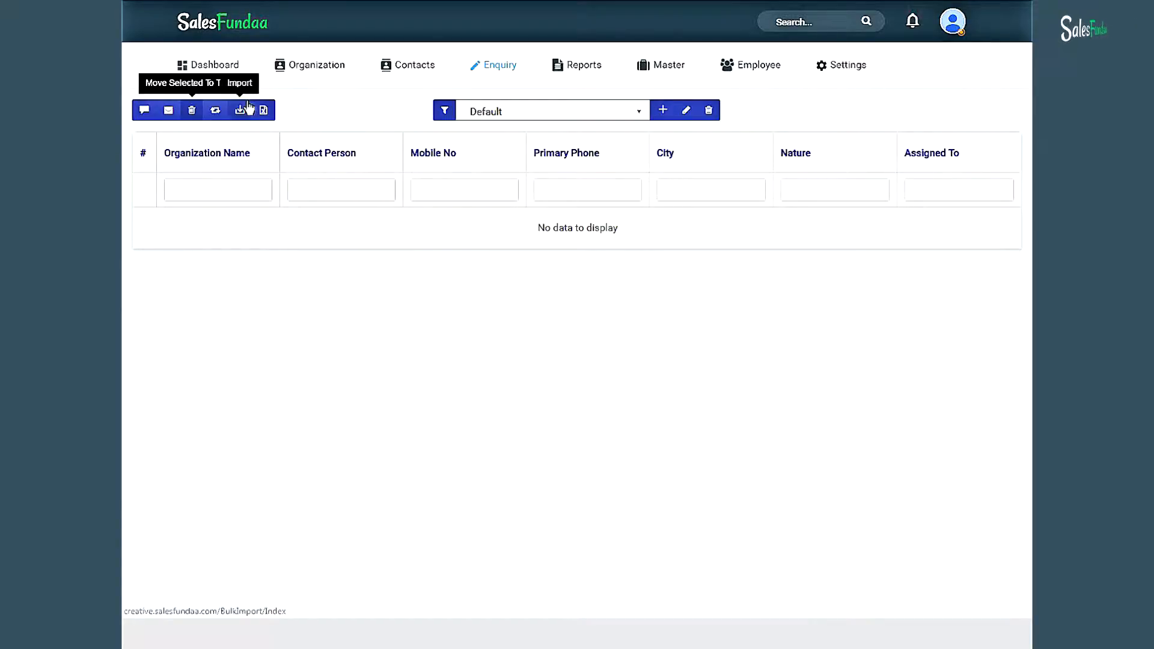
- Preview the top menus, then open the Master > Data Source list
{"action": "mouse_move", "coordinate": [427, 83]}
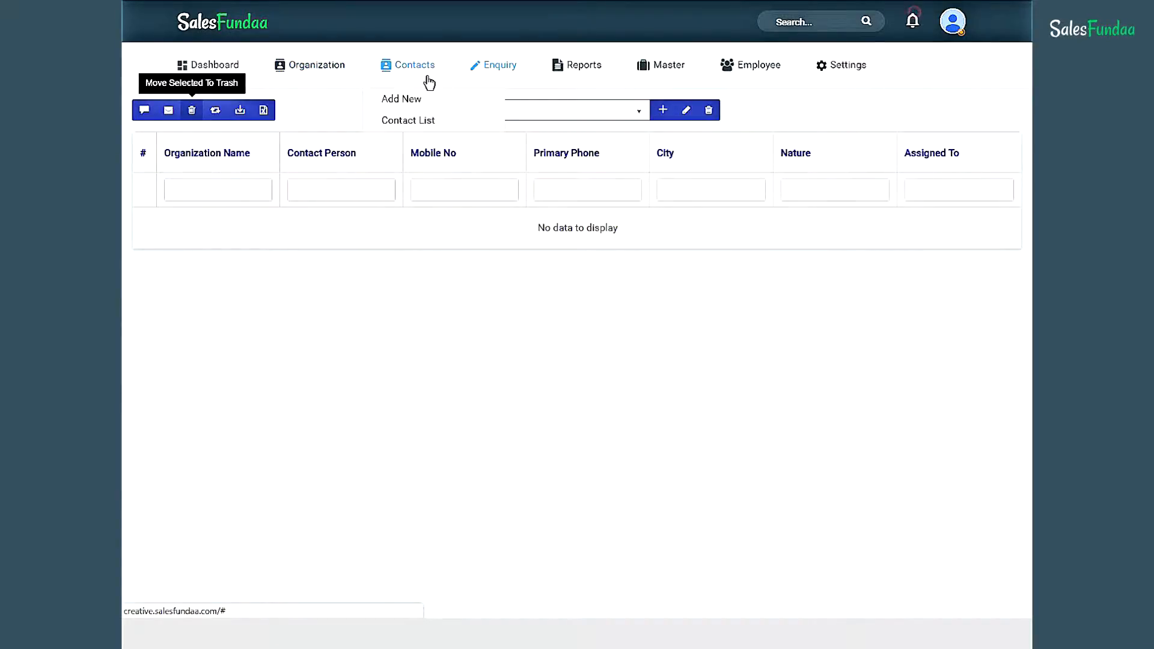
{"action": "mouse_move", "coordinate": [508, 80]}
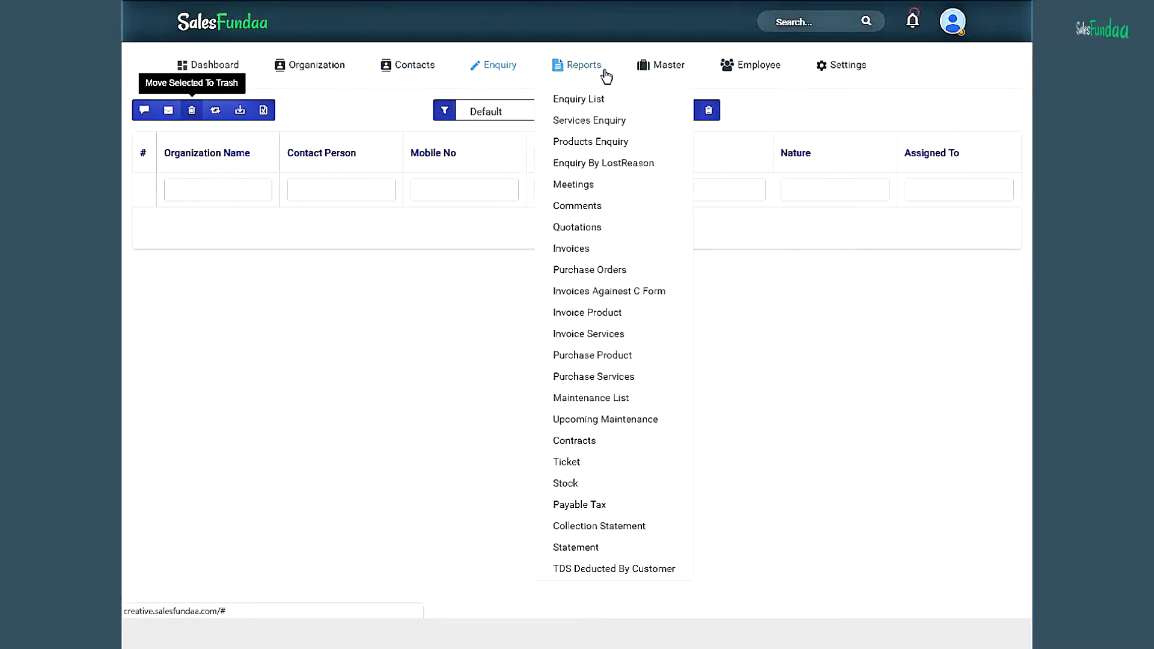
{"action": "mouse_move", "coordinate": [671, 77]}
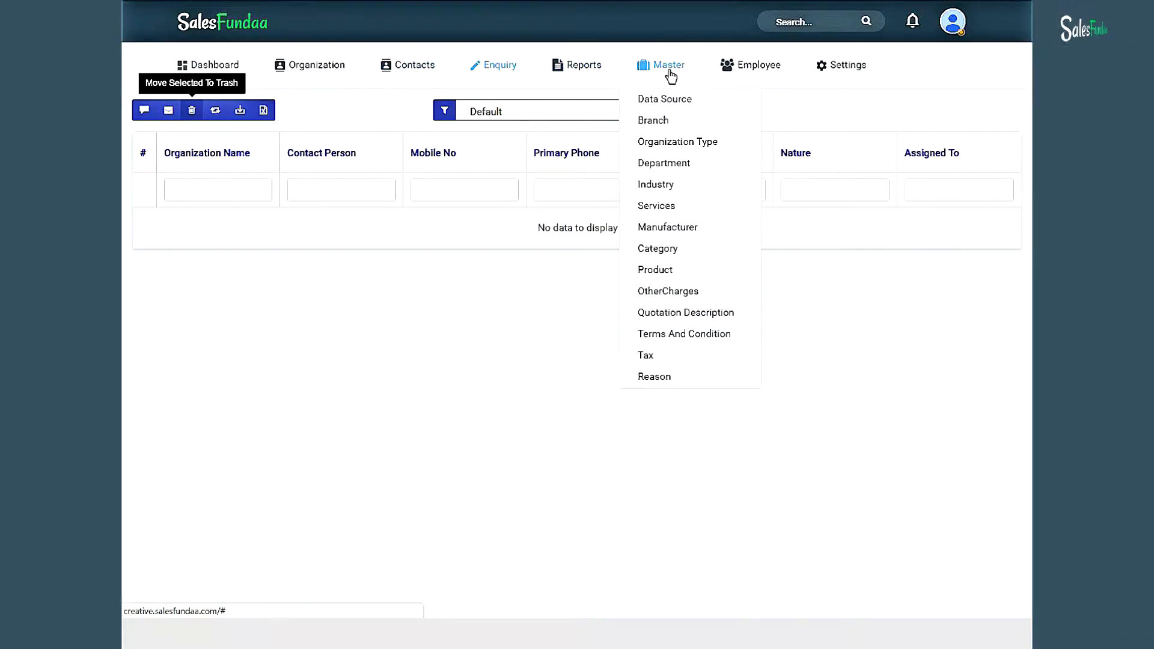
{"action": "mouse_move", "coordinate": [845, 73]}
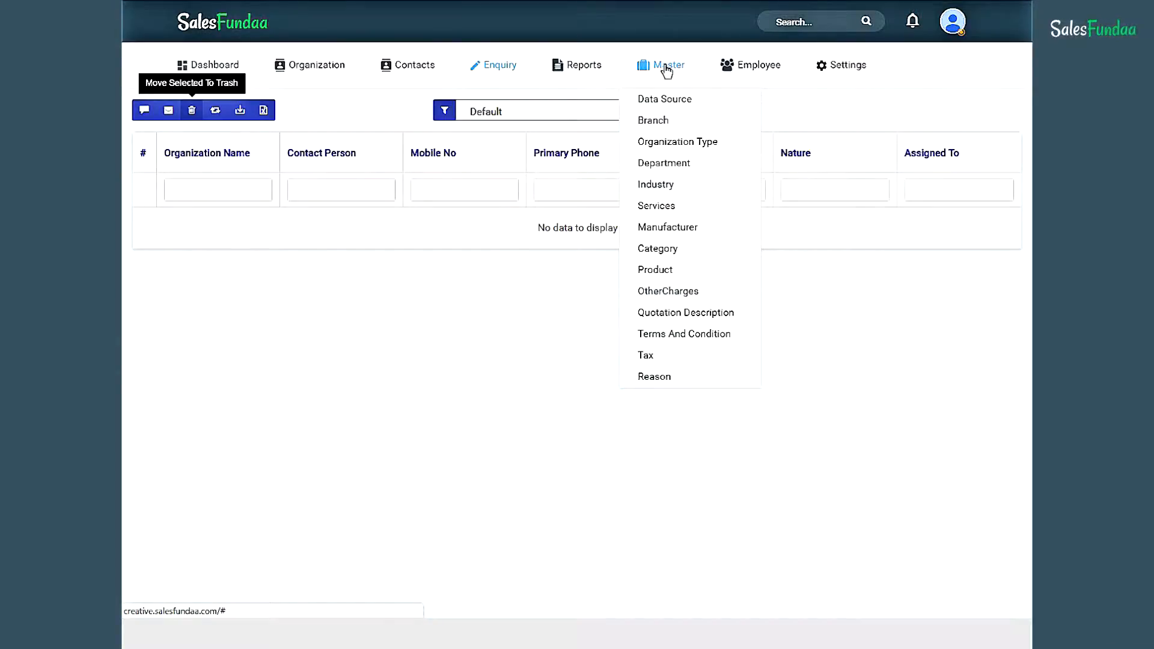
{"action": "left_click", "coordinate": [682, 108]}
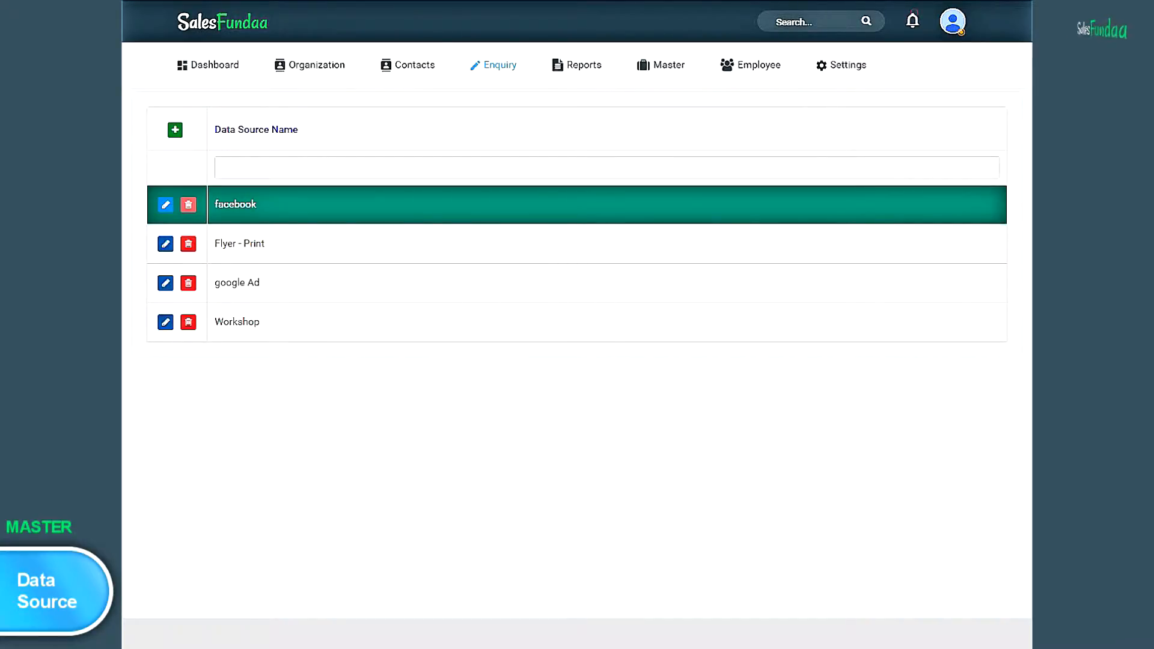
- Add and save 'Social Media Promotions' as a new data source
{"action": "left_click", "coordinate": [175, 134]}
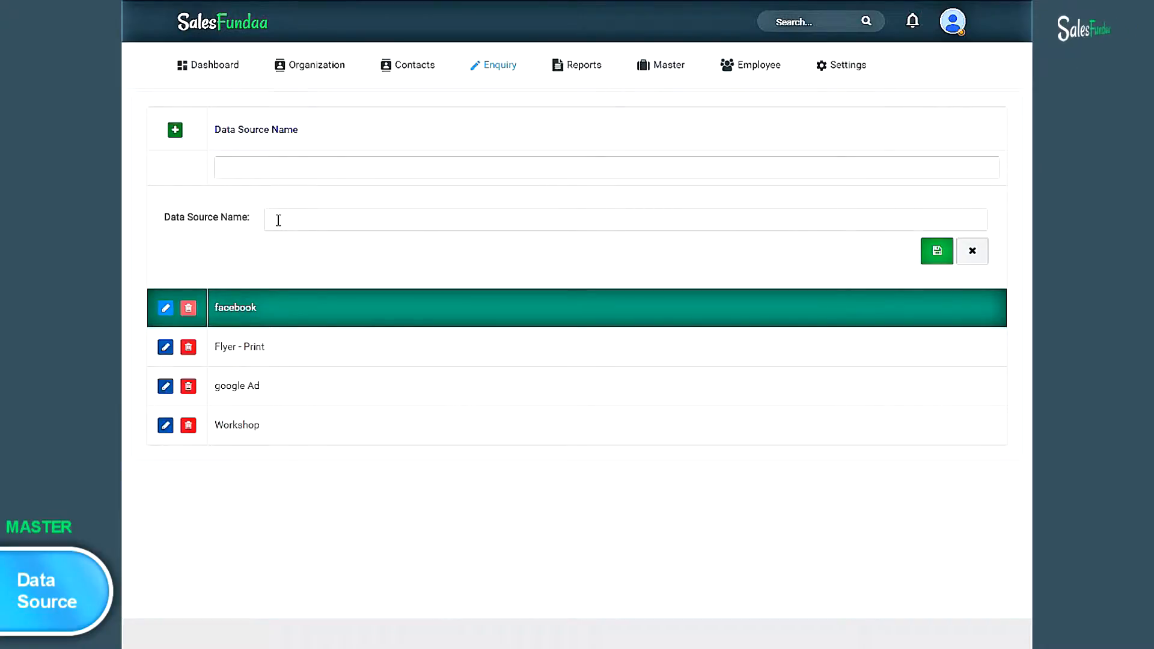
{"action": "left_click", "coordinate": [278, 220]}
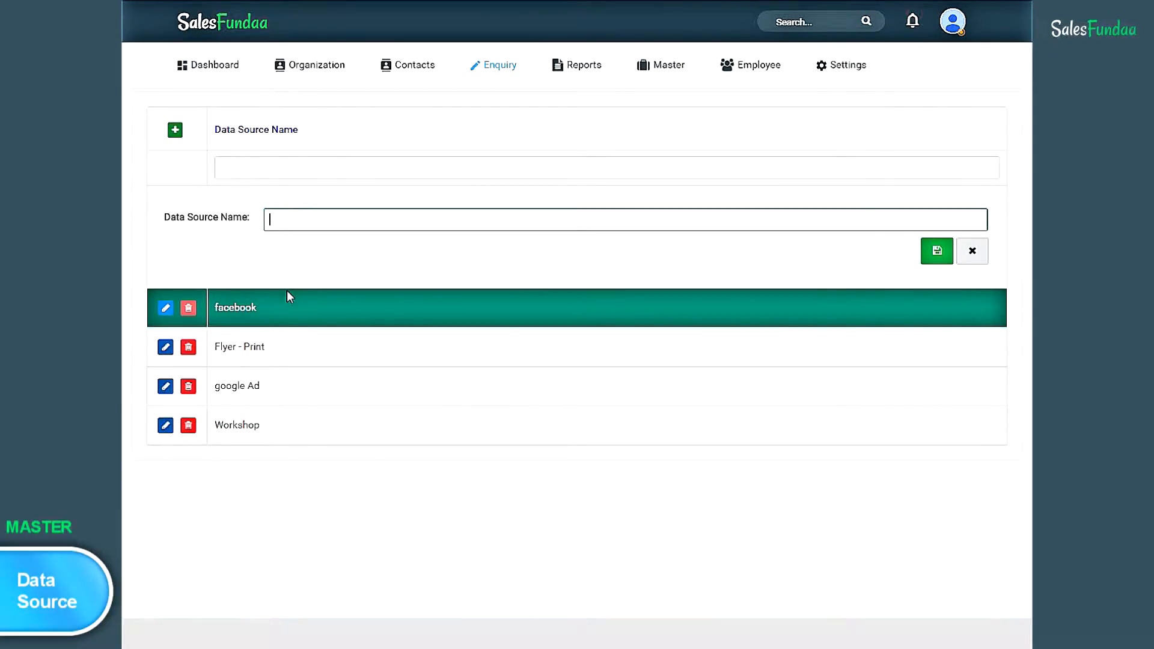
{"action": "type", "text": "Social M"}
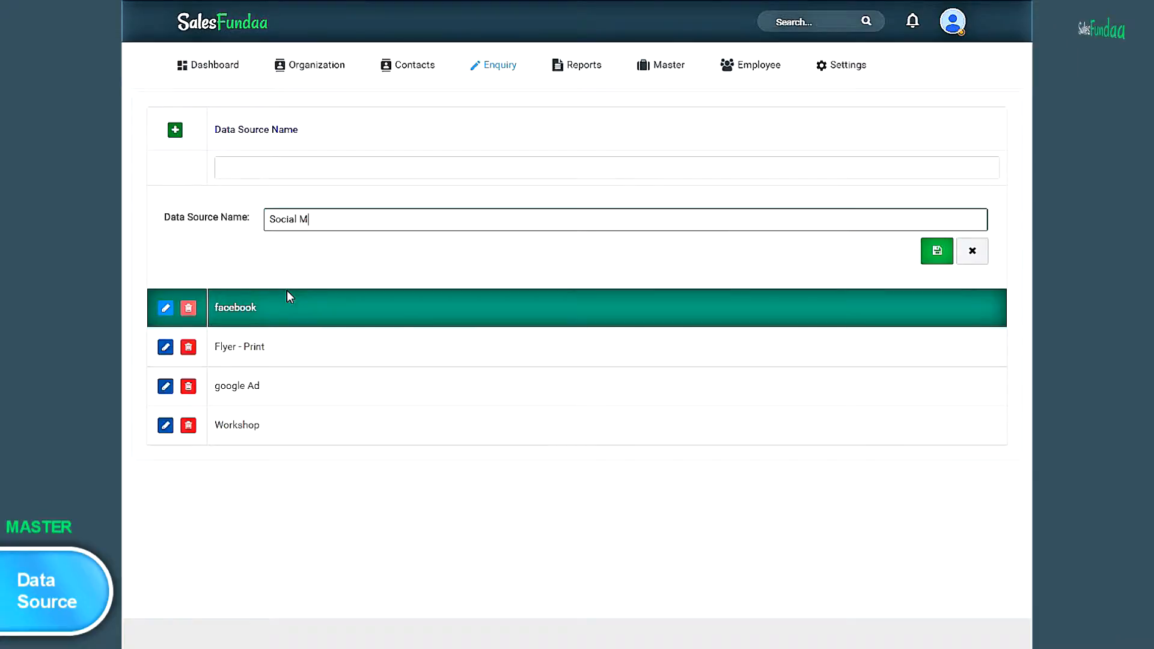
{"action": "type", "text": "edia "}
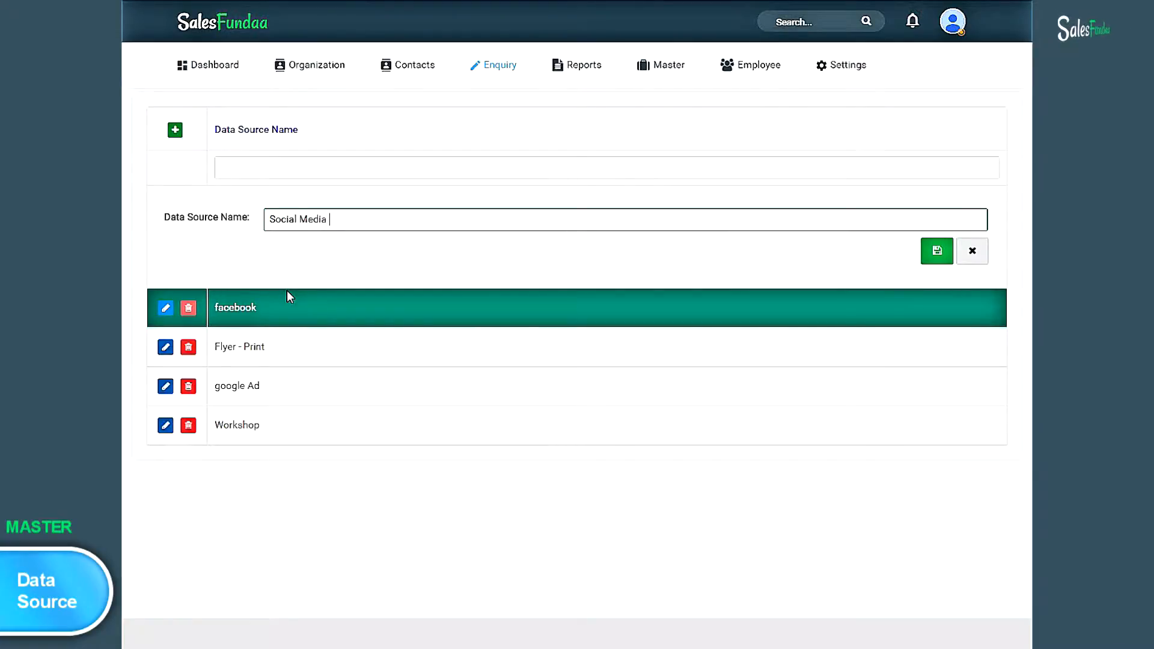
{"action": "type", "text": "P"}
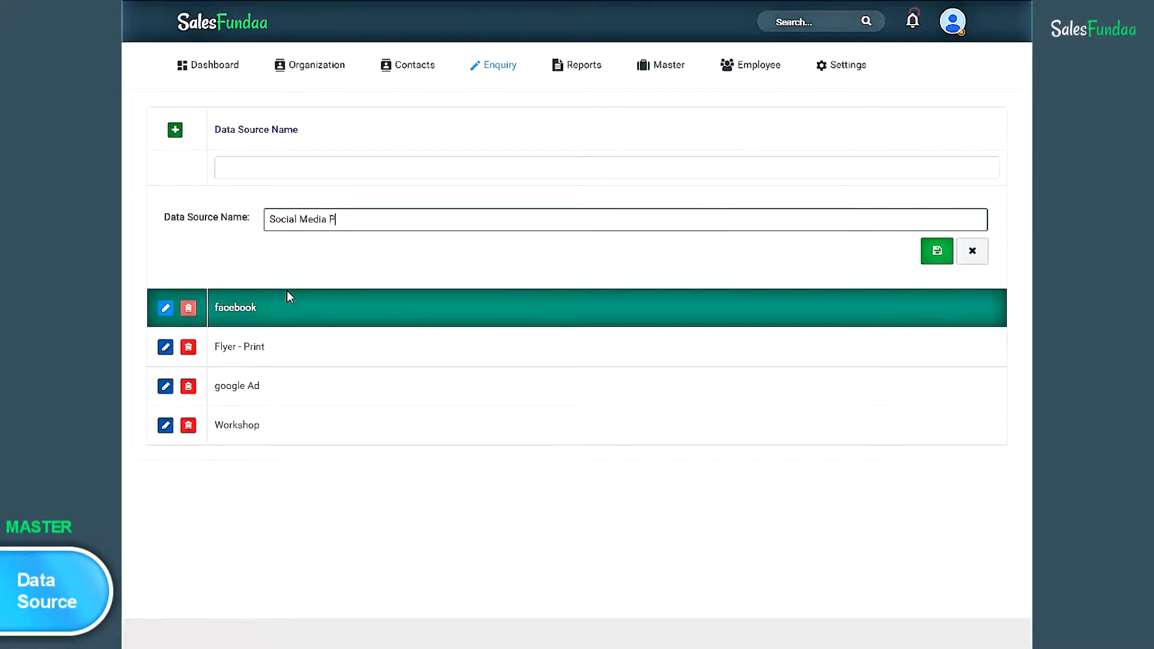
{"action": "type", "text": "romo"}
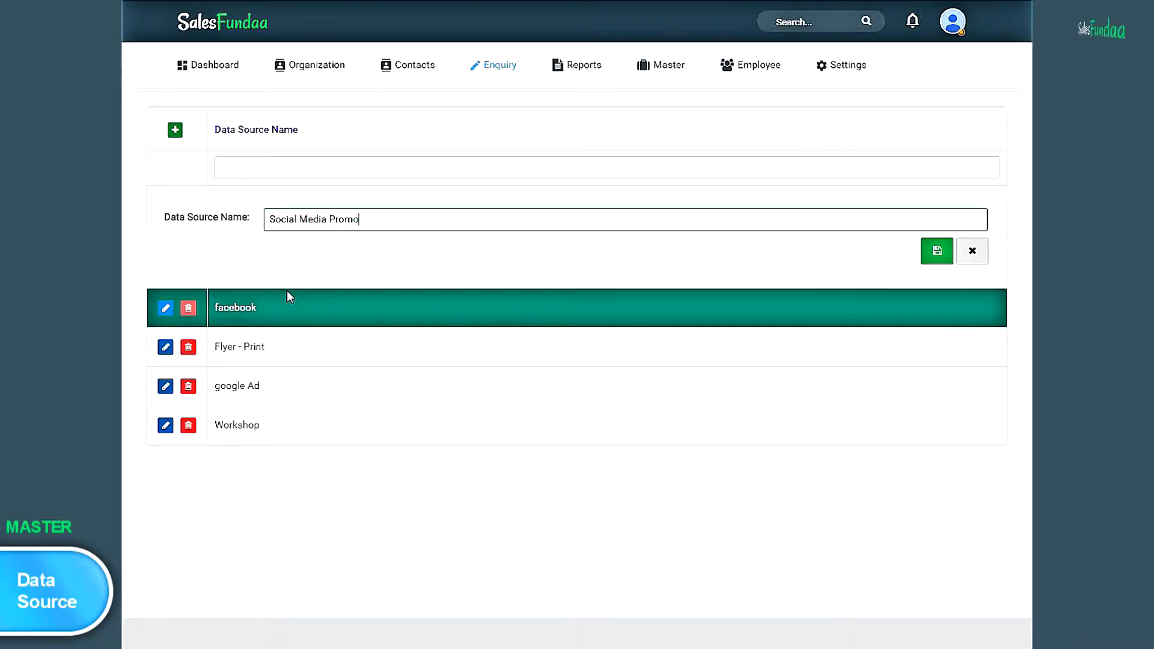
{"action": "type", "text": "tions"}
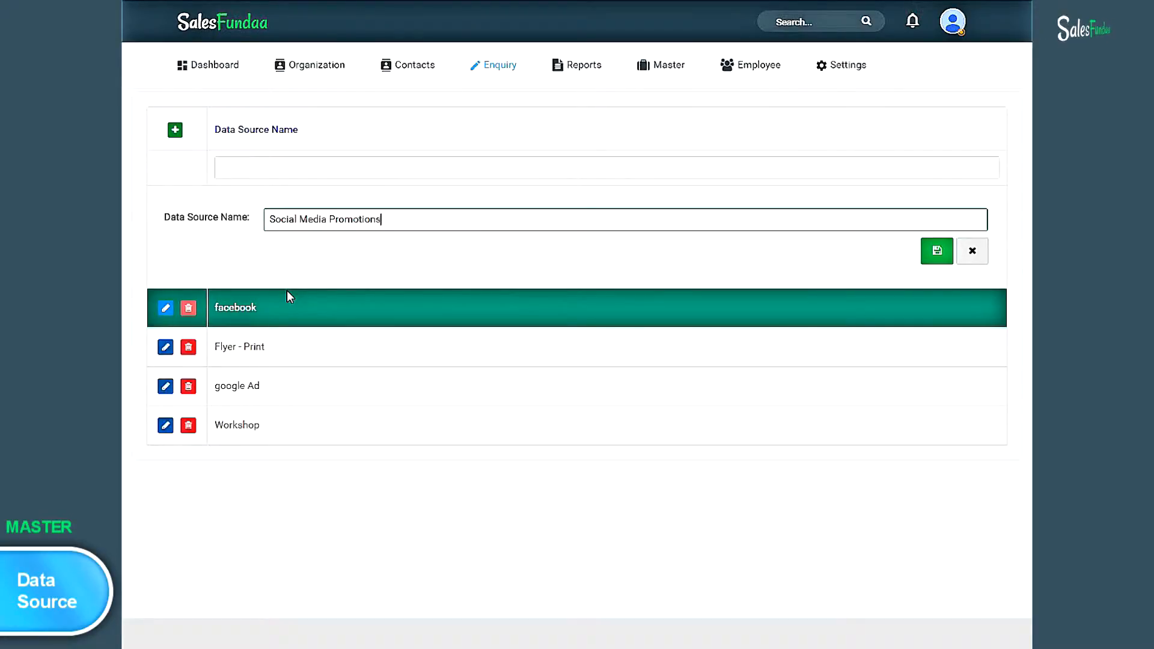
{"action": "left_click", "coordinate": [937, 253]}
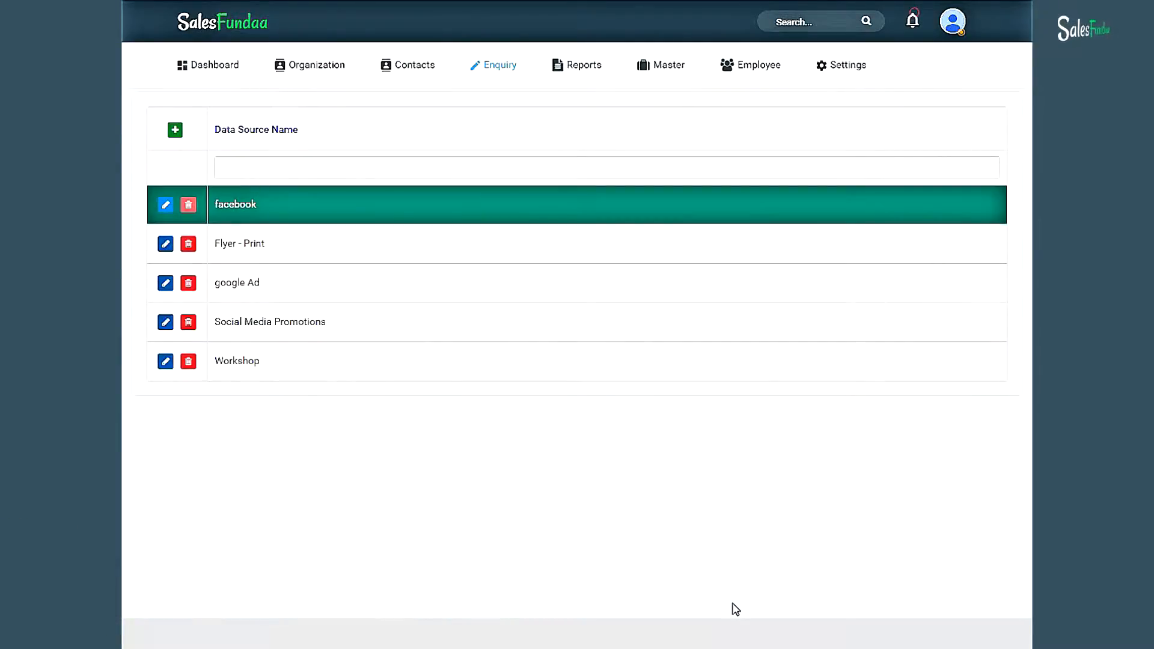
- Open the Branch master list and start a new Andheri branch, entering its manager's name
{"action": "left_click", "coordinate": [686, 69]}
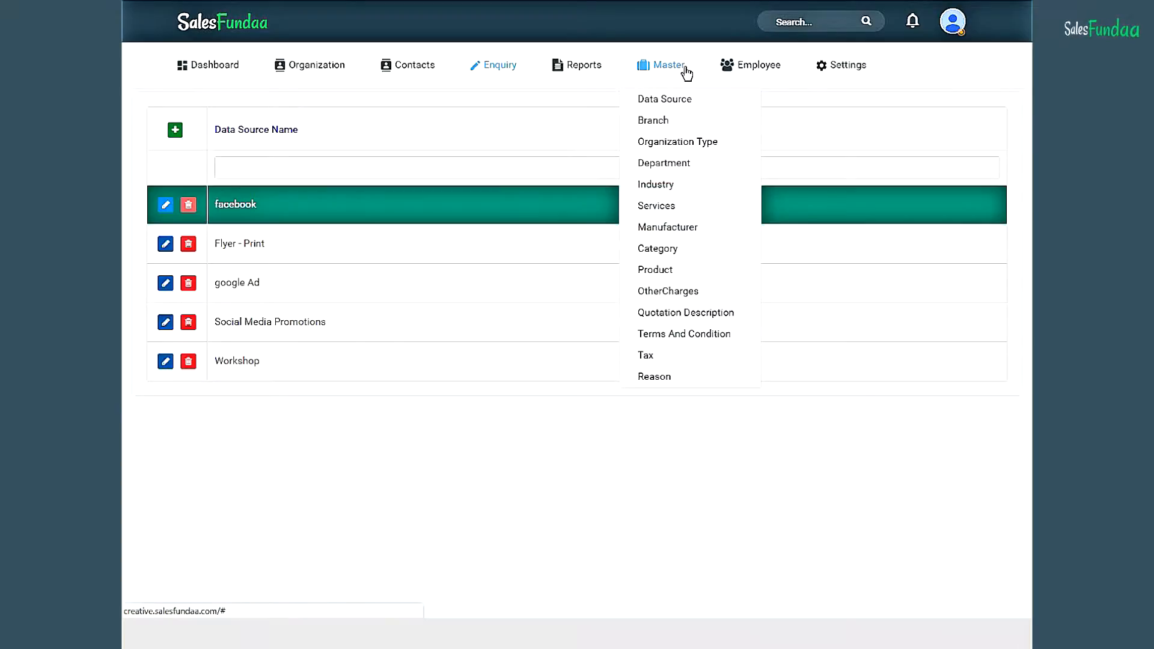
{"action": "left_click", "coordinate": [670, 122]}
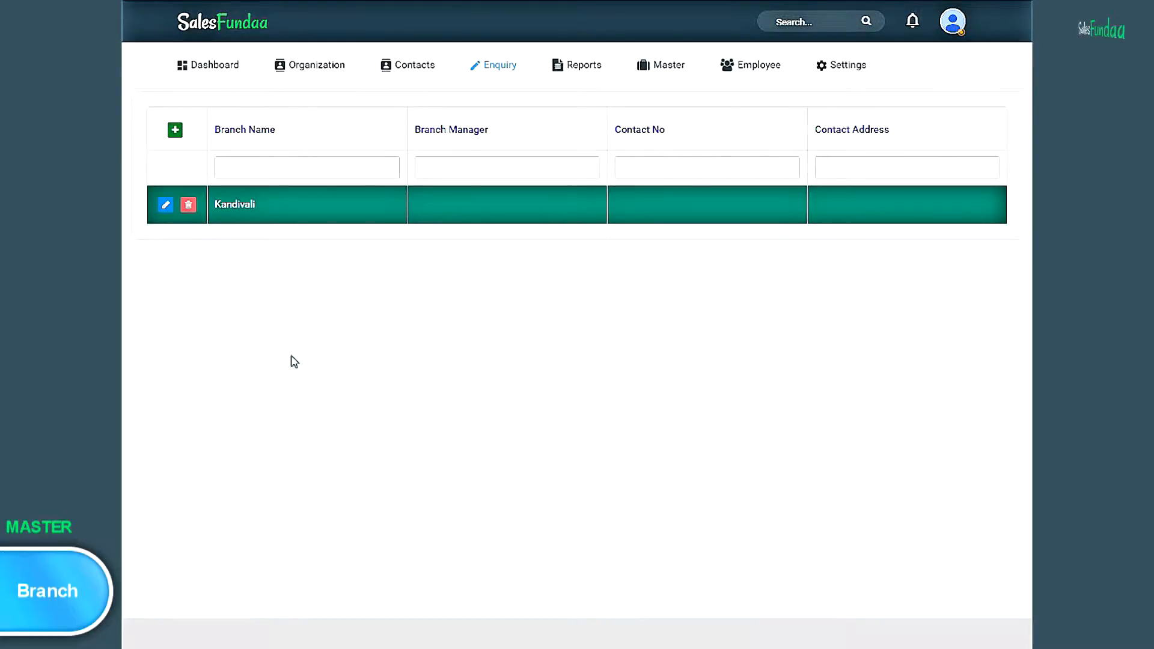
{"action": "left_click", "coordinate": [175, 131]}
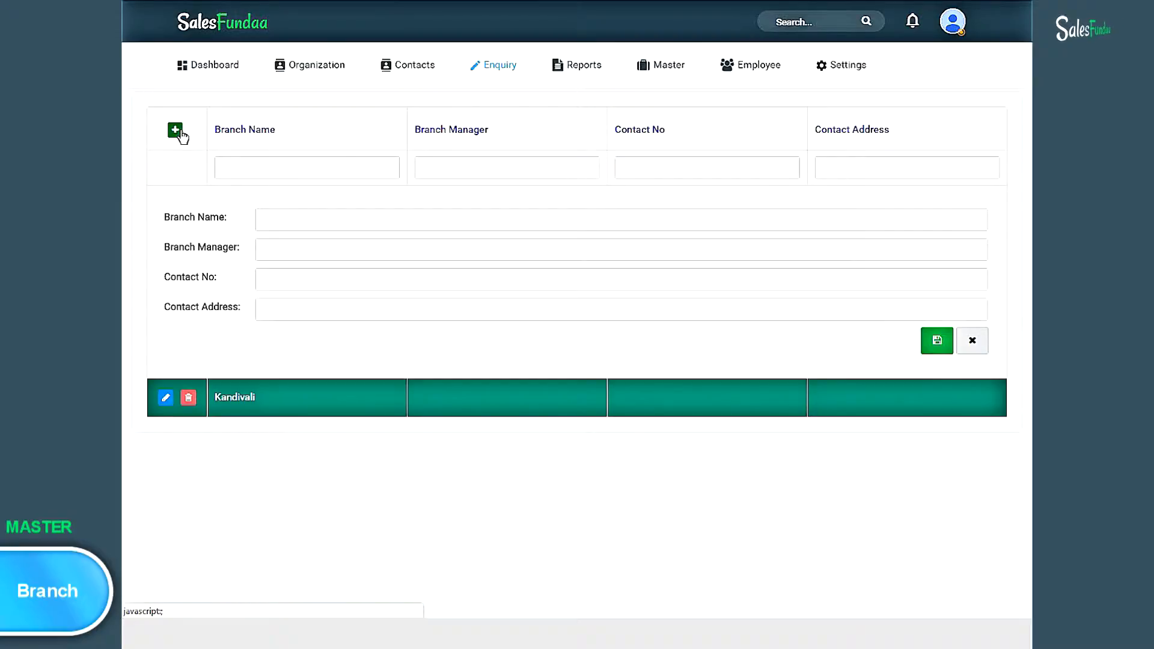
{"action": "left_click", "coordinate": [280, 223]}
{"action": "type", "text": "Andheri"}
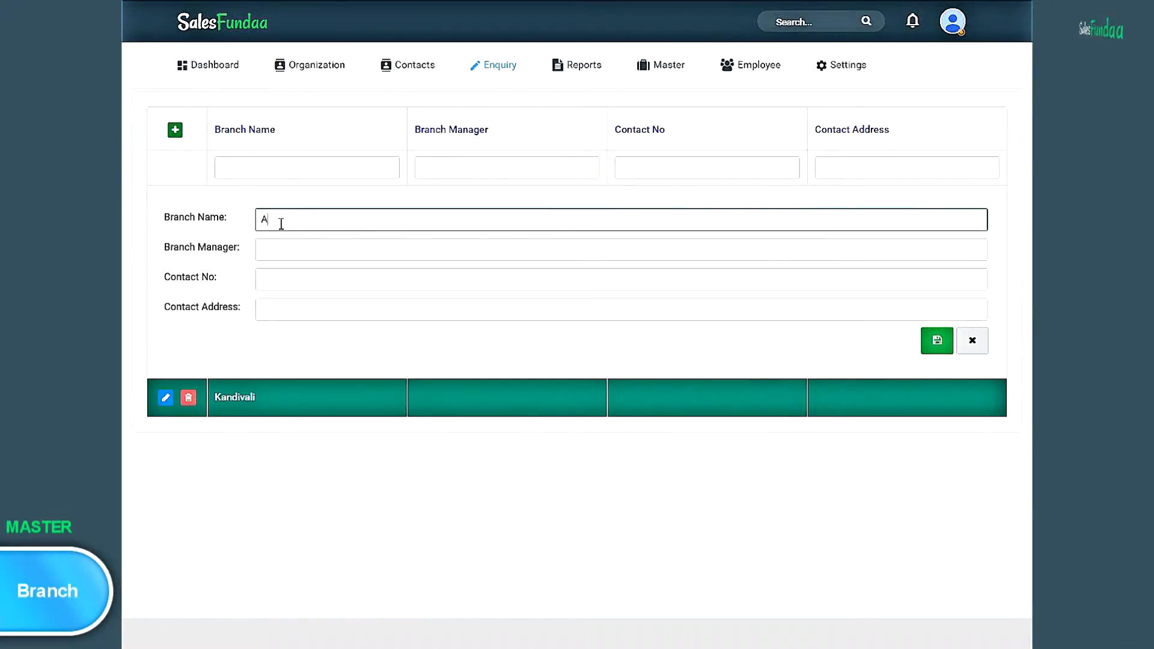
{"action": "left_click", "coordinate": [273, 247]}
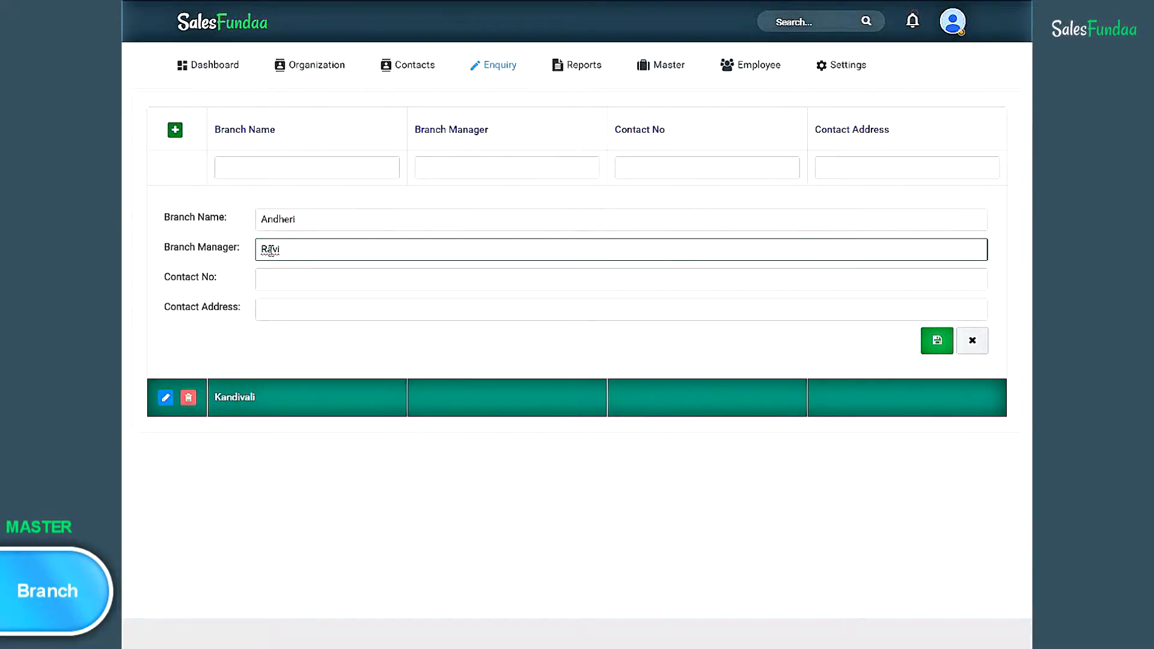
- Enter the branch's contact number and contact address, then save the Andheri branch
{"action": "left_click", "coordinate": [300, 277]}
{"action": "left_click", "coordinate": [313, 311]}
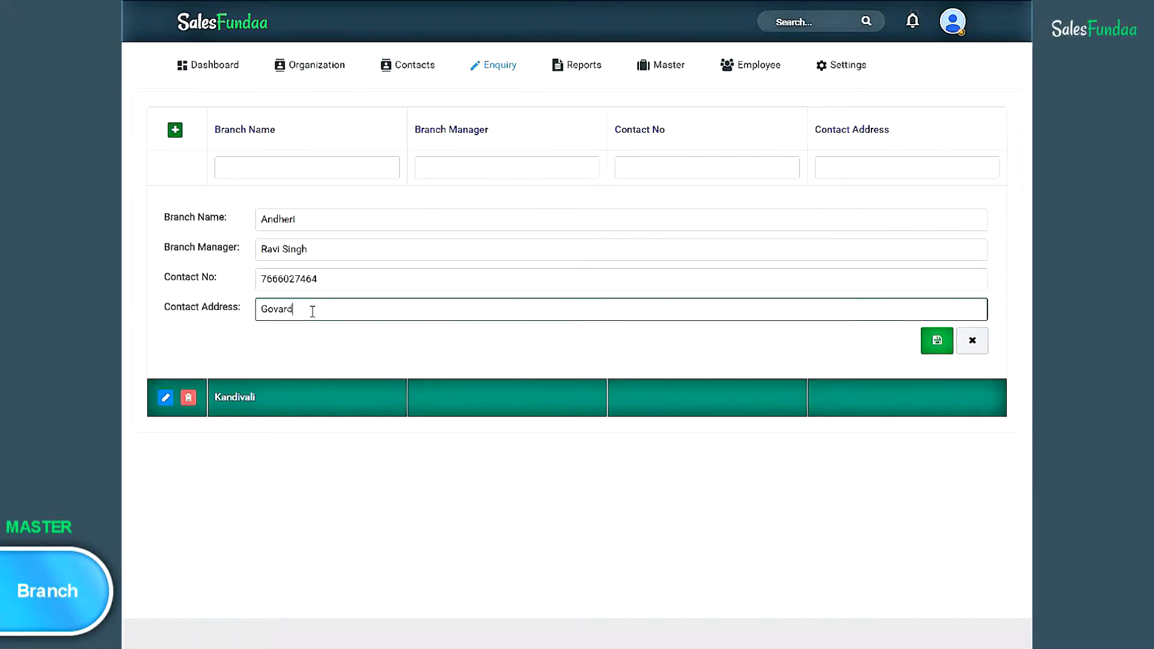
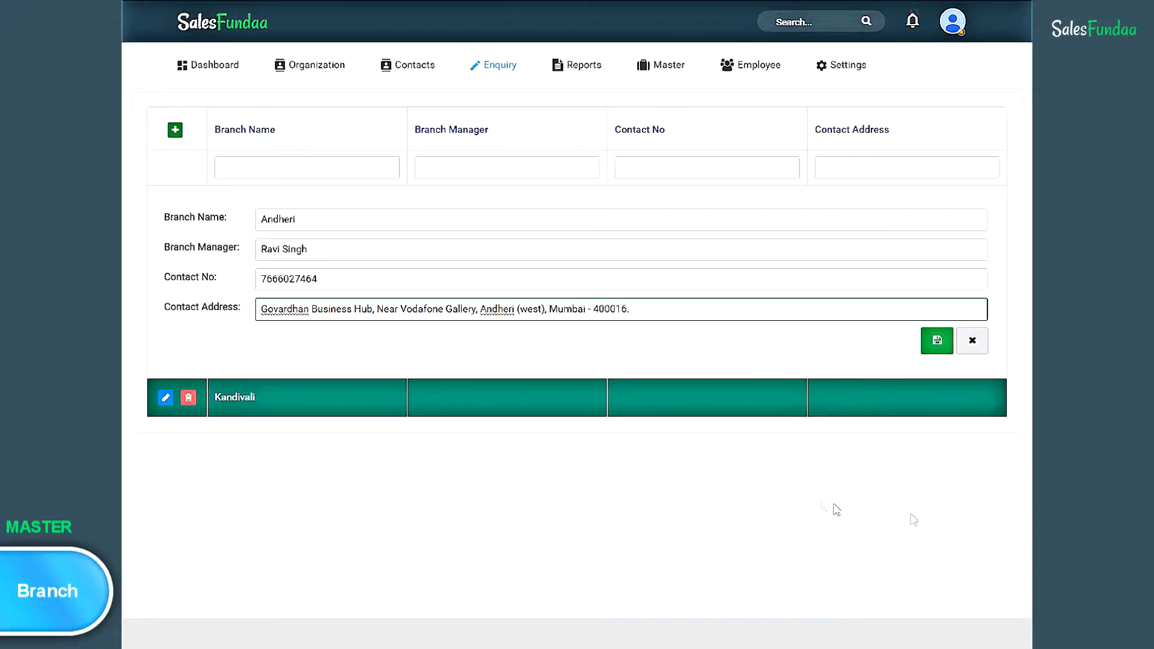
{"action": "left_click", "coordinate": [936, 342]}
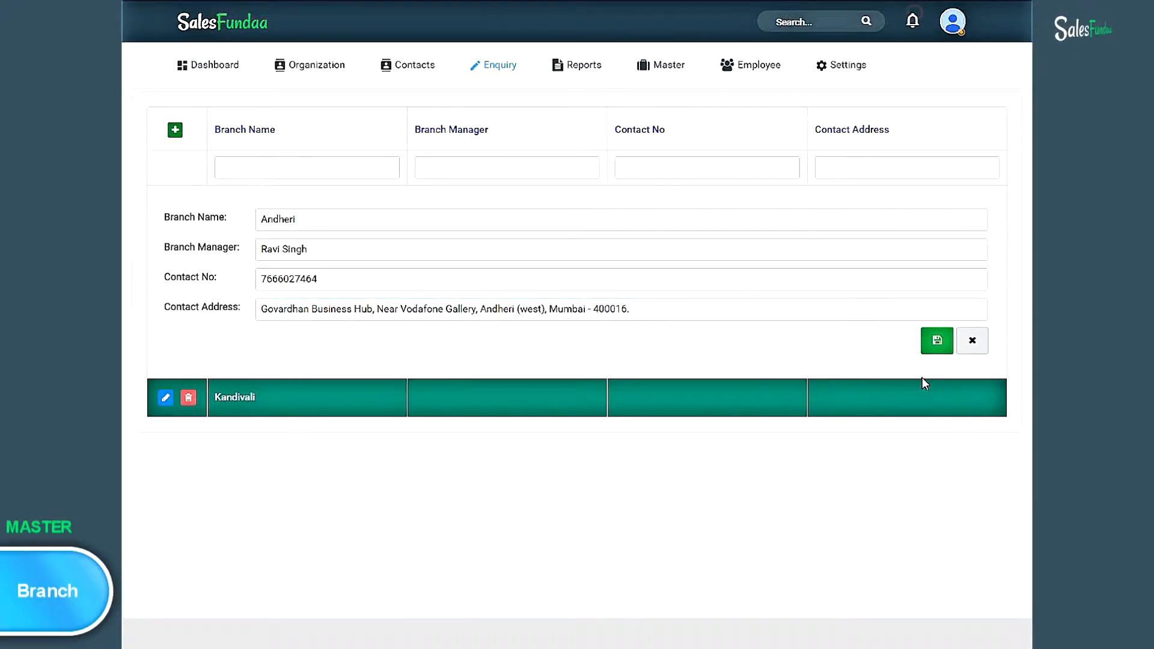
{"action": "left_click", "coordinate": [944, 336]}
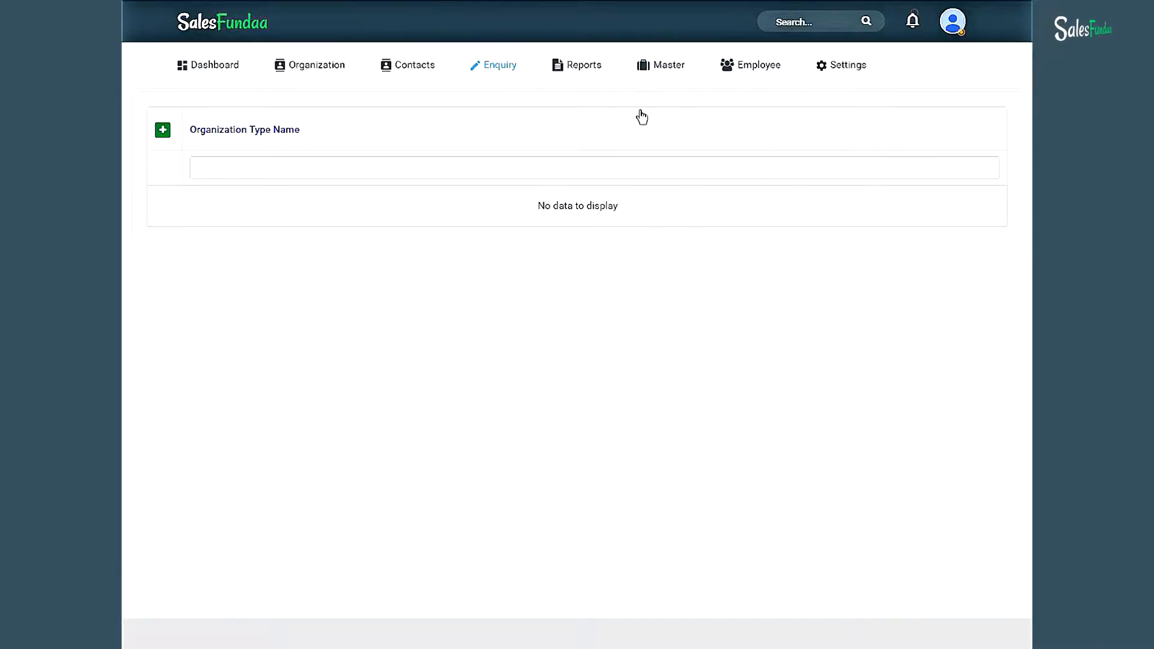
- Open the Organization Type list and save Vendor as a new organization type
{"action": "mouse_move", "coordinate": [657, 70]}
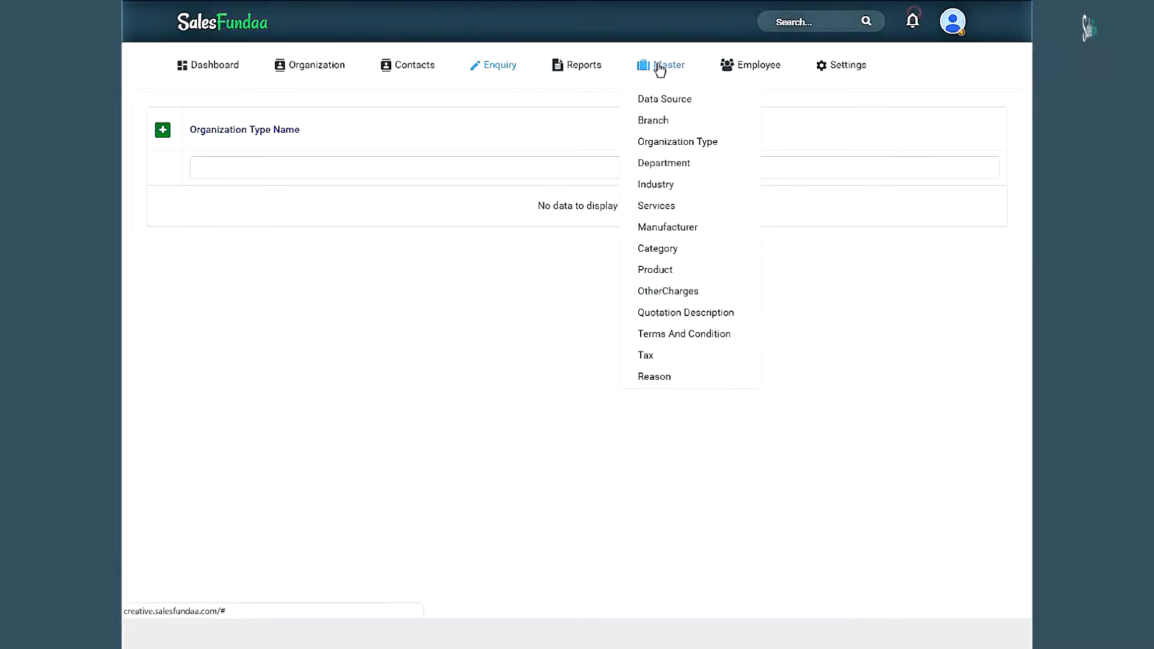
{"action": "left_click", "coordinate": [711, 150]}
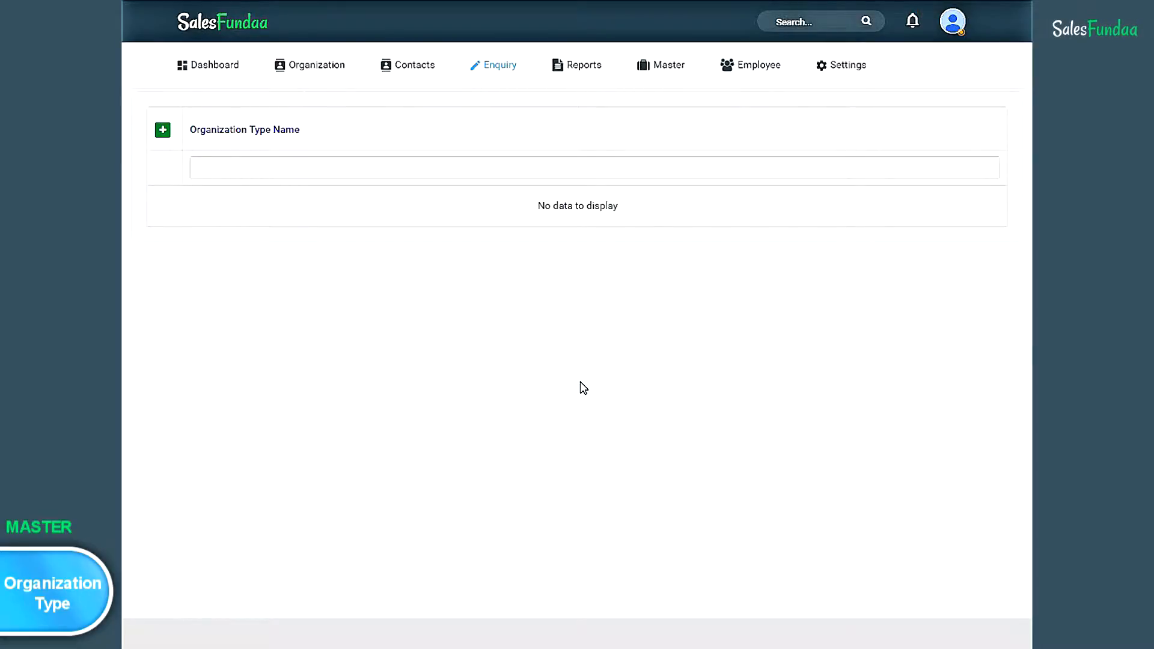
{"action": "left_click", "coordinate": [162, 131]}
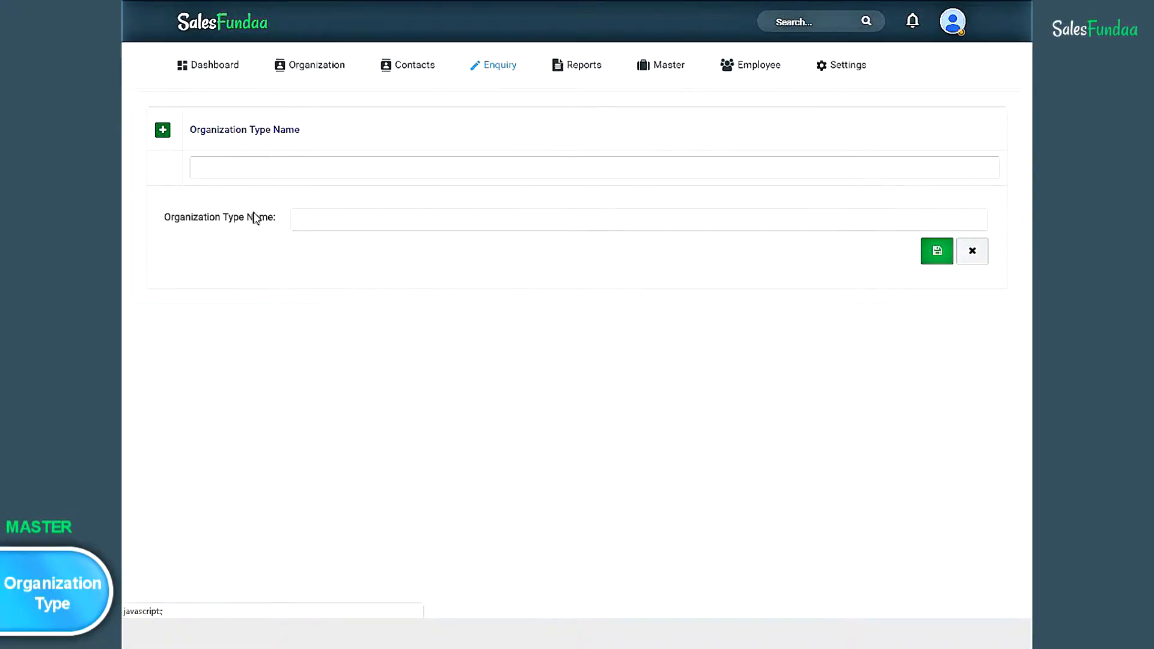
{"action": "left_click", "coordinate": [323, 223]}
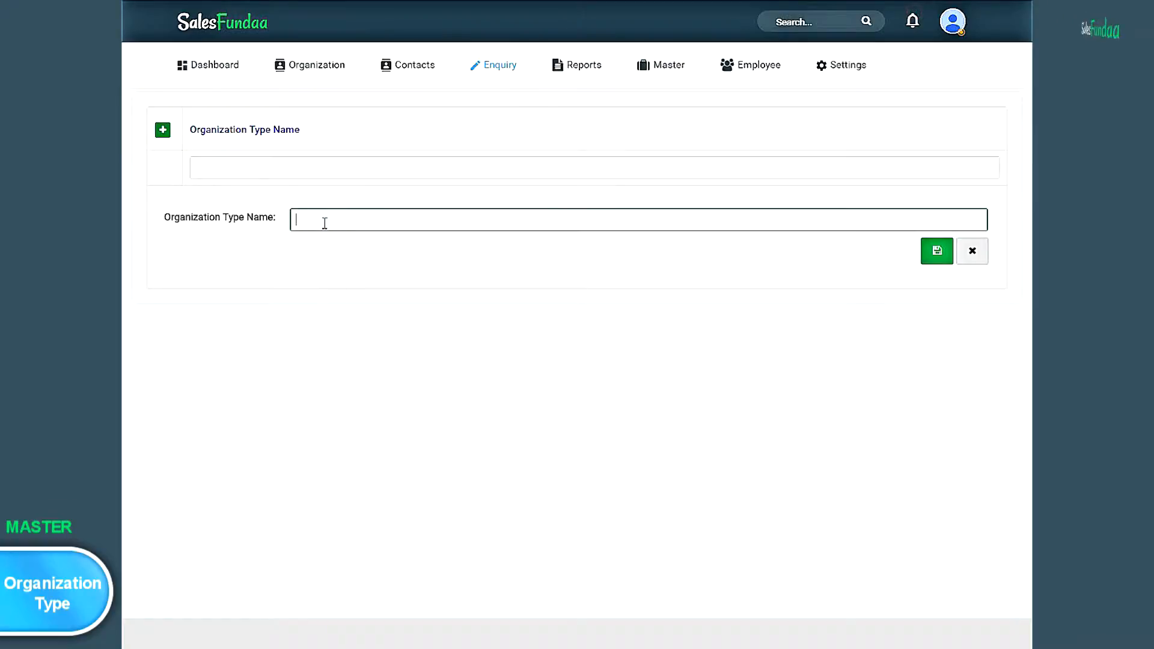
{"action": "type", "text": "Ven"}
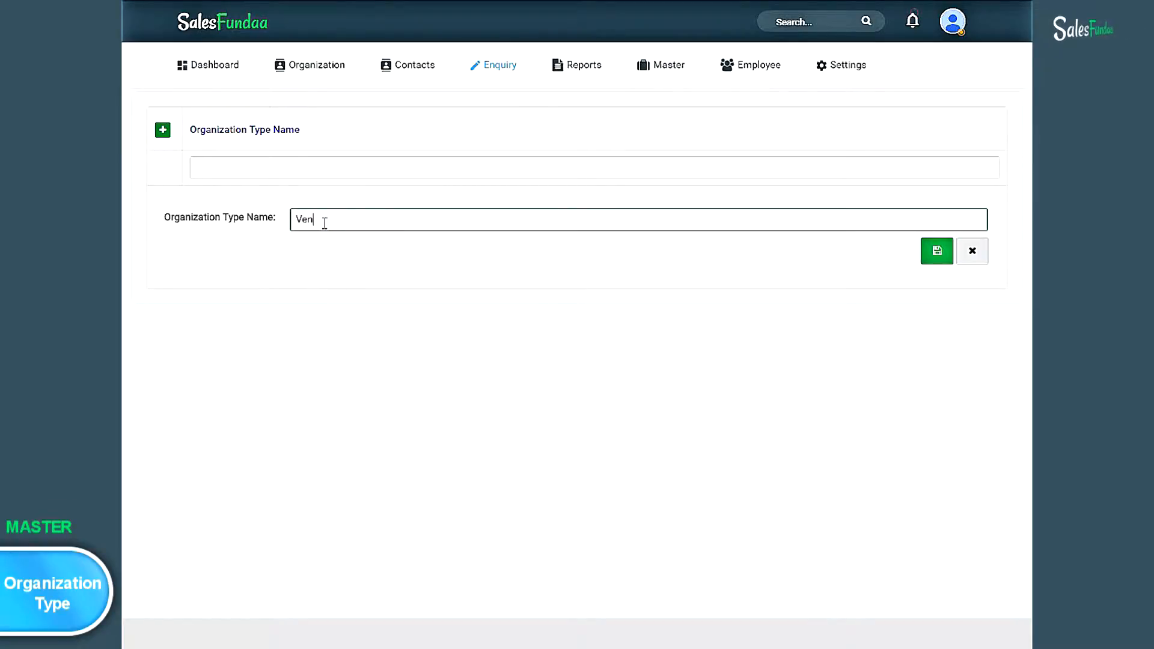
{"action": "type", "text": "dor"}
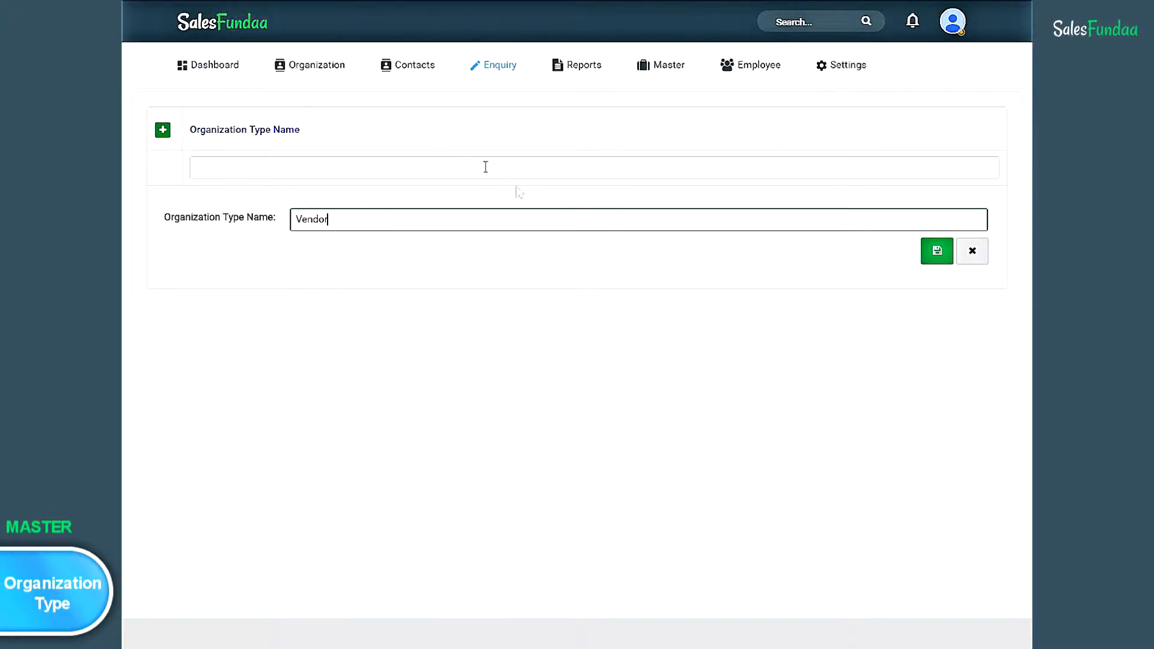
{"action": "left_click", "coordinate": [937, 252]}
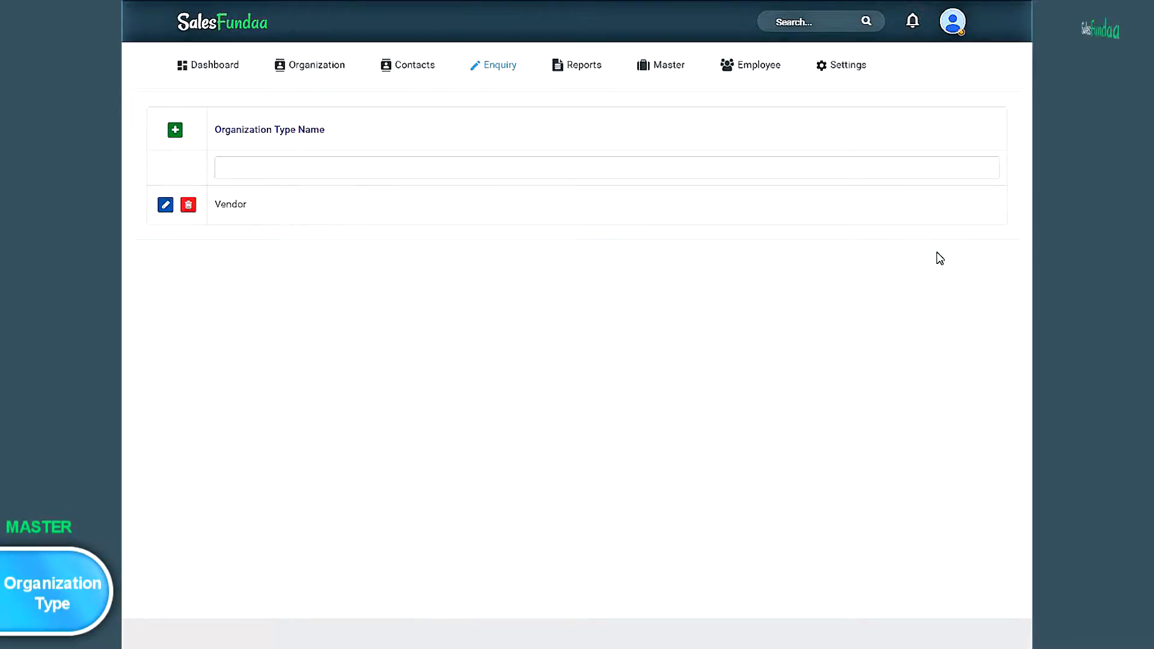
- Add and save Lead as a second organization type
{"action": "left_click", "coordinate": [175, 131]}
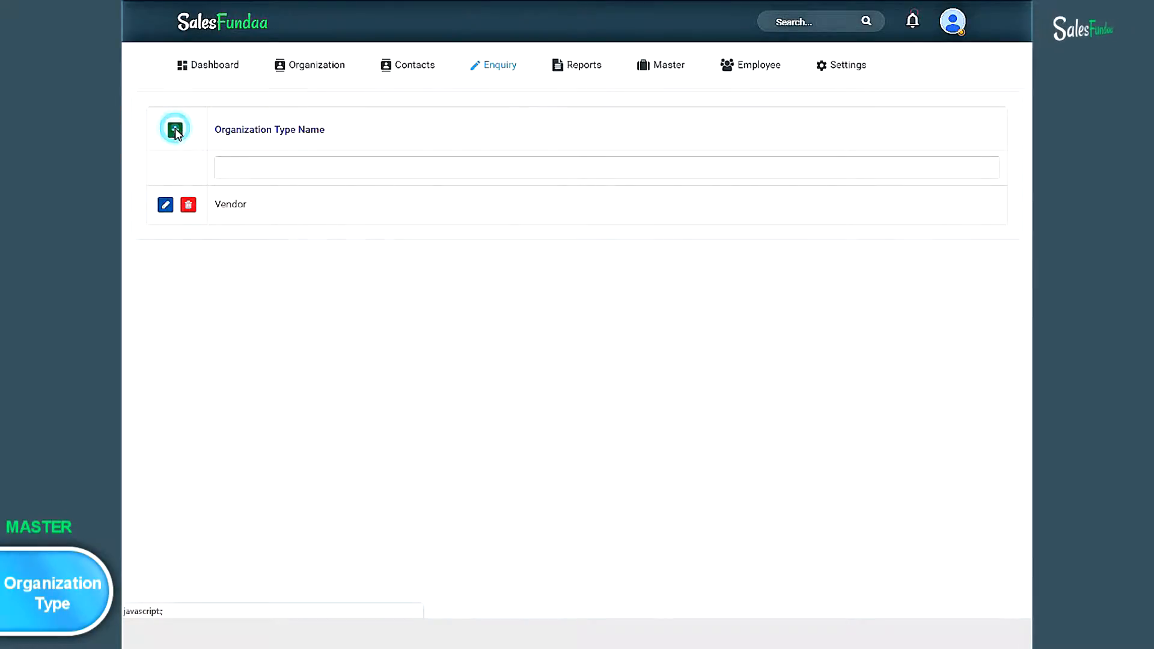
{"action": "left_click", "coordinate": [365, 215]}
{"action": "type", "text": "Lea"}
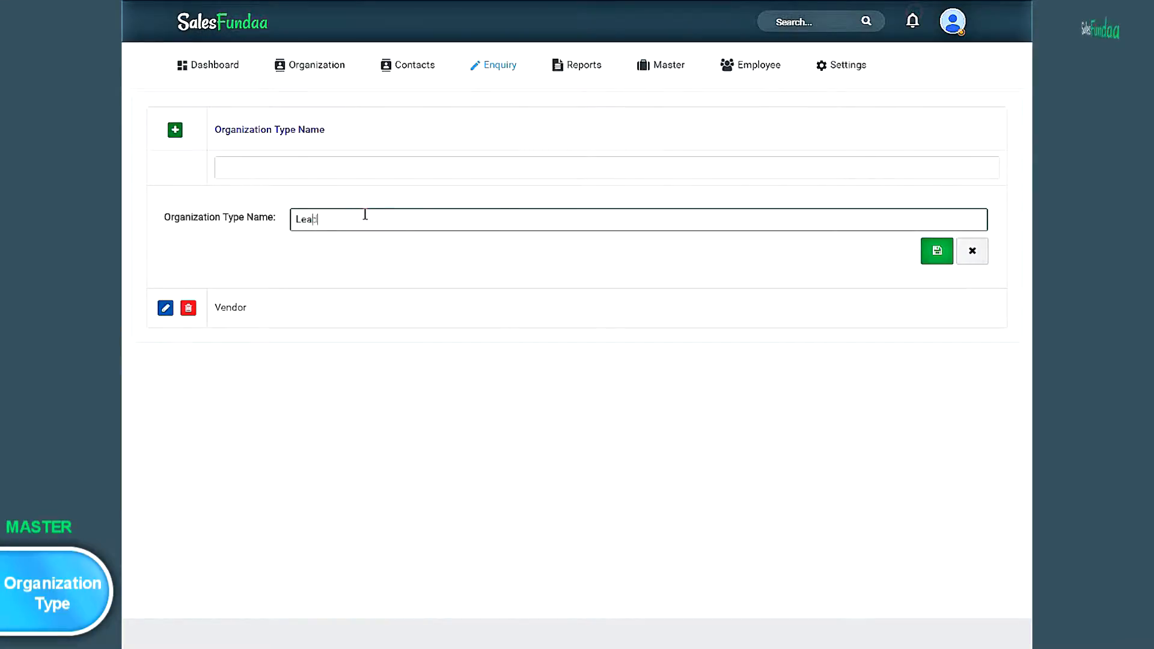
{"action": "left_click", "coordinate": [938, 251]}
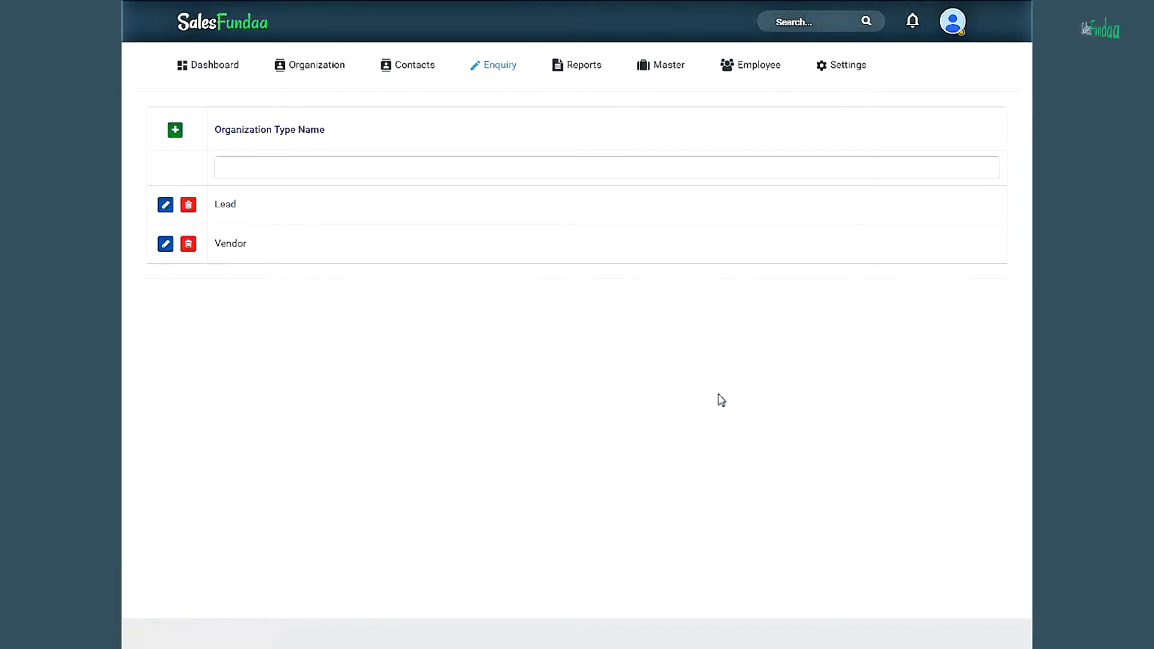
{"action": "left_click", "coordinate": [688, 70]}
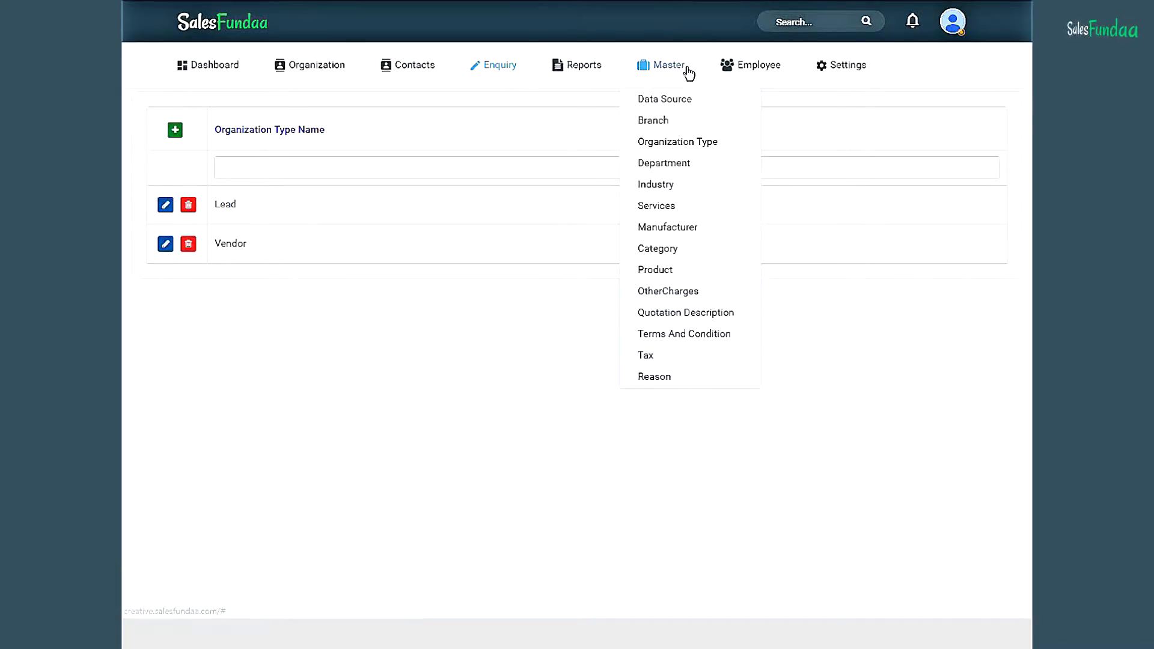
- Go to Master > Department and save two new departments, IT and HR
{"action": "left_click", "coordinate": [664, 166]}
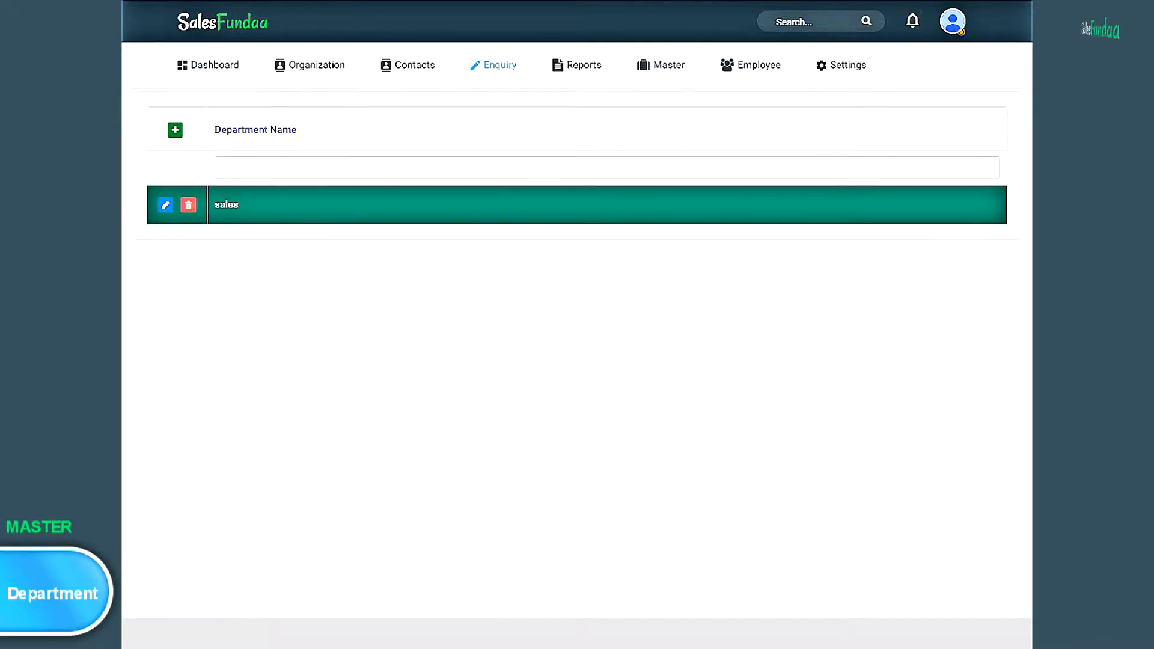
{"action": "left_click", "coordinate": [175, 132]}
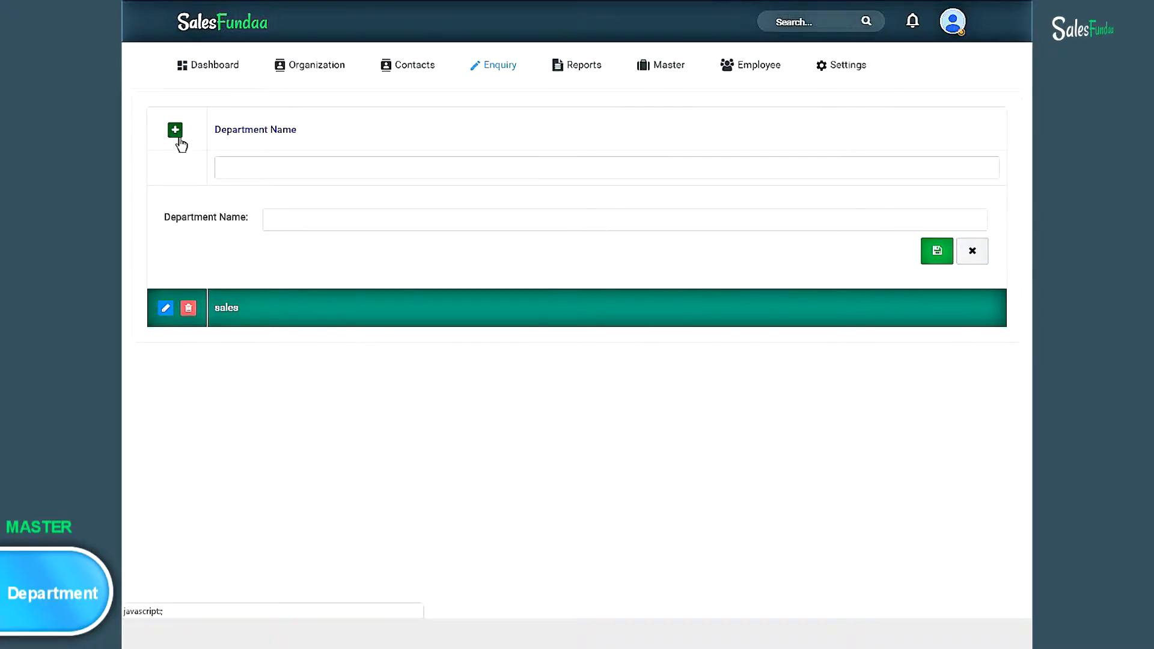
{"action": "left_click", "coordinate": [330, 220]}
{"action": "type", "text": "IT"}
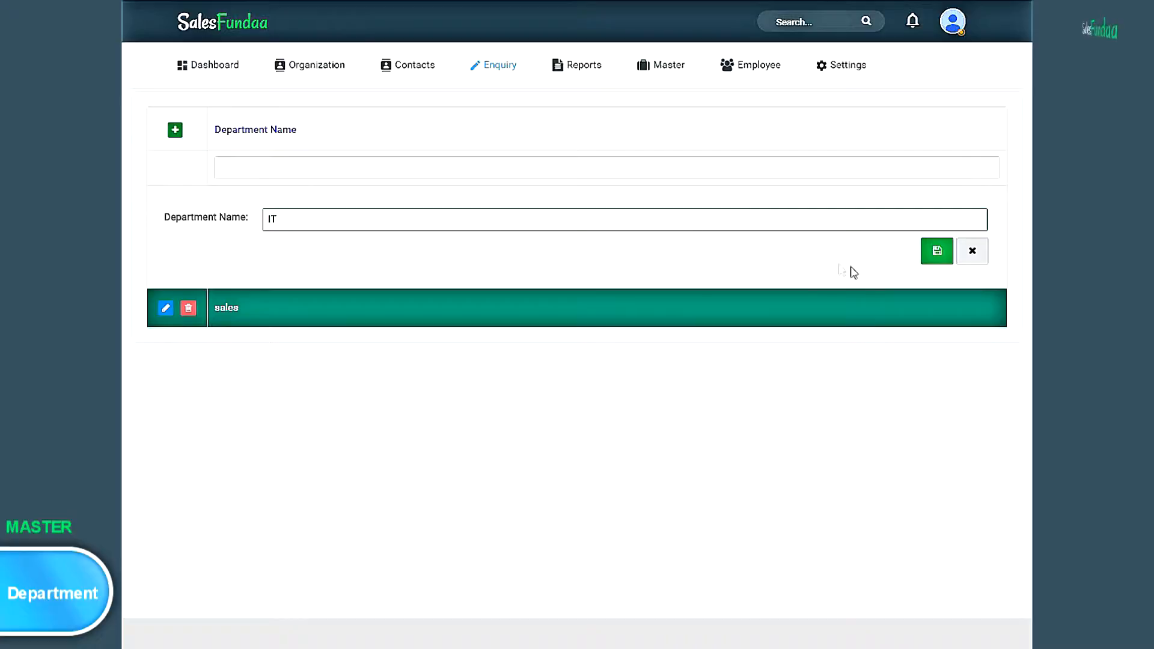
{"action": "left_click", "coordinate": [938, 253]}
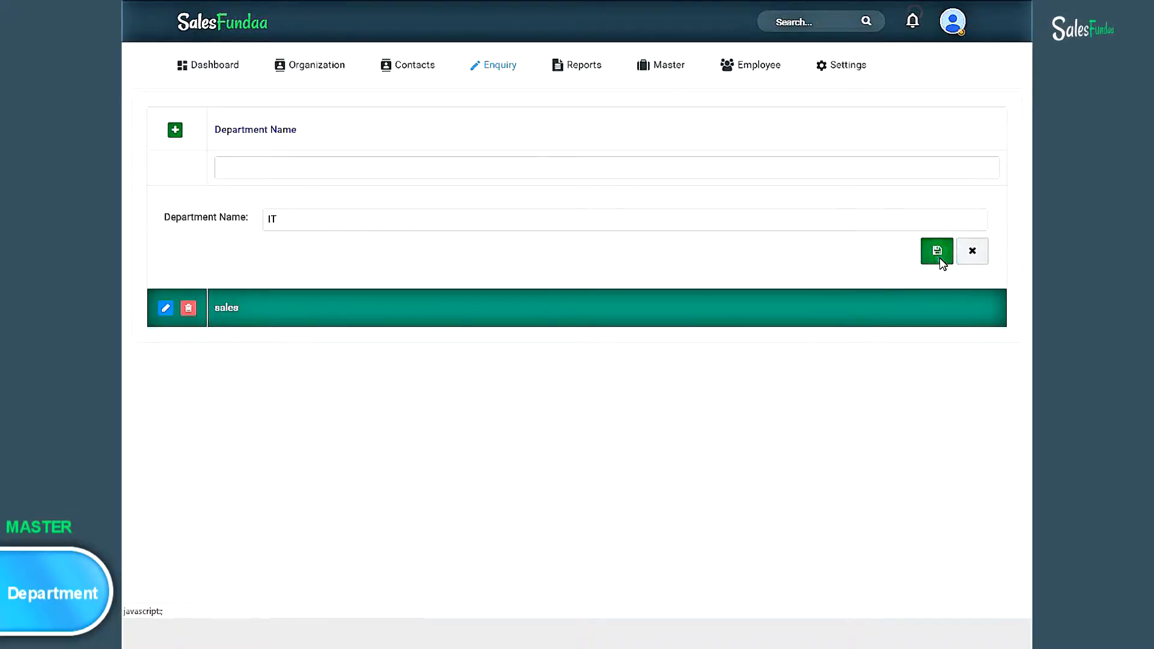
{"action": "left_click", "coordinate": [176, 133]}
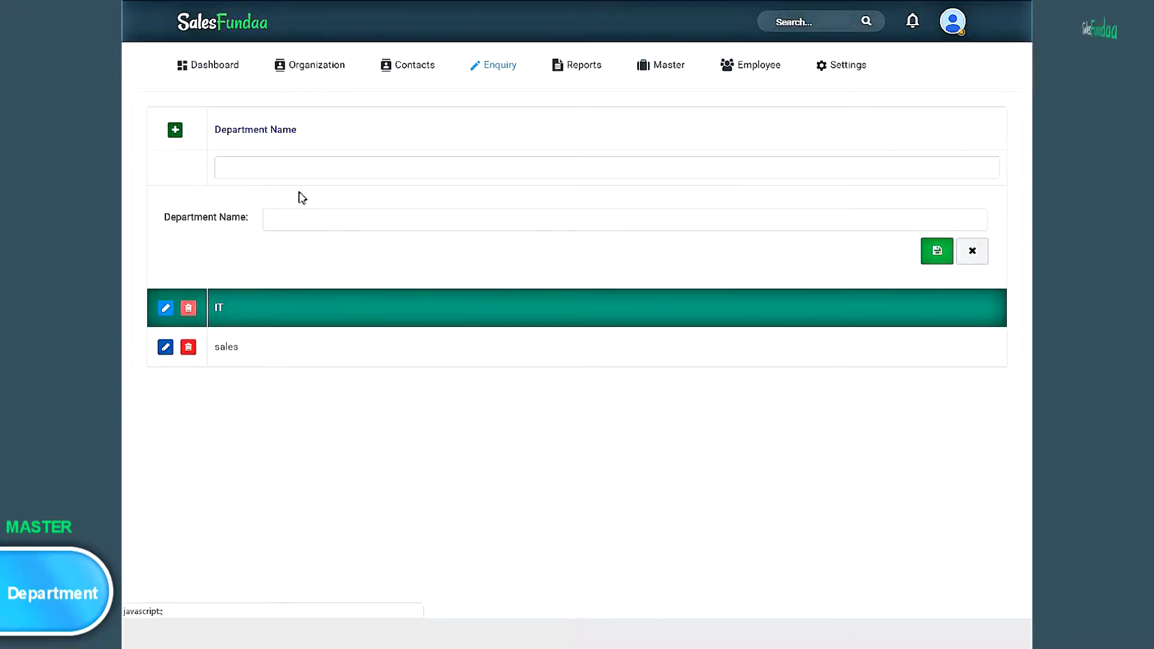
{"action": "left_click", "coordinate": [305, 219]}
{"action": "type", "text": "HR"}
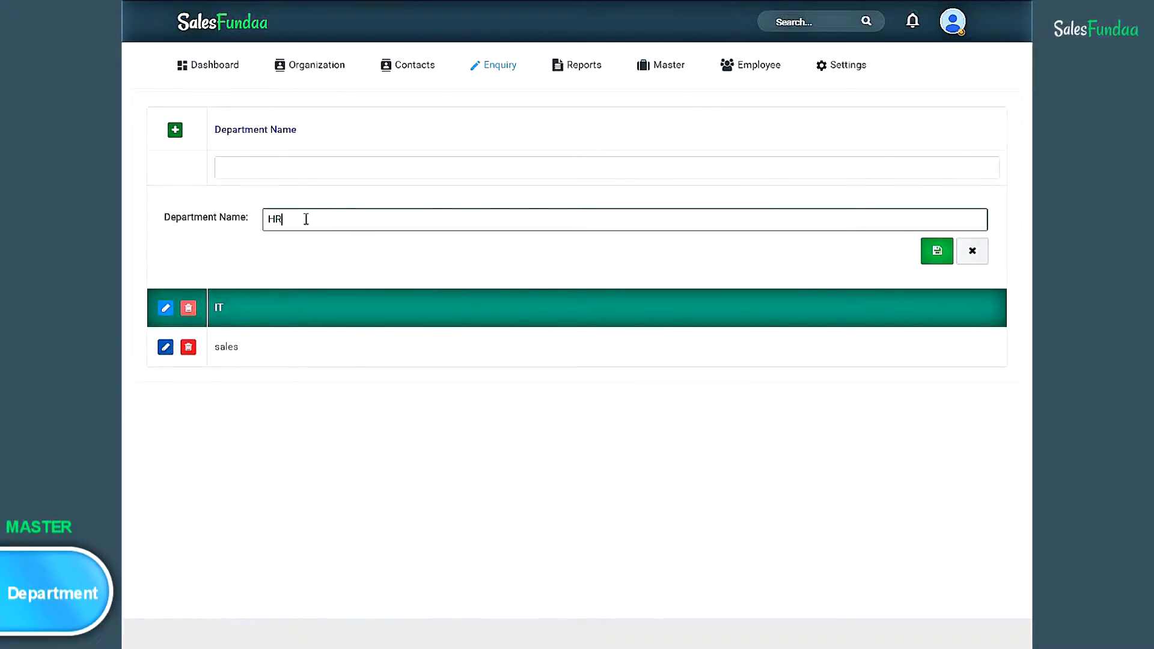
{"action": "left_click", "coordinate": [939, 252]}
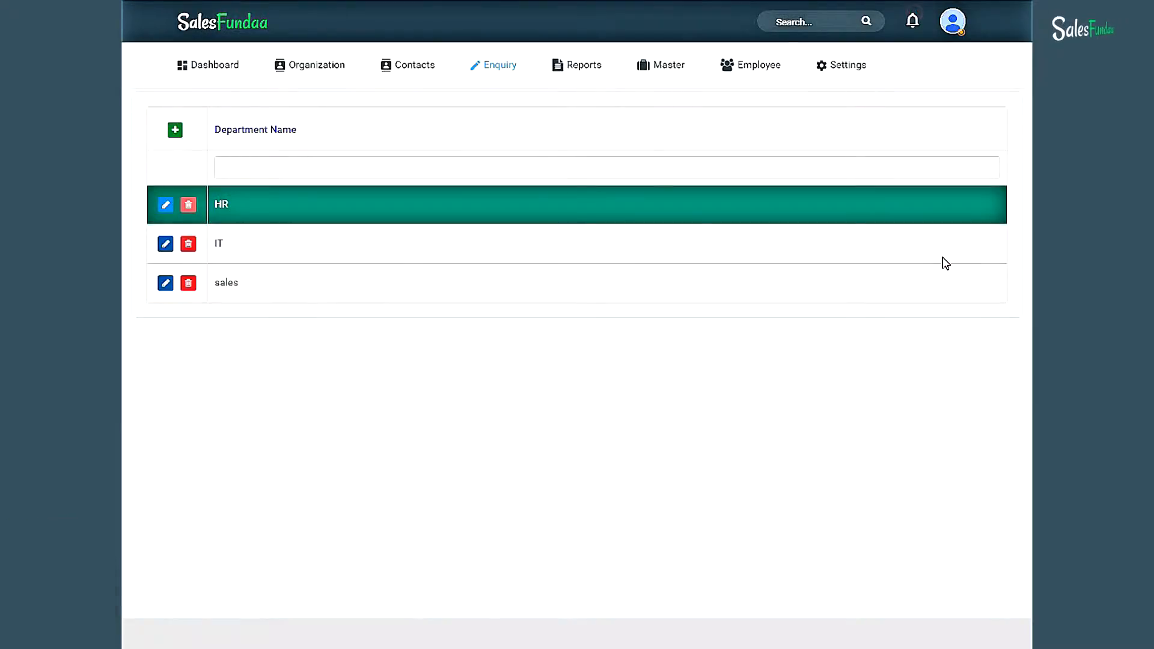
- Open the Industry master list and save Agriculture as a new industry
{"action": "left_click", "coordinate": [662, 65]}
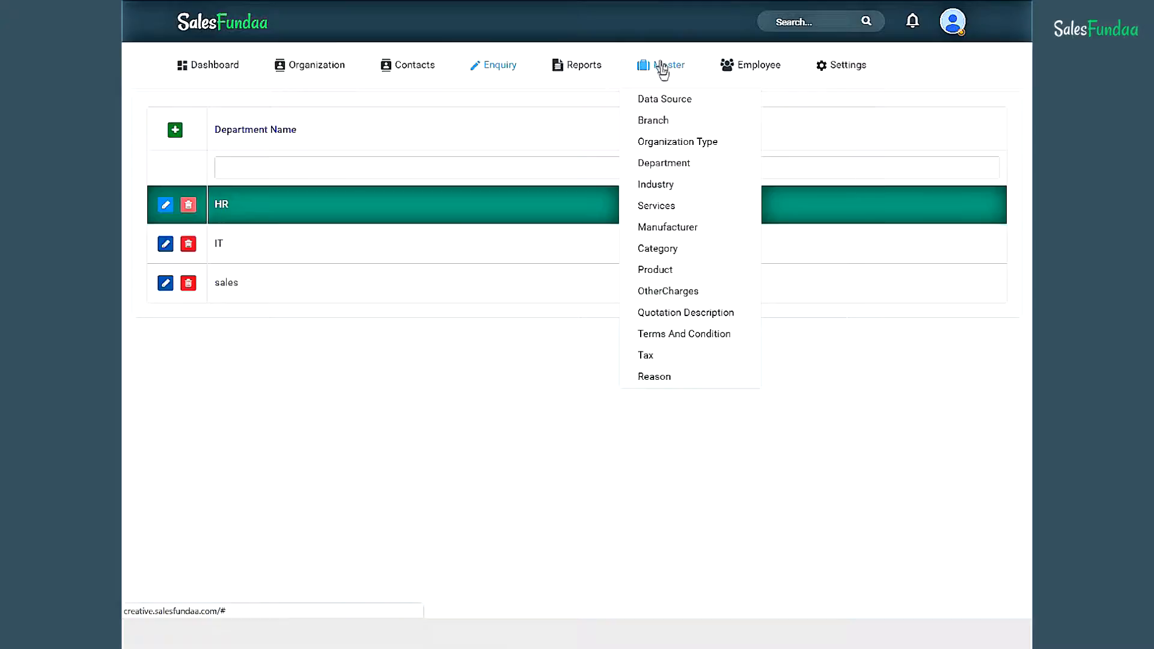
{"action": "left_click", "coordinate": [661, 187]}
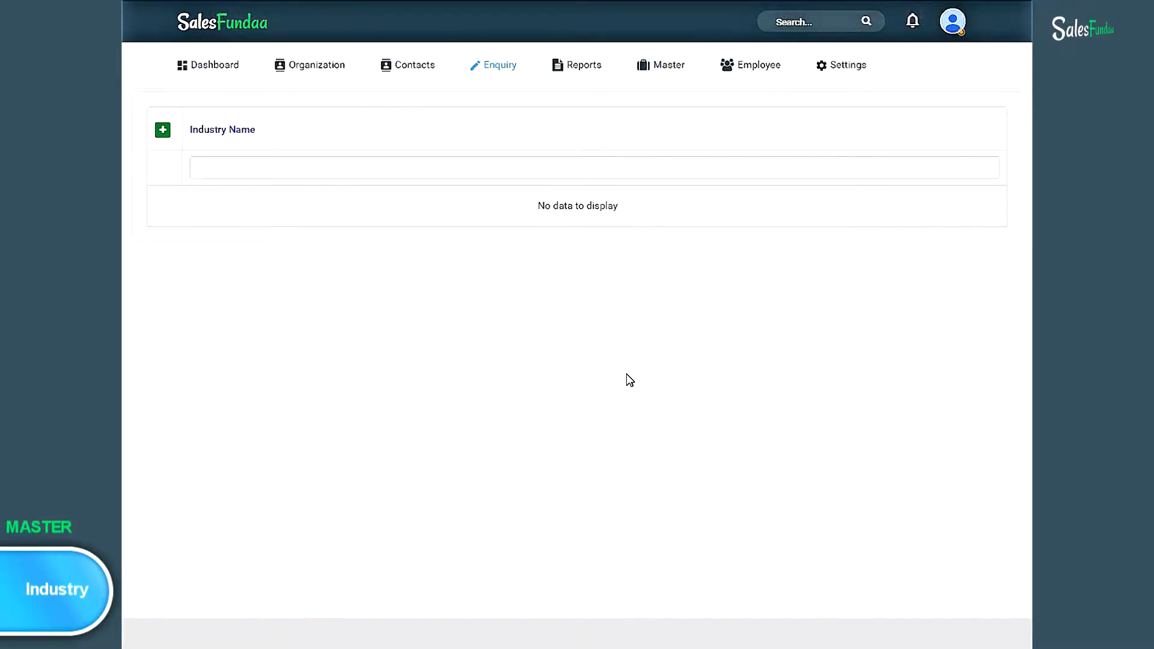
{"action": "left_click", "coordinate": [163, 132]}
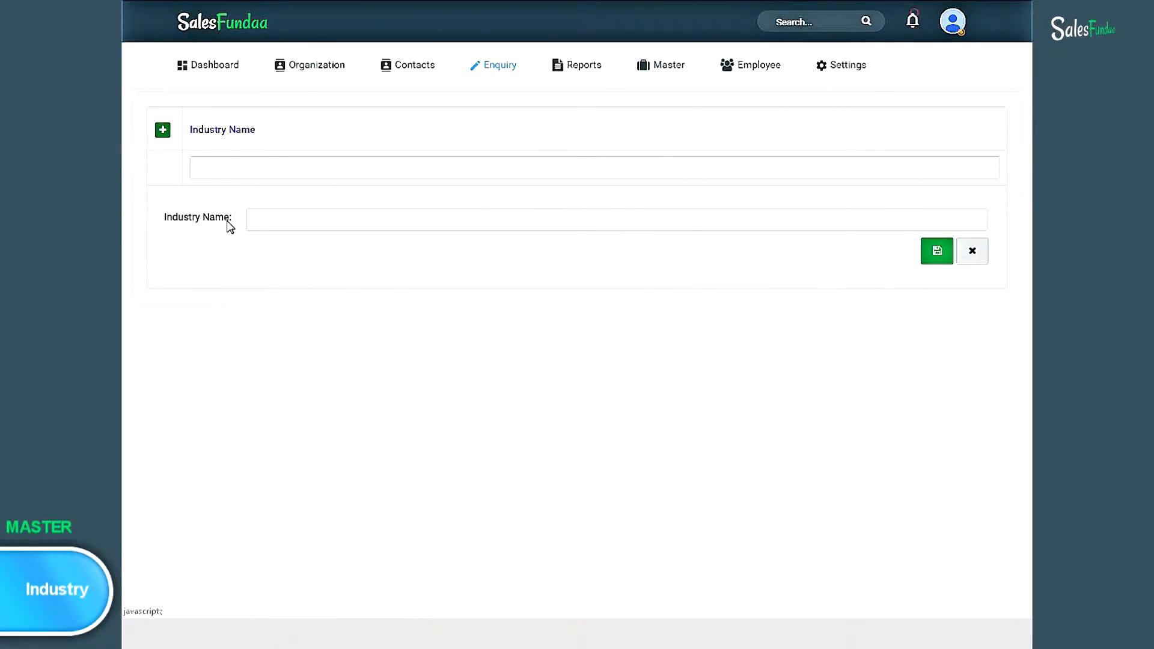
{"action": "left_click", "coordinate": [265, 220]}
{"action": "type", "text": "Agriculture"}
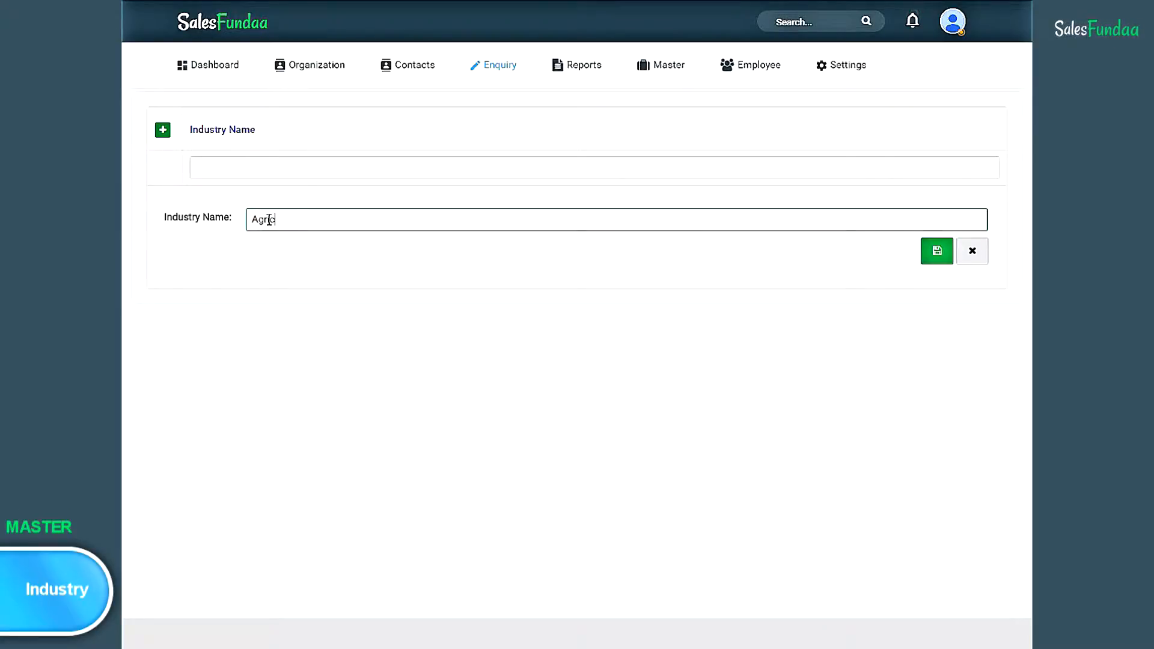
{"action": "left_click", "coordinate": [937, 250]}
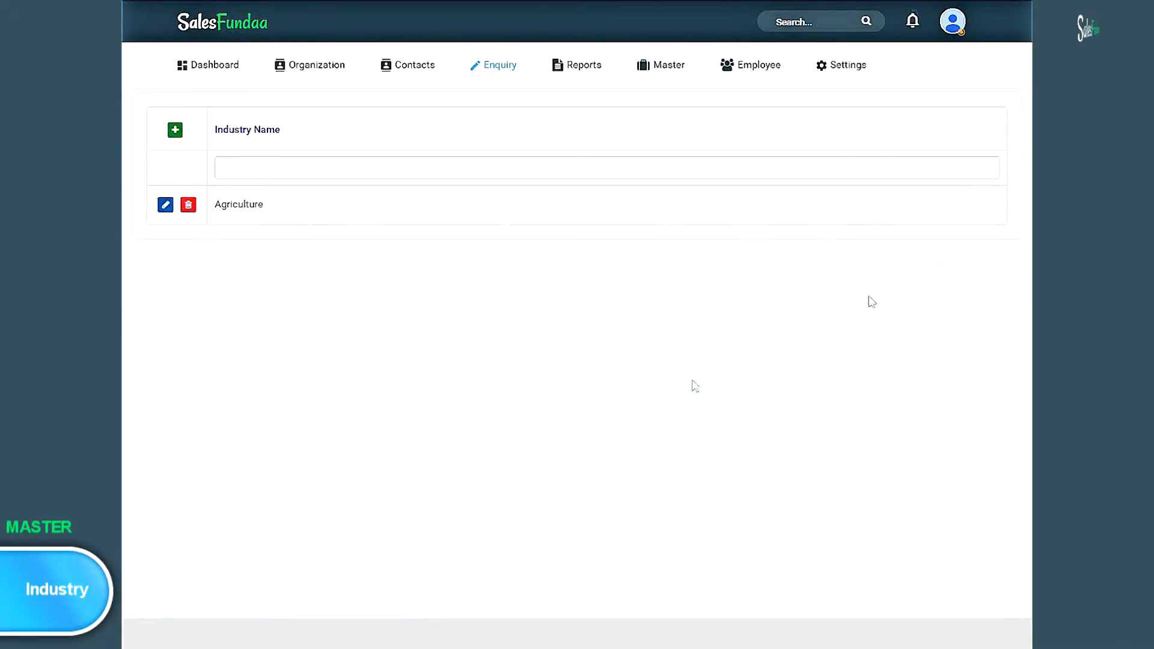
- Add the Chemical and Plastic industries, correcting a mistyped name before saving
{"action": "left_click", "coordinate": [175, 130]}
{"action": "left_click", "coordinate": [274, 221]}
{"action": "type", "text": "Chemical"}
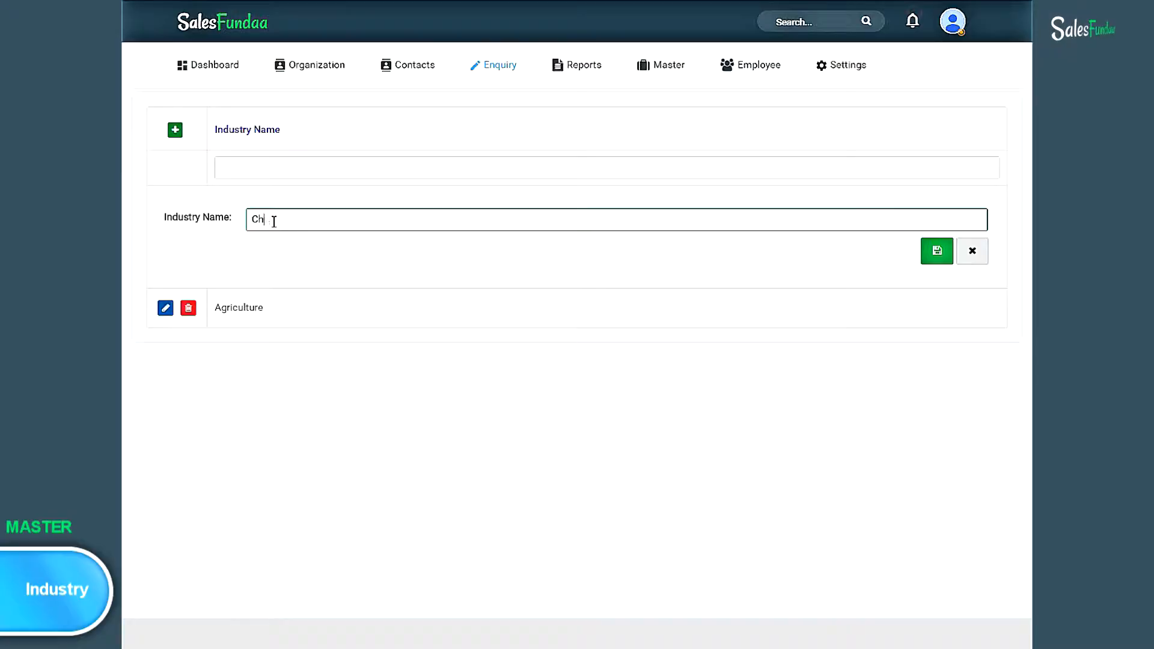
{"action": "left_click", "coordinate": [935, 250]}
{"action": "left_click", "coordinate": [175, 132]}
{"action": "left_click", "coordinate": [301, 222]}
{"action": "type", "text": "Medi"}
{"action": "key", "text": "BackSpace"}
{"action": "key", "text": "BackSpace"}
{"action": "key", "text": "BackSpace"}
{"action": "key", "text": "BackSpace"}
{"action": "type", "text": "Plastic"}
{"action": "left_click", "coordinate": [936, 251]}
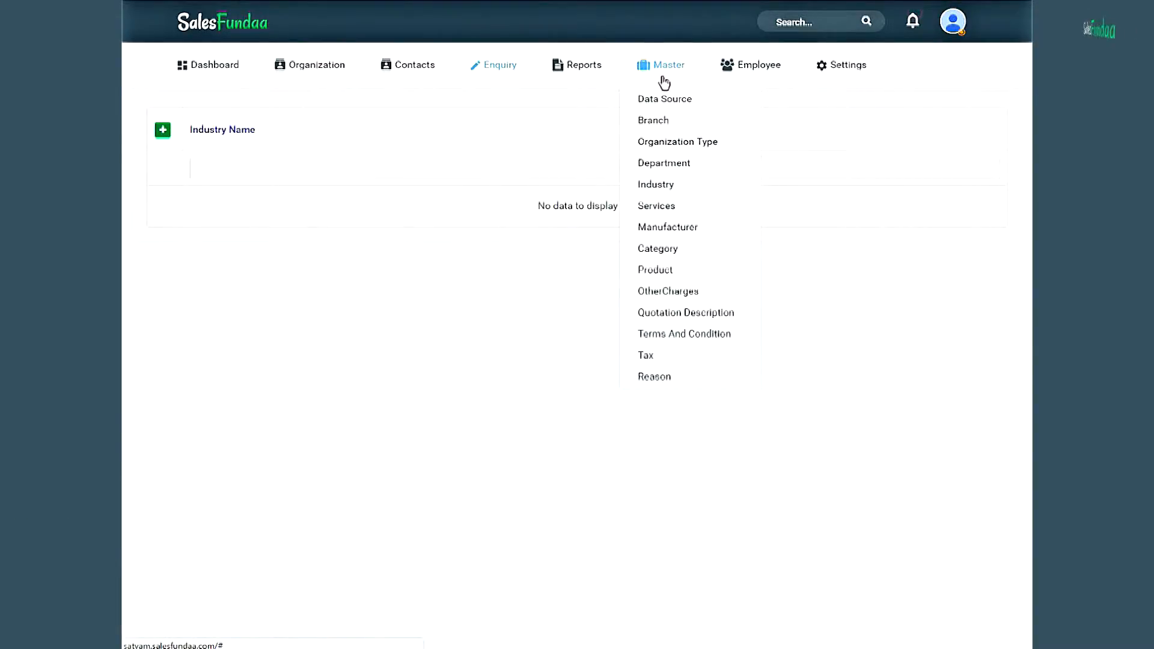
- Start a new service named 'AC Maintenance' in the Services master list
{"action": "left_click", "coordinate": [673, 208]}
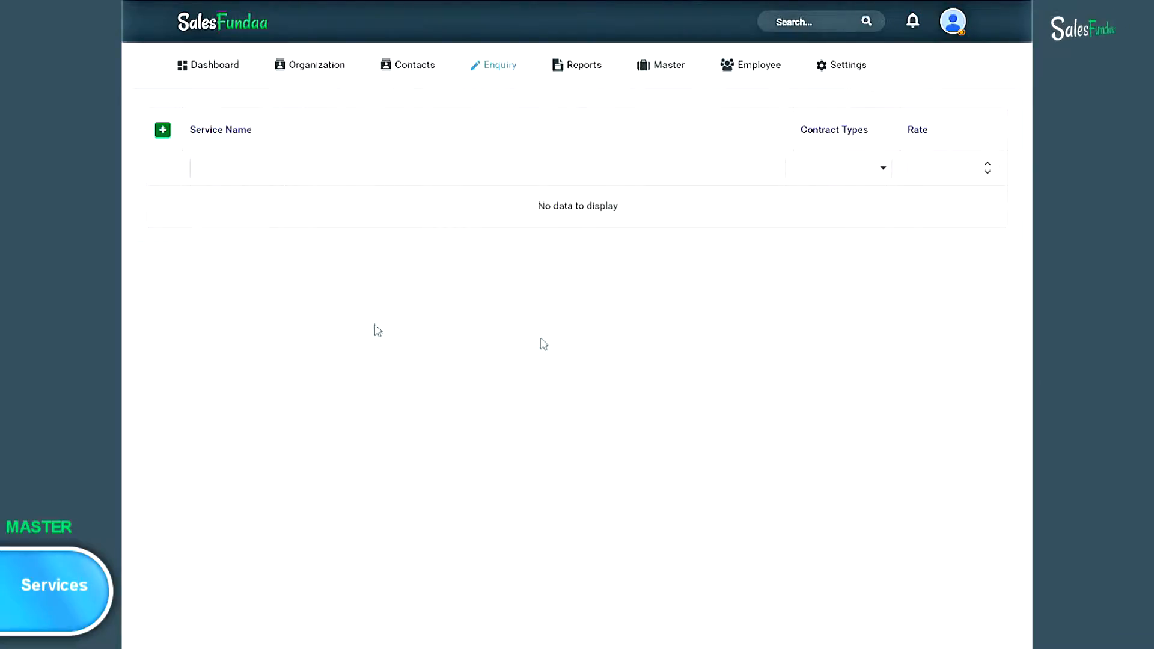
{"action": "left_click", "coordinate": [162, 141]}
{"action": "left_click", "coordinate": [312, 223]}
{"action": "type", "text": "A"}
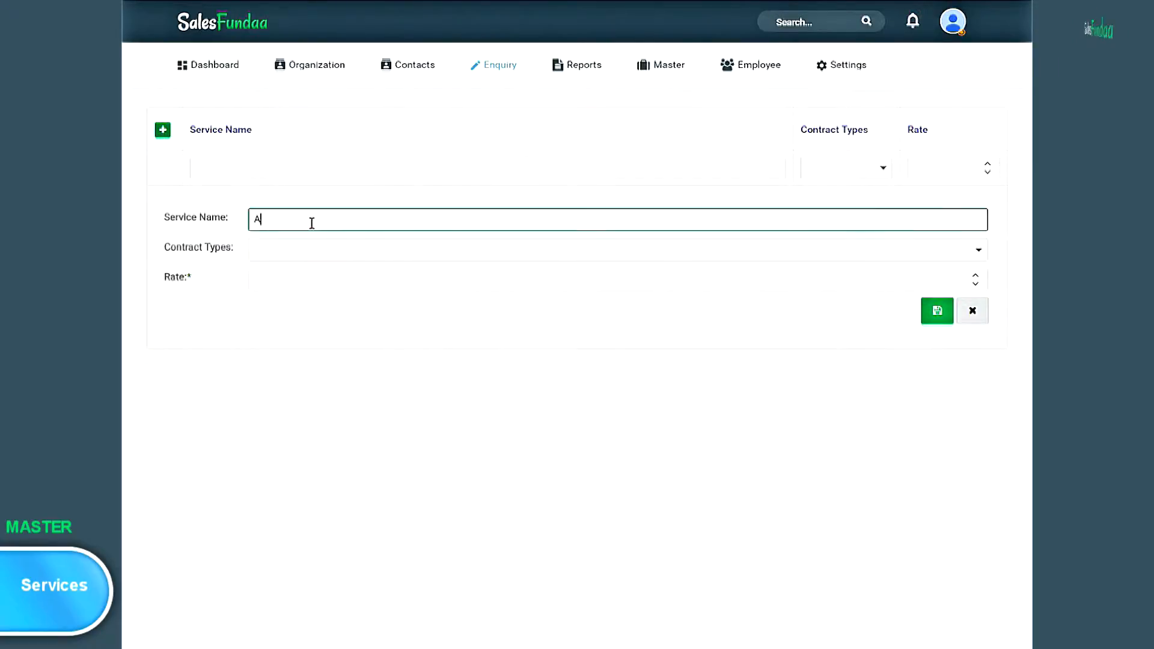
{"action": "type", "text": "C Main"}
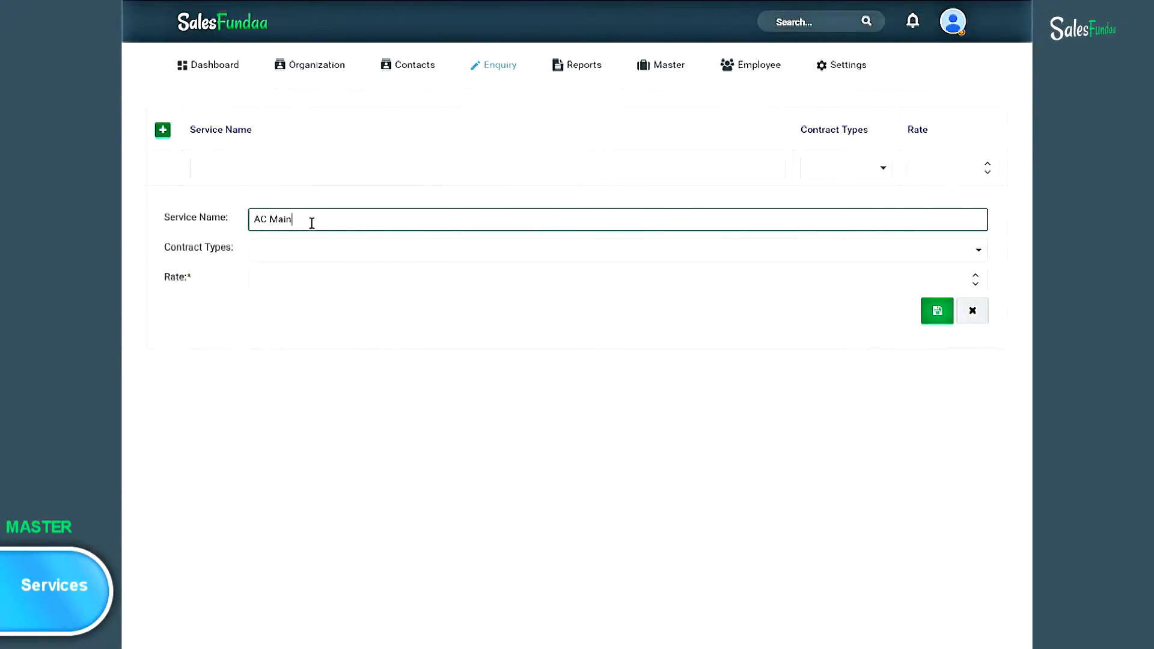
{"action": "type", "text": "tenance"}
{"action": "left_click", "coordinate": [484, 267]}
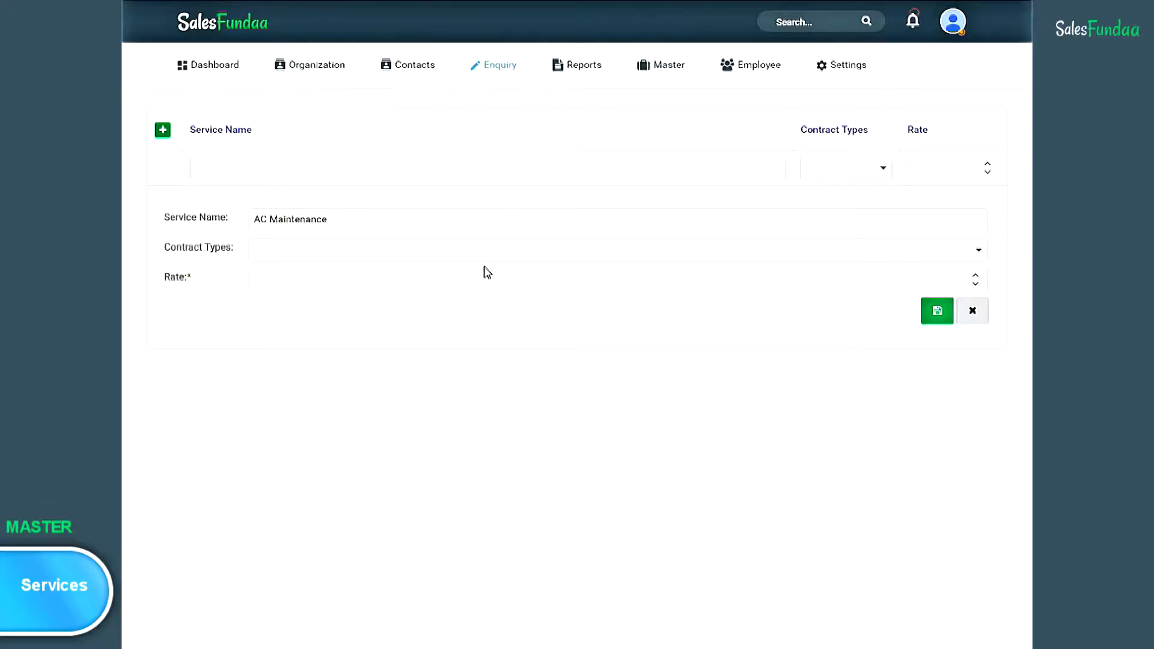
- Set the service's contract type to Yearly and rate to 5000, then save it
{"action": "left_click", "coordinate": [979, 251]}
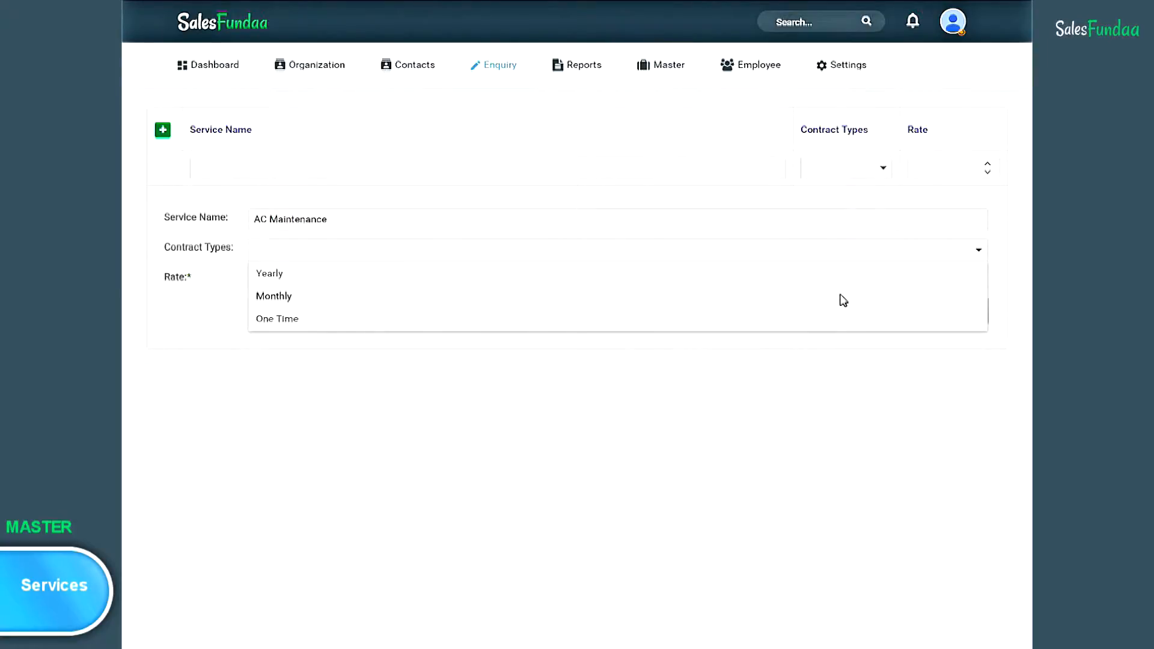
{"action": "left_click", "coordinate": [852, 280]}
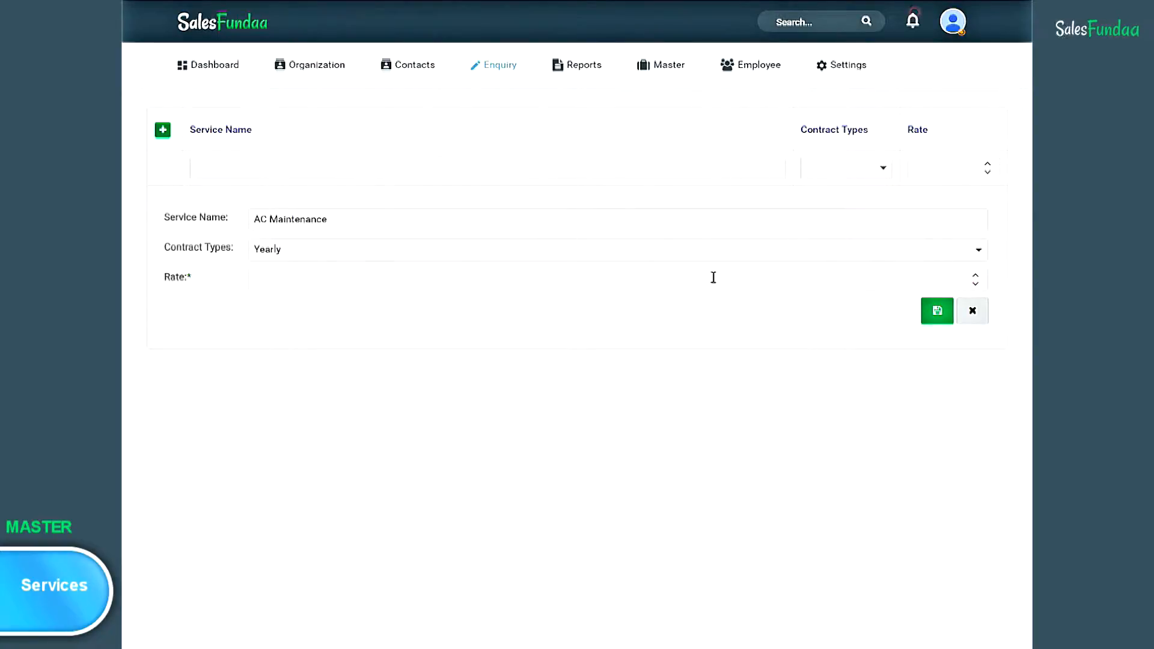
{"action": "left_click", "coordinate": [295, 277]}
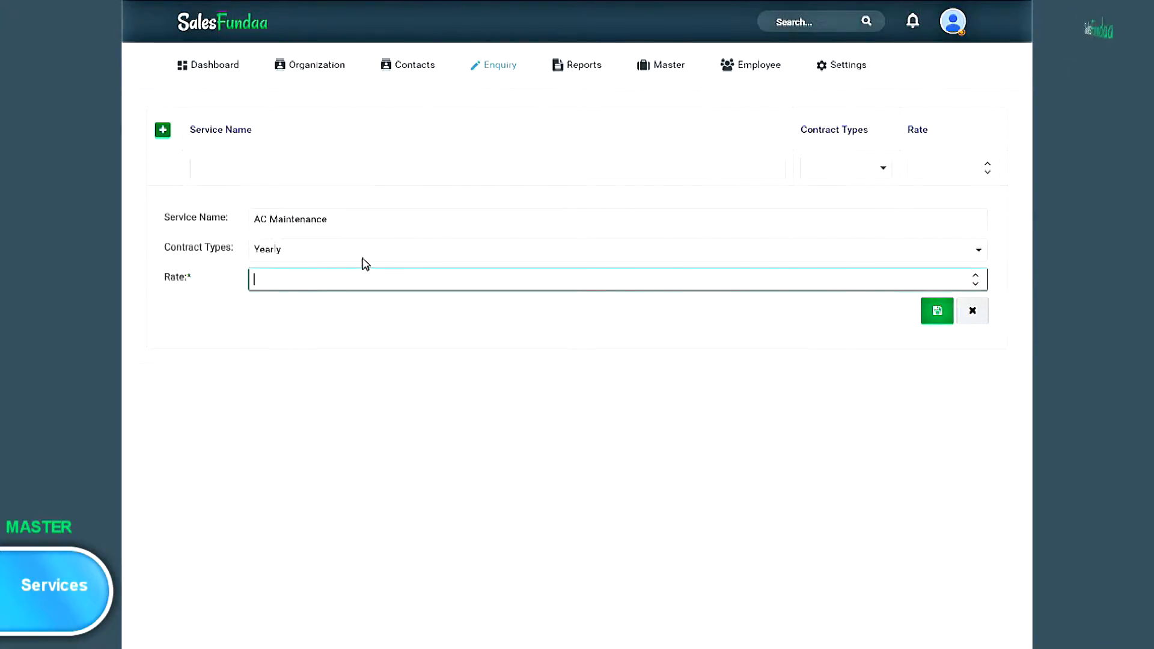
{"action": "type", "text": "5000"}
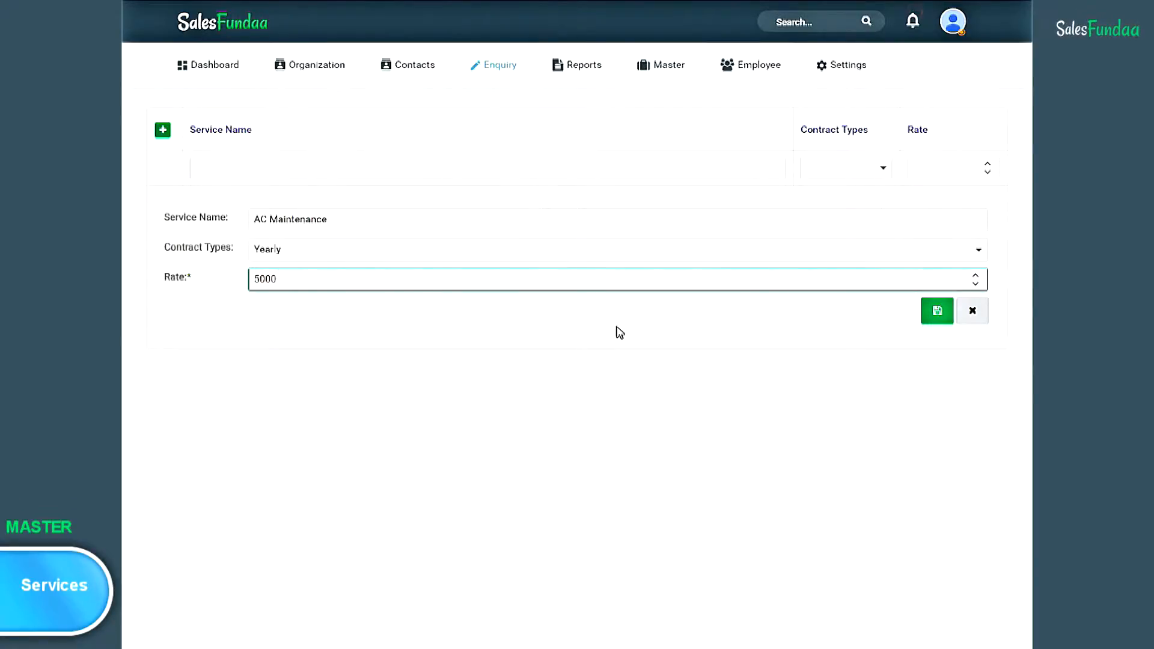
{"action": "left_click", "coordinate": [937, 311]}
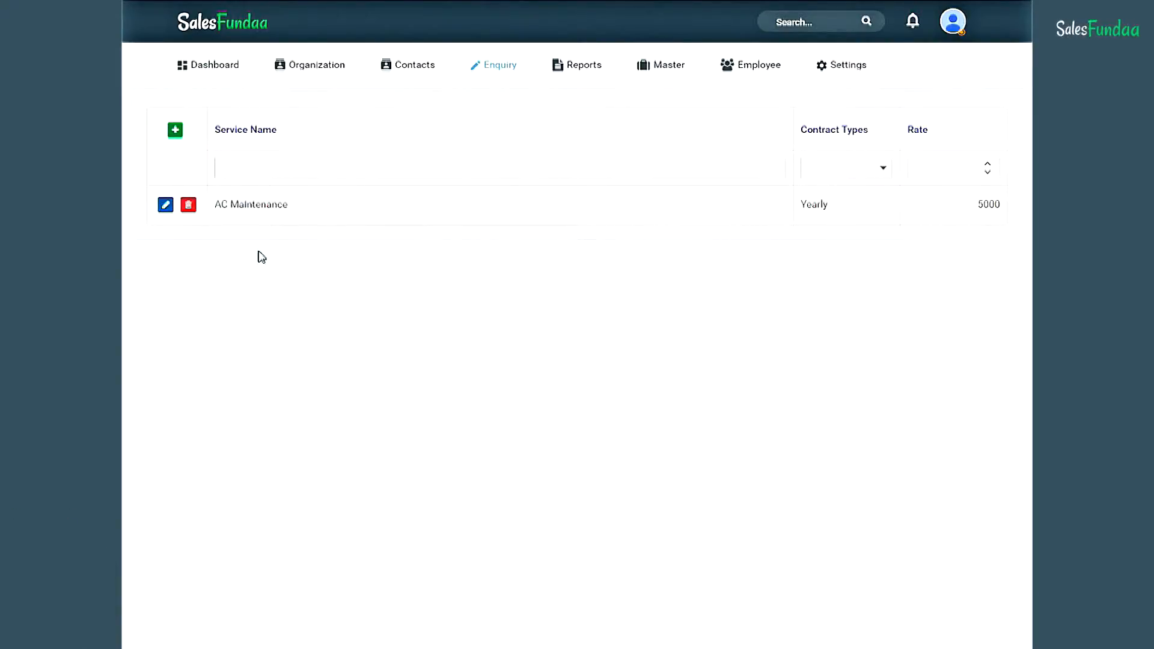
{"action": "mouse_move", "coordinate": [652, 68]}
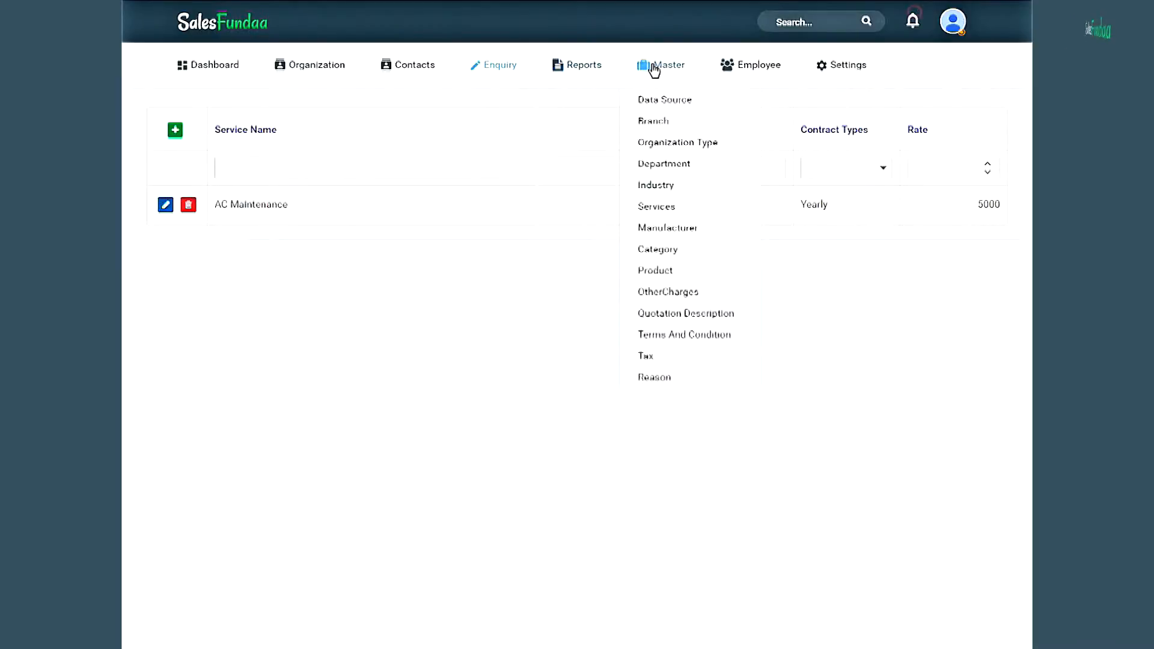
- Open the Manufacturer master list and save Syska as a new manufacturer
{"action": "left_click", "coordinate": [688, 232]}
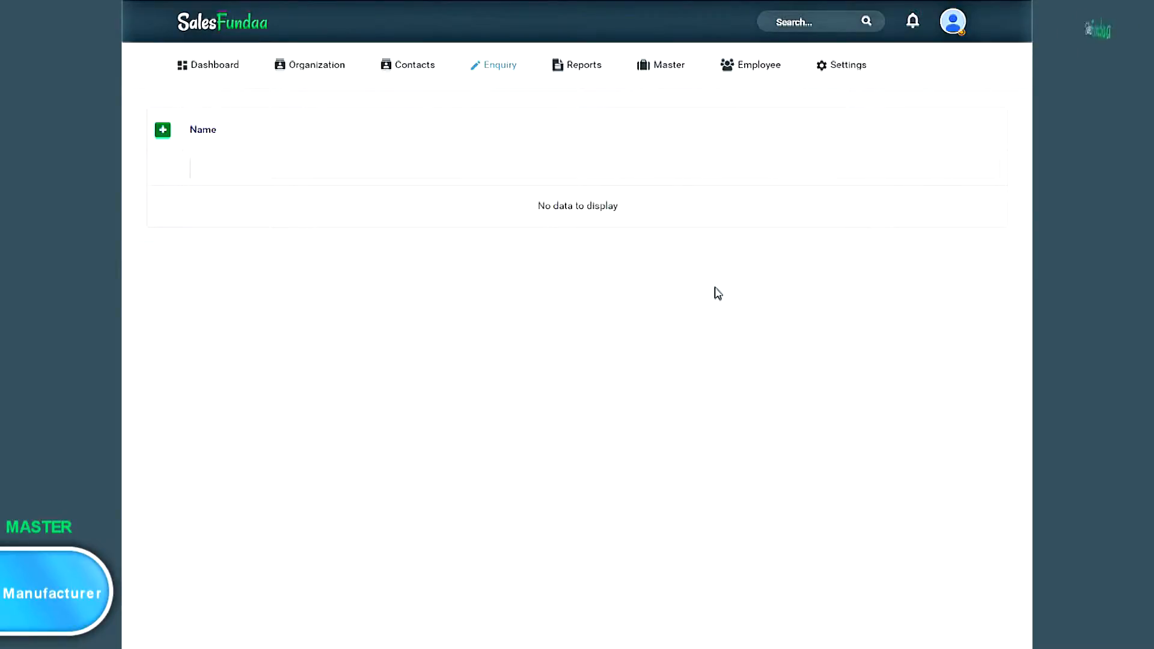
{"action": "left_click", "coordinate": [164, 135]}
{"action": "left_click", "coordinate": [332, 229]}
{"action": "type", "text": "Syska"}
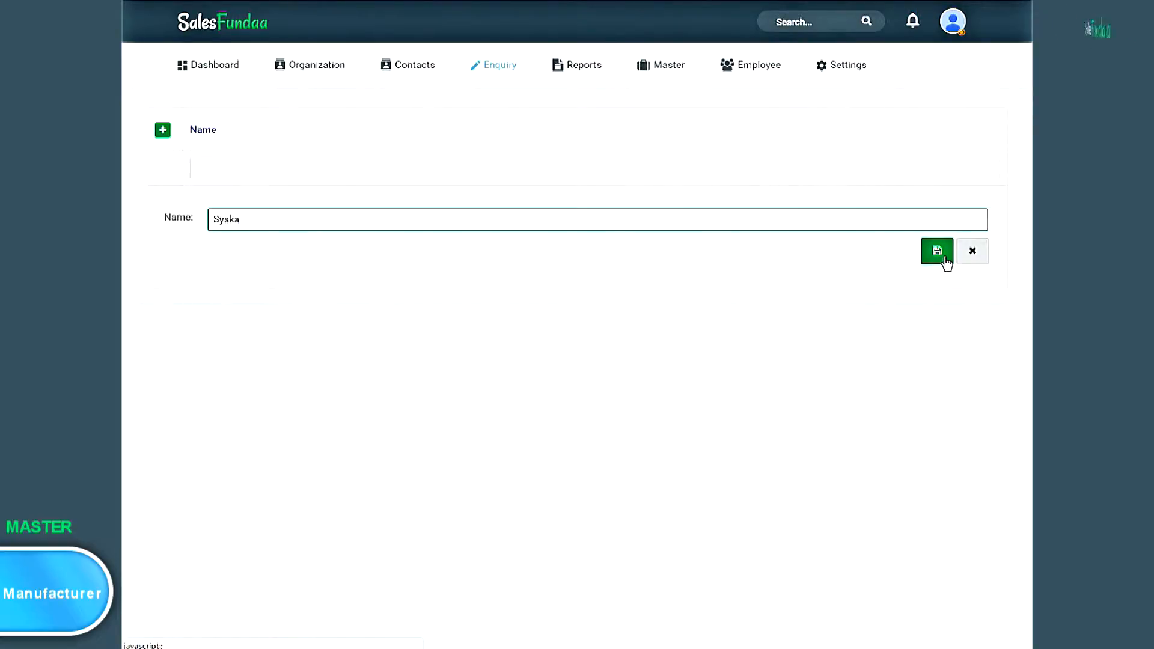
{"action": "left_click", "coordinate": [938, 251]}
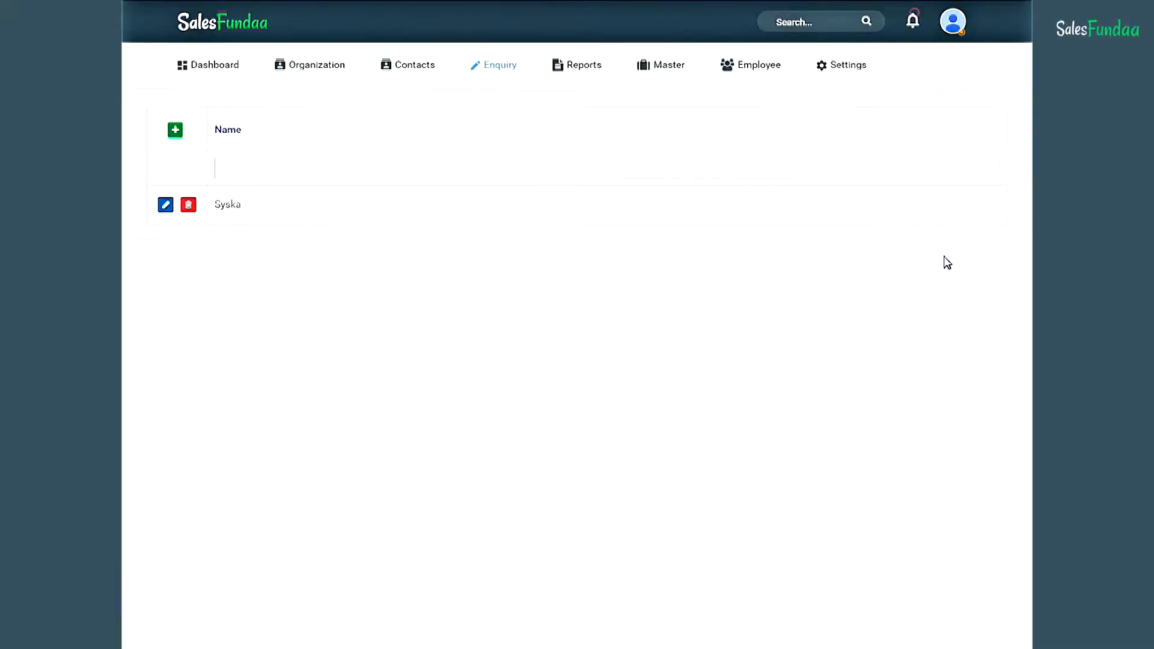
{"action": "left_click", "coordinate": [656, 76]}
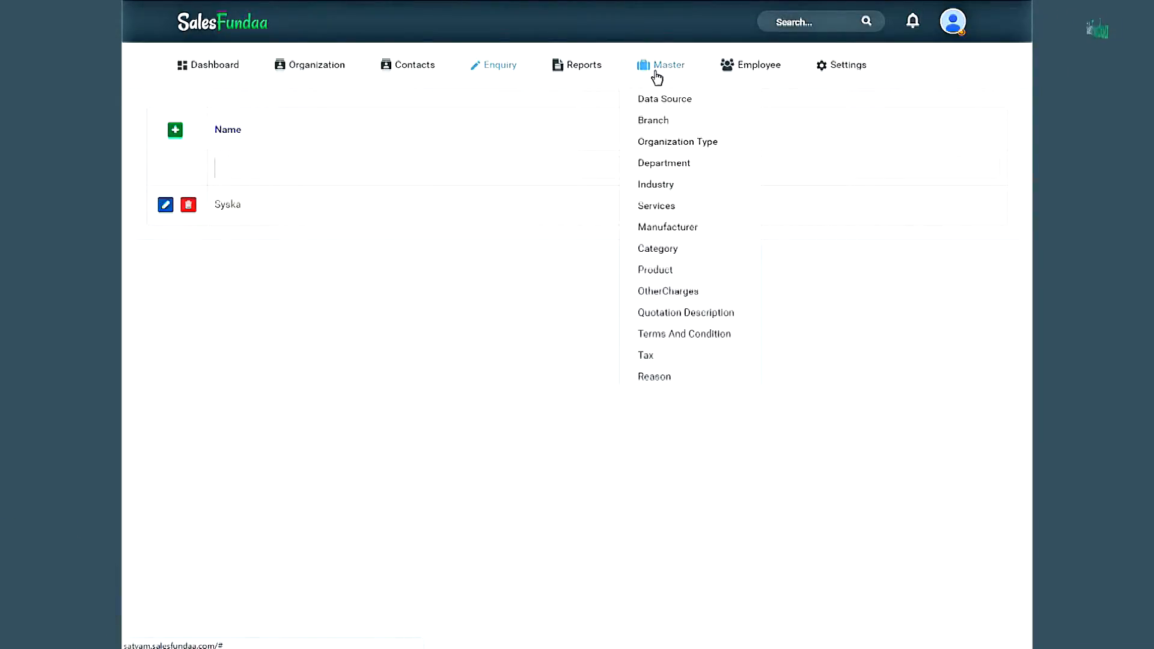
- Open the Category master list and save Kitchen Appliances as a category
{"action": "left_click", "coordinate": [685, 258]}
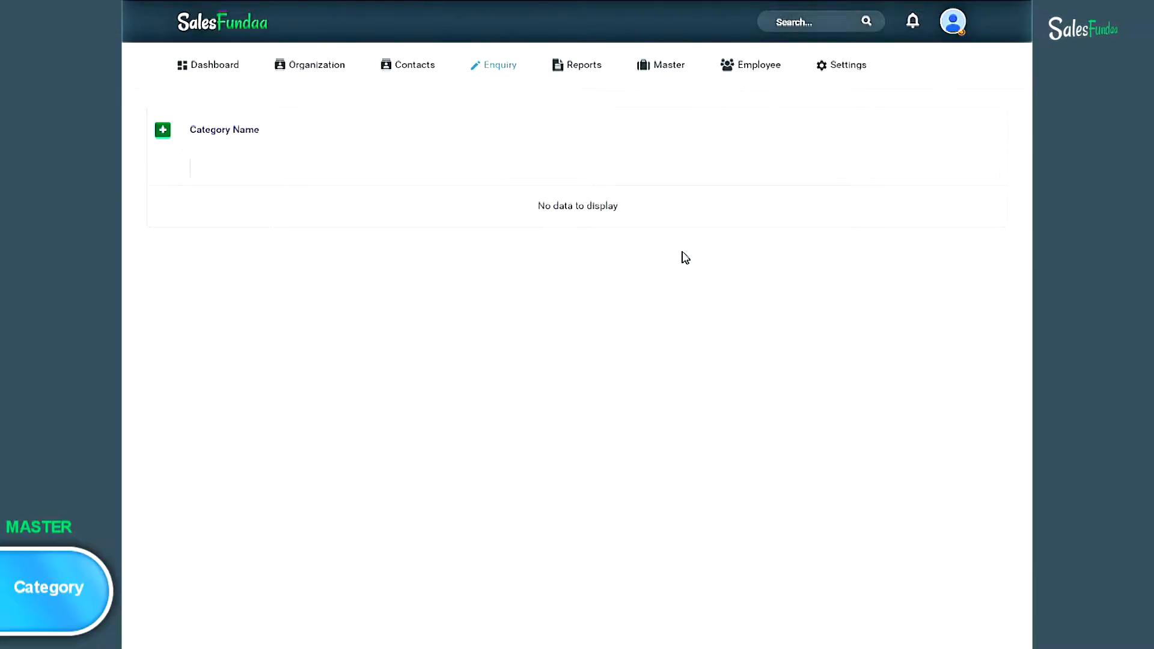
{"action": "left_click", "coordinate": [163, 130]}
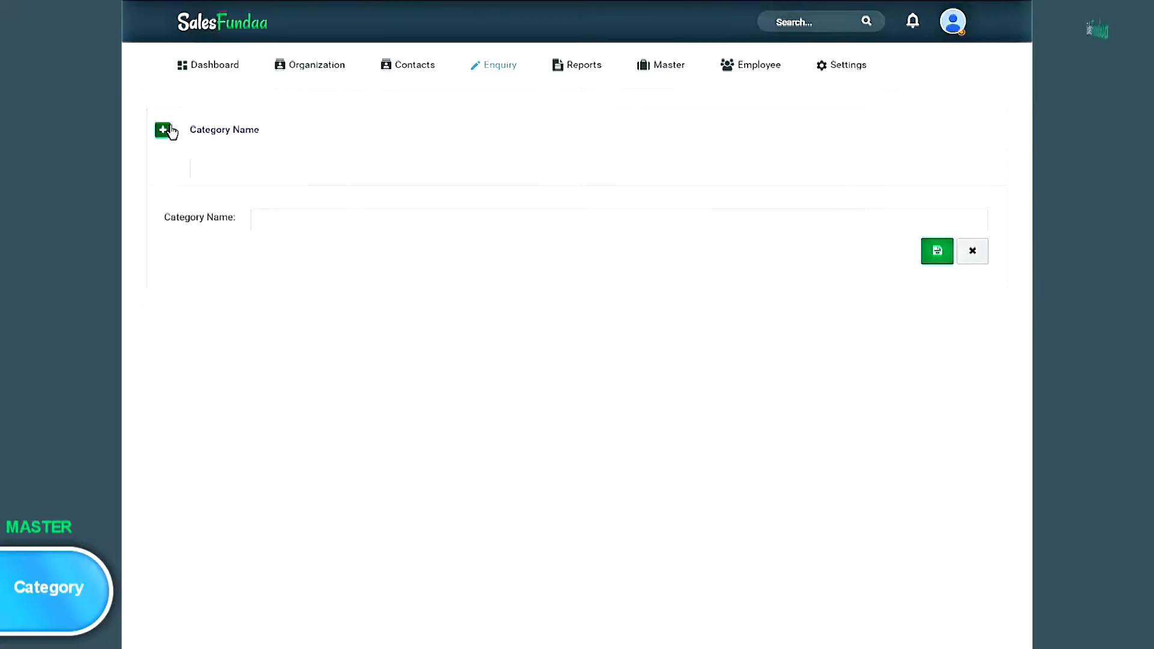
{"action": "left_click", "coordinate": [301, 220]}
{"action": "type", "text": "Kitchen Appliances"}
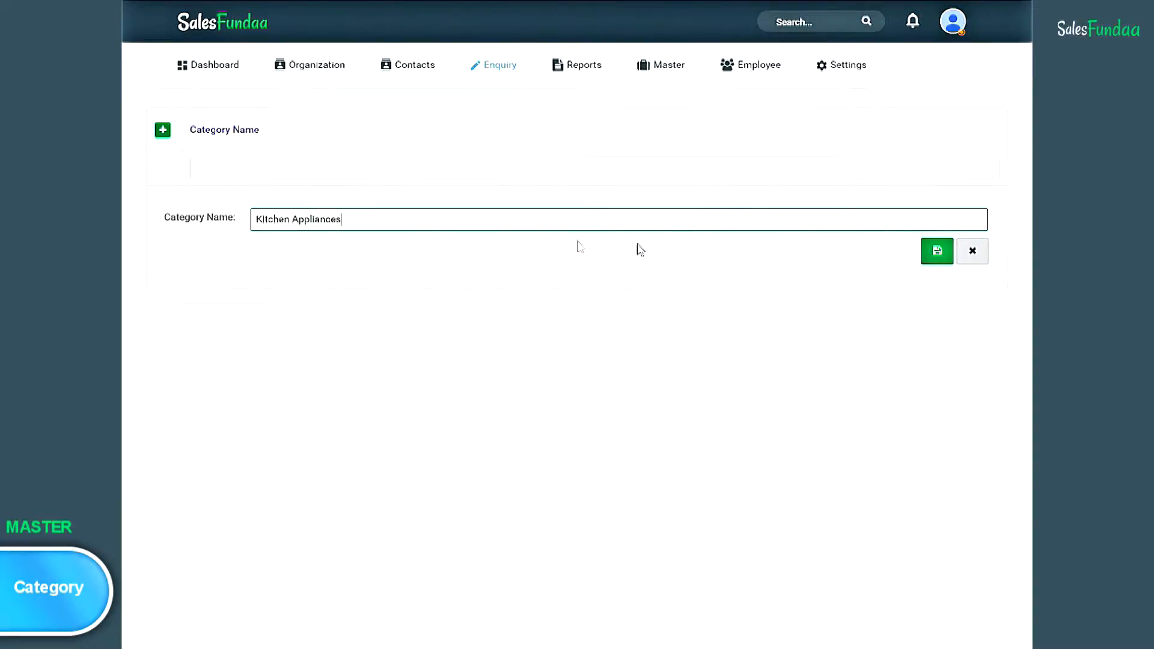
{"action": "left_click", "coordinate": [938, 253]}
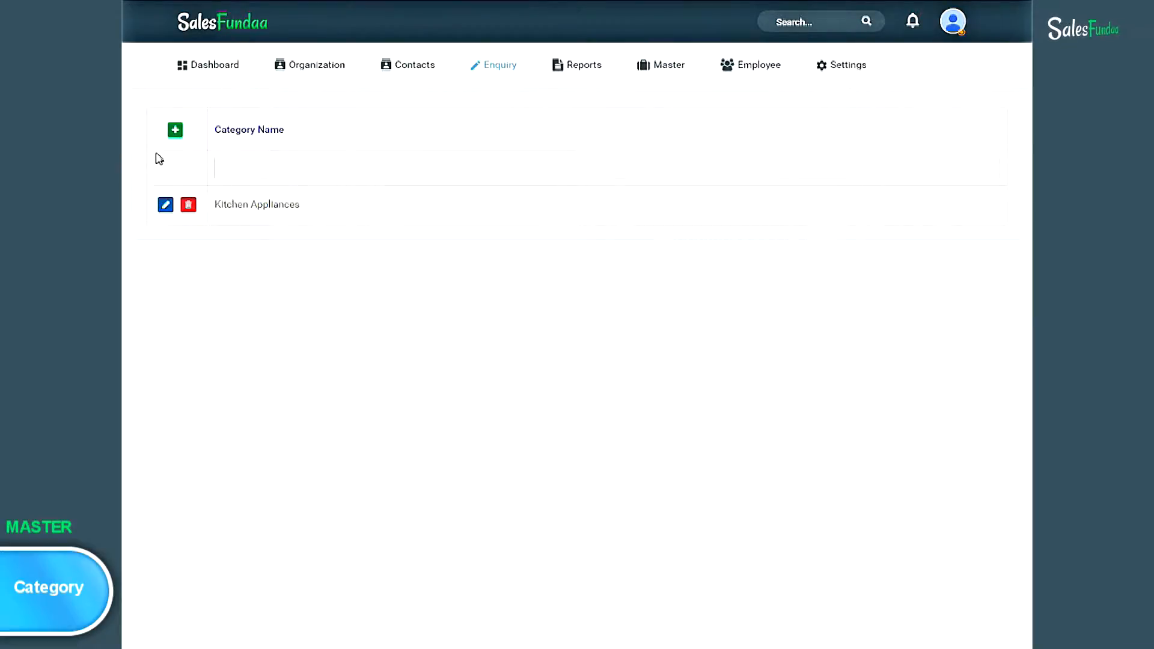
- Add and save the Commercial Accessory and Smart Phone categories
{"action": "left_click", "coordinate": [175, 134]}
{"action": "type", "text": "Commercial Acces"}
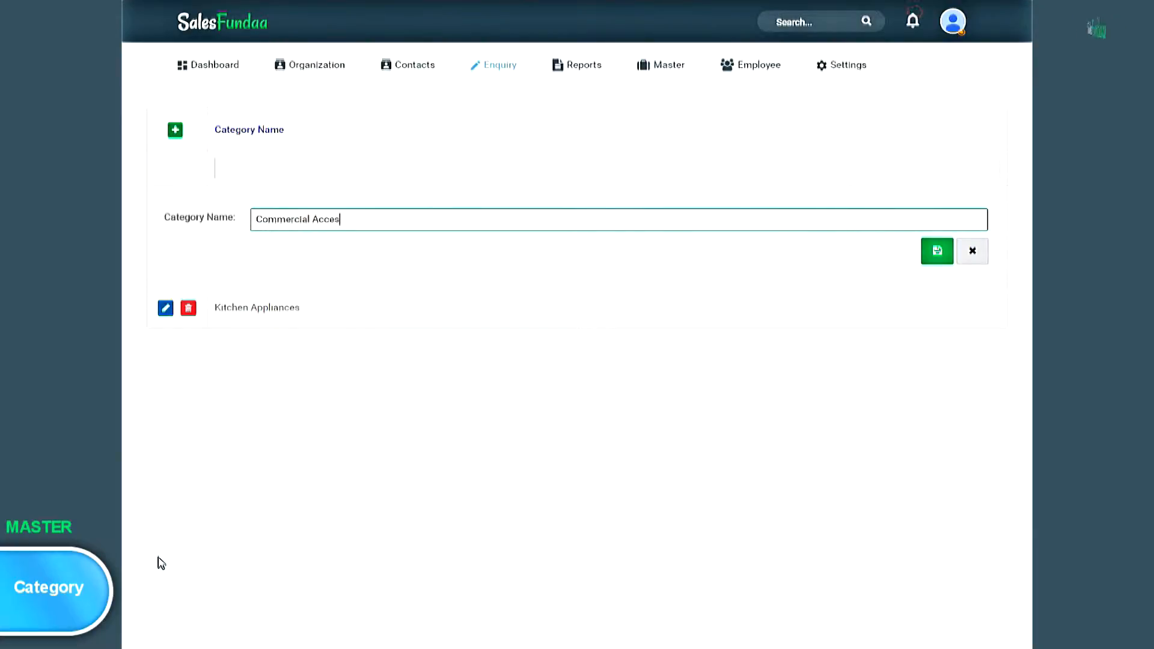
{"action": "type", "text": "sory"}
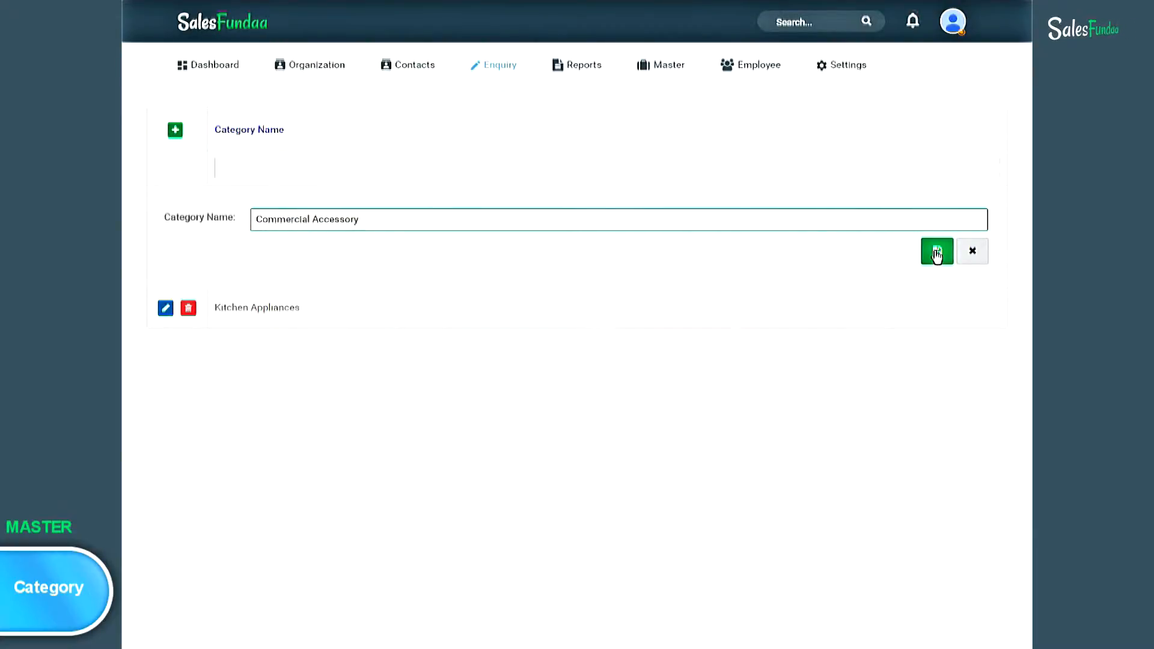
{"action": "left_click", "coordinate": [937, 251]}
{"action": "left_click", "coordinate": [175, 132]}
{"action": "type", "text": "Smart Phone"}
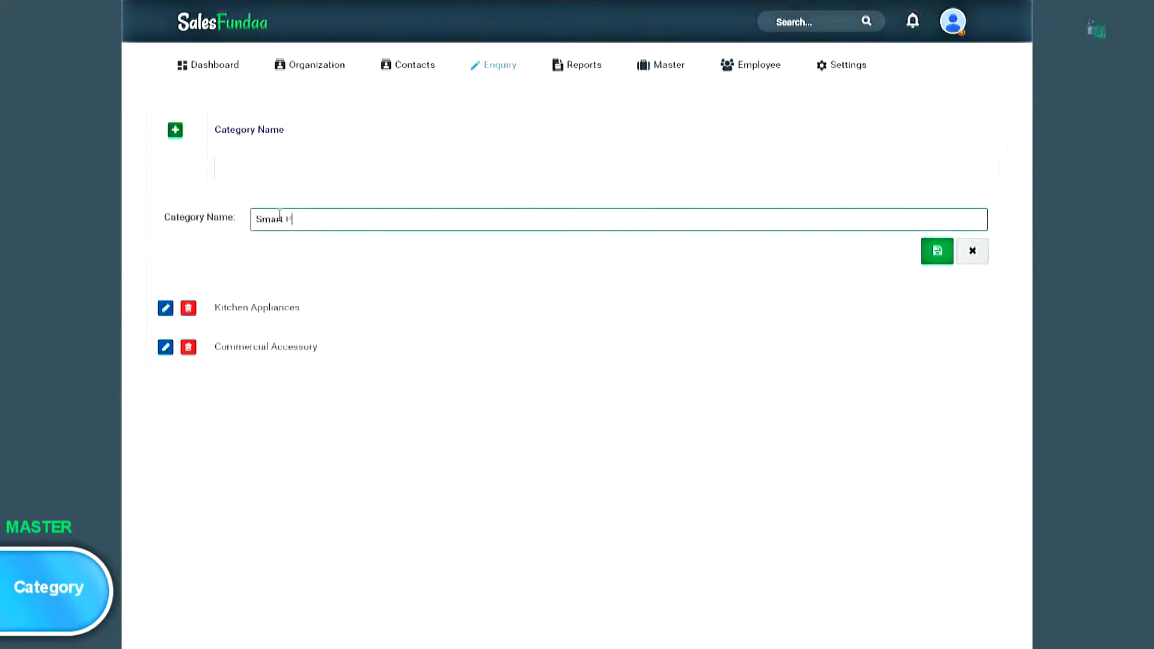
{"action": "left_click", "coordinate": [937, 251]}
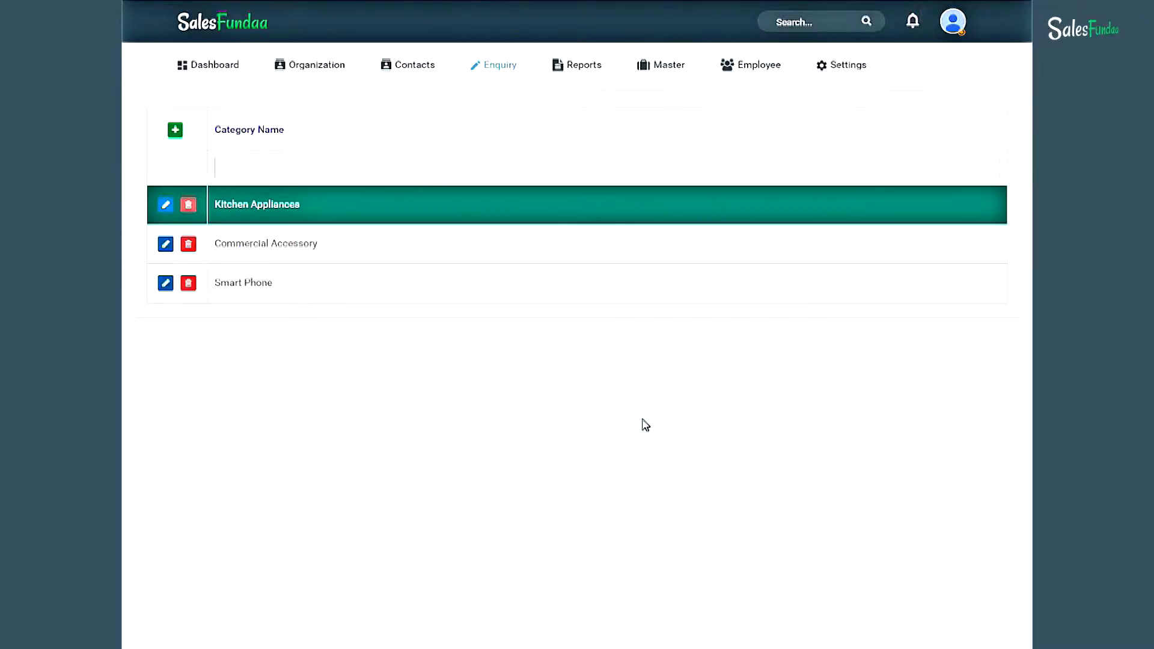
{"action": "left_click", "coordinate": [668, 64]}
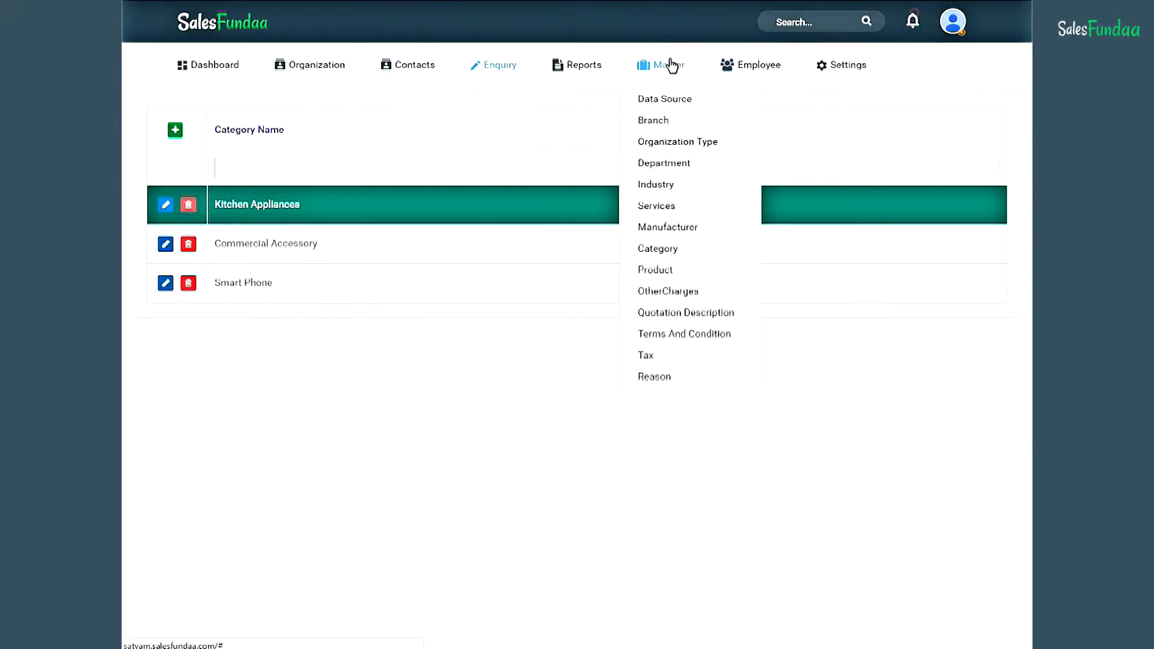
- Start a new Kitchen Appliances product 'Fridge', model FR_101, described as 'Mini Turbo Model'
{"action": "left_click", "coordinate": [672, 274]}
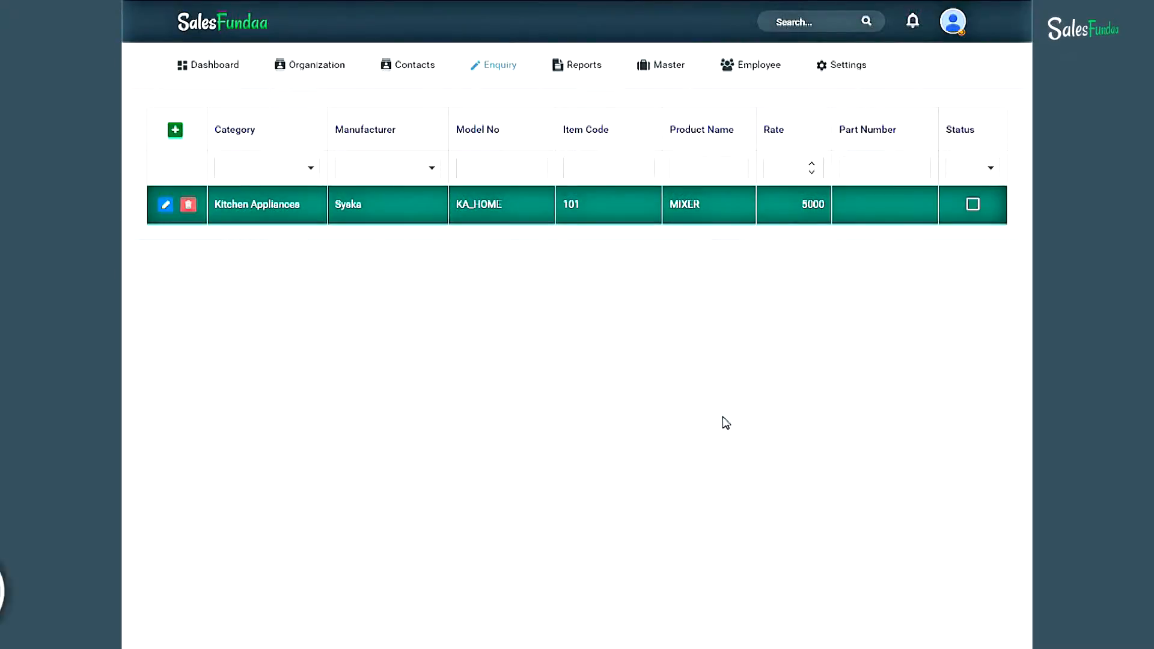
{"action": "left_click", "coordinate": [176, 137]}
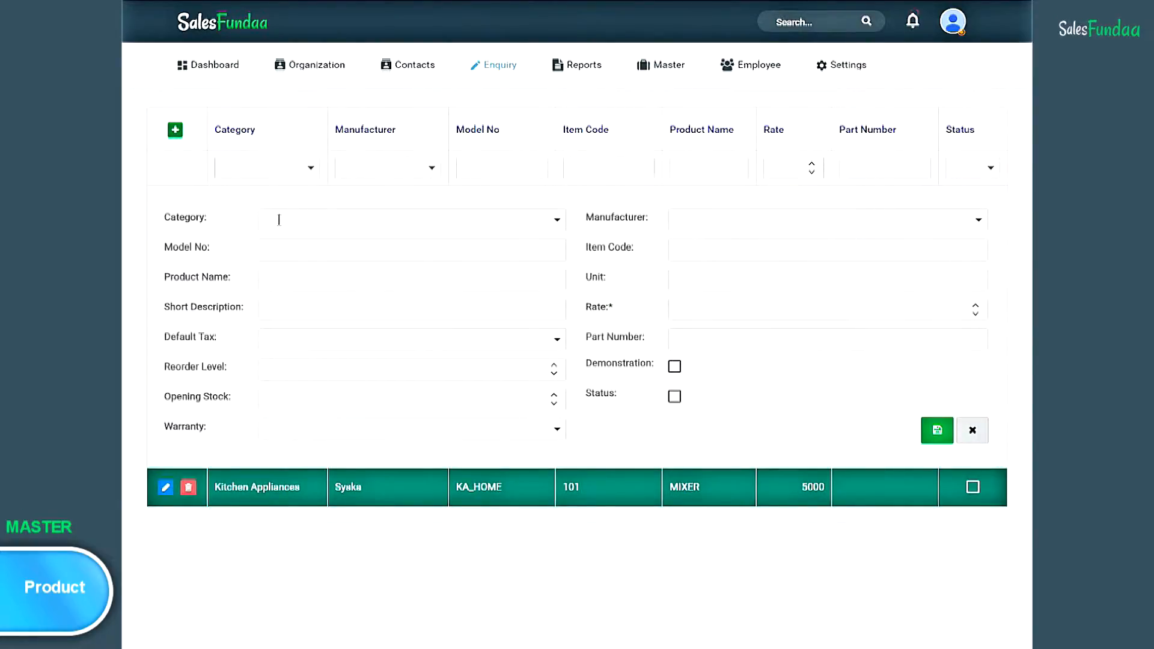
{"action": "left_click", "coordinate": [556, 222]}
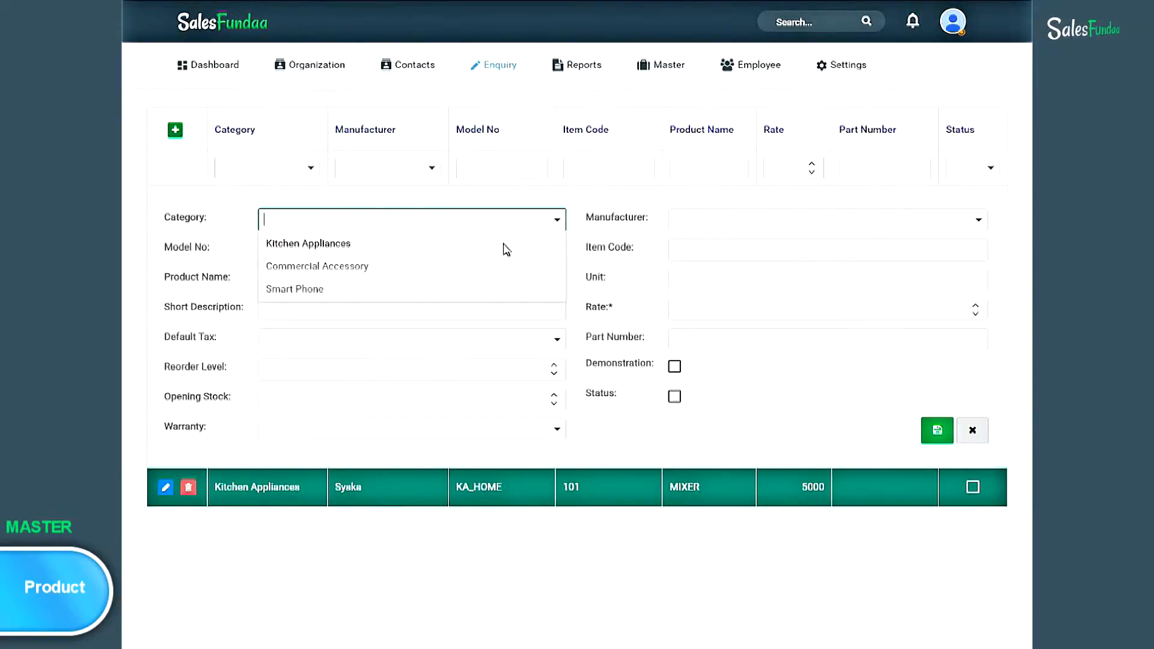
{"action": "left_click", "coordinate": [504, 244]}
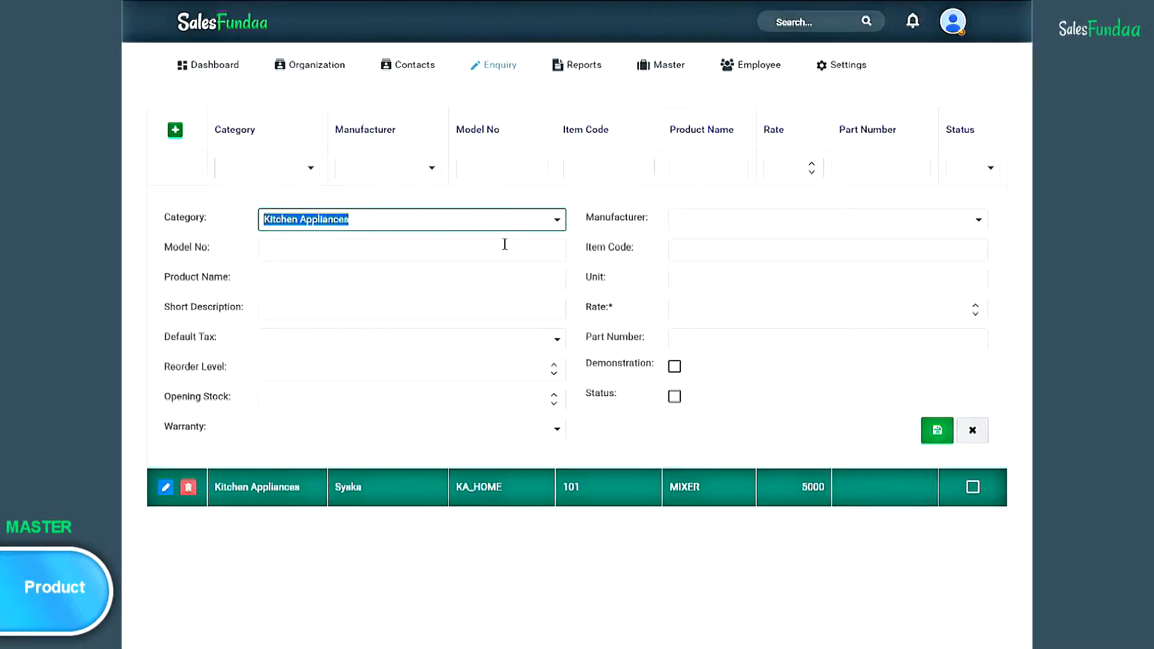
{"action": "left_click", "coordinate": [406, 251]}
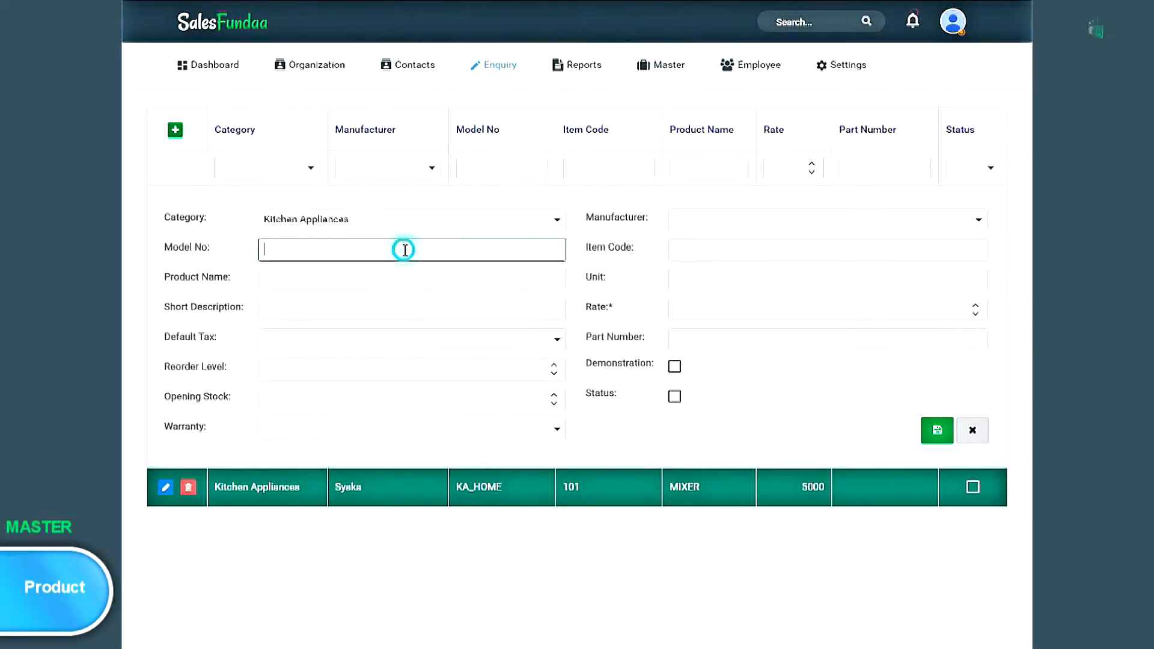
{"action": "type", "text": "FR_101"}
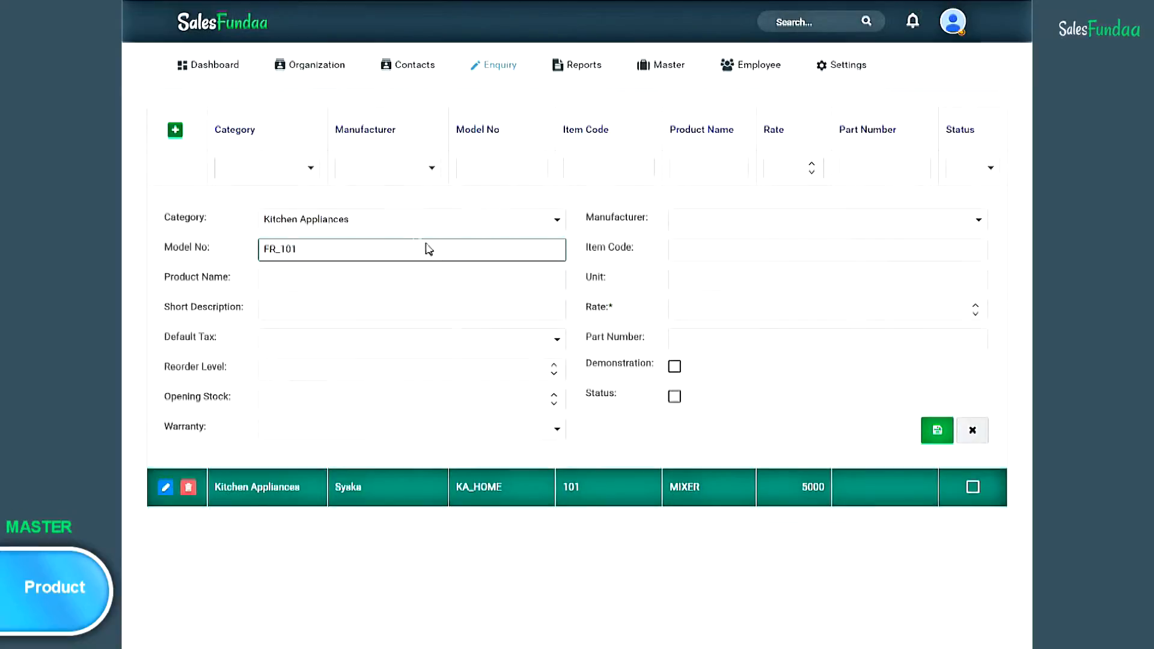
{"action": "left_click", "coordinate": [452, 278]}
{"action": "type", "text": "Fridge"}
{"action": "left_click", "coordinate": [349, 313]}
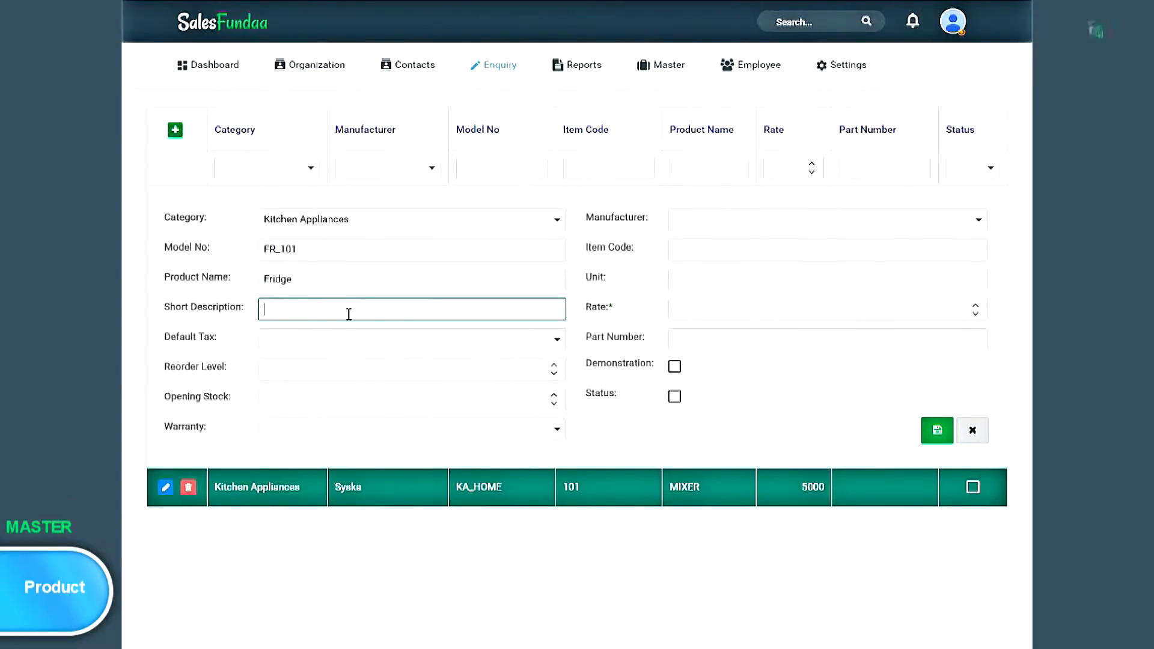
{"action": "type", "text": "Mini Office"}
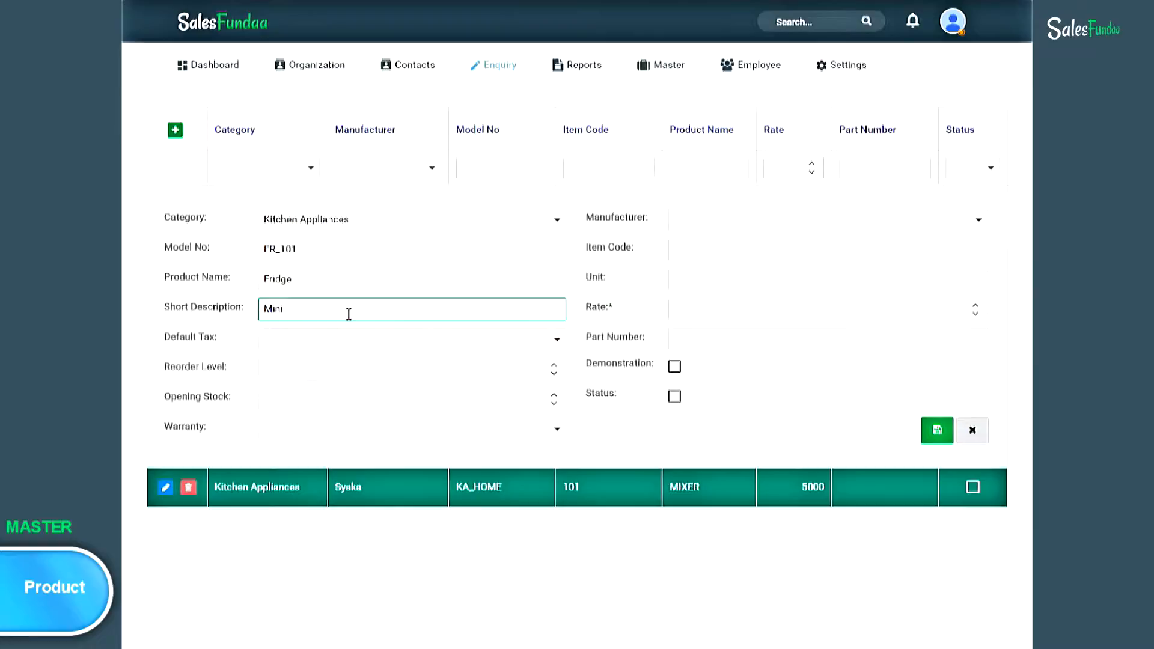
{"action": "key", "text": "BackSpace"}
{"action": "key", "text": "BackSpace"}
{"action": "key", "text": "BackSpace"}
{"action": "key", "text": "BackSpace"}
{"action": "key", "text": "BackSpace"}
{"action": "key", "text": "BackSpace"}
{"action": "key", "text": "BackSpace"}
{"action": "key", "text": "BackSpace"}
{"action": "key", "text": "BackSpace"}
{"action": "key", "text": "BackSpace"}
{"action": "key", "text": "BackSpace"}
{"action": "type", "text": "Mini "}
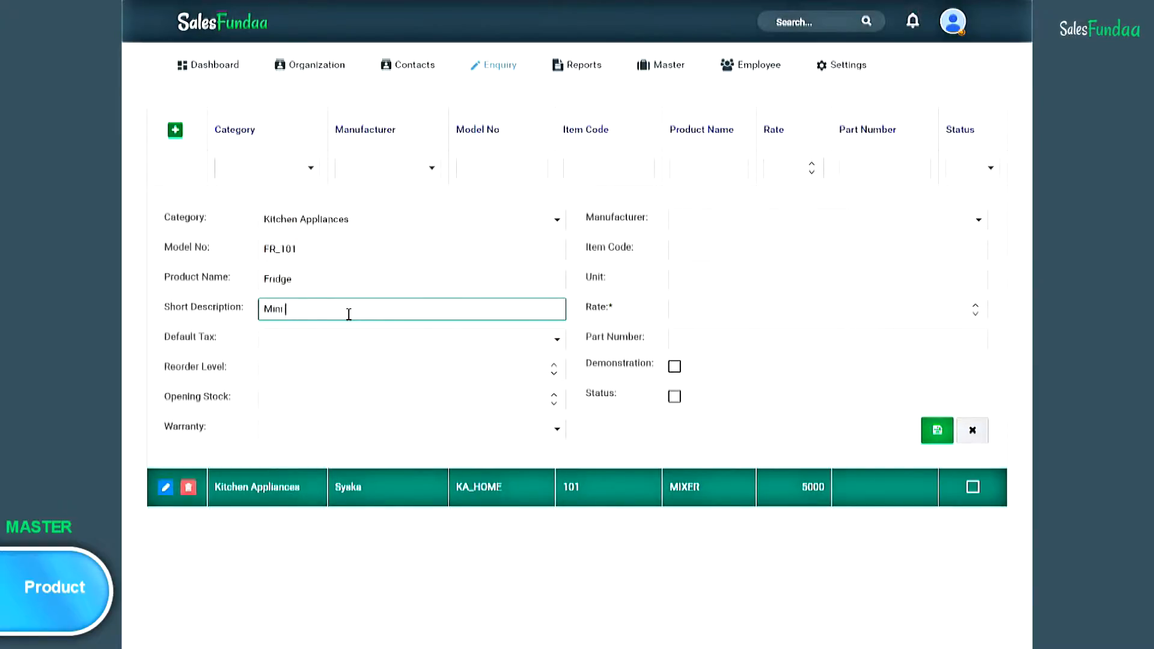
{"action": "type", "text": "Turbo Model"}
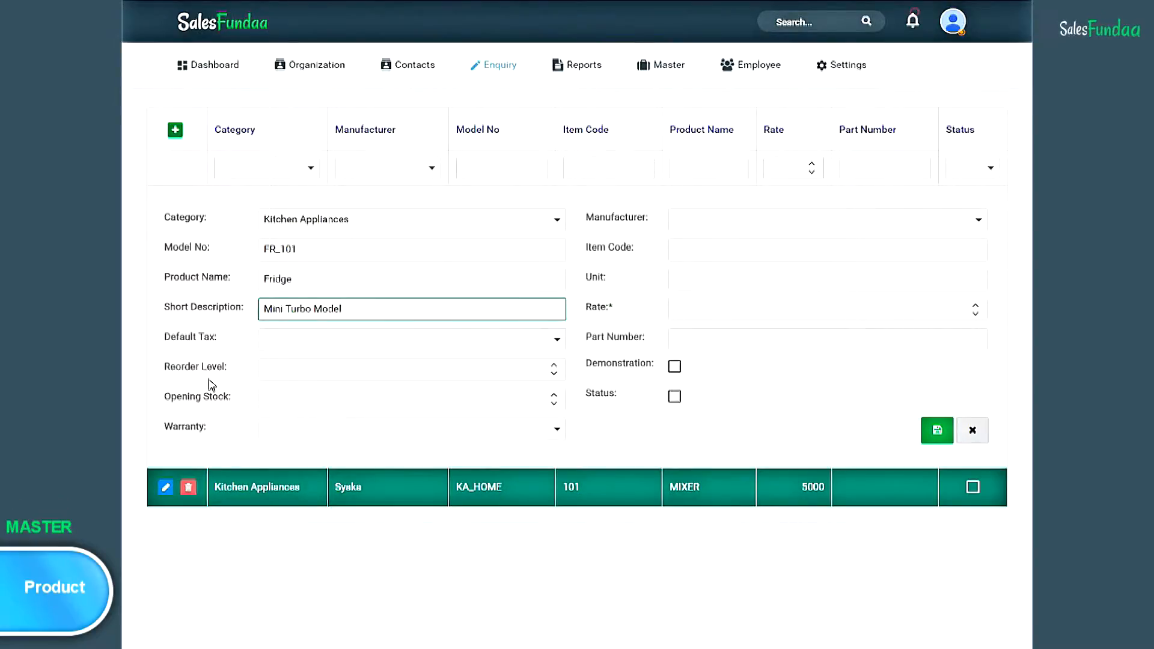
- Set the product's opening stock to 50 and warranty to 1 Year
{"action": "left_click", "coordinate": [291, 401]}
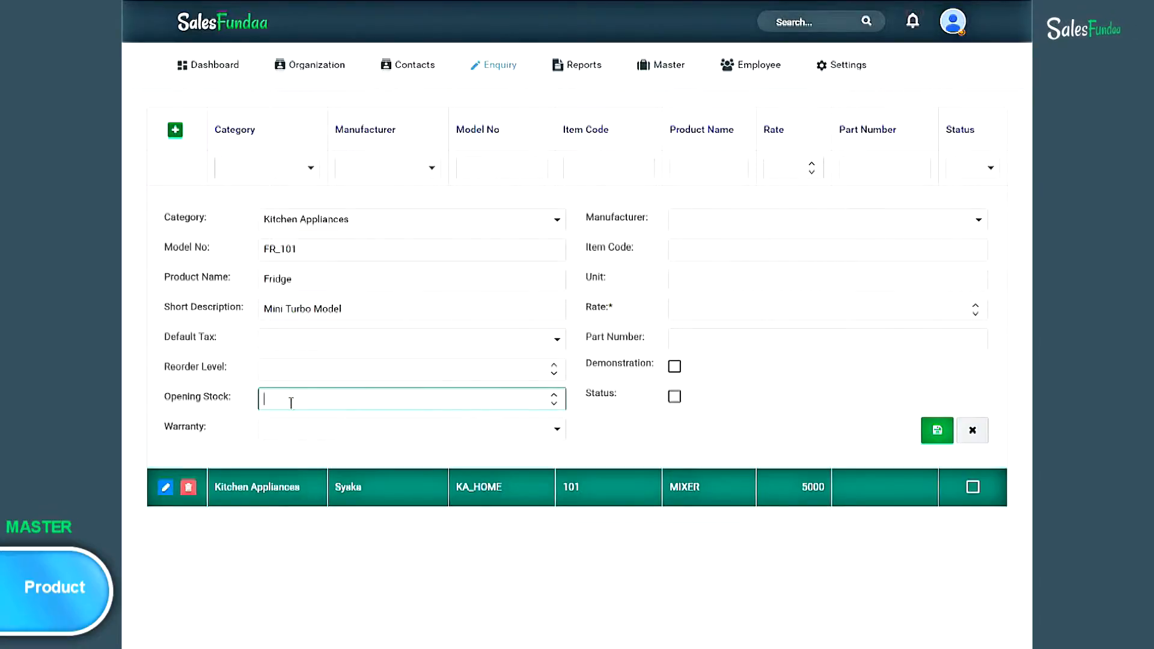
{"action": "type", "text": "50"}
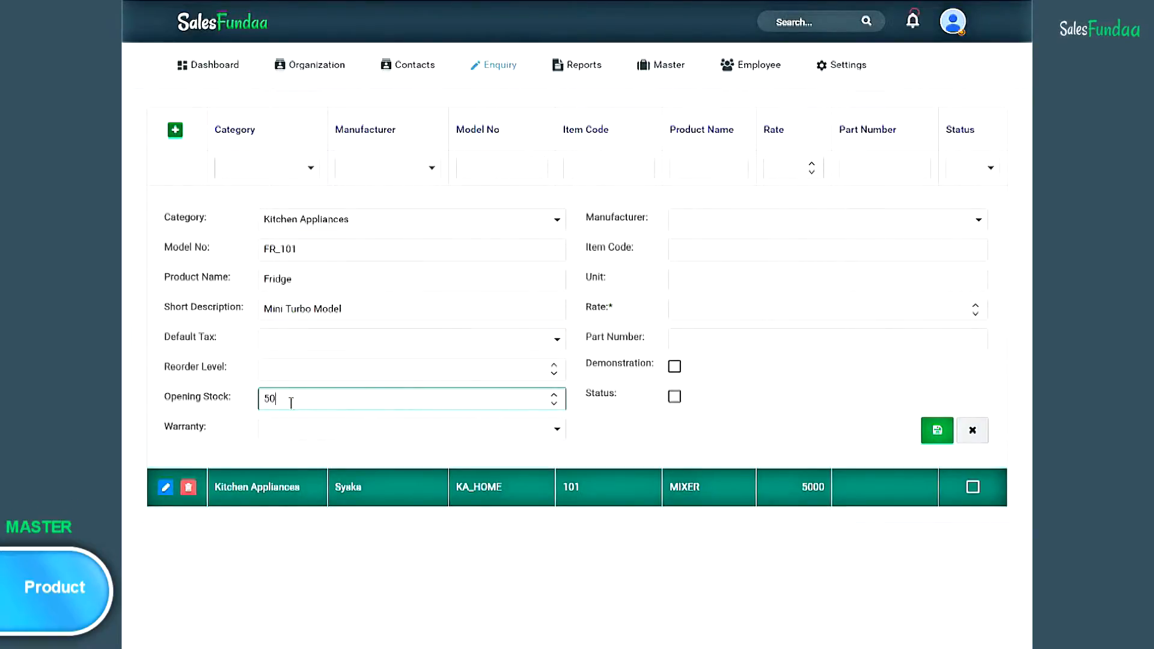
{"action": "left_click", "coordinate": [207, 442]}
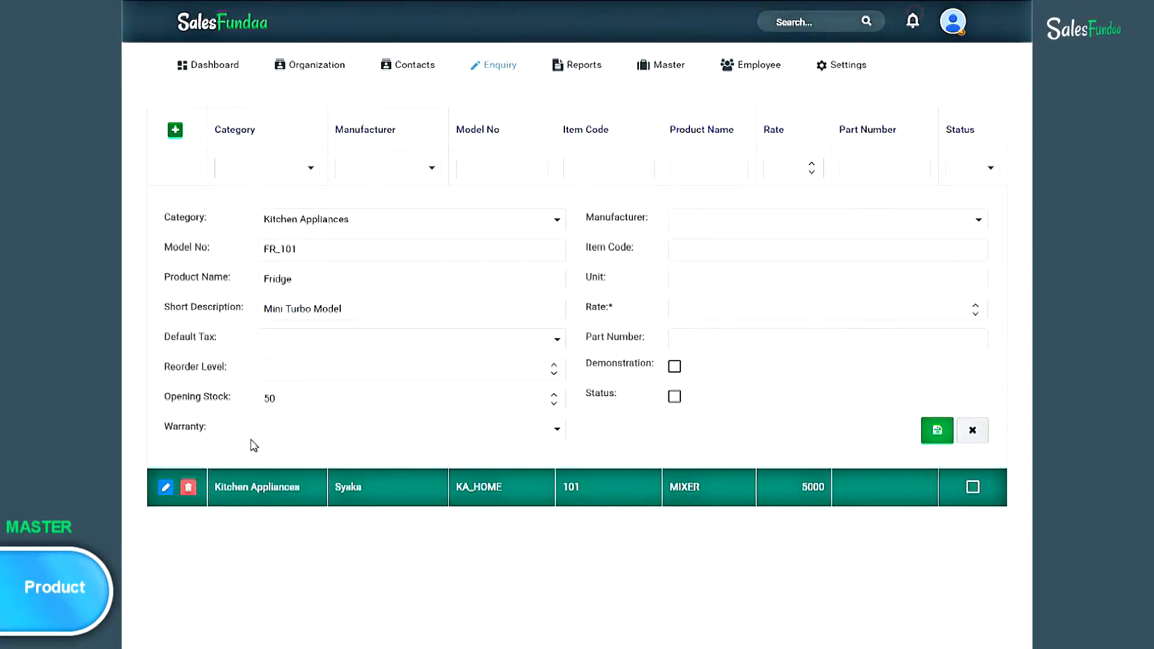
{"action": "left_click", "coordinate": [557, 430]}
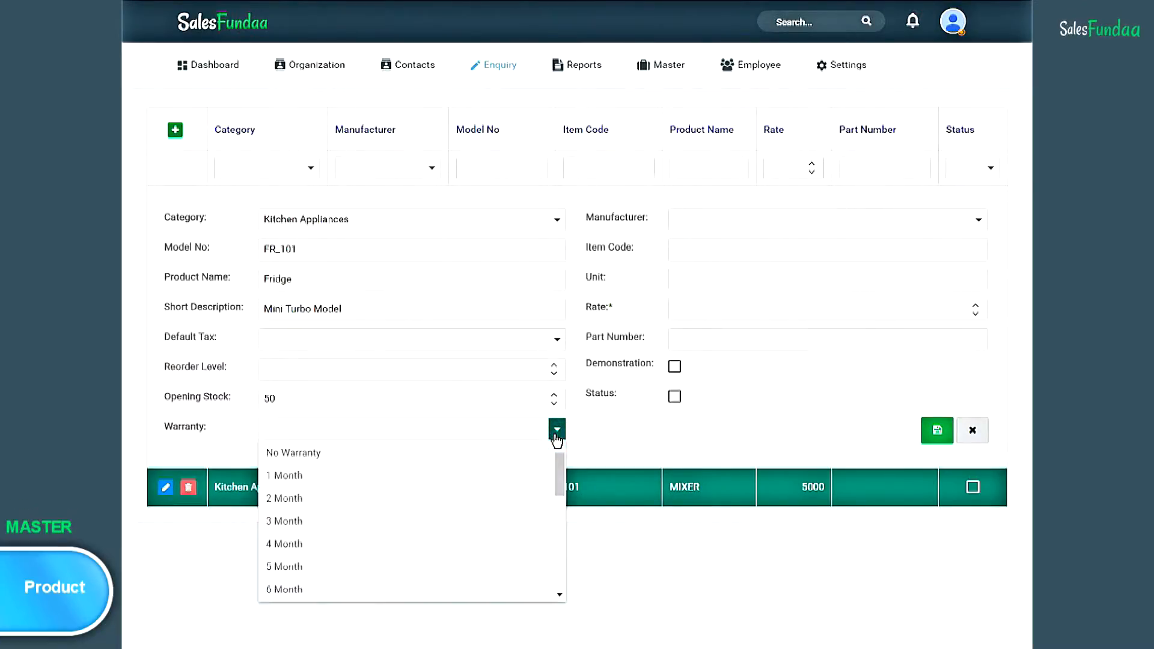
{"action": "left_click_drag", "start_coordinate": [559, 475], "coordinate": [558, 530]}
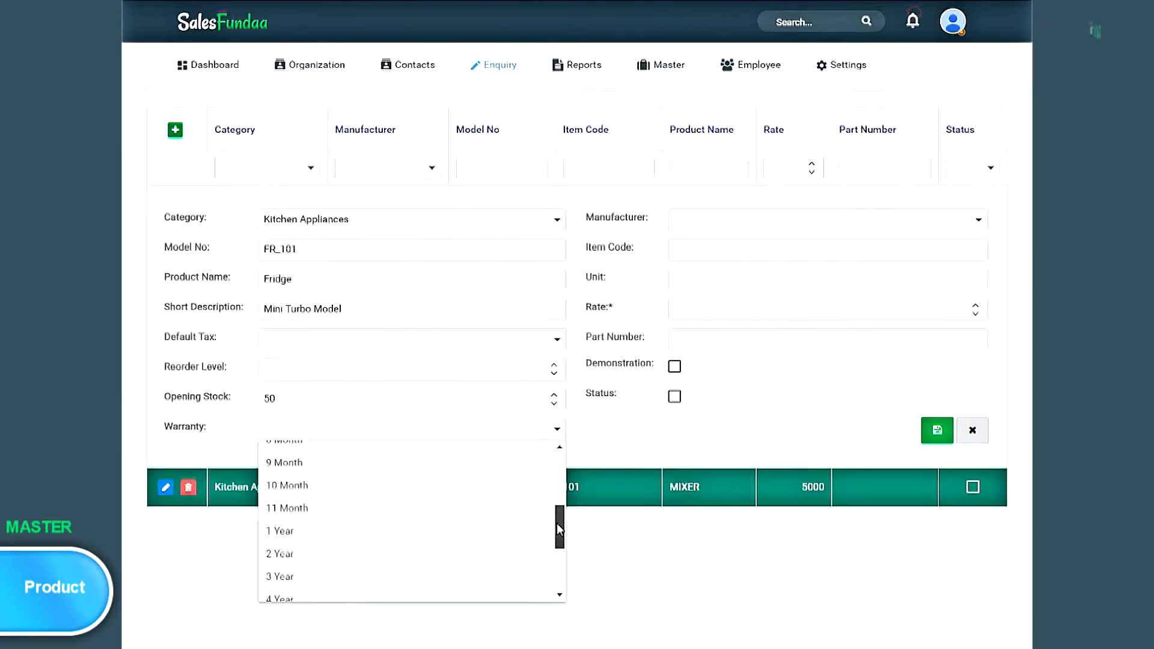
{"action": "left_click", "coordinate": [335, 532]}
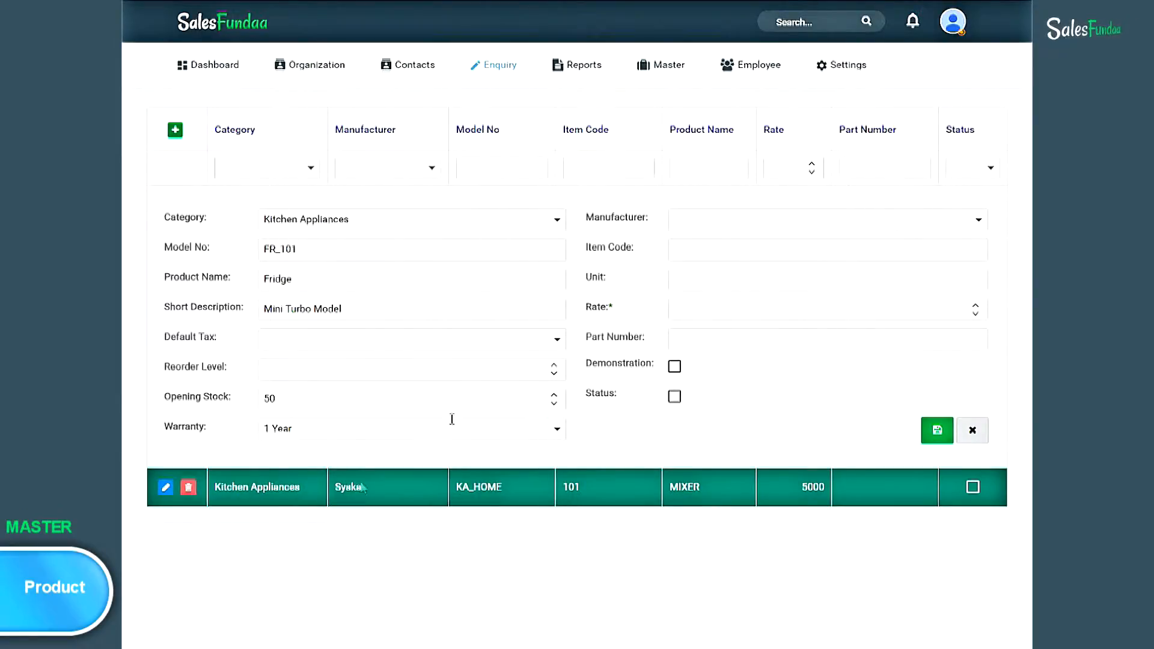
- Choose manufacturer Syska, item code MTMFRIDGE, unit 10, rate 10000, and save the product
{"action": "left_click", "coordinate": [979, 220]}
{"action": "left_click", "coordinate": [953, 248]}
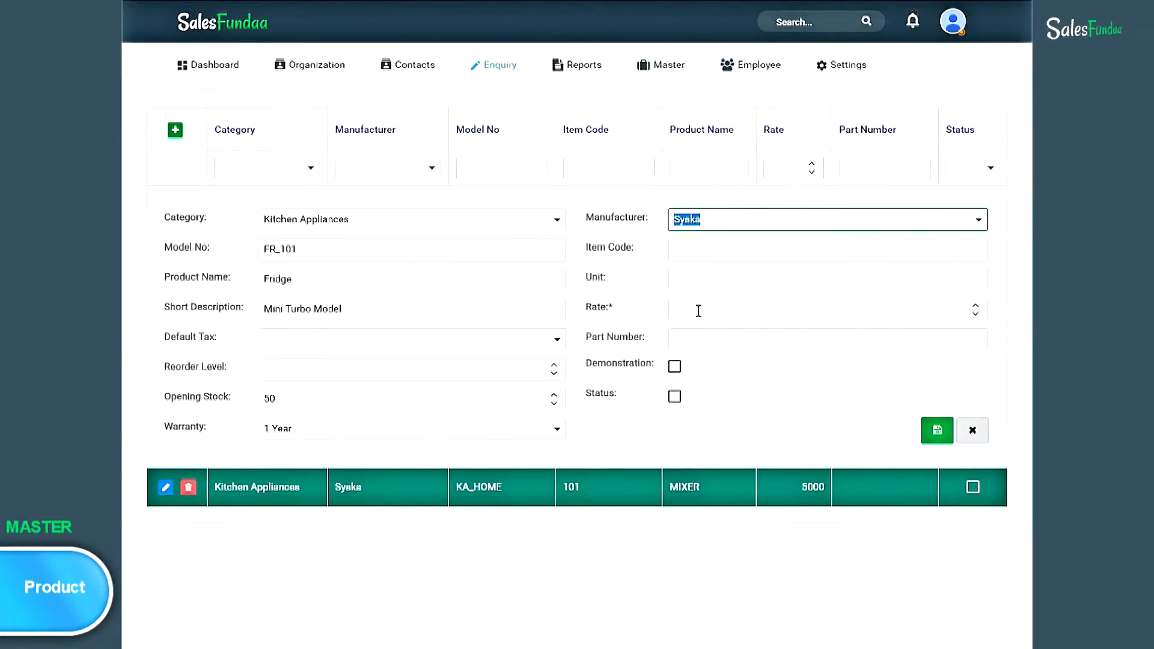
{"action": "left_click", "coordinate": [707, 252]}
{"action": "type", "text": "MTMFRIDGE"}
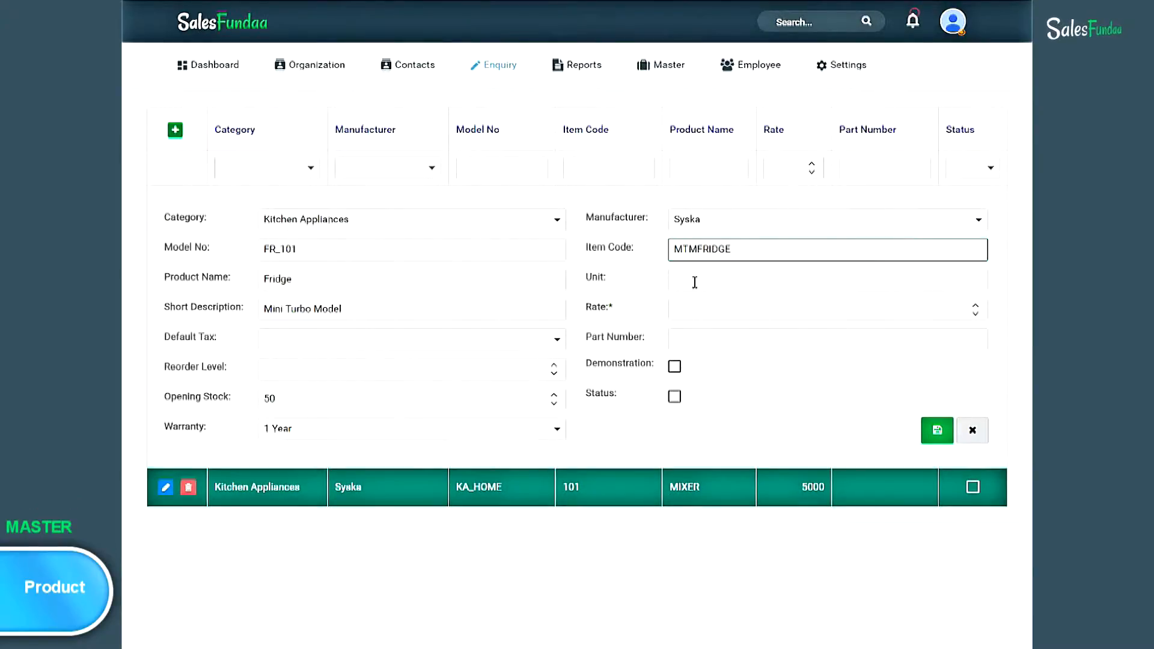
{"action": "left_click", "coordinate": [695, 282]}
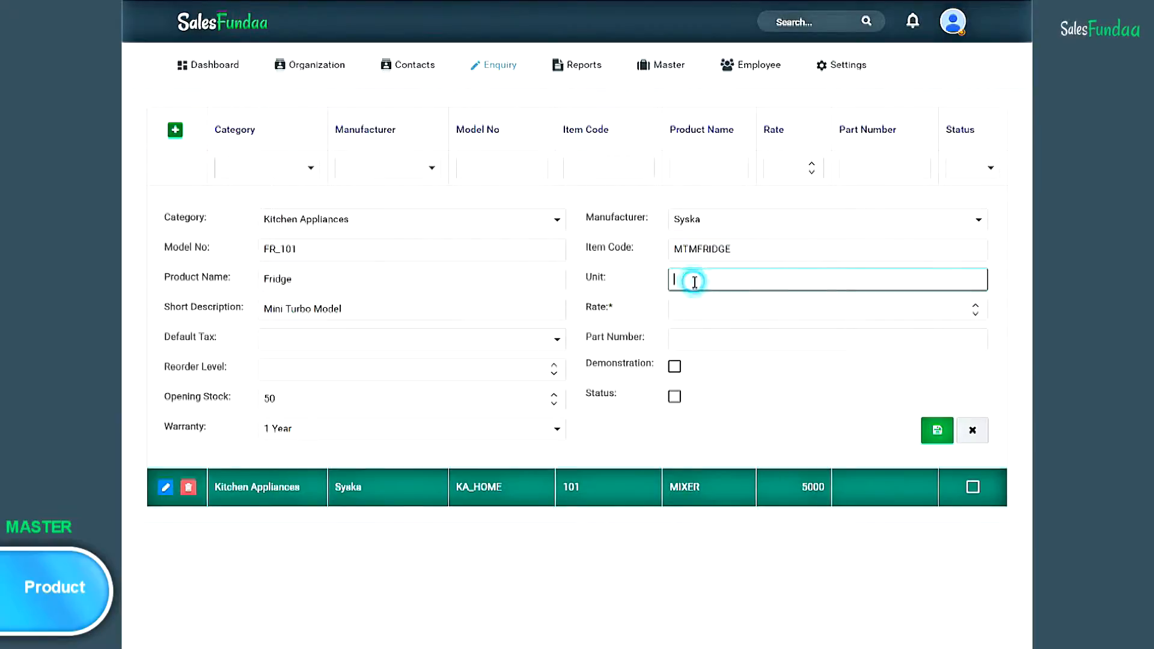
{"action": "type", "text": "10"}
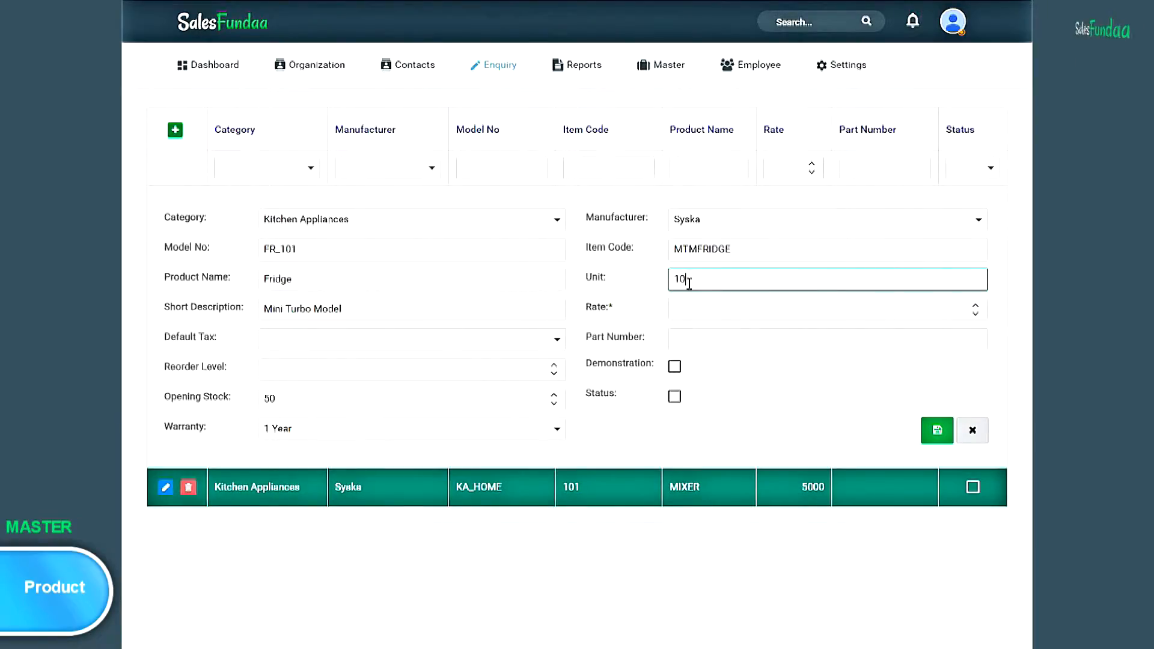
{"action": "left_click", "coordinate": [741, 310]}
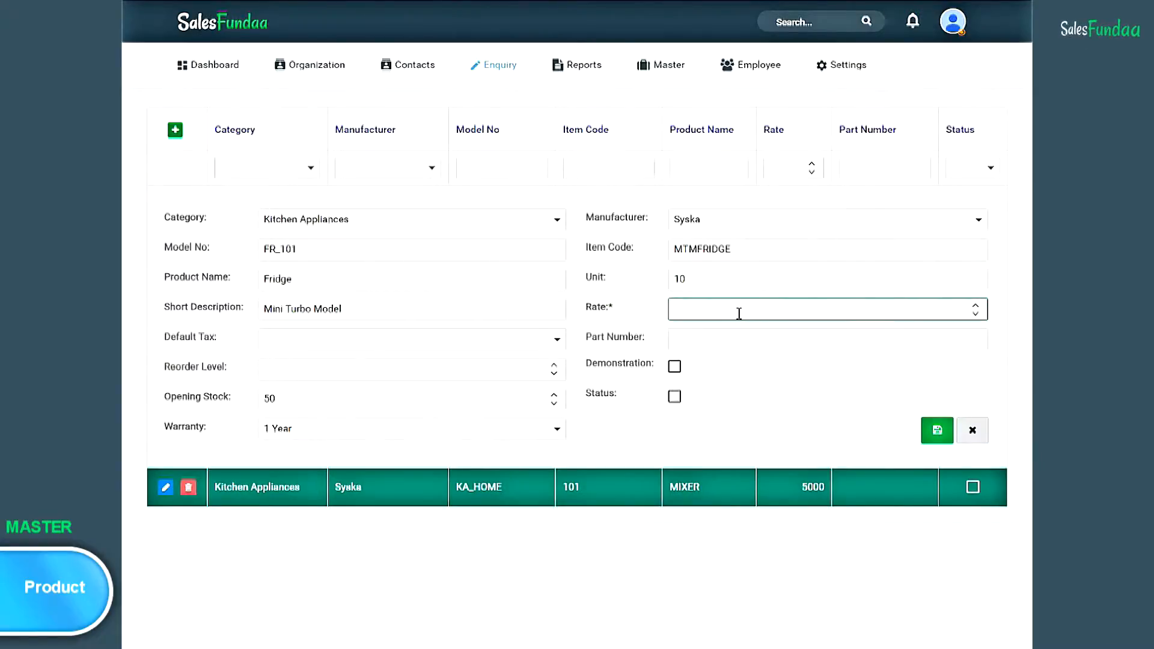
{"action": "type", "text": "10000"}
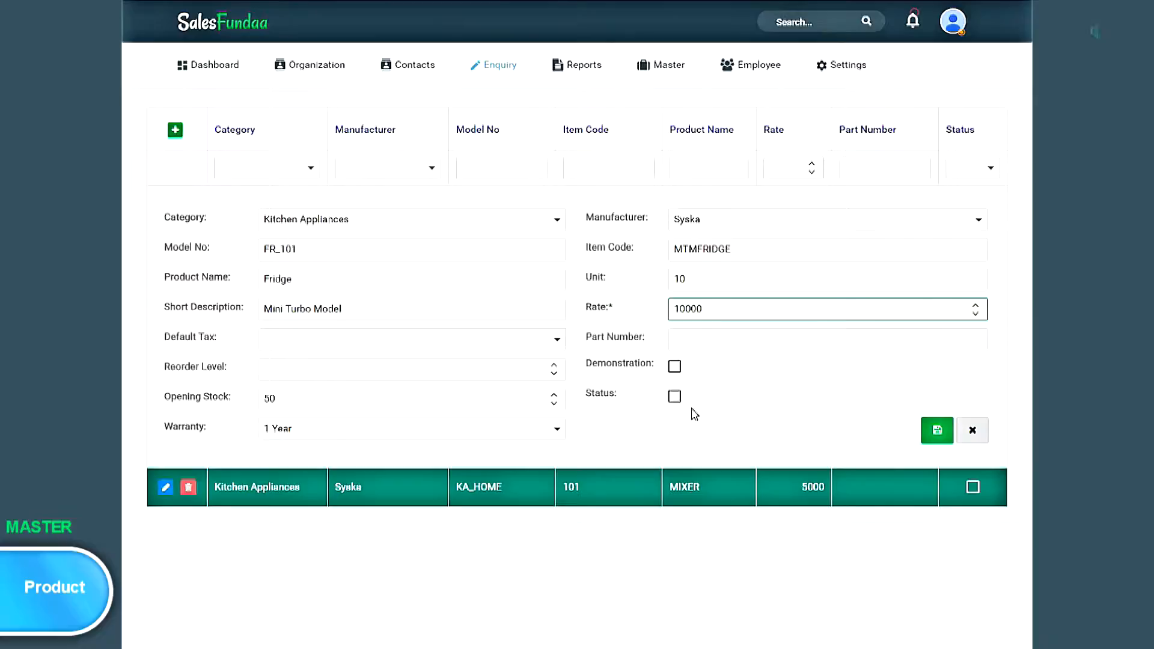
{"action": "left_click", "coordinate": [936, 432]}
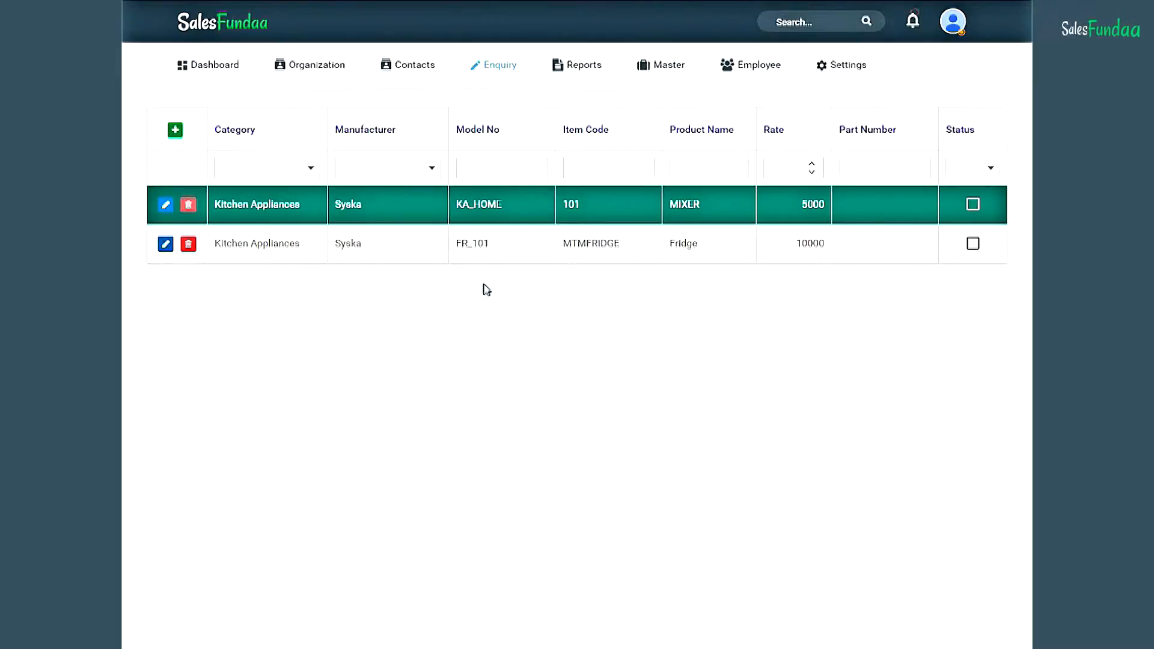
{"action": "left_click", "coordinate": [664, 69]}
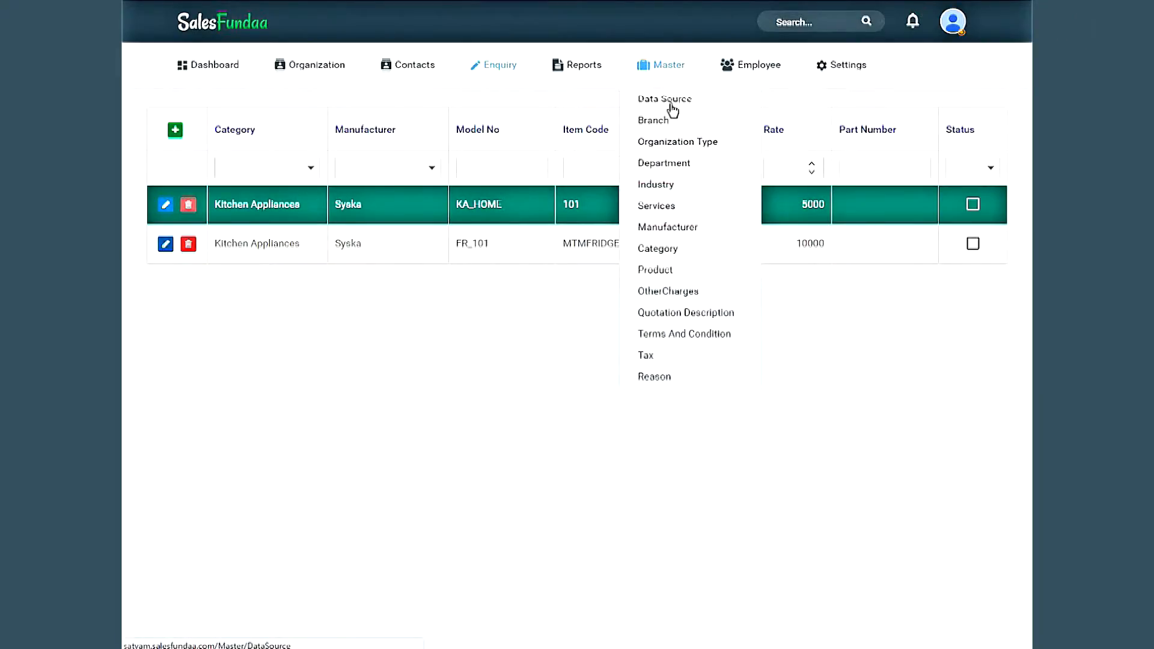
- Enter a Transportation other charge at rate 500, with a description that it applies beyond 10km
{"action": "left_click", "coordinate": [711, 291]}
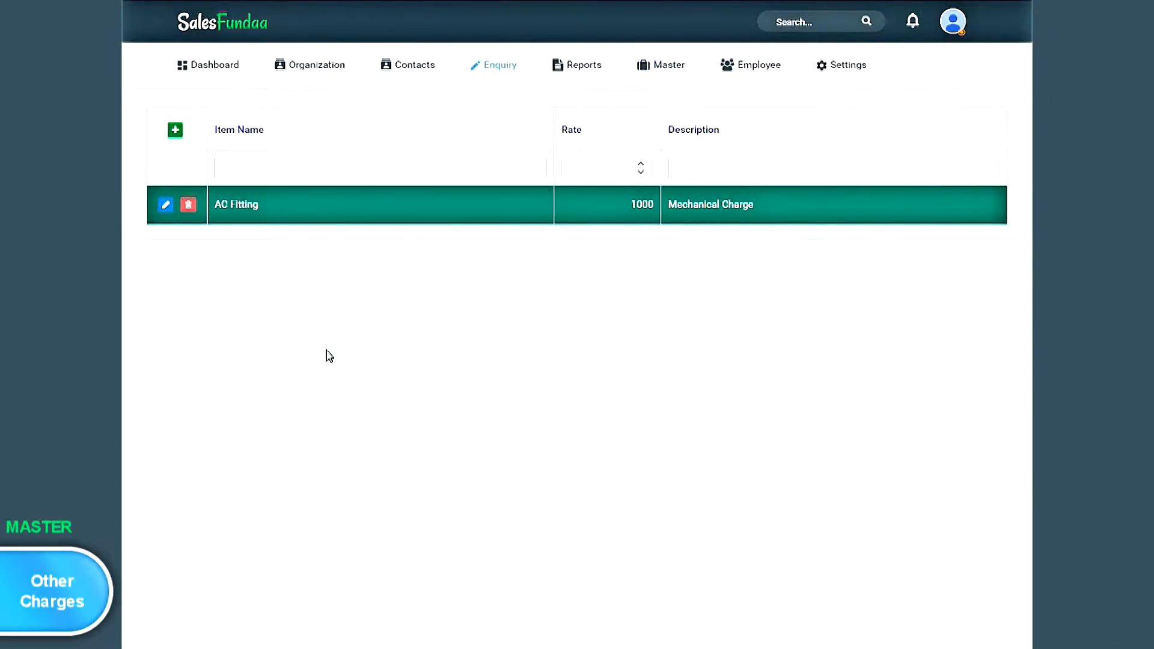
{"action": "left_click", "coordinate": [175, 131]}
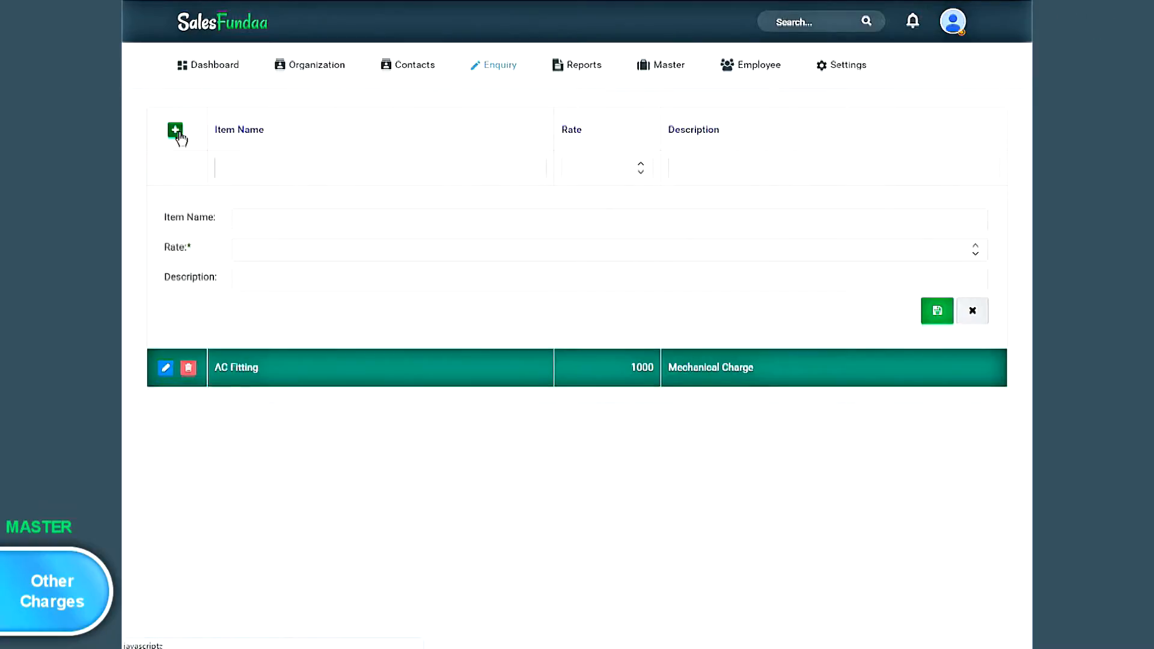
{"action": "left_click", "coordinate": [259, 219]}
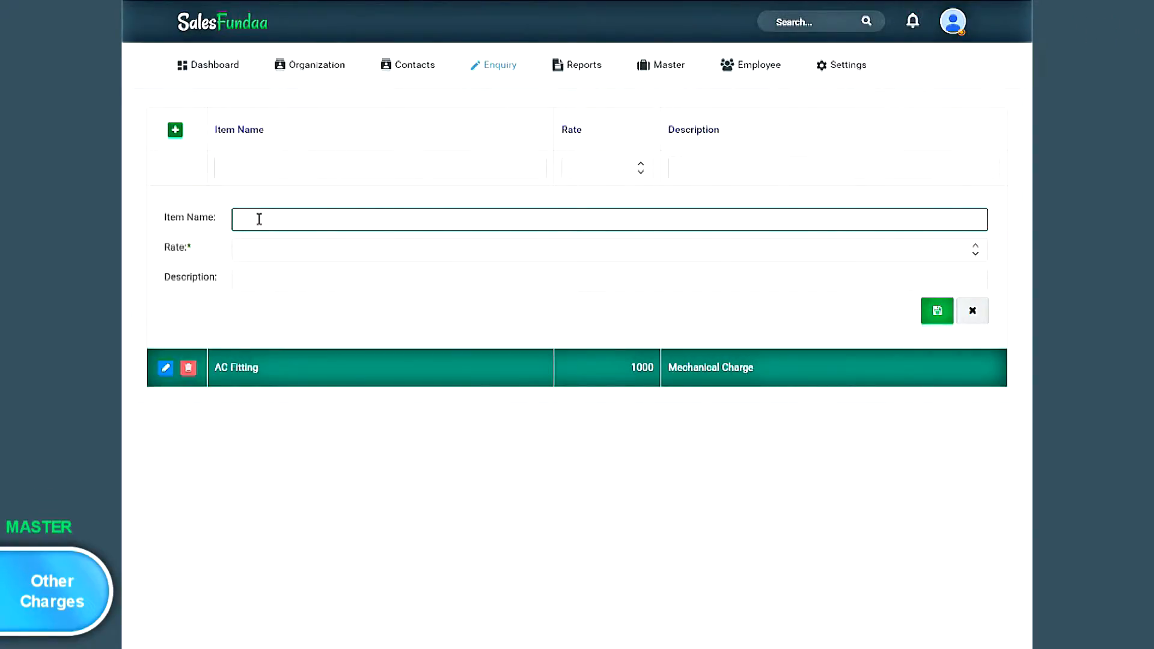
{"action": "type", "text": "Transportation"}
{"action": "left_click", "coordinate": [368, 250]}
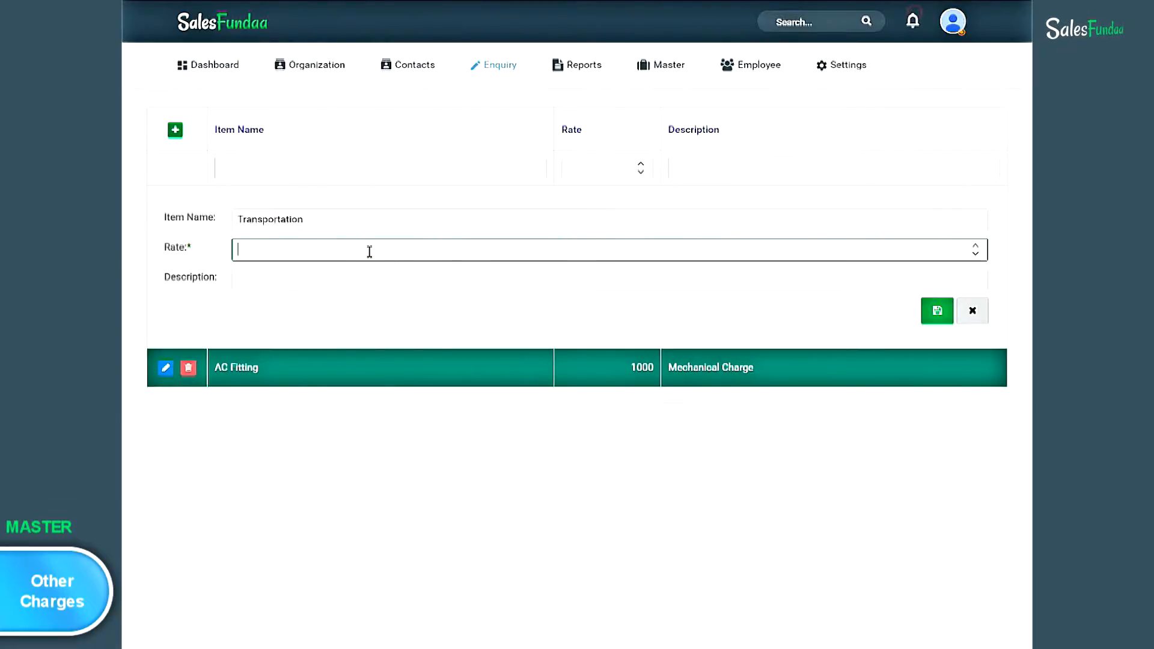
{"action": "type", "text": "500"}
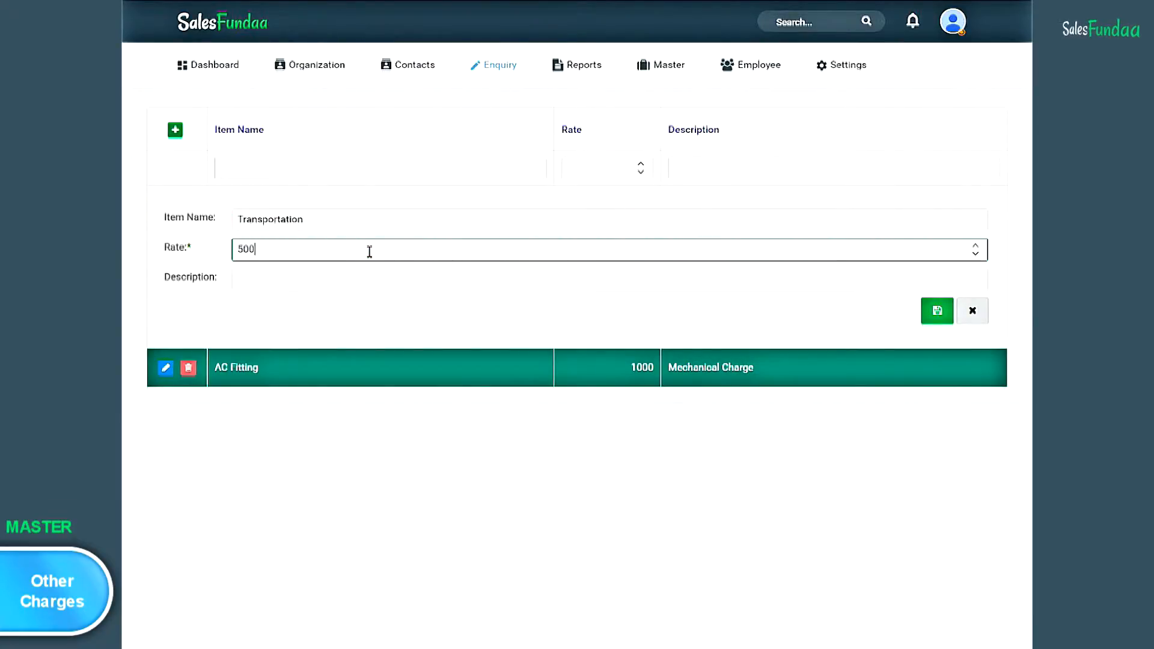
{"action": "left_click", "coordinate": [292, 282]}
{"action": "type", "text": "If Local"}
{"action": "type", "text": "ion is veyond"}
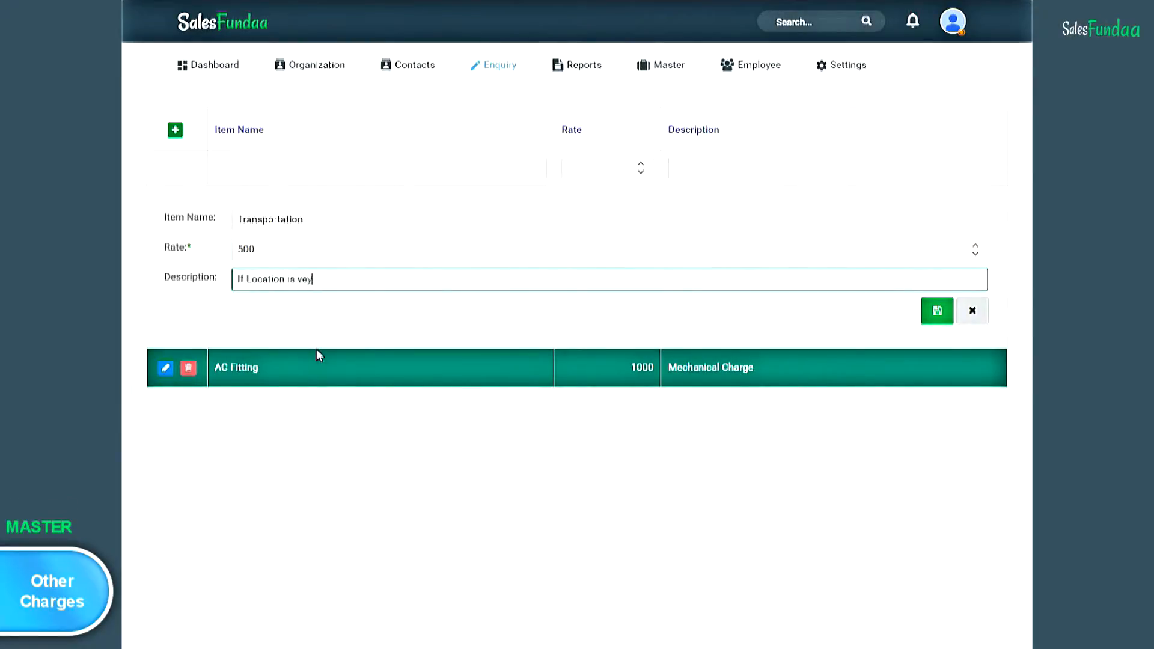
{"action": "key", "text": "BackSpace"}
{"action": "key", "text": "BackSpace"}
{"action": "key", "text": "BackSpace"}
{"action": "key", "text": "BackSpace"}
{"action": "key", "text": "BackSpace"}
{"action": "key", "text": "BackSpace"}
{"action": "type", "text": "beyon"}
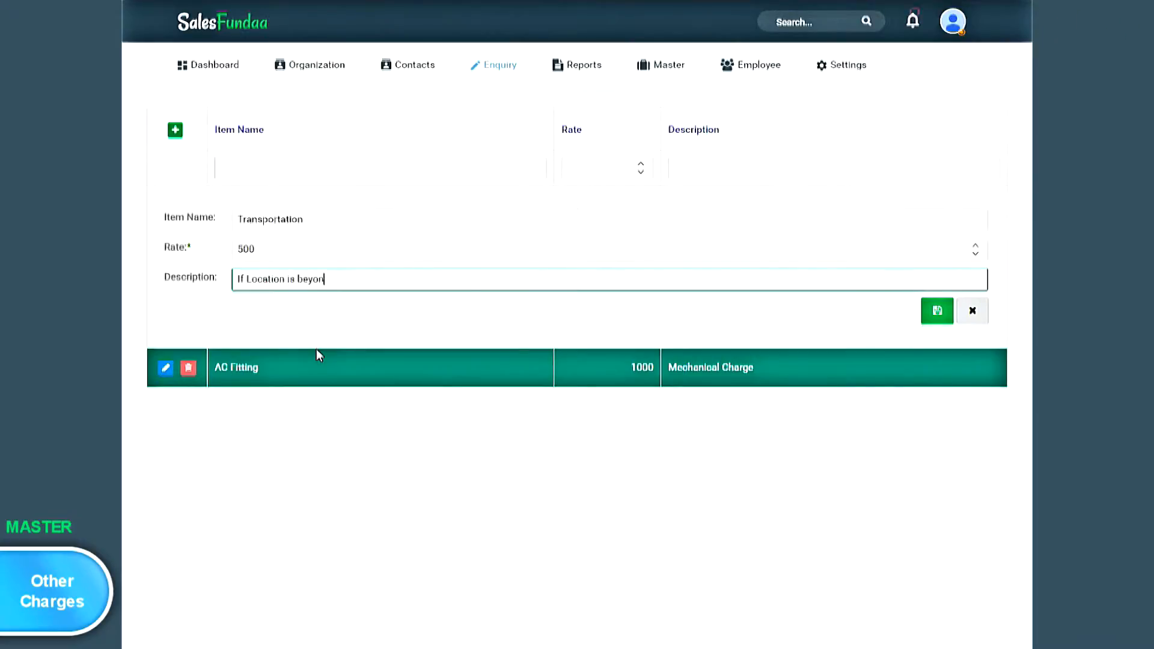
{"action": "type", "text": "d 10km"}
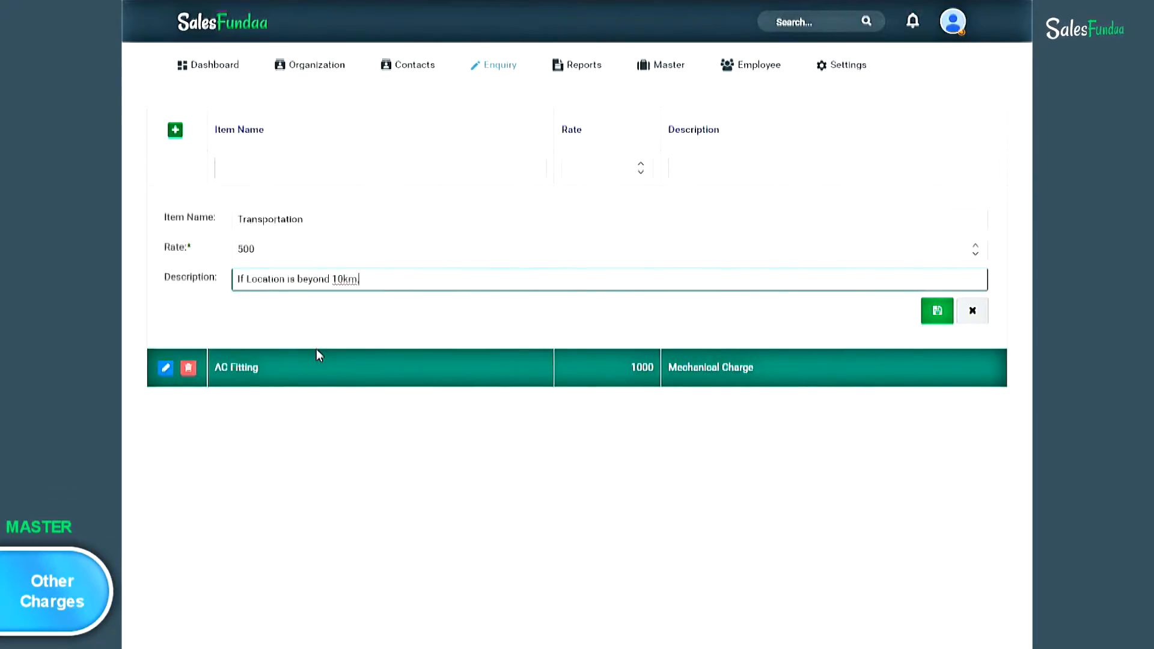
{"action": "type", "text": ", Our transportati"}
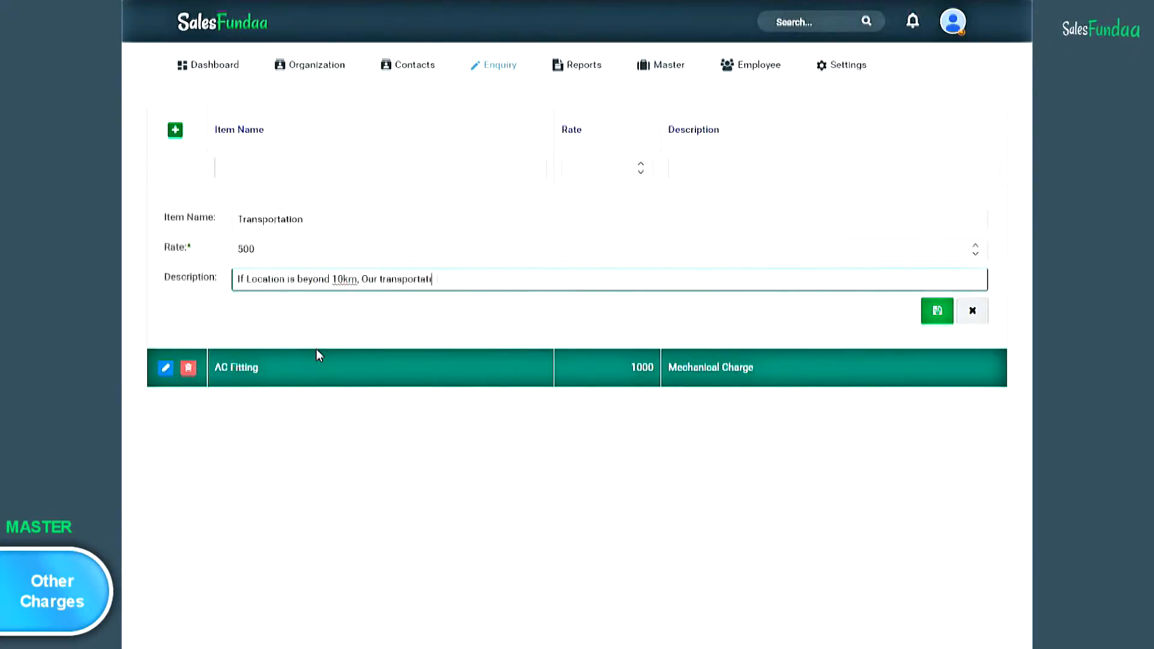
{"action": "type", "text": "on Charge of Rs 500 is applicable"}
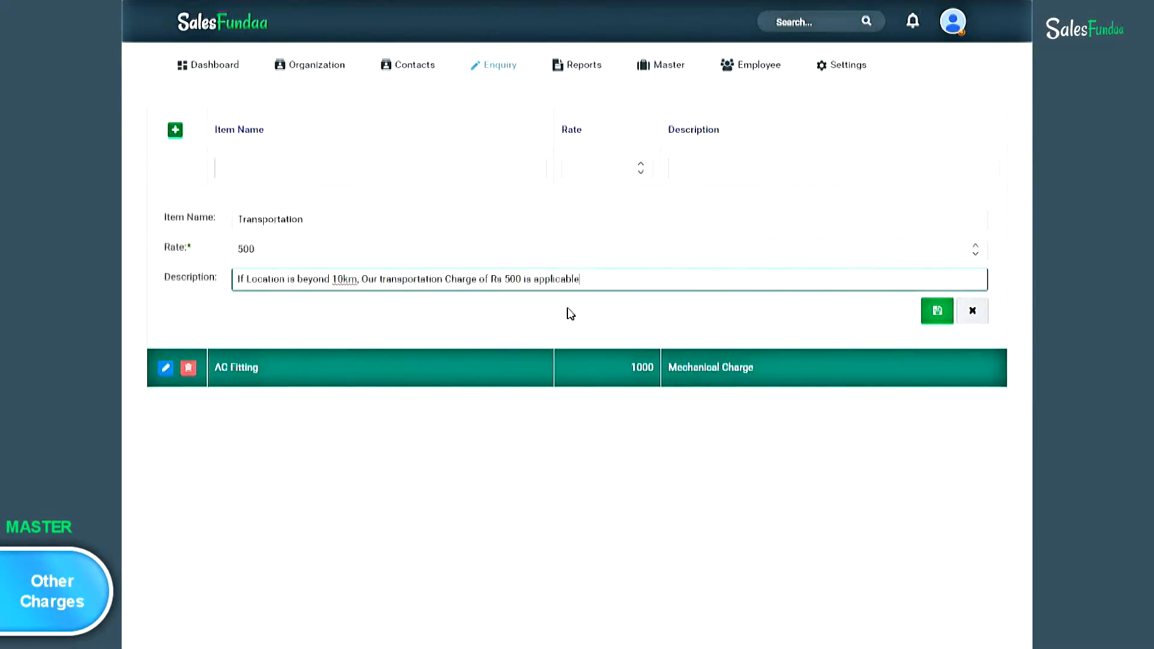
- Save the Transportation charge at rate 500
{"action": "left_click", "coordinate": [938, 325]}
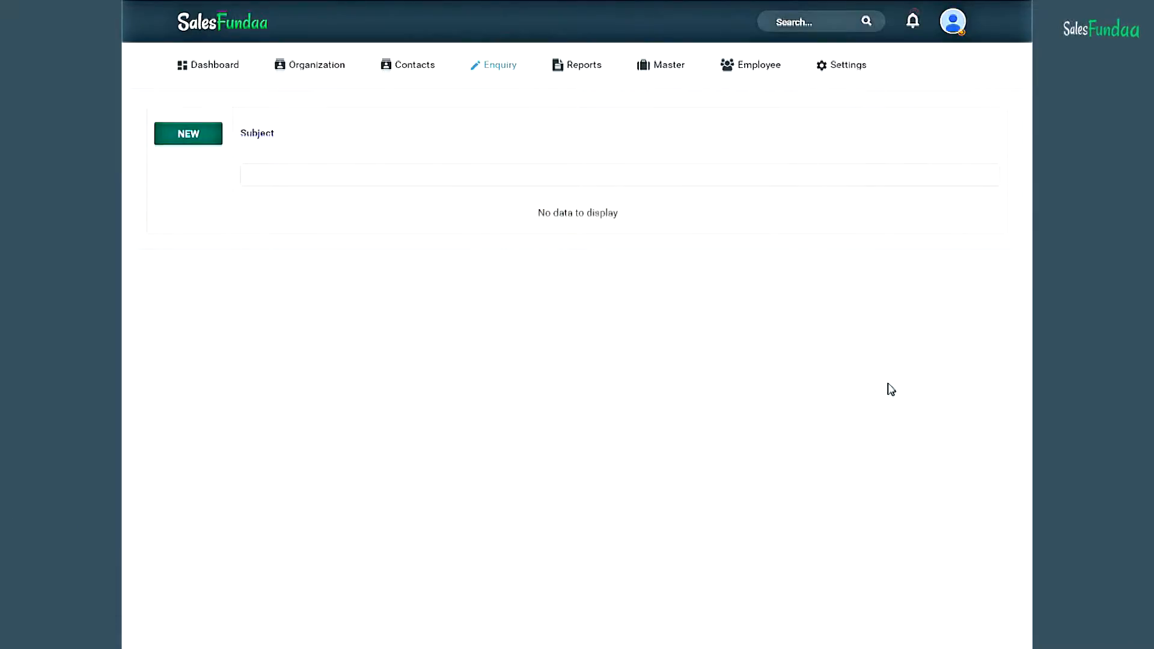
{"action": "mouse_move", "coordinate": [678, 70]}
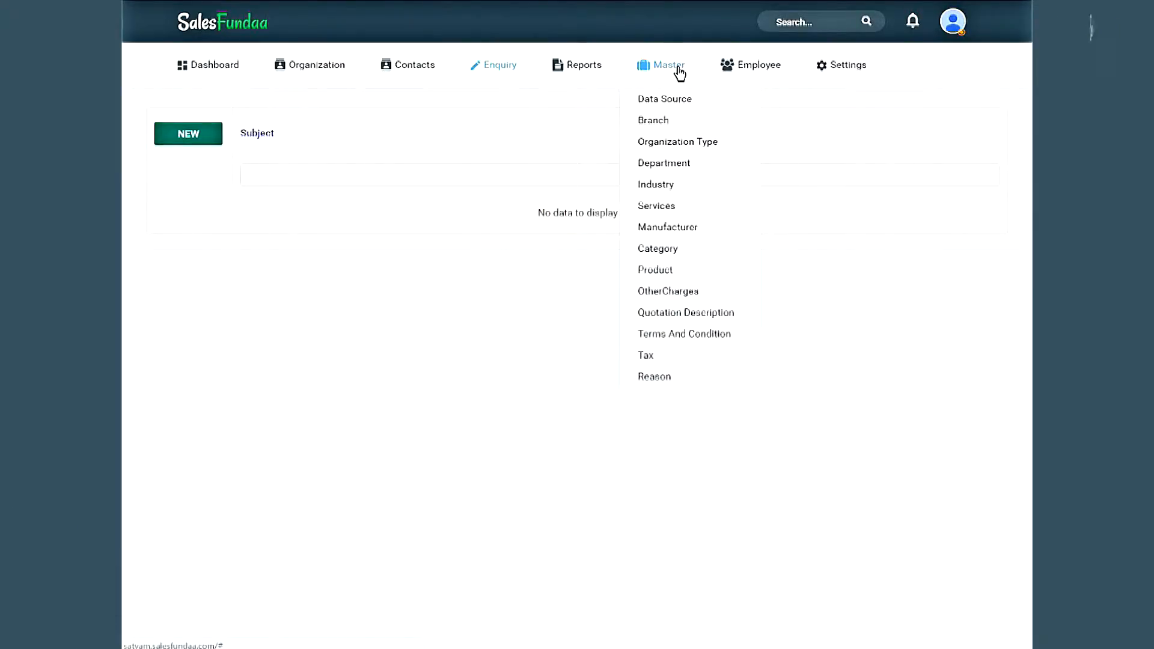
{"action": "left_click", "coordinate": [710, 342]}
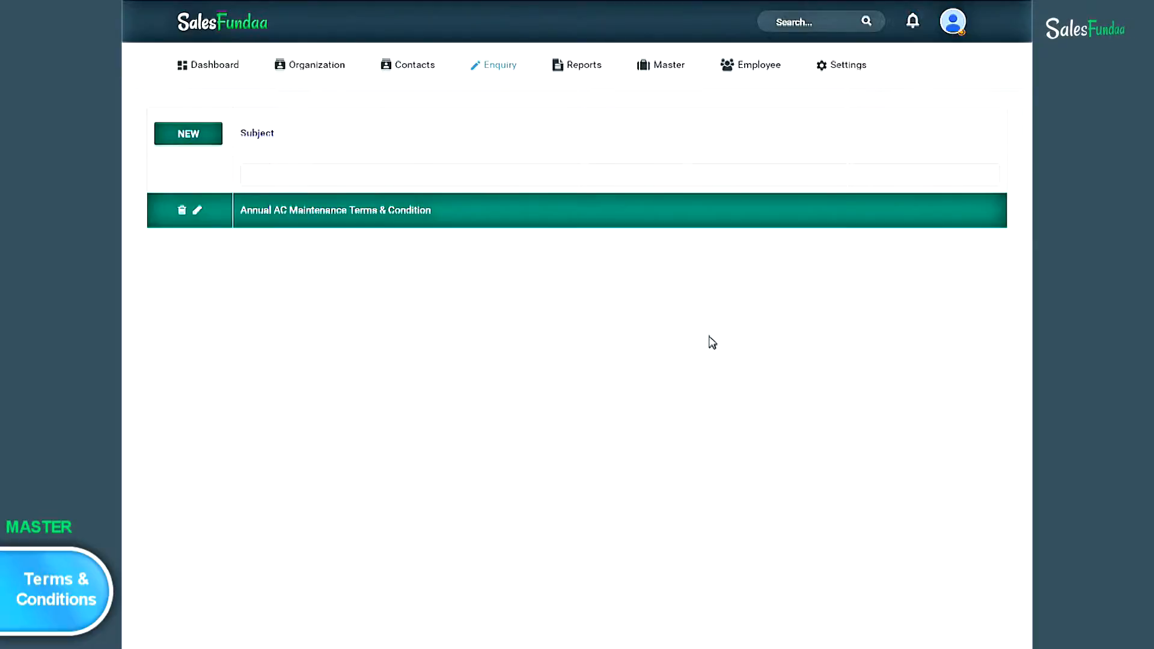
- Enter a 'Terms & Conditions Of Warranty Period' entry covering physical damage and customer liability to pay
{"action": "left_click", "coordinate": [212, 140]}
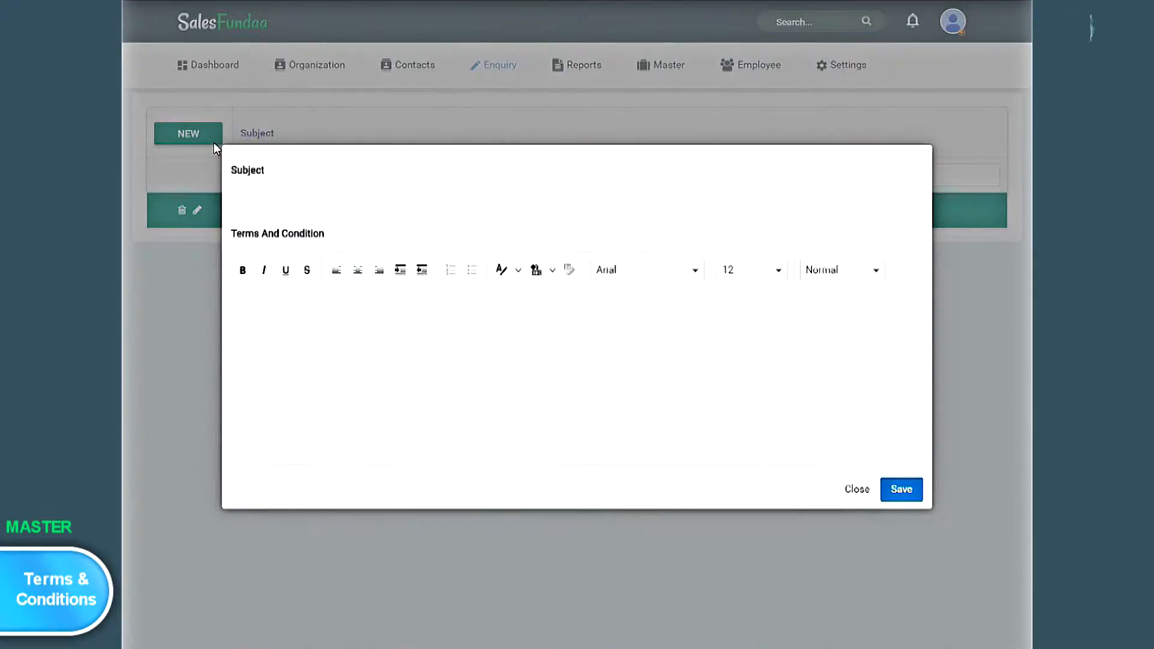
{"action": "left_click", "coordinate": [257, 199]}
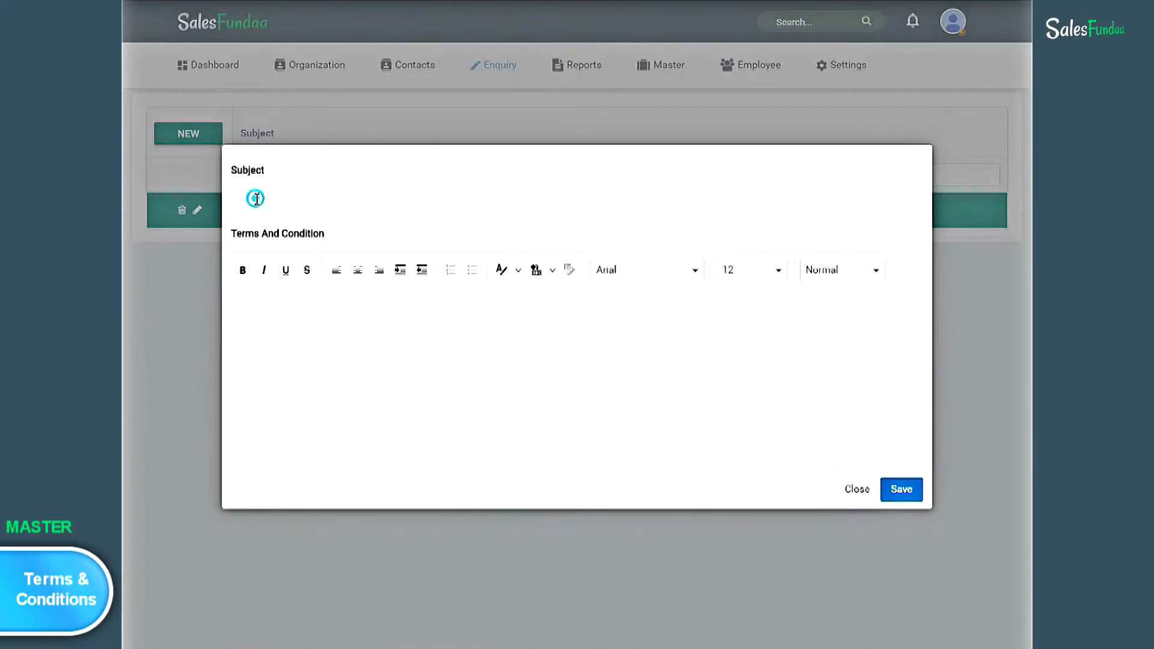
{"action": "type", "text": "Terms & C"}
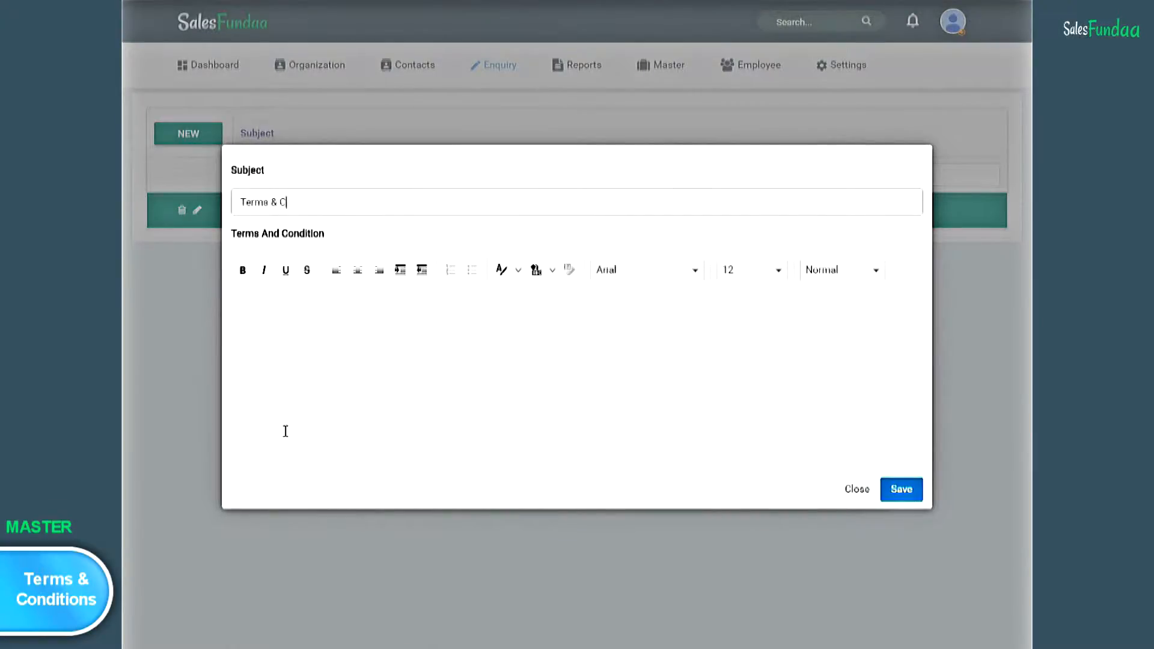
{"action": "type", "text": "onditions Of "}
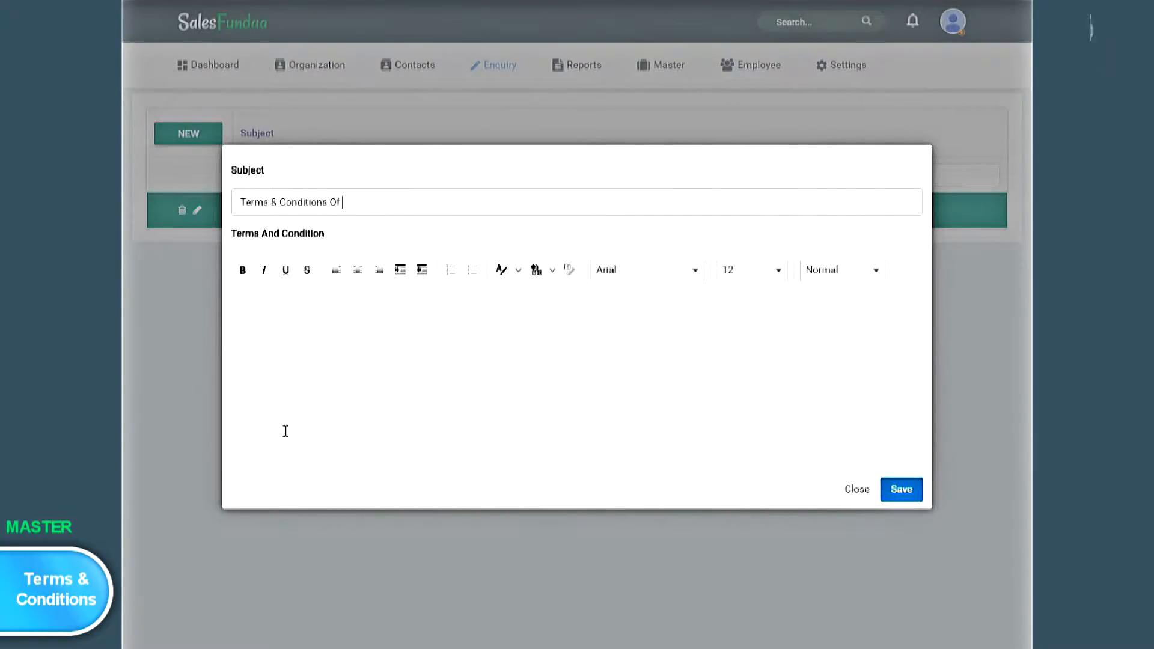
{"action": "type", "text": "Warranty (eriod"}
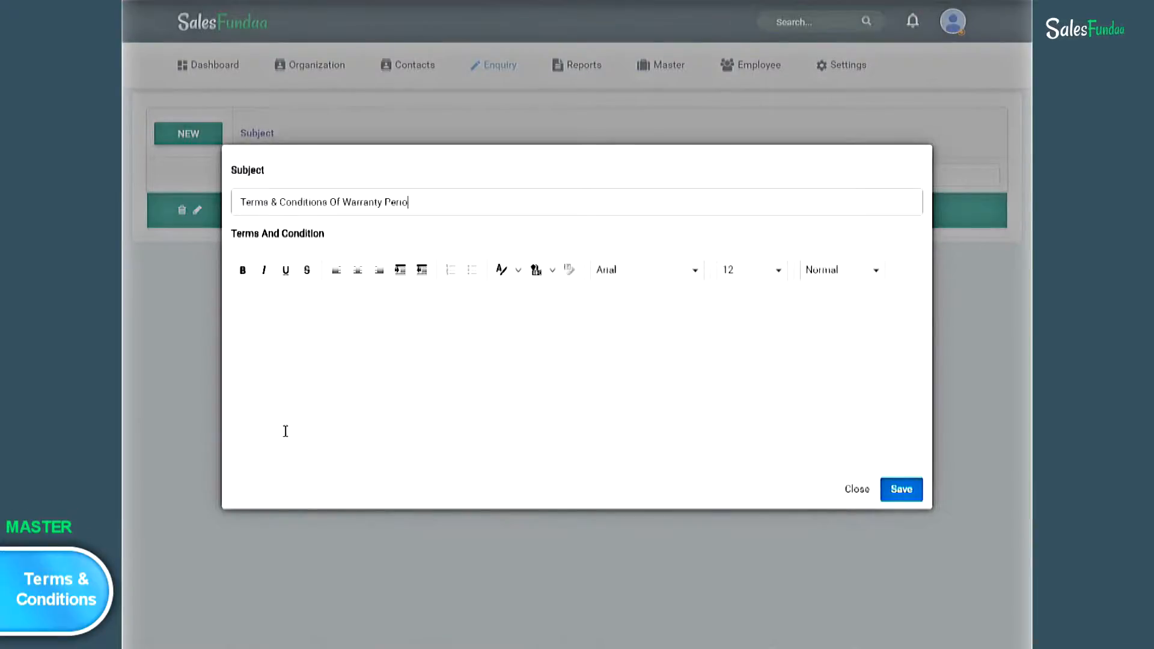
{"action": "left_click", "coordinate": [275, 333]}
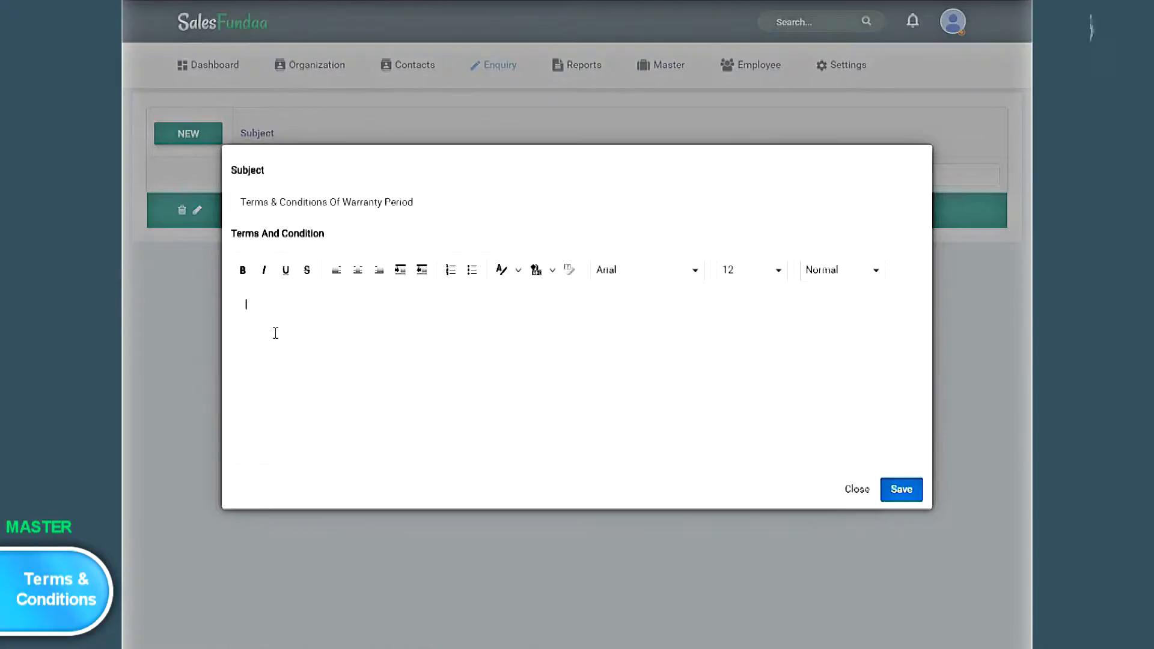
{"action": "type", "text": "Terms & C"}
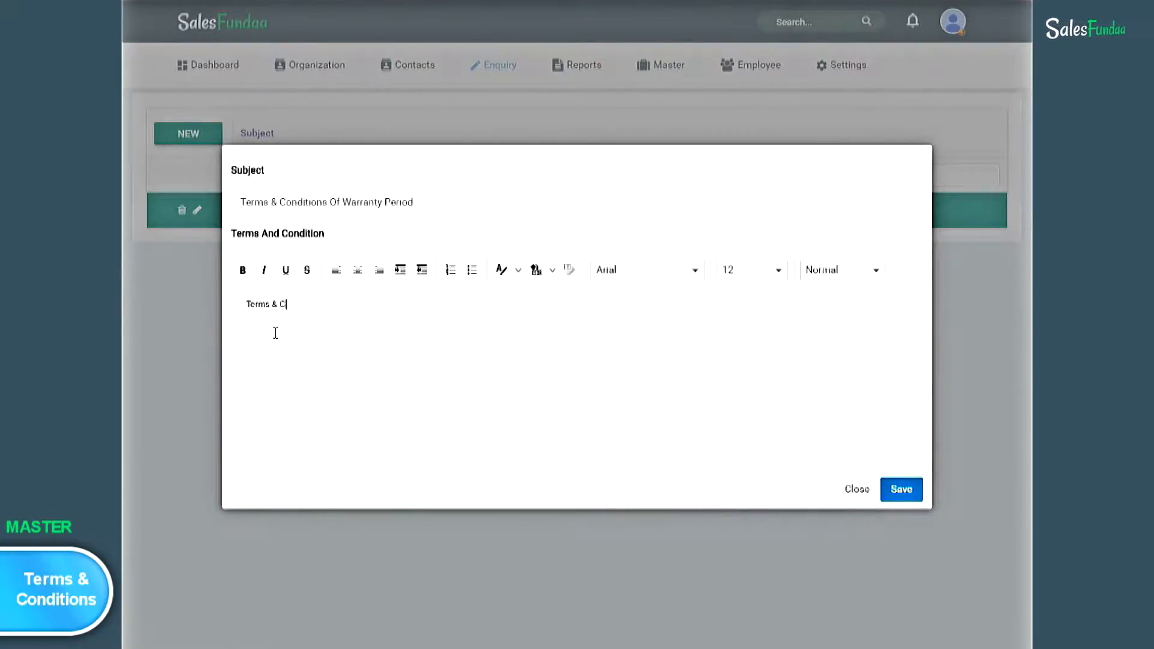
{"action": "type", "text": "ondition 1] A"}
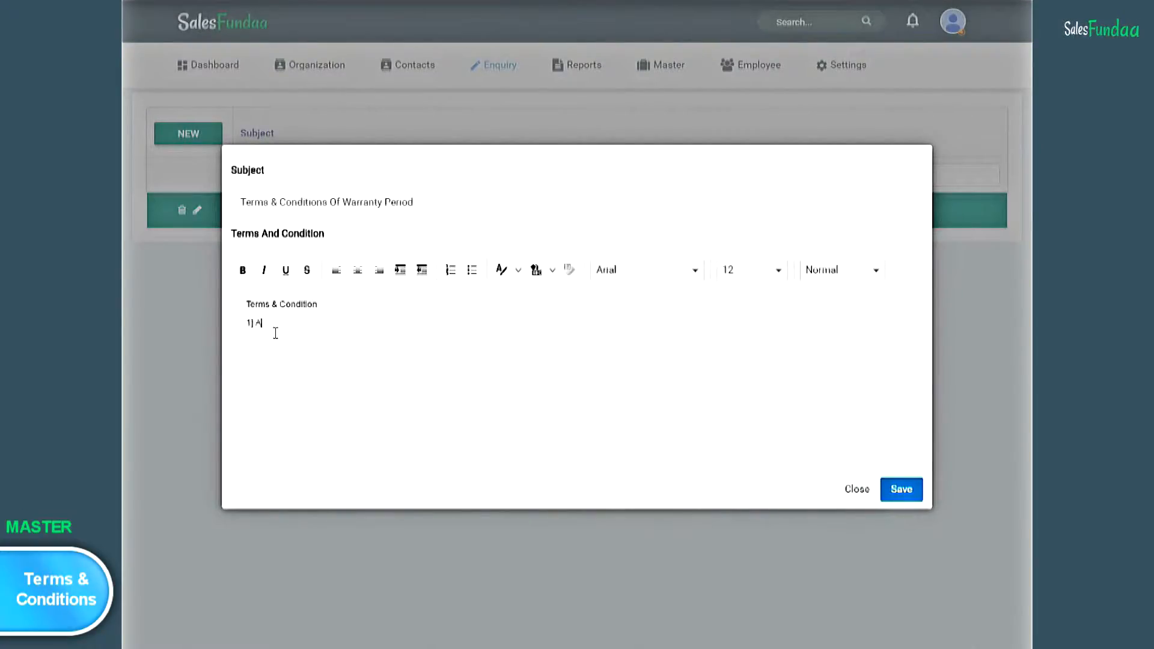
{"action": "type", "text": "ny Physical Damage"}
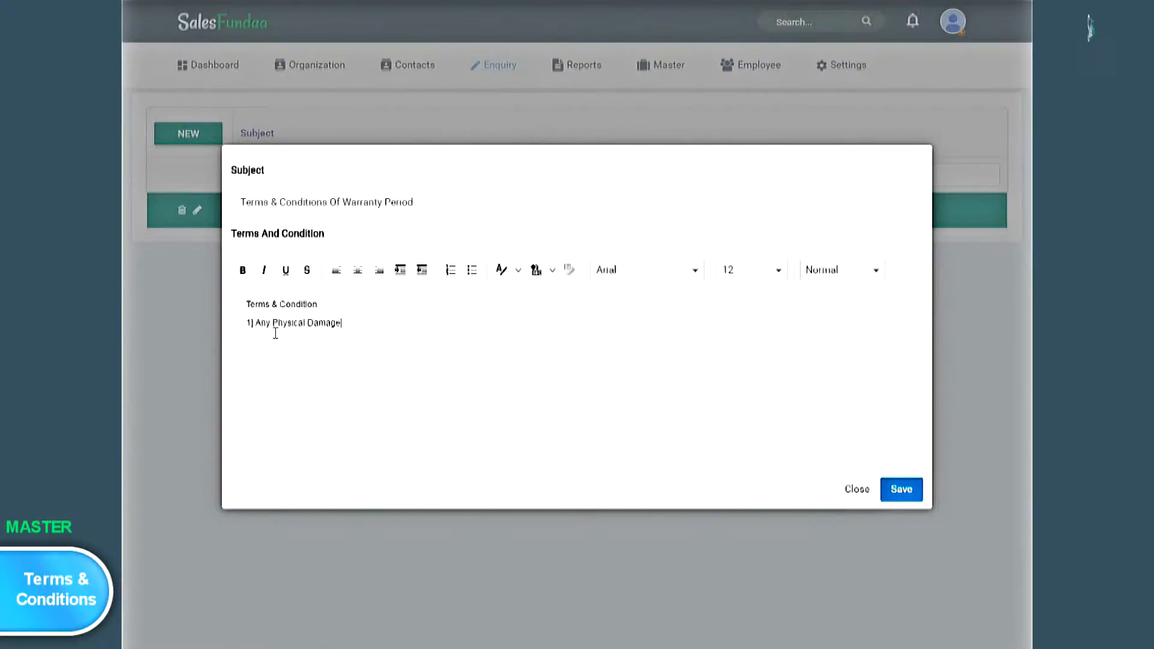
{"action": "type", "text": " is not....."}
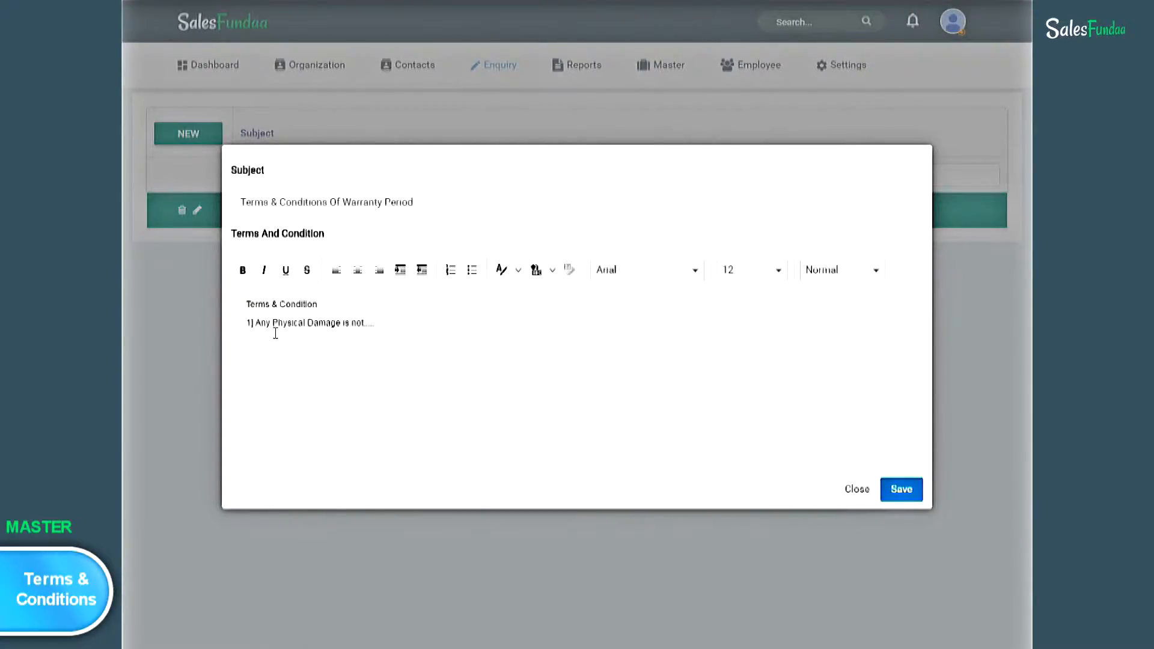
{"action": "type", "text": " 2] Custom"}
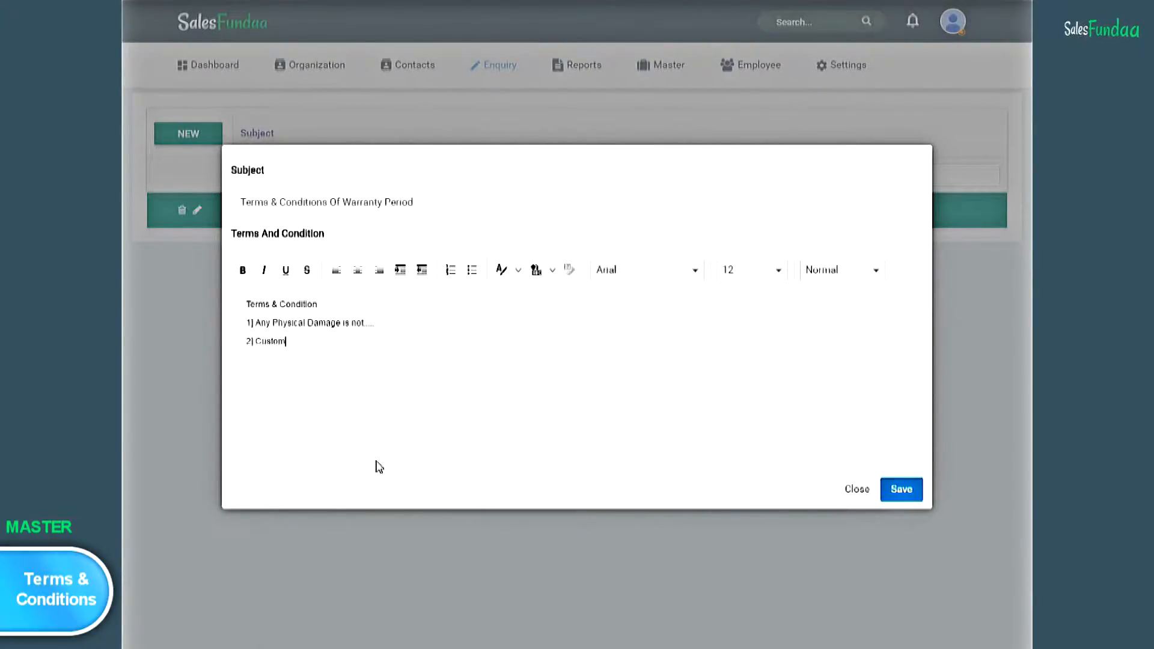
{"action": "type", "text": "er is liable to pay...."}
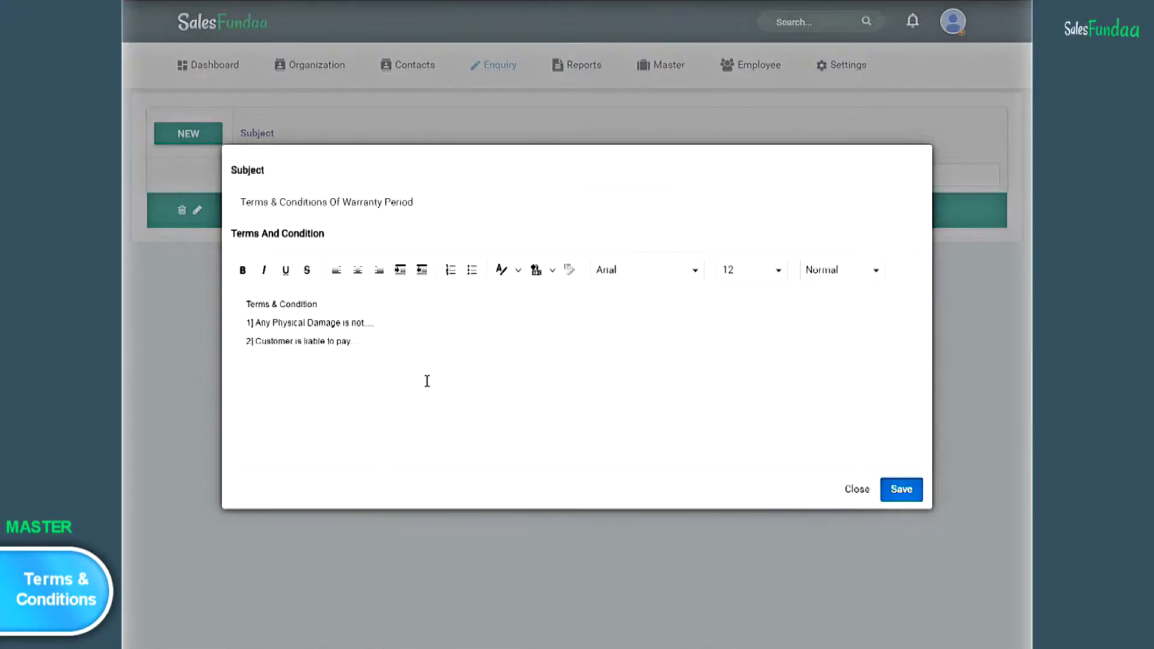
- Save the warranty period terms, reopen them for editing and save again
{"action": "left_click", "coordinate": [903, 490]}
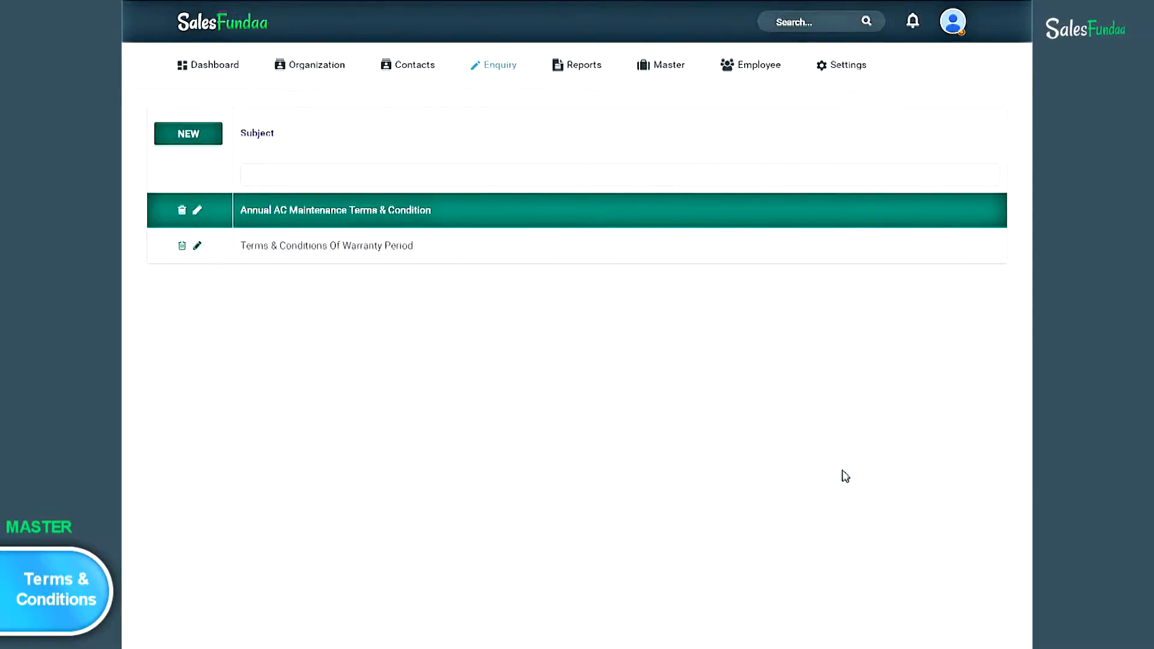
{"action": "left_click", "coordinate": [198, 247]}
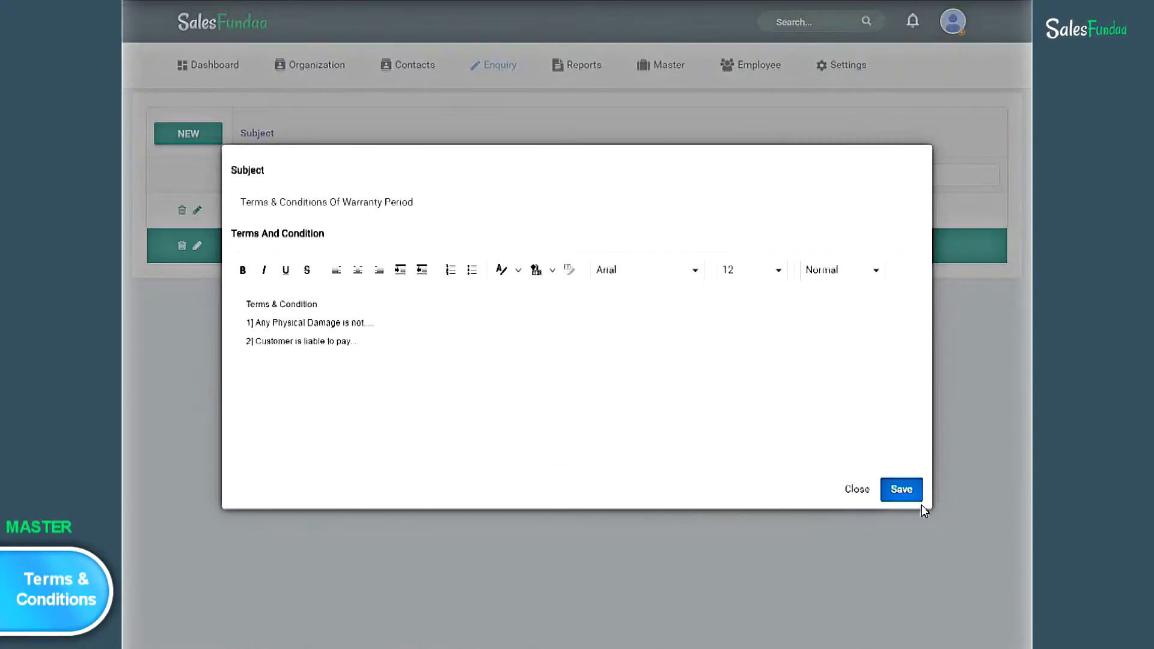
{"action": "left_click", "coordinate": [902, 490]}
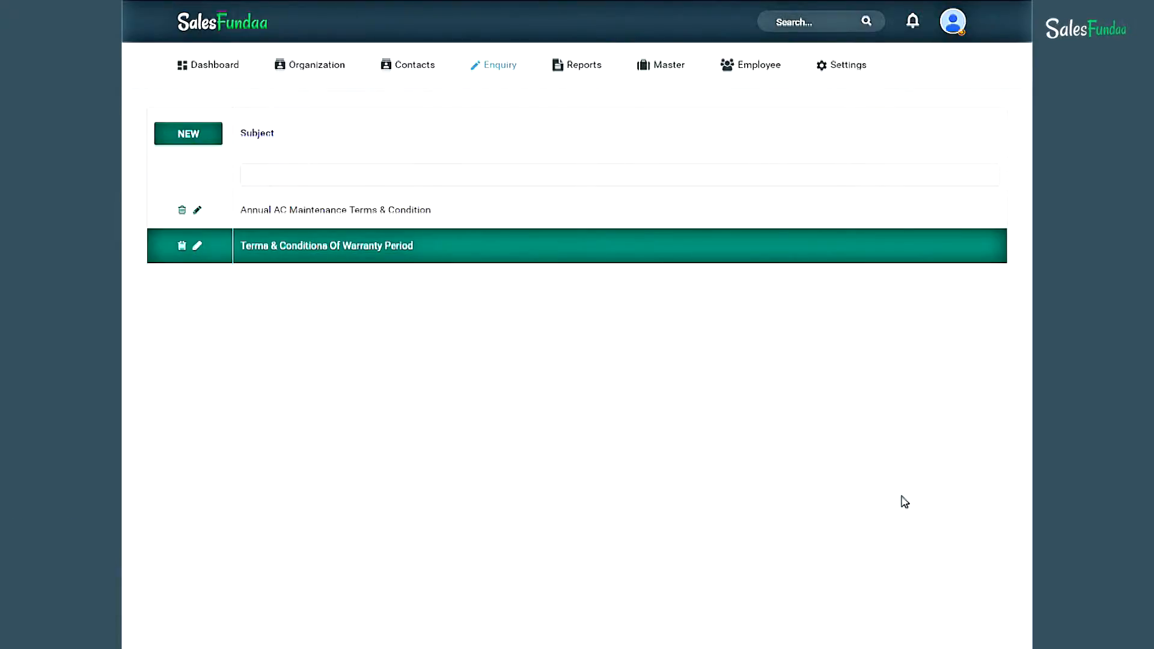
{"action": "mouse_move", "coordinate": [674, 78]}
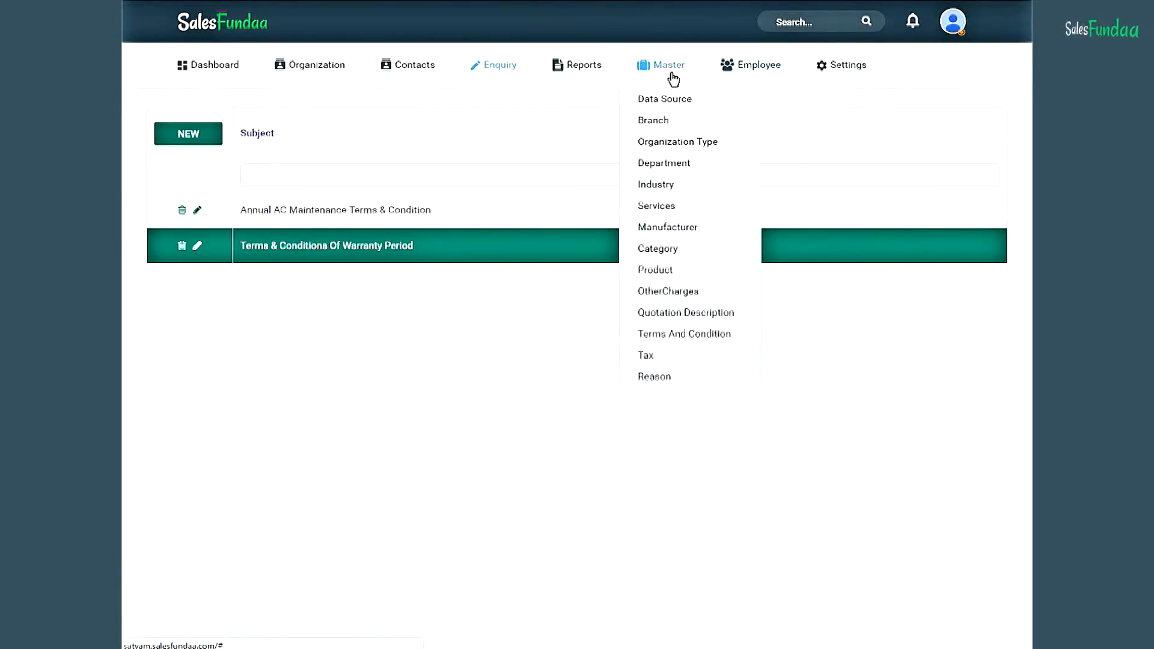
- In the Tax master, enter a Service Tax entry with a 12 percent rate
{"action": "left_click", "coordinate": [680, 364]}
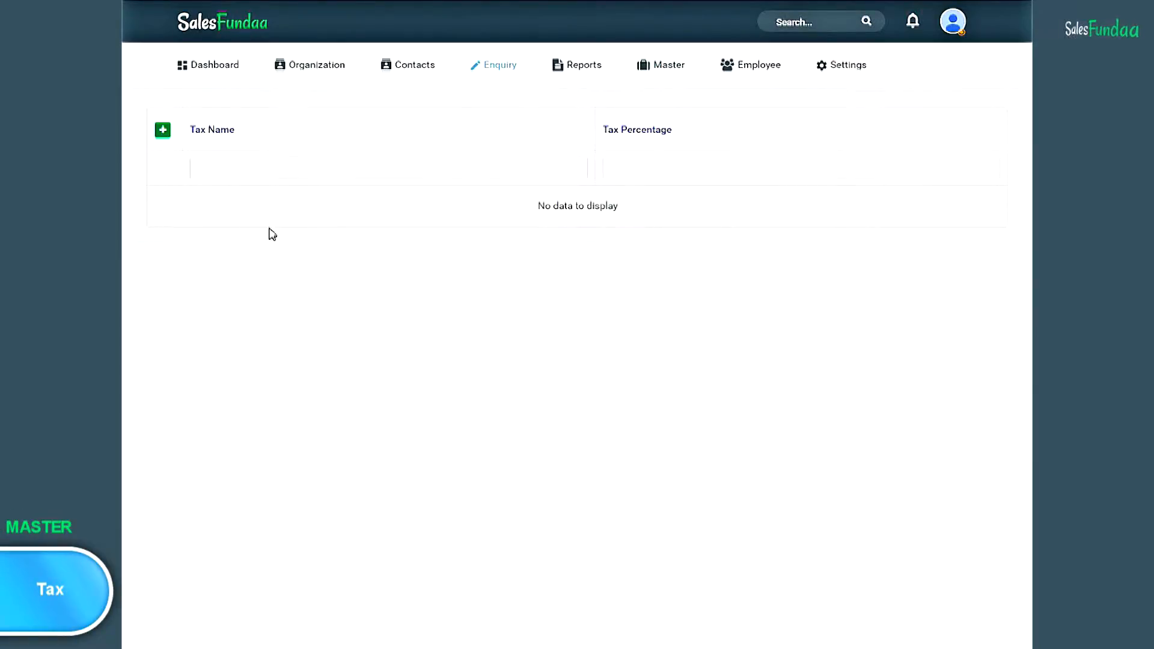
{"action": "left_click", "coordinate": [272, 170]}
{"action": "type", "text": "Servi"}
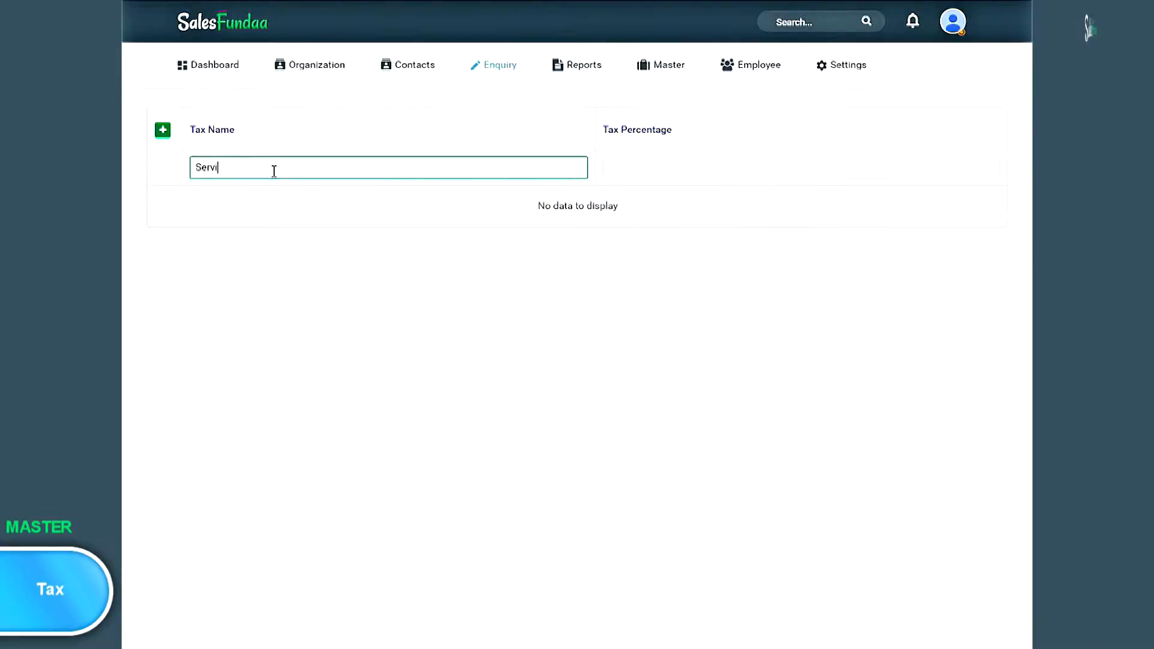
{"action": "type", "text": "ce Tax"}
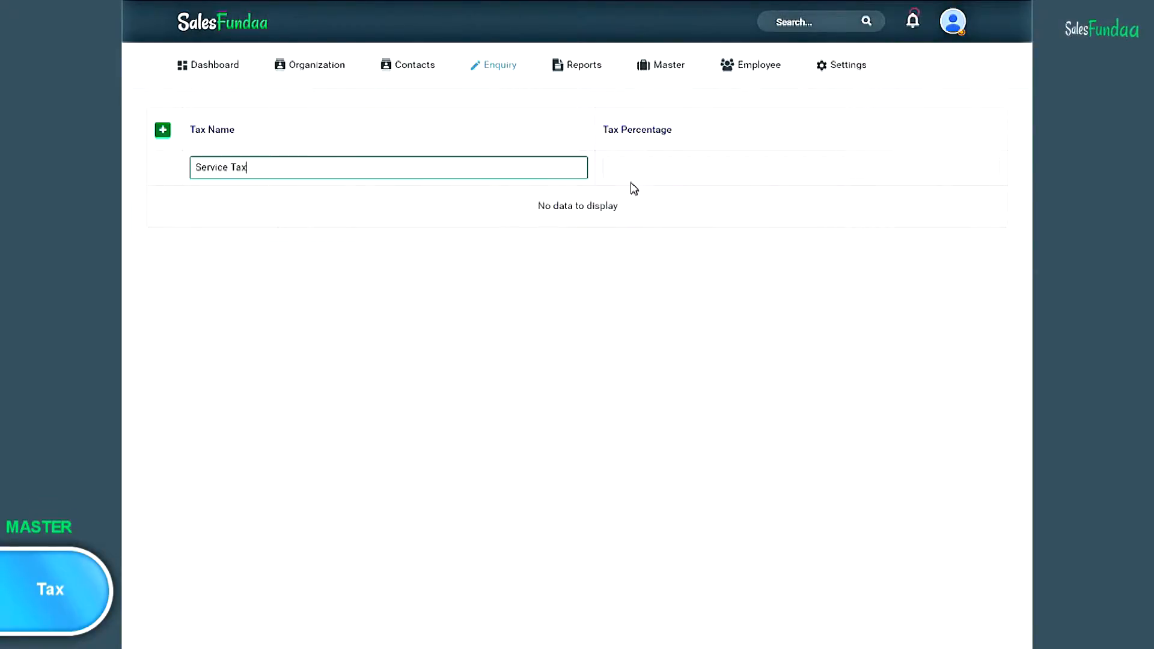
{"action": "left_click", "coordinate": [648, 169]}
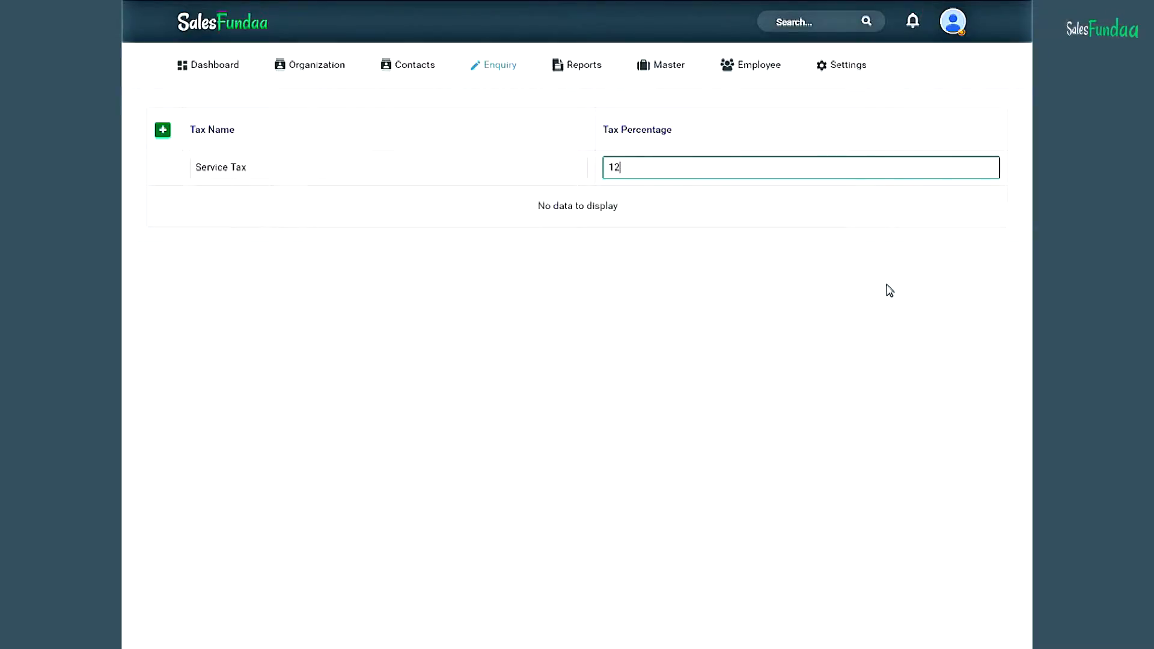
{"action": "mouse_move", "coordinate": [677, 75]}
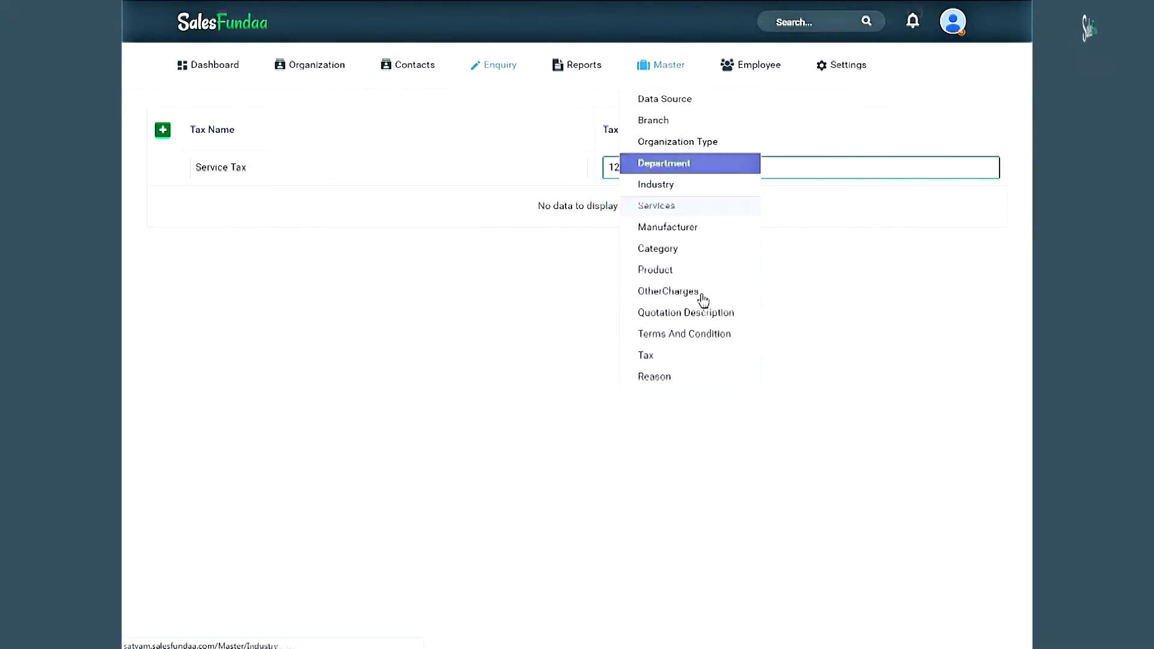
- Add the reason 'They Found our prices High' in the Reason master
{"action": "left_click", "coordinate": [694, 377]}
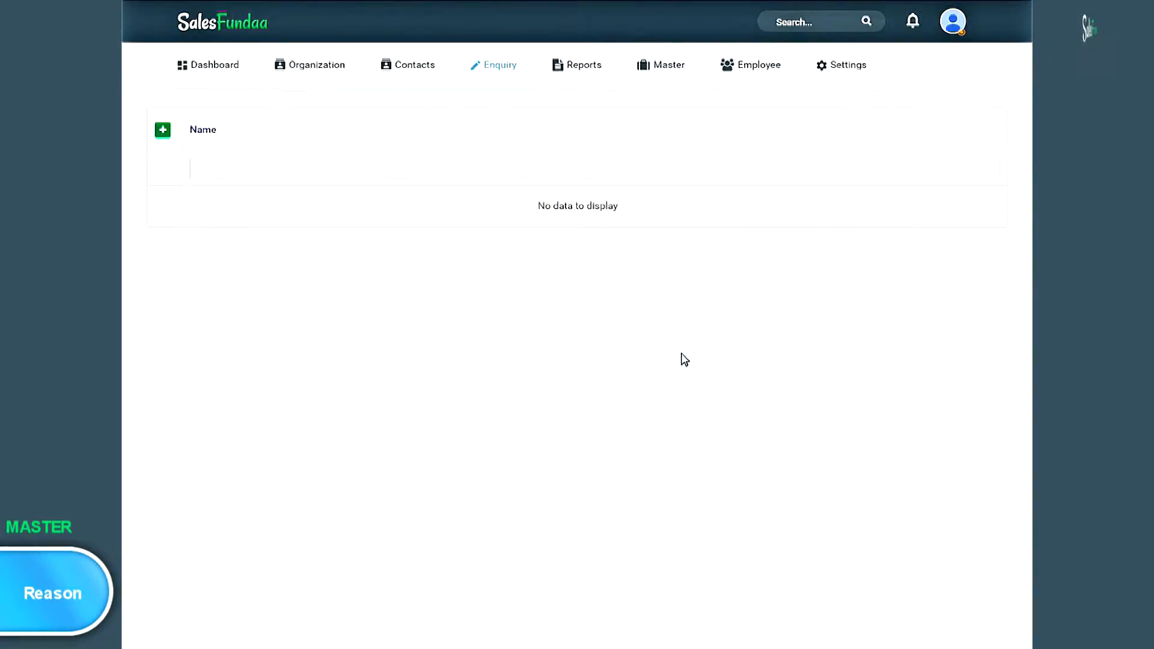
{"action": "left_click", "coordinate": [163, 131]}
{"action": "left_click", "coordinate": [242, 222]}
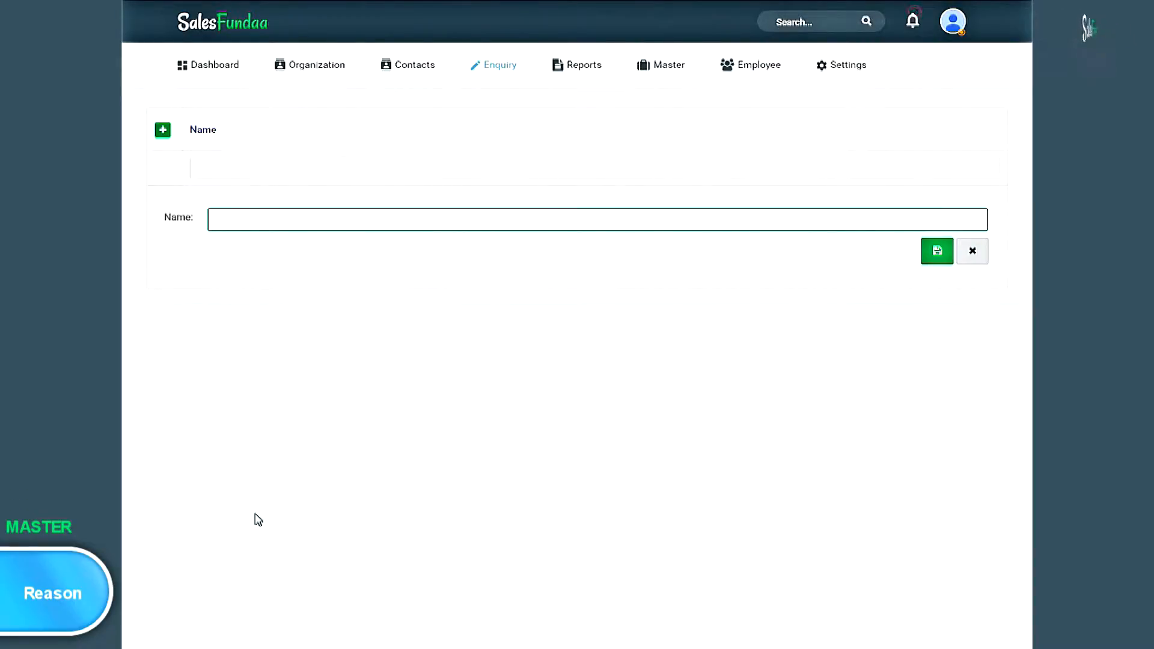
{"action": "type", "text": "hey F"}
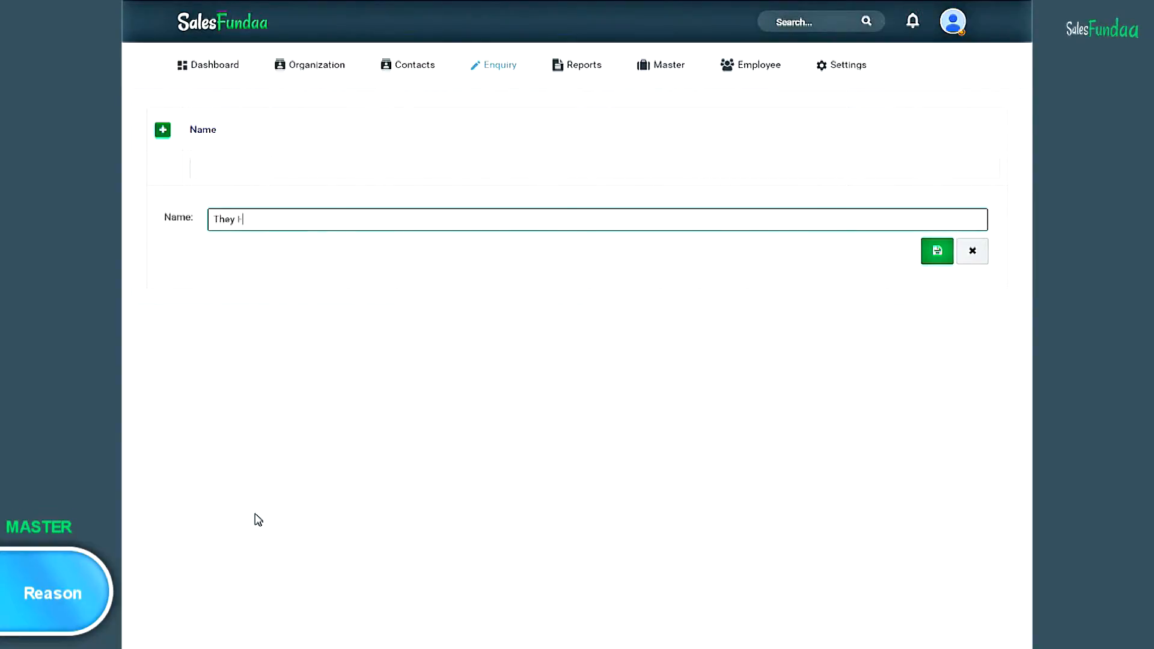
{"action": "type", "text": "ou"}
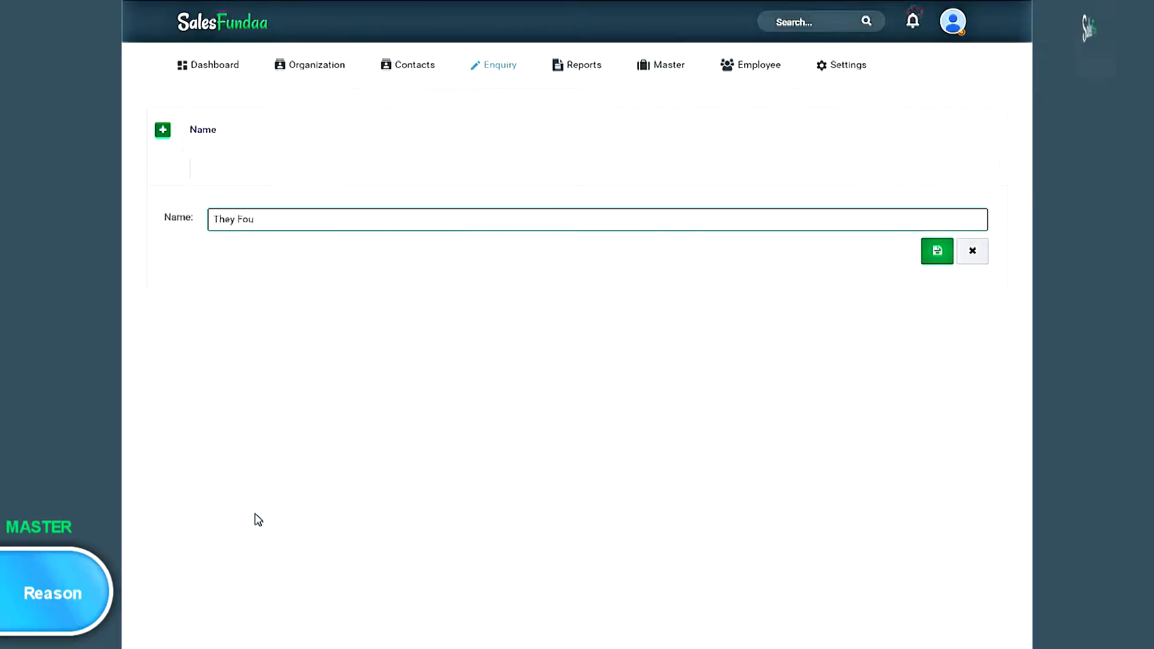
{"action": "type", "text": "nd ou"}
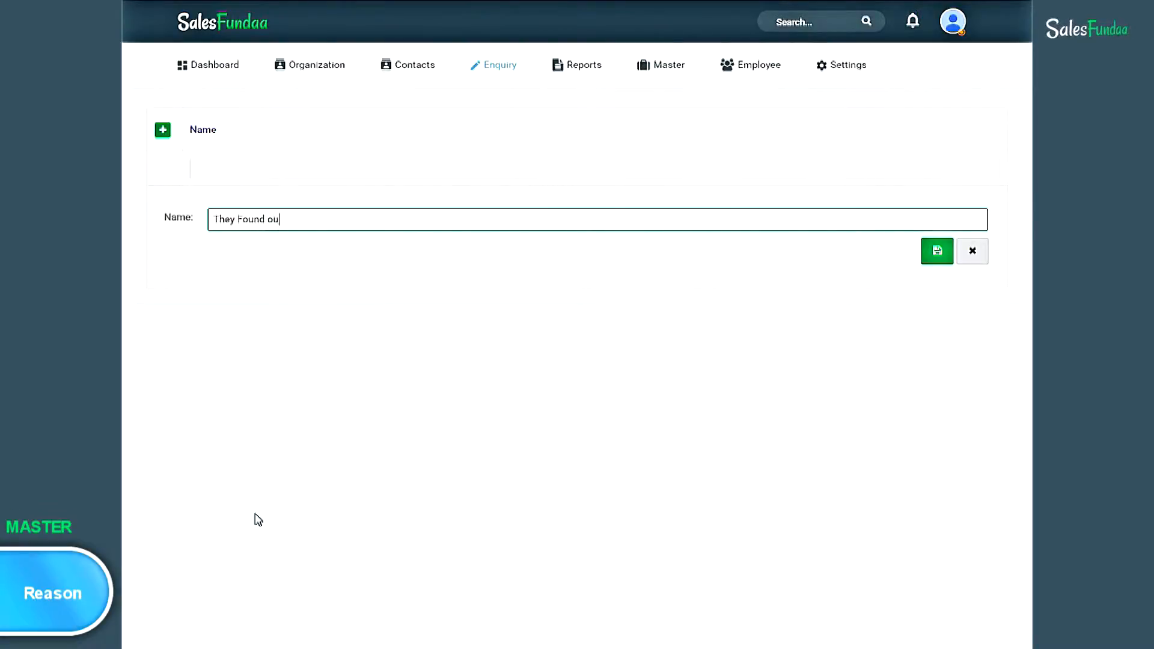
{"action": "type", "text": "r prices "}
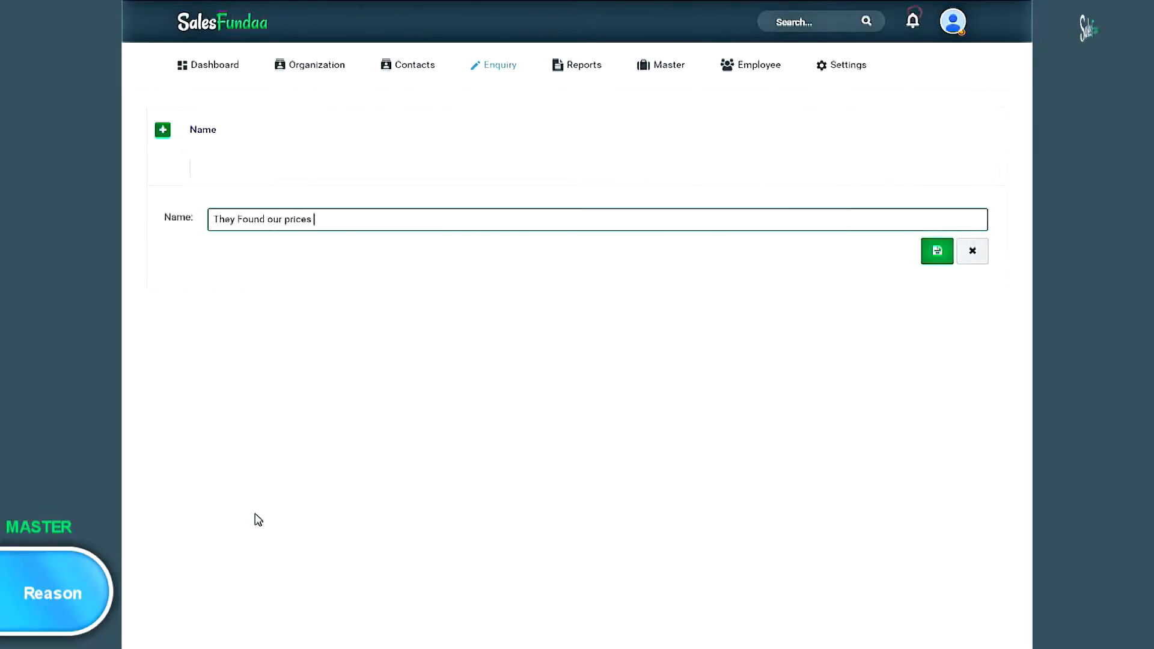
{"action": "type", "text": "High"}
{"action": "key", "text": "Return"}
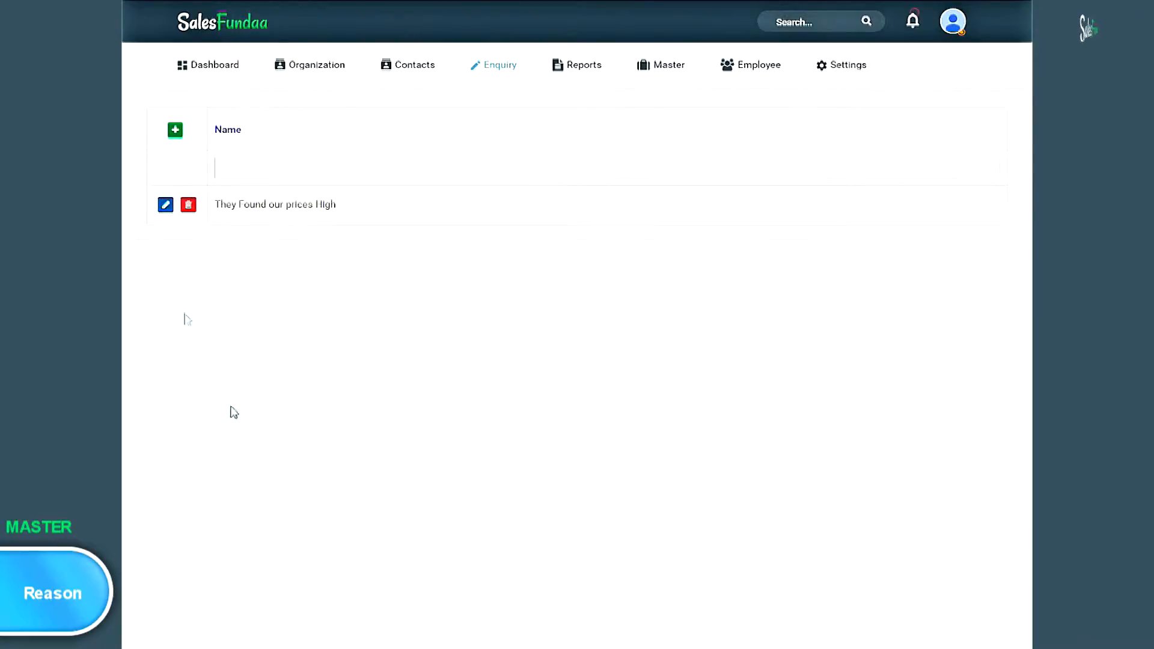
- Add a second reason, 'Warranty period of only 6 months is a concern', and save it
{"action": "left_click", "coordinate": [173, 129]}
{"action": "type", "text": "Warranty"}
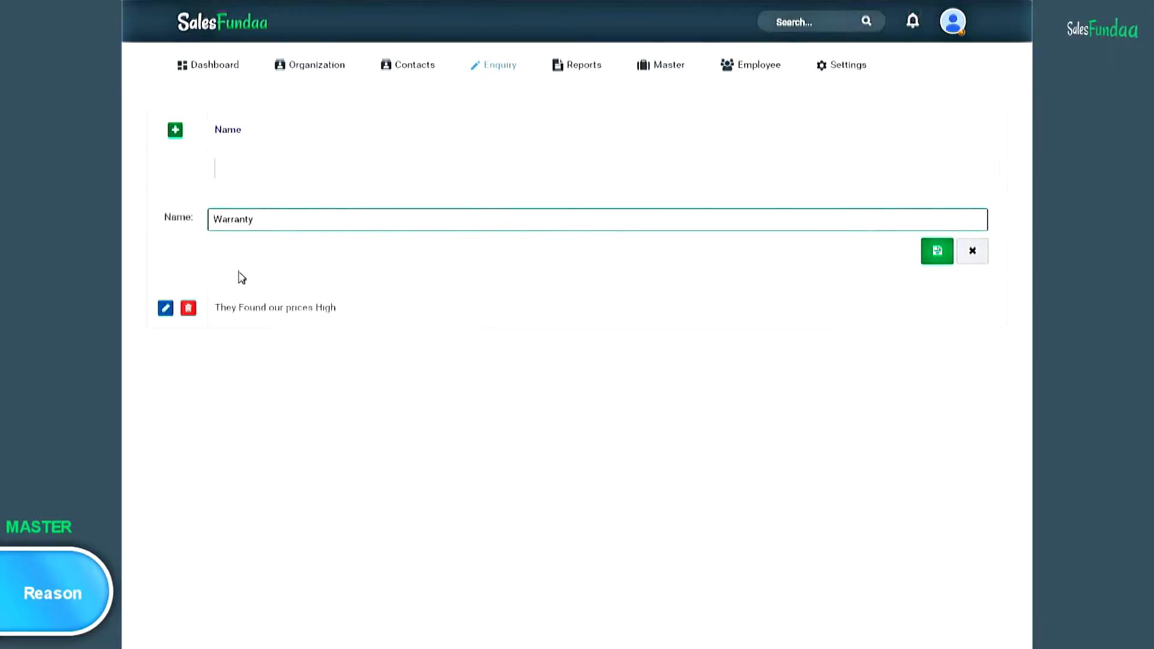
{"action": "type", "text": " period of"}
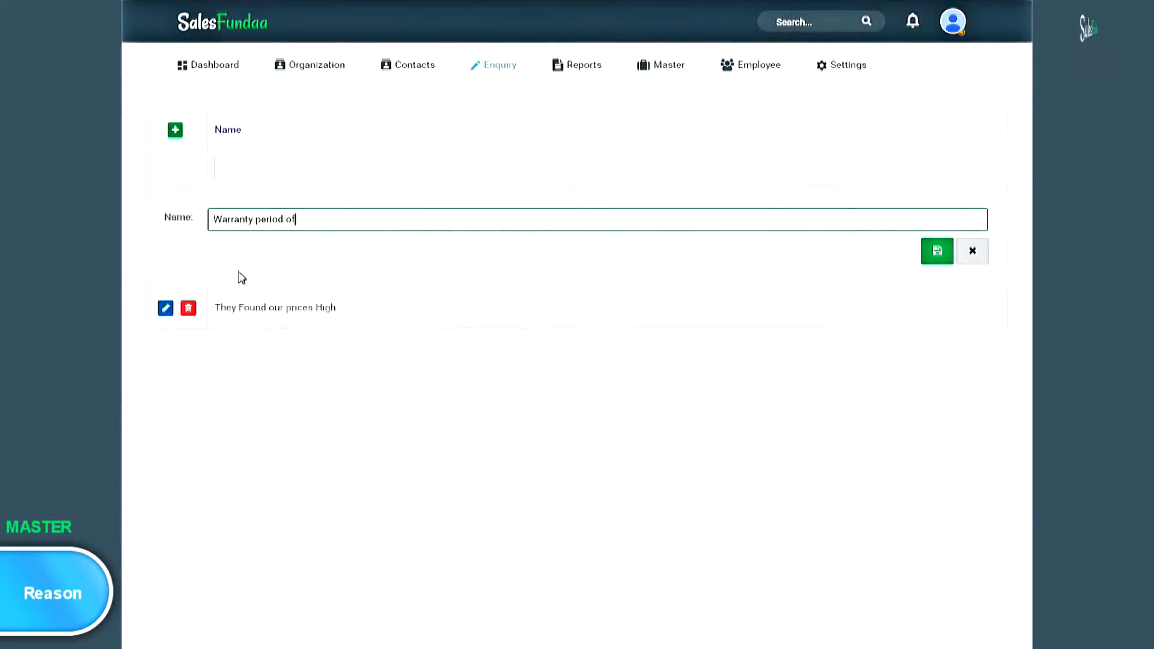
{"action": "type", "text": " only 6 "}
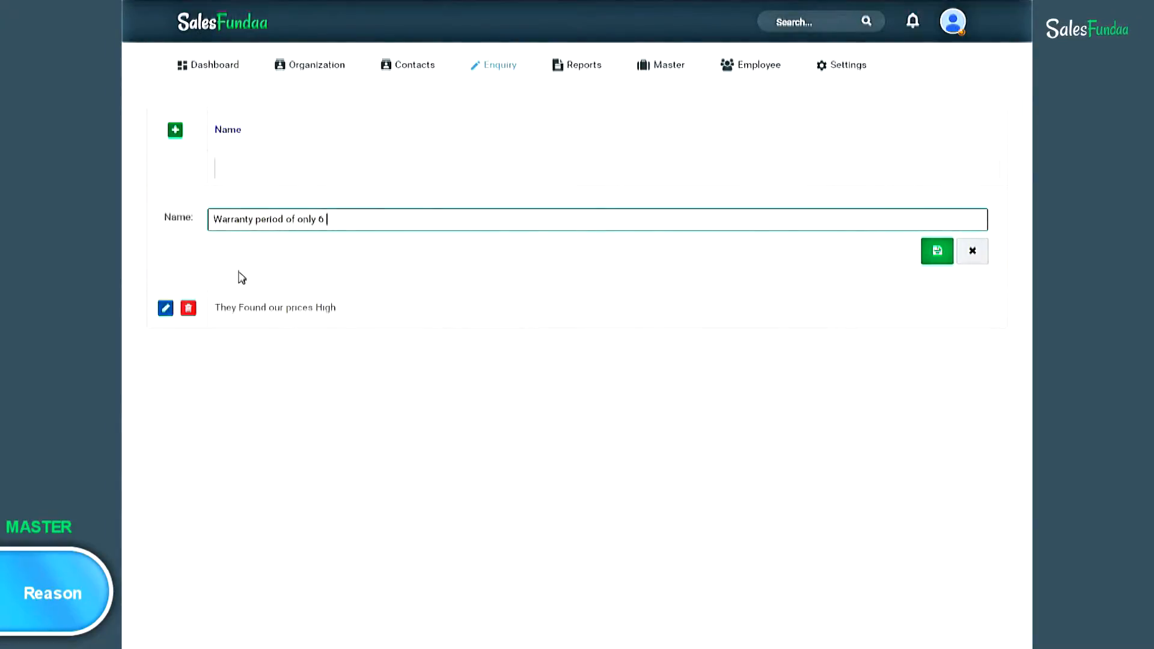
{"action": "type", "text": "months"}
{"action": "key", "text": "BackSpace"}
{"action": "key", "text": "BackSpace"}
{"action": "key", "text": "BackSpace"}
{"action": "type", "text": "nths is a concern"}
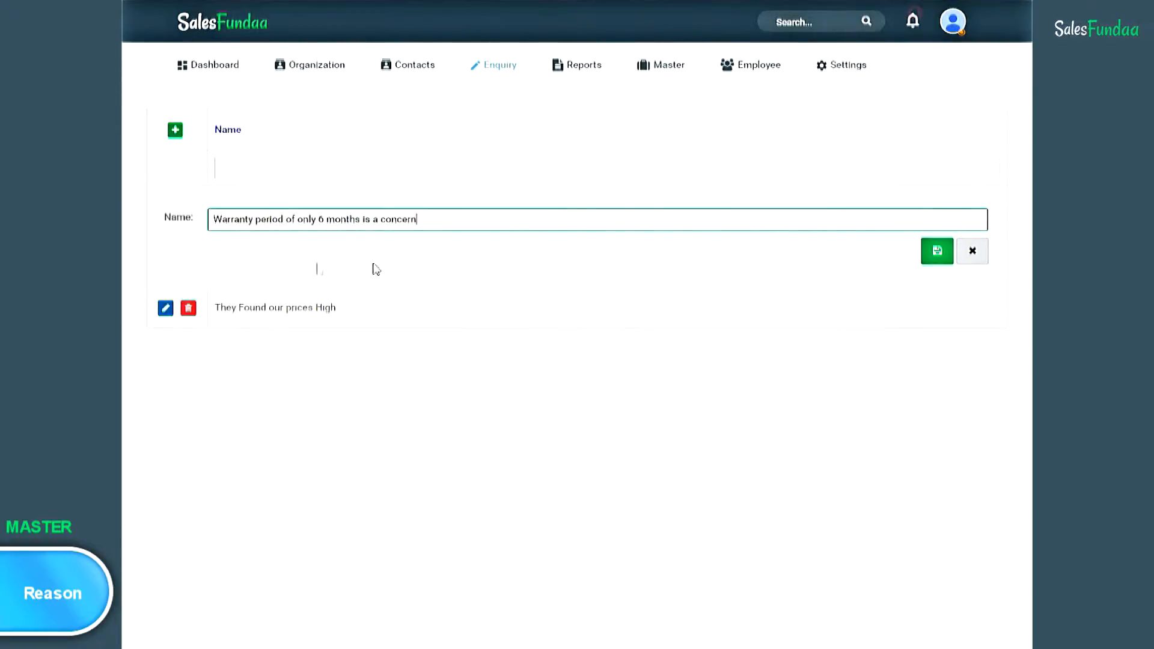
{"action": "left_click", "coordinate": [941, 255]}
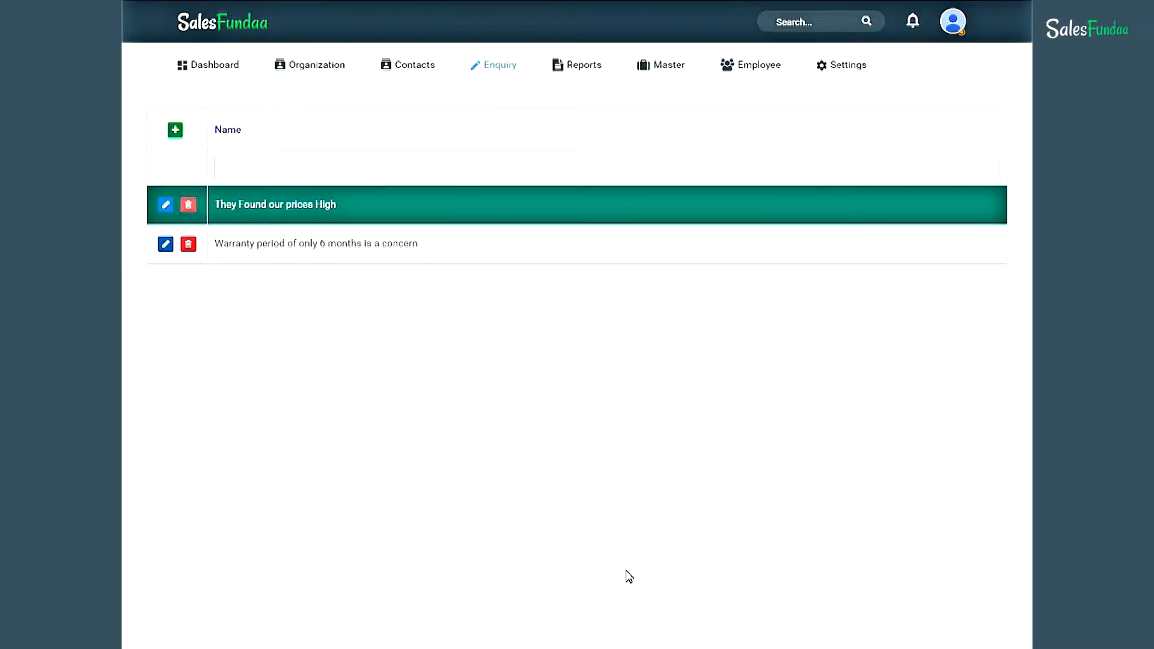
{"action": "mouse_move", "coordinate": [773, 80]}
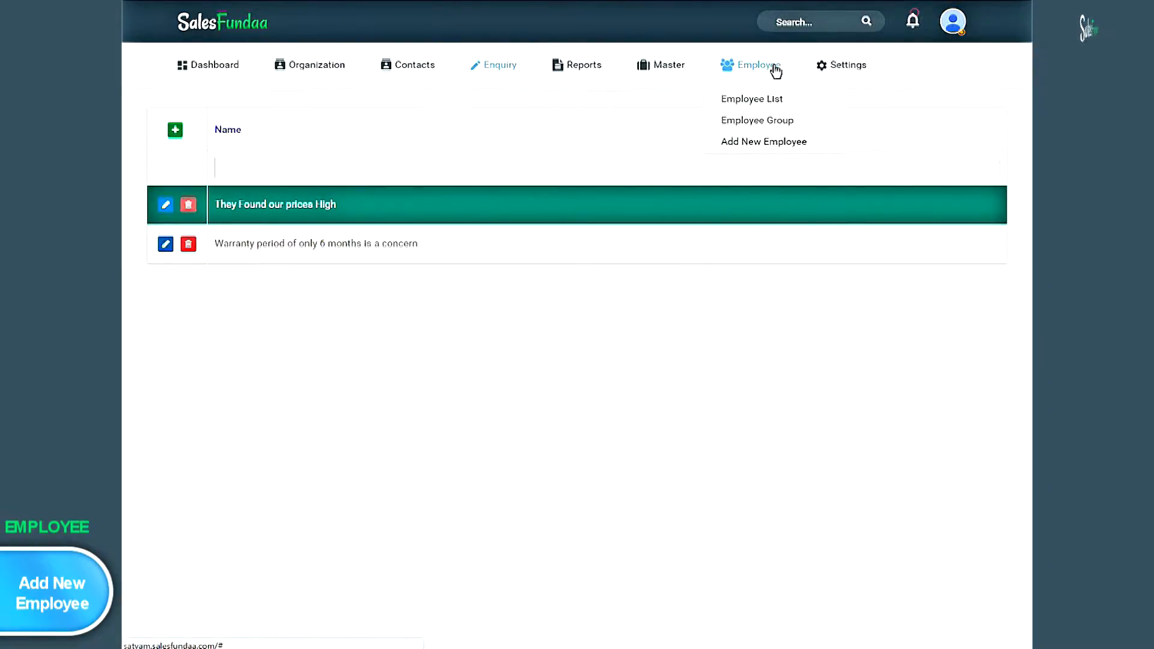
- Start a new employee, entering the name and primary and secondary phone numbers
{"action": "left_click", "coordinate": [819, 143]}
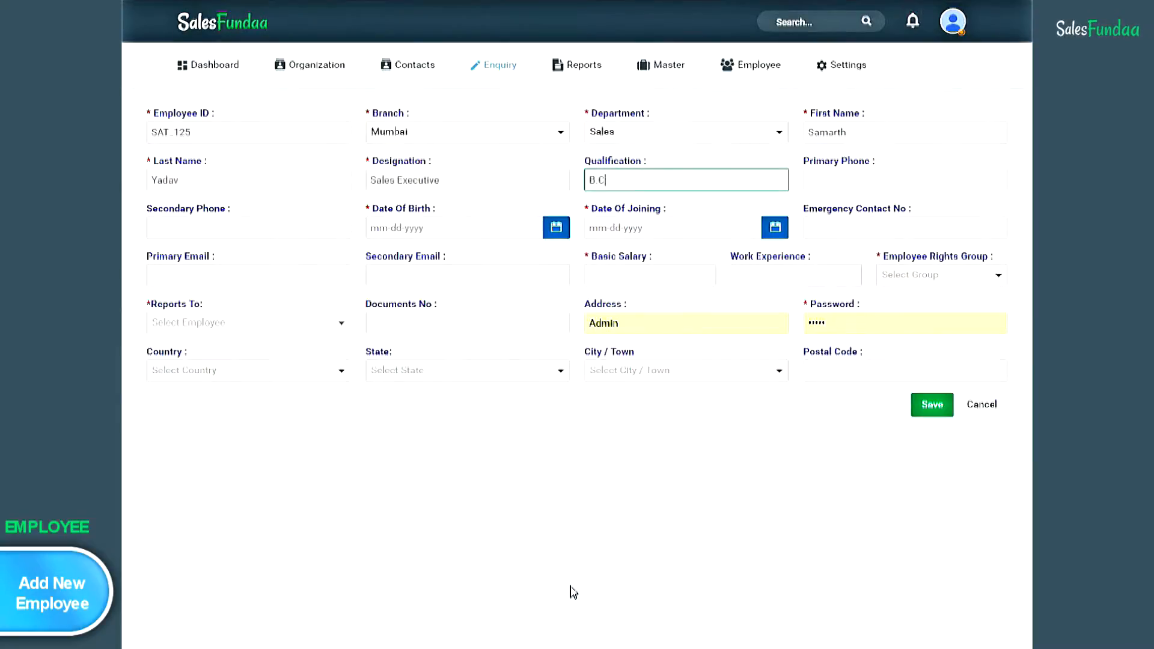
{"action": "type", "text": "OM"}
{"action": "key", "text": "Tab"}
{"action": "left_click", "coordinate": [181, 227]}
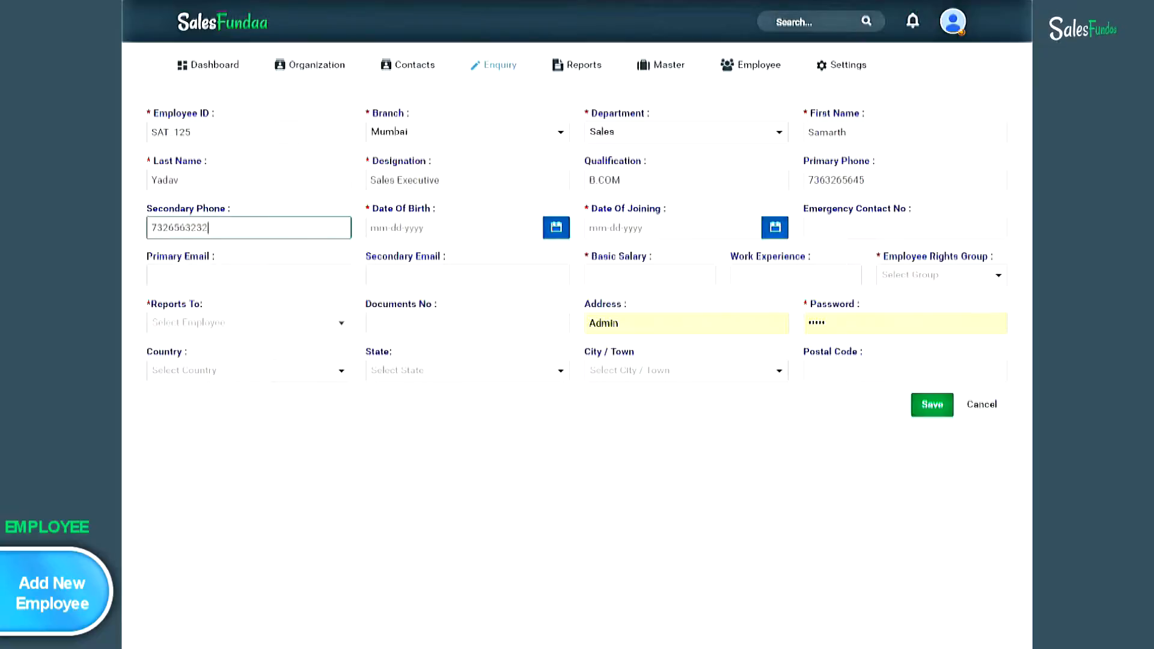
- Set the date of birth to 7 May 1992 and joining date to 12 January 2017
{"action": "left_click", "coordinate": [442, 228]}
{"action": "left_click", "coordinate": [378, 166]}
{"action": "left_click", "coordinate": [378, 166]}
{"action": "left_click", "coordinate": [379, 166]}
{"action": "left_click", "coordinate": [379, 166]}
{"action": "left_click", "coordinate": [391, 240]}
{"action": "left_click", "coordinate": [461, 229]}
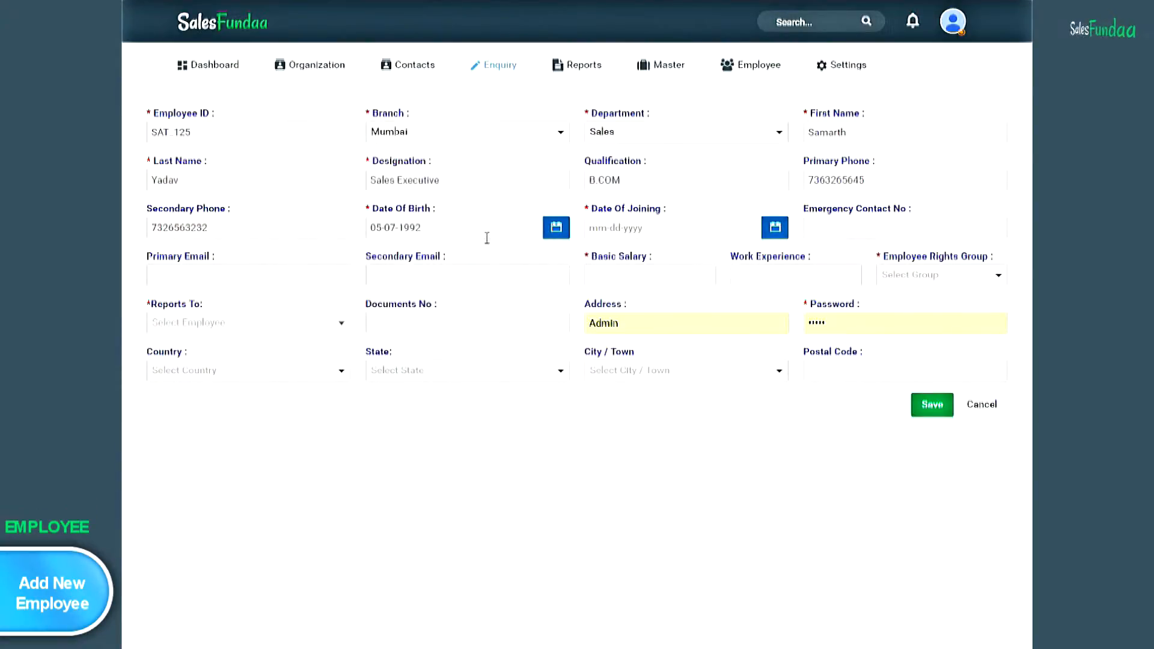
{"action": "left_click", "coordinate": [664, 229]}
{"action": "left_click", "coordinate": [600, 166]}
{"action": "left_click", "coordinate": [683, 249]}
- Enter the emergency contact, both e-mail addresses, basic salary 15000 and 2 years' experience
{"action": "key", "text": "Tab"}
{"action": "left_click", "coordinate": [174, 278]}
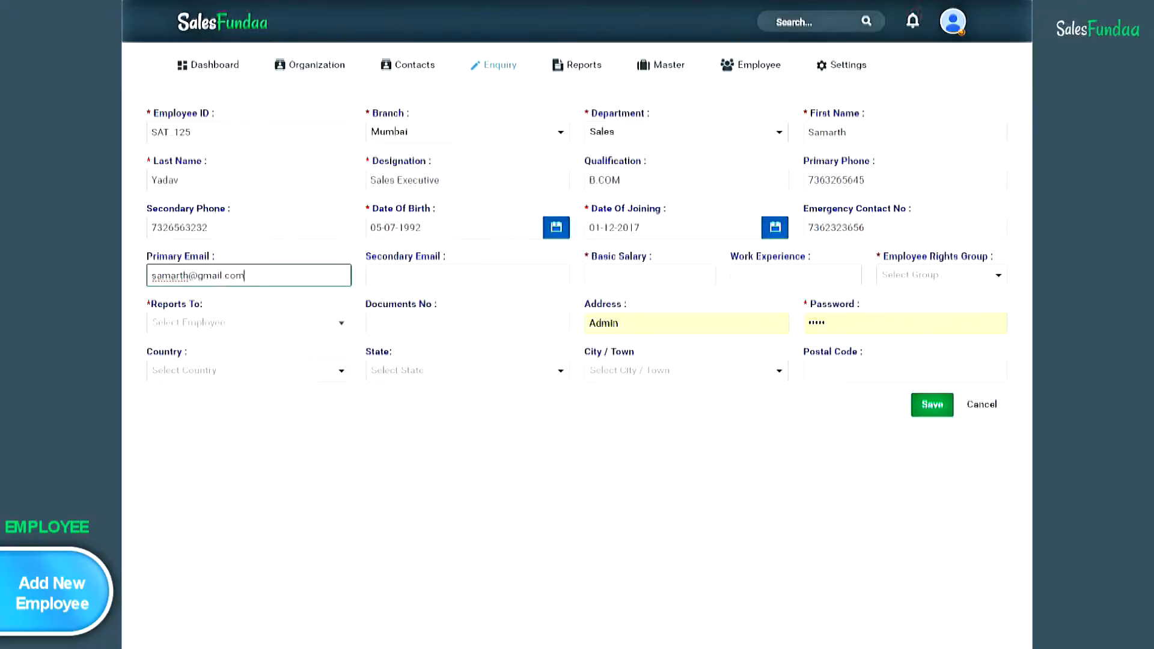
{"action": "key", "text": "Tab"}
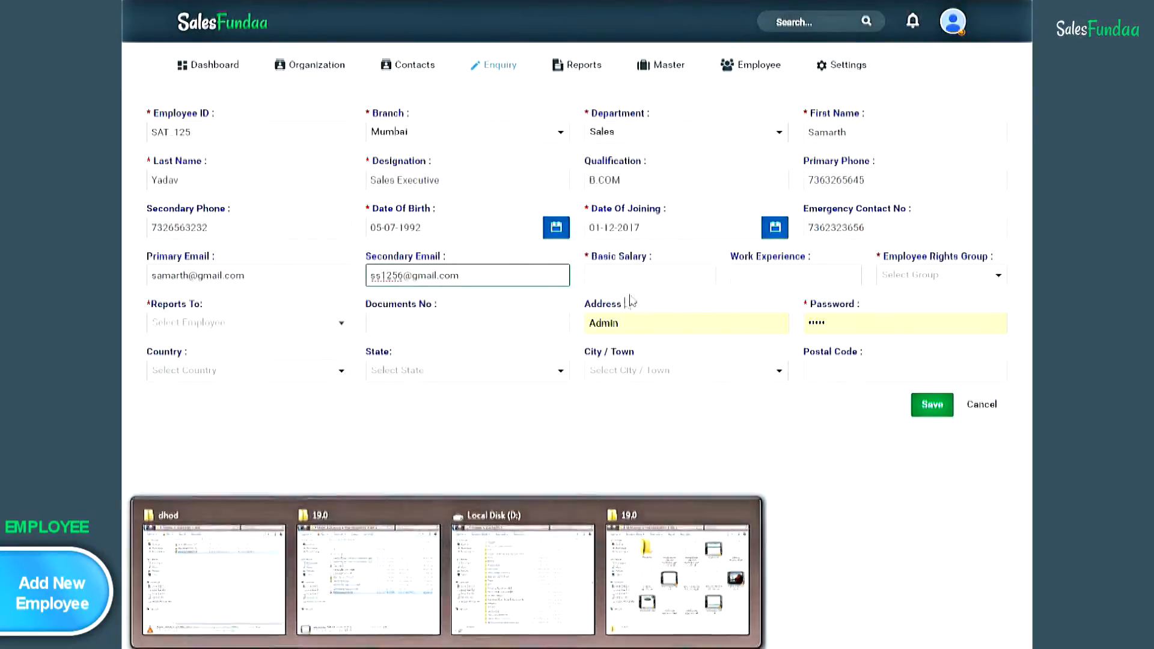
{"action": "key", "text": "Tab"}
{"action": "type", "text": "15000"}
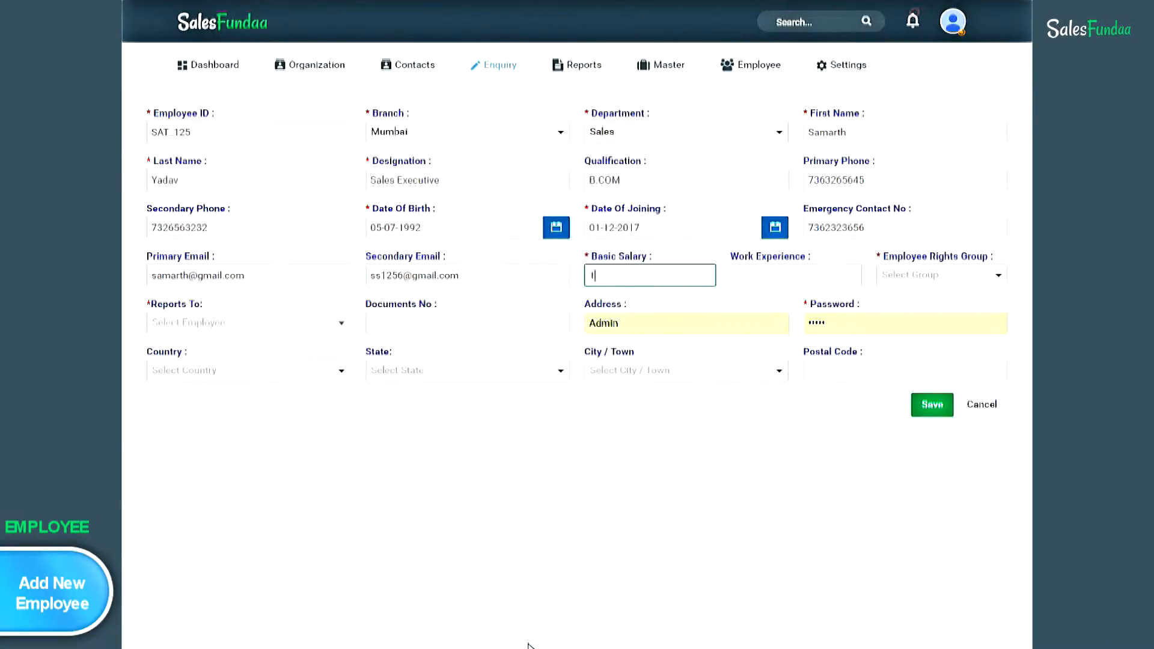
{"action": "left_click", "coordinate": [821, 276]}
{"action": "type", "text": "2 years"}
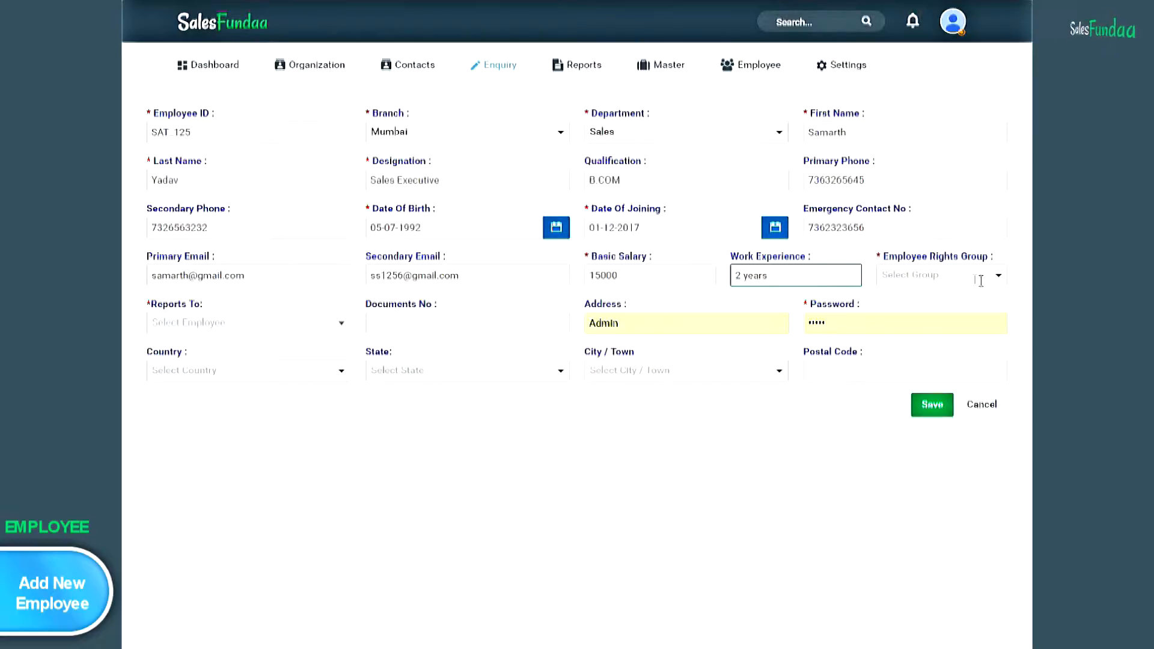
- Choose the Sales Manager rights group and fill in the documents number
{"action": "left_click", "coordinate": [999, 277]}
{"action": "left_click", "coordinate": [947, 323]}
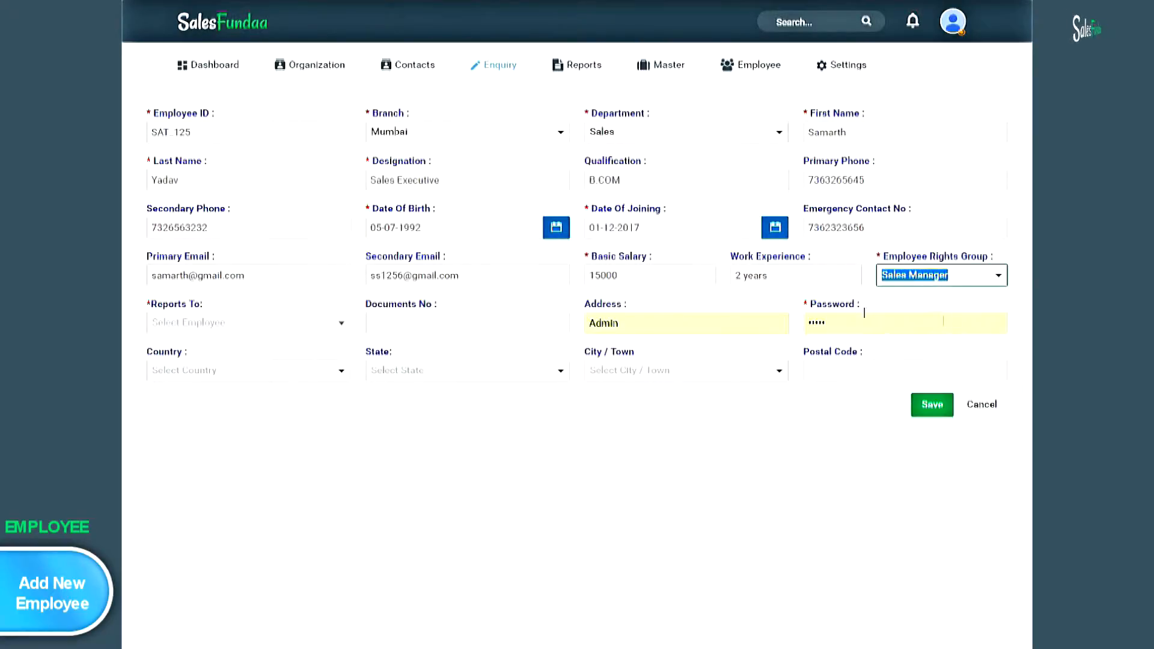
{"action": "left_click", "coordinate": [333, 332]}
{"action": "left_click", "coordinate": [515, 332]}
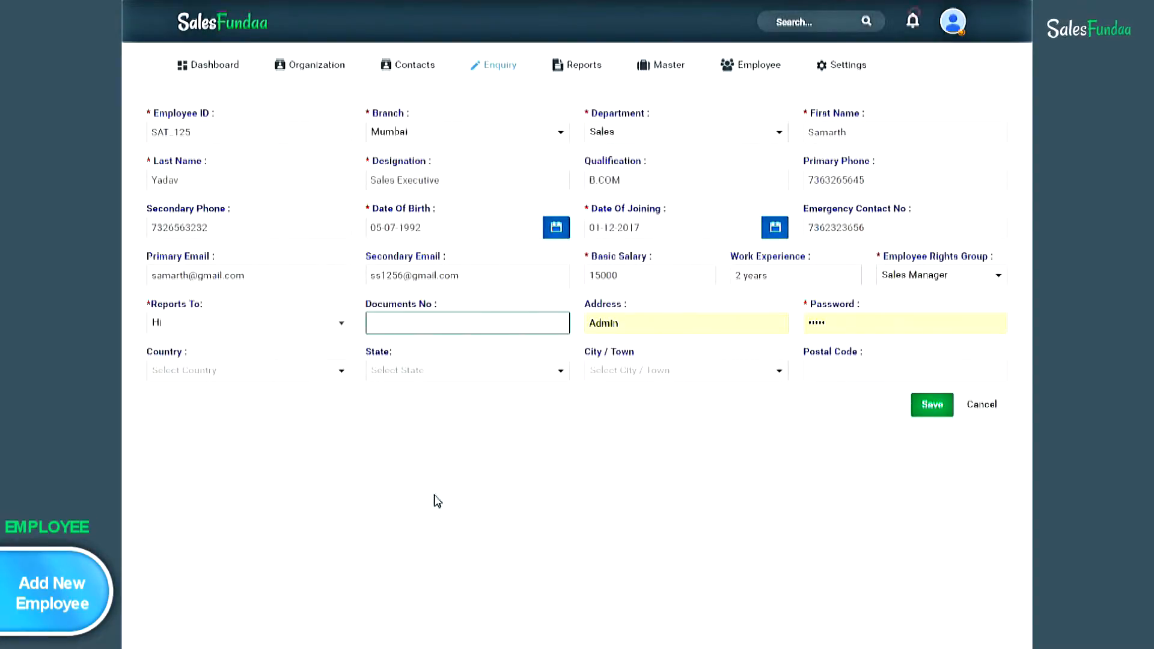
{"action": "type", "text": "123a333"}
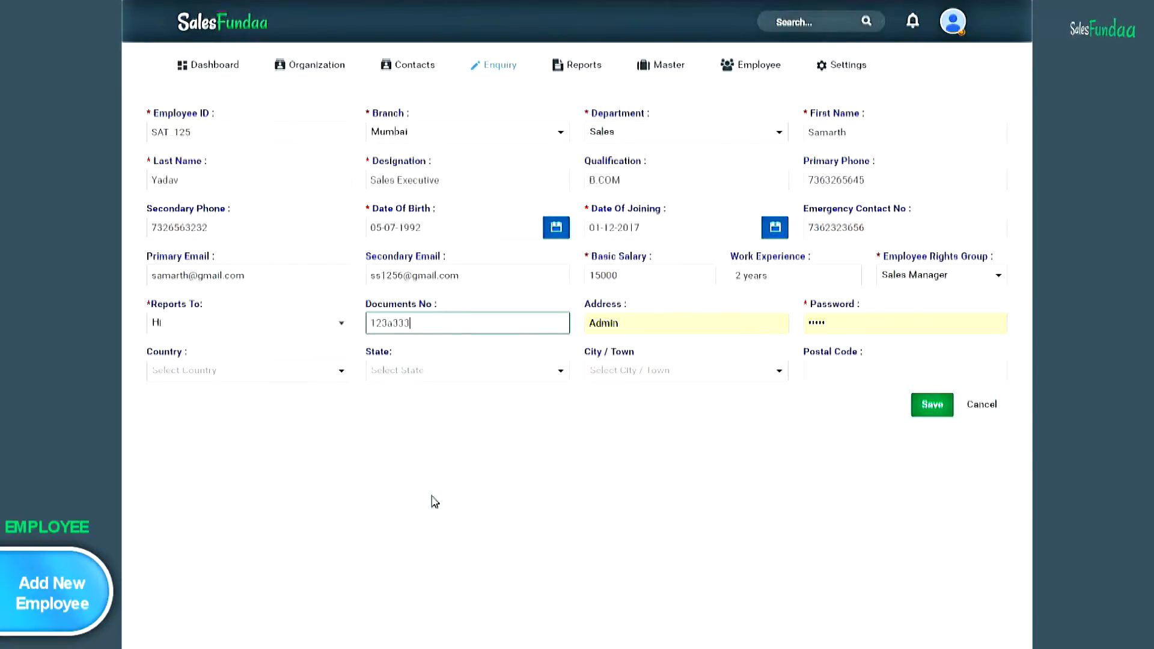
- Set the location to India, Maharashtra, Mumbai Central and save the new employee
{"action": "left_click", "coordinate": [341, 370]}
{"action": "left_click", "coordinate": [159, 394]}
{"action": "left_click", "coordinate": [561, 370]}
{"action": "type", "text": "mah"}
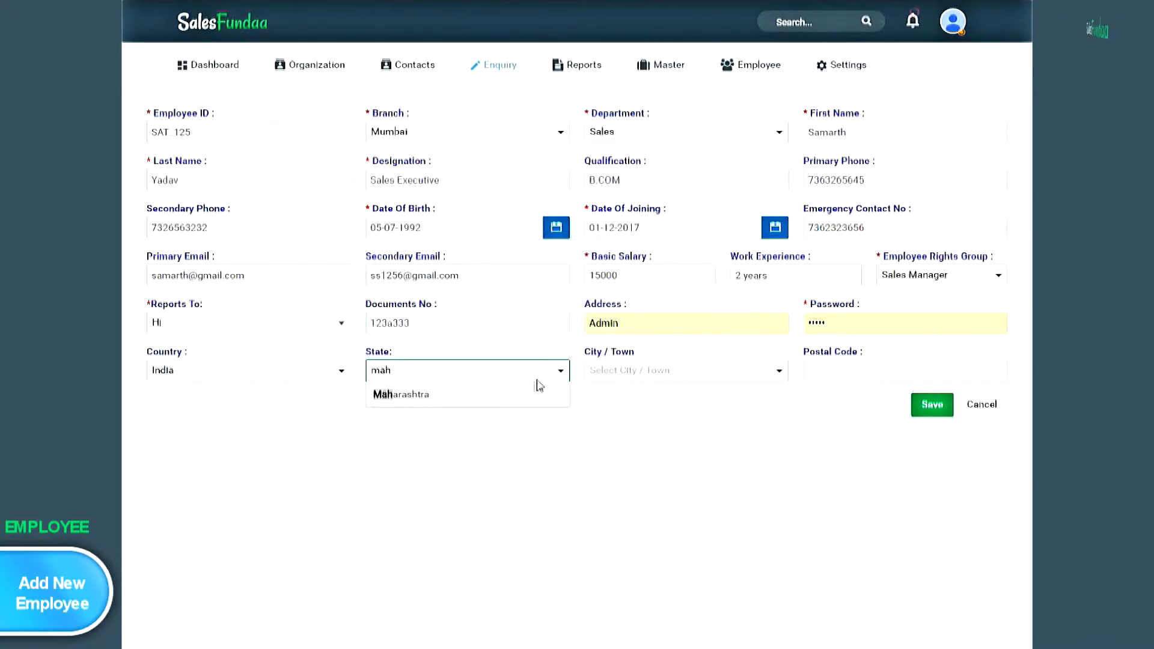
{"action": "left_click", "coordinate": [535, 394]}
{"action": "left_click", "coordinate": [631, 370]}
{"action": "type", "text": "mum"}
{"action": "left_click", "coordinate": [633, 414]}
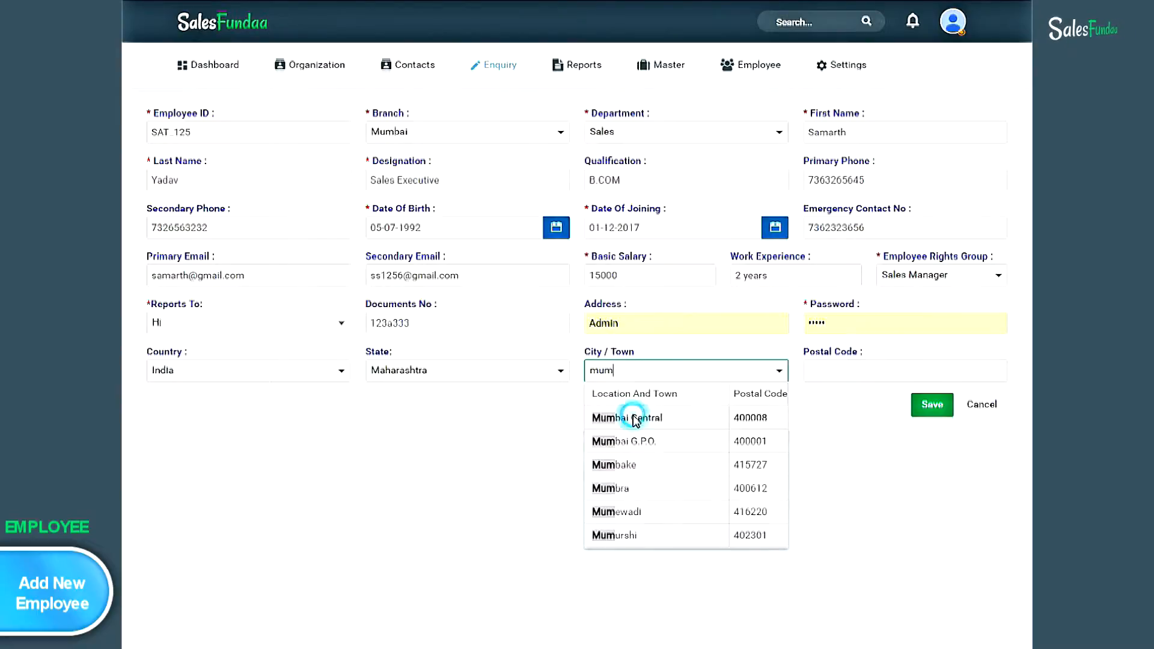
{"action": "left_click", "coordinate": [931, 405]}
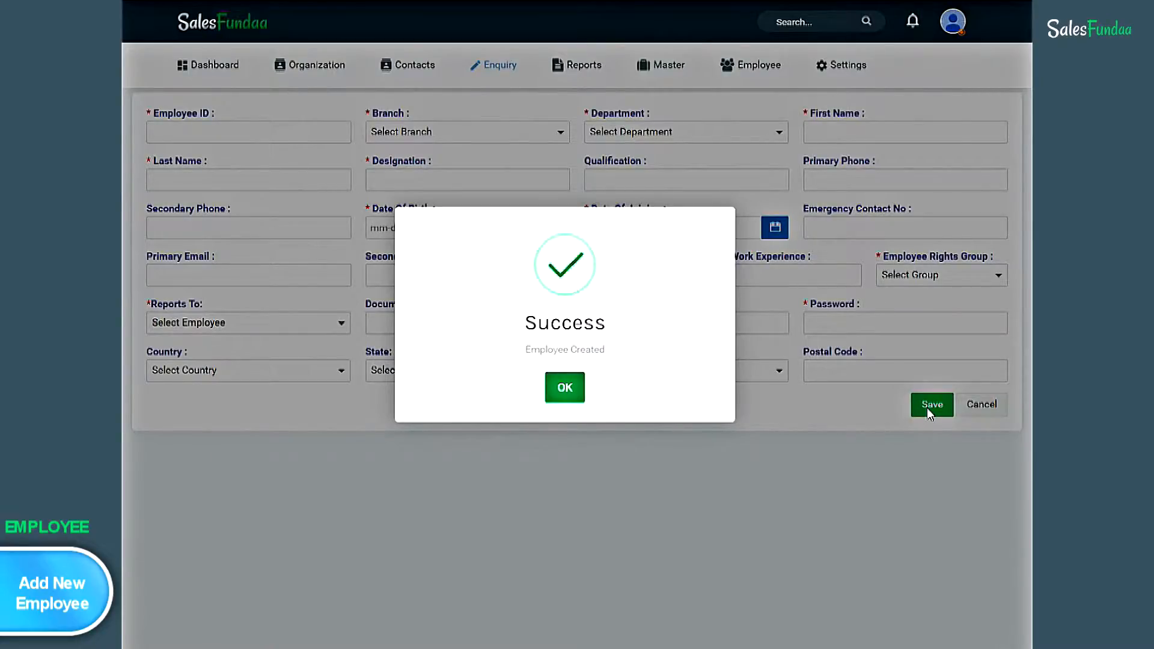
- Dismiss the Employee Created message, open the Employee List, and review and re-save the new employee
{"action": "left_click", "coordinate": [565, 395]}
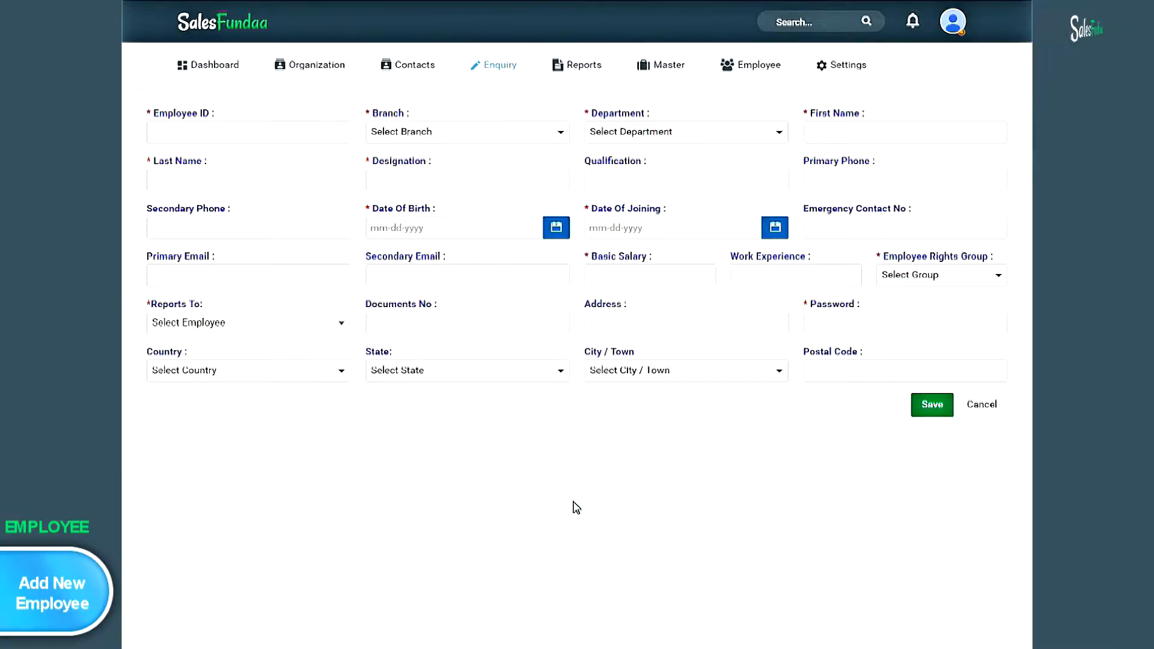
{"action": "left_click", "coordinate": [759, 68]}
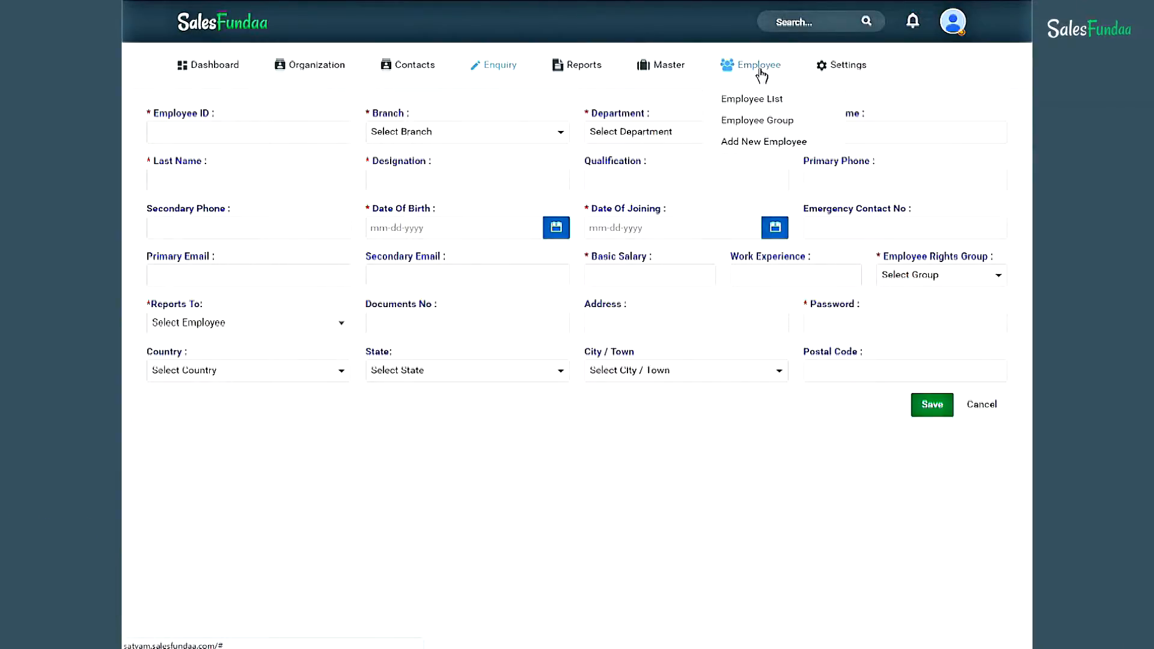
{"action": "left_click", "coordinate": [787, 104]}
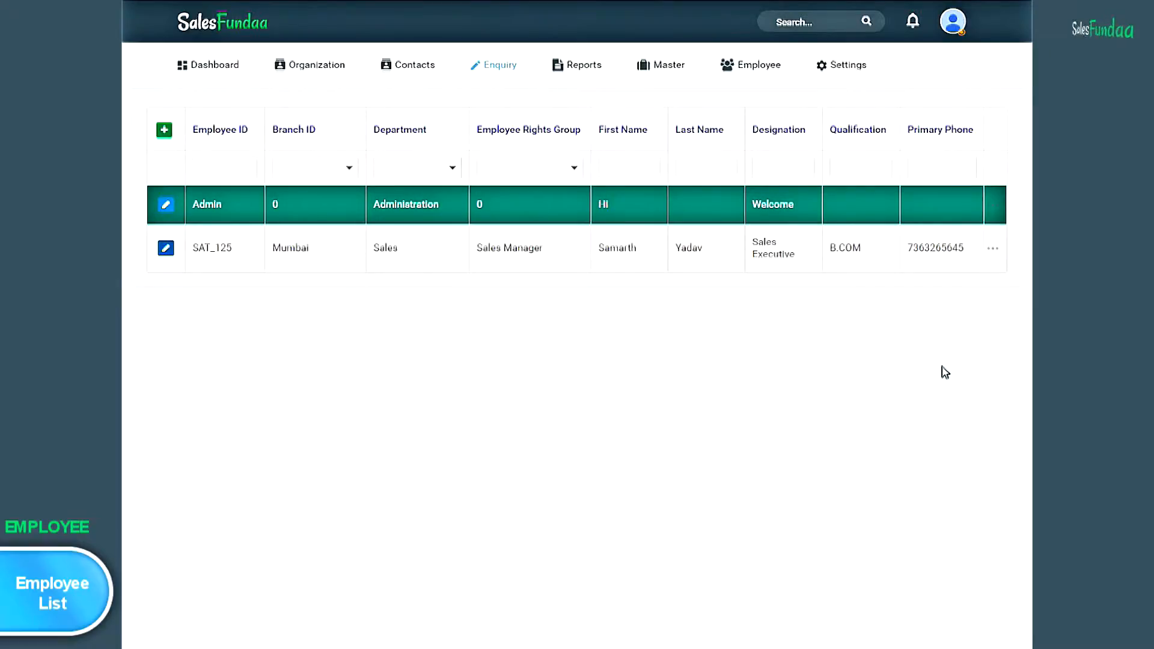
{"action": "left_click", "coordinate": [166, 248]}
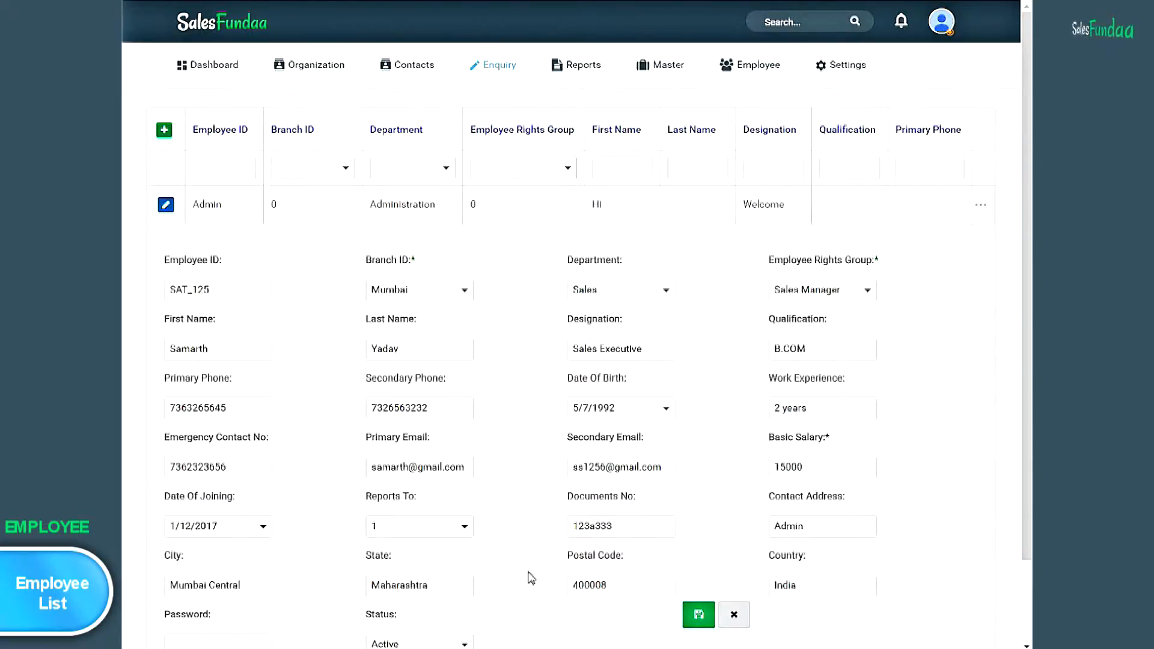
{"action": "left_click", "coordinate": [705, 621]}
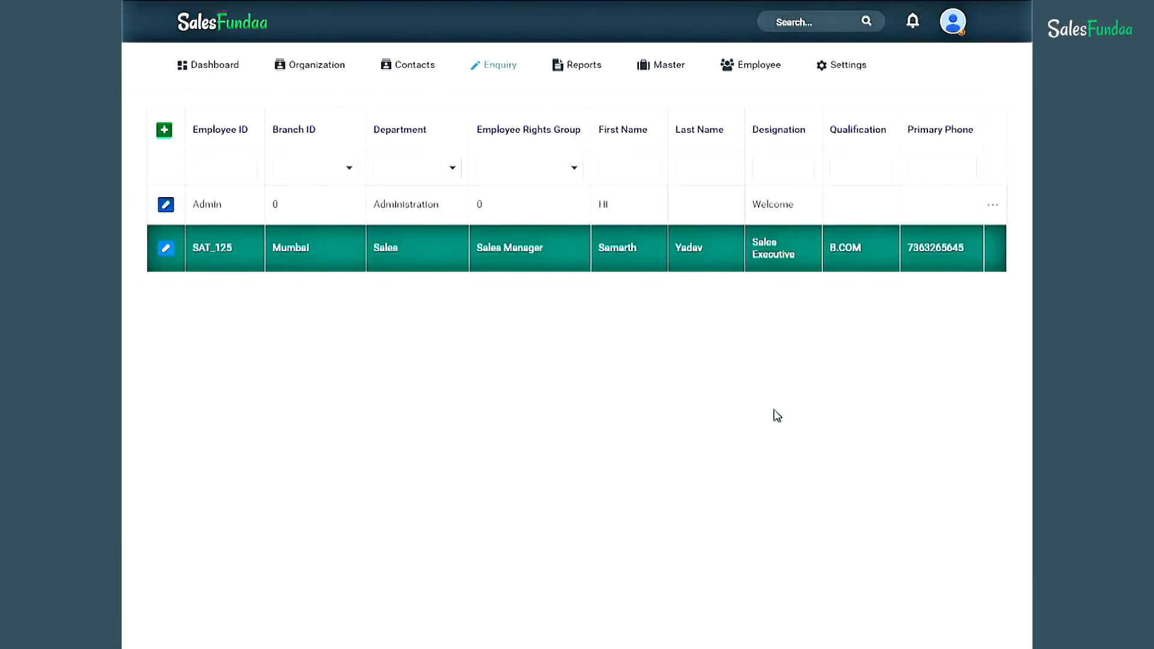
{"action": "mouse_move", "coordinate": [769, 70]}
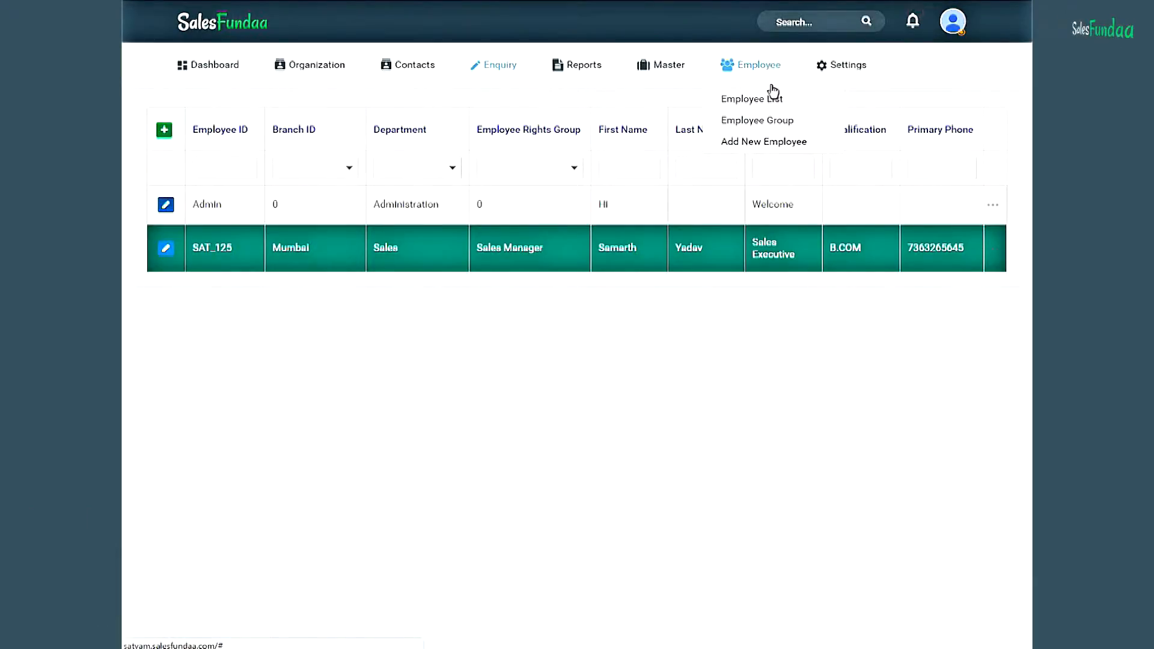
- Add a group named HR Managers in the Employee Group list and save it
{"action": "left_click", "coordinate": [785, 133]}
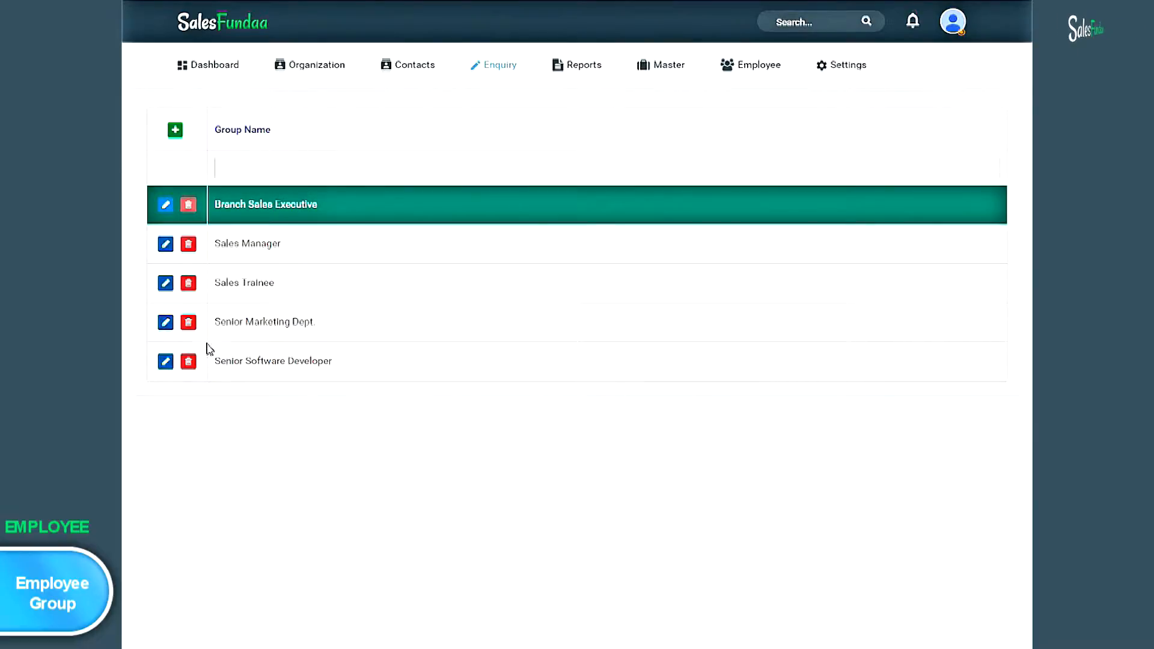
{"action": "left_click", "coordinate": [175, 129]}
{"action": "type", "text": "HR Man"}
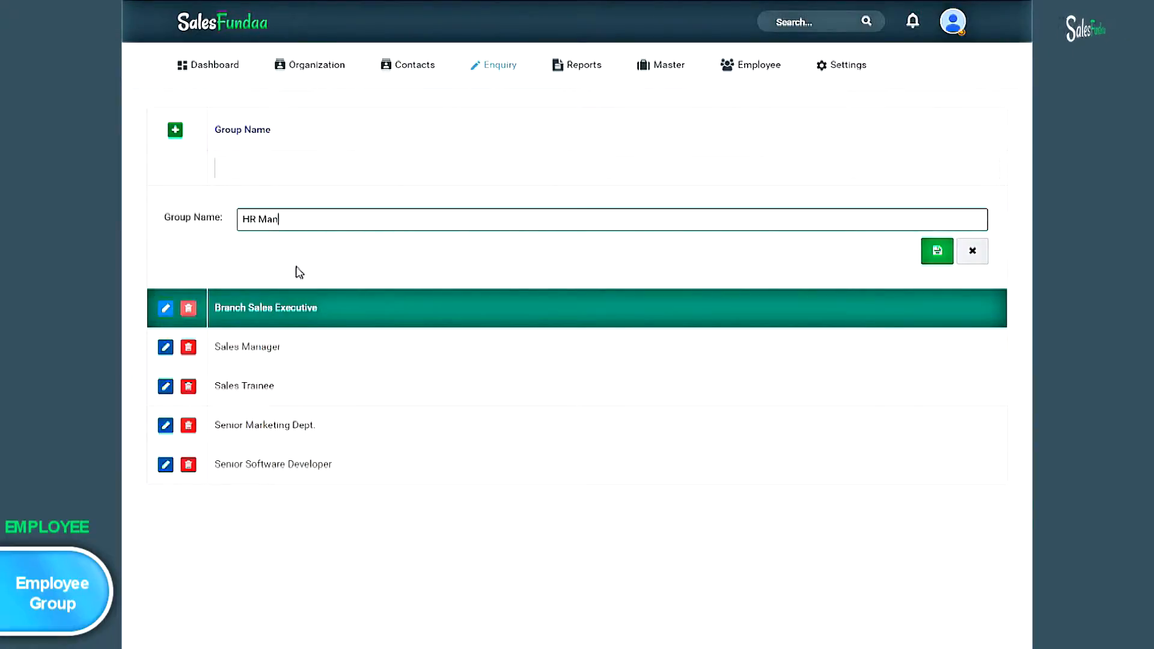
{"action": "type", "text": "agers"}
{"action": "left_click", "coordinate": [938, 263]}
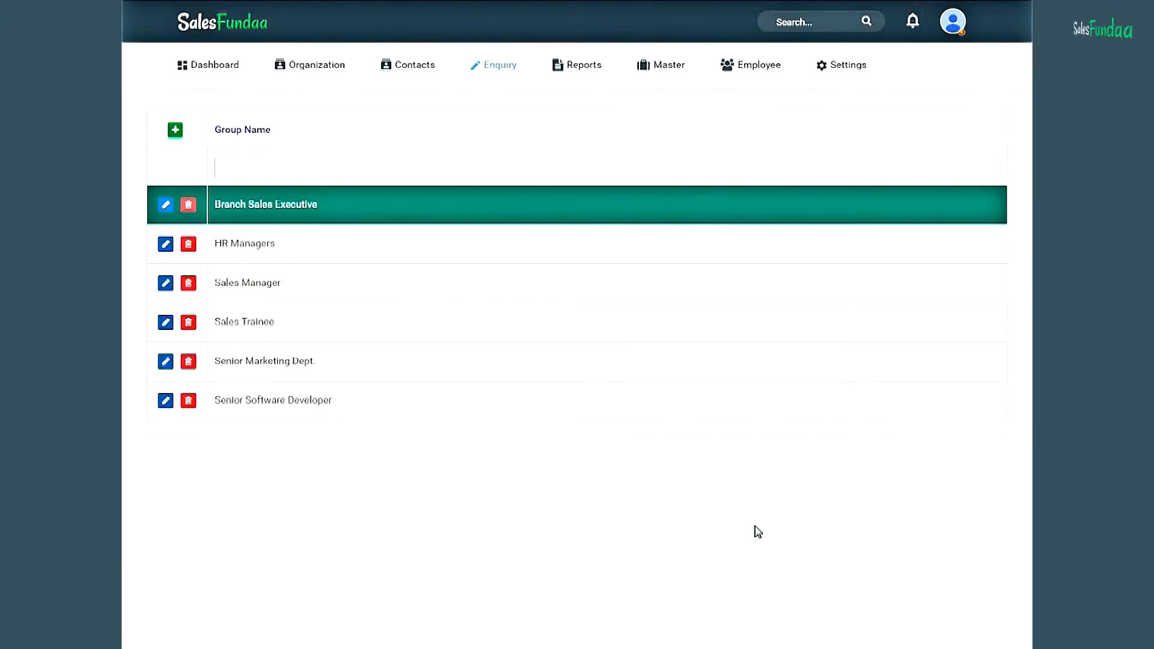
- Open a blank Add New organization form from the Organization menu
{"action": "mouse_move", "coordinate": [335, 70]}
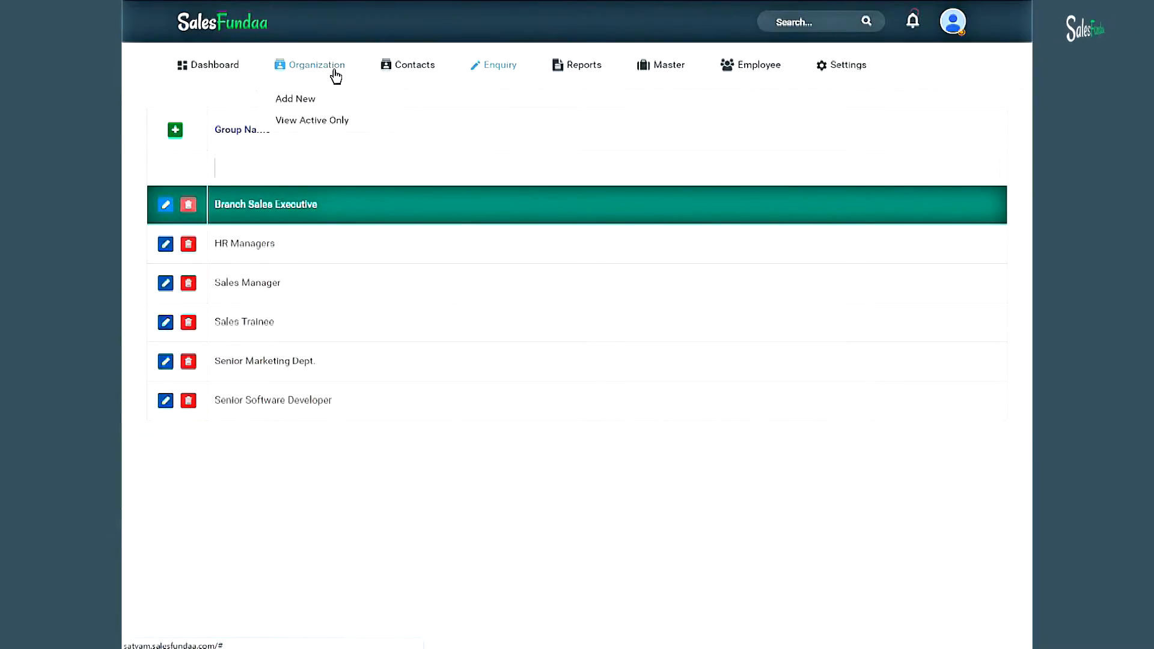
{"action": "left_click", "coordinate": [327, 106]}
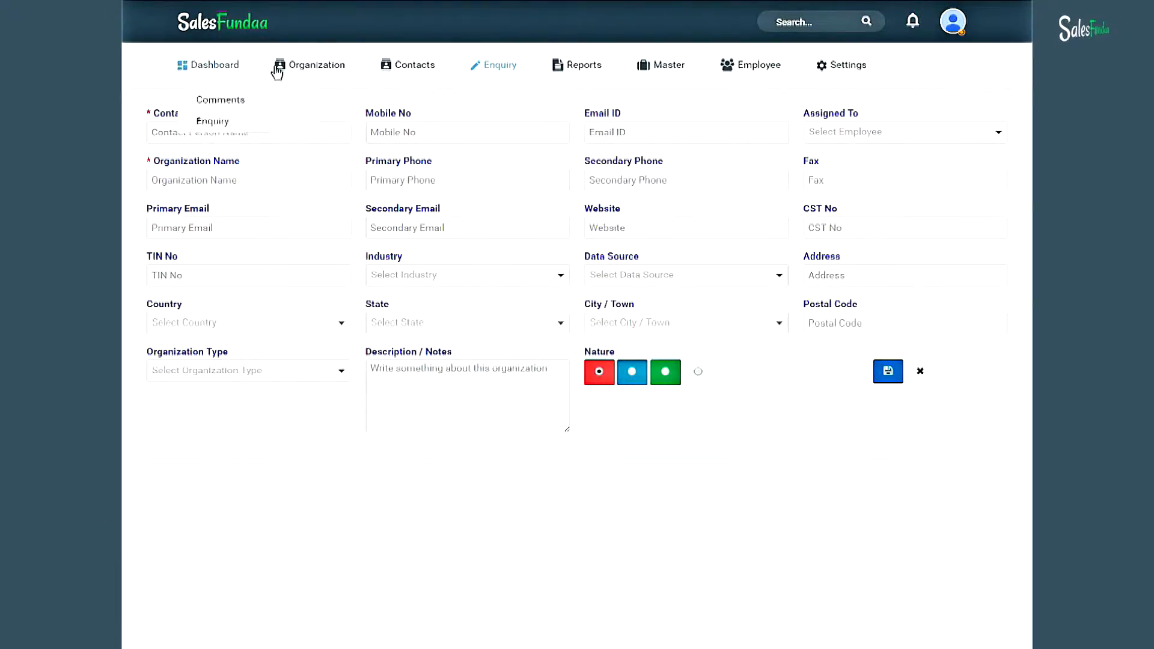
- Show only active organizations and tick the Durable Plastics row
{"action": "mouse_move", "coordinate": [279, 70]}
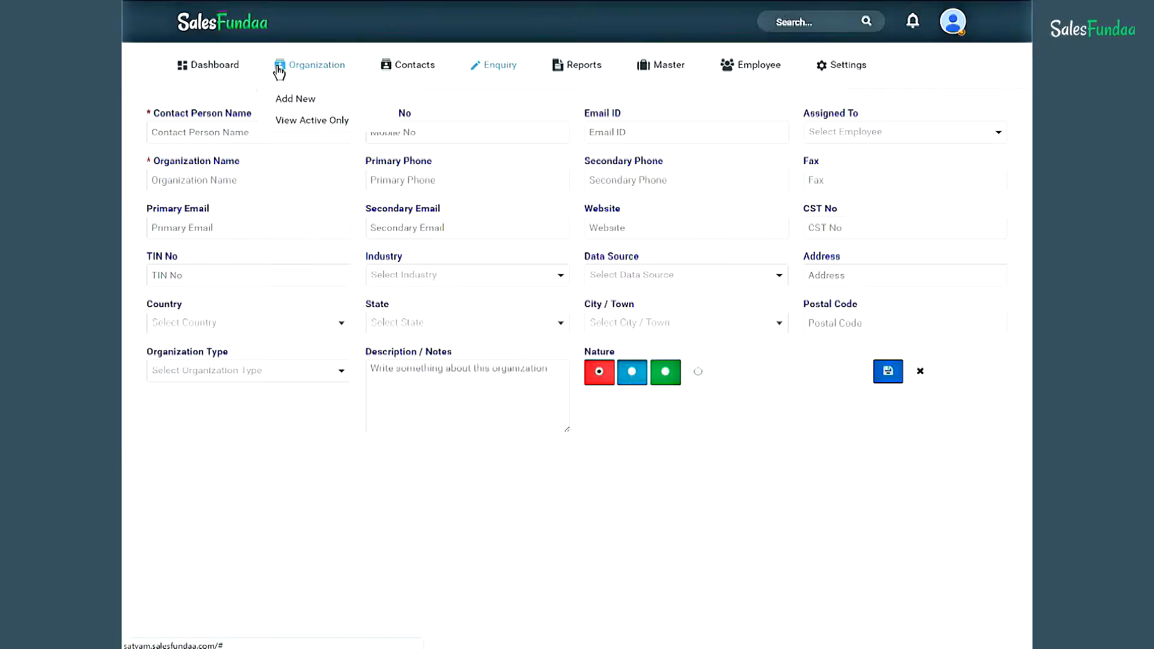
{"action": "left_click", "coordinate": [334, 126]}
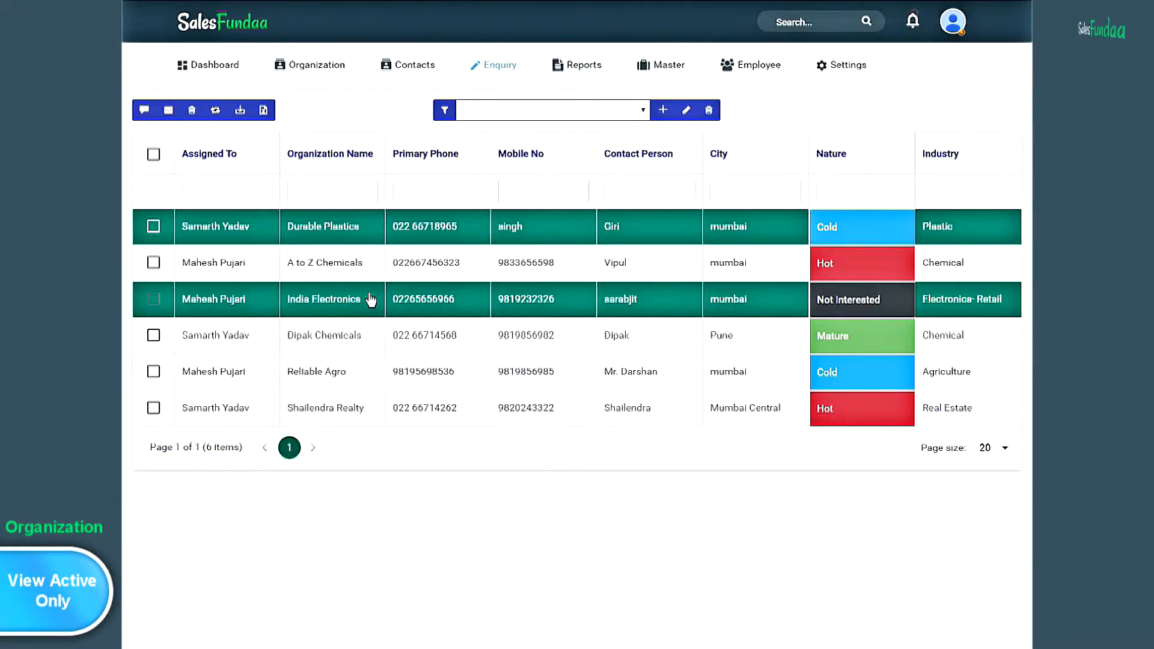
{"action": "left_click", "coordinate": [153, 226]}
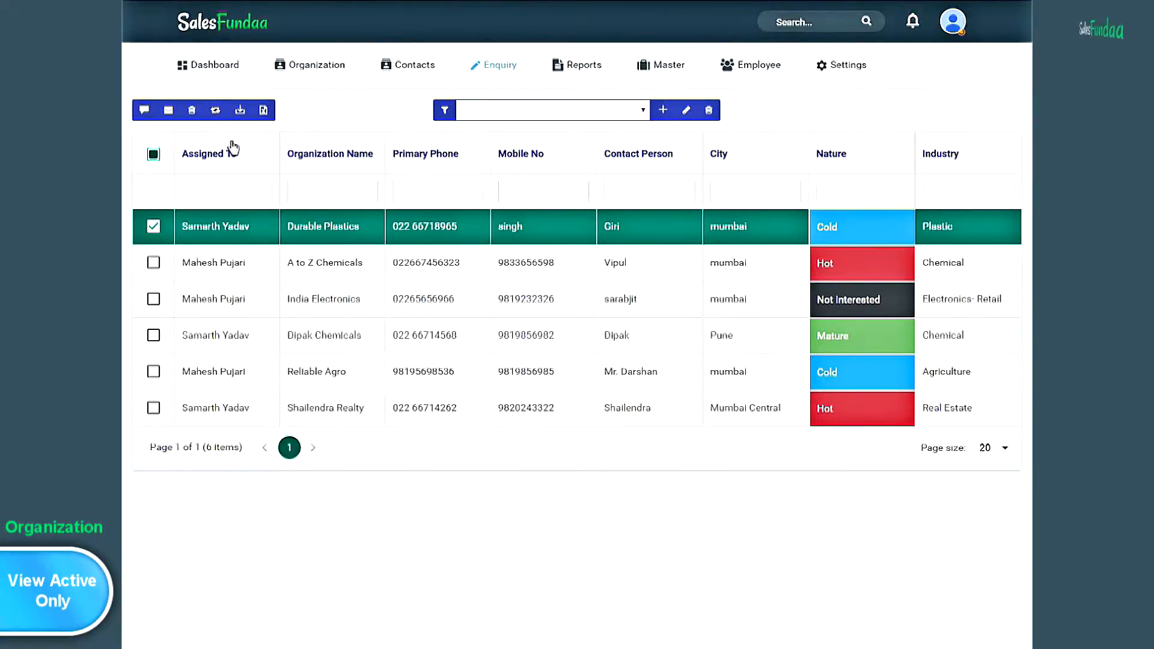
{"action": "left_click", "coordinate": [215, 112]}
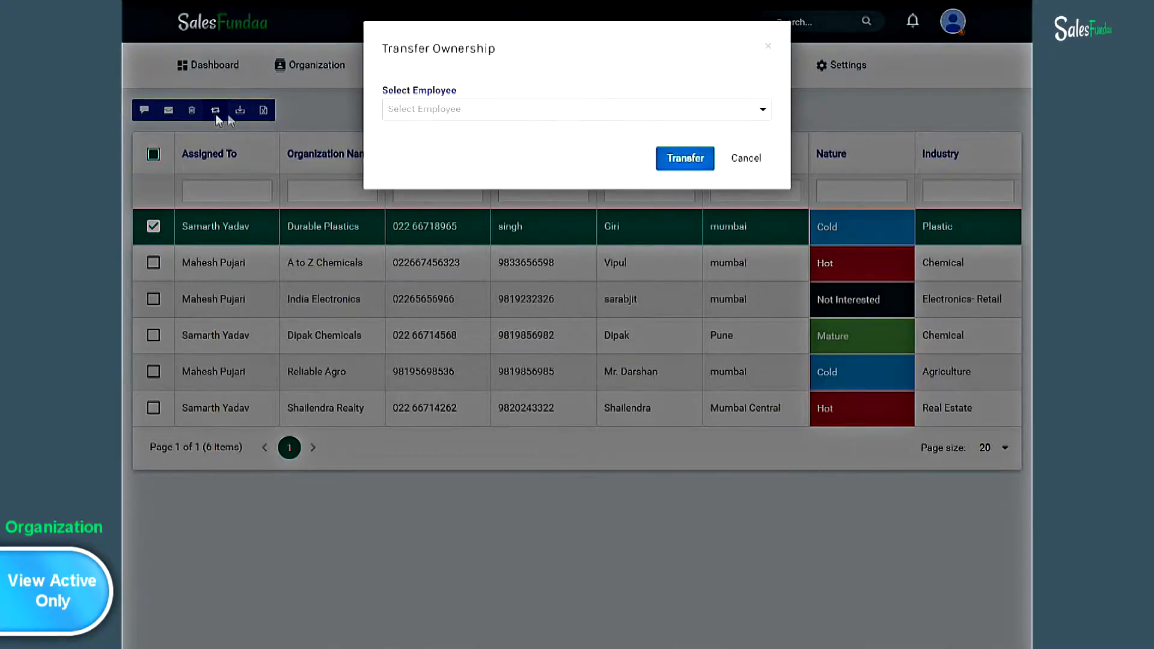
{"action": "left_click", "coordinate": [762, 111]}
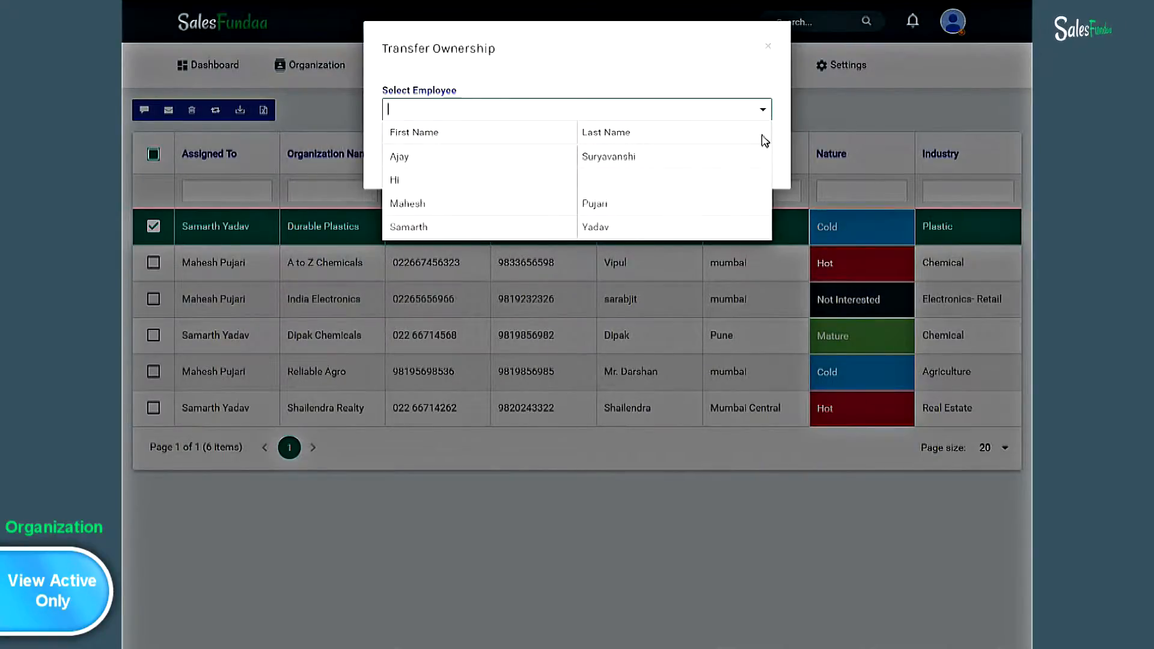
{"action": "left_click", "coordinate": [768, 46]}
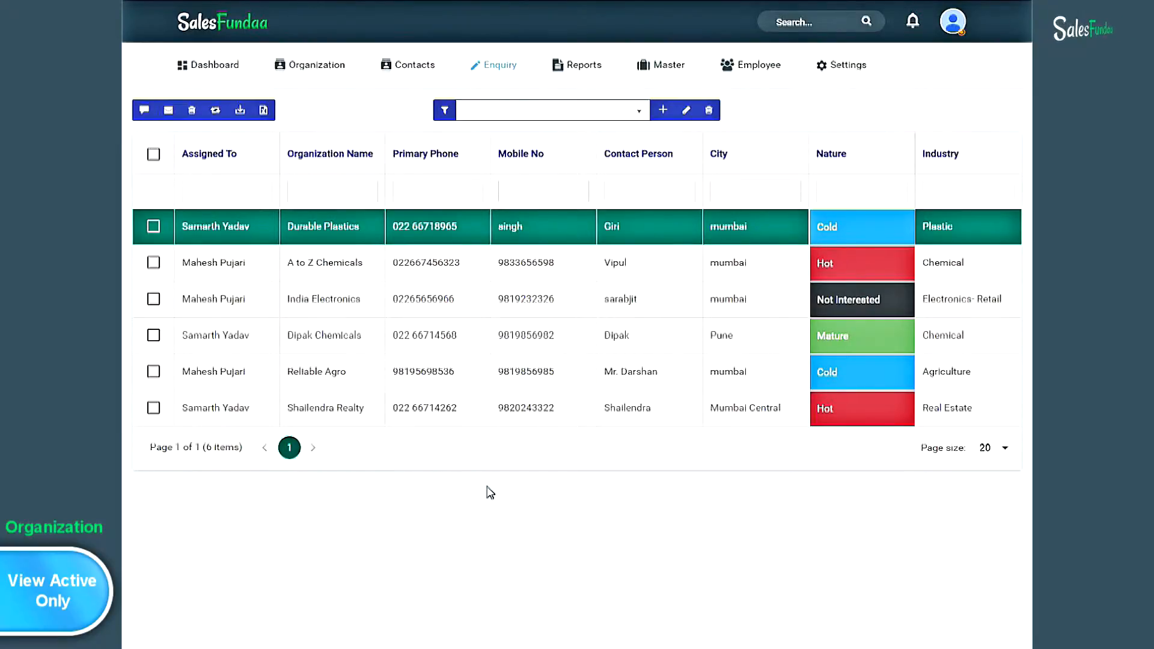
- Filter organizations by Nature 'hot', then by Industry 'chemical', leaving the two chemical firms
{"action": "left_click", "coordinate": [852, 190]}
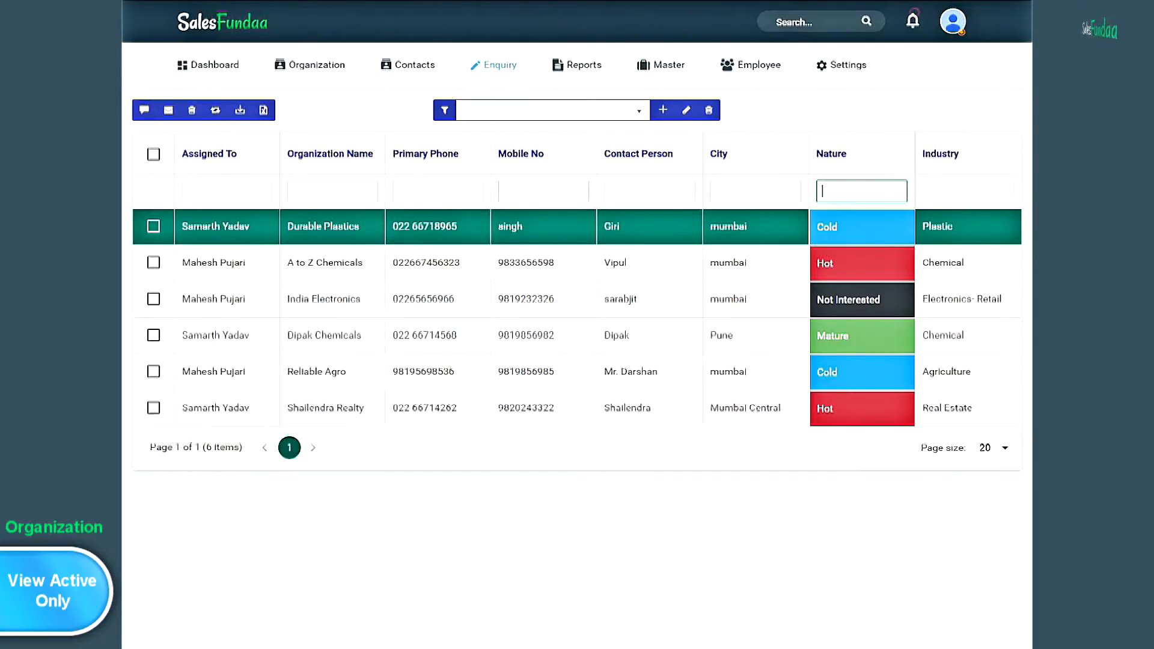
{"action": "type", "text": "hot"}
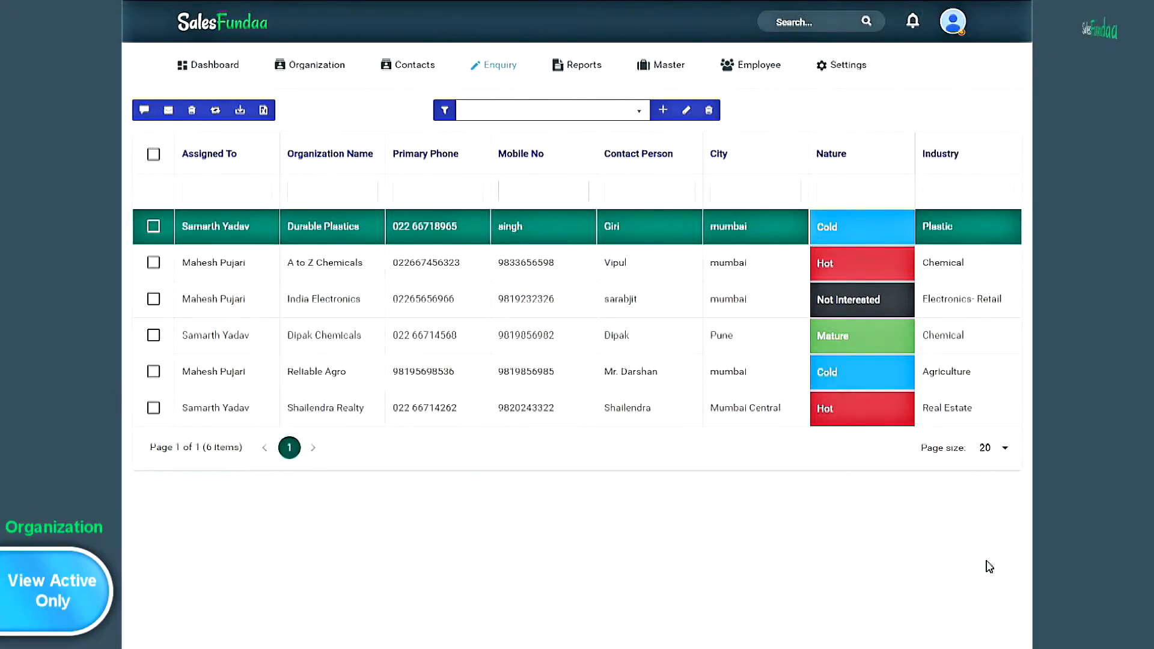
{"action": "left_click", "coordinate": [968, 194]}
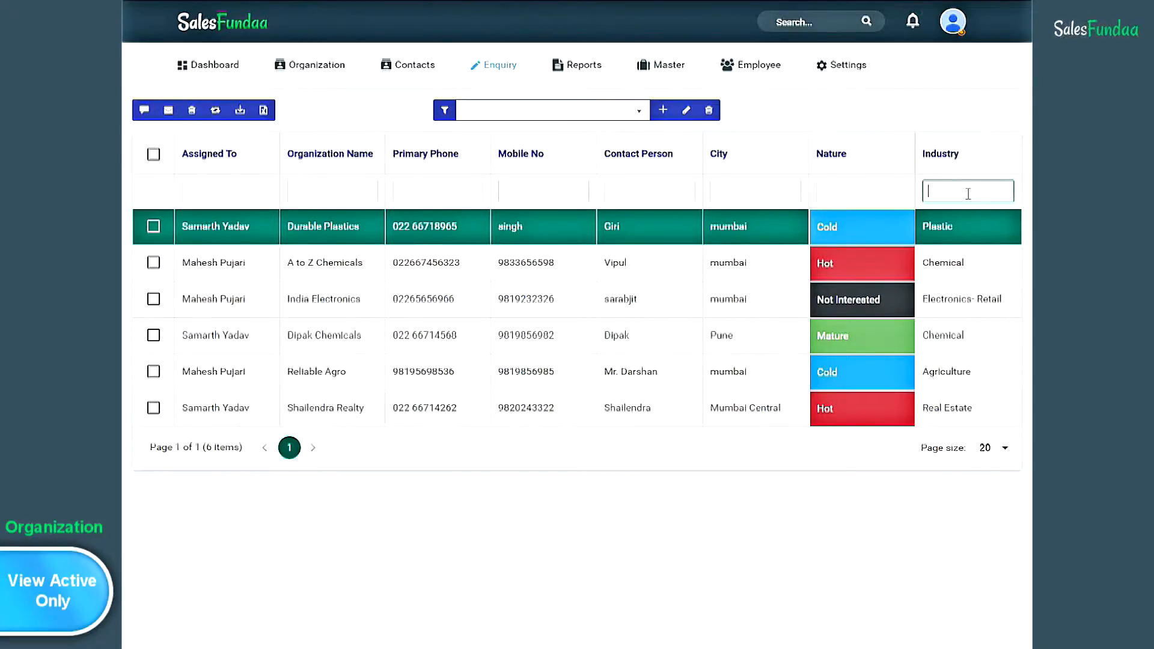
{"action": "type", "text": "chemical"}
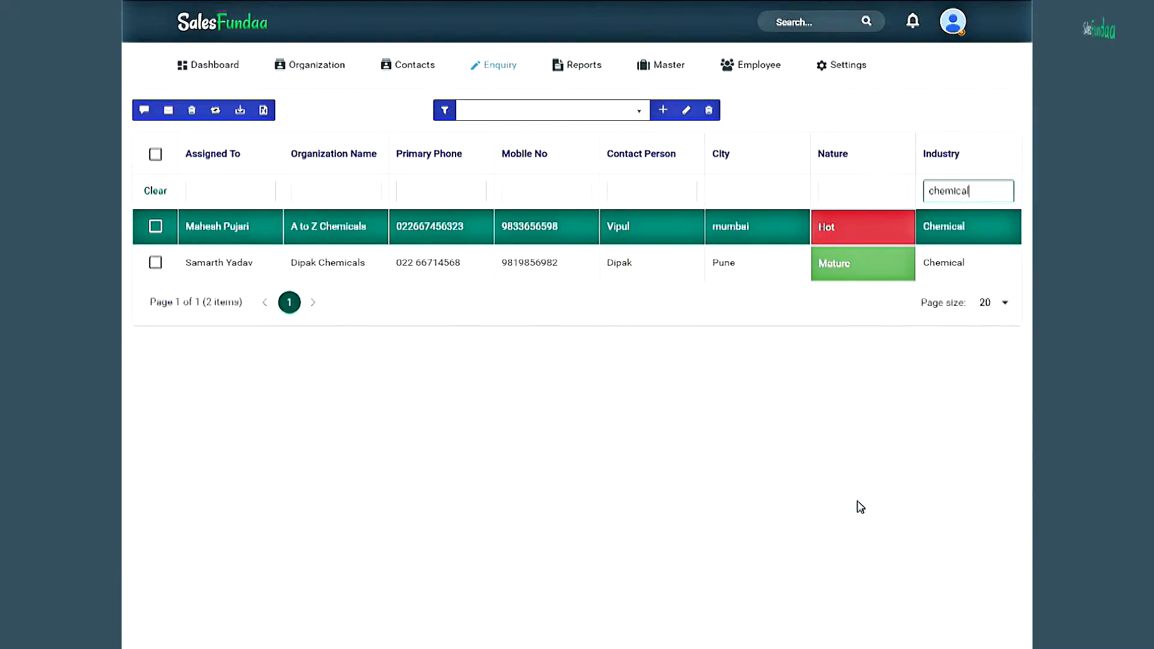
{"action": "mouse_move", "coordinate": [425, 72]}
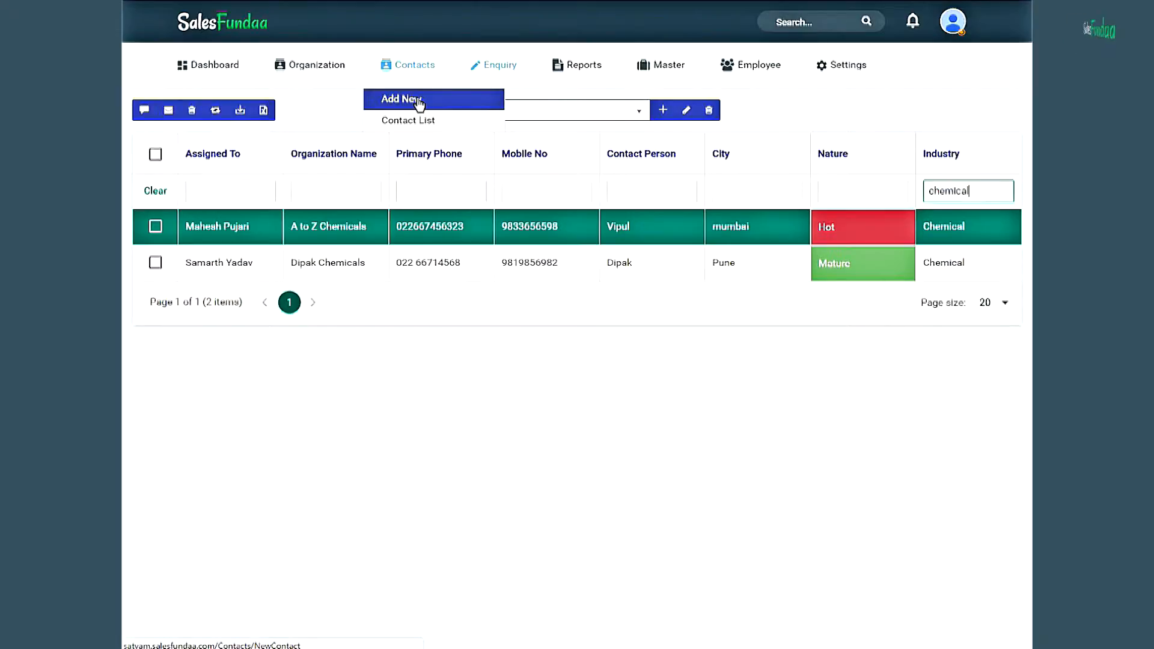
- Start a new contact for A to Z Chemicals with the contact's full name and mobile number
{"action": "left_click", "coordinate": [419, 101]}
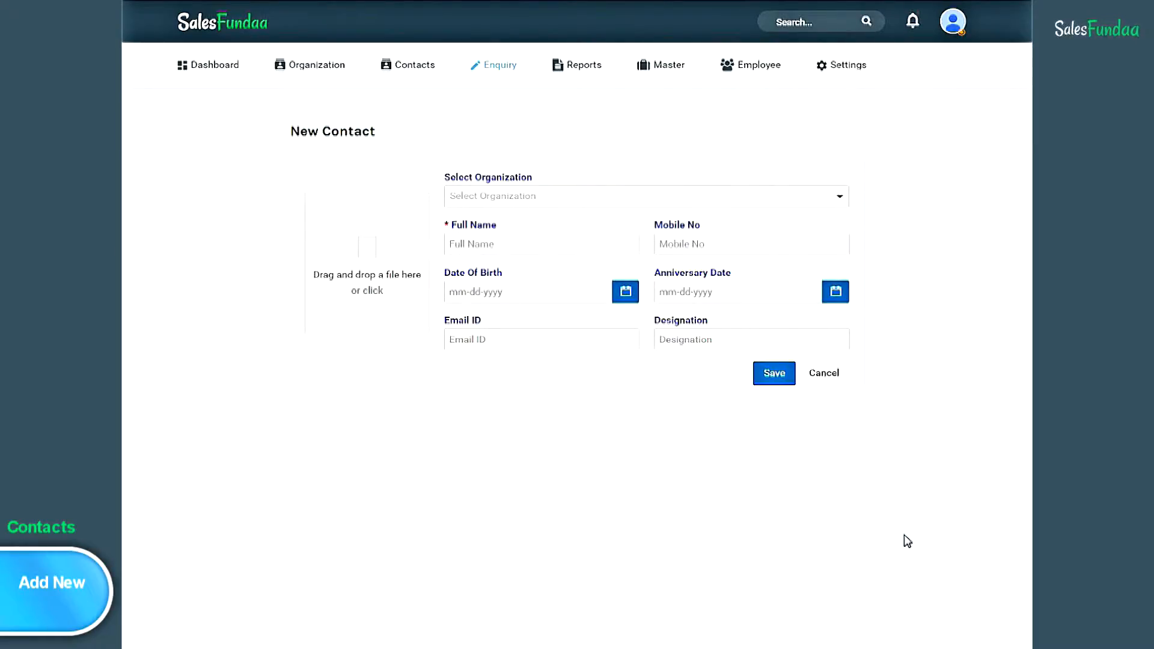
{"action": "left_click", "coordinate": [841, 196]}
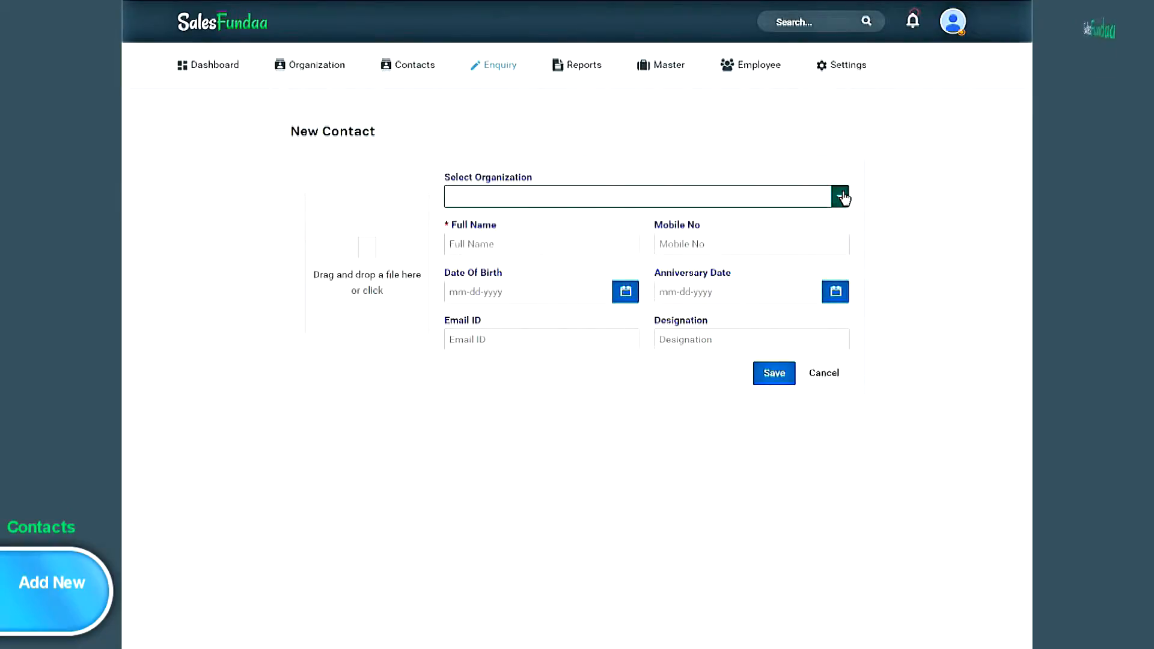
{"action": "left_click", "coordinate": [690, 196]}
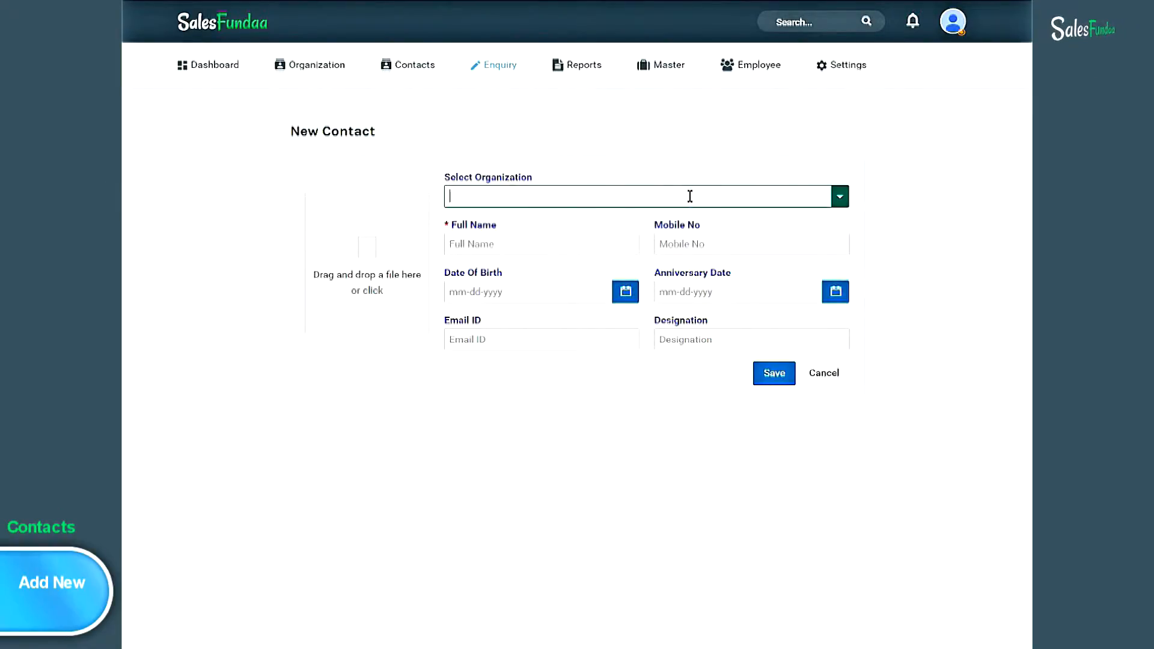
{"action": "type", "text": "a to z"}
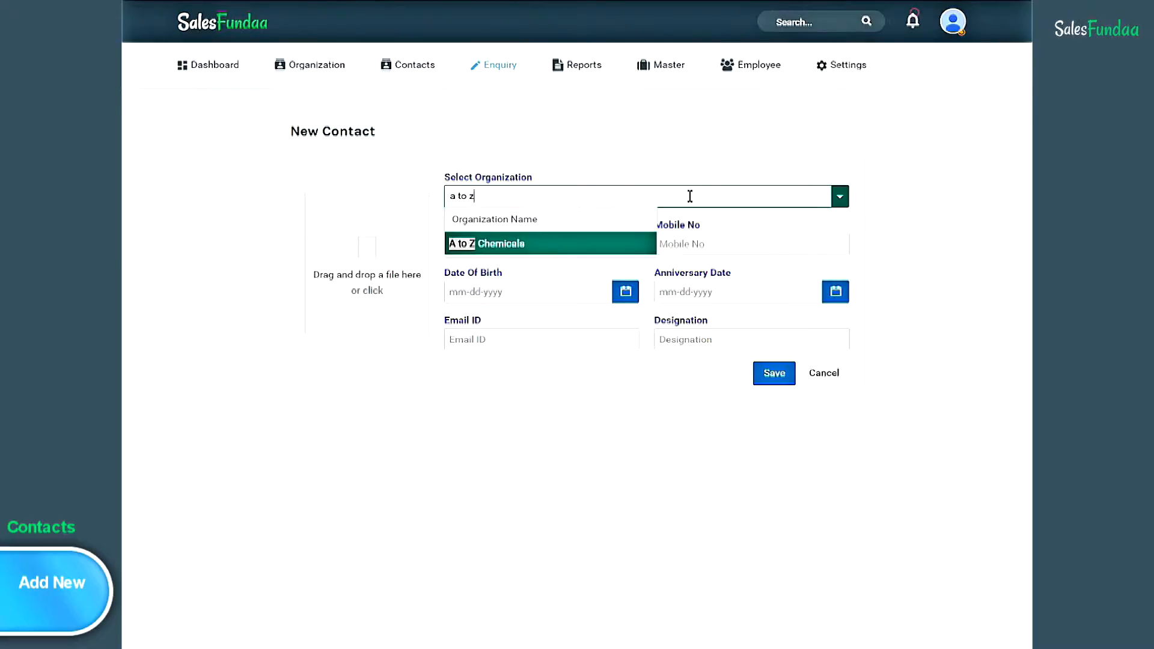
{"action": "left_click", "coordinate": [625, 238]}
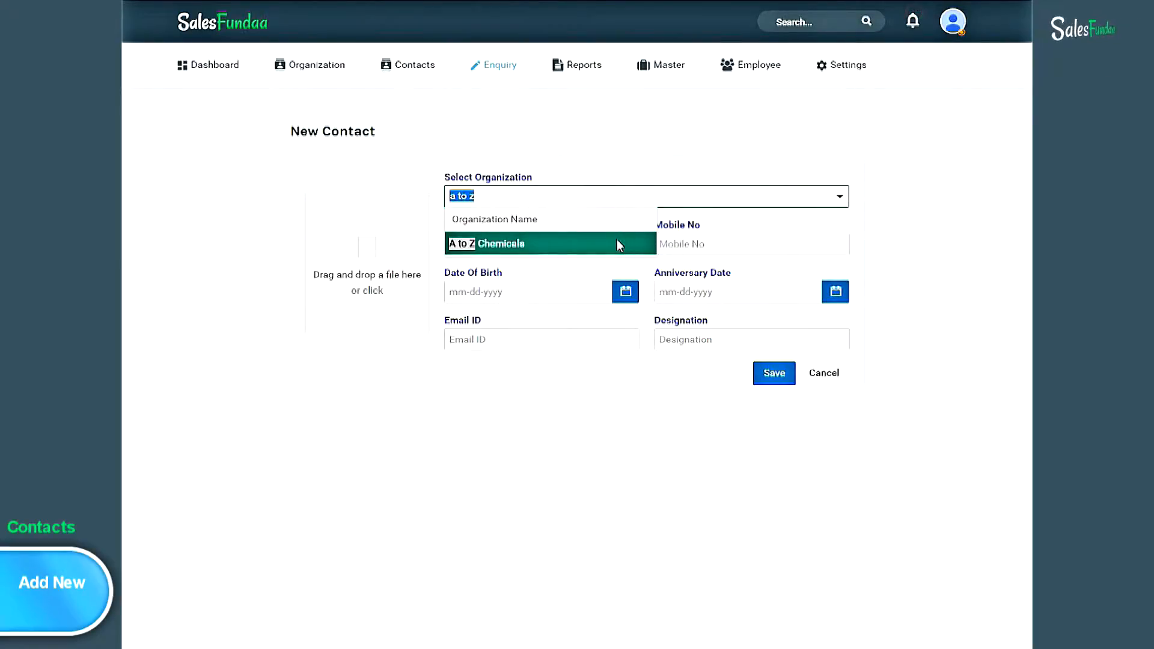
{"action": "left_click", "coordinate": [502, 244]}
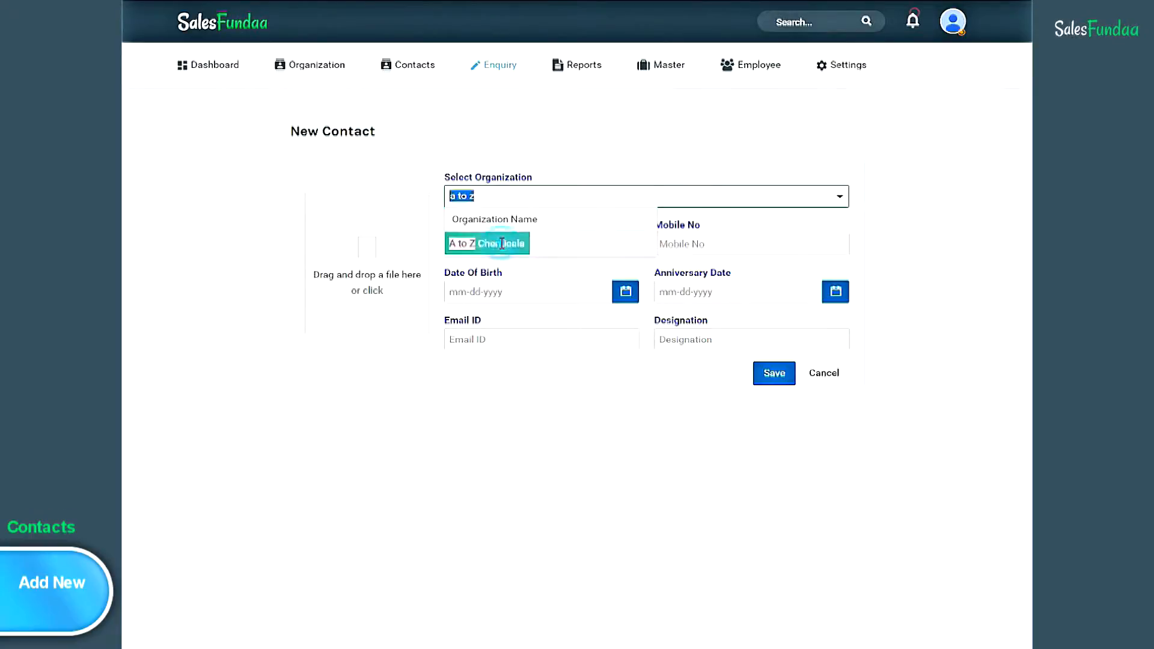
{"action": "left_click", "coordinate": [502, 245]}
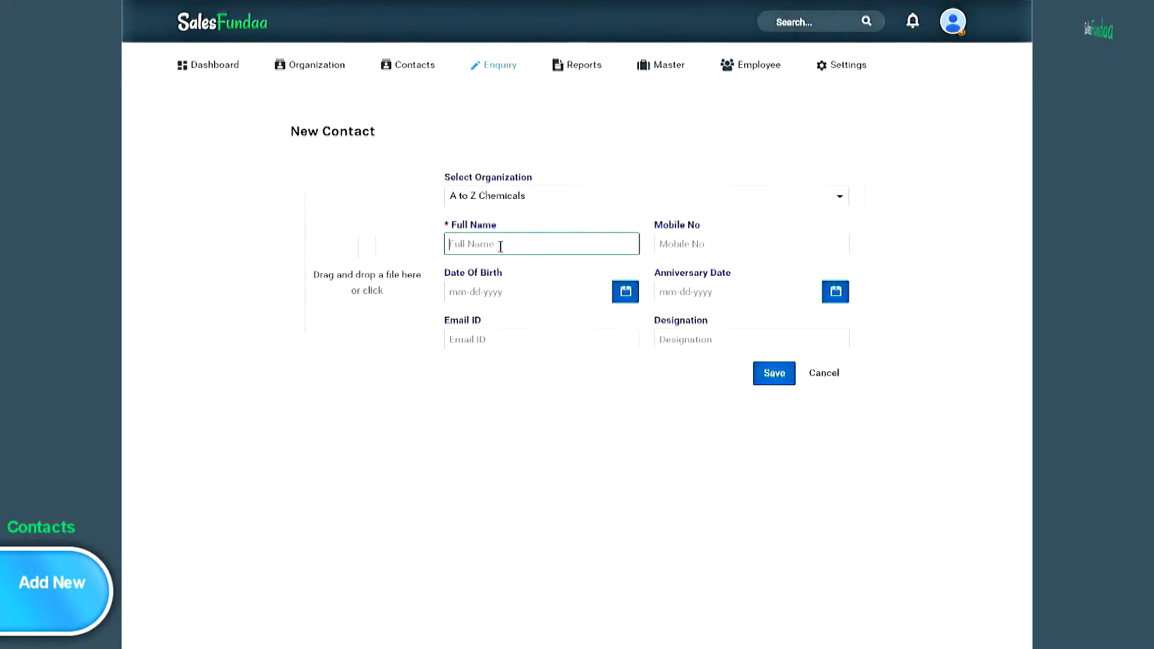
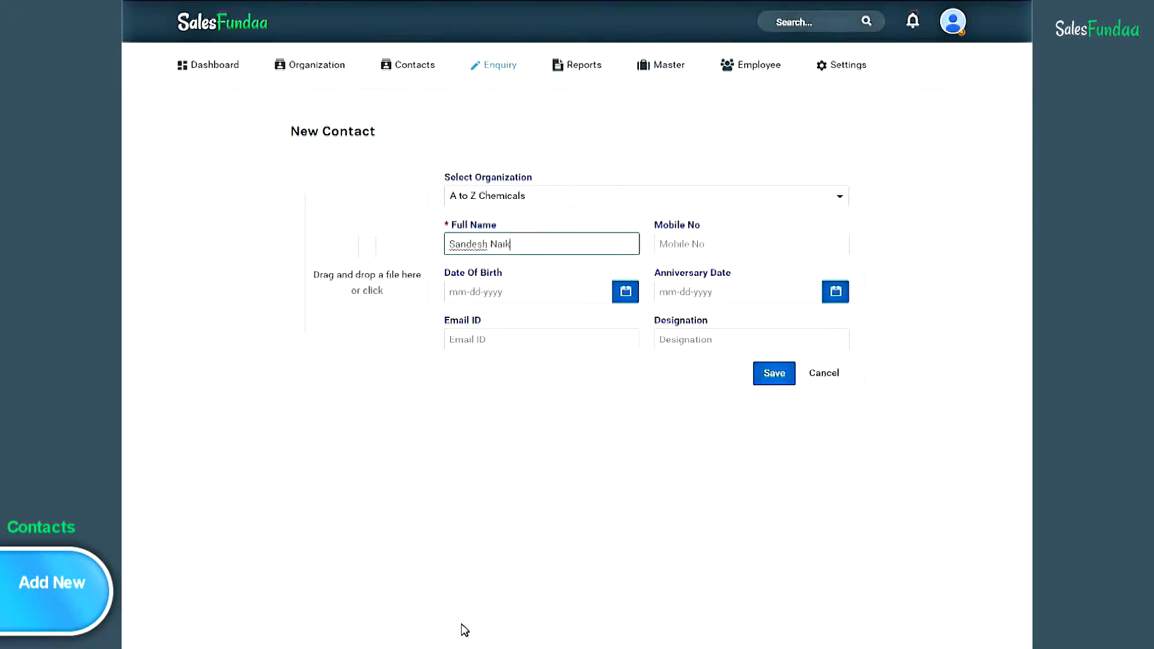
{"action": "left_click", "coordinate": [730, 245]}
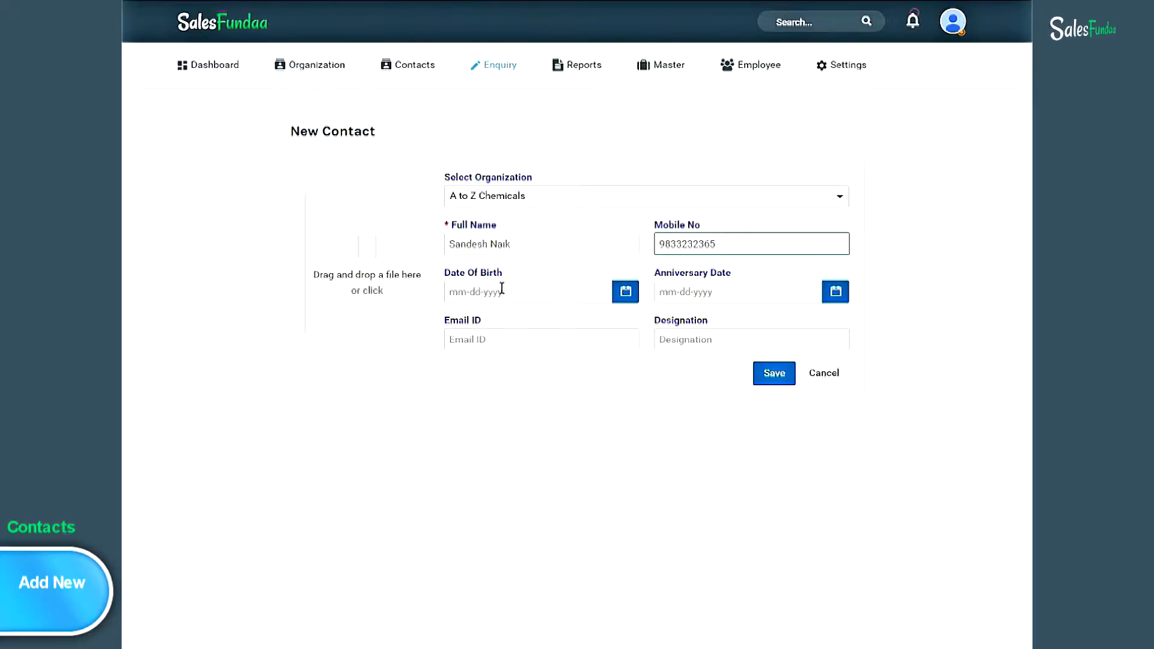
- Set the date of birth to day 14 of 1990 and the anniversary to 06-01-2015
{"action": "left_click", "coordinate": [504, 291]}
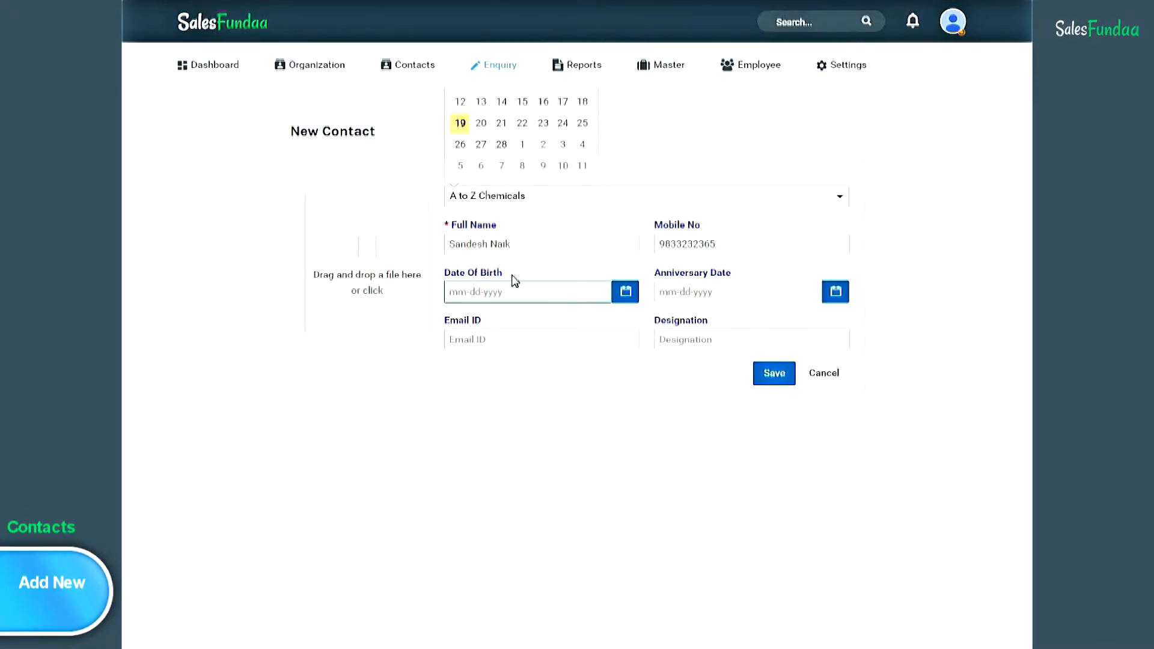
{"action": "left_click", "coordinate": [625, 292]}
{"action": "left_click", "coordinate": [519, 291]}
{"action": "left_click", "coordinate": [501, 102]}
{"action": "left_click", "coordinate": [507, 294]}
{"action": "key", "text": "BackSpace"}
{"action": "key", "text": "BackSpace"}
{"action": "key", "text": "BackSpace"}
{"action": "key", "text": "BackSpace"}
{"action": "type", "text": "1990"}
{"action": "left_click", "coordinate": [714, 293]}
{"action": "left_click", "coordinate": [474, 85]}
{"action": "left_click", "coordinate": [735, 292]}
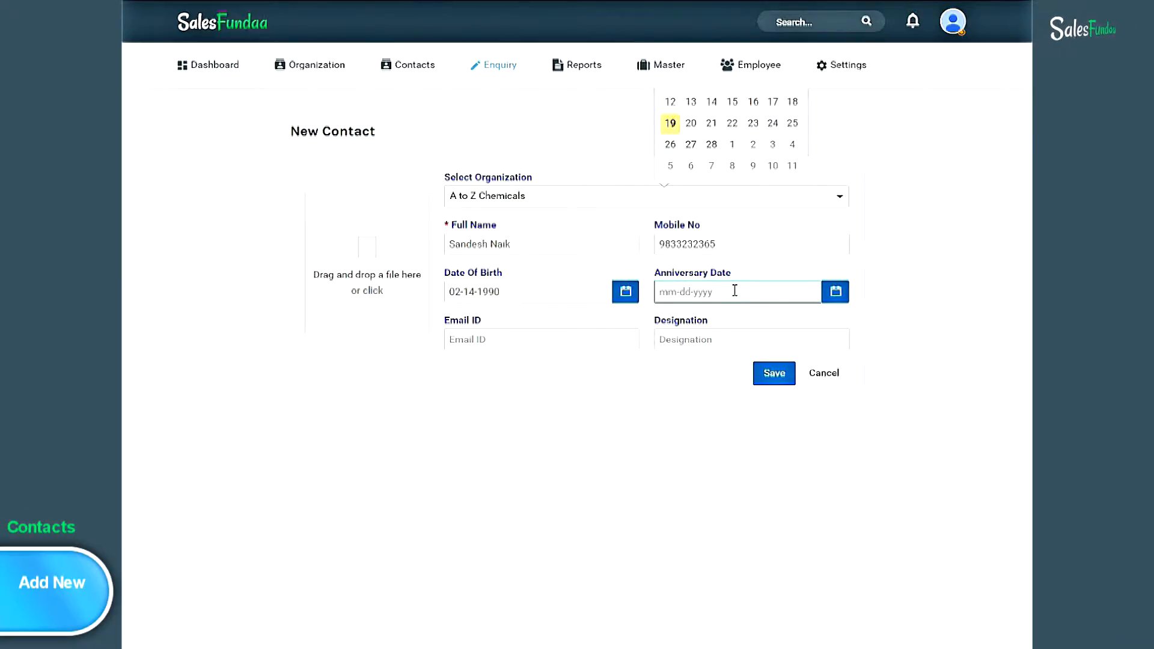
{"action": "type", "text": "06"}
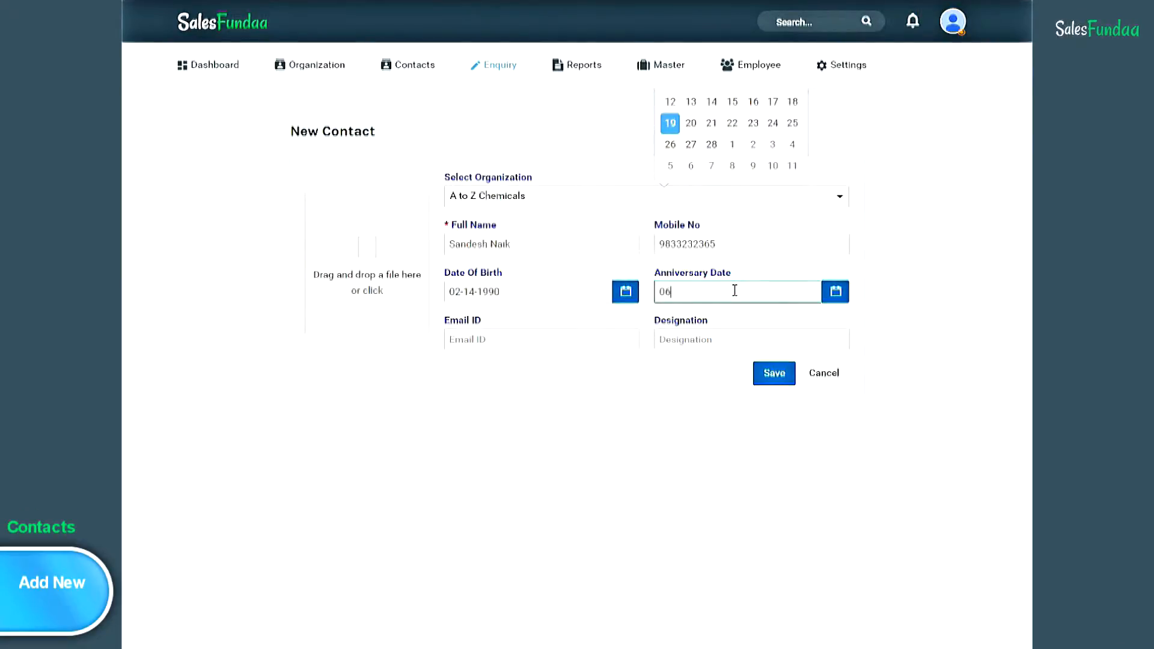
{"action": "type", "text": "-01-2015"}
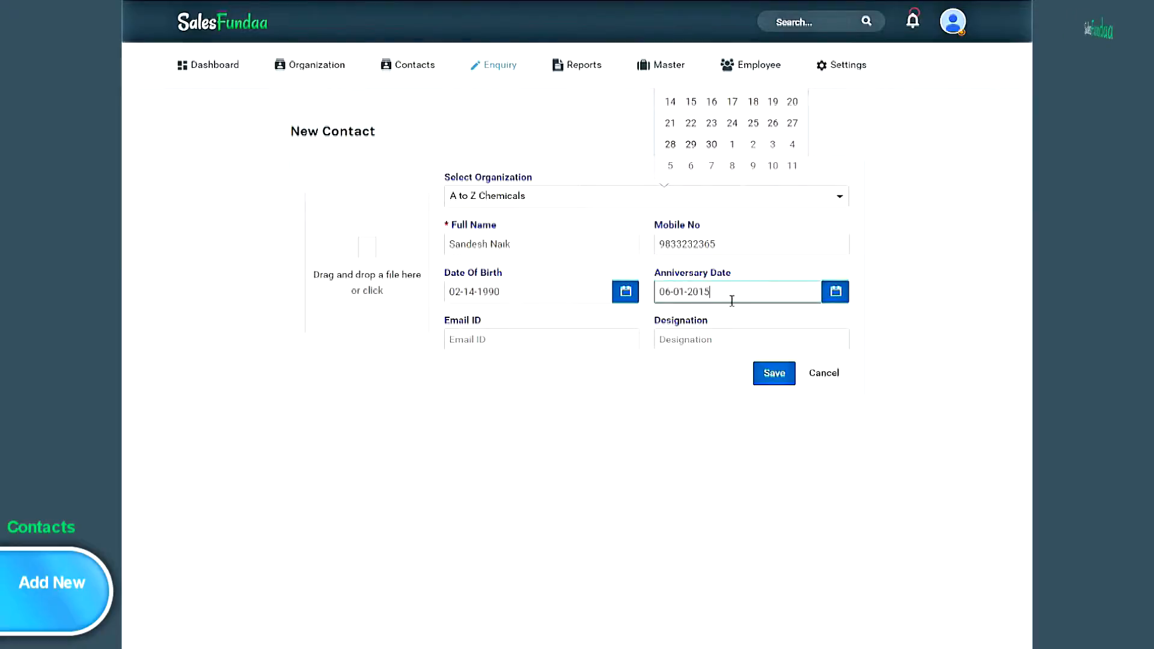
- Enter the contact's e-mail, set designation Marketing Head, and save the contact
{"action": "left_click", "coordinate": [541, 345]}
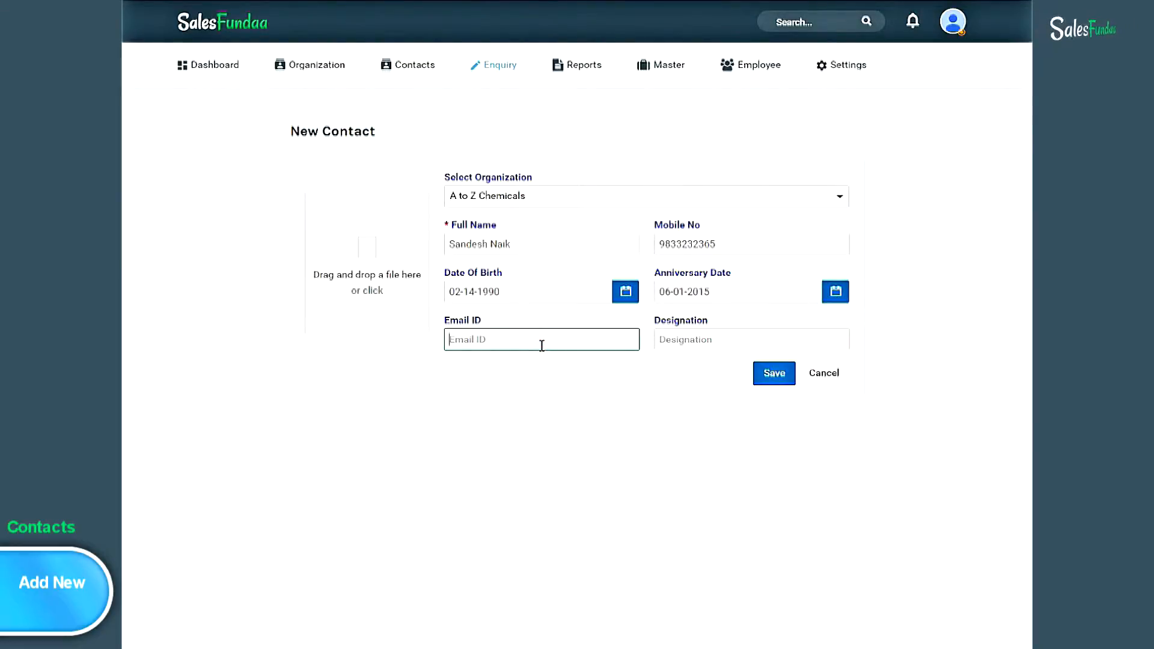
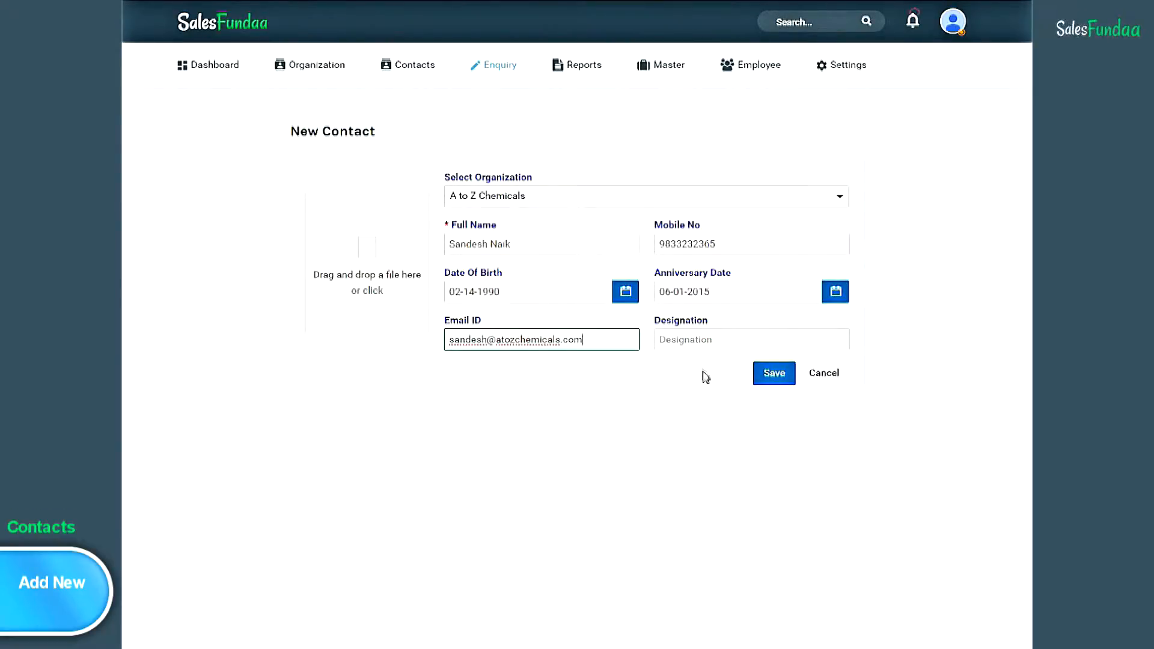
{"action": "left_click", "coordinate": [705, 337]}
{"action": "type", "text": "Marketing Head"}
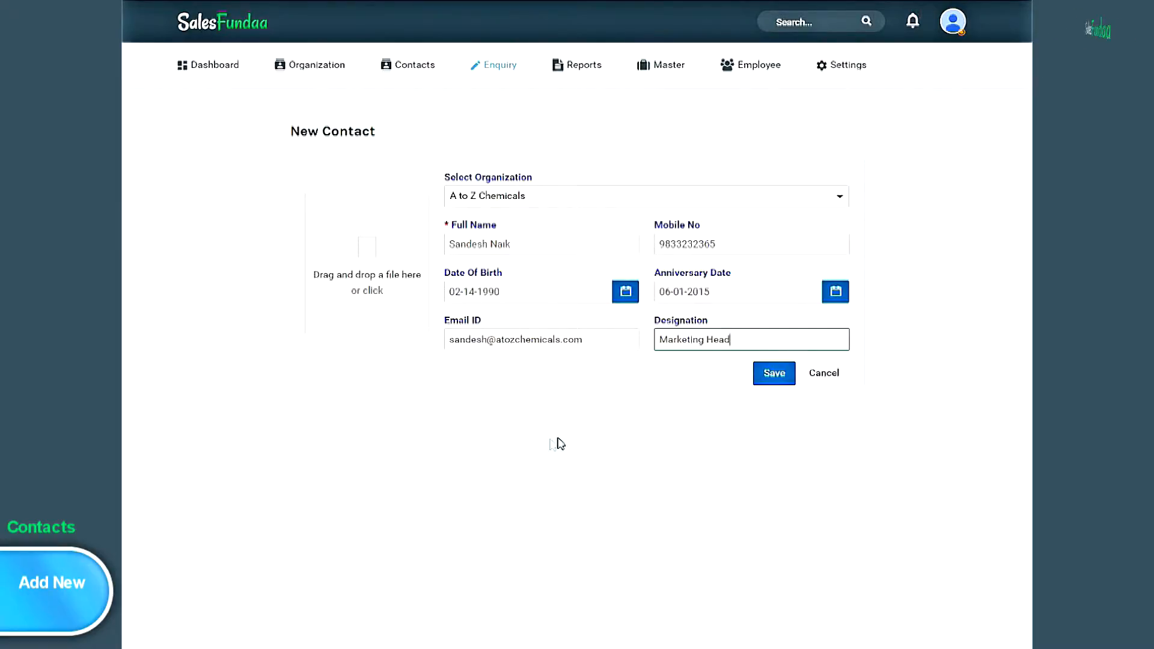
{"action": "left_click", "coordinate": [780, 378]}
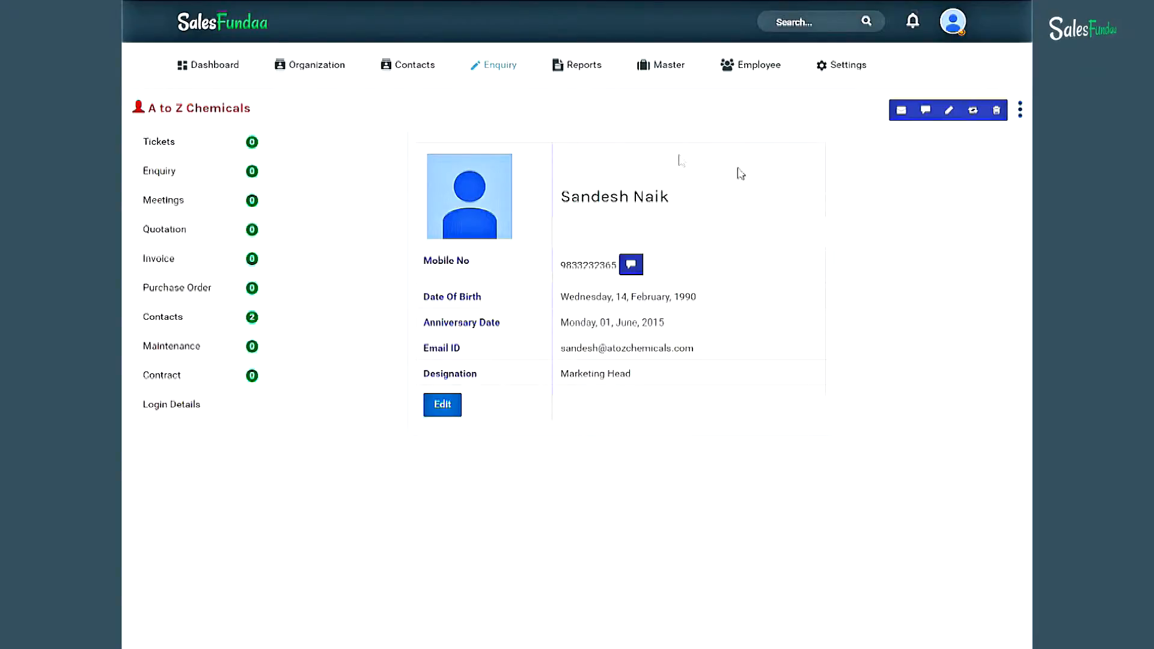
- Bring up the Contacts menu from the saved contact's details page
{"action": "left_click", "coordinate": [394, 66]}
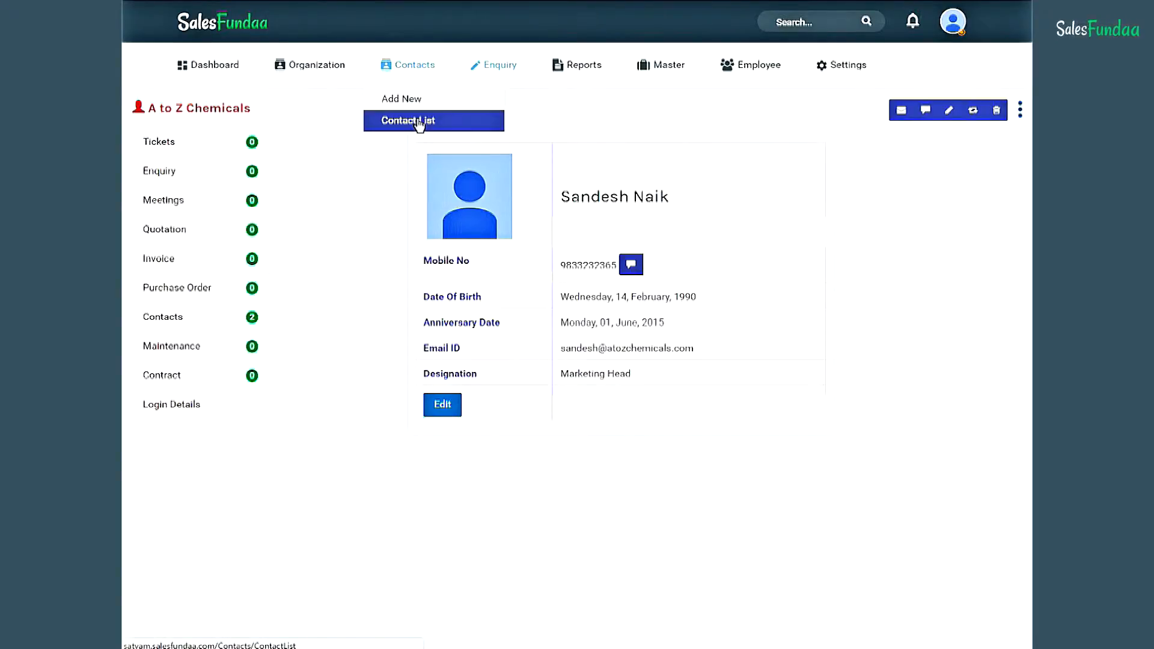
{"action": "left_click", "coordinate": [438, 120]}
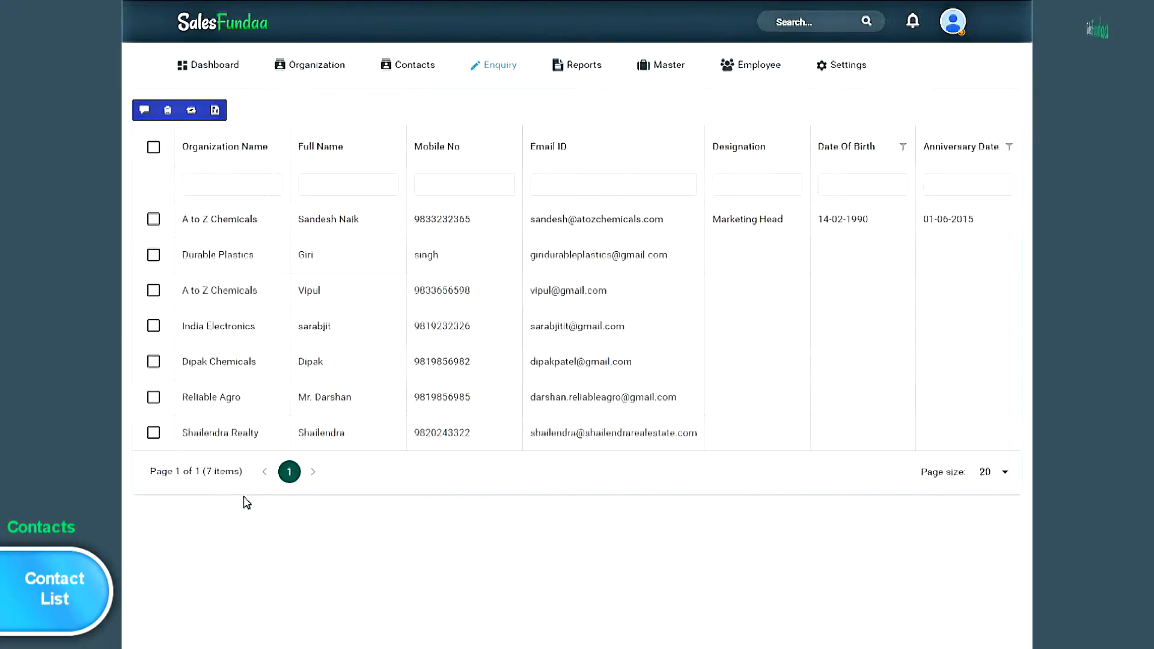
{"action": "left_click", "coordinate": [154, 219]}
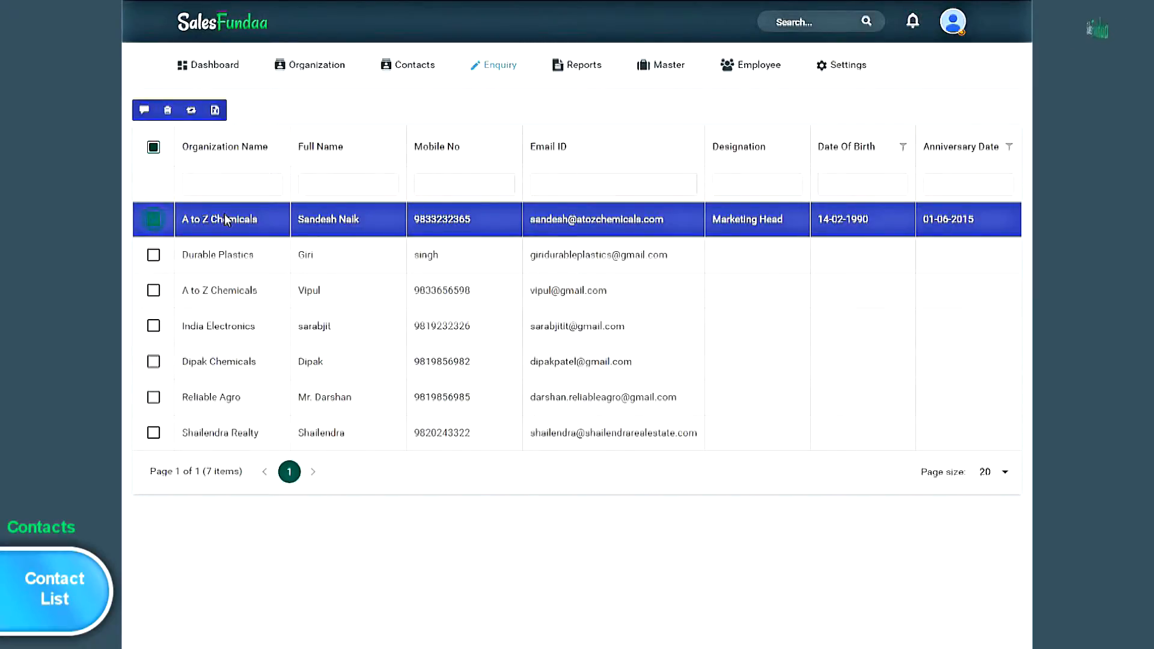
{"action": "left_click", "coordinate": [227, 218]}
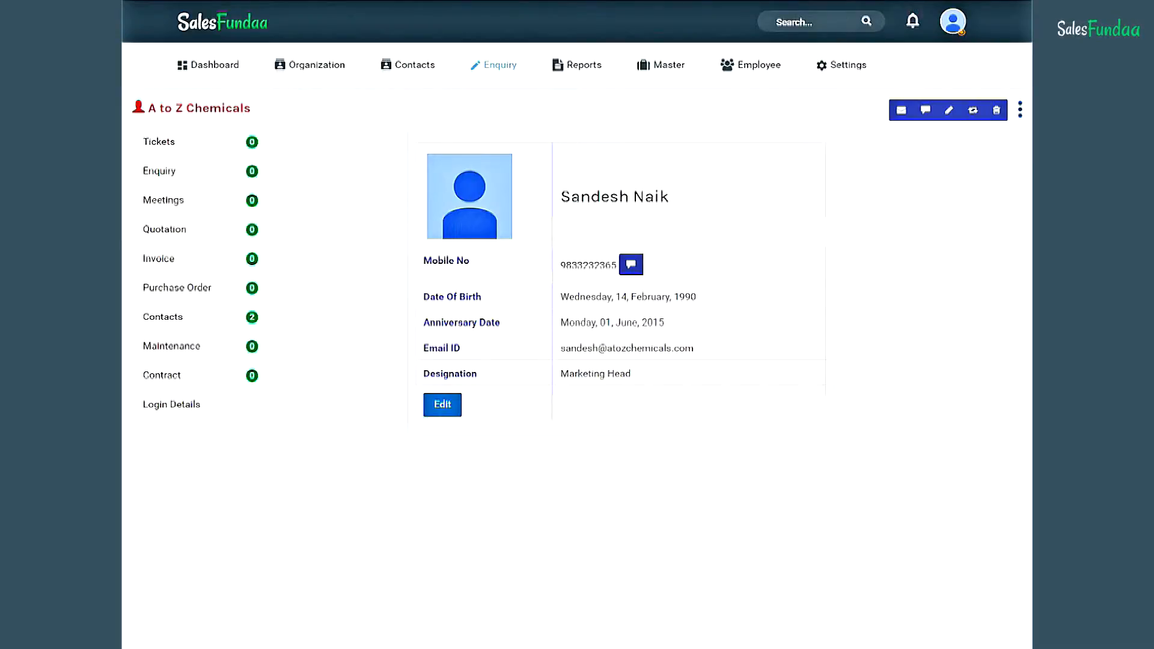
- Choose Add New from the Enquiry menu
{"action": "left_click", "coordinate": [500, 68]}
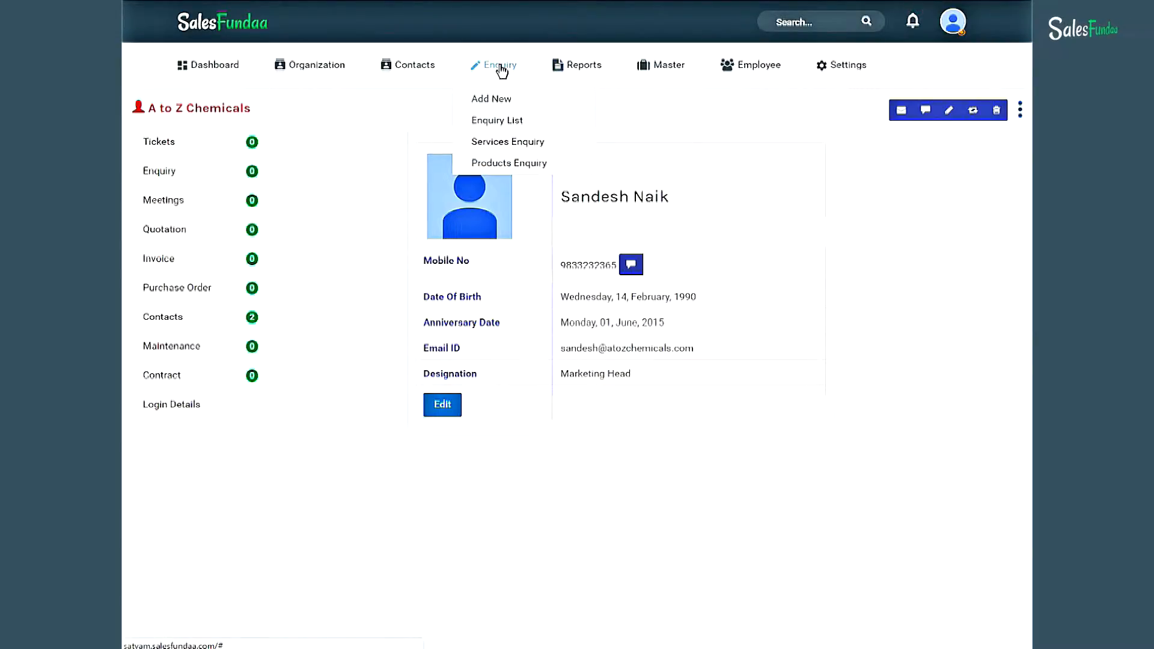
{"action": "left_click", "coordinate": [520, 107]}
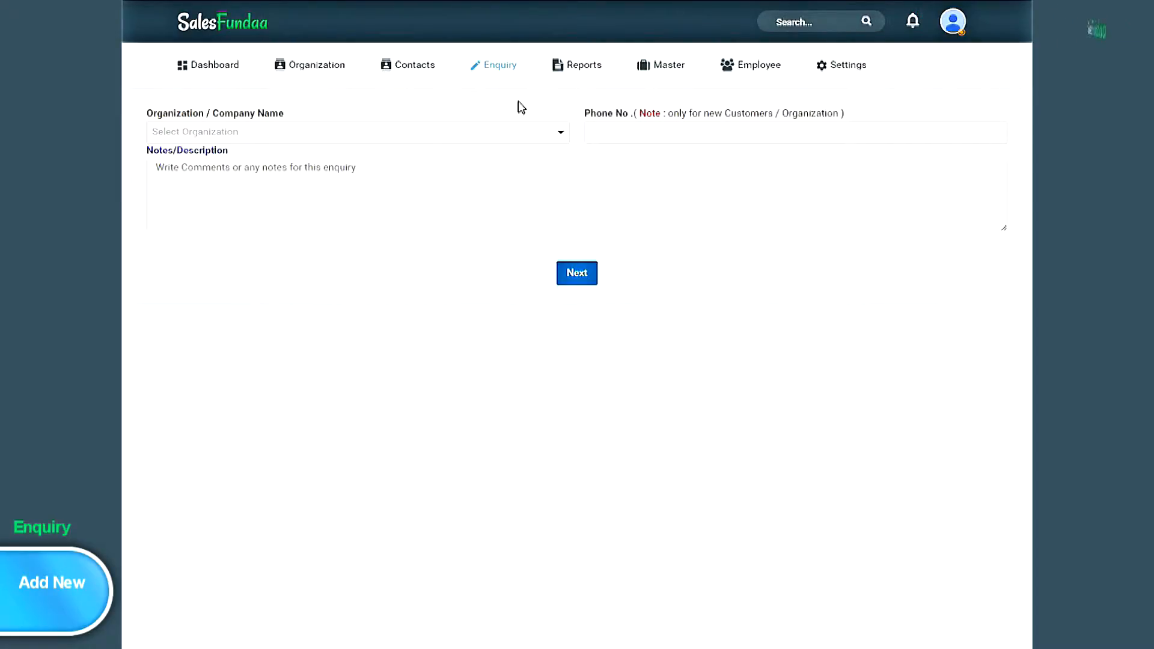
- Create an enquiry for A to Z Chemicals with its phone number and continue
{"action": "left_click", "coordinate": [561, 139]}
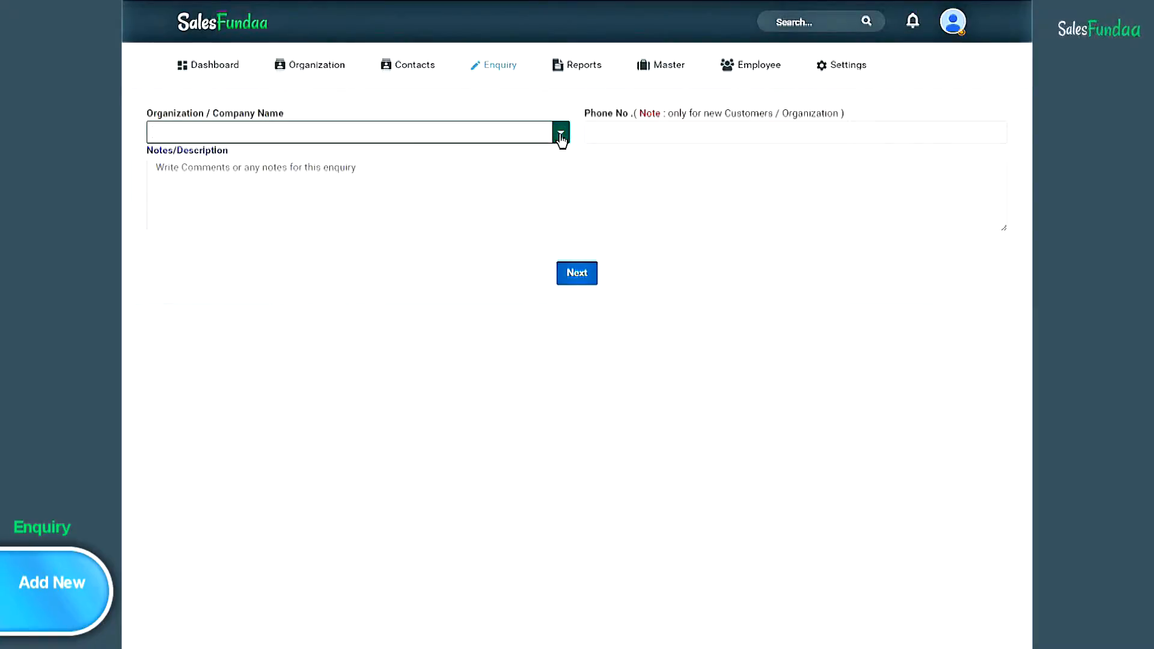
{"action": "type", "text": "a to"}
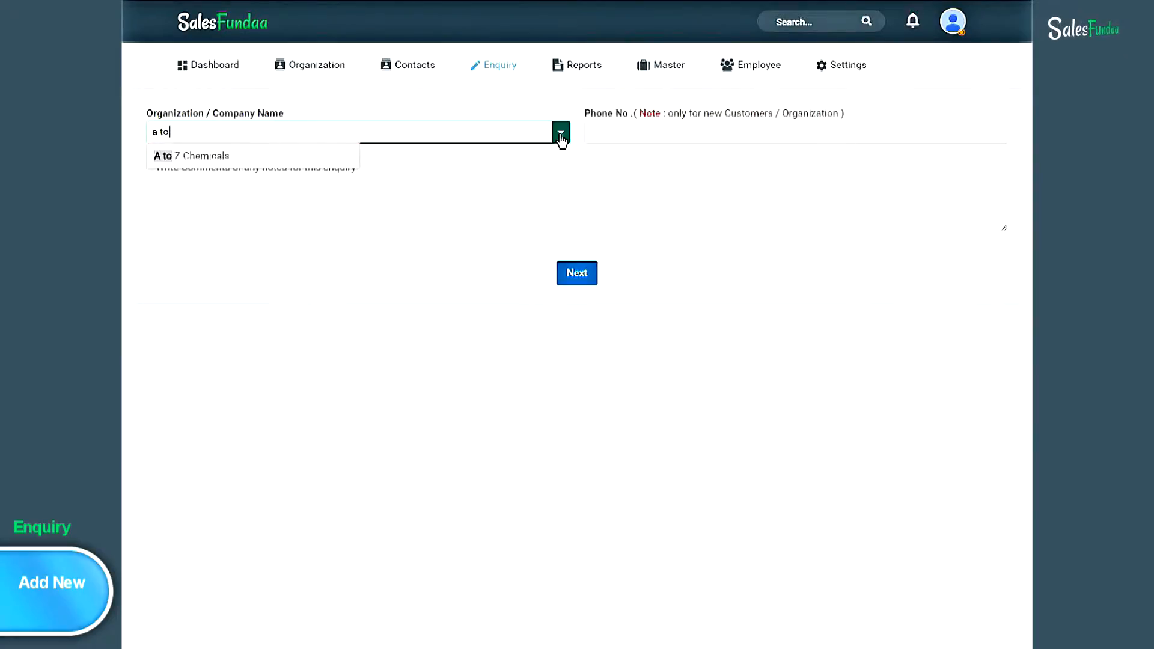
{"action": "left_click", "coordinate": [304, 157]}
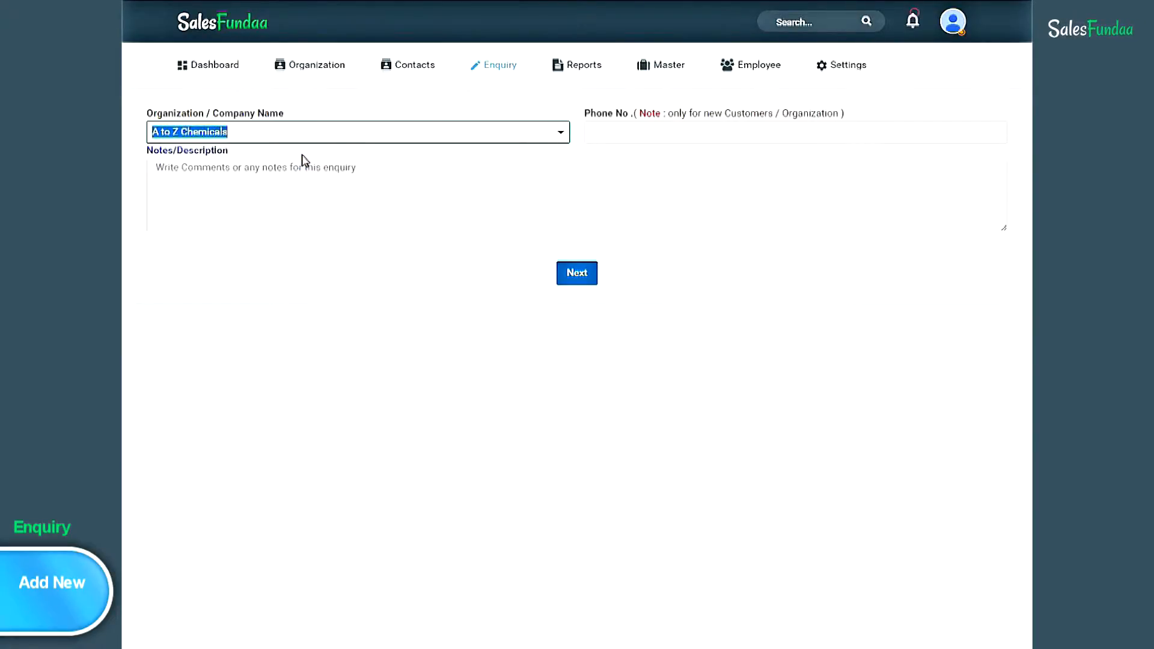
{"action": "left_click", "coordinate": [604, 130]}
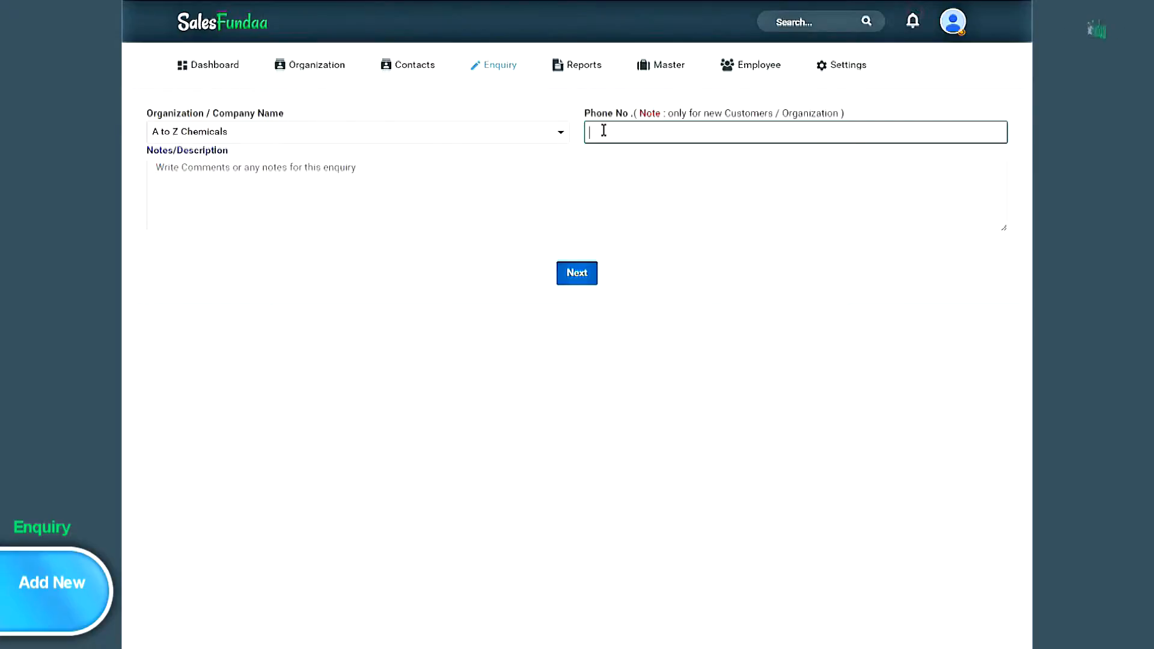
{"action": "left_click", "coordinate": [205, 181]}
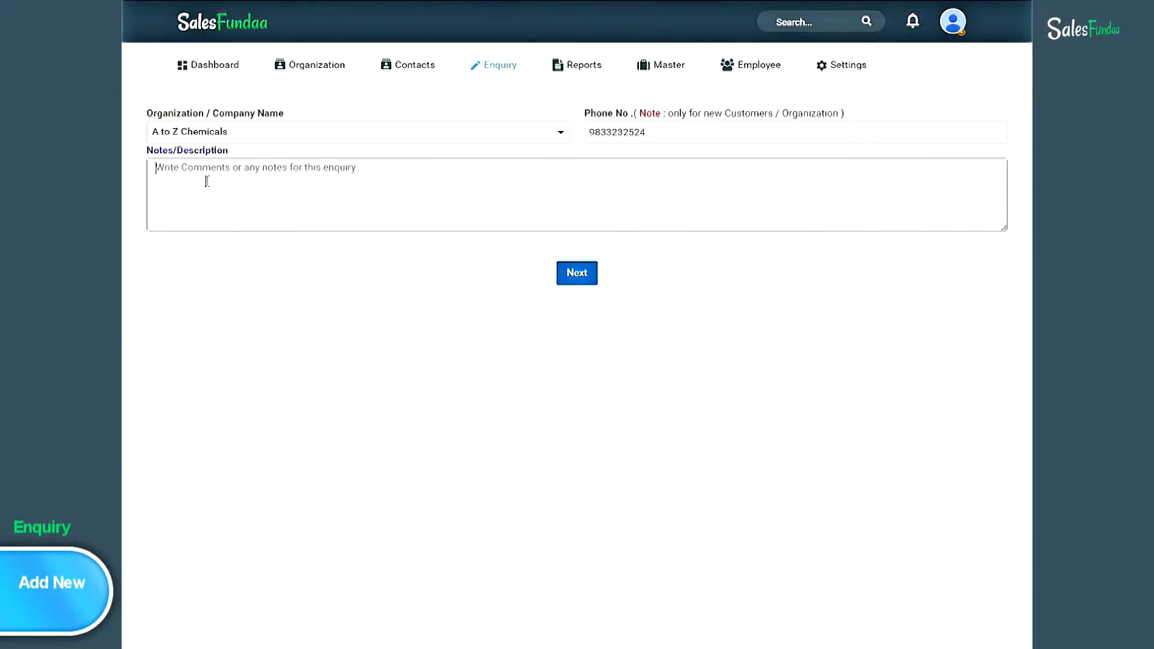
{"action": "left_click", "coordinate": [582, 275]}
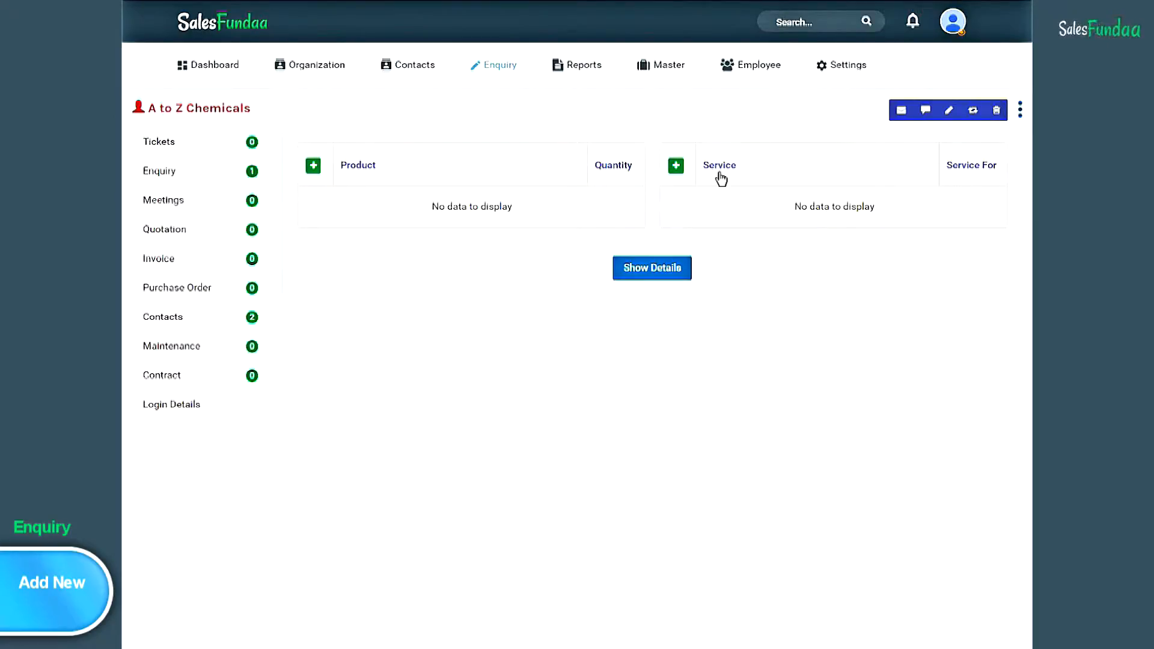
- Add the service AC Maintenance with quantity 6 and unit Year, and save it
{"action": "left_click", "coordinate": [676, 171]}
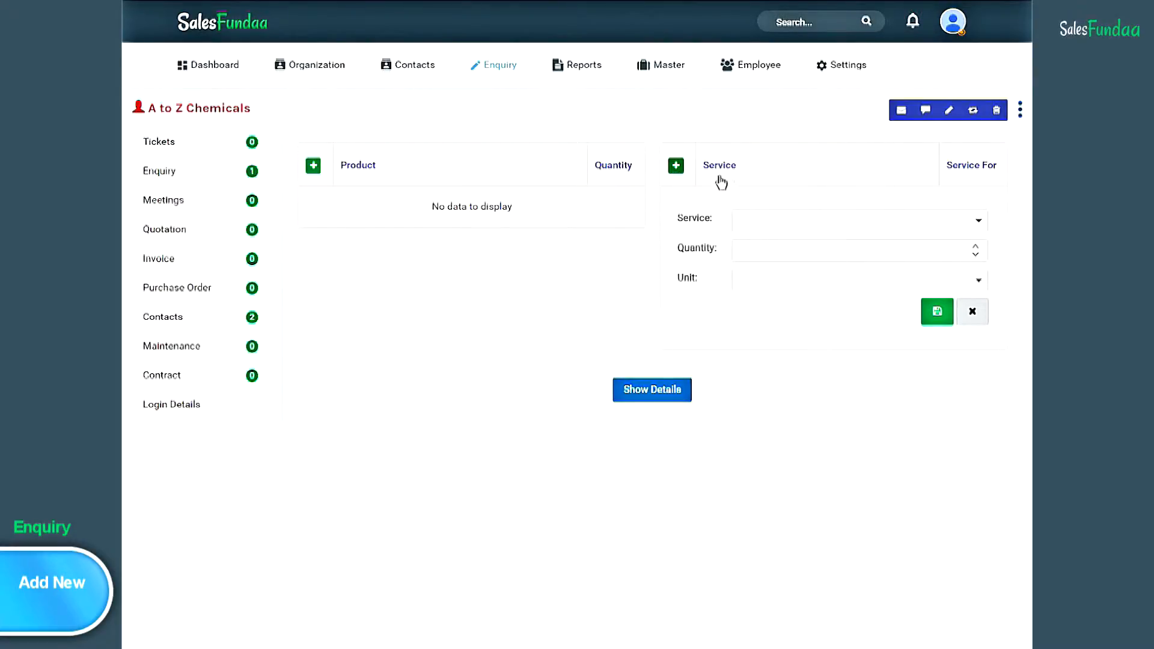
{"action": "left_click", "coordinate": [979, 221]}
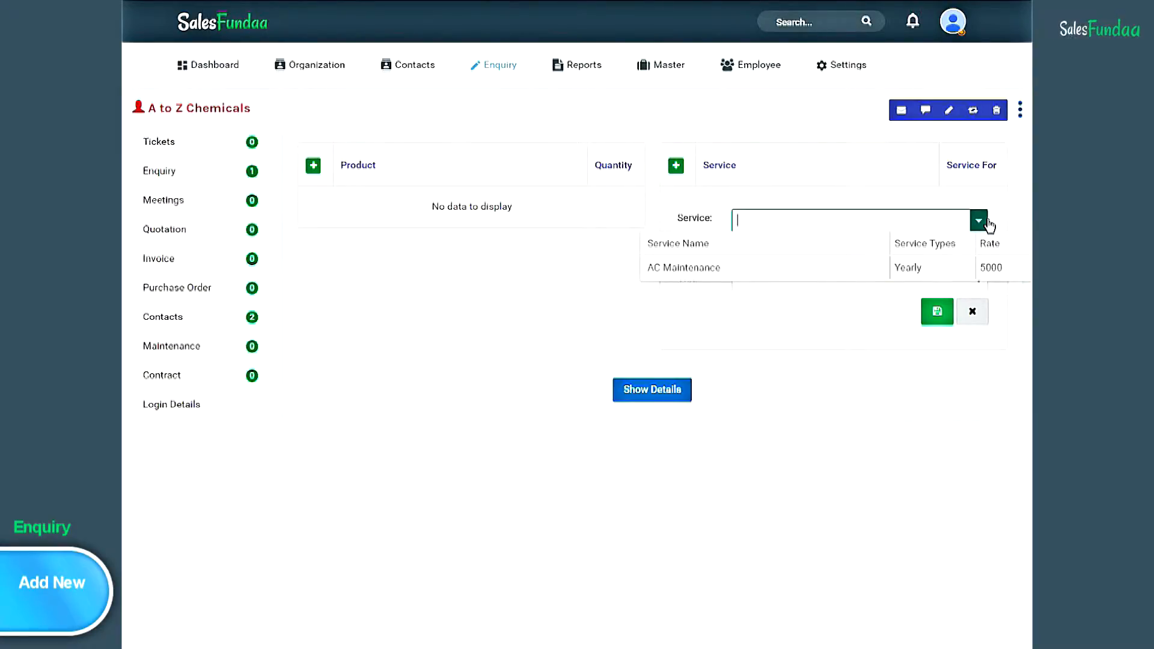
{"action": "left_click", "coordinate": [807, 269]}
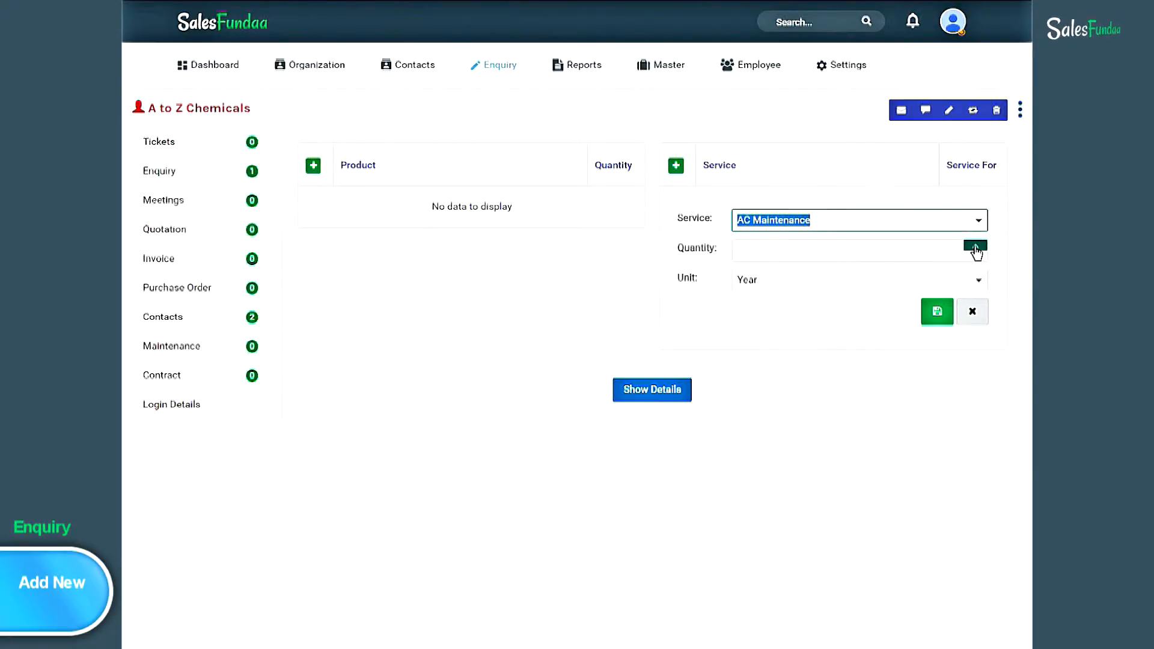
{"action": "left_click", "coordinate": [976, 246]}
{"action": "left_click", "coordinate": [976, 247]}
{"action": "left_click", "coordinate": [975, 246]}
{"action": "left_click", "coordinate": [976, 246]}
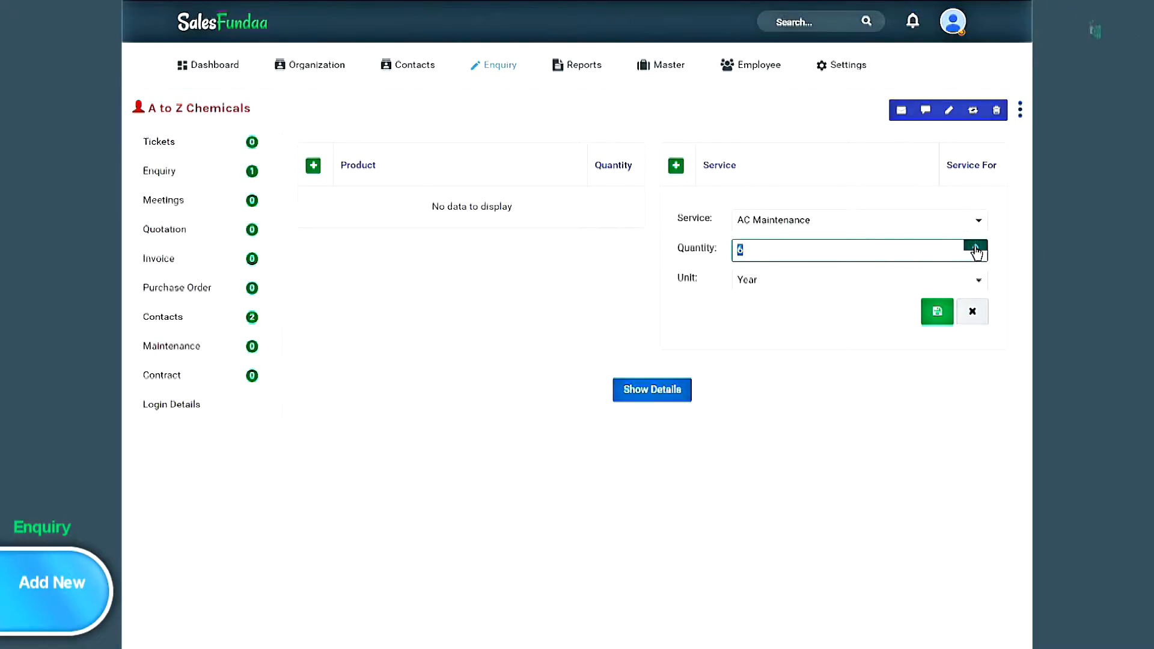
{"action": "left_click", "coordinate": [980, 281]}
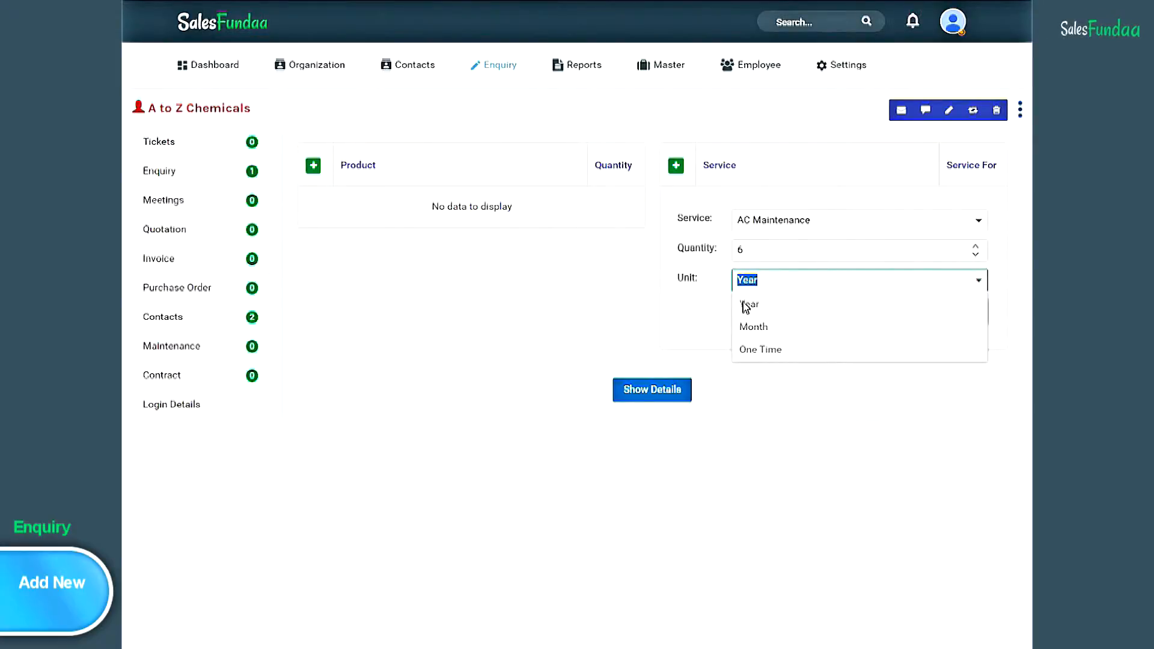
{"action": "left_click", "coordinate": [689, 335]}
{"action": "left_click", "coordinate": [937, 321]}
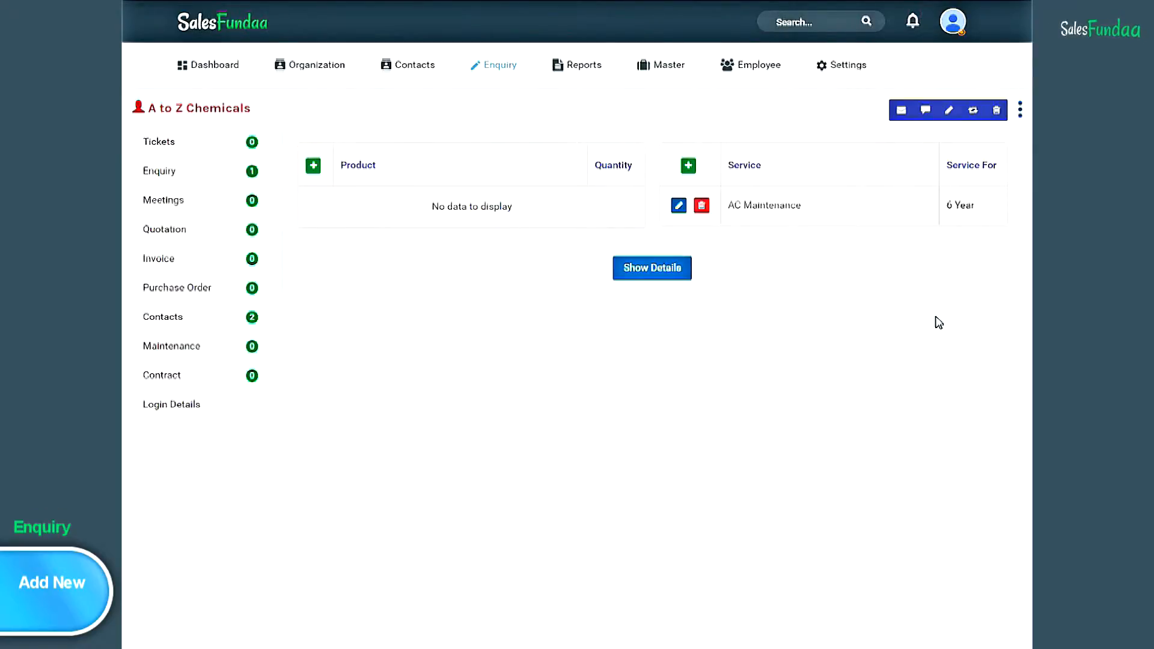
- Change AC Maintenance to quantity 2 Year, then delete the service line
{"action": "left_click", "coordinate": [679, 206]}
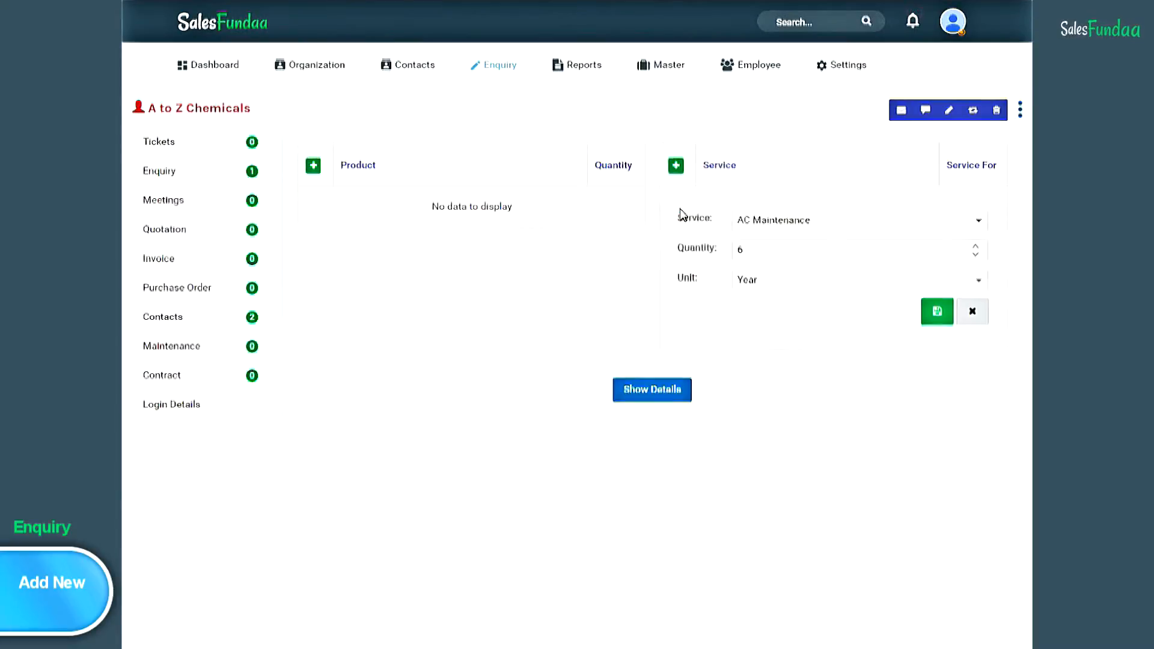
{"action": "double_click", "coordinate": [975, 255]}
{"action": "double_click", "coordinate": [975, 256]}
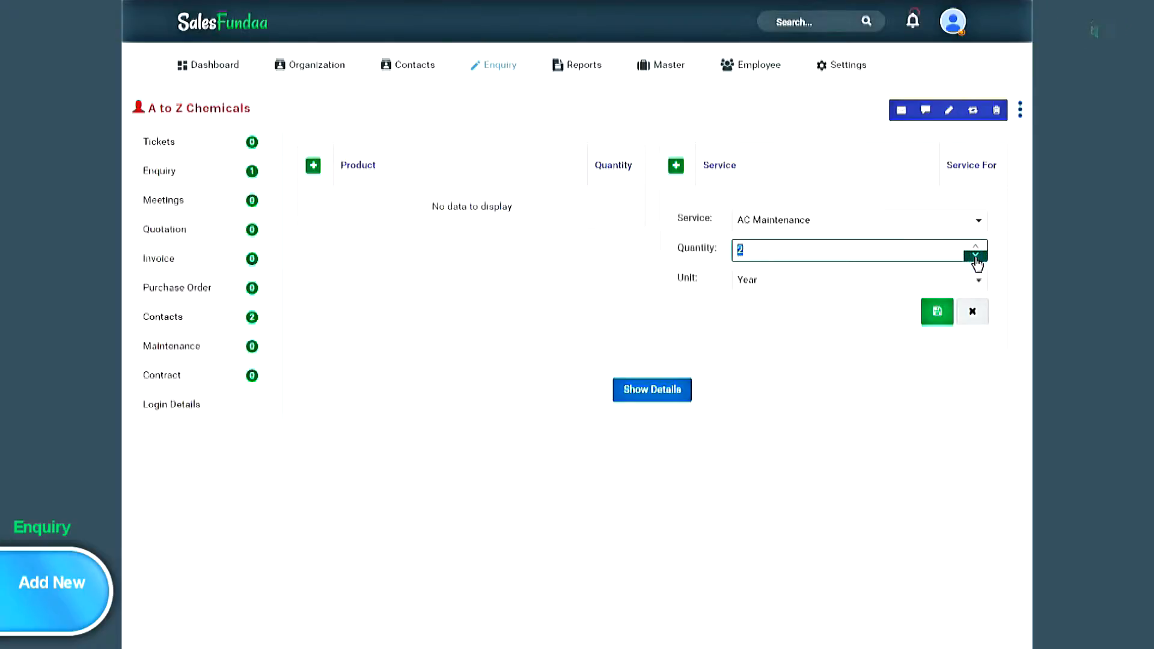
{"action": "left_click", "coordinate": [938, 312]}
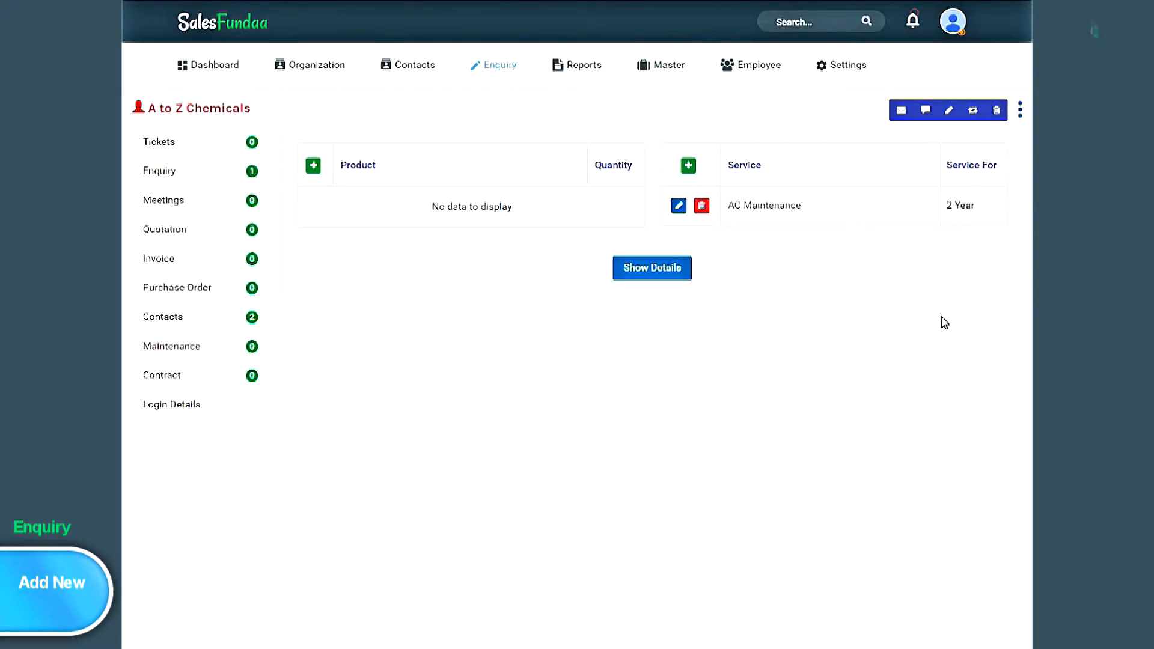
{"action": "left_click", "coordinate": [704, 210]}
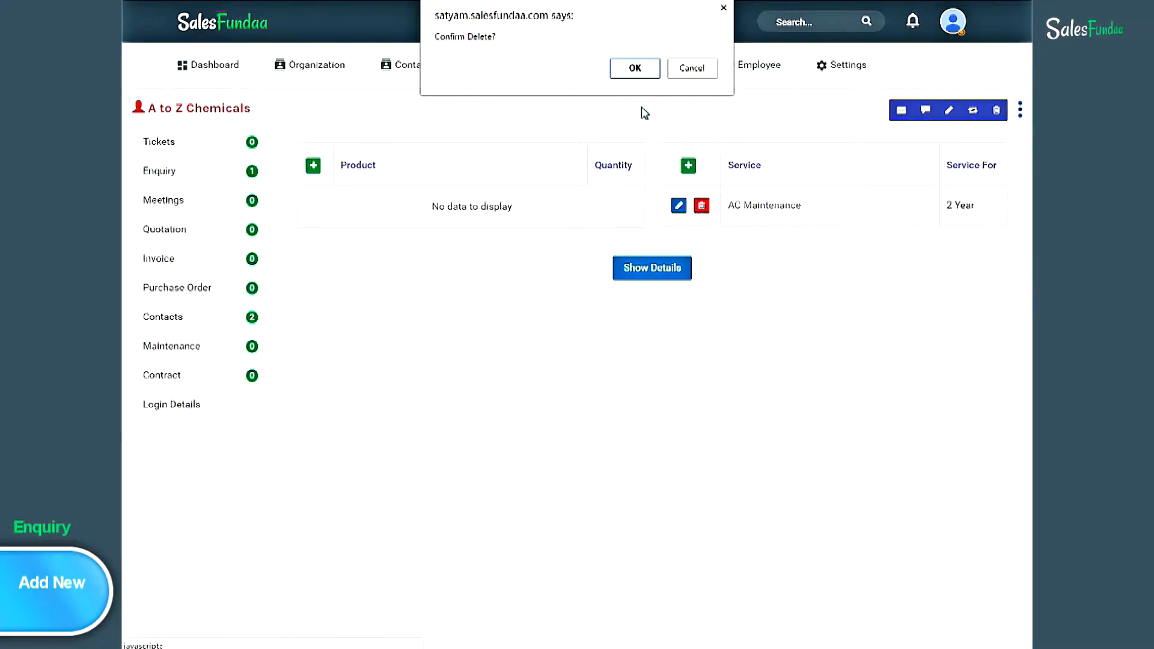
{"action": "left_click", "coordinate": [636, 69]}
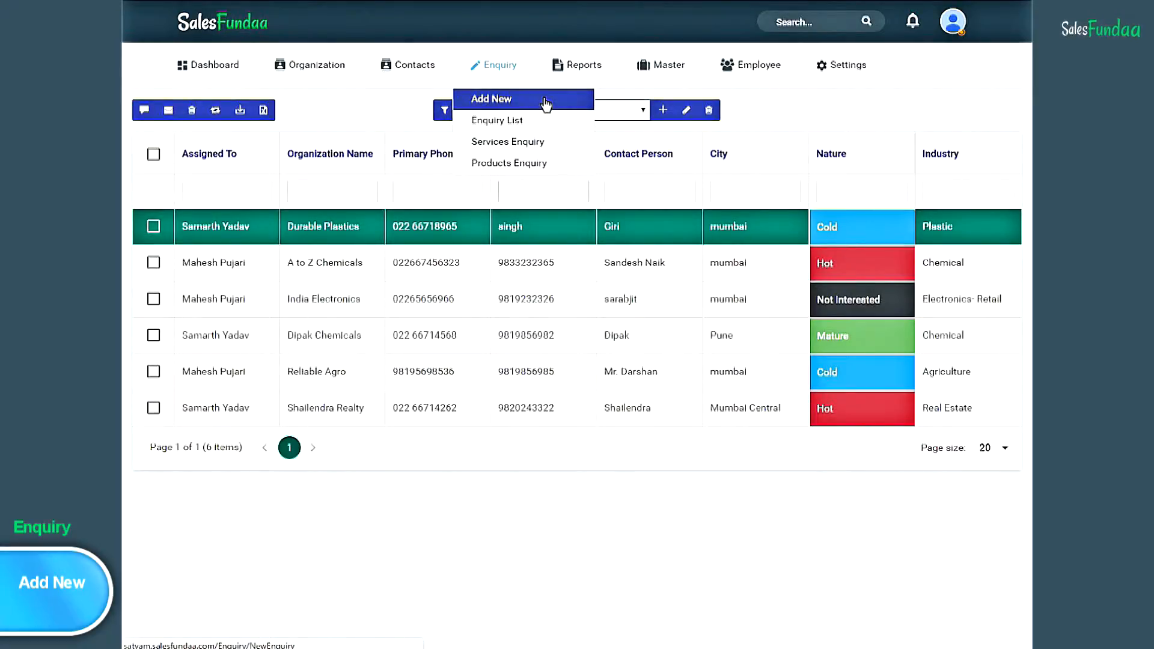
- Start an enquiry for India Electronics with the note 'Need Mixers Urgently' and continue
{"action": "left_click", "coordinate": [546, 104]}
{"action": "left_click", "coordinate": [461, 127]}
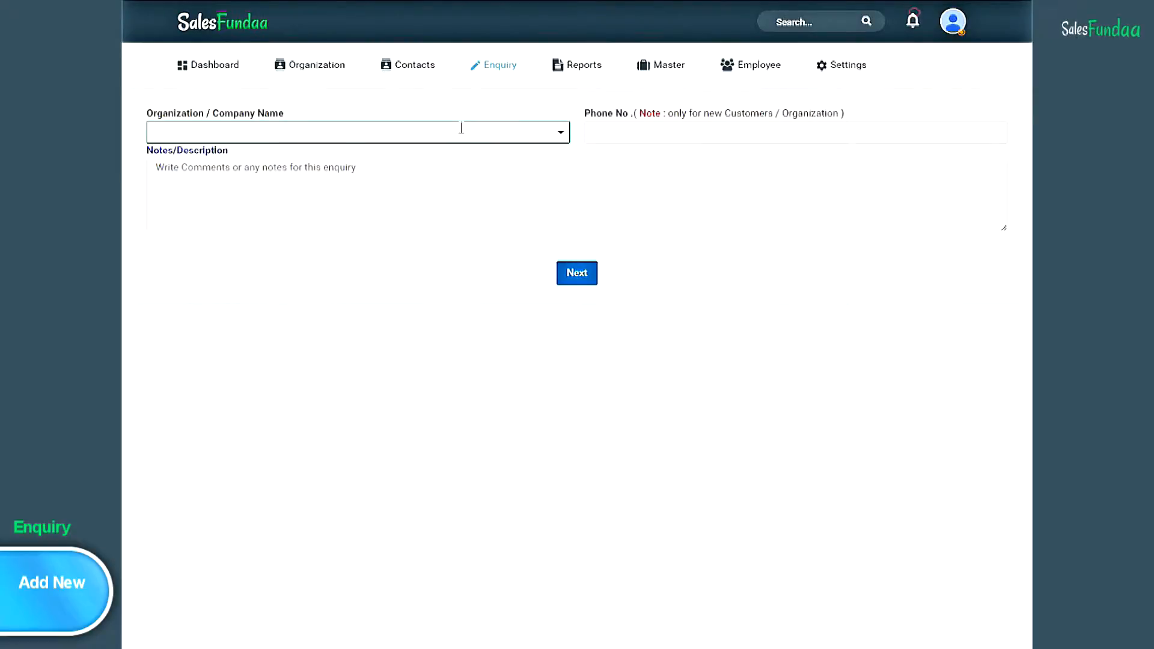
{"action": "type", "text": "i"}
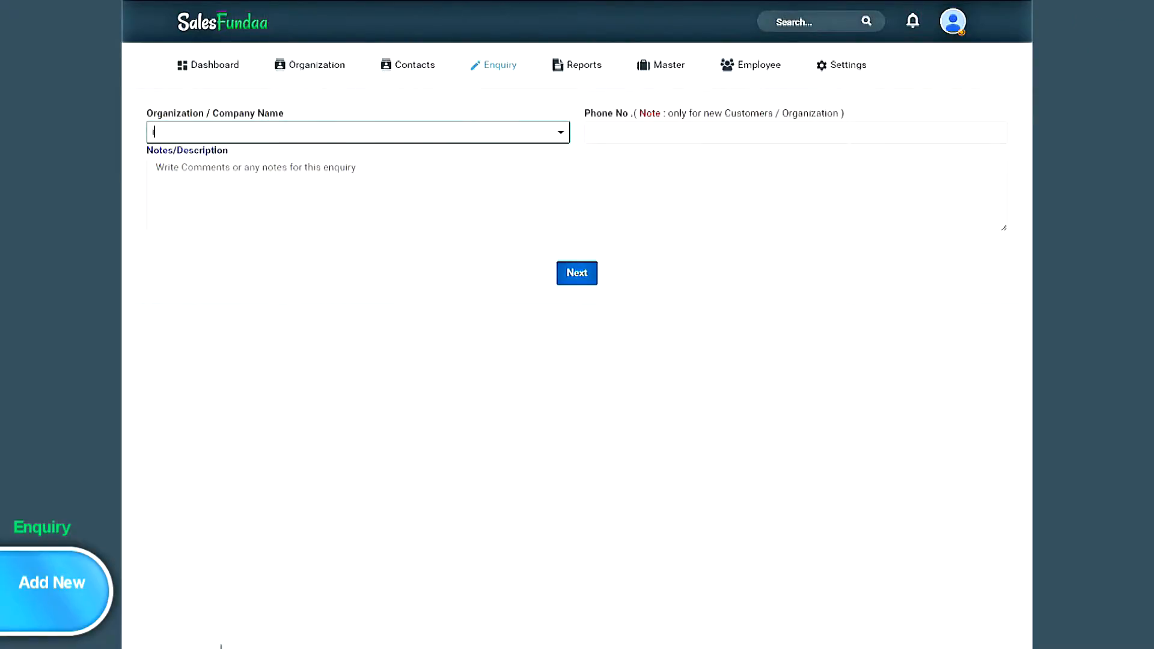
{"action": "type", "text": "ndia"}
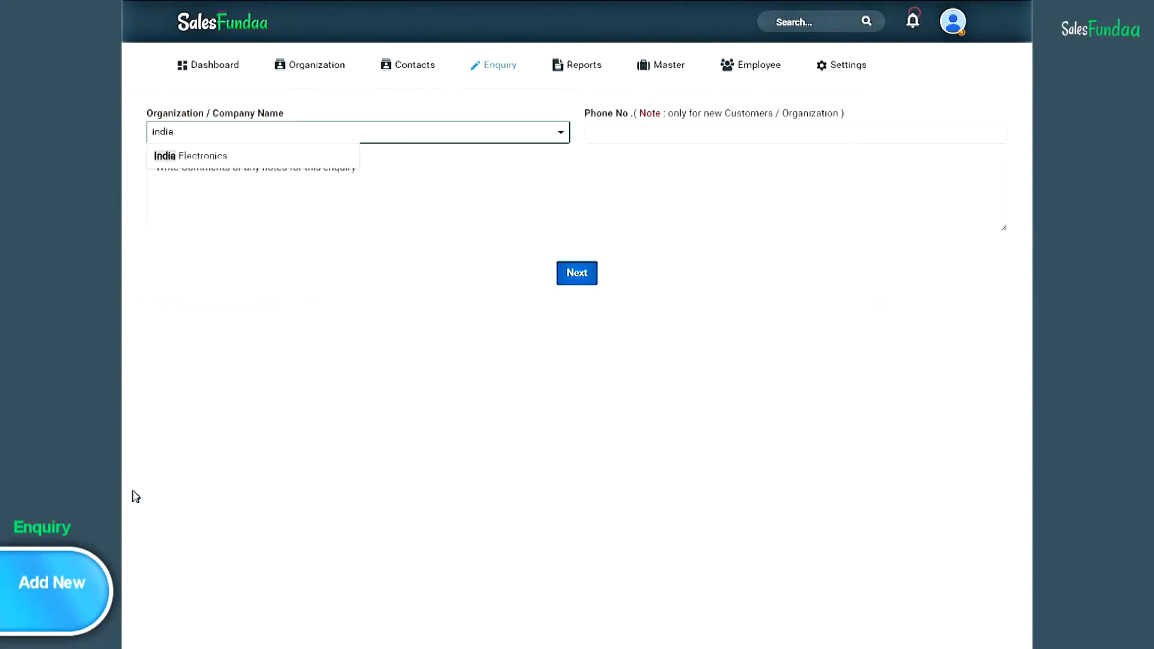
{"action": "left_click", "coordinate": [263, 156]}
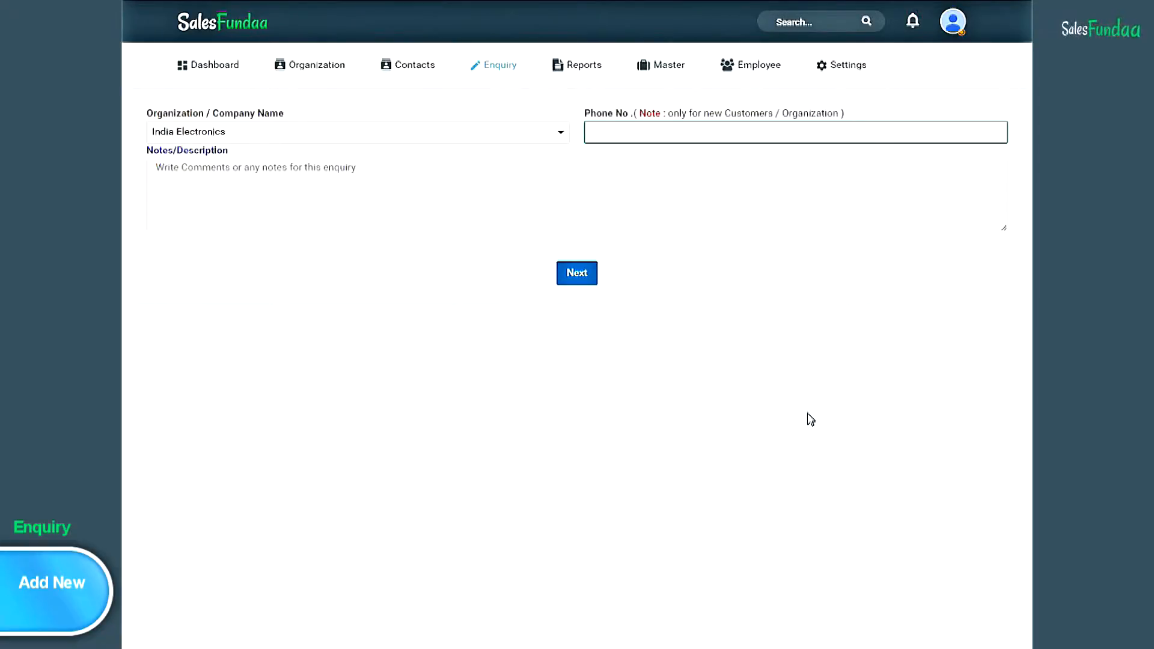
{"action": "left_click", "coordinate": [215, 174]}
{"action": "type", "text": "Need Mix"}
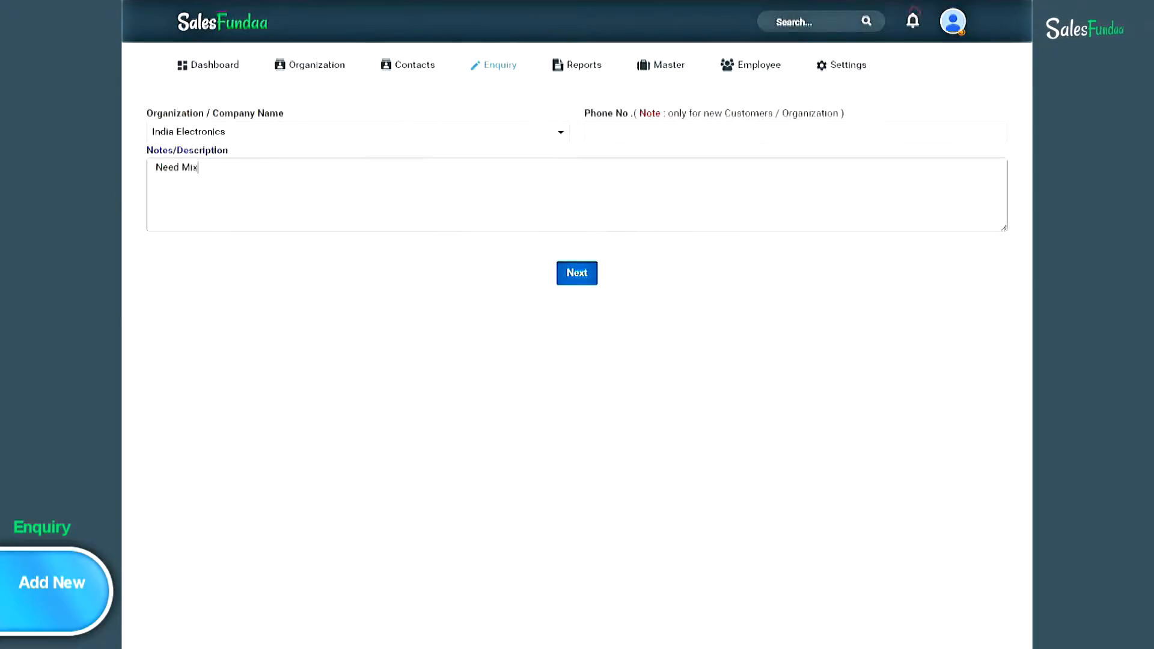
{"action": "type", "text": "ers Urgently"}
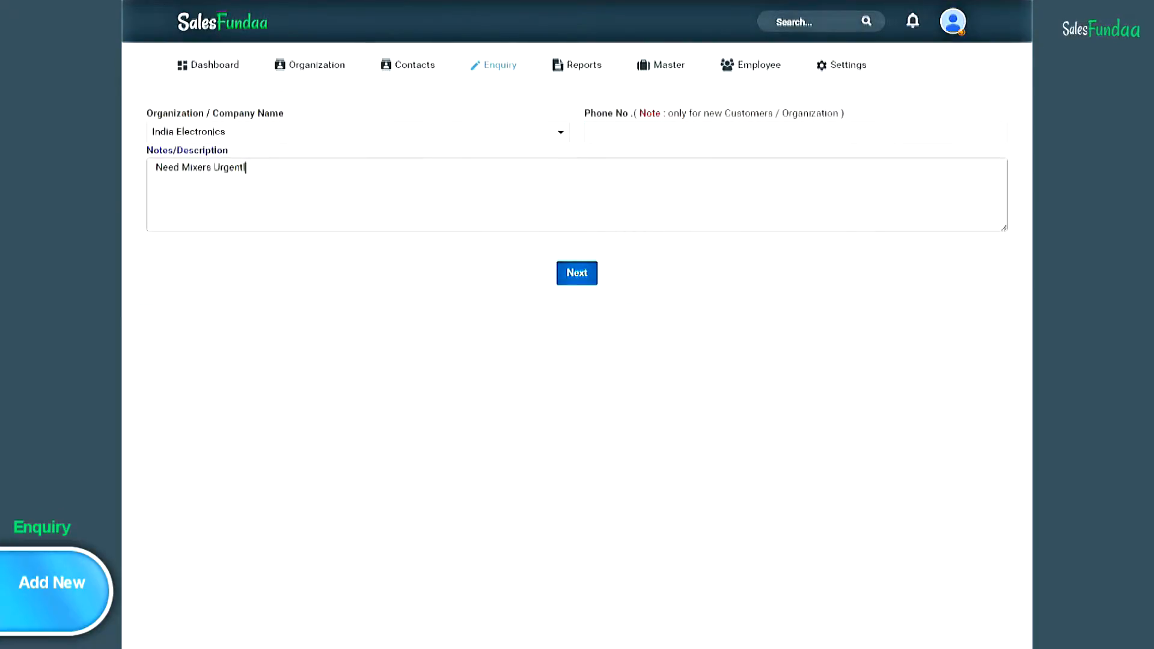
{"action": "left_click", "coordinate": [582, 281]}
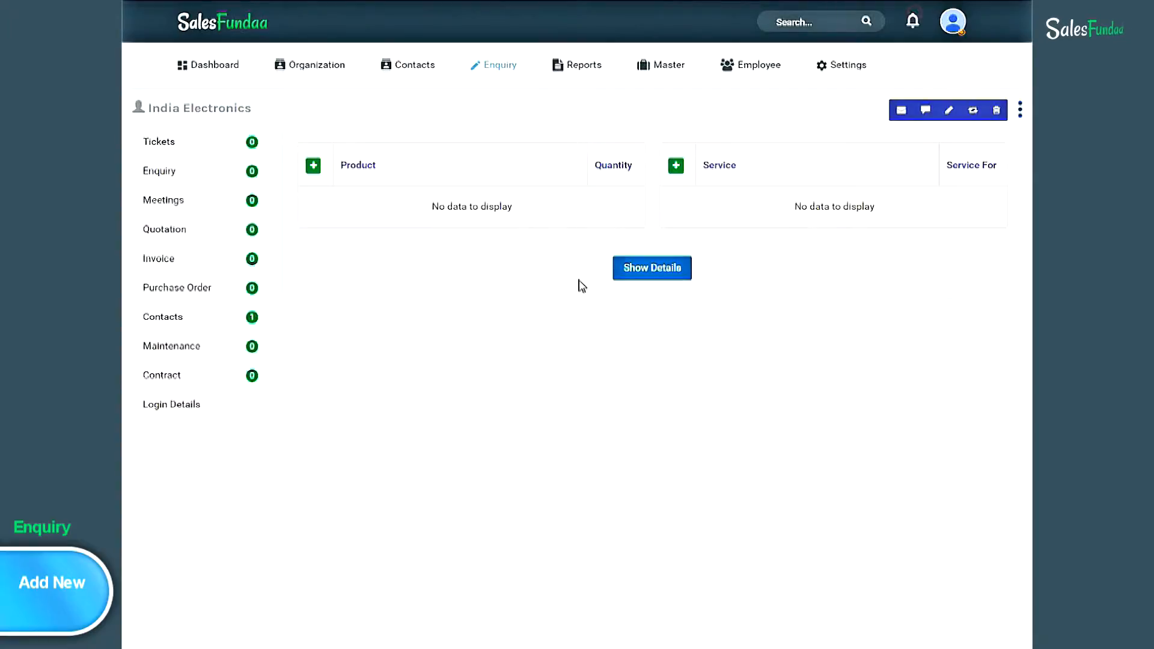
- Add the product MIXER with quantity 5 to the enquiry and save it
{"action": "left_click", "coordinate": [313, 173]}
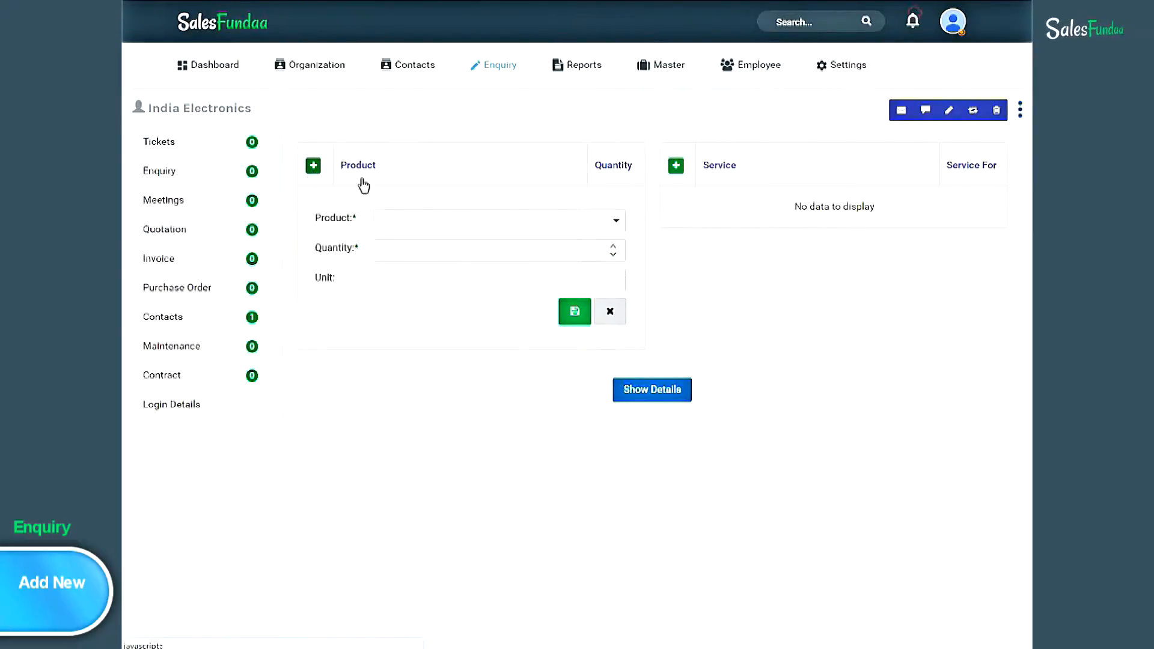
{"action": "left_click", "coordinate": [617, 221]}
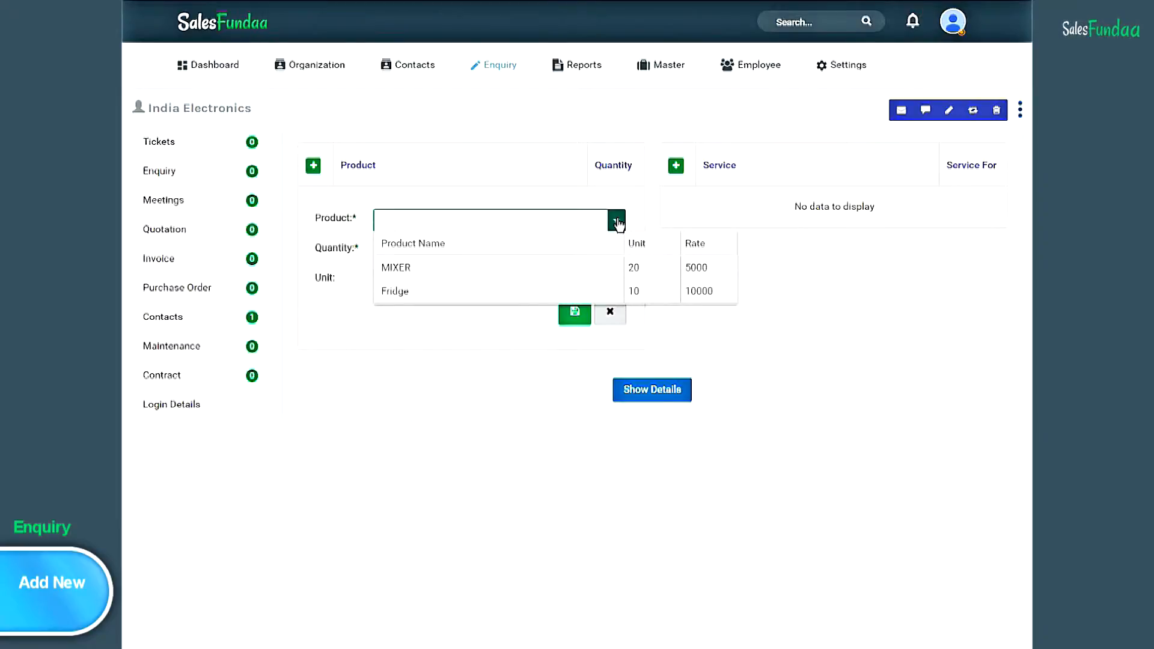
{"action": "left_click", "coordinate": [523, 273]}
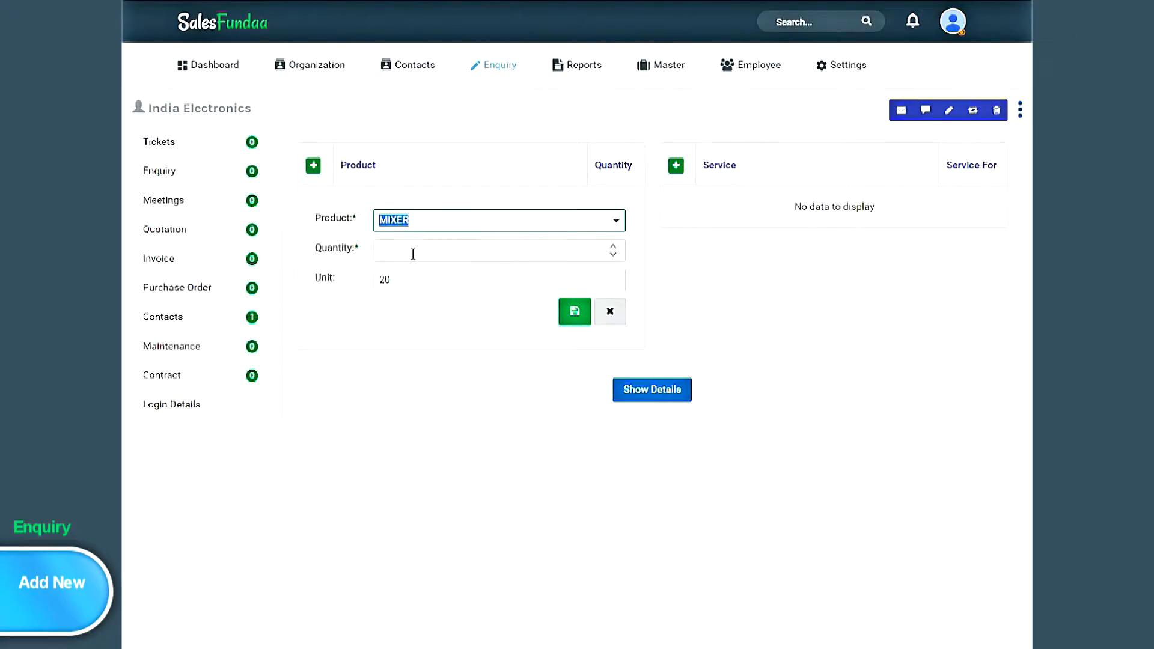
{"action": "left_click", "coordinate": [413, 255]}
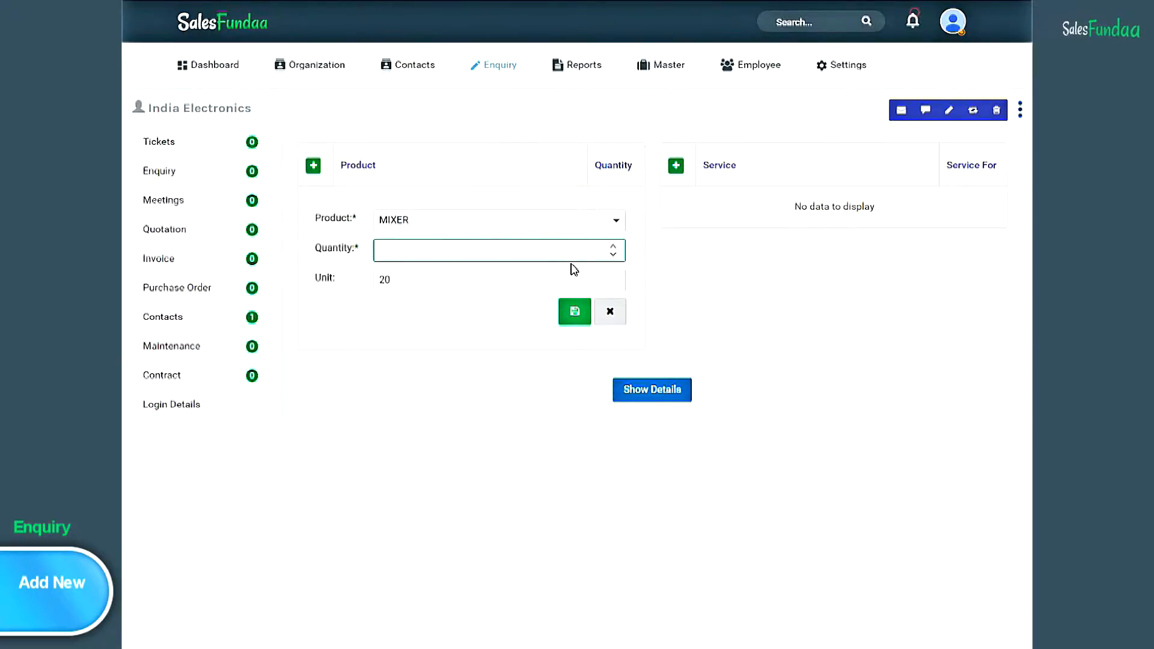
{"action": "type", "text": "5"}
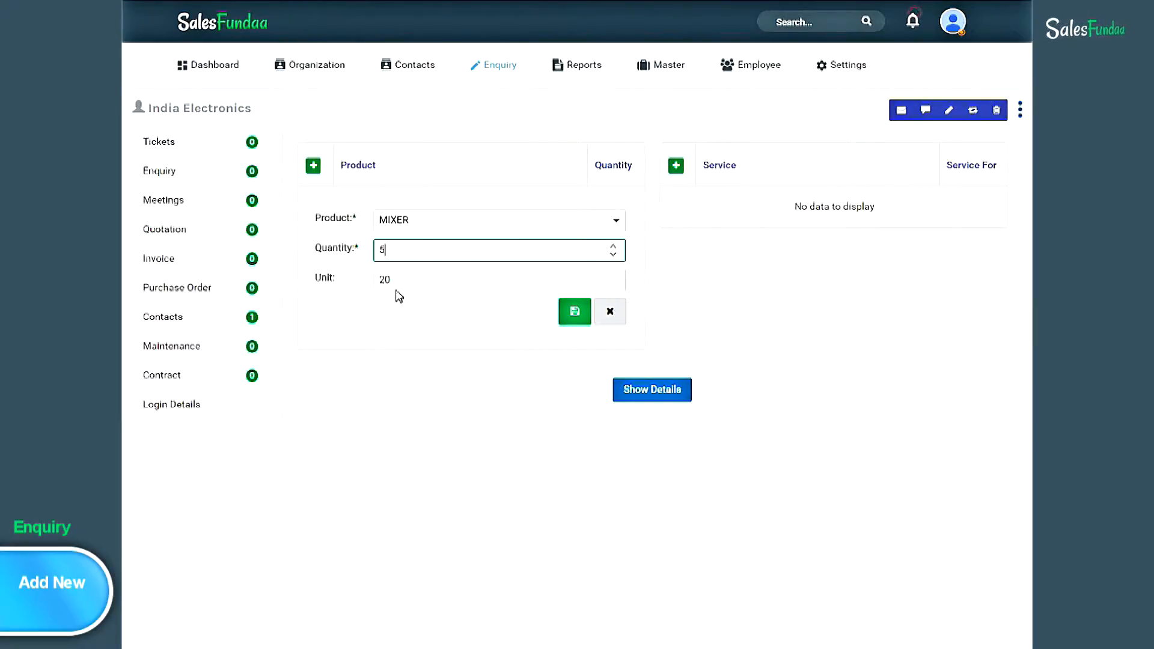
{"action": "left_click", "coordinate": [578, 321]}
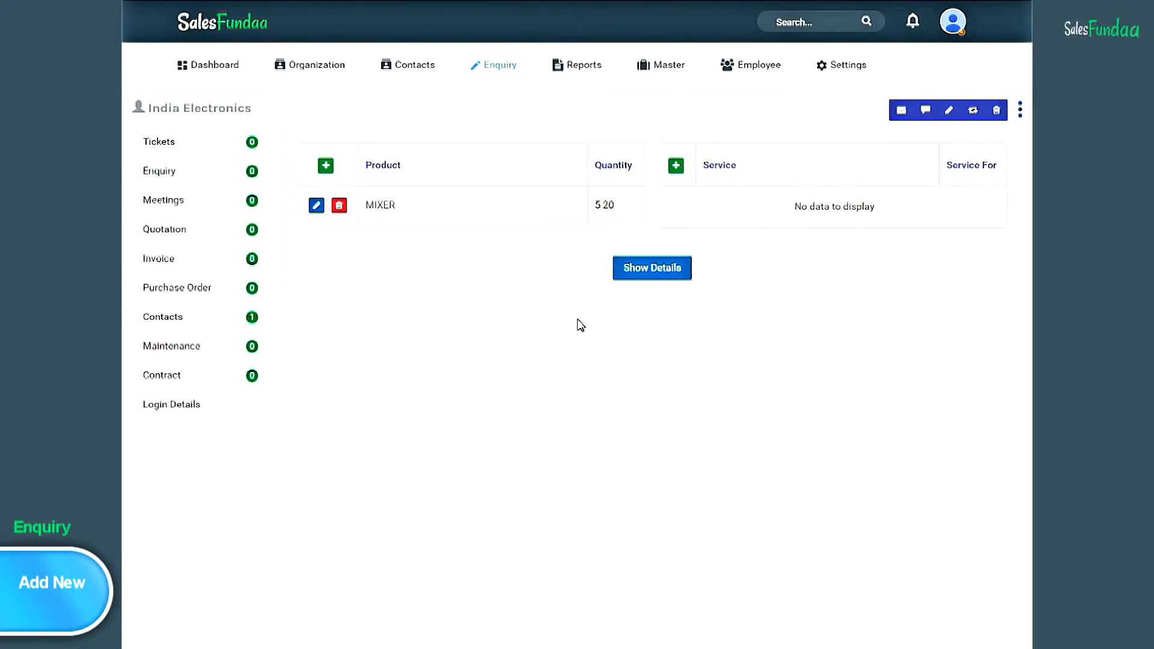
- Change the MIXER quantity to 8, save, and open Enquiry List
{"action": "left_click", "coordinate": [316, 206]}
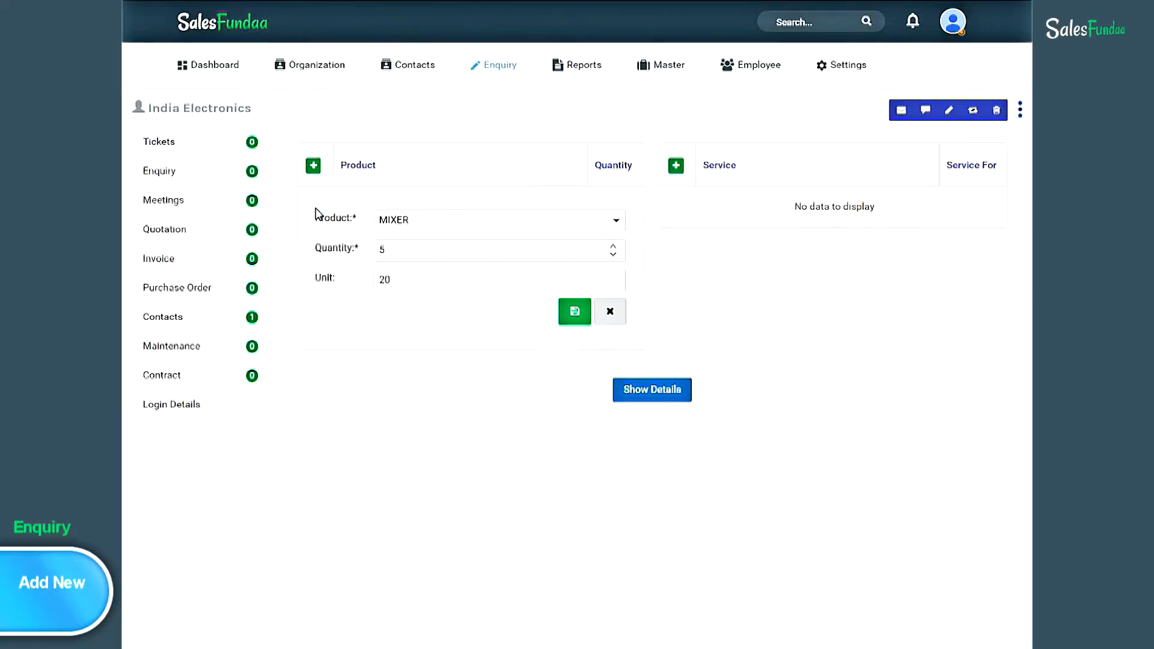
{"action": "left_click", "coordinate": [404, 250]}
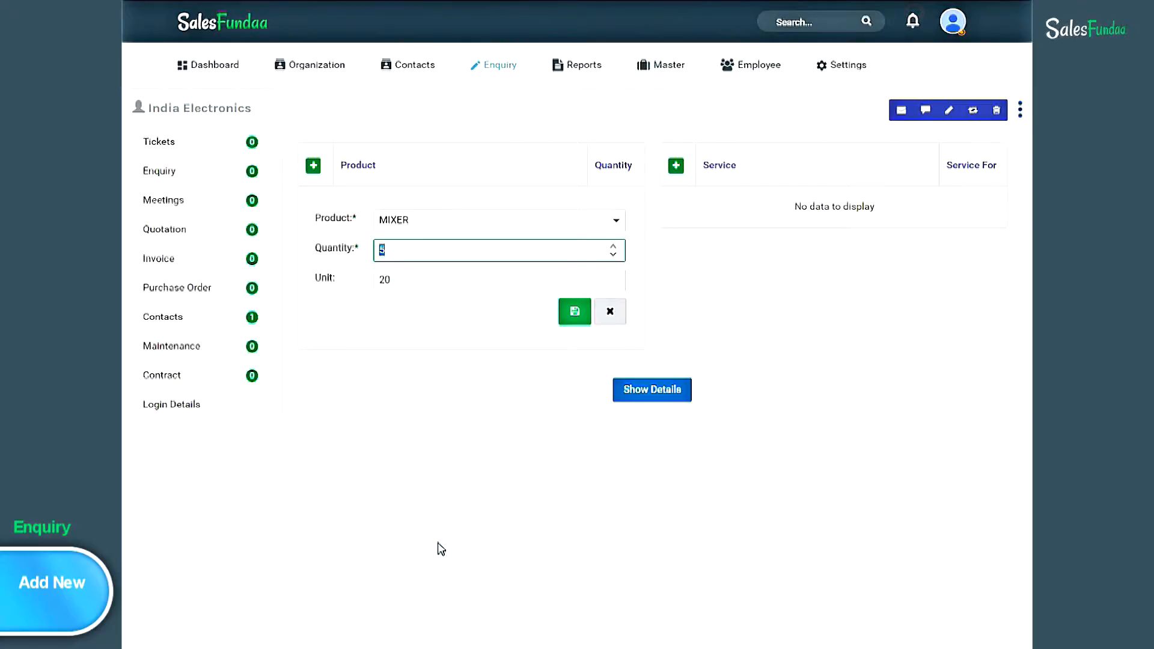
{"action": "type", "text": "8"}
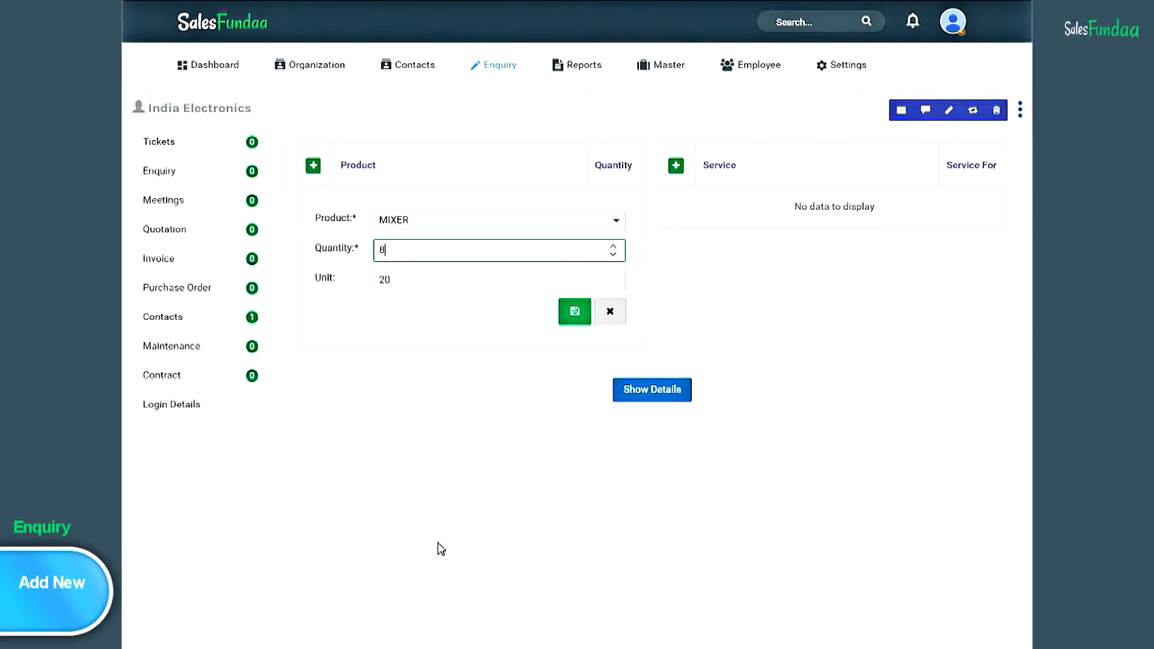
{"action": "left_click", "coordinate": [576, 320]}
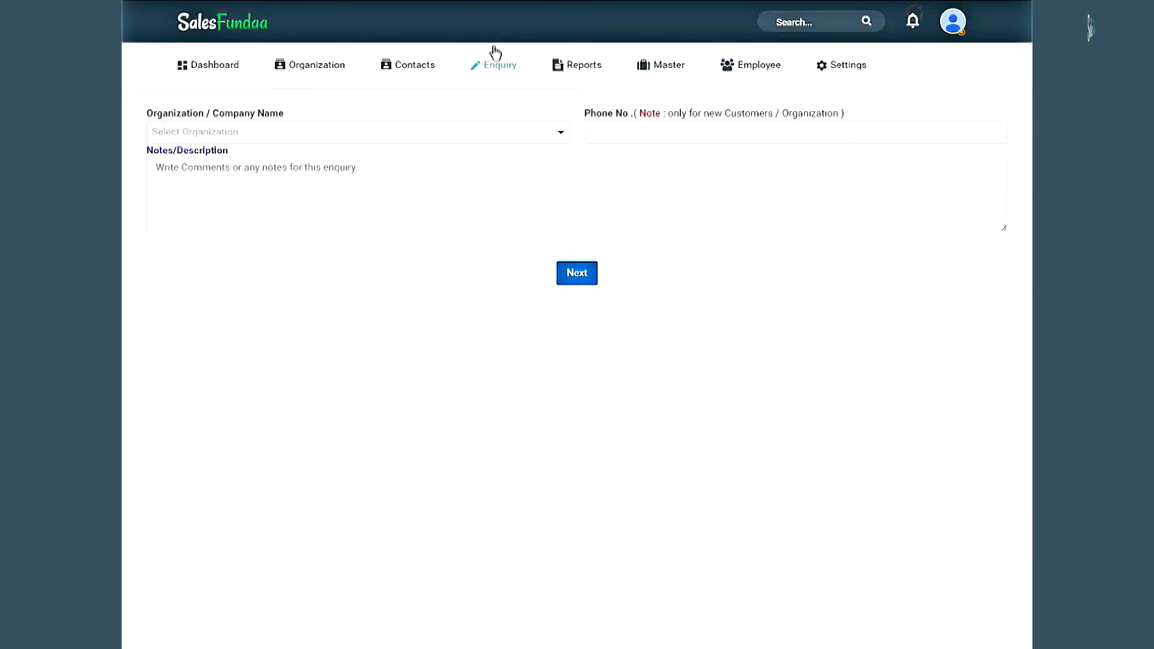
{"action": "left_click", "coordinate": [502, 64]}
{"action": "left_click", "coordinate": [514, 122]}
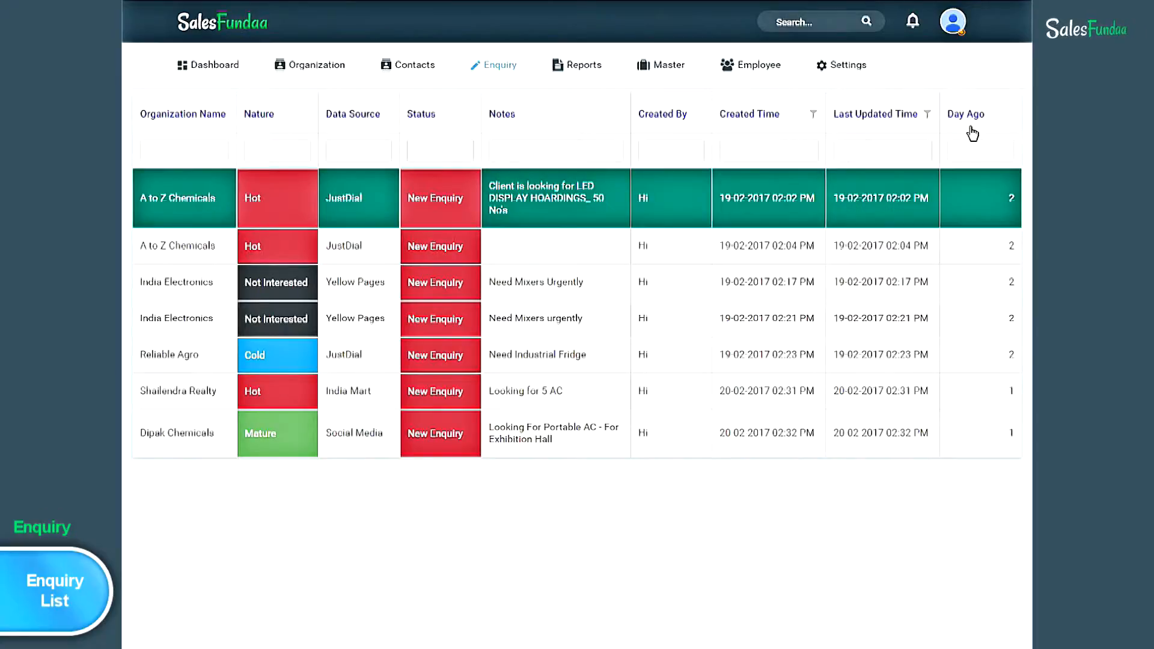
{"action": "left_click", "coordinate": [274, 155]}
{"action": "type", "text": "ho"}
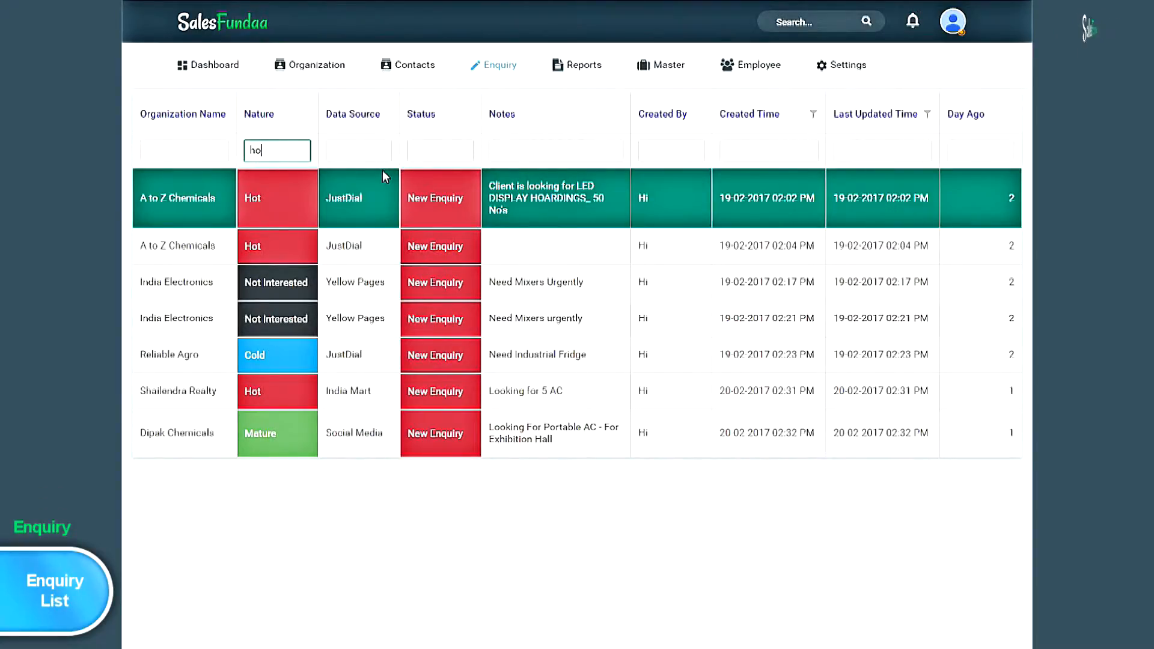
{"action": "type", "text": "t"}
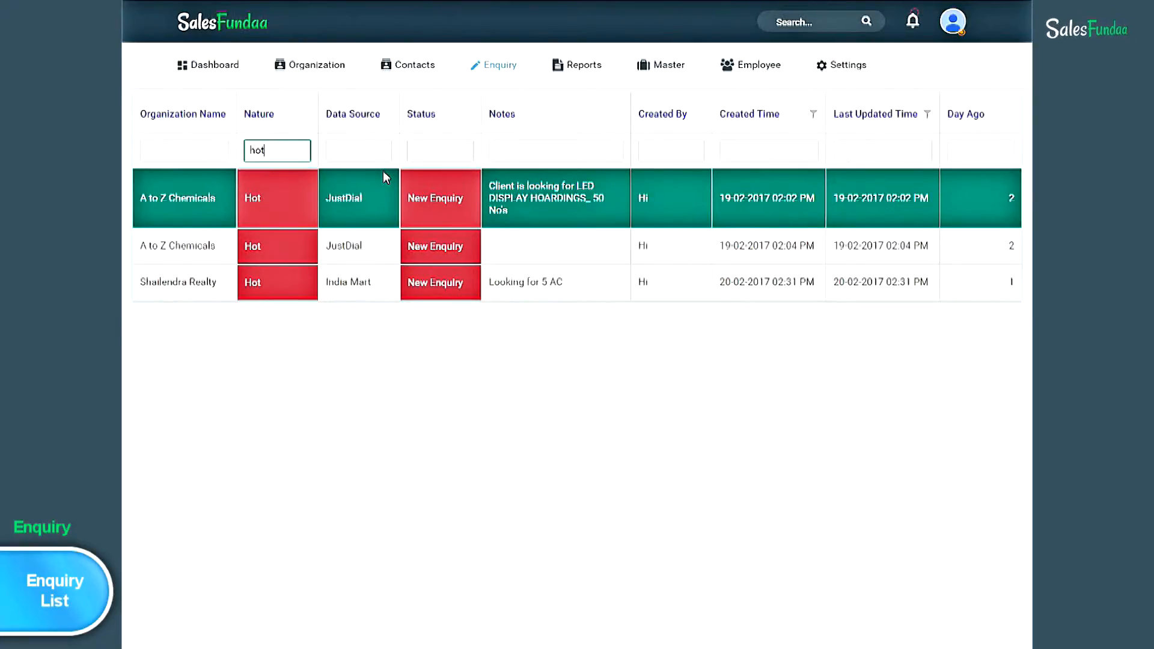
{"action": "double_click", "coordinate": [269, 152]}
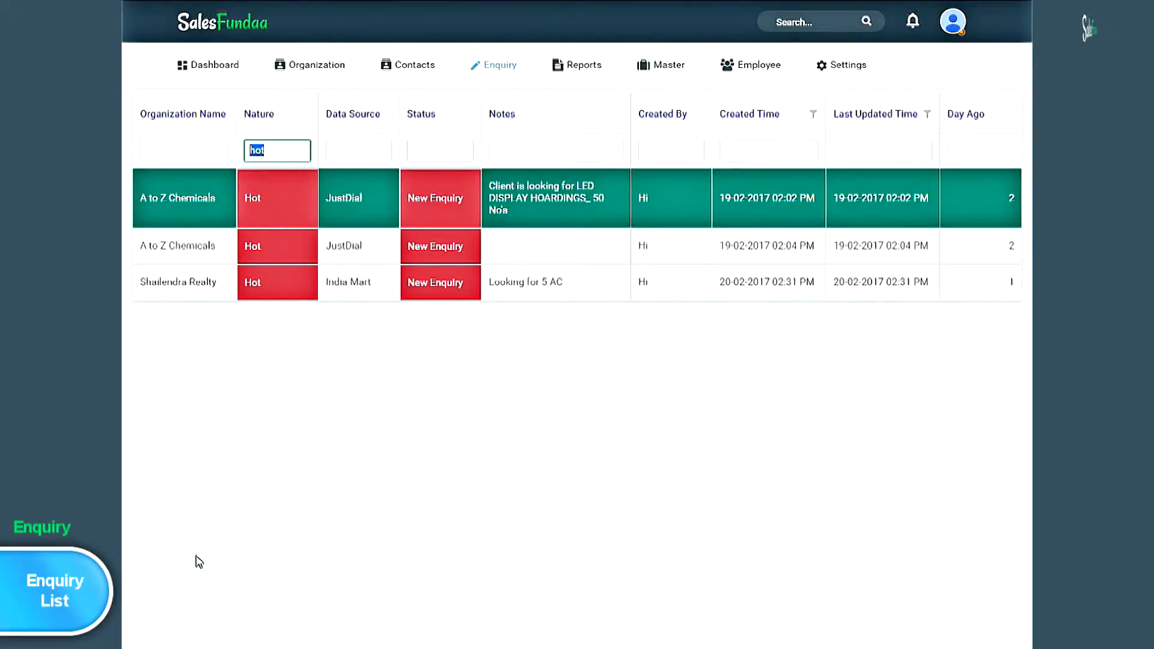
{"action": "type", "text": "cold"}
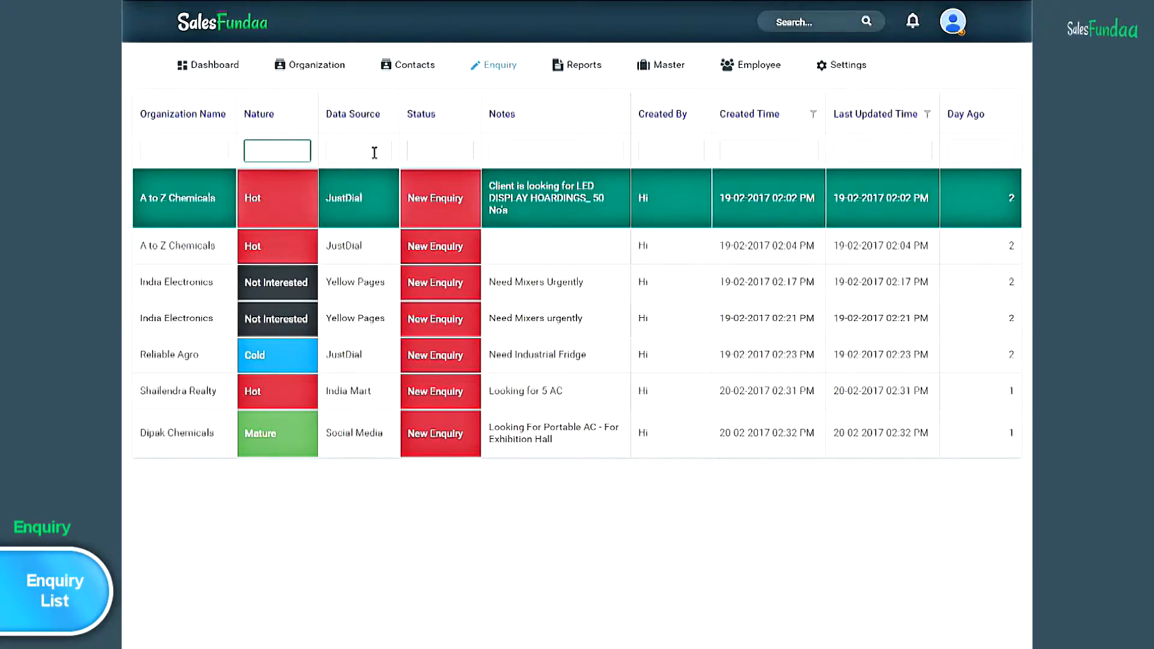
- Filter the enquiry list's Data Source column by 'JustDial'
{"action": "left_click", "coordinate": [375, 152]}
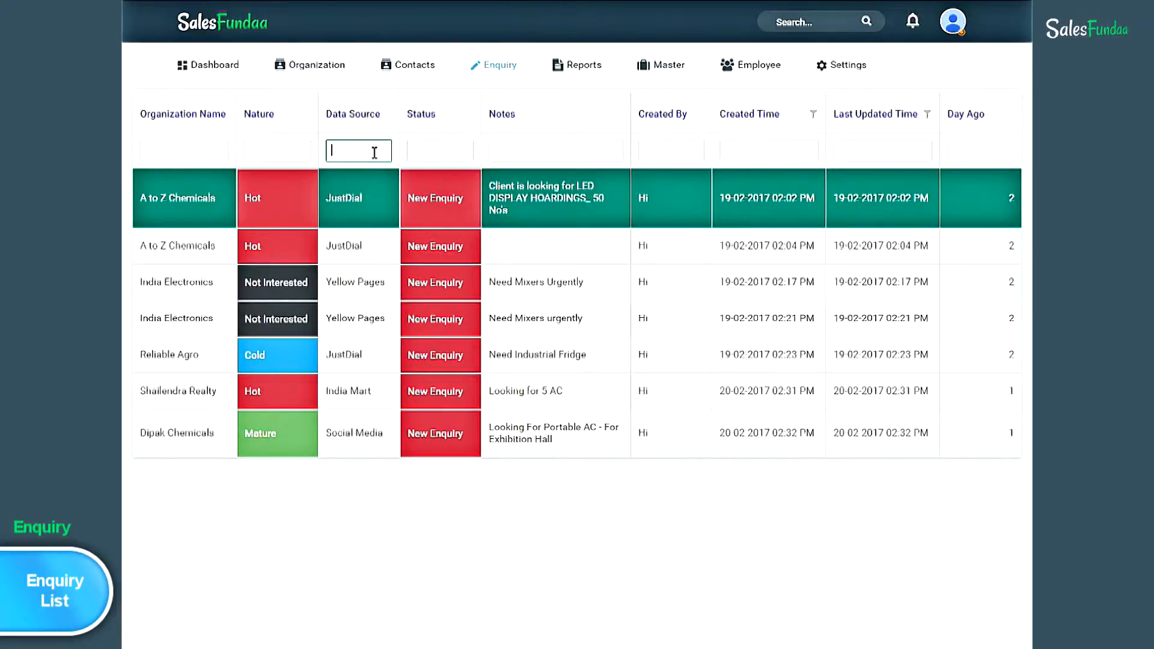
{"action": "type", "text": "JustDial"}
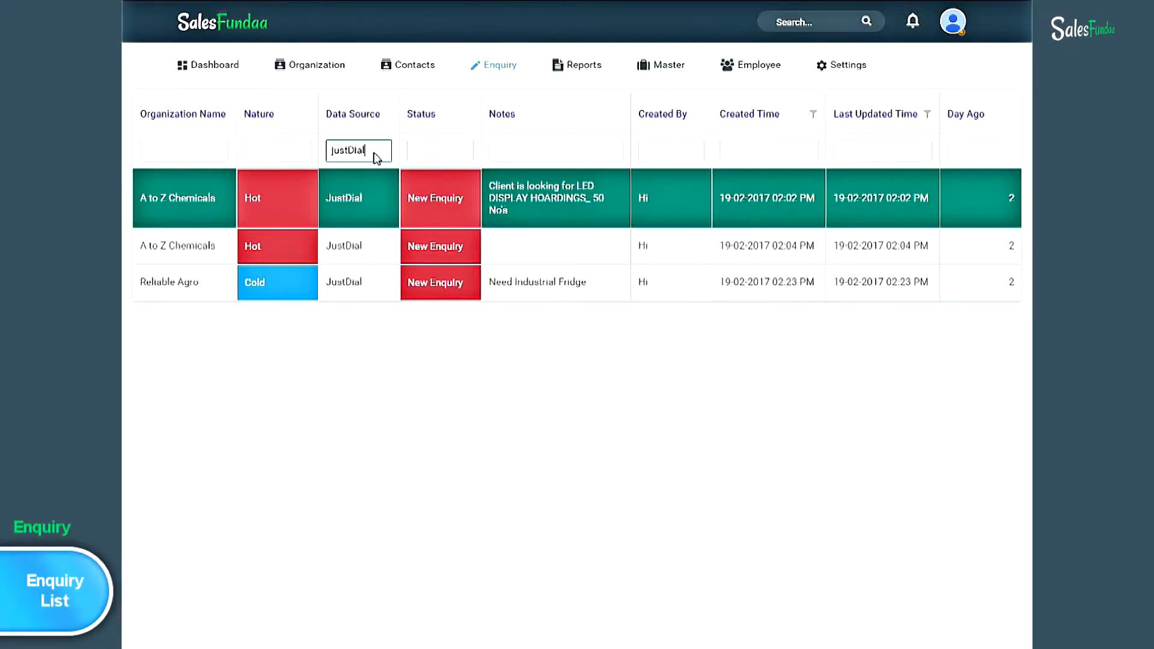
{"action": "left_click", "coordinate": [407, 364]}
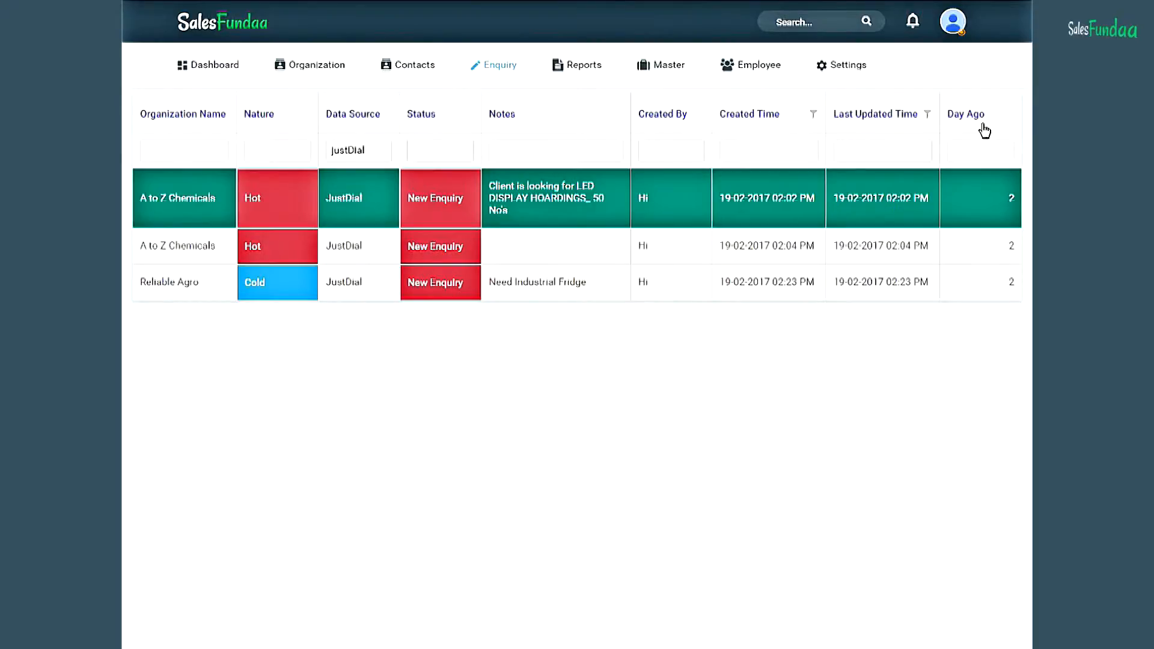
- View the Services Enquiry report, then the Products Enquiry report with its Fridge and MIXER groups
{"action": "mouse_move", "coordinate": [496, 66]}
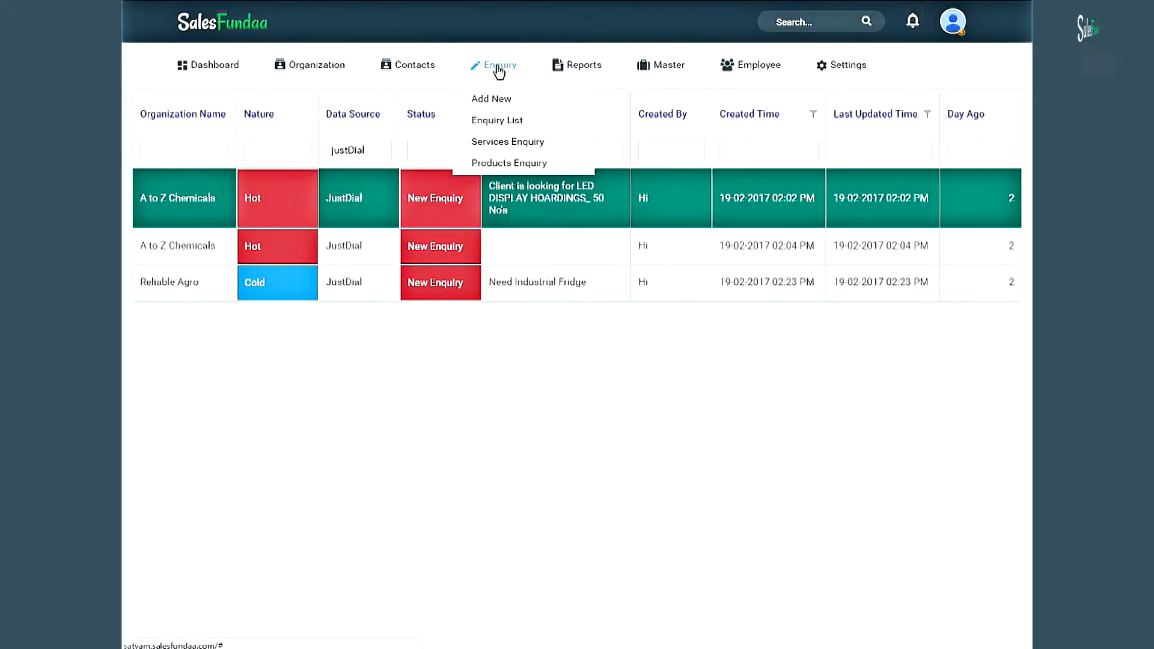
{"action": "left_click", "coordinate": [546, 149]}
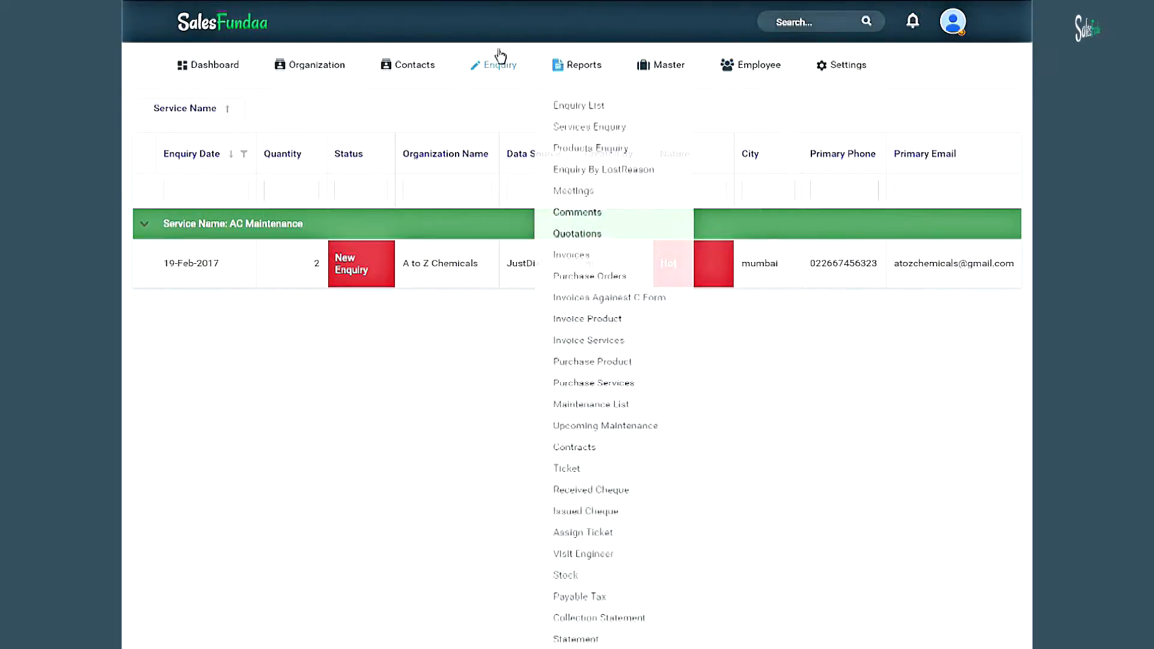
{"action": "mouse_move", "coordinate": [506, 57]}
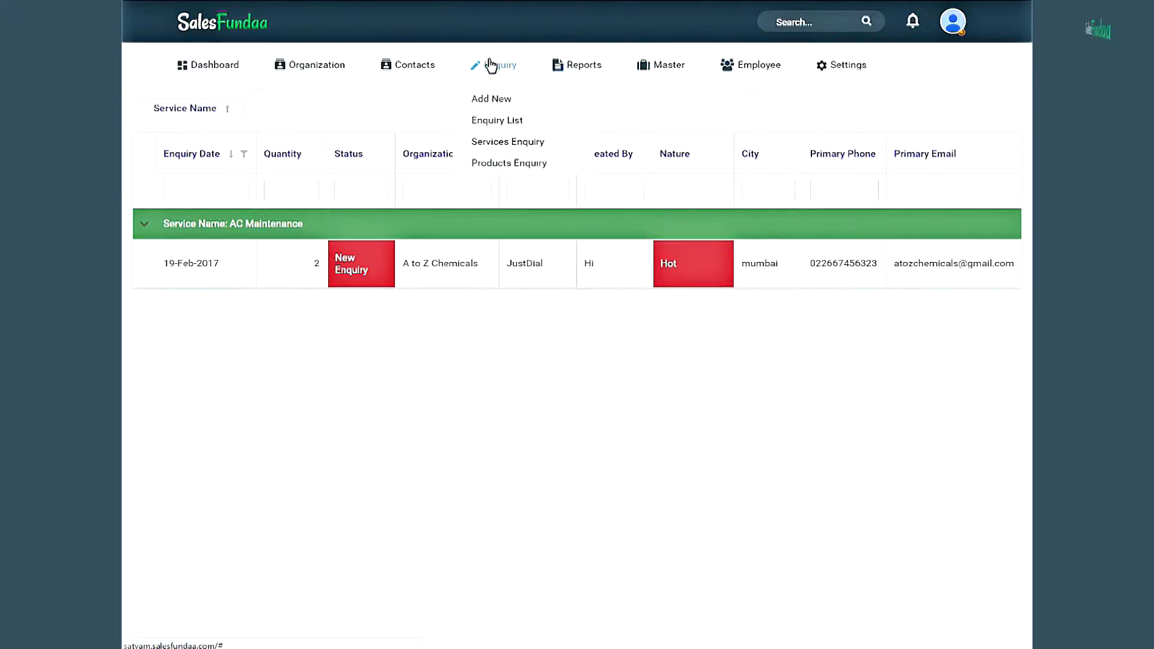
{"action": "left_click", "coordinate": [568, 166]}
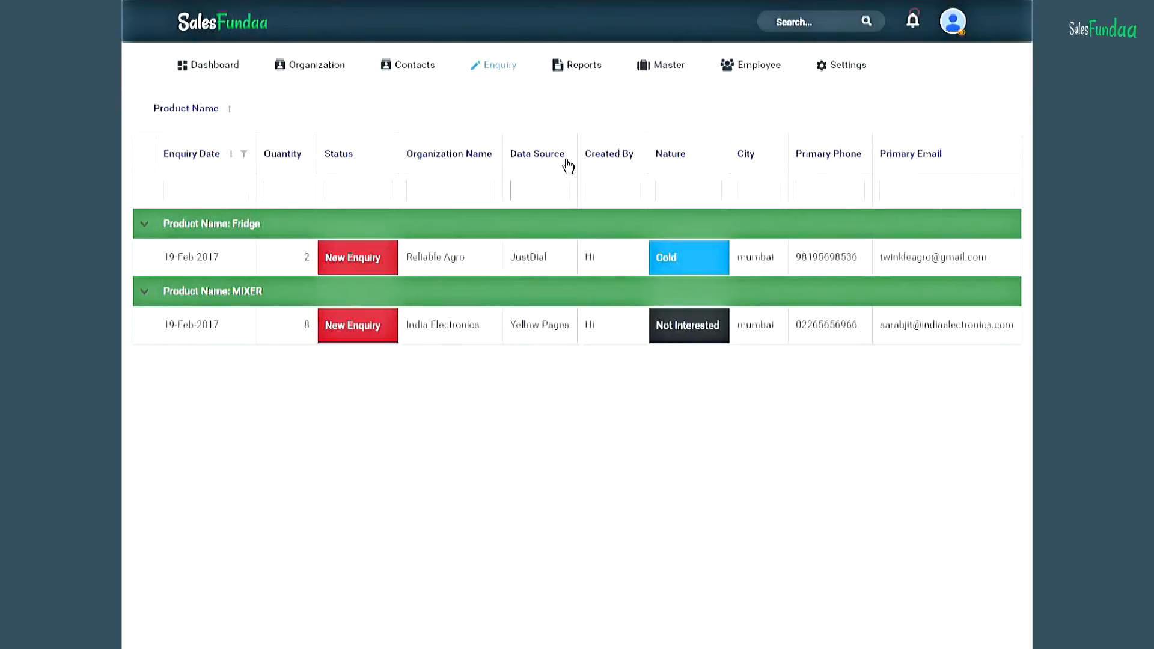
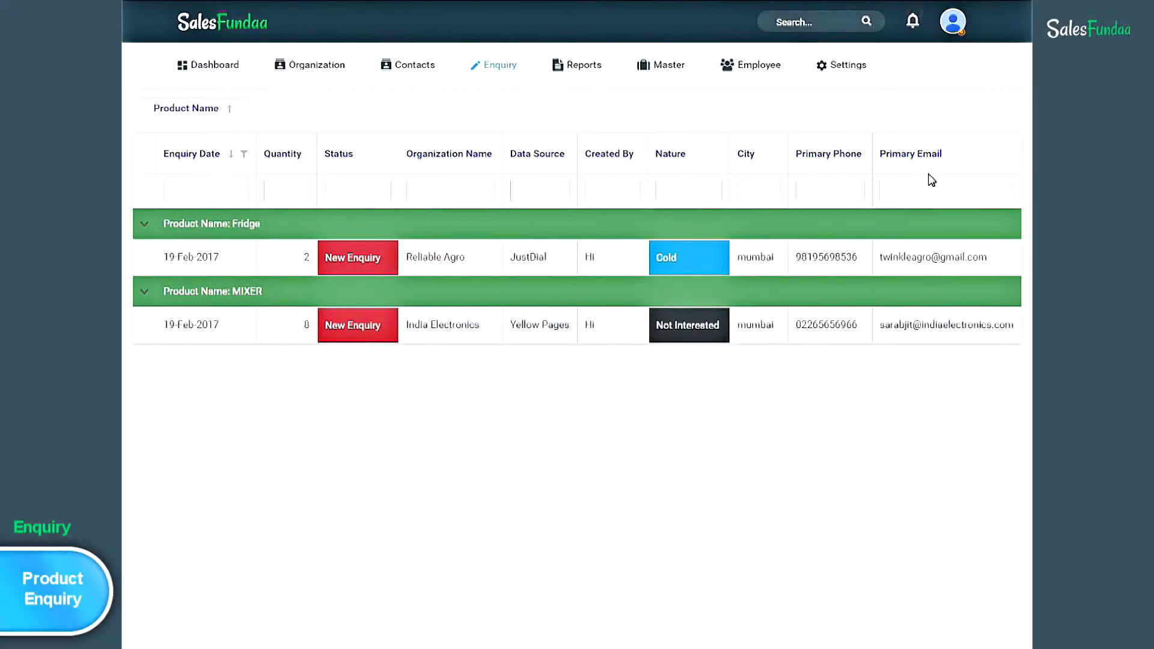
- Open Reliable Agro's Fridge enquiry (#5) from the Product Enquiry list
{"action": "left_click", "coordinate": [700, 260]}
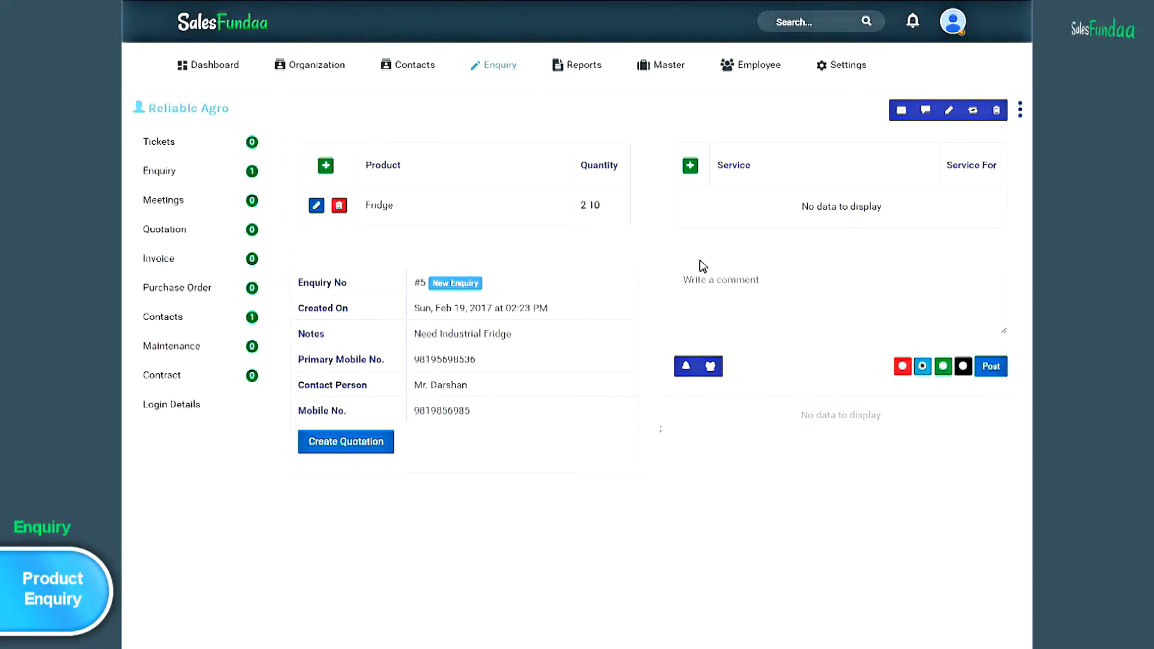
- Choose red as the comment colour and bring up the Set Reminder form
{"action": "left_click", "coordinate": [904, 372]}
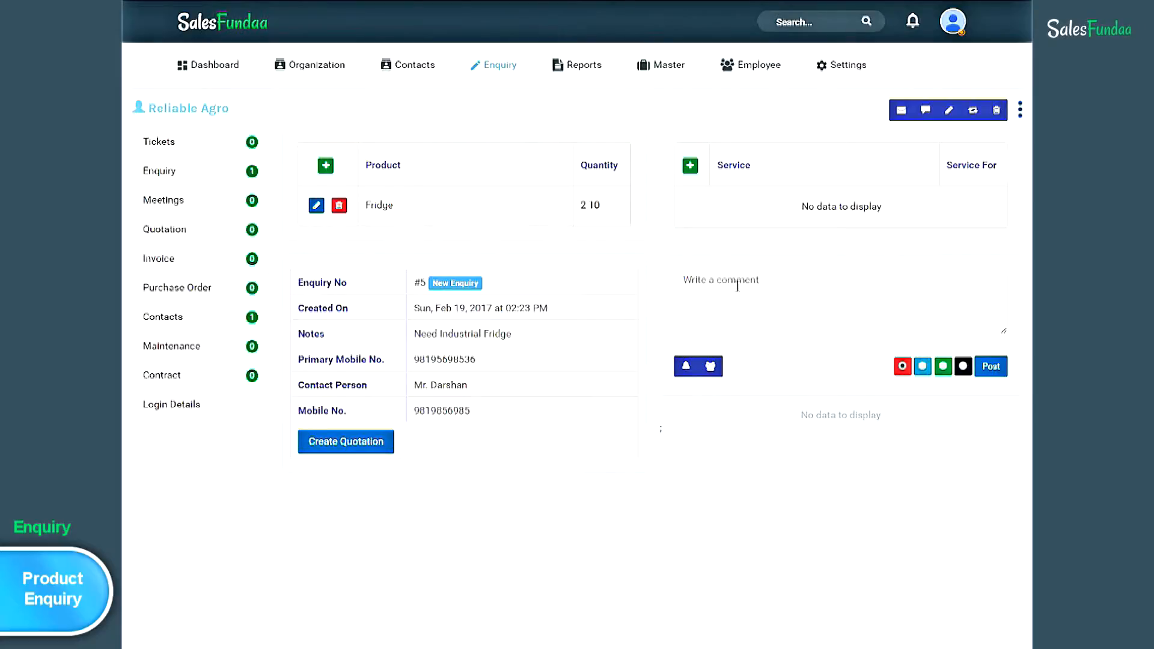
{"action": "left_click", "coordinate": [690, 367]}
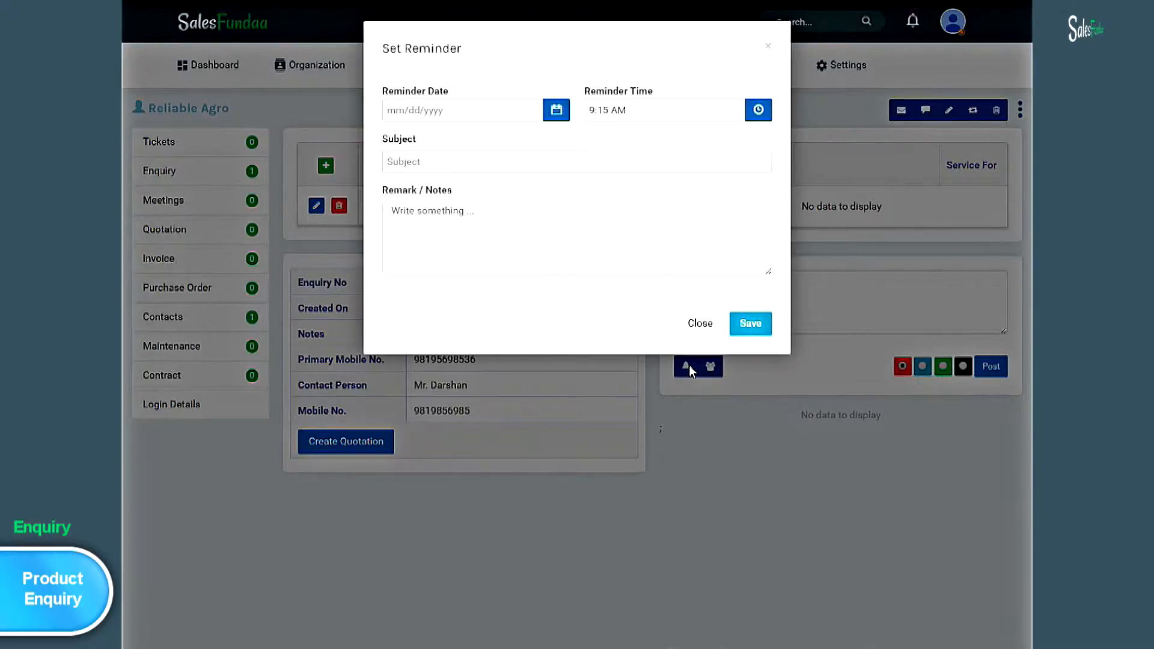
- Set the reminder date to 28 Feb 2017 and the time to 10:15 AM
{"action": "left_click", "coordinate": [461, 109]}
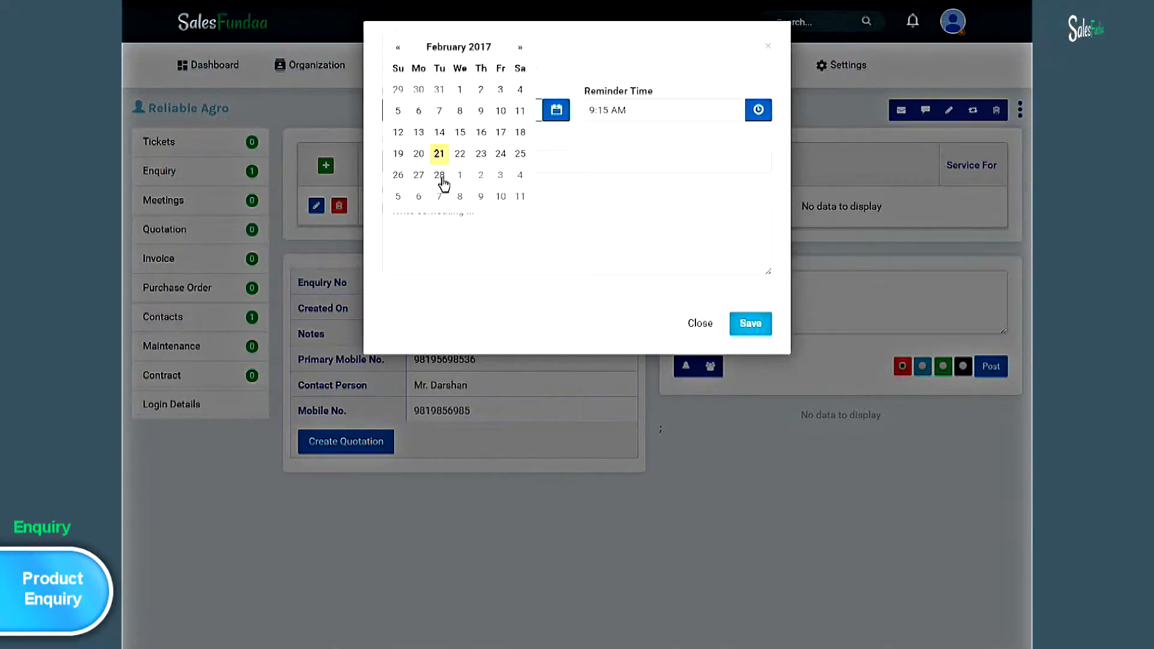
{"action": "left_click", "coordinate": [440, 176]}
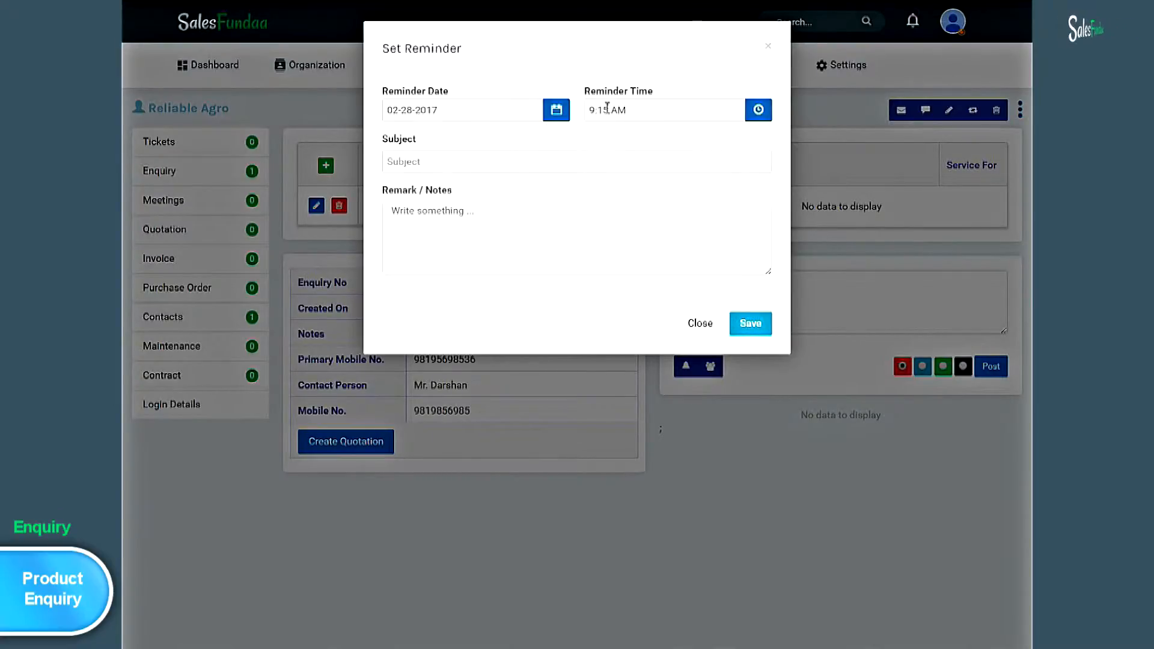
{"action": "left_click", "coordinate": [652, 112]}
{"action": "left_click", "coordinate": [603, 140]}
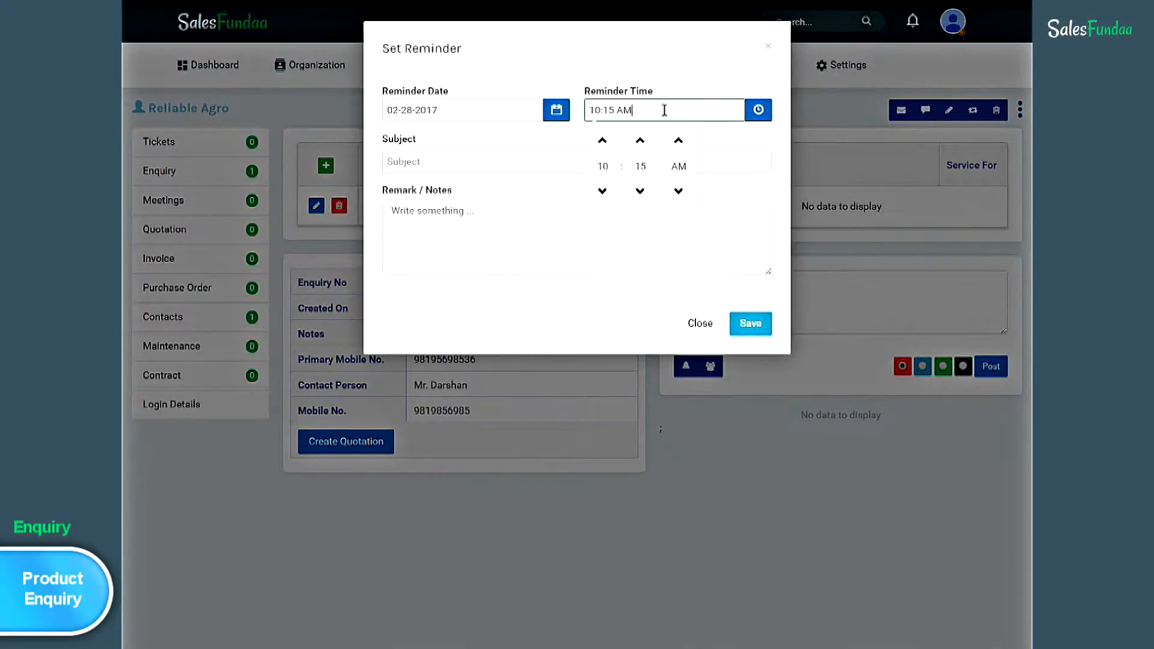
- Enter subject 'Potential Customer' and note 'Client wants 15 LED TV', then save the reminder
{"action": "left_click", "coordinate": [406, 162]}
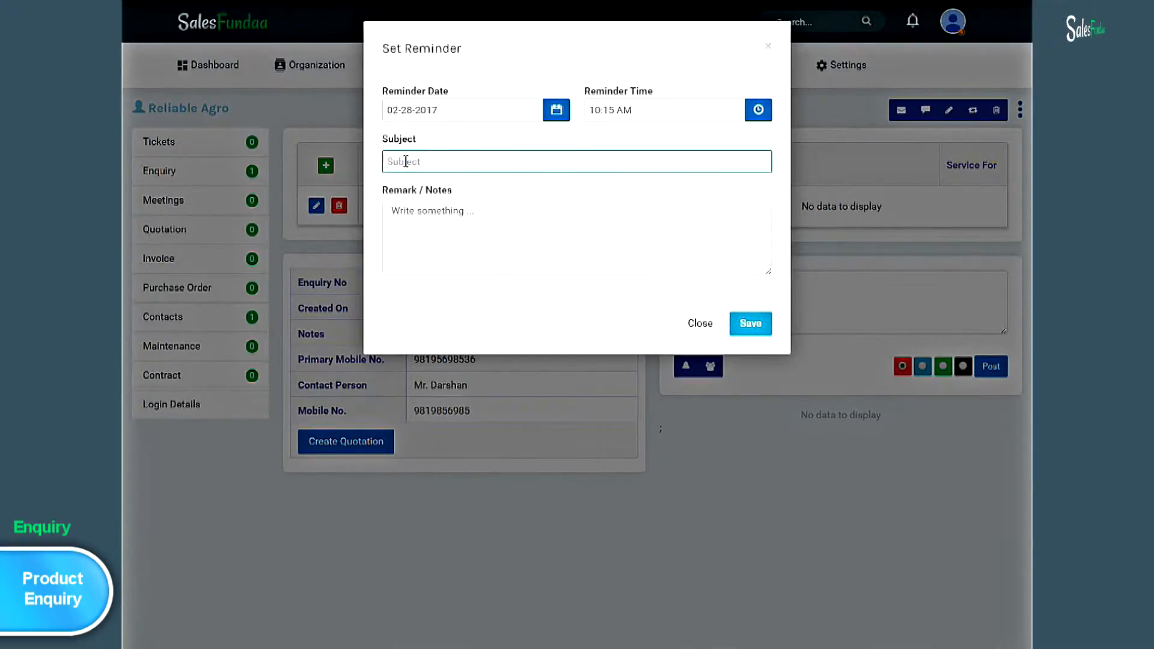
{"action": "type", "text": "P"}
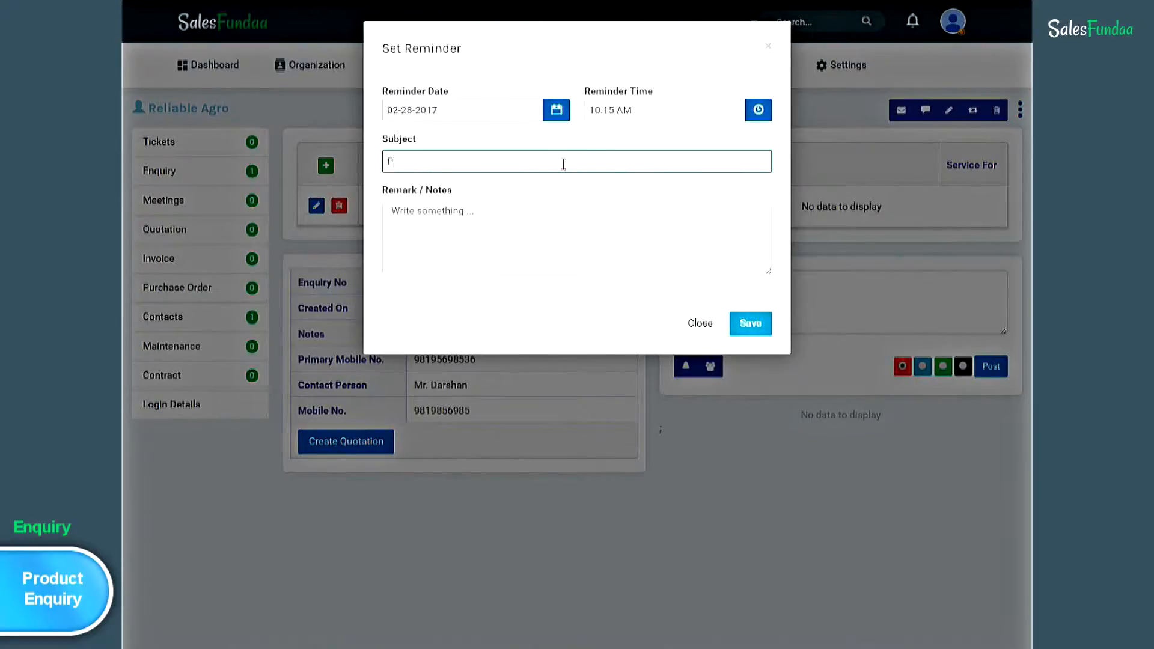
{"action": "type", "text": "otential Customer"}
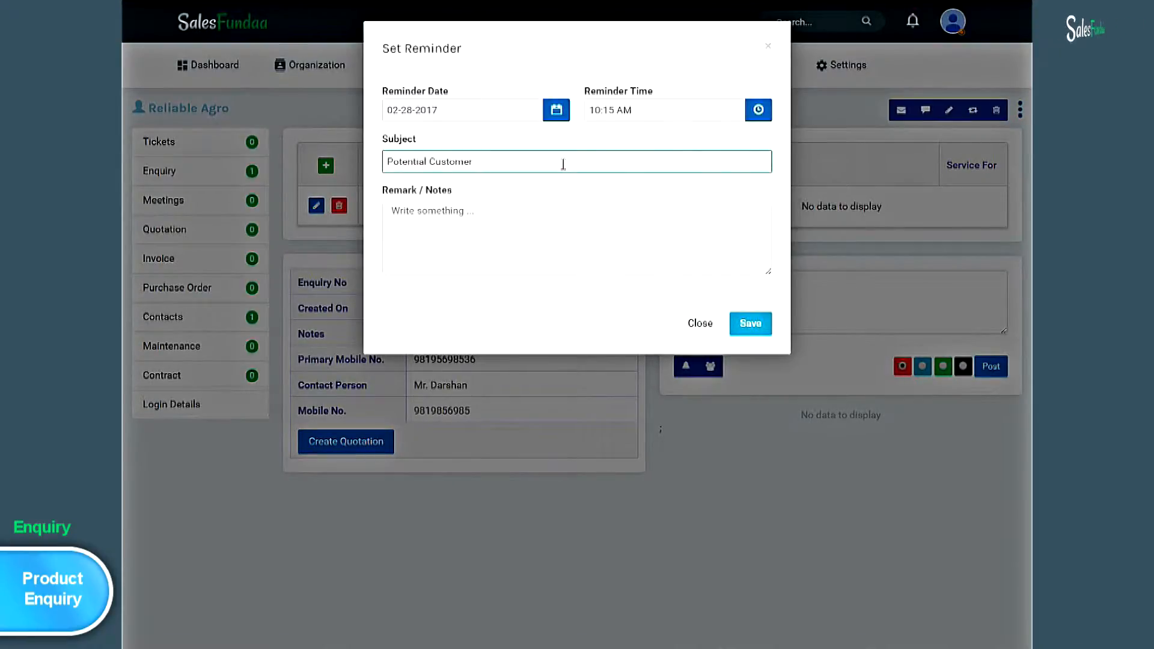
{"action": "left_click", "coordinate": [492, 227]}
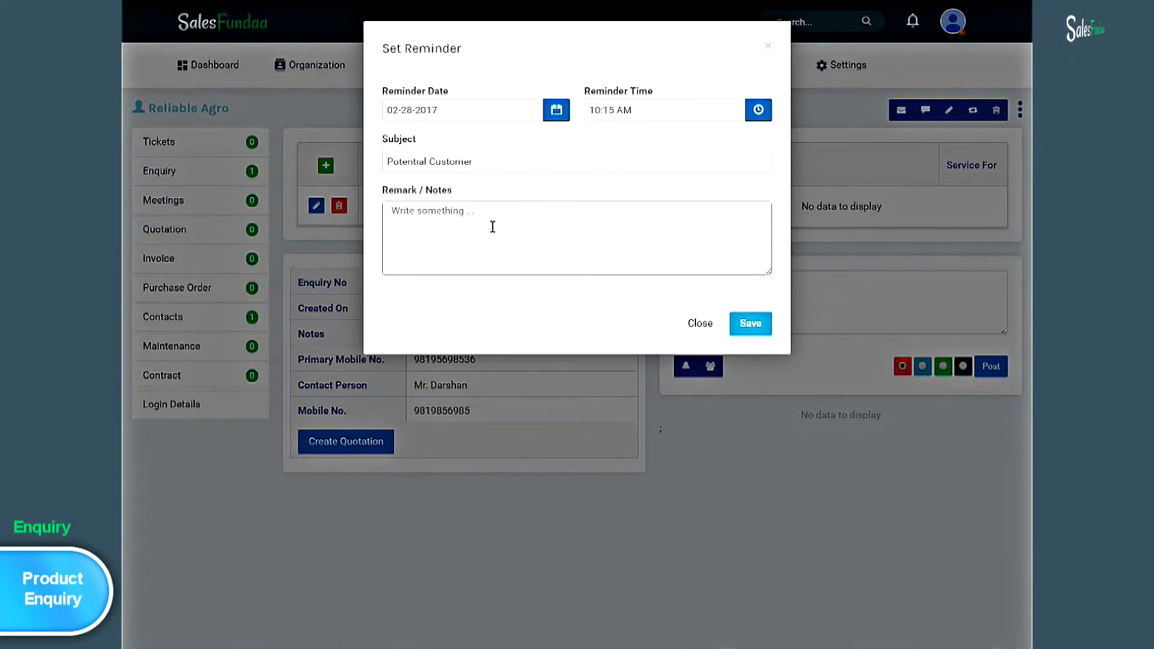
{"action": "type", "text": "Client wan"}
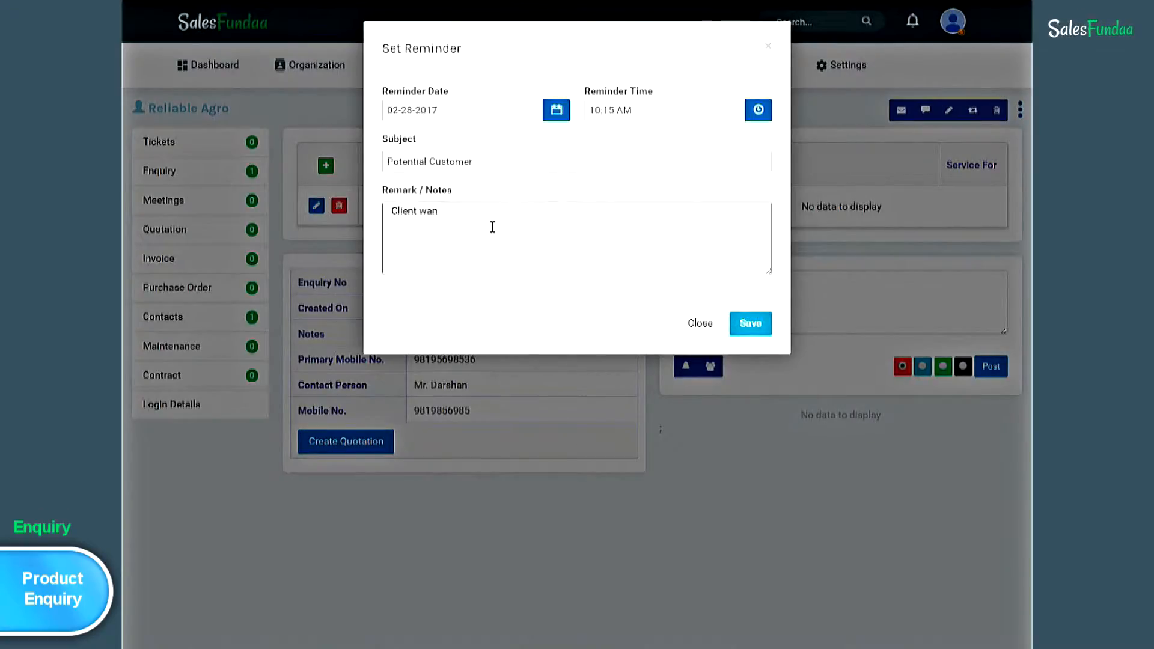
{"action": "type", "text": "ts"}
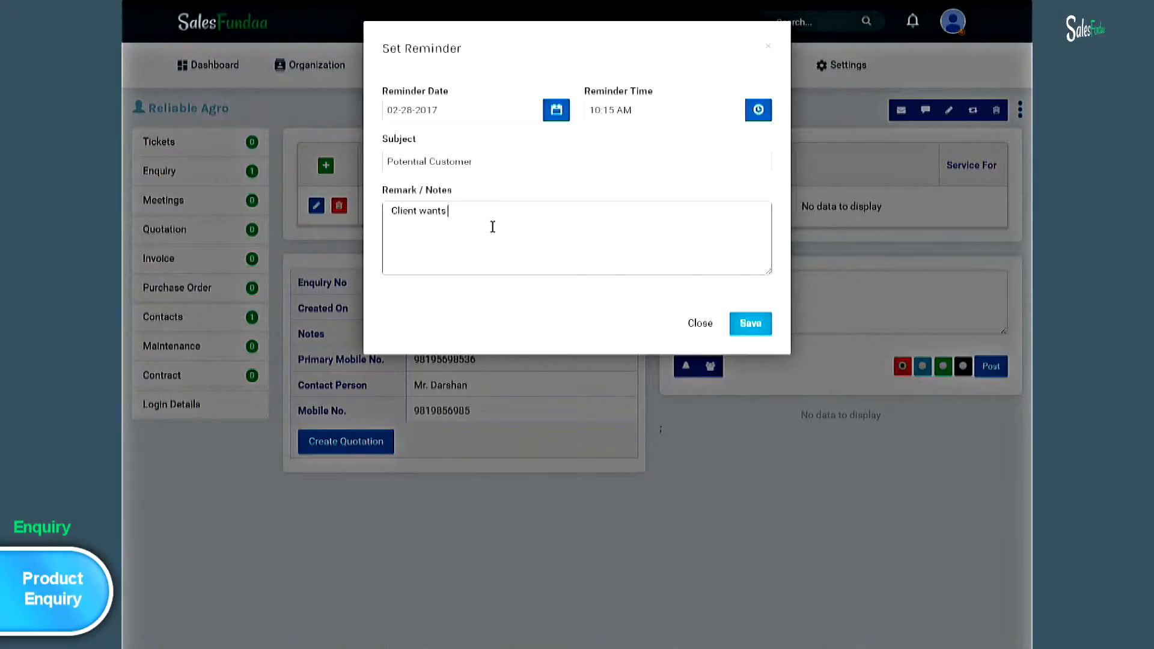
{"action": "type", "text": " 15 TV"}
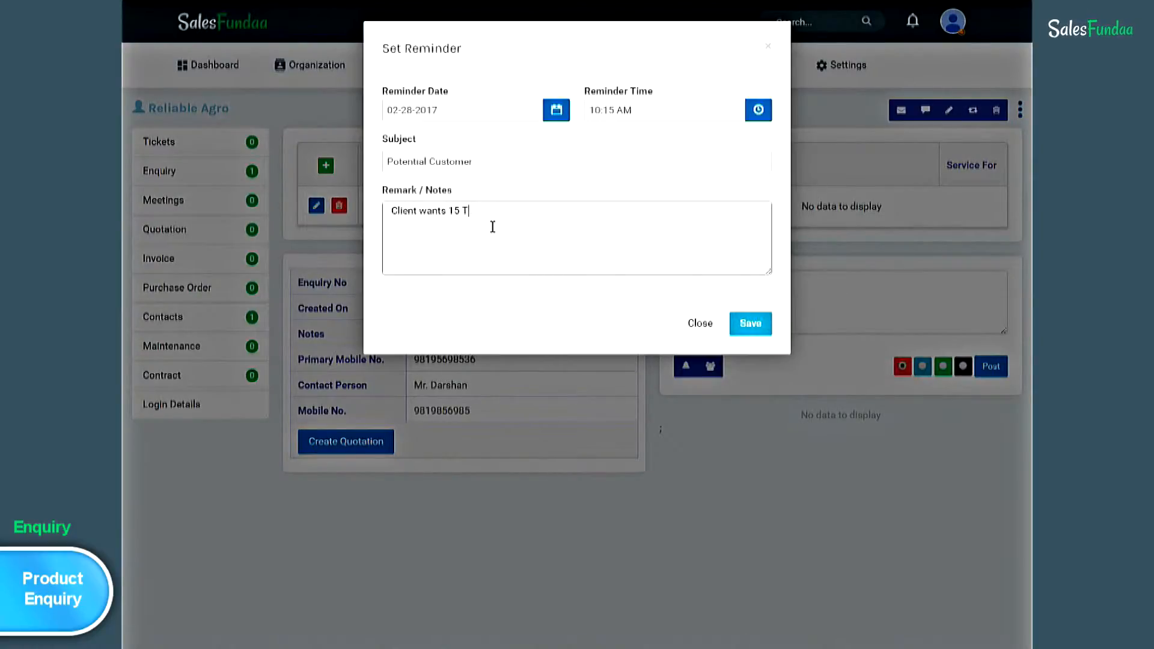
{"action": "key", "text": "BackSpace"}
{"action": "key", "text": "BackSpace"}
{"action": "key", "text": "BackSpace"}
{"action": "type", "text": "LED TV"}
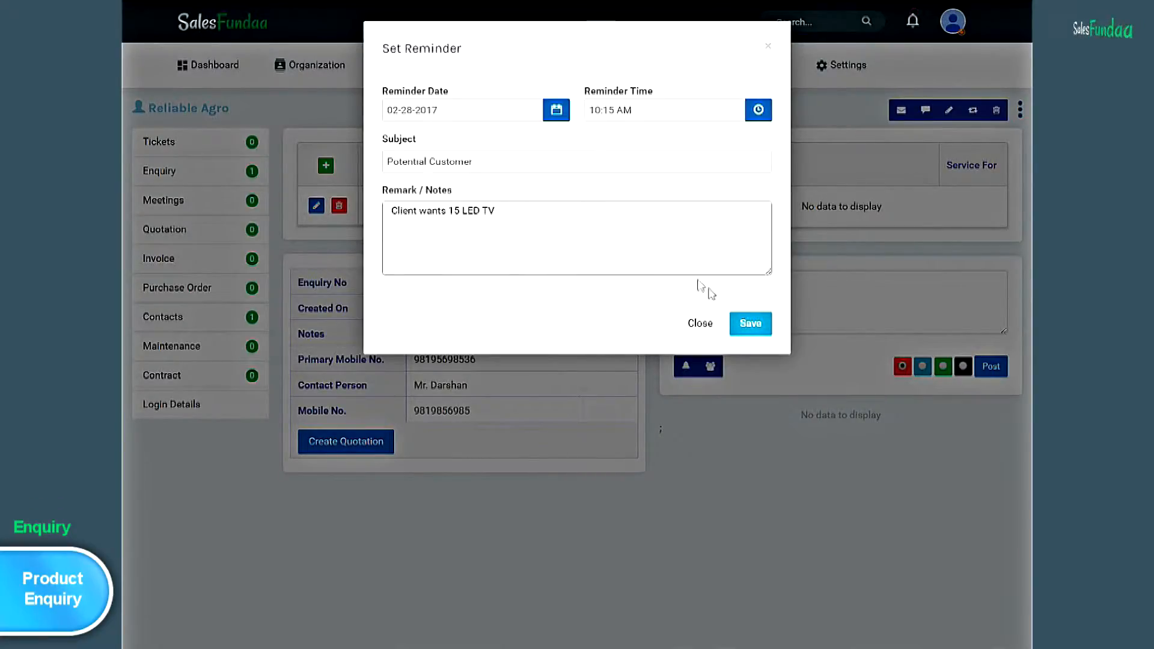
{"action": "left_click", "coordinate": [753, 329]}
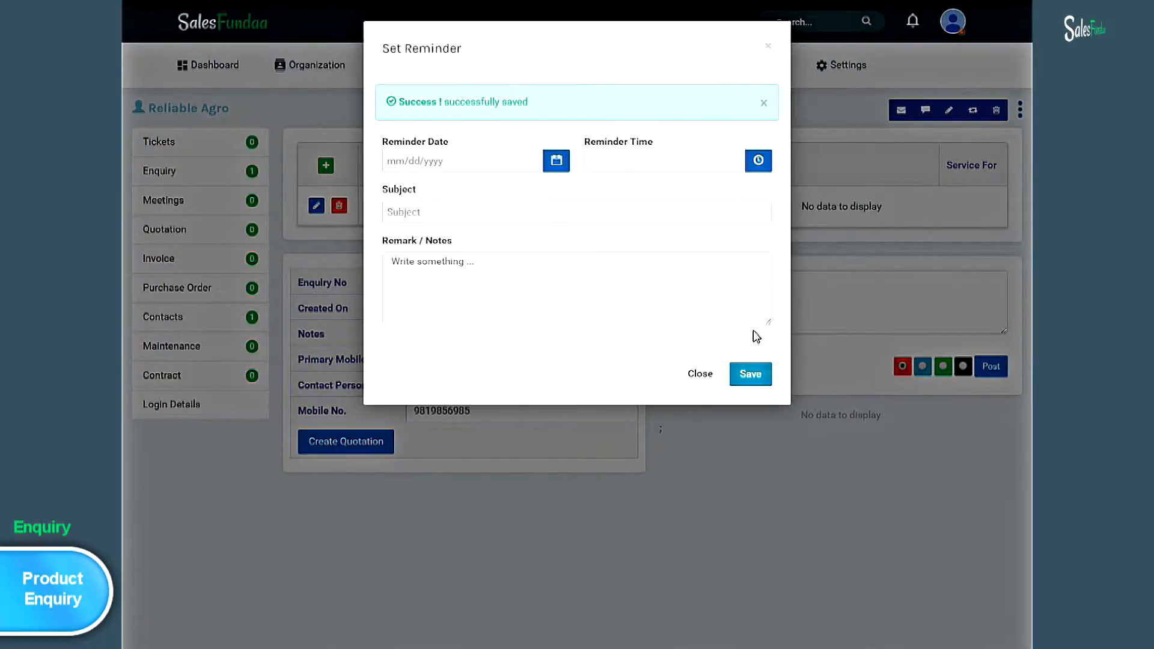
{"action": "left_click", "coordinate": [709, 374]}
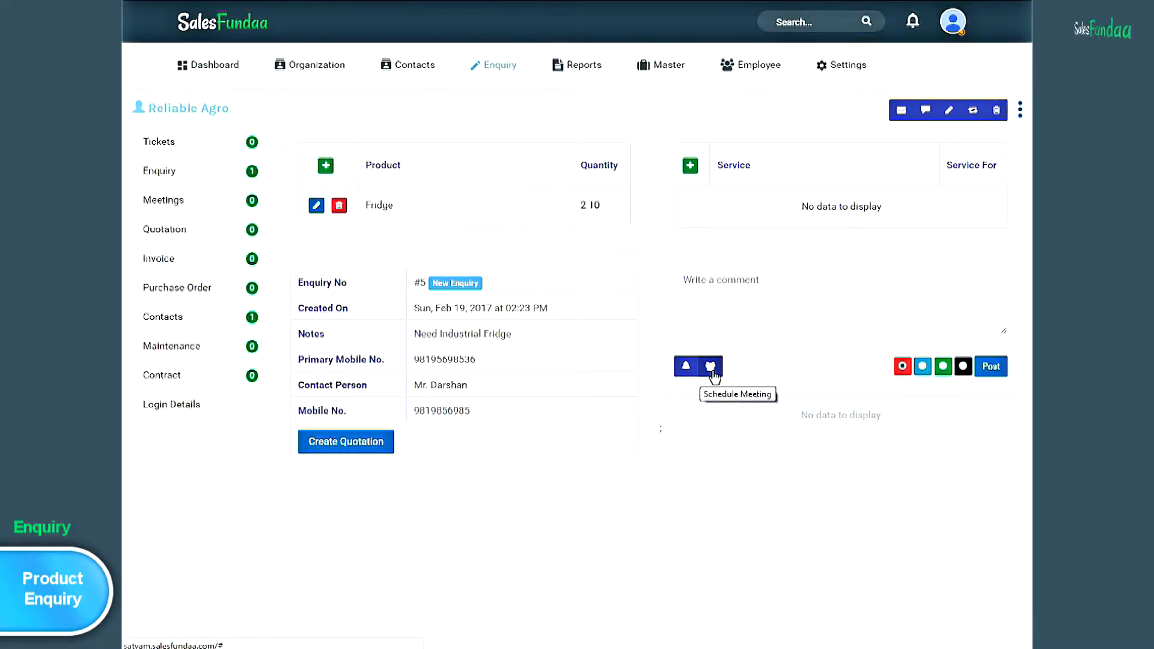
- Start a meeting assigned to the first listed employee, dated 24 Feb 2017
{"action": "left_click", "coordinate": [712, 368]}
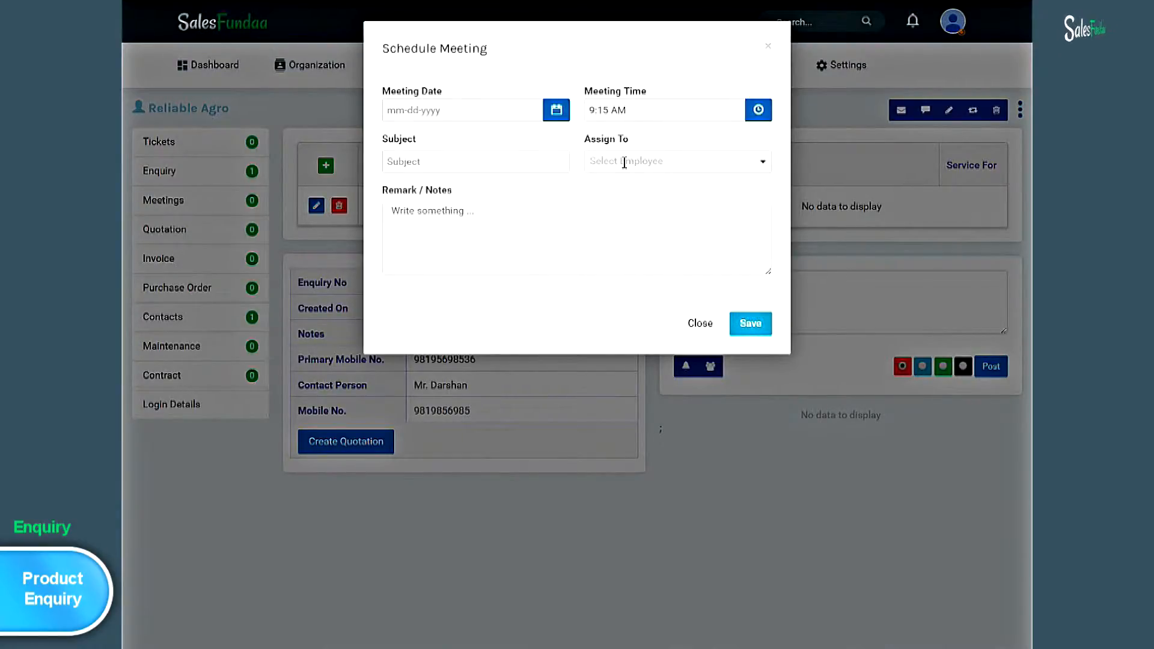
{"action": "left_click", "coordinate": [762, 169]}
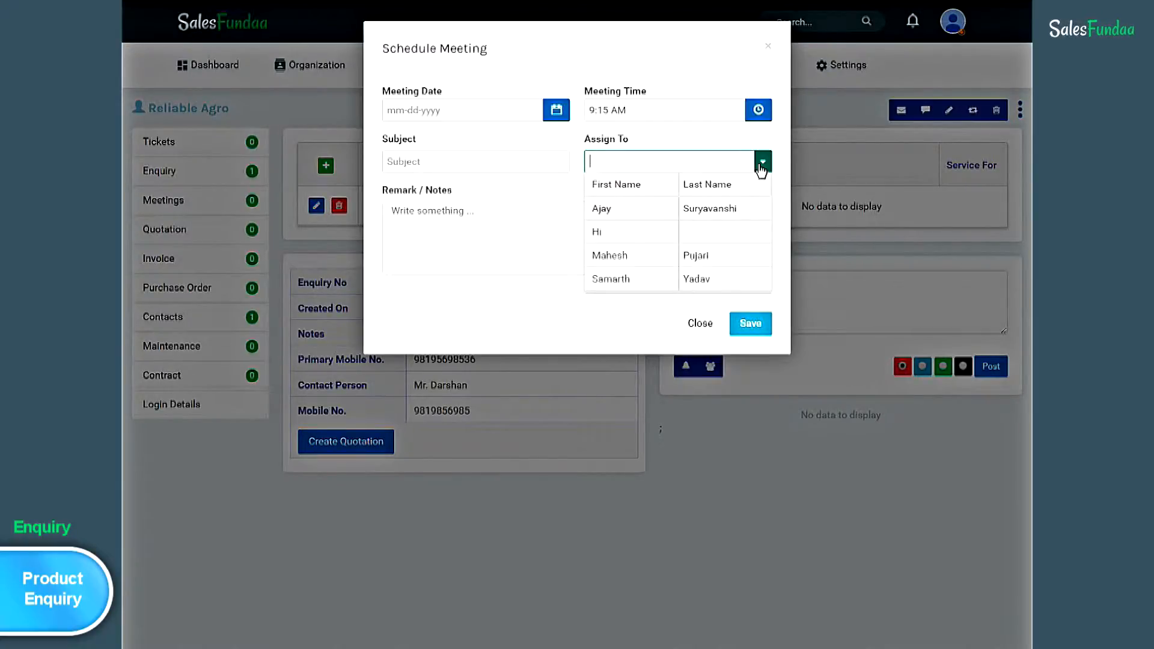
{"action": "left_click", "coordinate": [743, 210]}
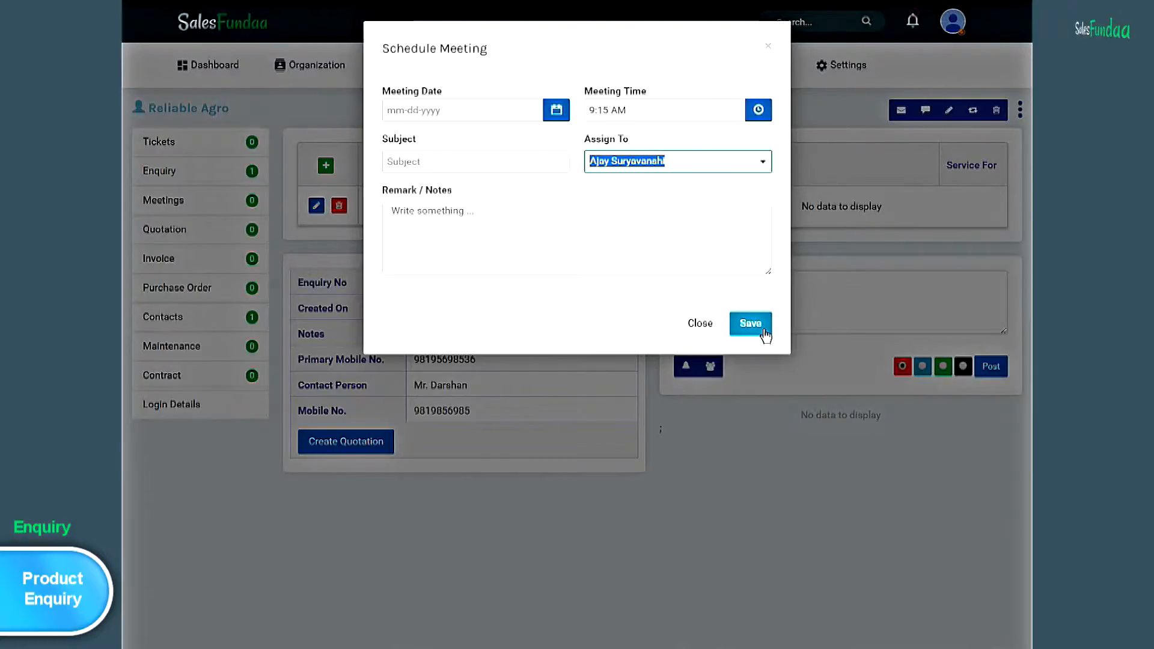
{"action": "left_click", "coordinate": [471, 109]}
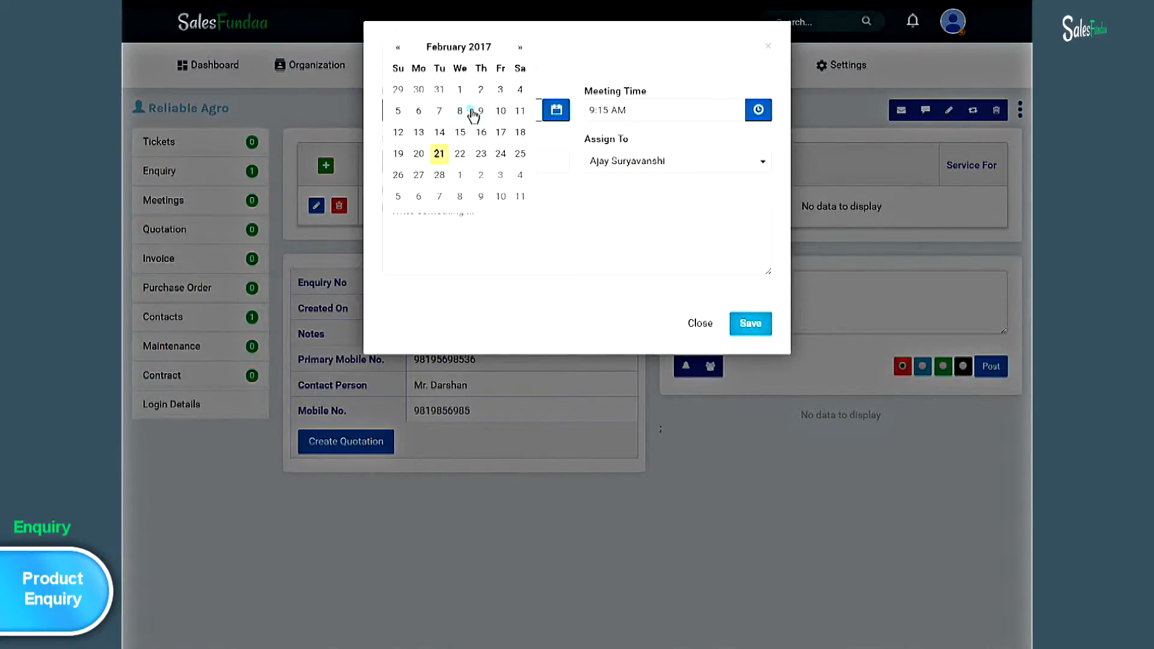
{"action": "left_click", "coordinate": [499, 152]}
- Give the meeting subject 'LED Quotation' and note 'Please give best quote', then save it
{"action": "left_click", "coordinate": [435, 167]}
{"action": "type", "text": "LED,Quotation"}
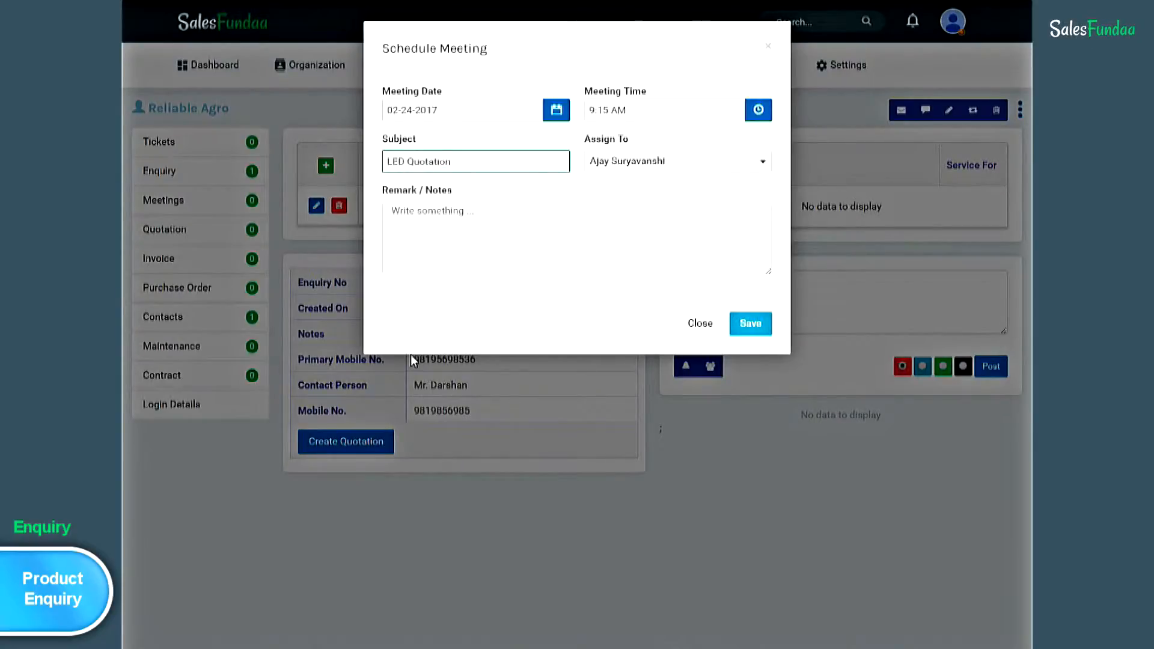
{"action": "left_click", "coordinate": [399, 228]}
{"action": "type", "text": "Pl"}
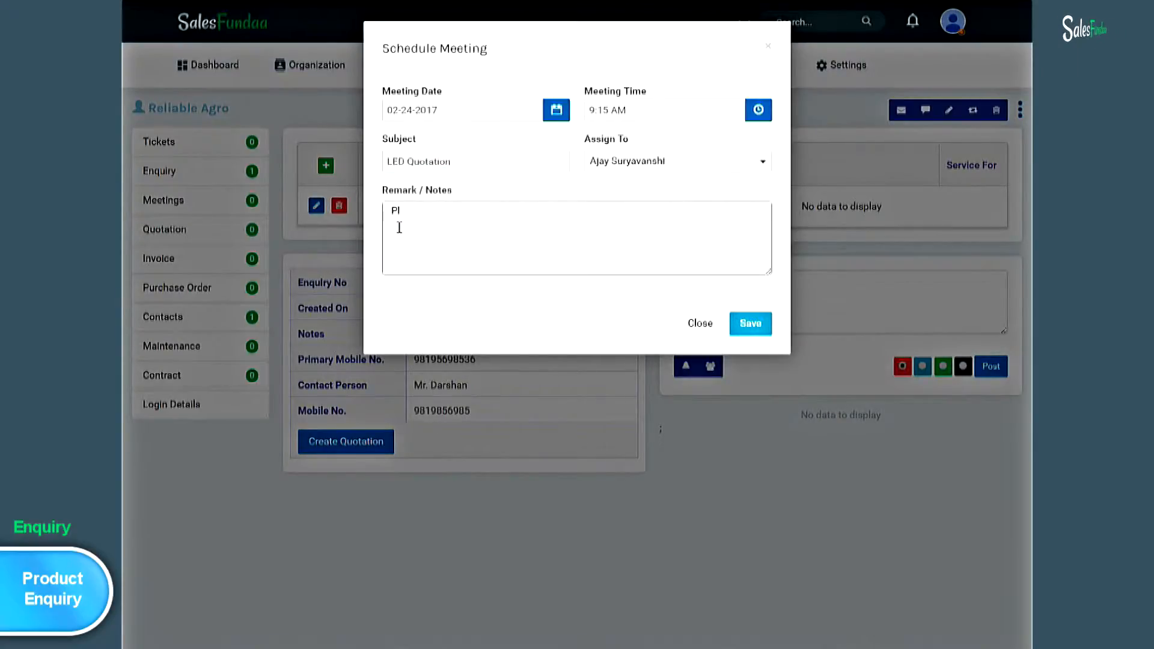
{"action": "type", "text": "ease give best quote"}
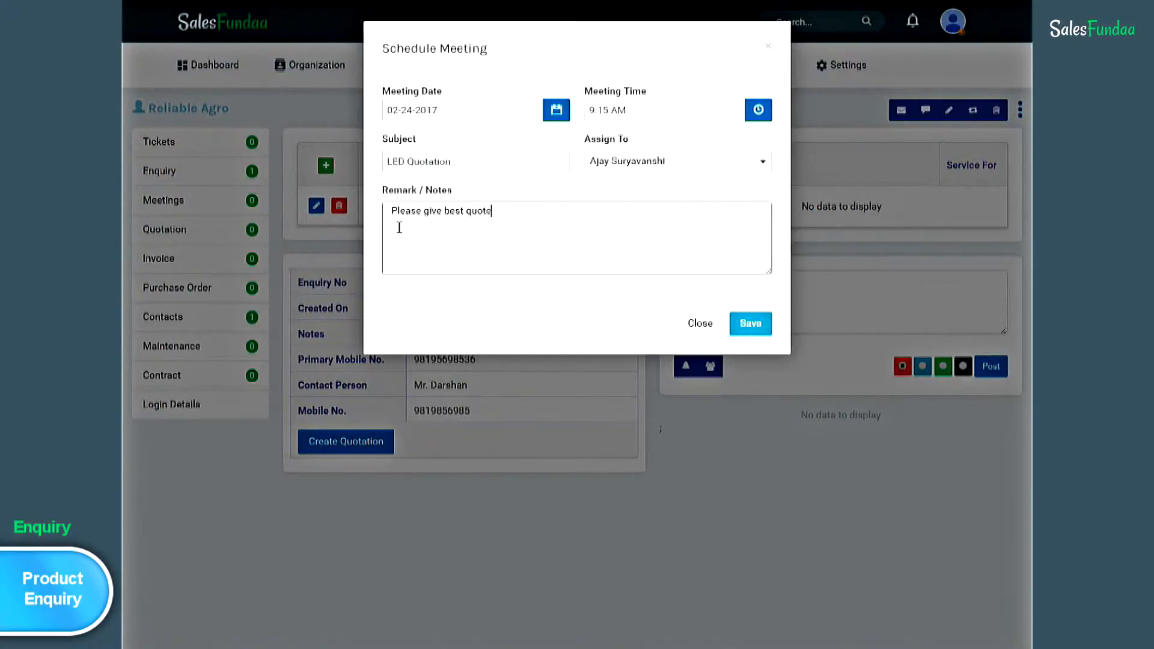
{"action": "left_click", "coordinate": [751, 325]}
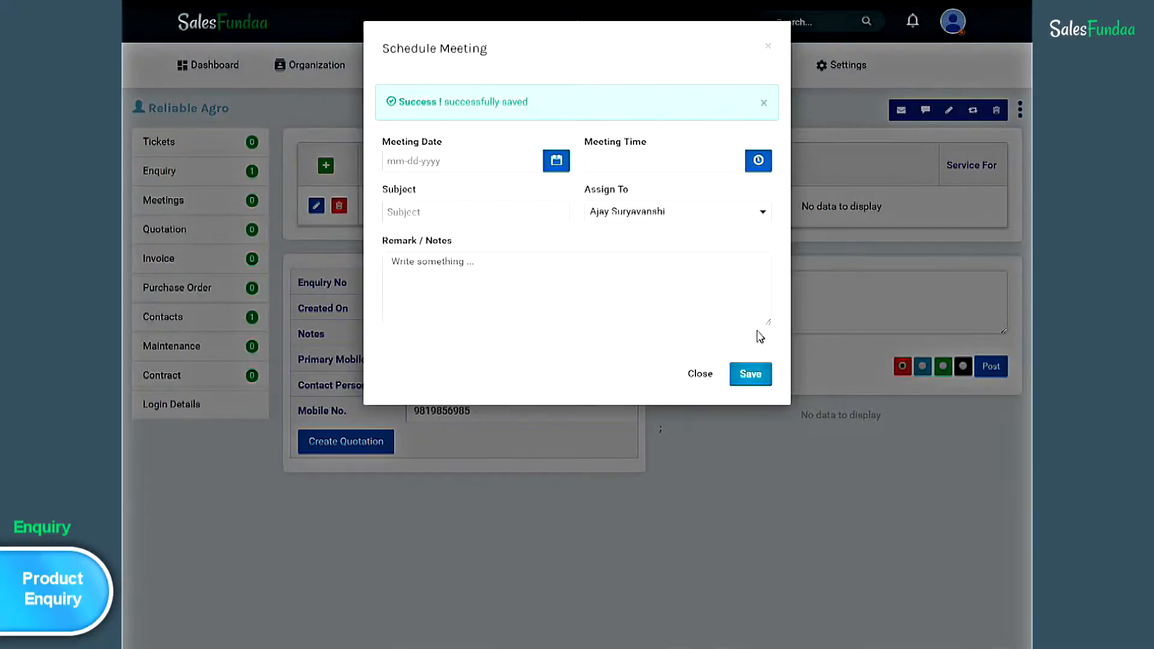
{"action": "left_click", "coordinate": [700, 373]}
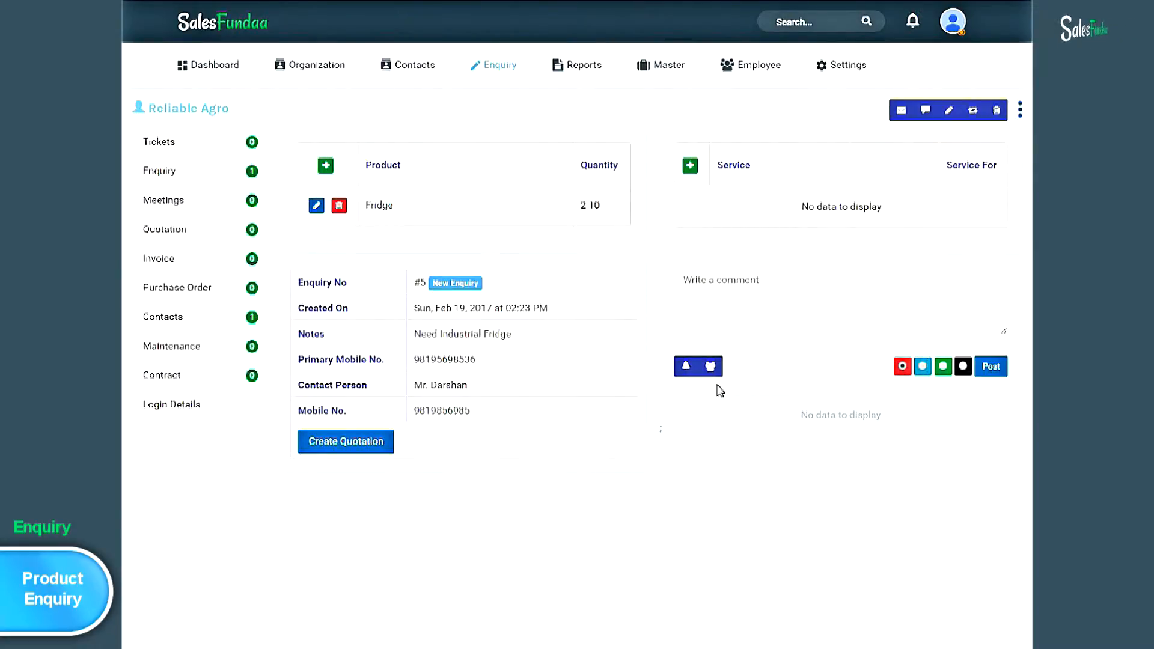
- Post the comment 'Client is also keen for Portable AC' on enquiry #5
{"action": "left_click", "coordinate": [726, 287]}
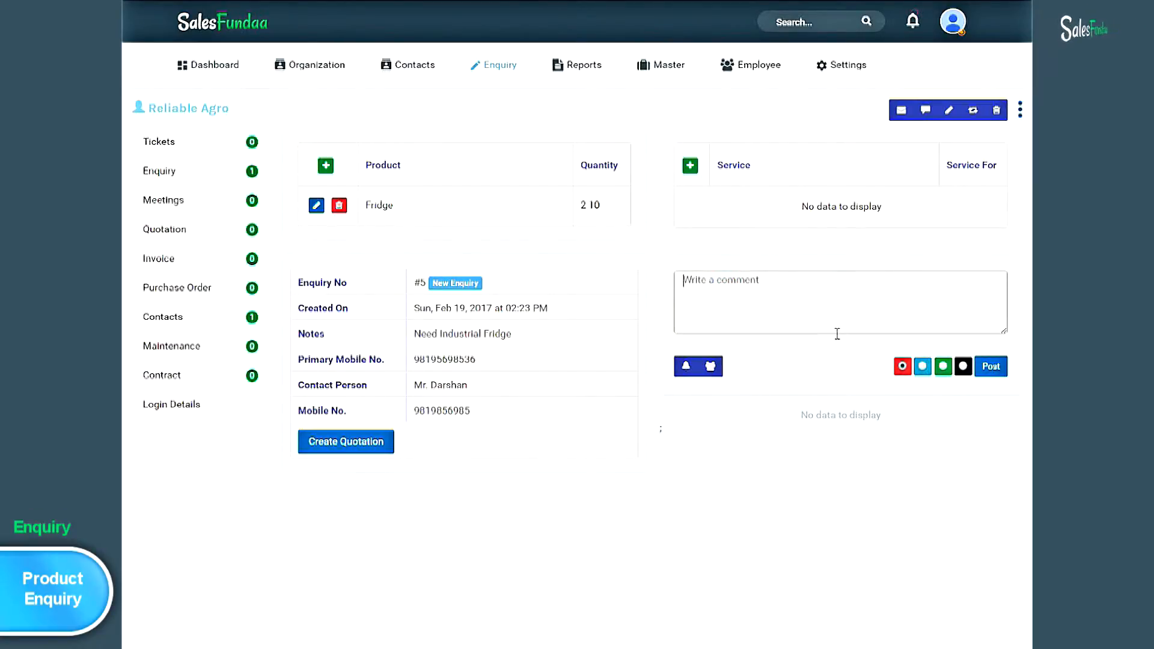
{"action": "type", "text": "C"}
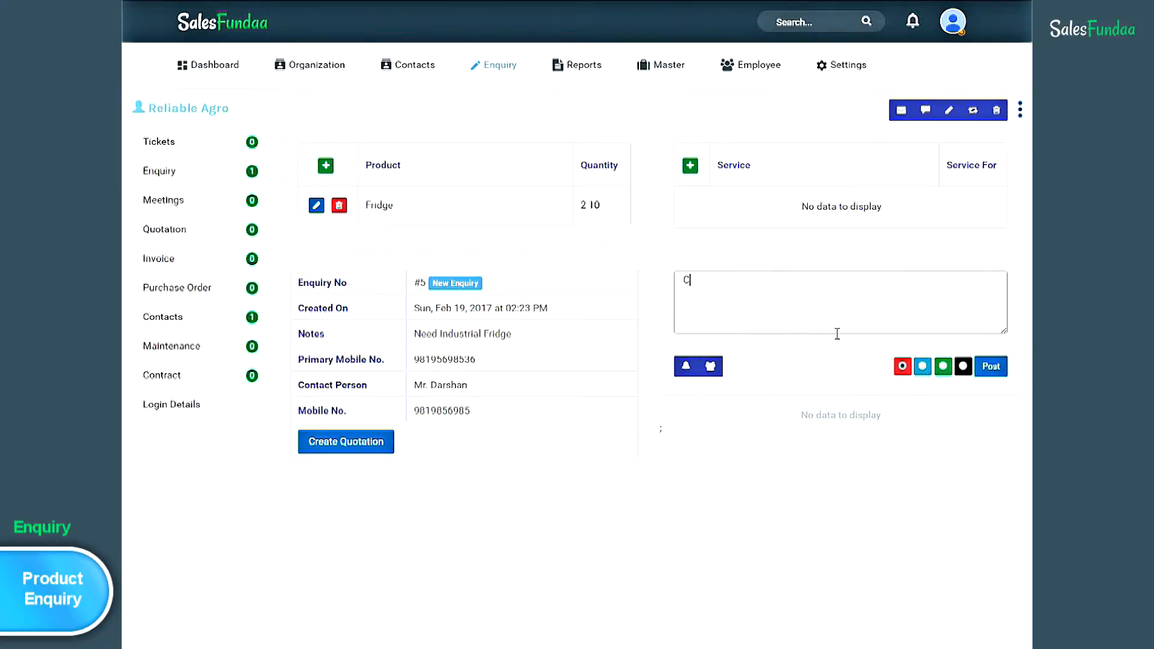
{"action": "type", "text": "lient is"}
{"action": "type", "text": "al"}
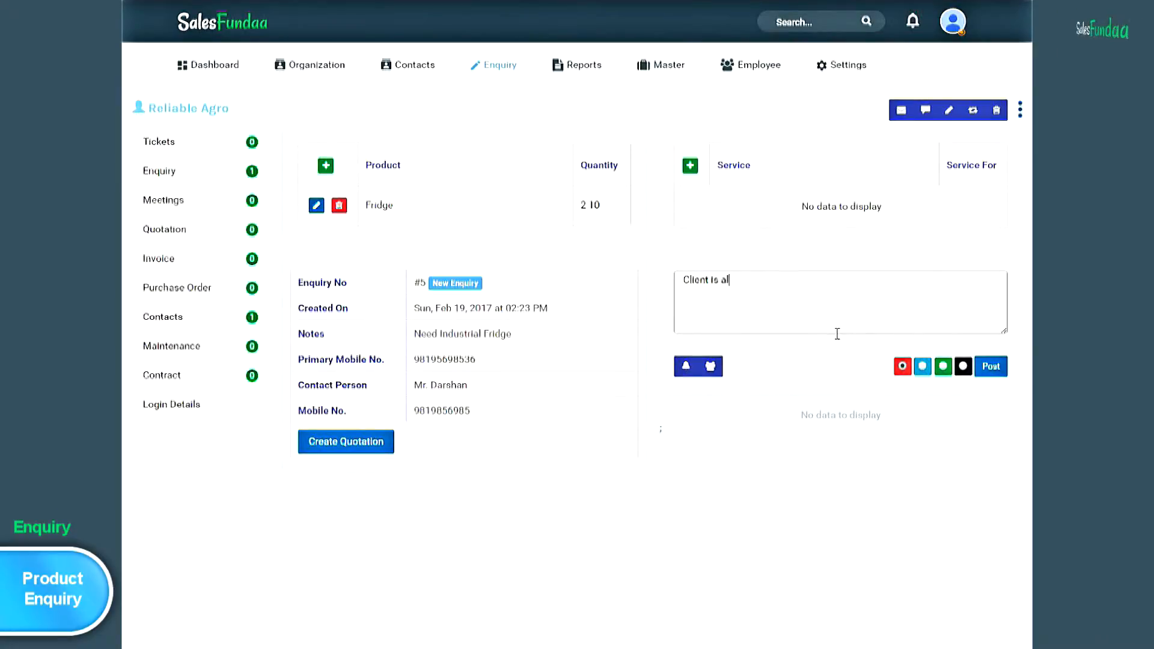
{"action": "type", "text": "so keen for Portable AC"}
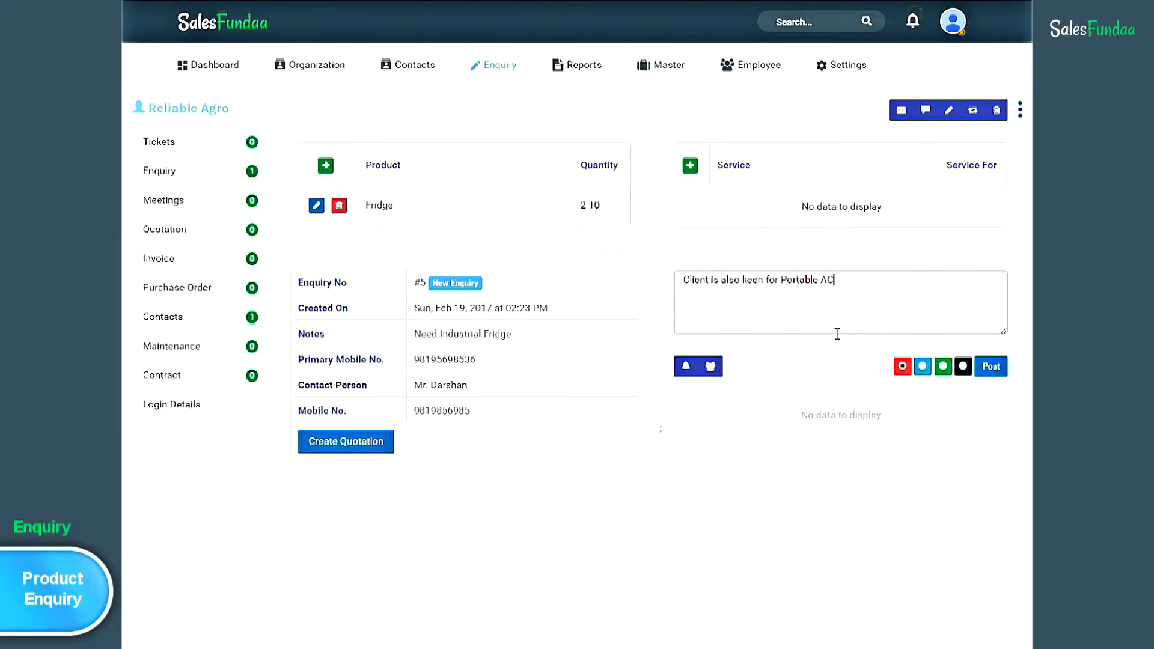
{"action": "left_click", "coordinate": [999, 374]}
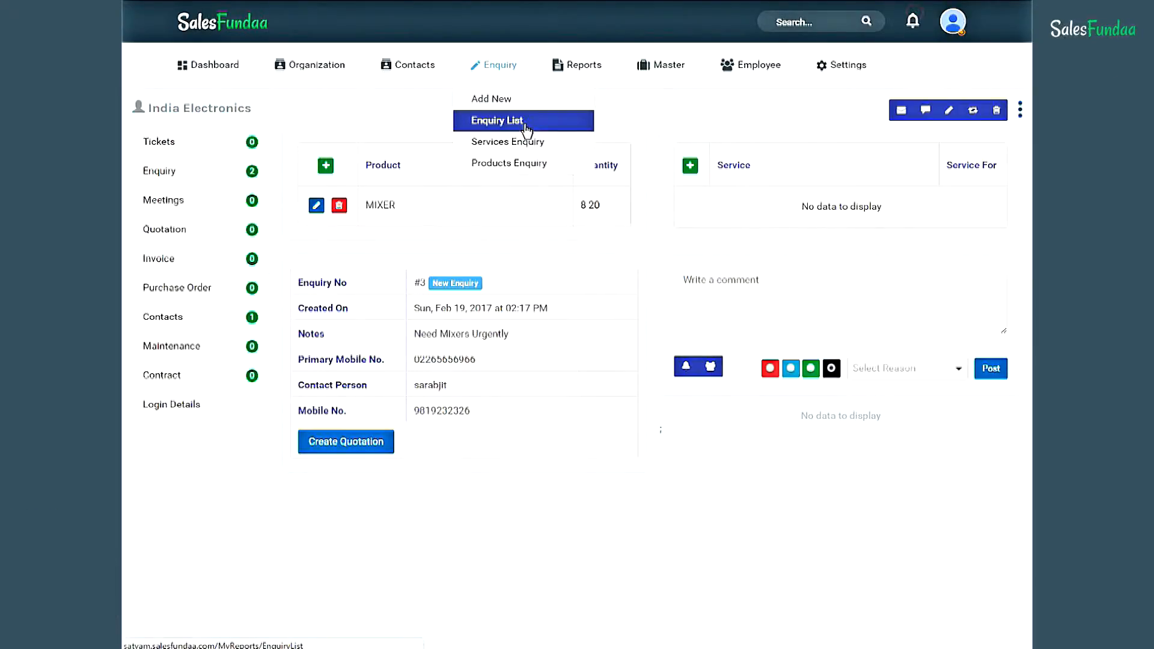
- Return to the Enquiry List and open India Electronics' 'Need Mixers Urgently' enquiry
{"action": "left_click", "coordinate": [527, 129]}
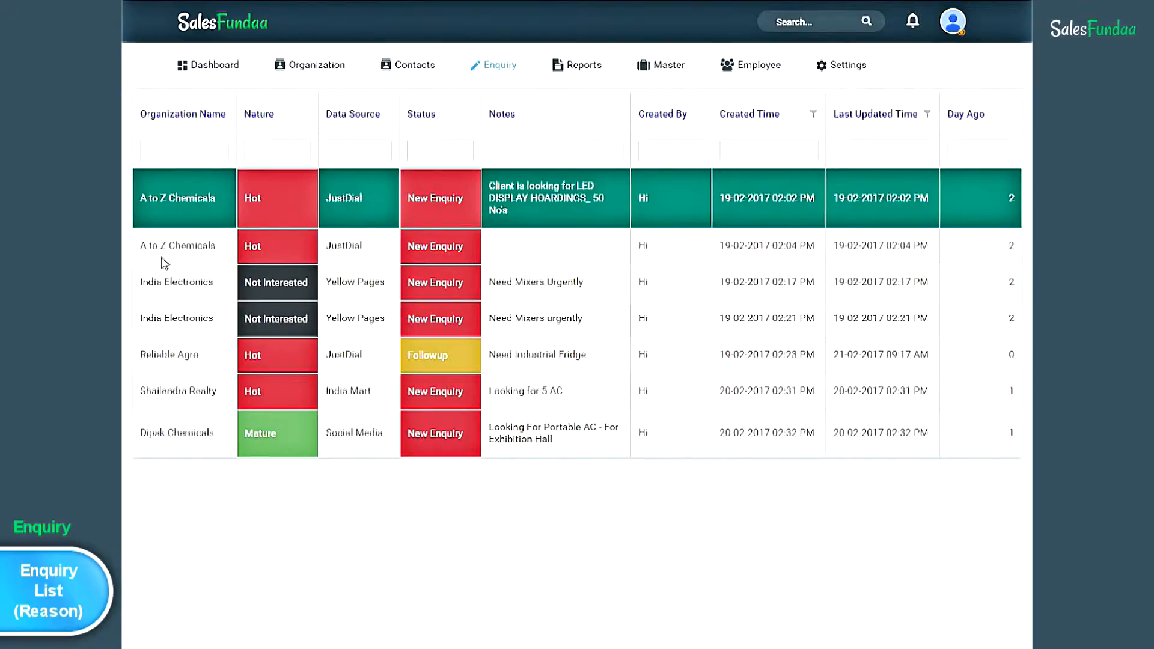
{"action": "left_click", "coordinate": [177, 294]}
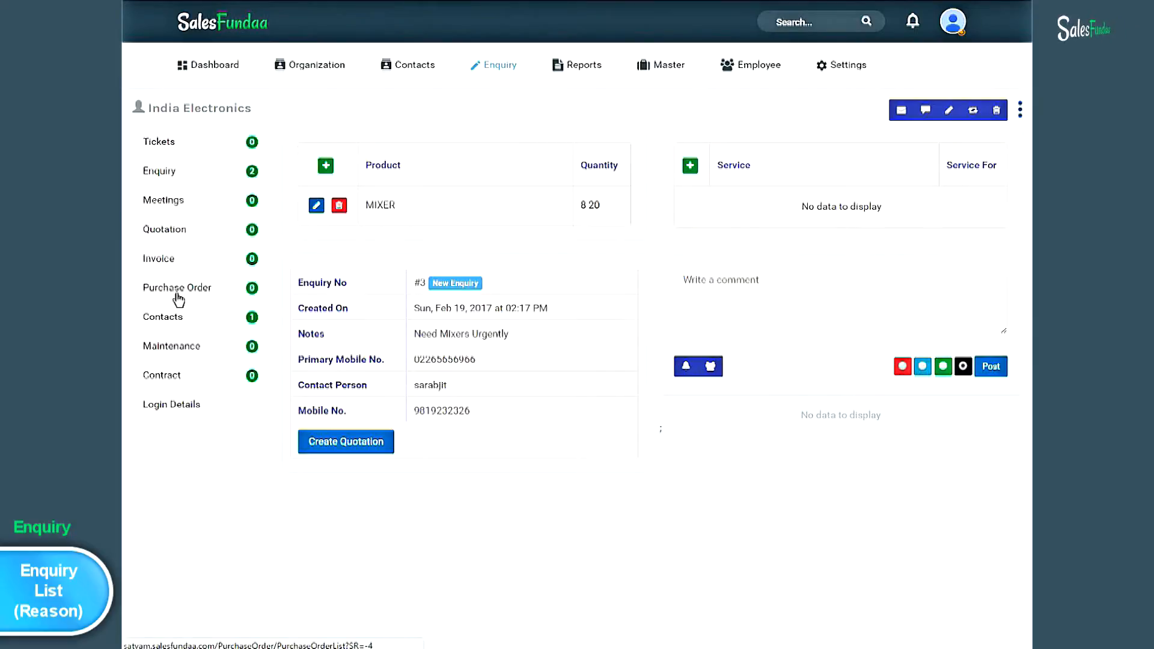
- Mark the MIXER enquiry Not Interested with the reason 'They Found our prices High'
{"action": "left_click", "coordinate": [965, 368]}
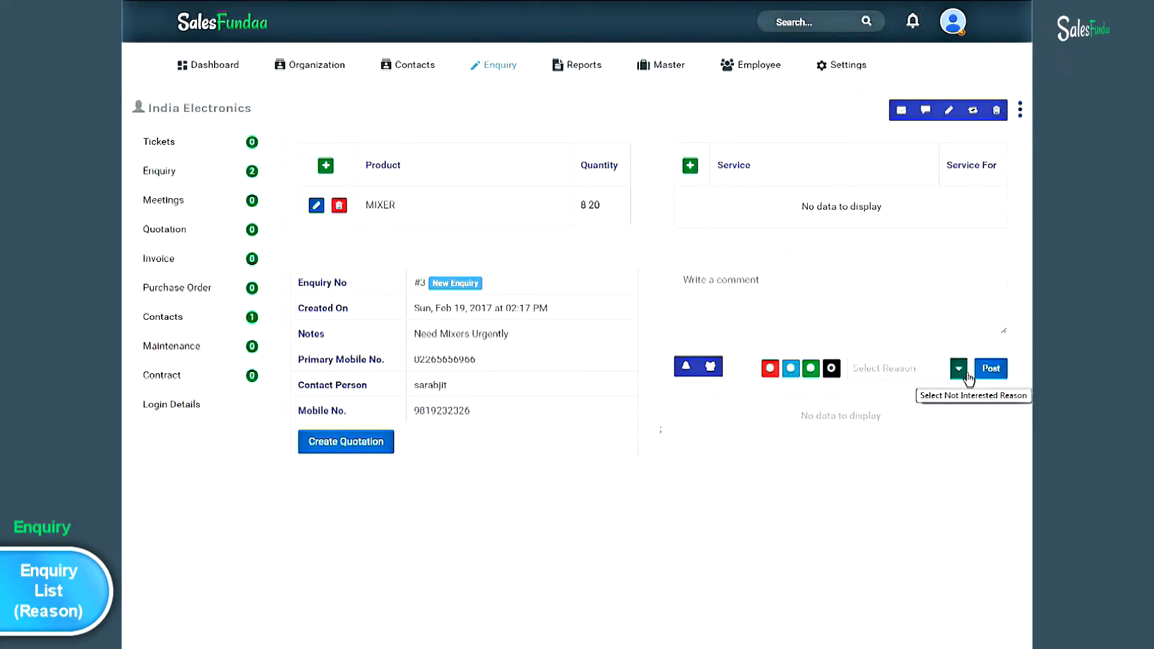
{"action": "left_click", "coordinate": [959, 373]}
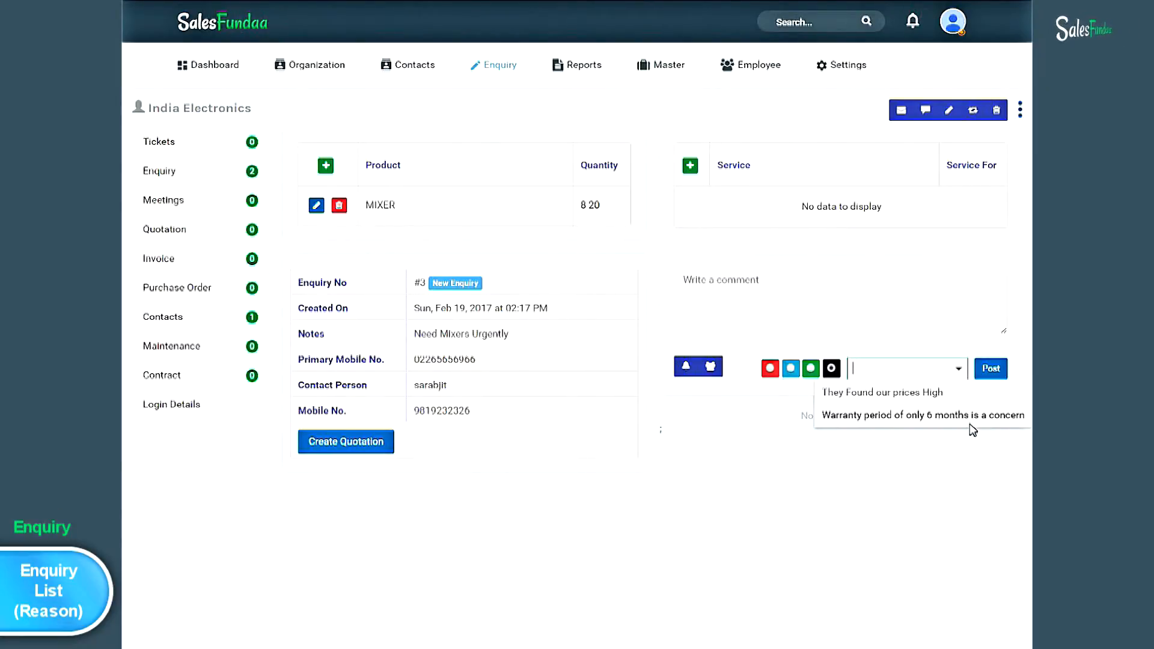
{"action": "left_click", "coordinate": [965, 392]}
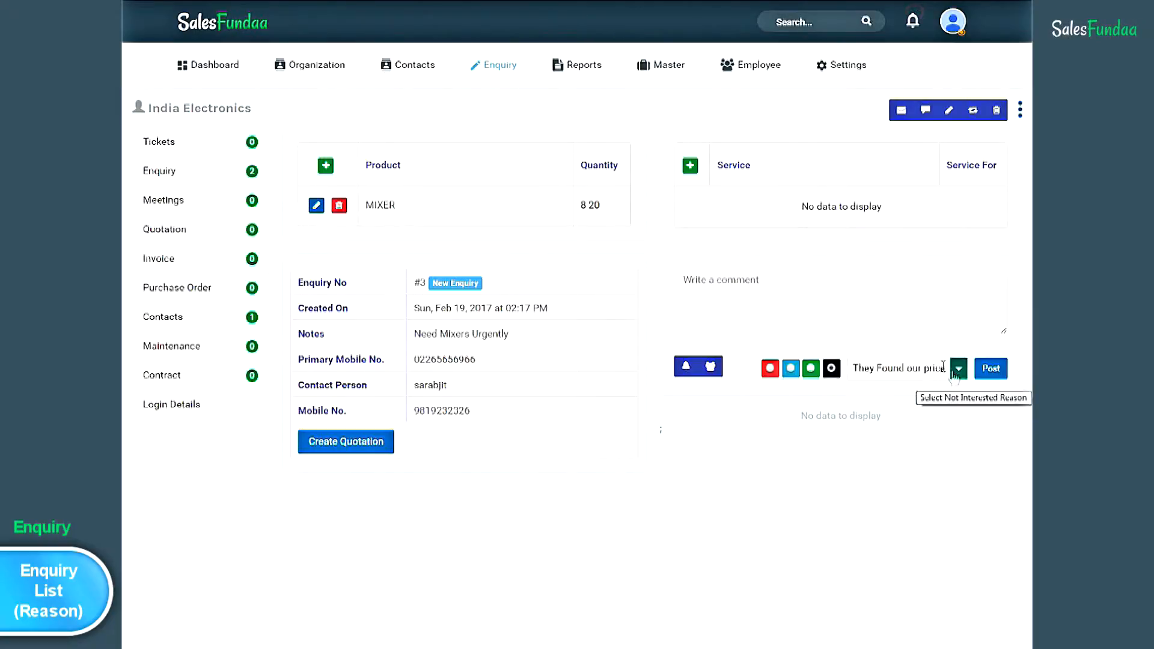
{"action": "left_click", "coordinate": [761, 293]}
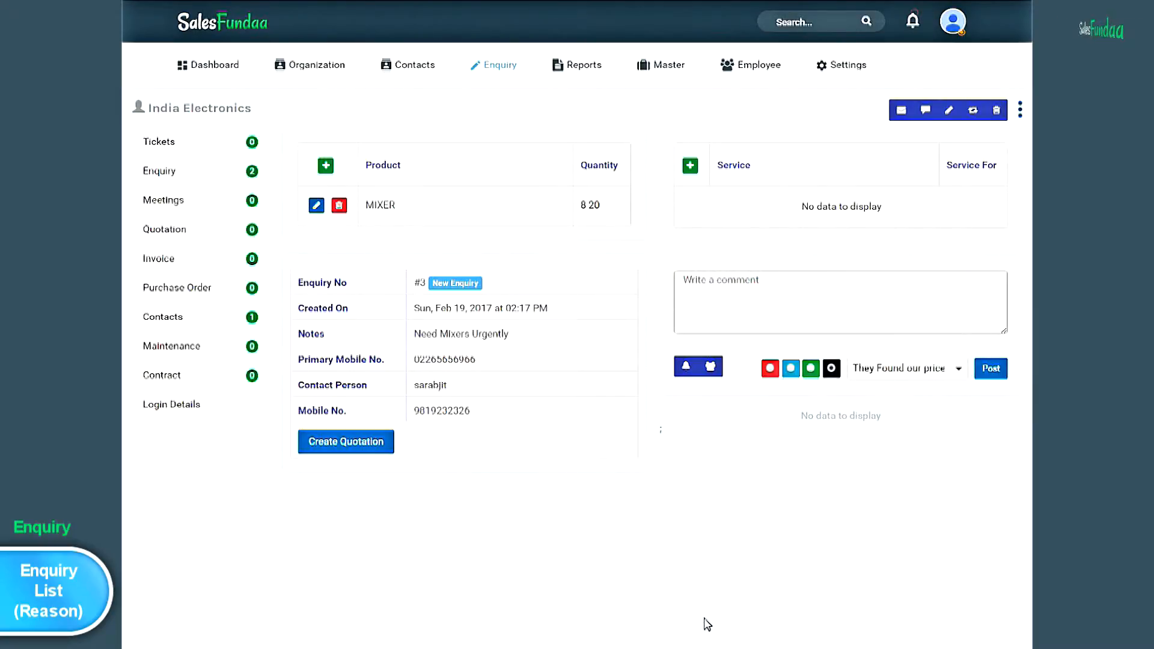
- Post the update with comment 'India Electronics got better deal from our competitors.'
{"action": "type", "text": "India Electronics g"}
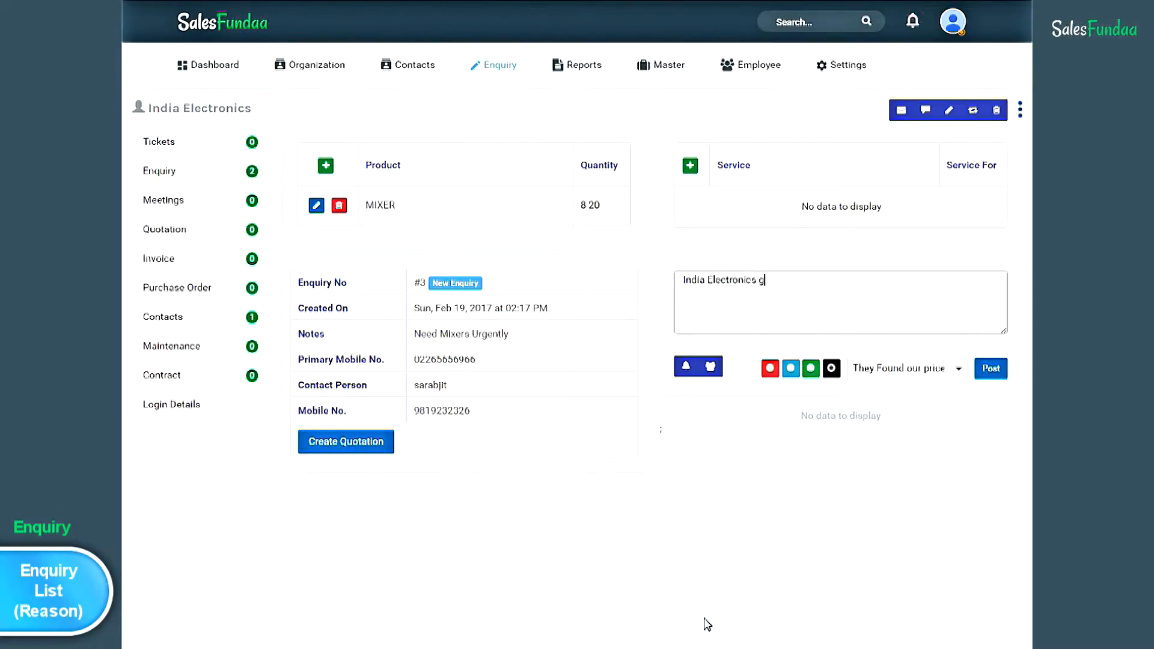
{"action": "type", "text": "ot bet"}
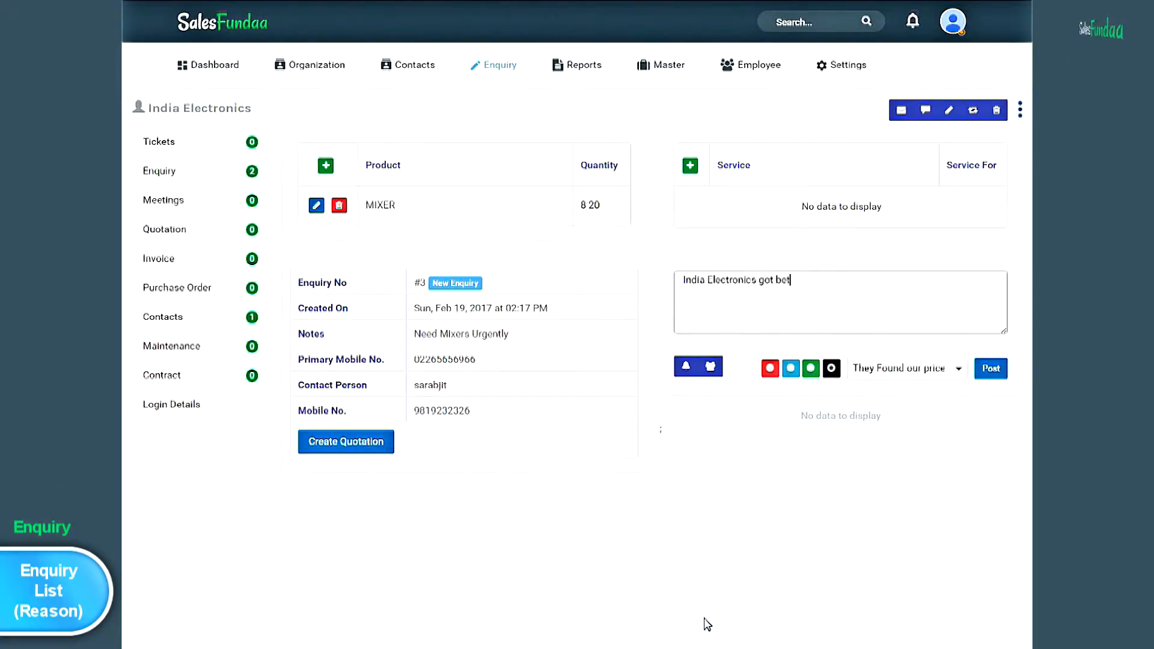
{"action": "type", "text": "ter dea"}
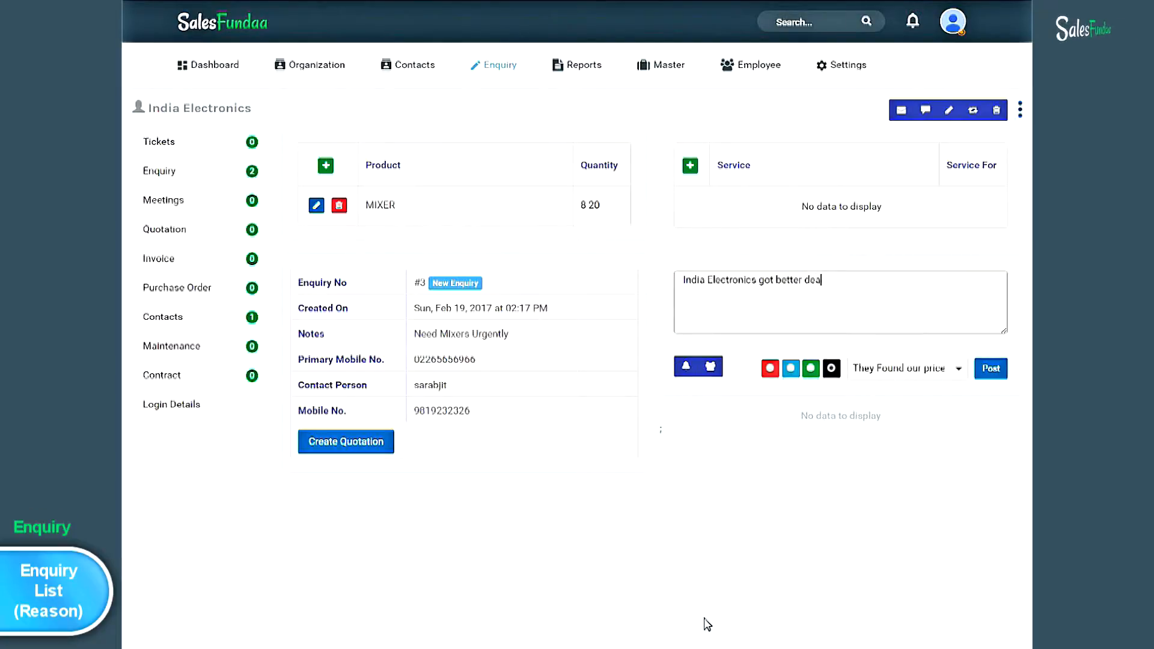
{"action": "type", "text": "l from"}
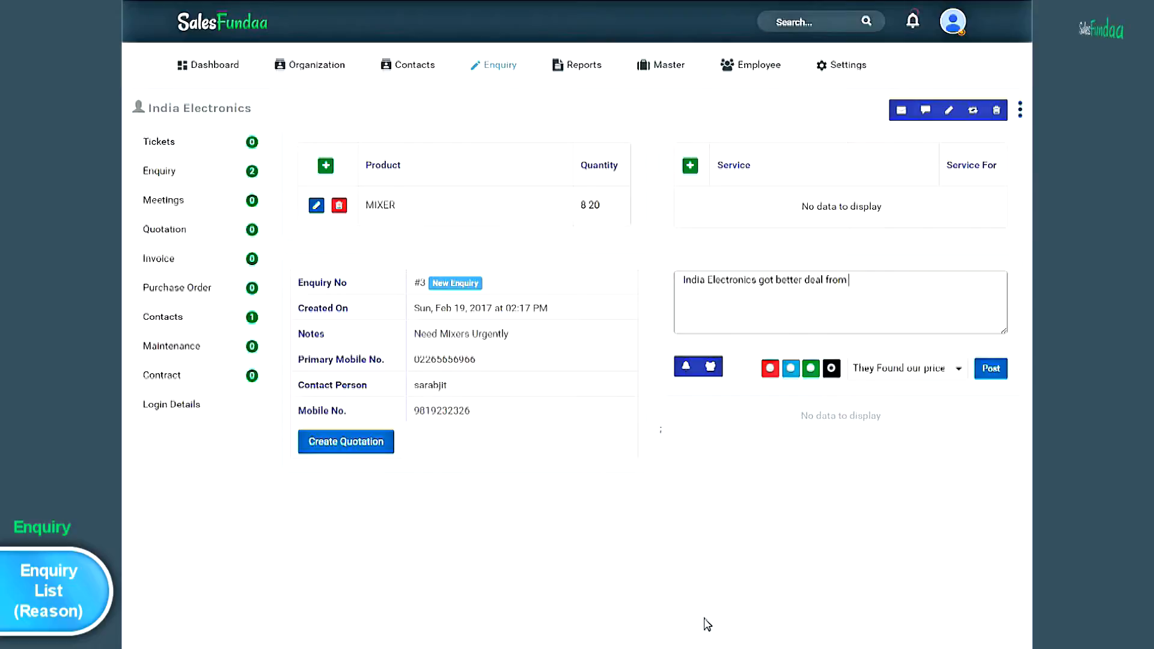
{"action": "type", "text": " our competitors"}
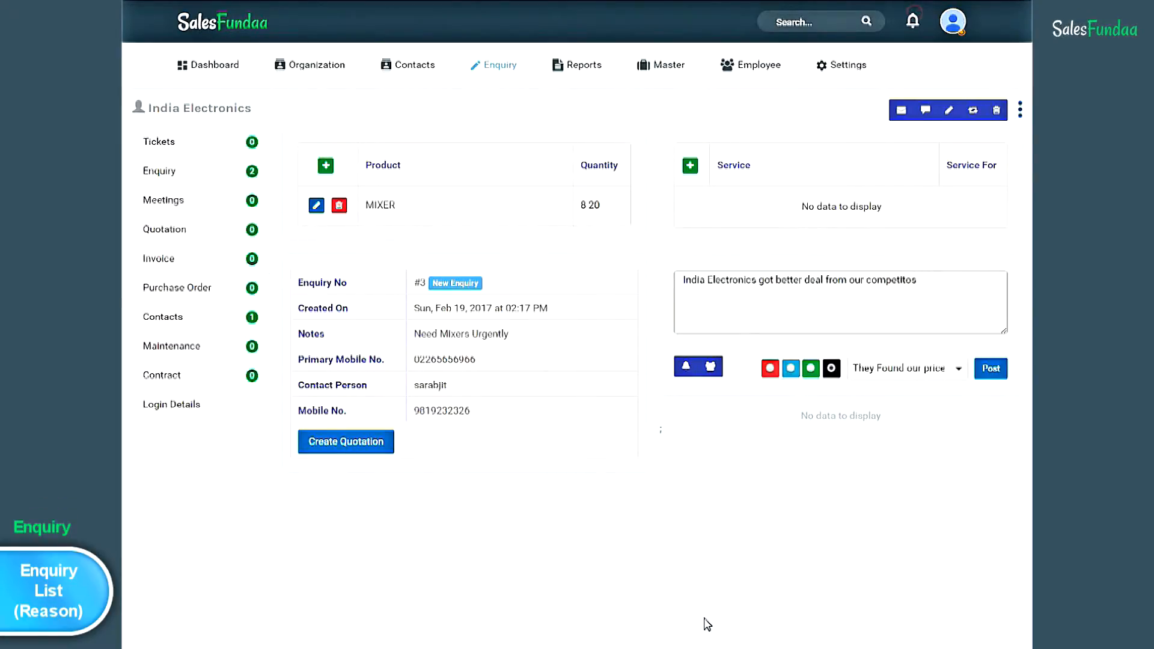
{"action": "type", "text": "."}
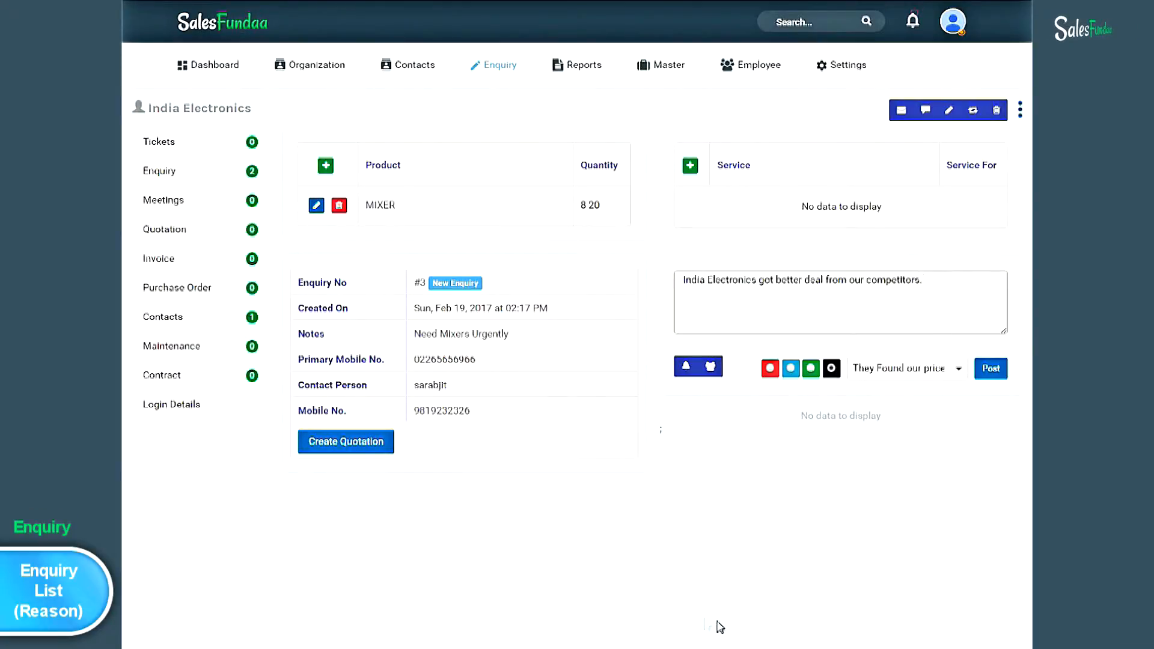
{"action": "left_click", "coordinate": [994, 371]}
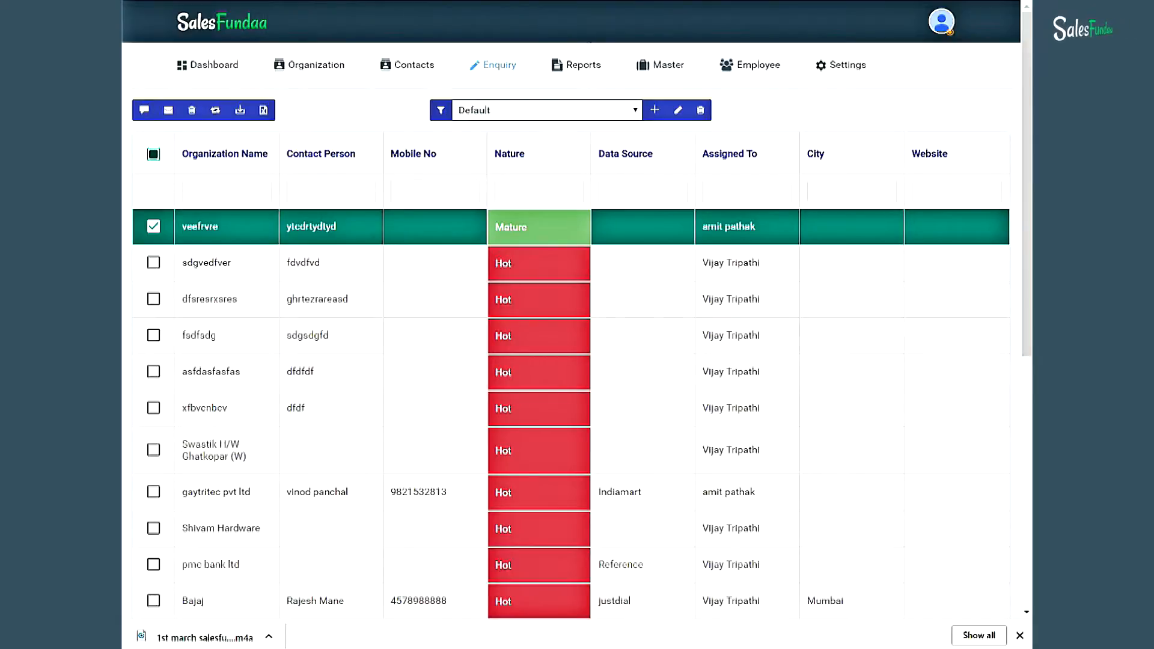
- Open the Enquiry List report showing each enquiry's status, notes, timestamps and Day Ago count
{"action": "left_click", "coordinate": [593, 71]}
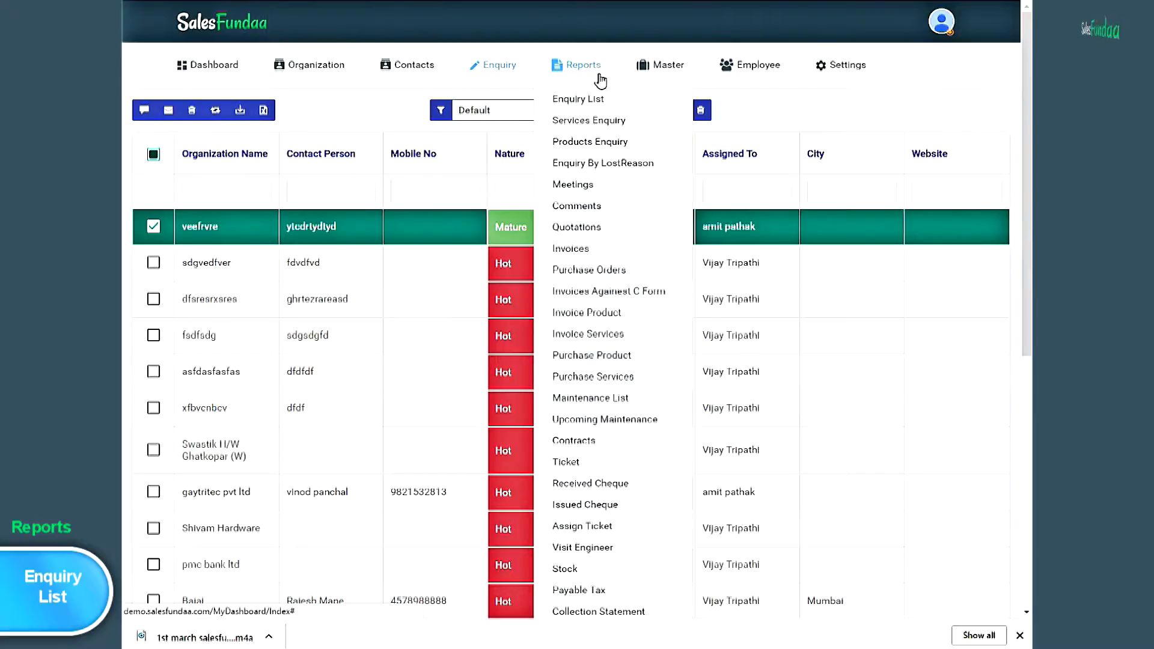
{"action": "left_click", "coordinate": [621, 107]}
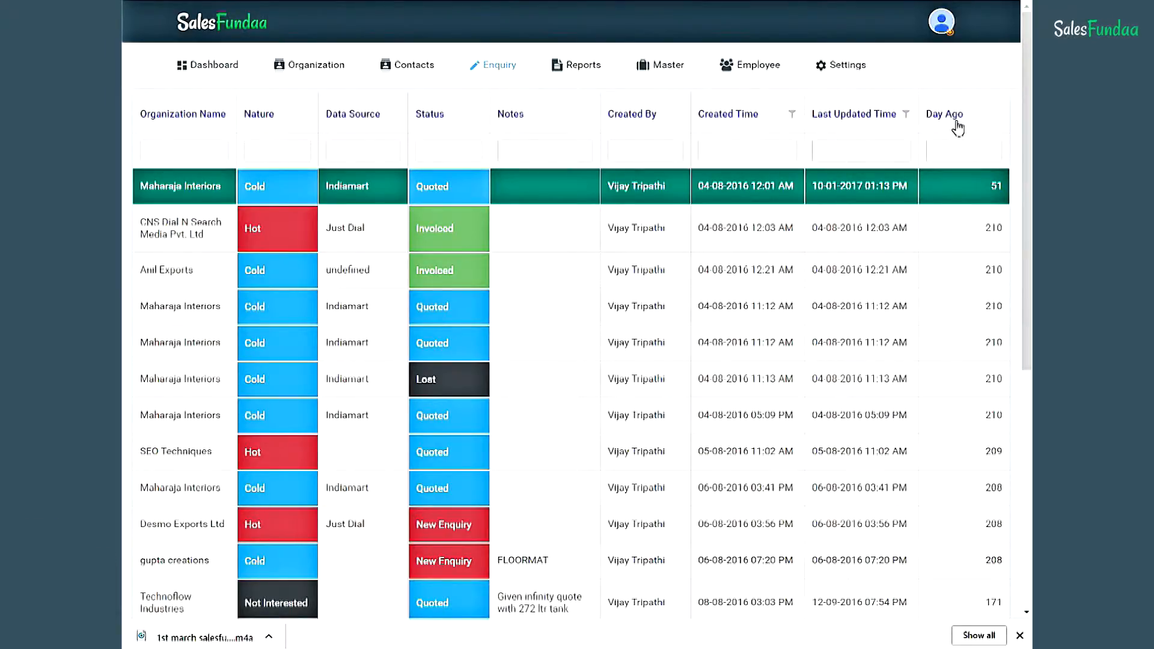
- Open the Services Enquiry report to see enquiries grouped by service (AMC)
{"action": "mouse_move", "coordinate": [585, 75]}
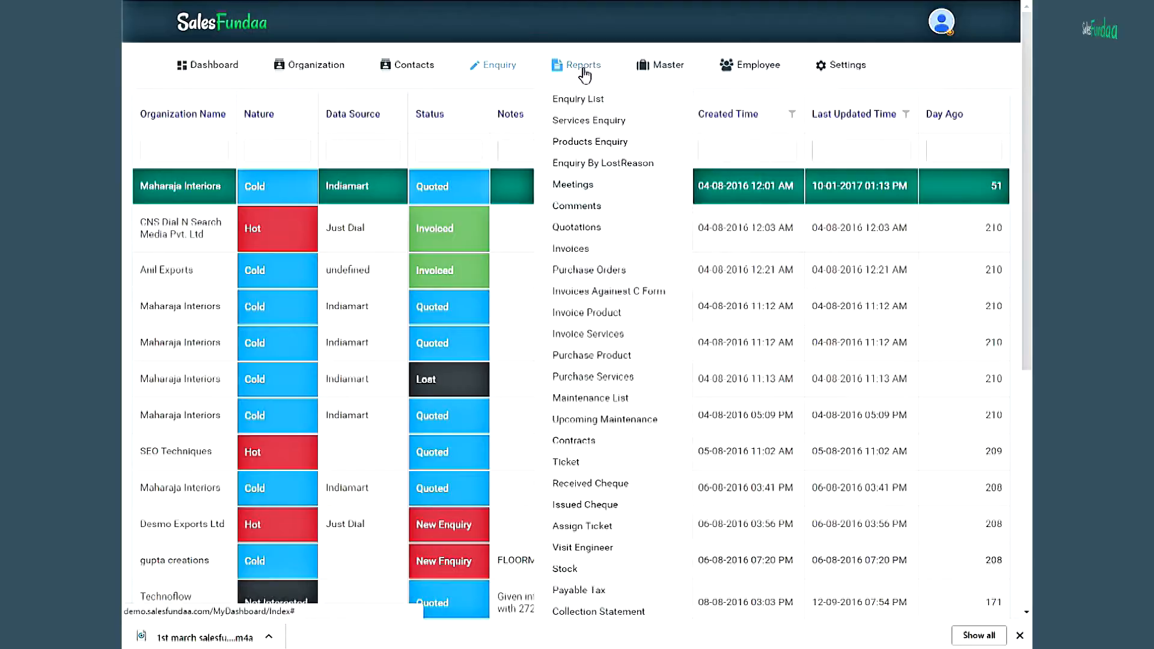
{"action": "left_click", "coordinate": [646, 128]}
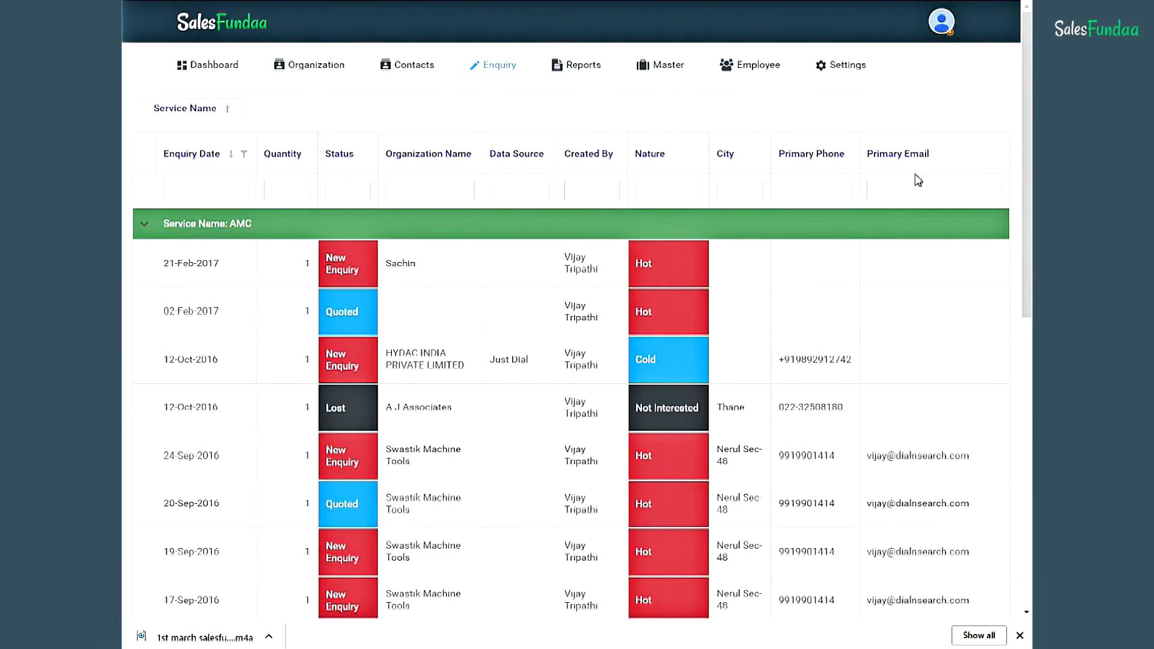
- Open the Products Enquiry report to see enquiries grouped by product name with date, quantity and status
{"action": "left_click", "coordinate": [584, 67]}
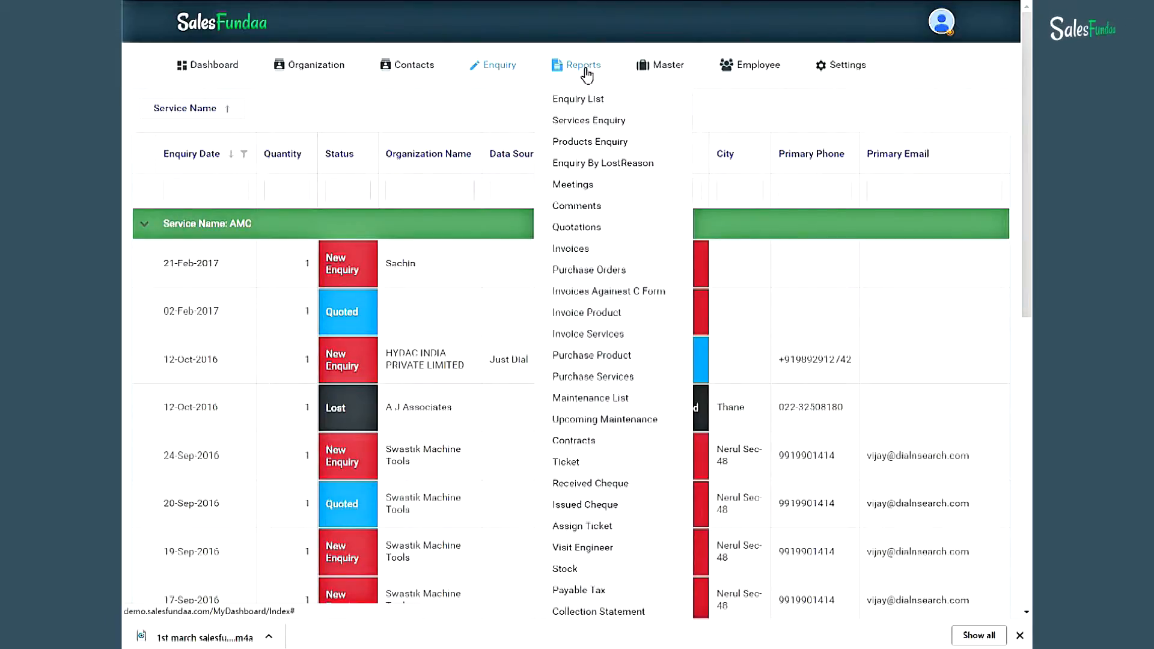
{"action": "left_click", "coordinate": [614, 145]}
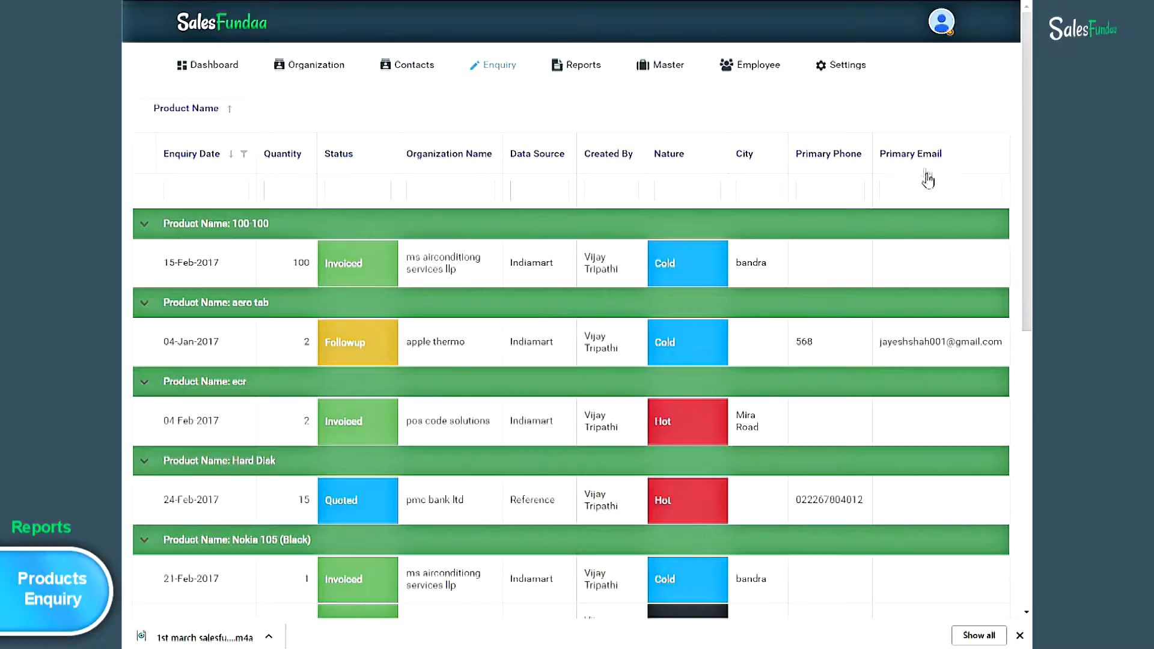
{"action": "left_click", "coordinate": [574, 66]}
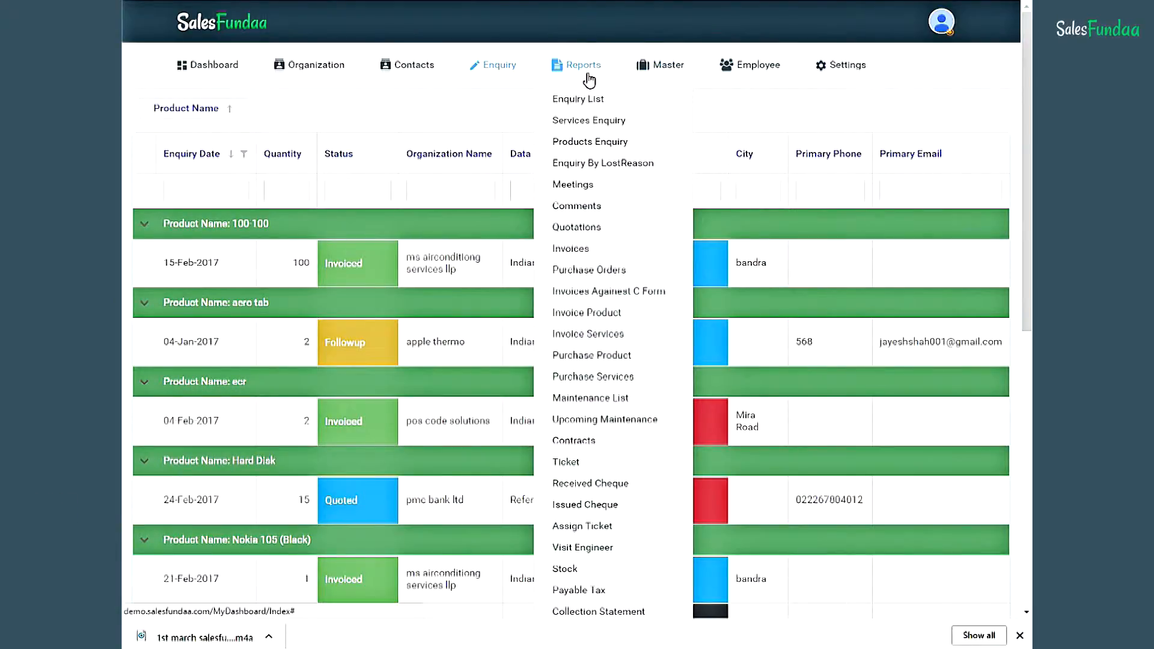
- Open the Enquiry By LostReason report, which lists engineer visits with visiting times and visited or cancelled flags
{"action": "left_click", "coordinate": [664, 169]}
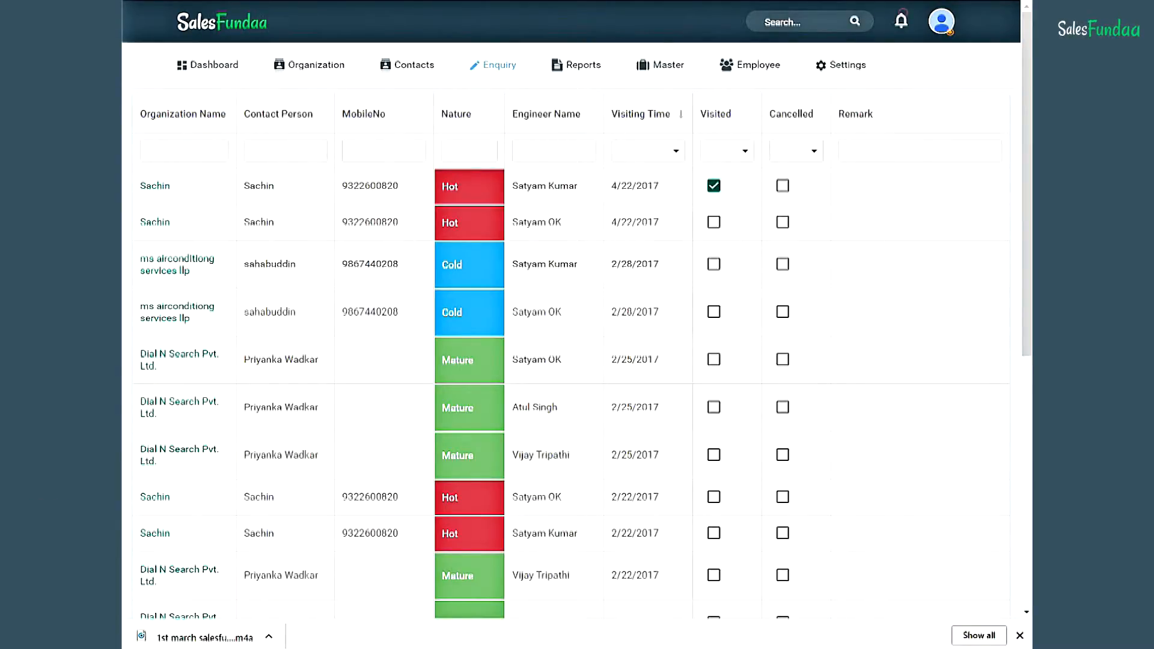
{"action": "left_click", "coordinate": [582, 68]}
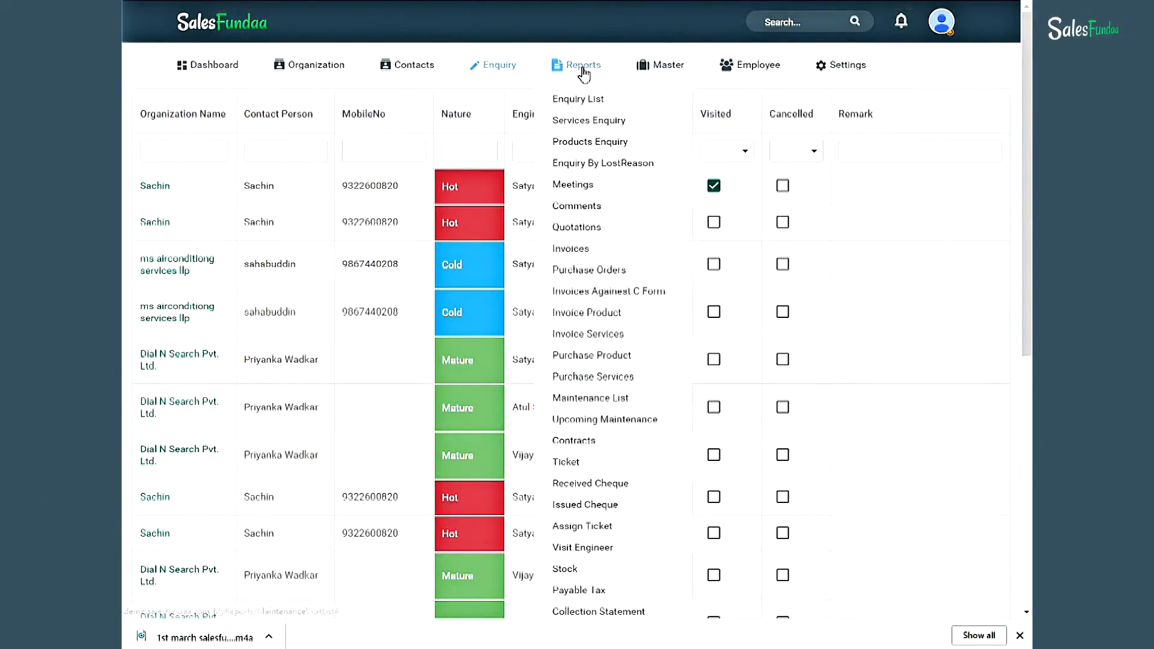
- Open the Meetings report listing each meeting's time, subject, status, nature and expenses
{"action": "left_click", "coordinate": [618, 190]}
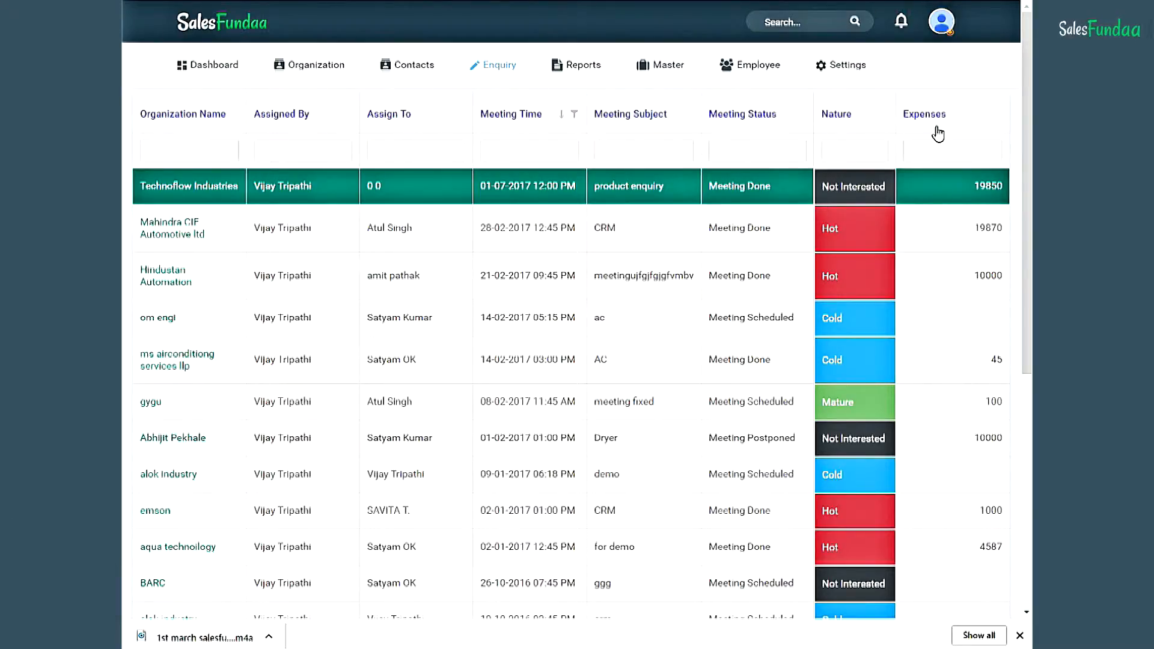
{"action": "mouse_move", "coordinate": [584, 71]}
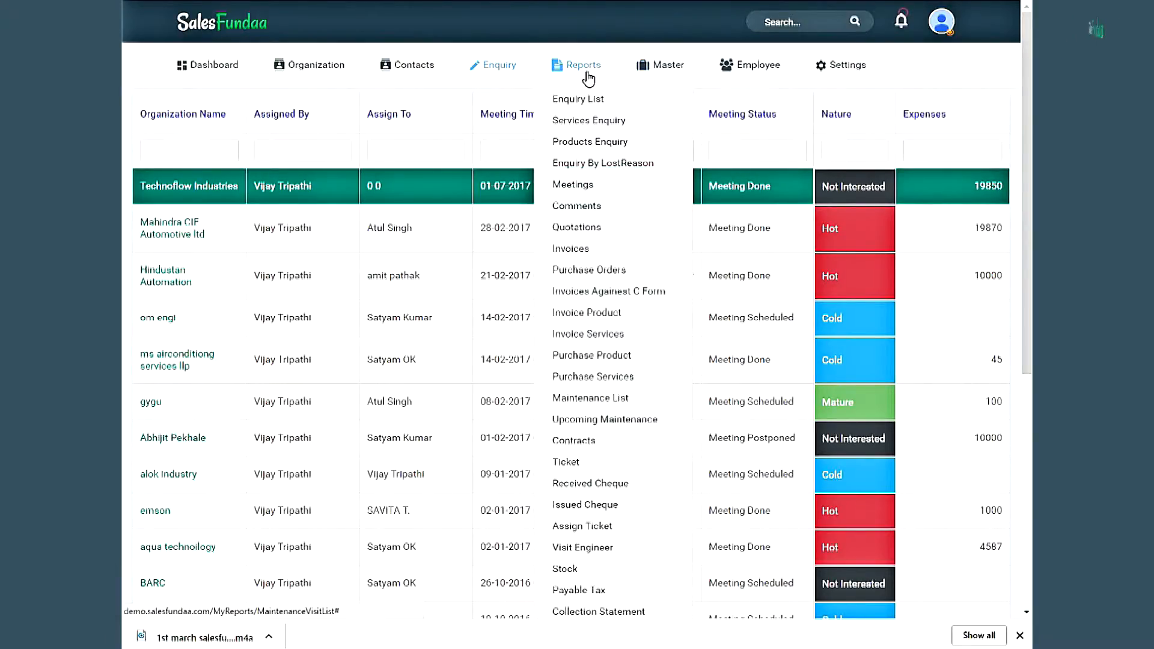
- Open the Comments report and scroll down through the comments to the February entries
{"action": "left_click", "coordinate": [633, 217]}
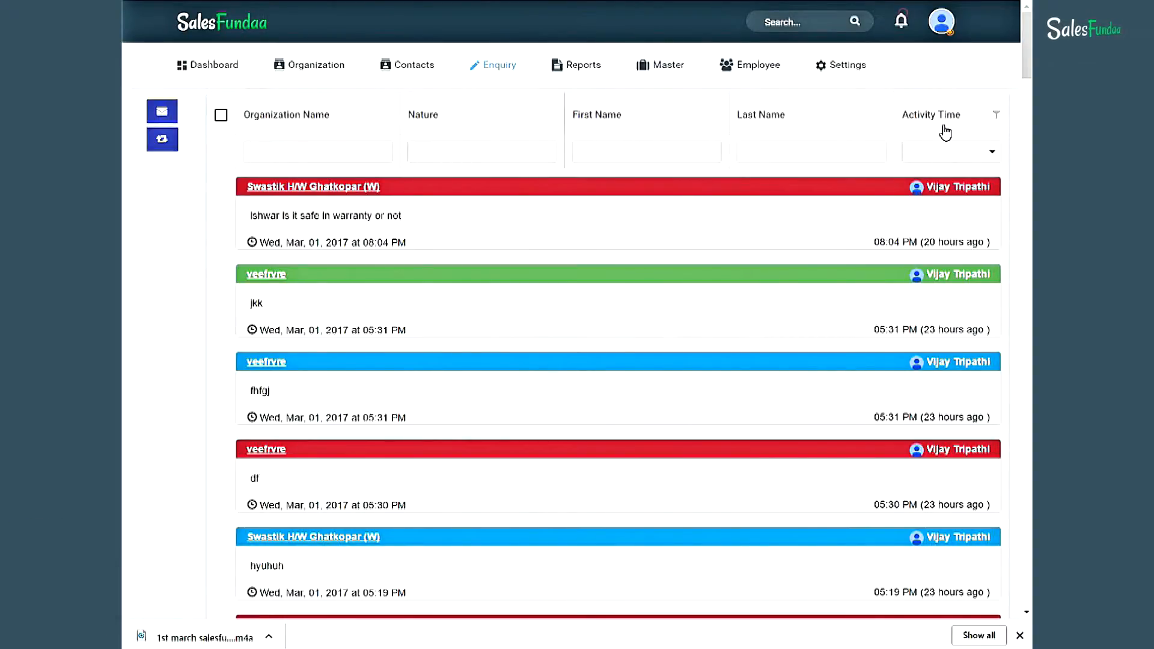
{"action": "scroll", "coordinate": [943, 126], "scroll_direction": "down", "scroll_amount": 15}
{"action": "left_click", "coordinate": [587, 70]}
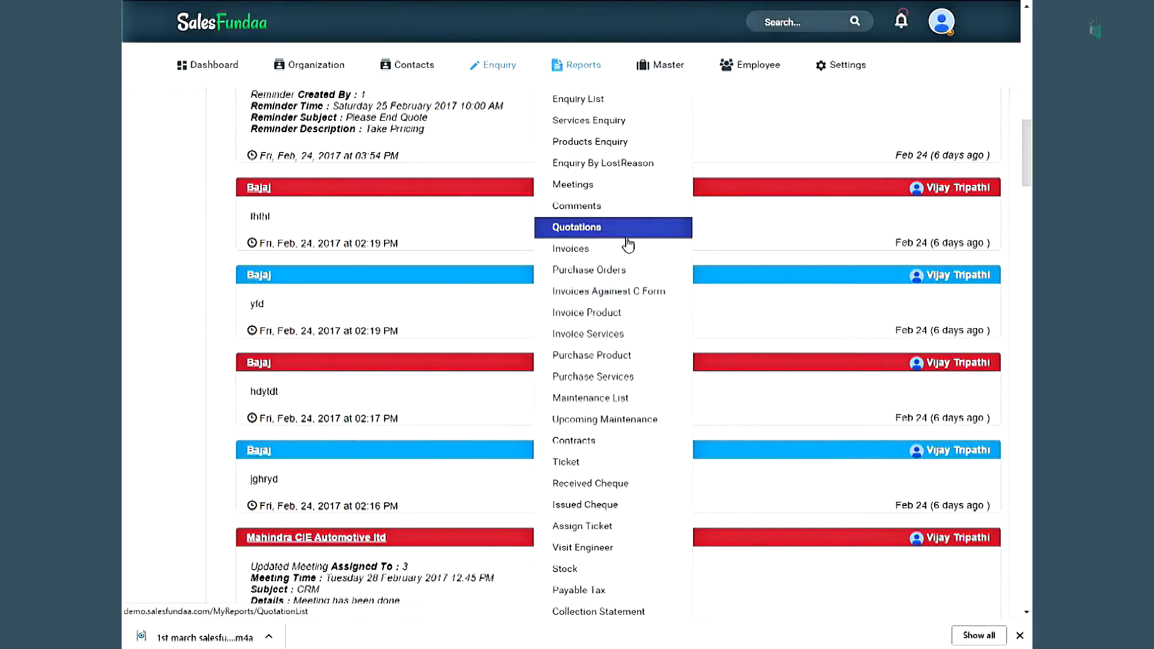
- Open the Quotations report and return to the top of its table
{"action": "left_click", "coordinate": [651, 232]}
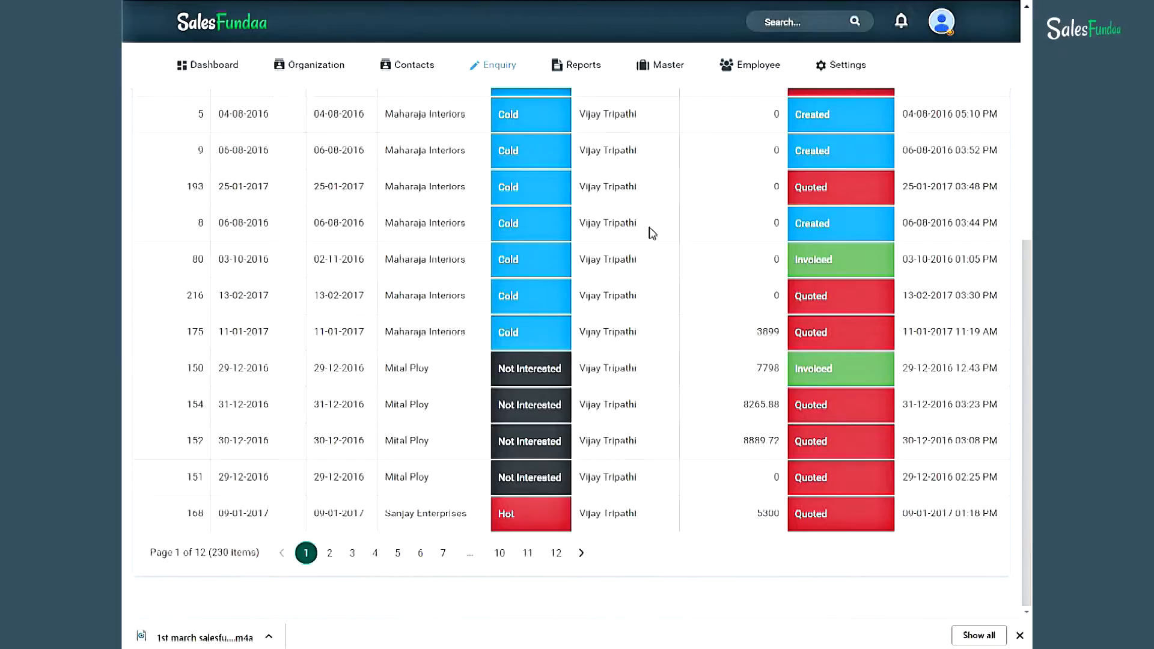
{"action": "scroll", "coordinate": [652, 232], "scroll_direction": "up", "scroll_amount": 6}
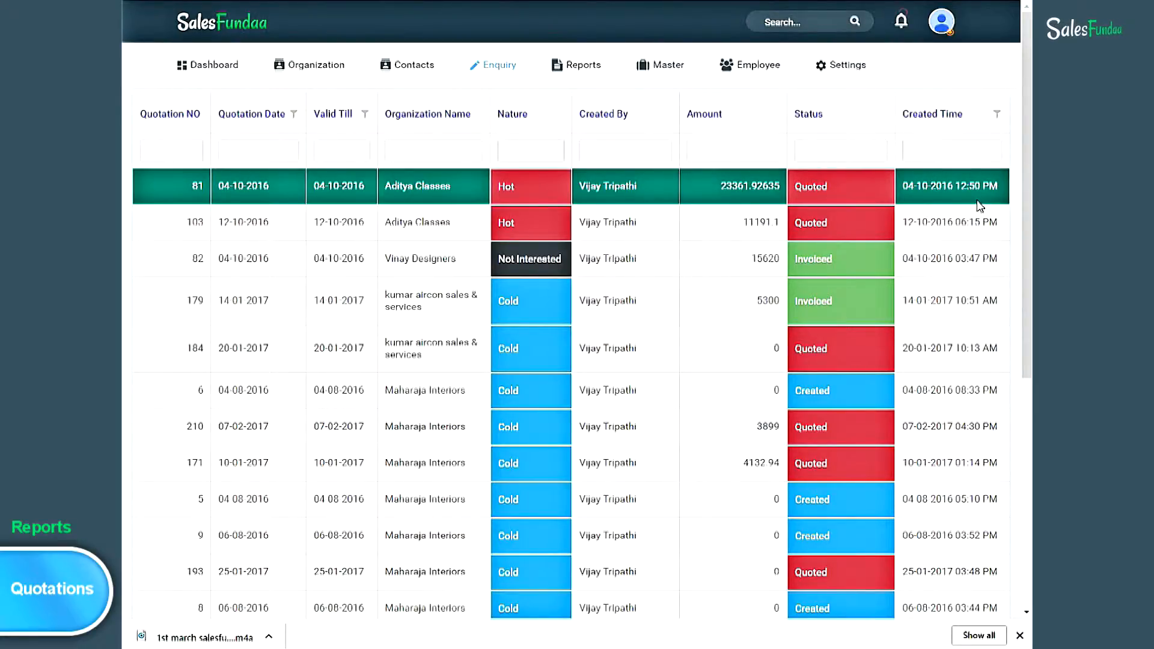
- Filter the quotations by Nature 'hot', then clear that Nature filter to reload the list
{"action": "left_click", "coordinate": [522, 152]}
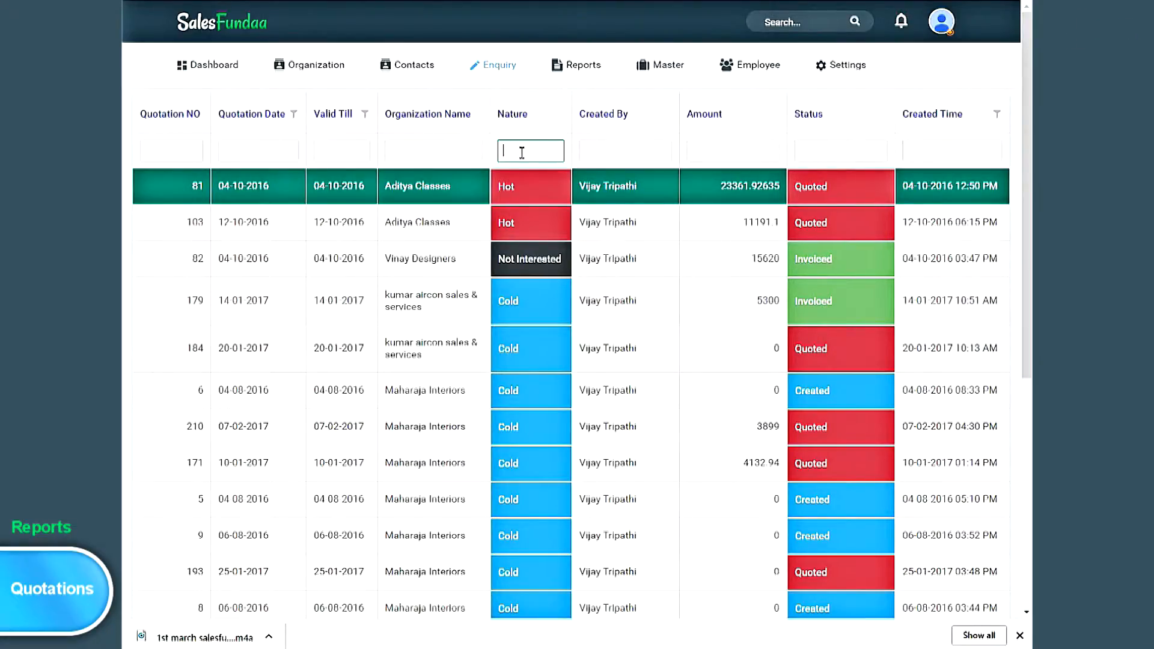
{"action": "type", "text": "hot"}
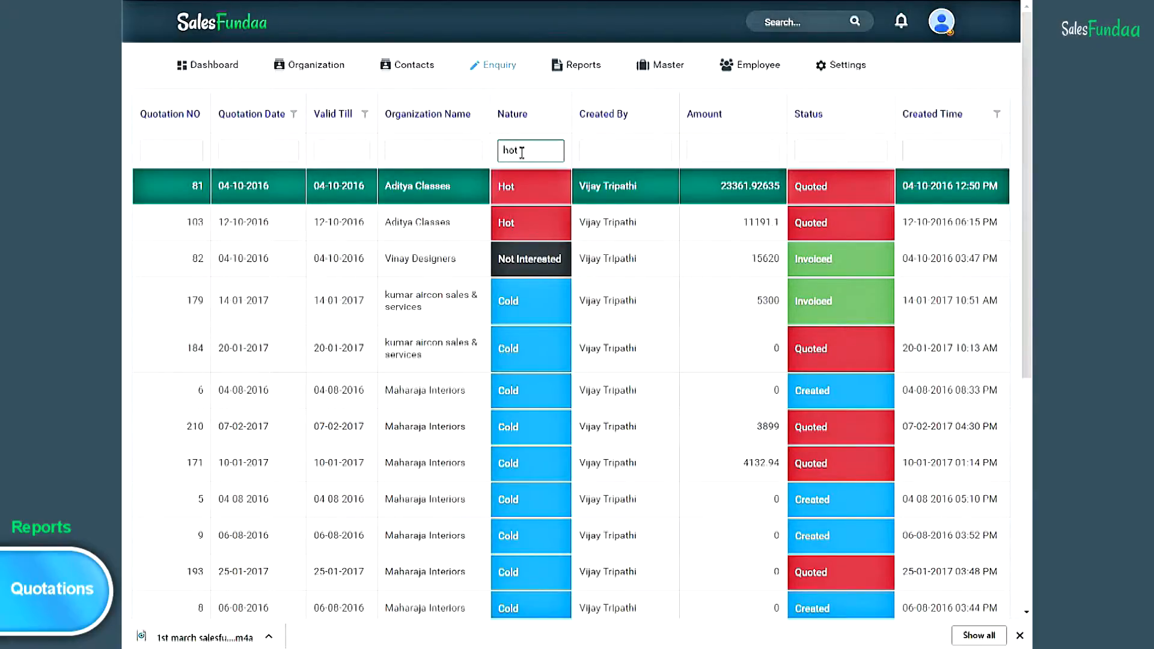
{"action": "key", "text": "Return"}
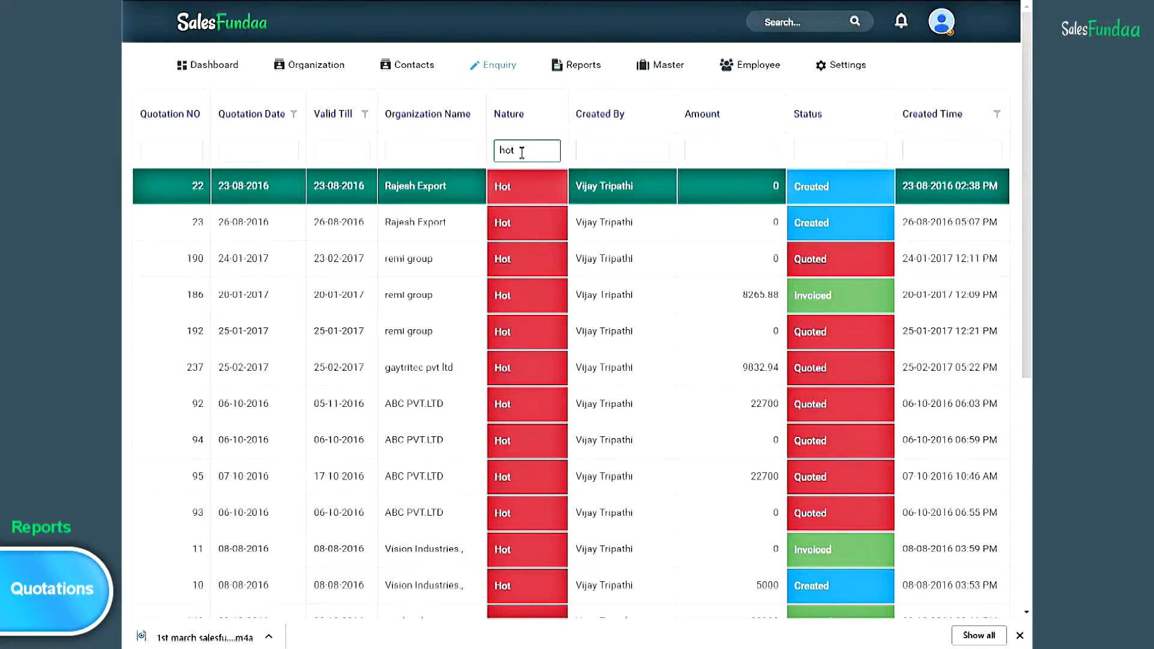
{"action": "key", "text": "BackSpace"}
{"action": "key", "text": "BackSpace"}
{"action": "key", "text": "BackSpace"}
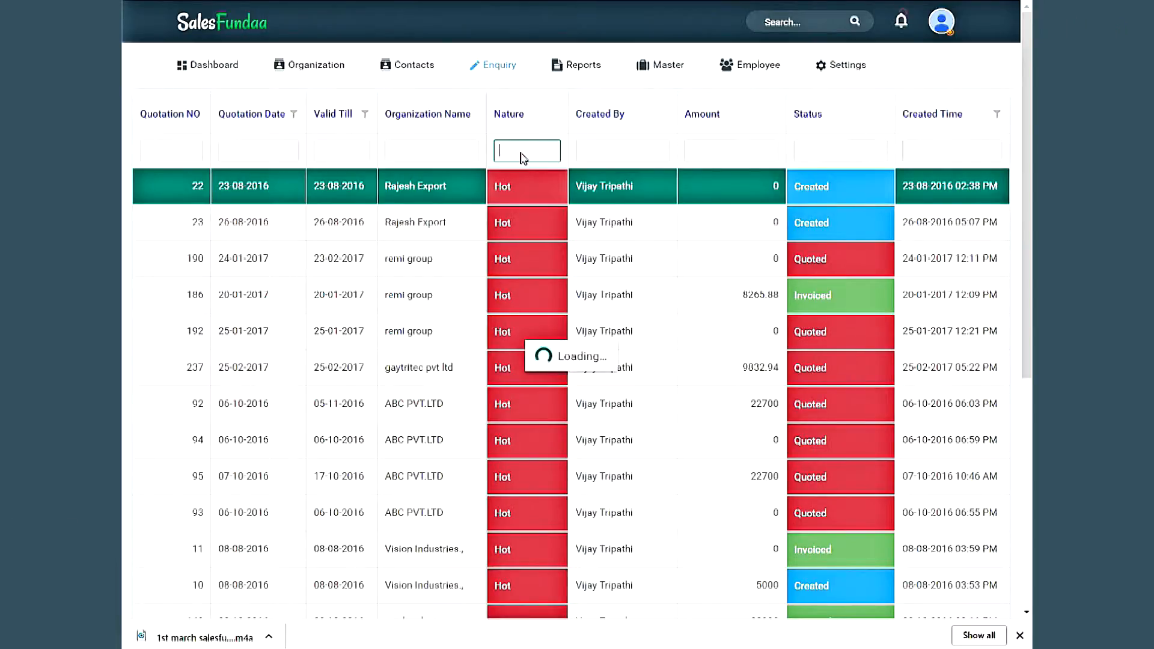
{"action": "mouse_move", "coordinate": [596, 67]}
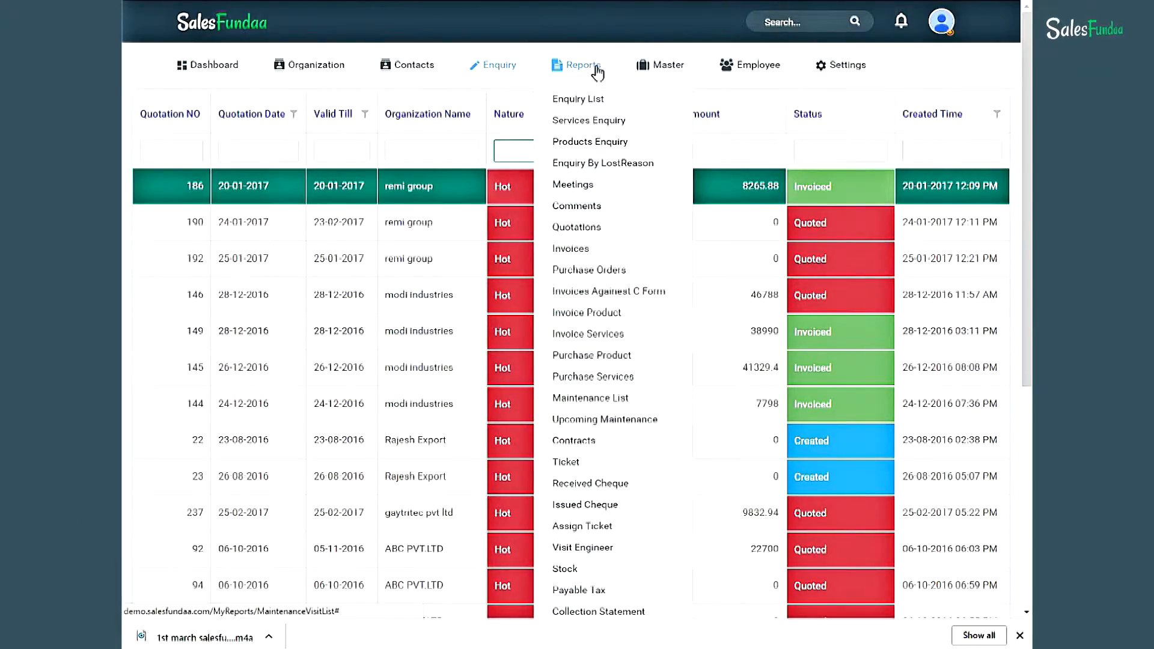
- Open the Invoices report showing bill, tax and total amounts with Paid or Overdue status
{"action": "left_click", "coordinate": [631, 247]}
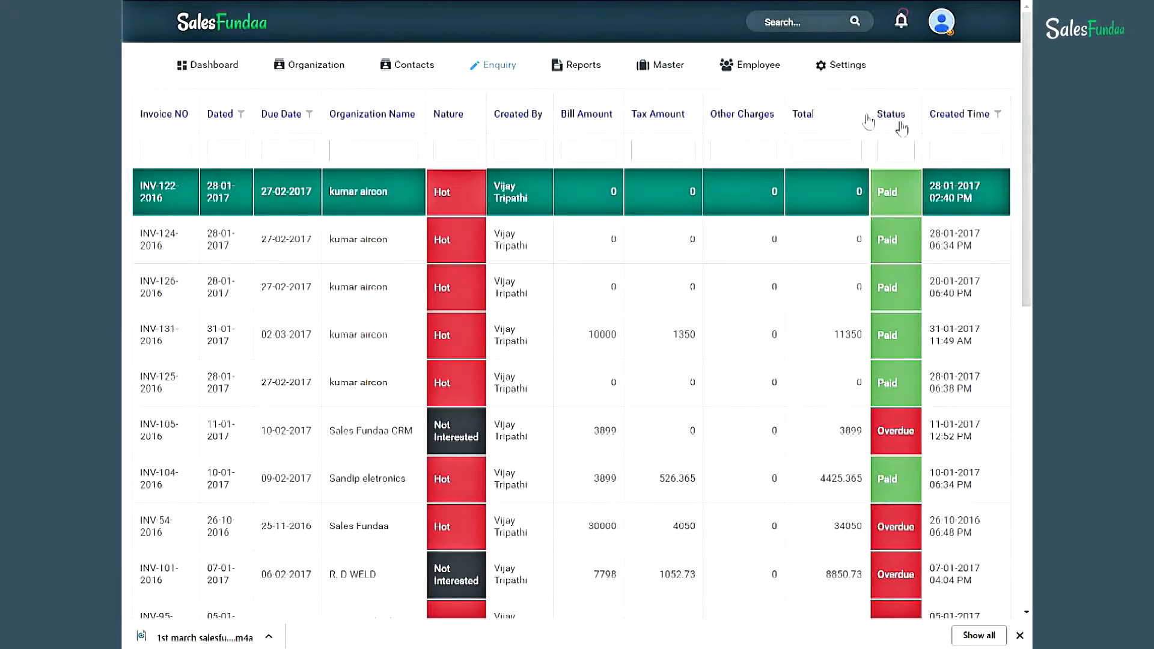
{"action": "left_click", "coordinate": [582, 67]}
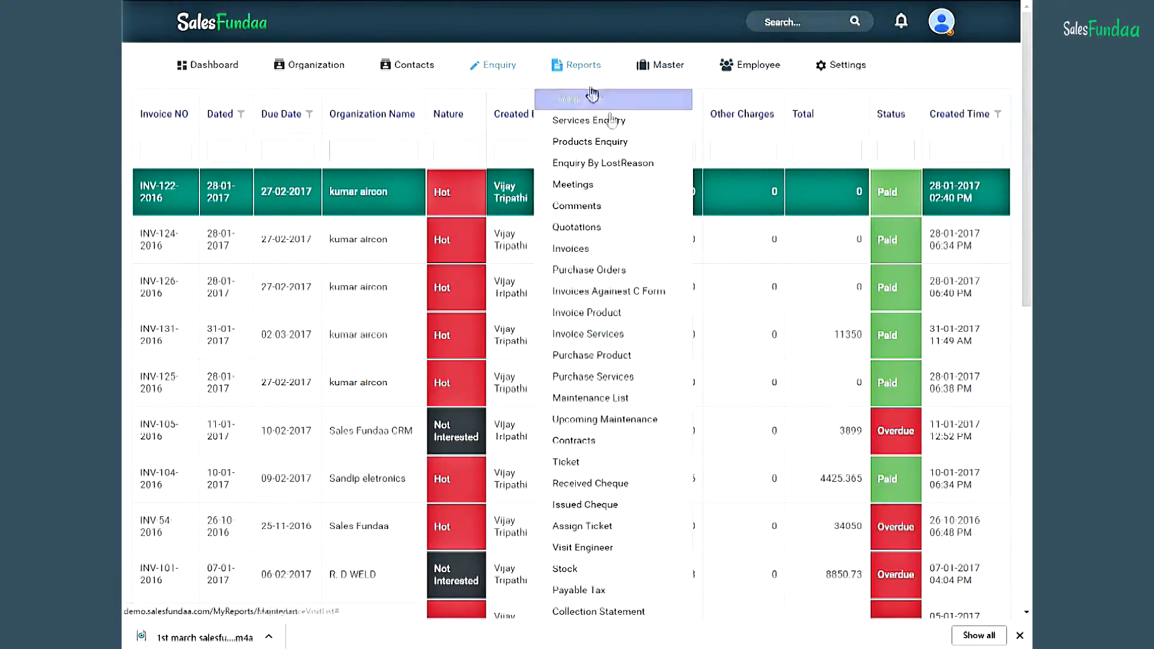
- Open the Purchase Orders report listing order dates, bill, tax, total and Initial or Cancelled status
{"action": "left_click", "coordinate": [658, 276]}
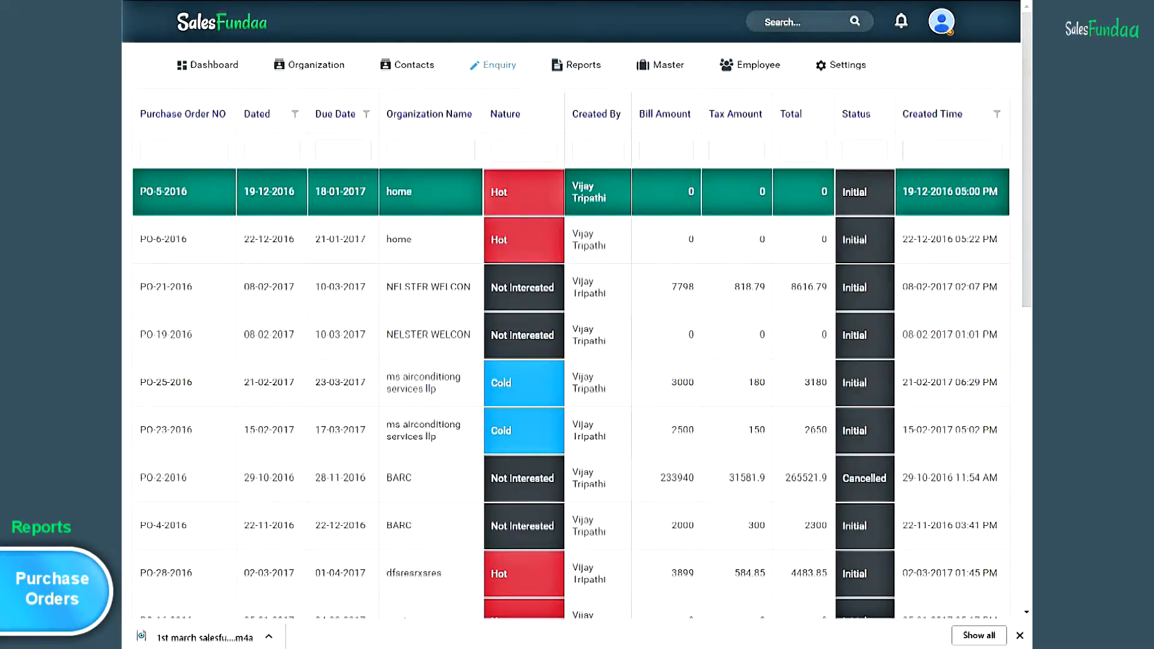
{"action": "mouse_move", "coordinate": [343, 76]}
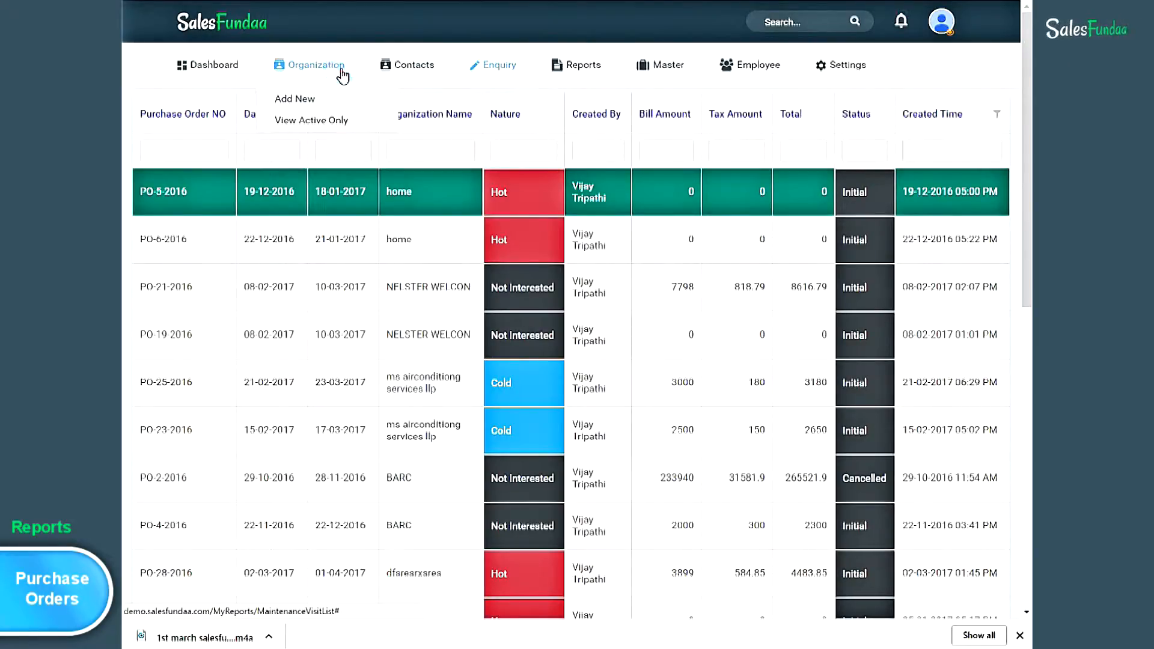
- Show active organizations only, open ms airconditiong services llp, and show its new-record options
{"action": "left_click", "coordinate": [351, 133]}
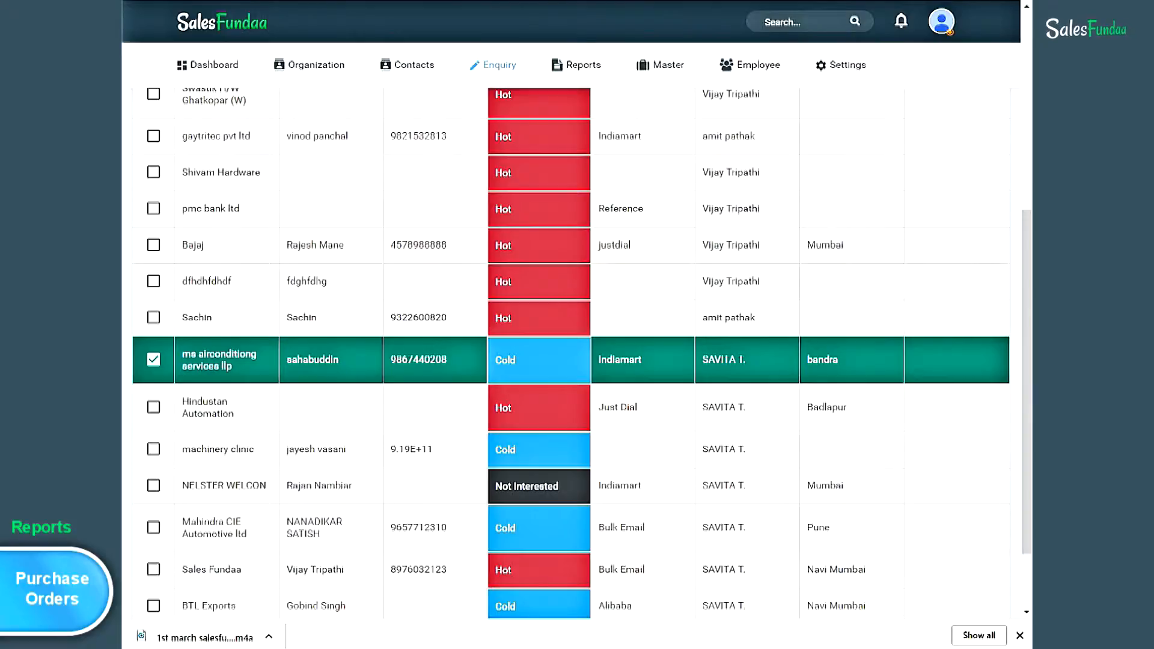
{"action": "left_click", "coordinate": [222, 355]}
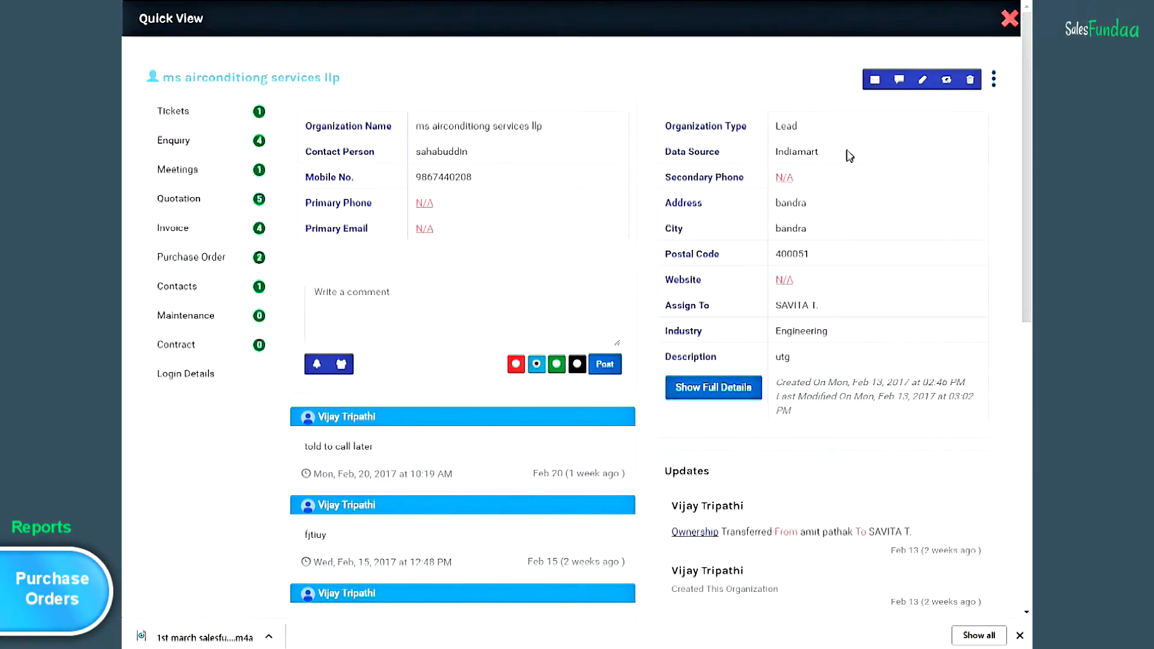
{"action": "left_click", "coordinate": [994, 78]}
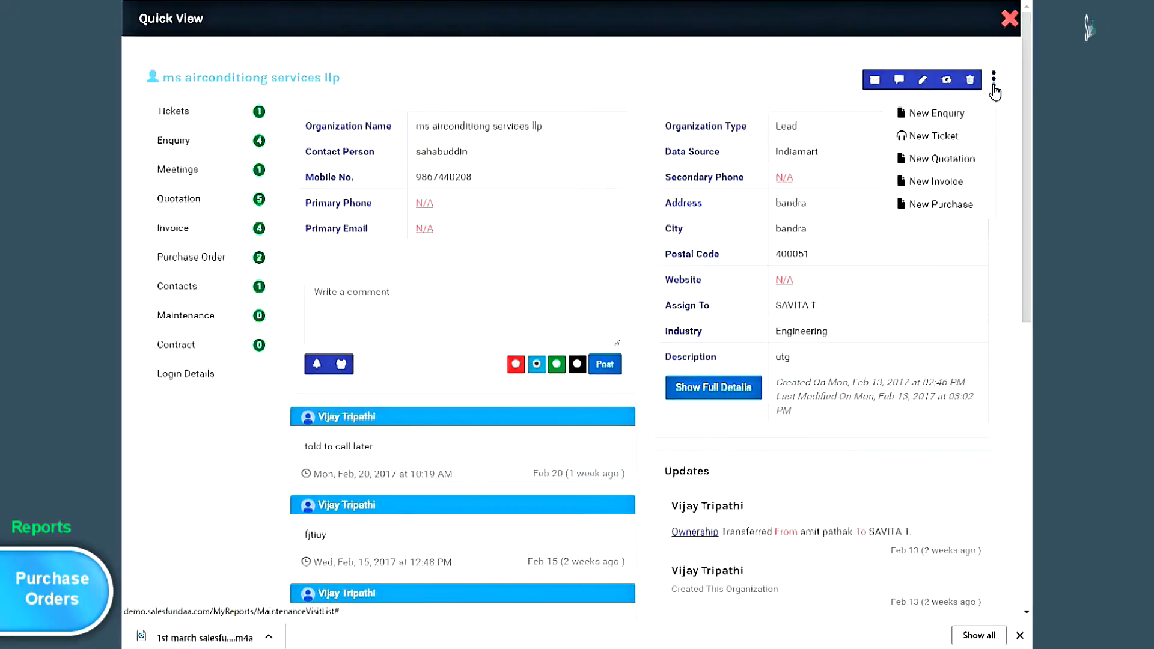
- Start a new purchase order with description 'ABC Copany' and continue to its Products step
{"action": "left_click", "coordinate": [978, 214]}
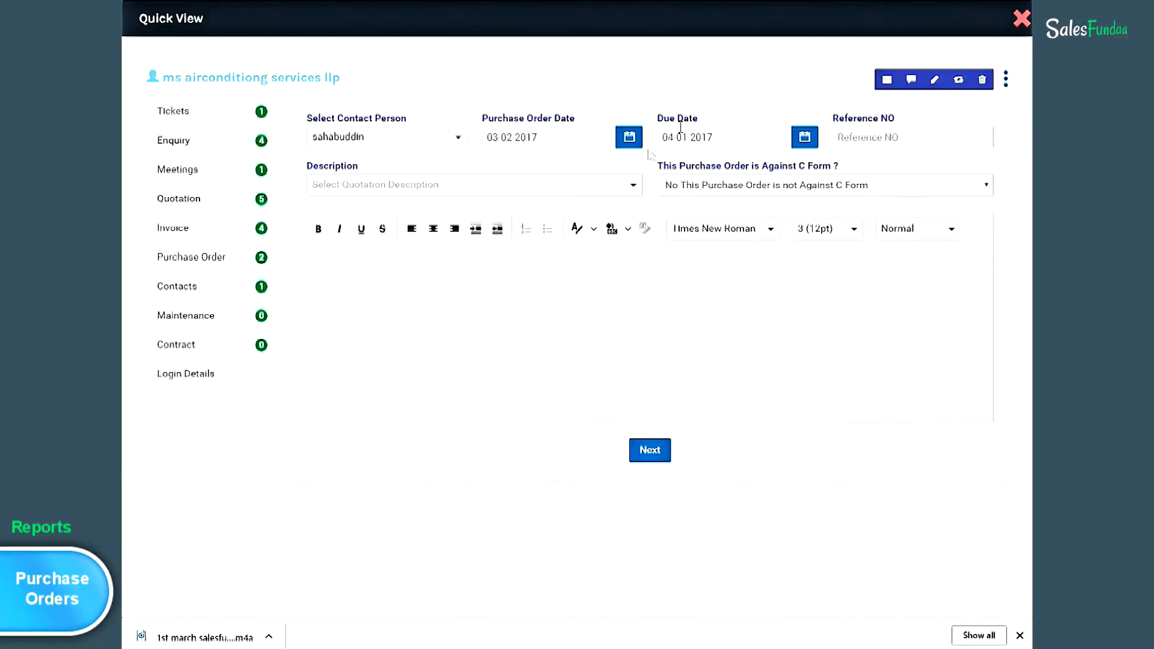
{"action": "left_click", "coordinate": [632, 187]}
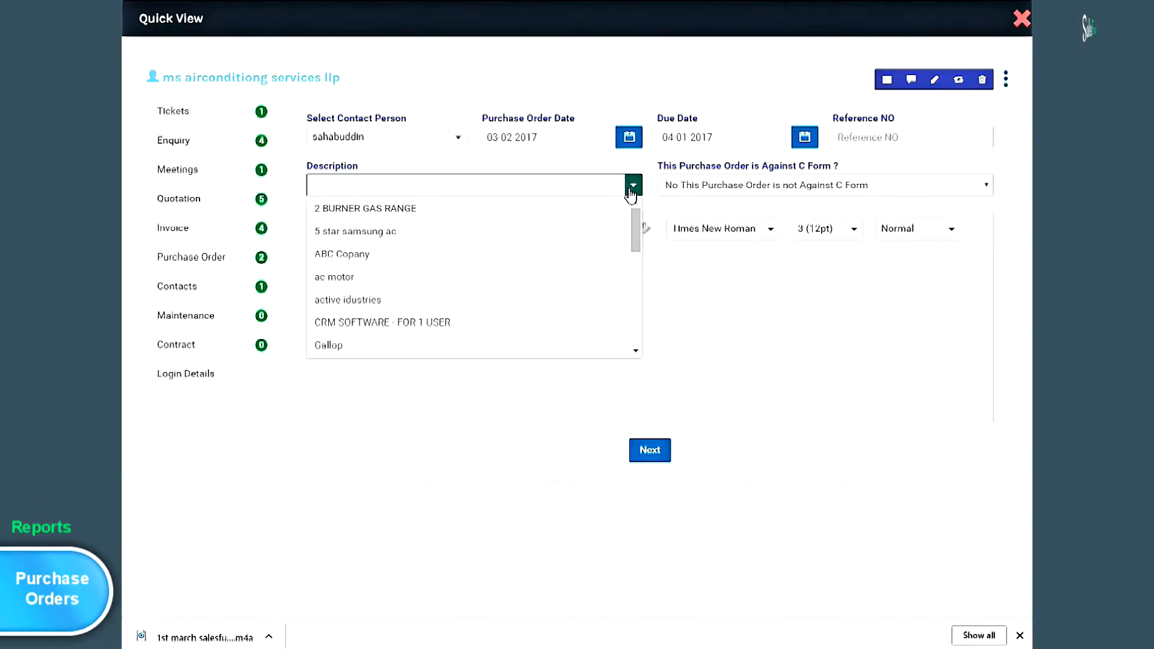
{"action": "left_click", "coordinate": [545, 232]}
{"action": "left_click", "coordinate": [552, 191]}
{"action": "left_click", "coordinate": [584, 253]}
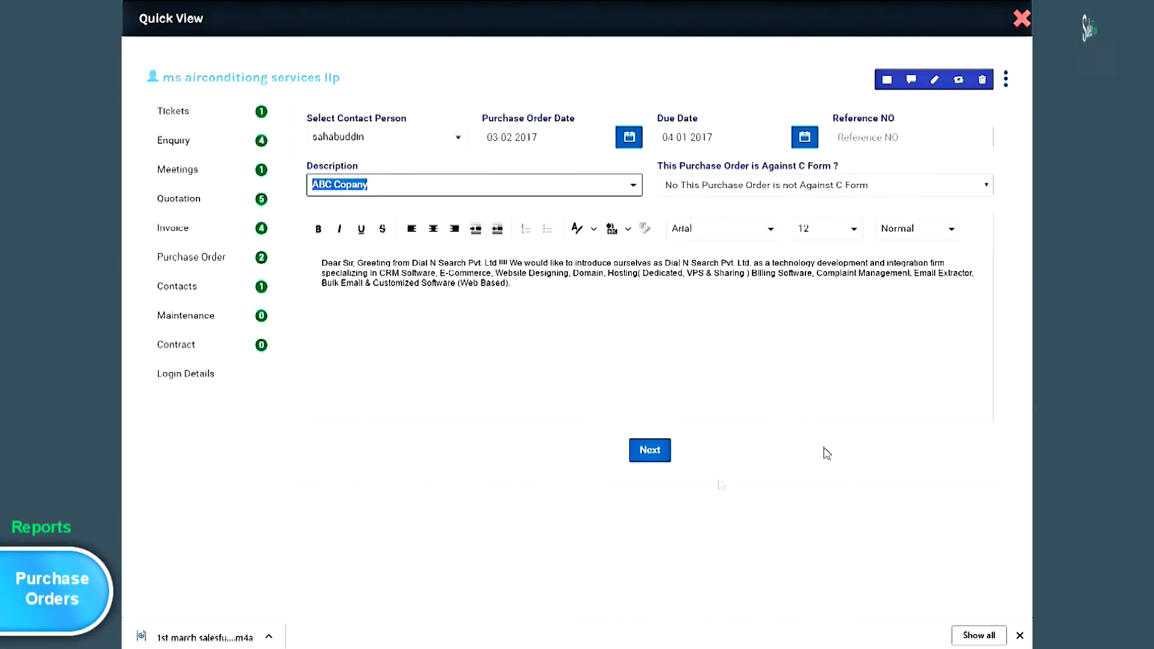
{"action": "left_click", "coordinate": [653, 463]}
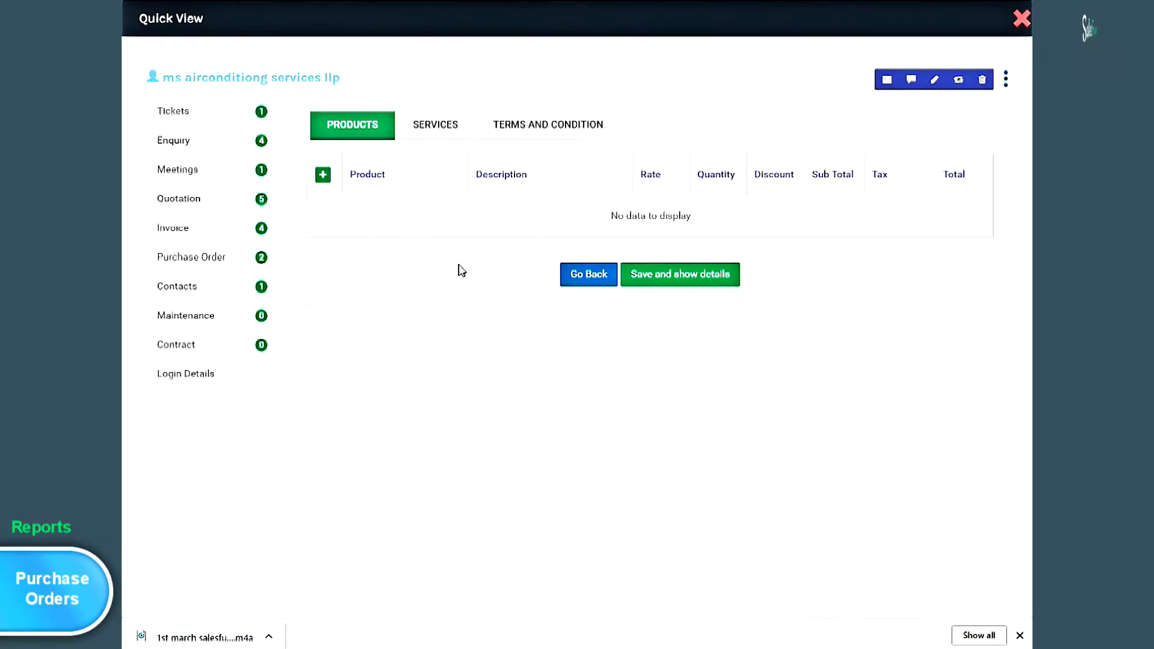
- Add a Nokia 230 Dual SIM (Dark Silver) line with quantity 4 and a 5% discount
{"action": "left_click", "coordinate": [322, 176]}
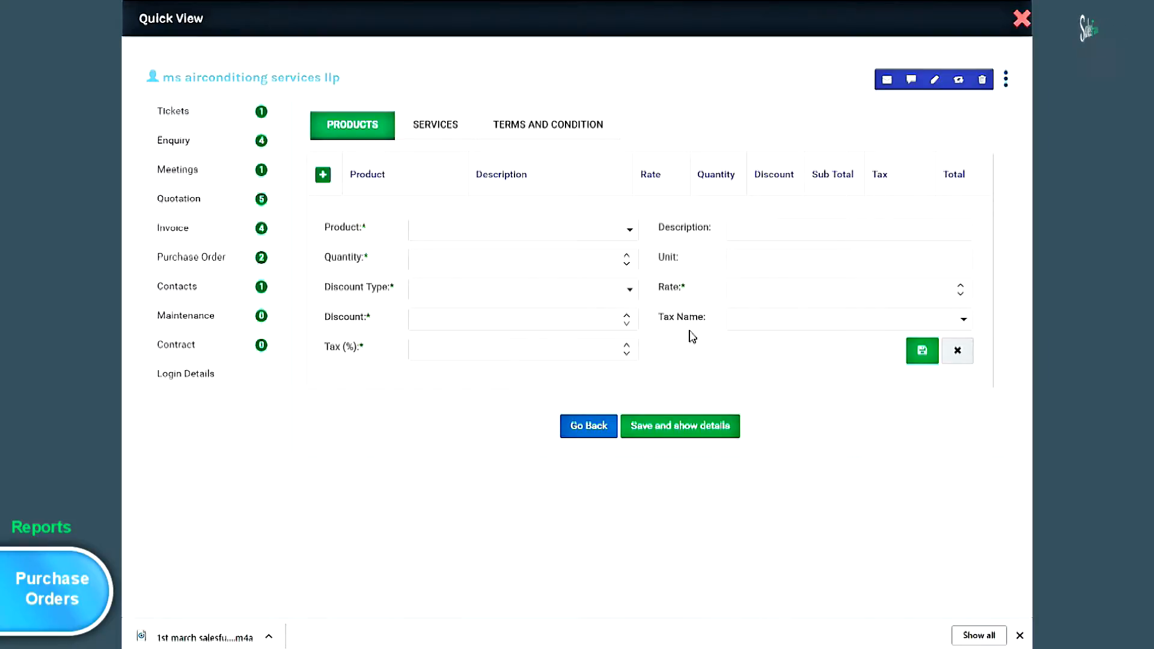
{"action": "left_click", "coordinate": [630, 232]}
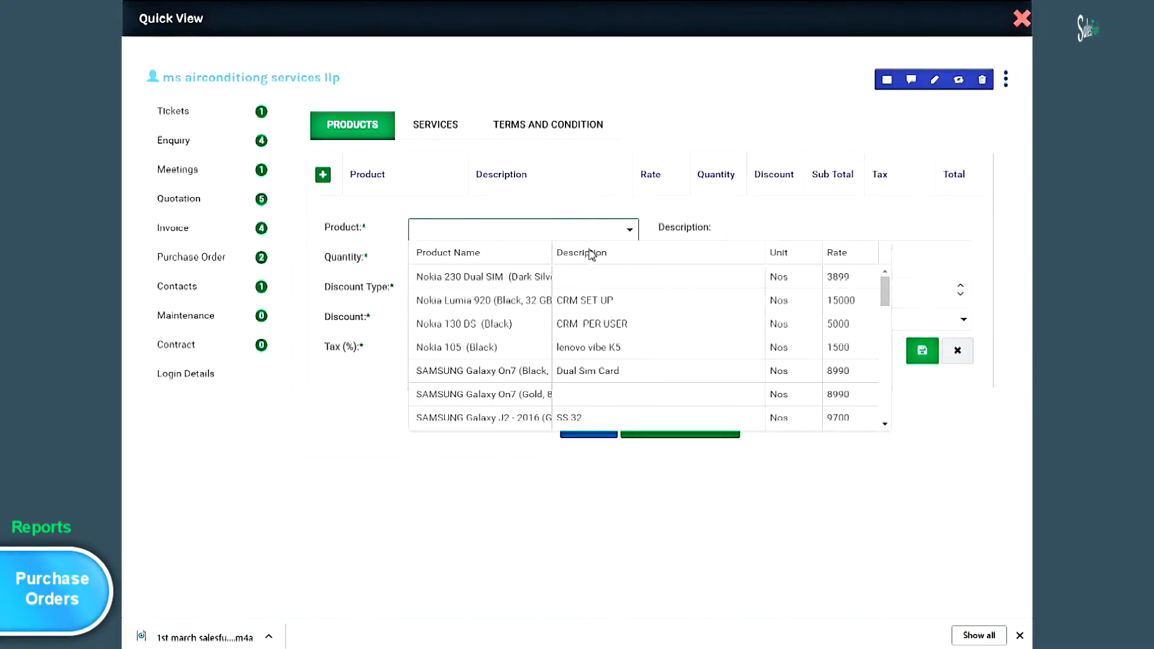
{"action": "left_click", "coordinate": [535, 278]}
{"action": "left_click", "coordinate": [627, 257]}
{"action": "left_click", "coordinate": [505, 292]}
{"action": "left_click", "coordinate": [542, 335]}
{"action": "left_click", "coordinate": [394, 323]}
{"action": "type", "text": "5"}
- Apply VAT1 tax to the line and give it the description 'urgent'
{"action": "left_click", "coordinate": [597, 352]}
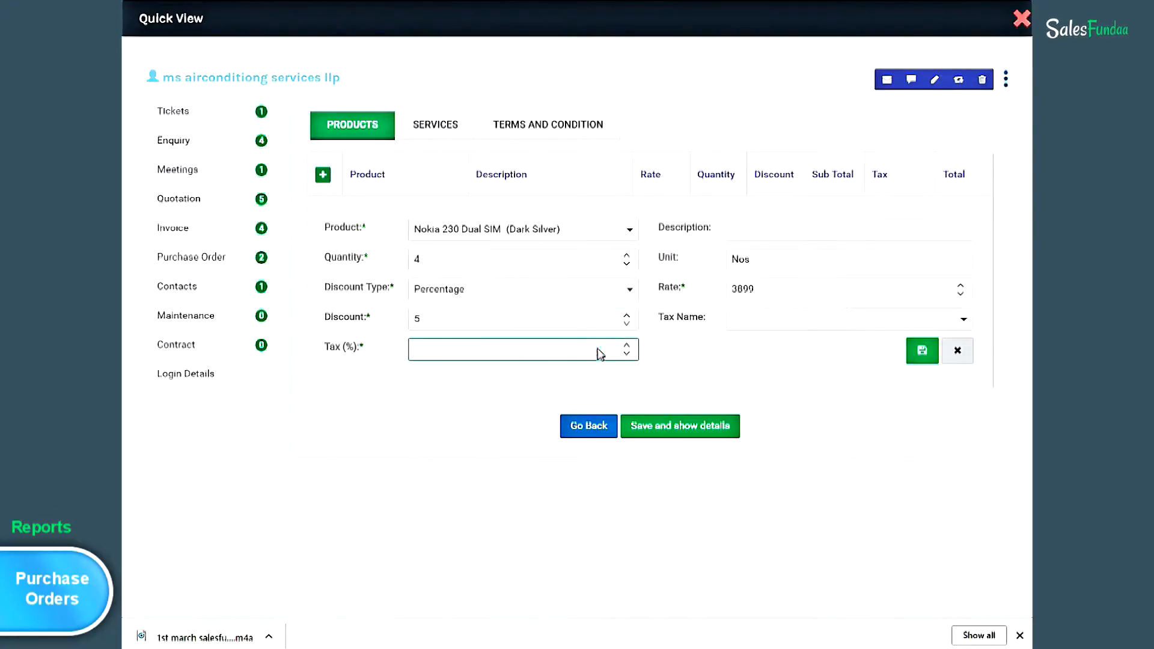
{"action": "left_click", "coordinate": [964, 319]}
{"action": "left_click", "coordinate": [799, 389]}
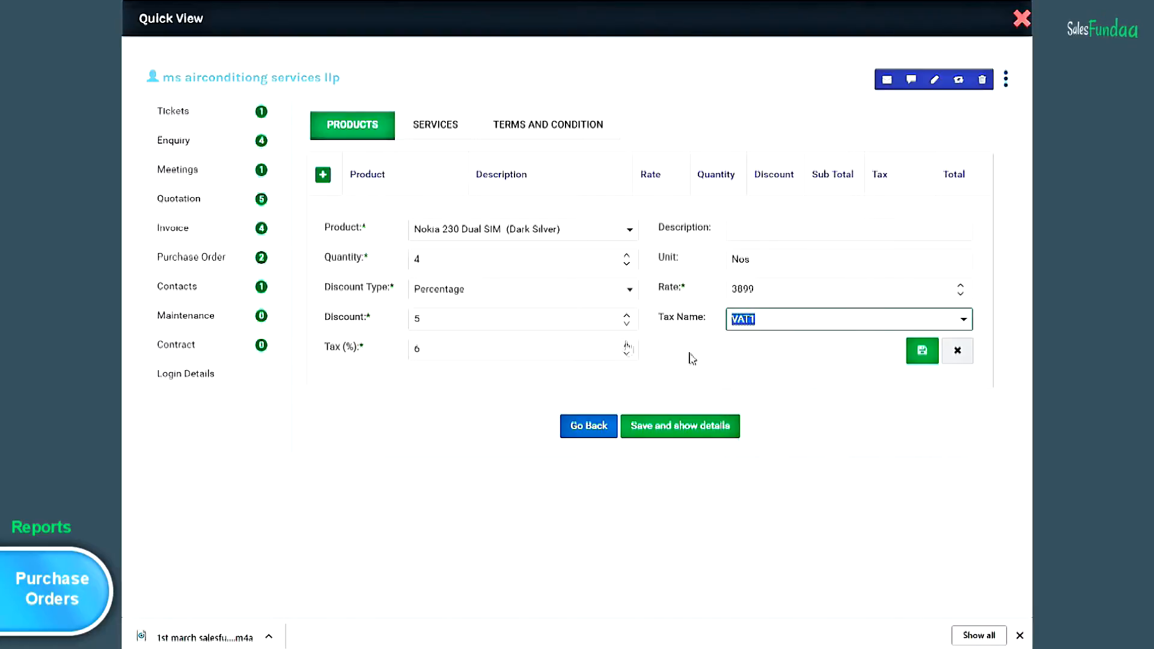
{"action": "left_click", "coordinate": [806, 233]}
{"action": "type", "text": "urgent"}
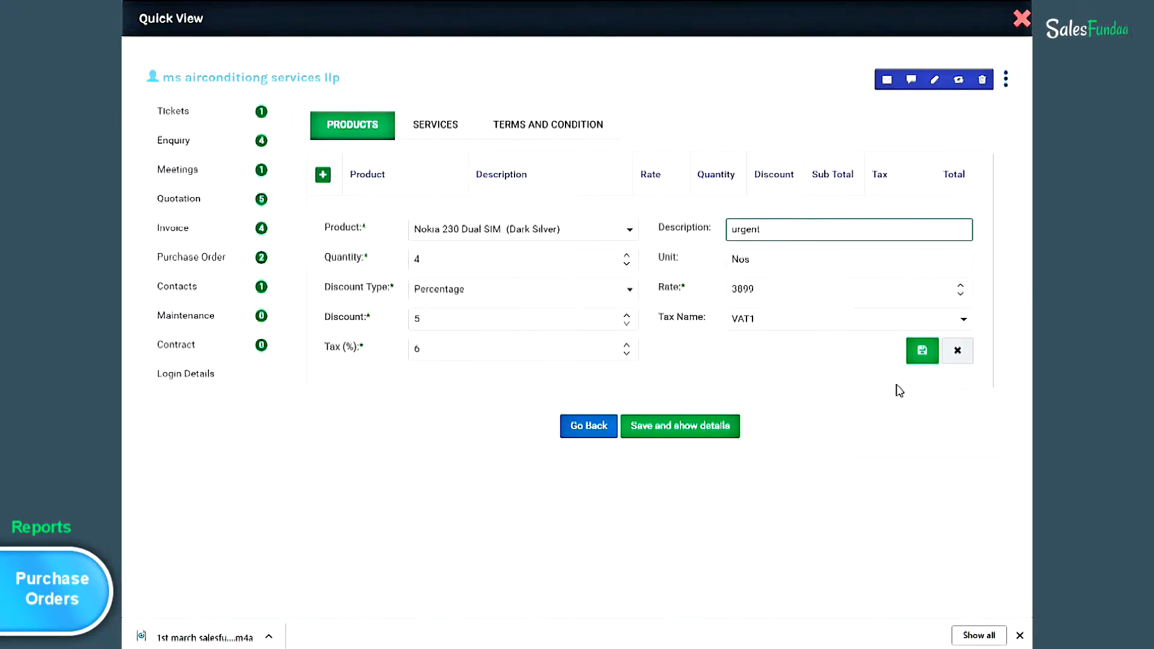
- Save the product line and purchase order #29, then close the Quick View
{"action": "left_click", "coordinate": [930, 361]}
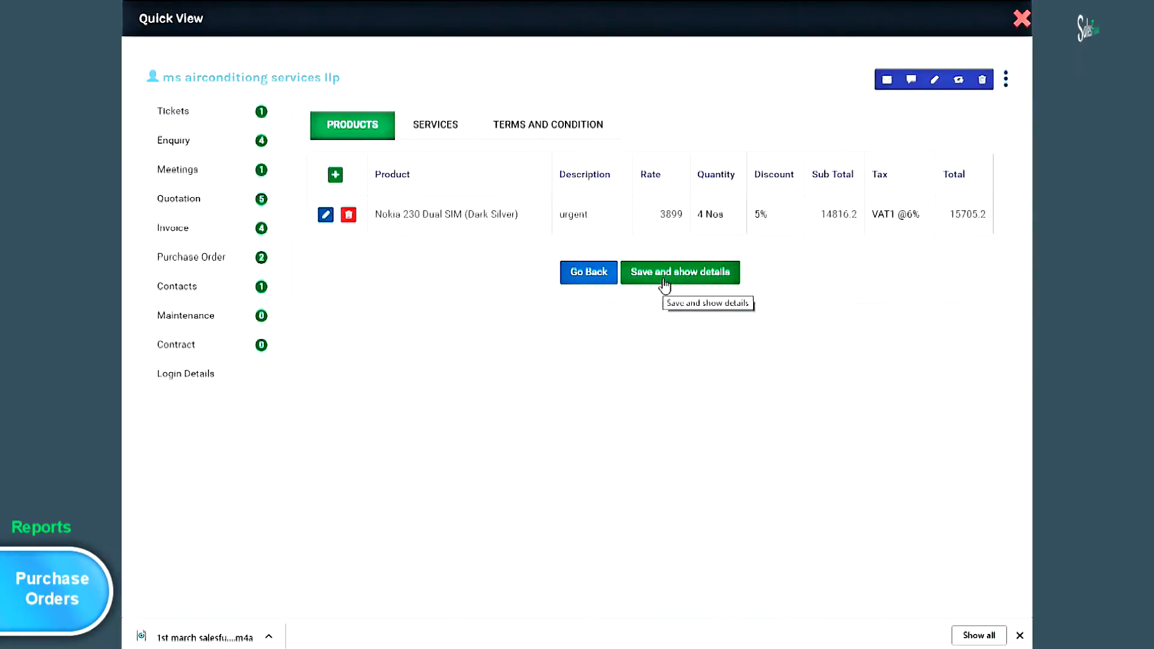
{"action": "left_click", "coordinate": [665, 282]}
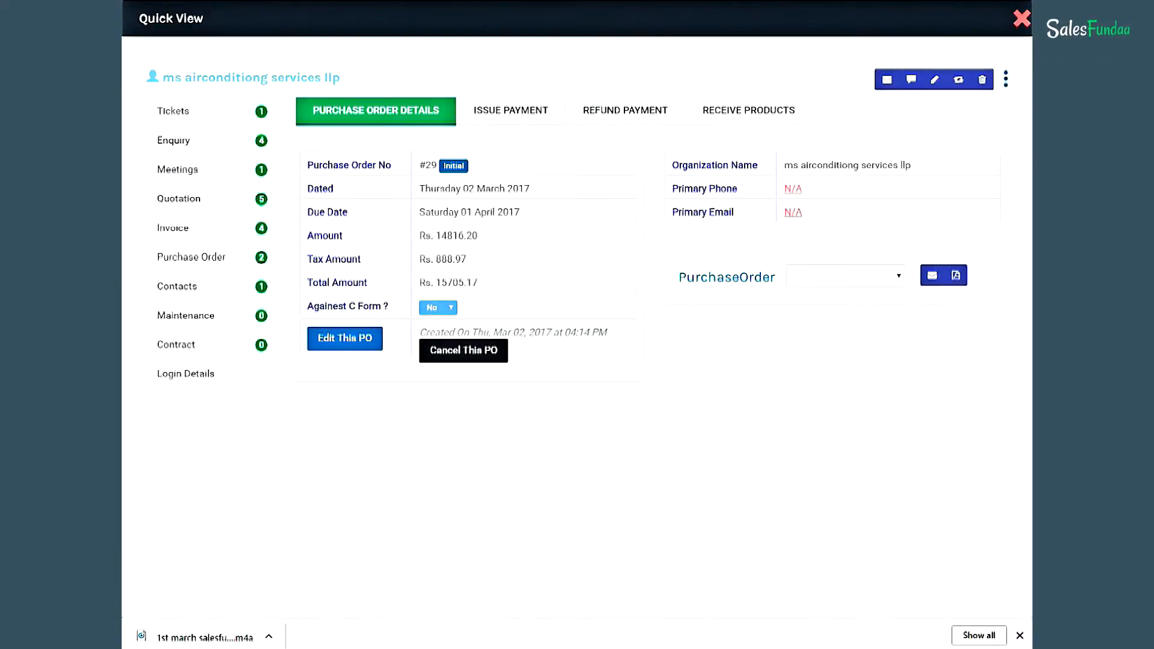
{"action": "left_click", "coordinate": [1023, 19]}
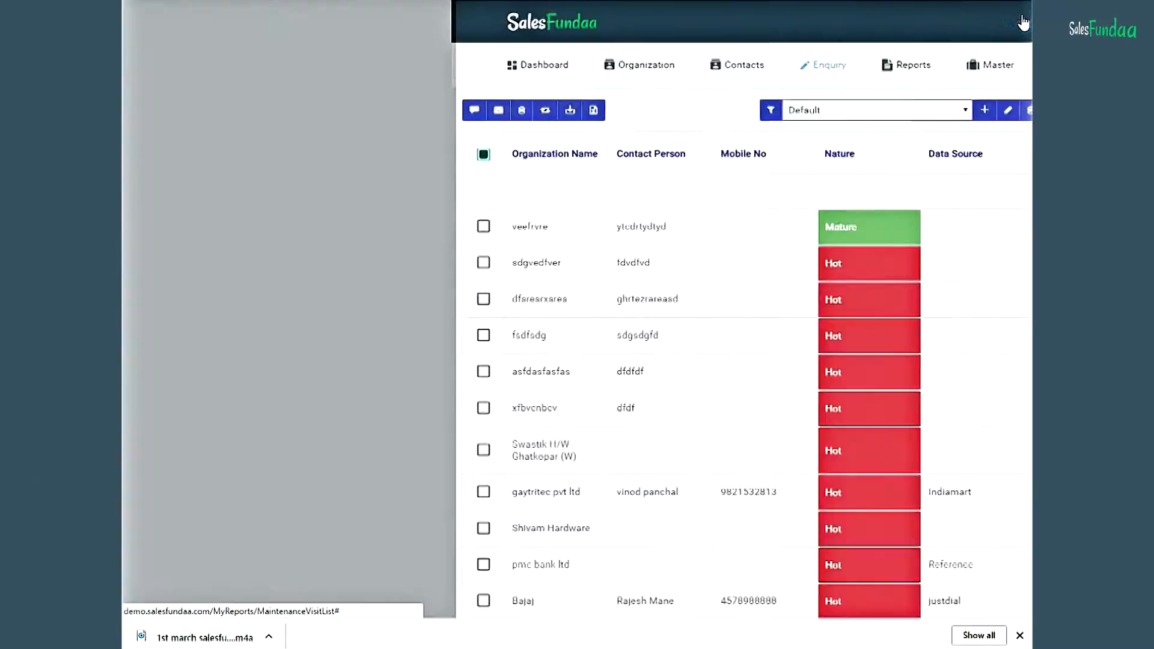
- Open the Invoices Against C Form report, then the Invoice Product report
{"action": "mouse_move", "coordinate": [595, 66]}
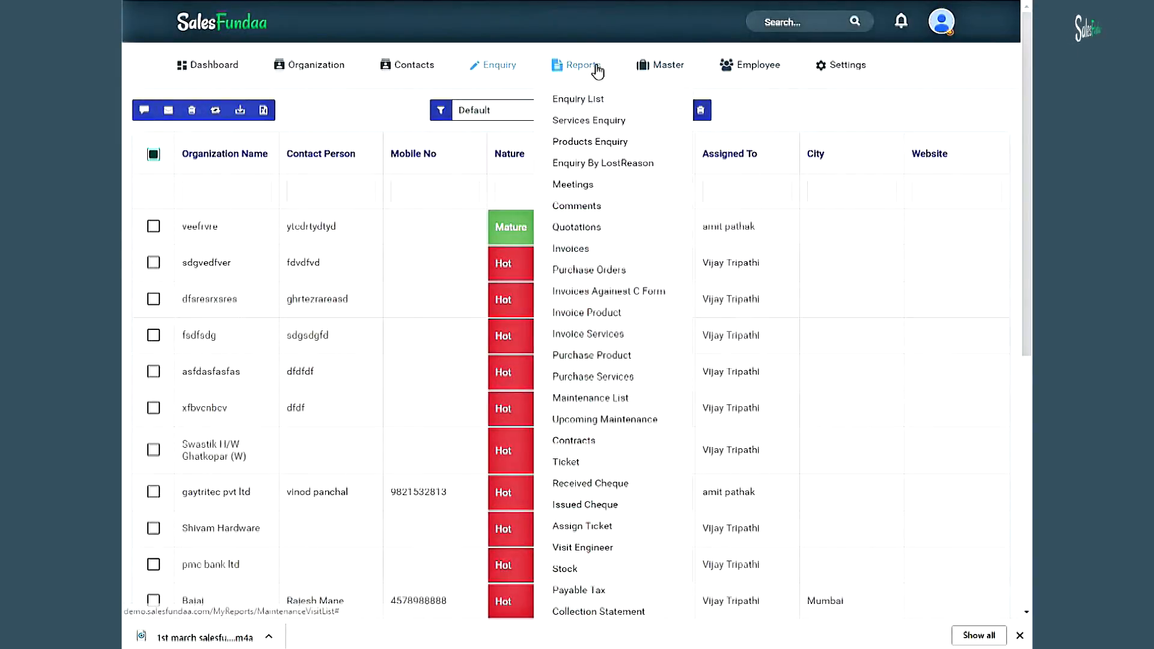
{"action": "left_click", "coordinate": [678, 292]}
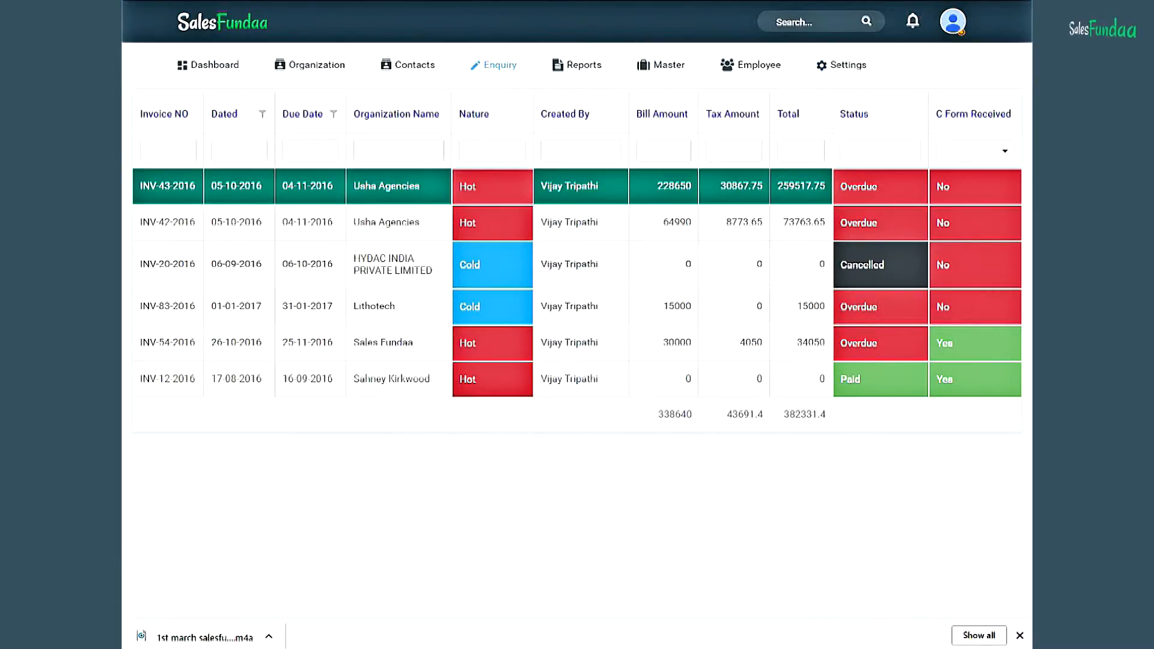
{"action": "left_click", "coordinate": [593, 71]}
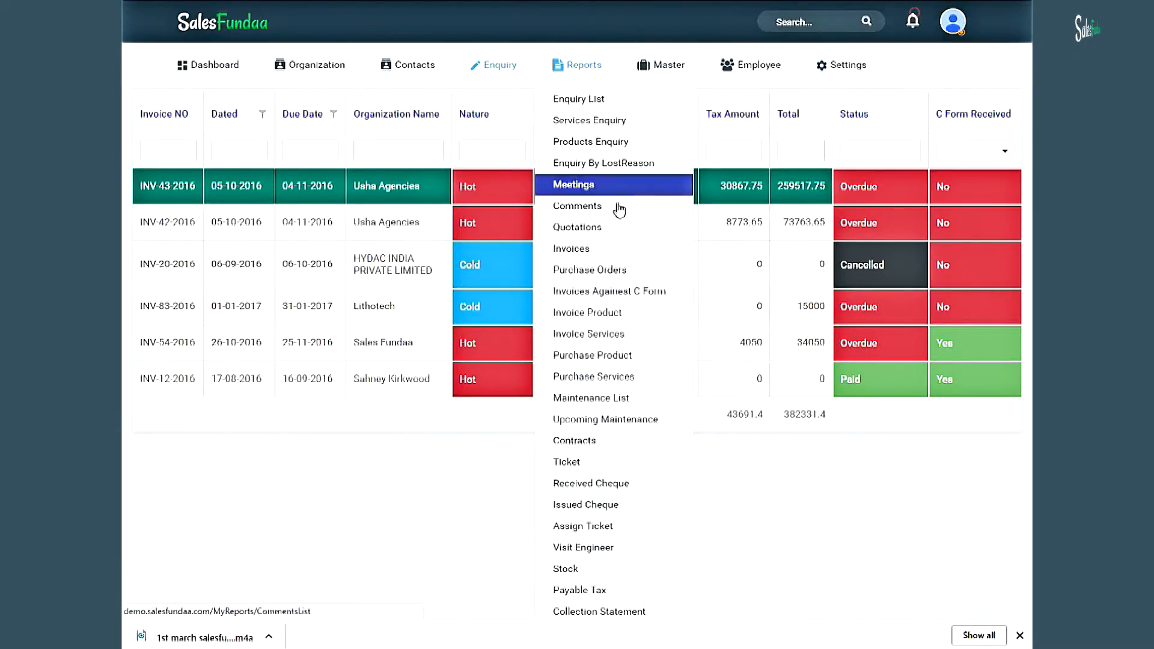
{"action": "left_click", "coordinate": [643, 314]}
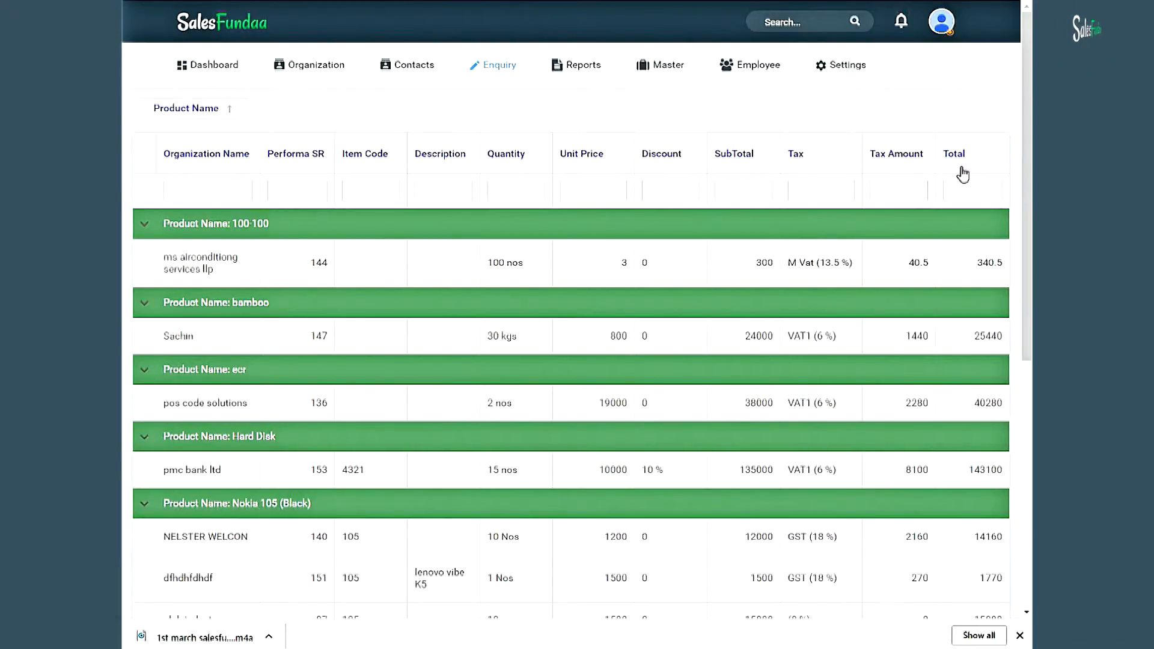
- Switch to the Invoice Services report showing AMC services with price, tax and totals
{"action": "left_click", "coordinate": [598, 67]}
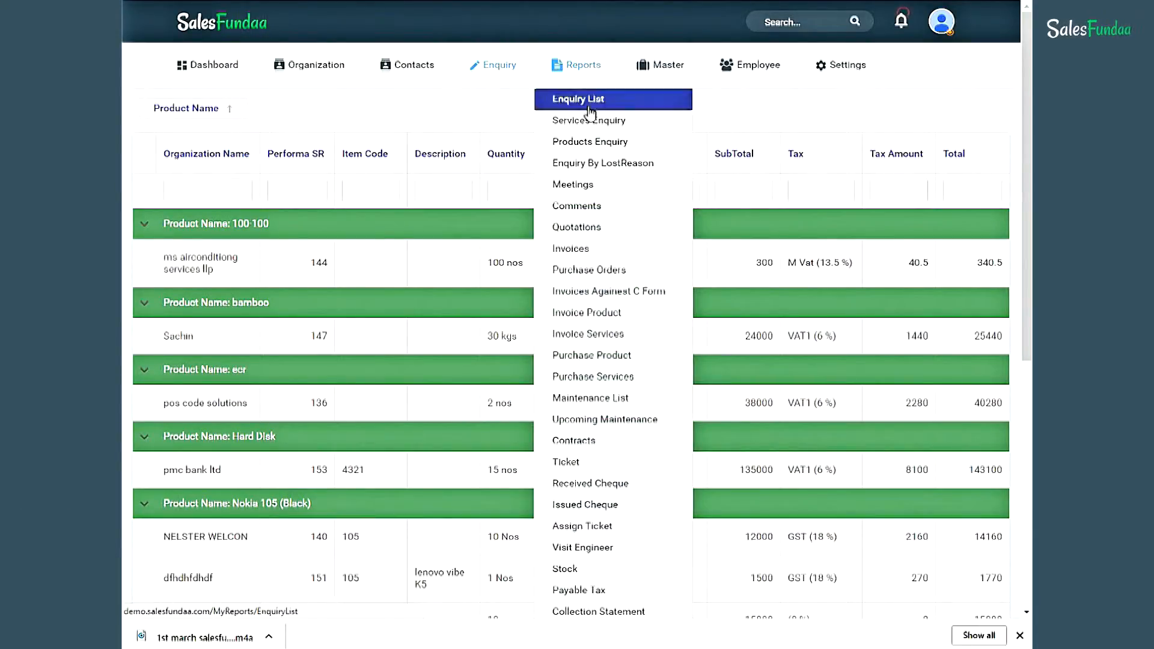
{"action": "left_click", "coordinate": [646, 343]}
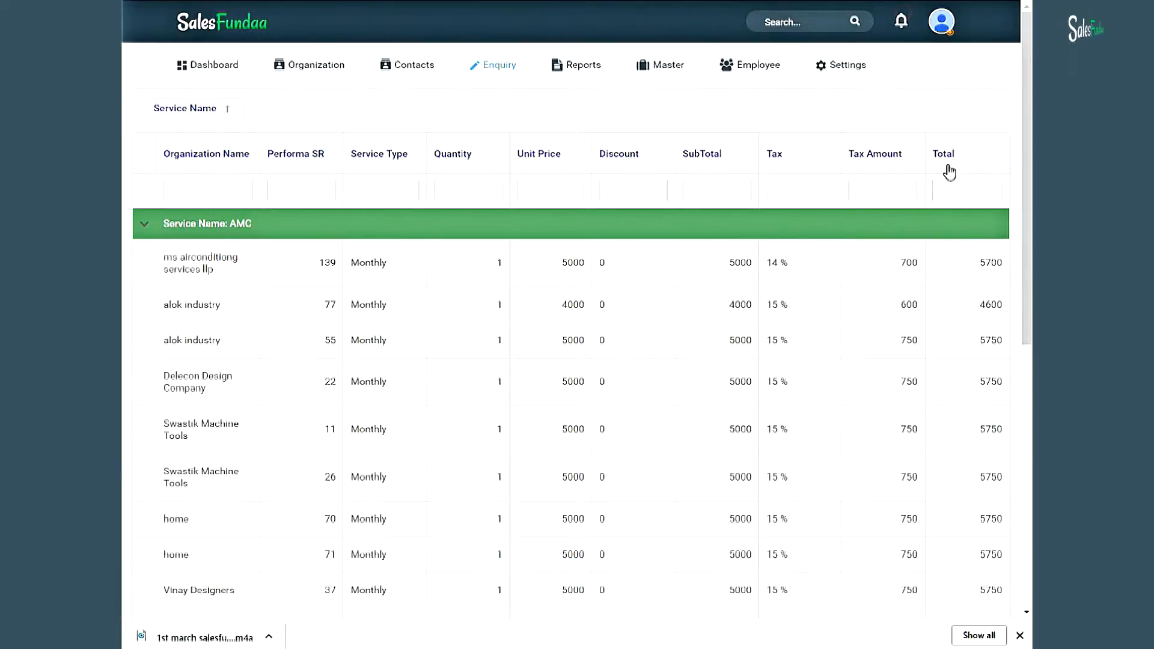
{"action": "mouse_move", "coordinate": [577, 71]}
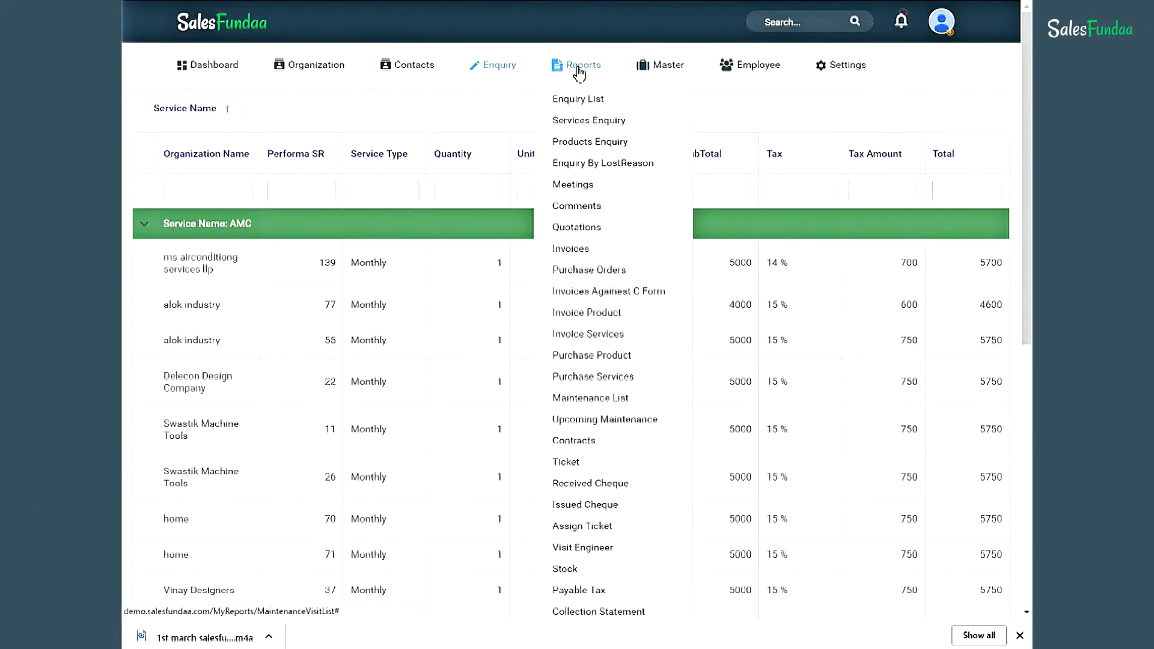
- Open the Purchase Product report, then the Purchase Services report grouped by AMC, CRM User and Dryer maintenance
{"action": "left_click", "coordinate": [661, 364]}
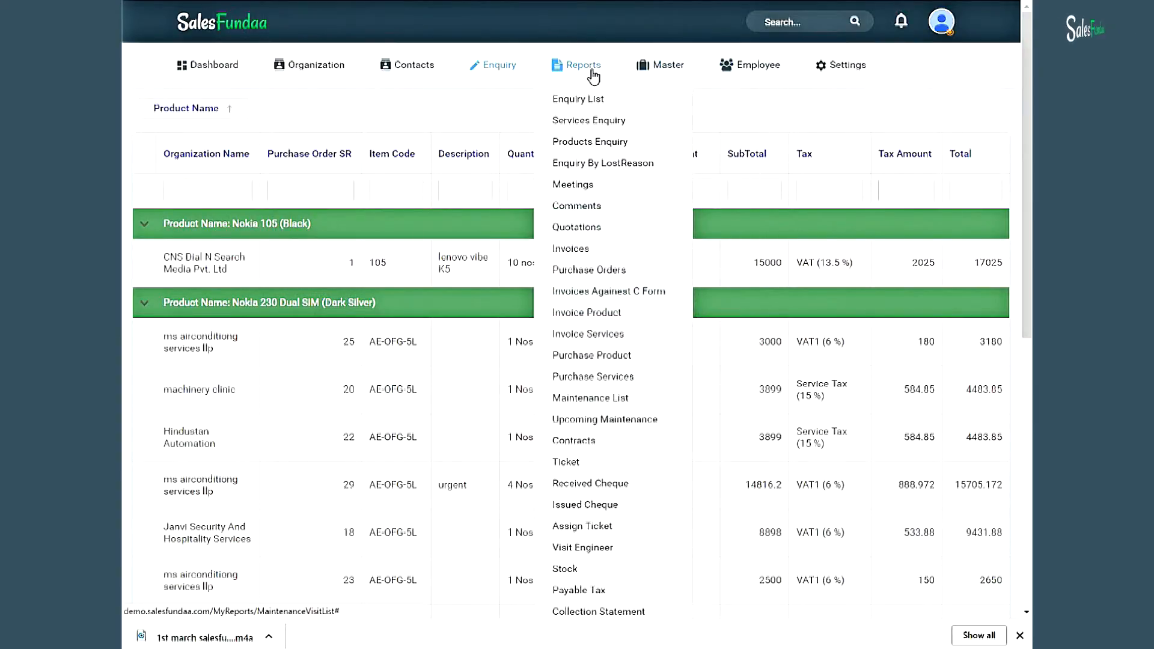
{"action": "left_click", "coordinate": [669, 383]}
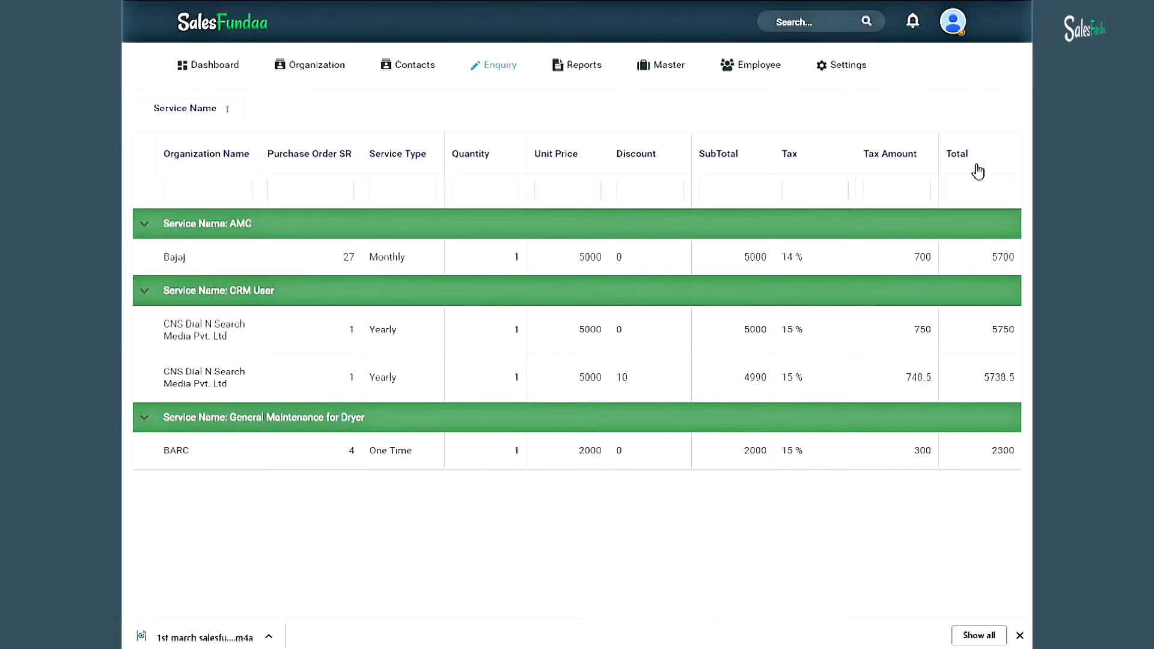
{"action": "left_click", "coordinate": [592, 70]}
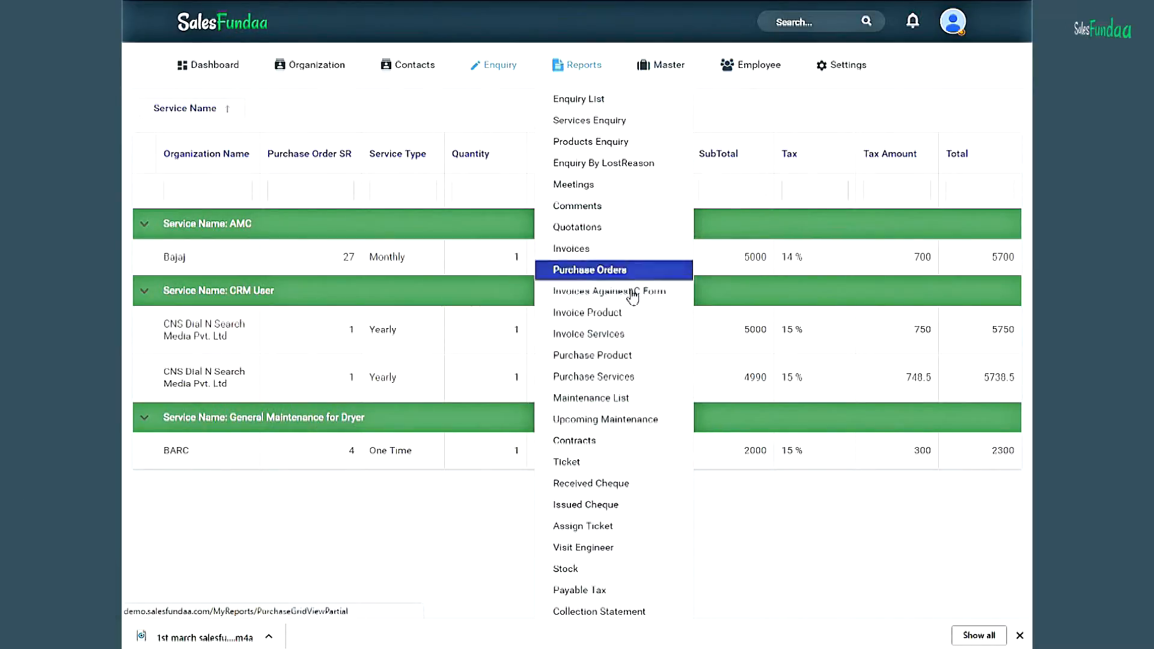
- Open the Maintenance List, Upcoming Maintenance and Ticket reports in turn
{"action": "left_click", "coordinate": [655, 400]}
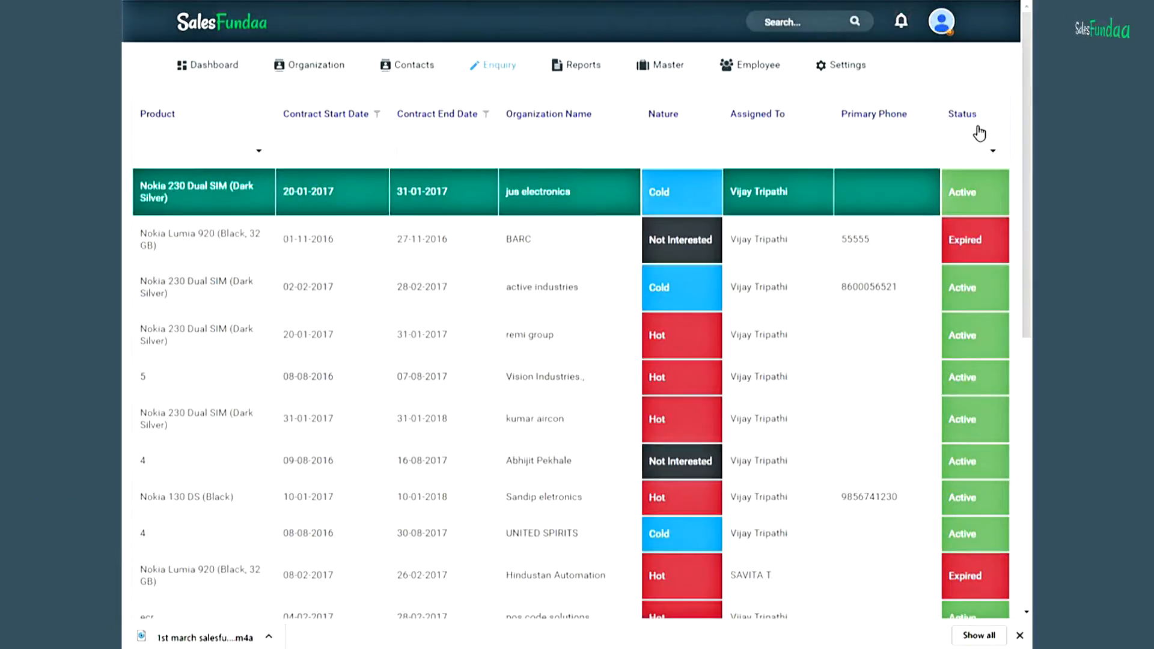
{"action": "mouse_move", "coordinate": [593, 70]}
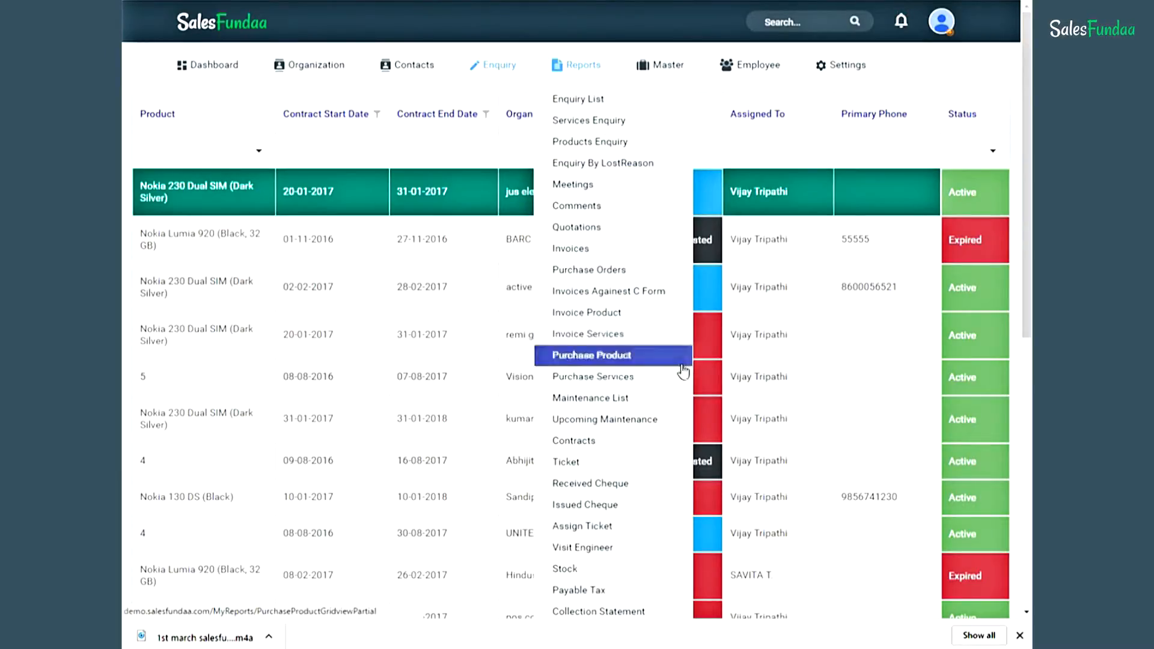
{"action": "left_click", "coordinate": [673, 420]}
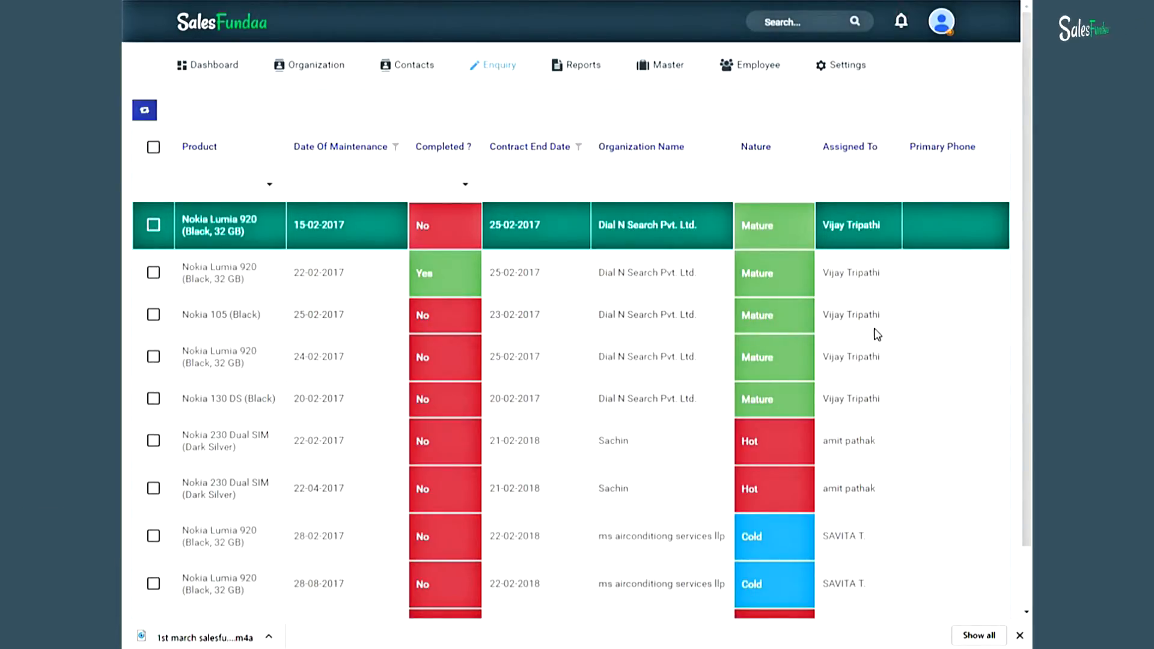
{"action": "left_click", "coordinate": [579, 71]}
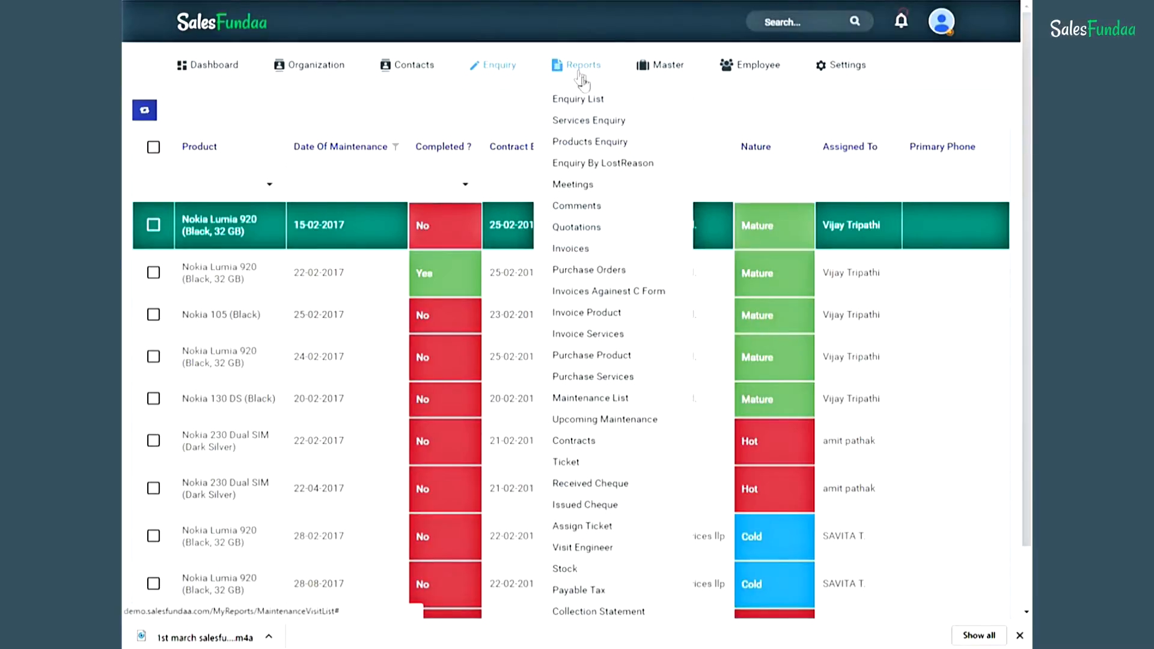
{"action": "left_click", "coordinate": [640, 466]}
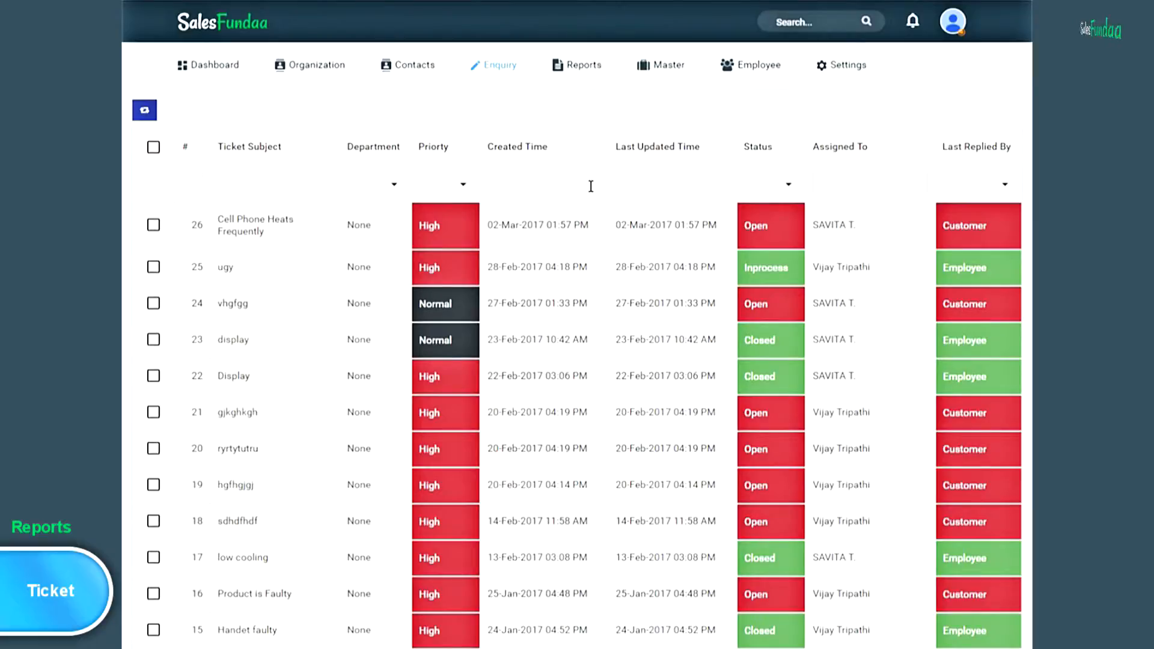
- Show only active organizations and open NELSTER WELCON's Quick View
{"action": "left_click", "coordinate": [343, 71]}
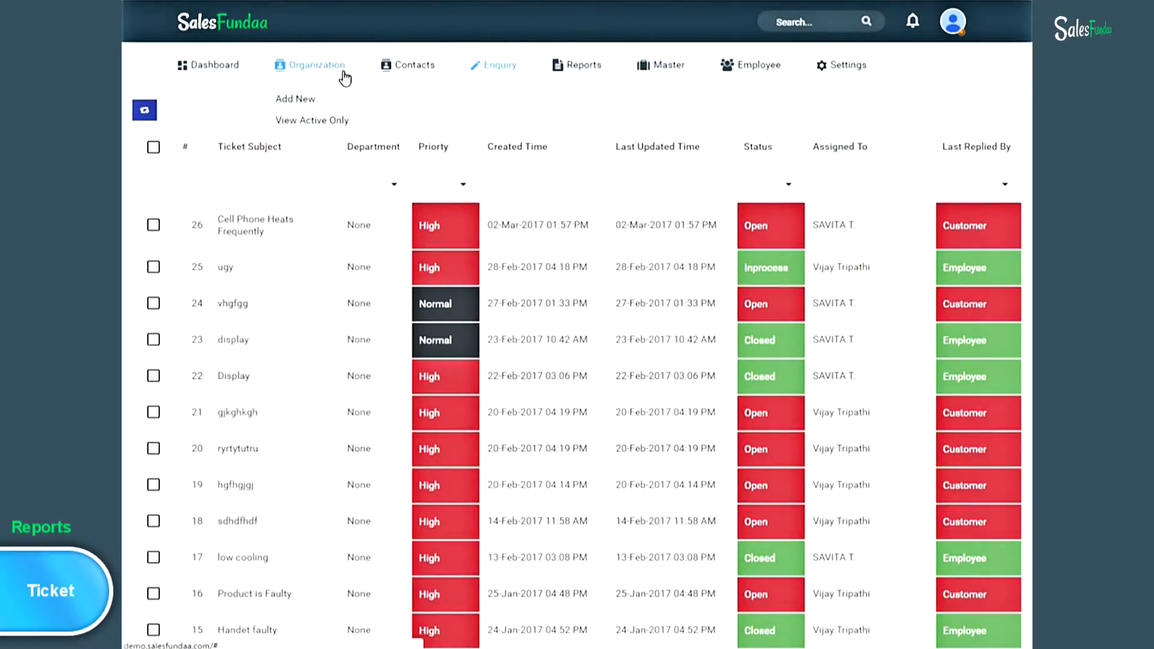
{"action": "left_click", "coordinate": [351, 124]}
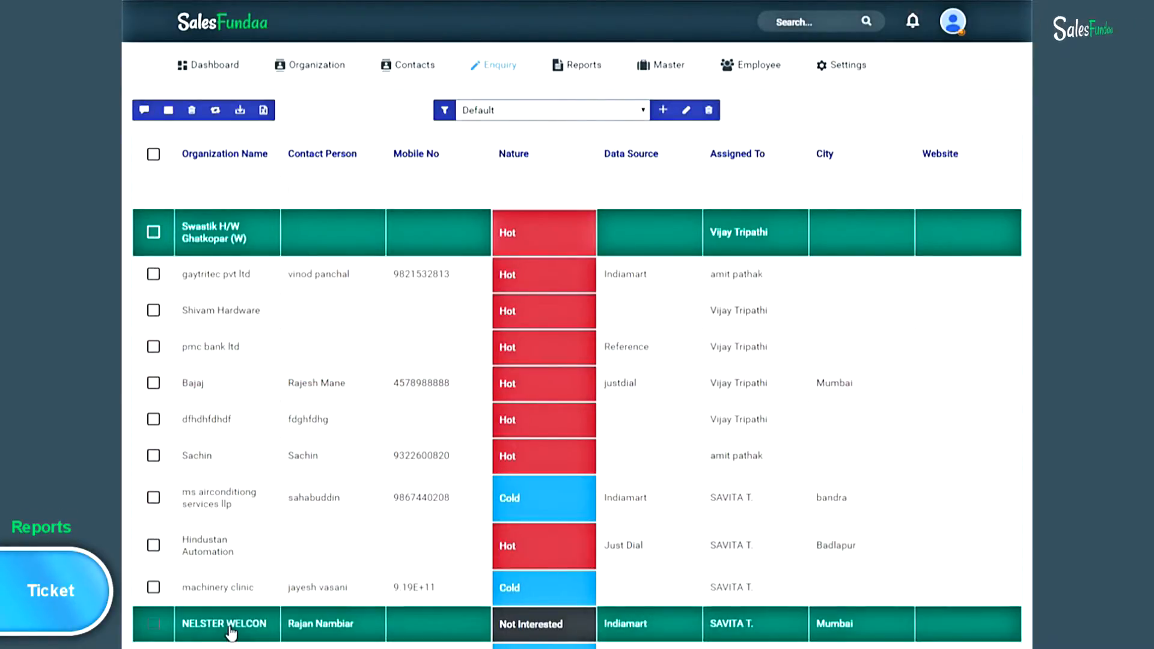
{"action": "left_click", "coordinate": [229, 628]}
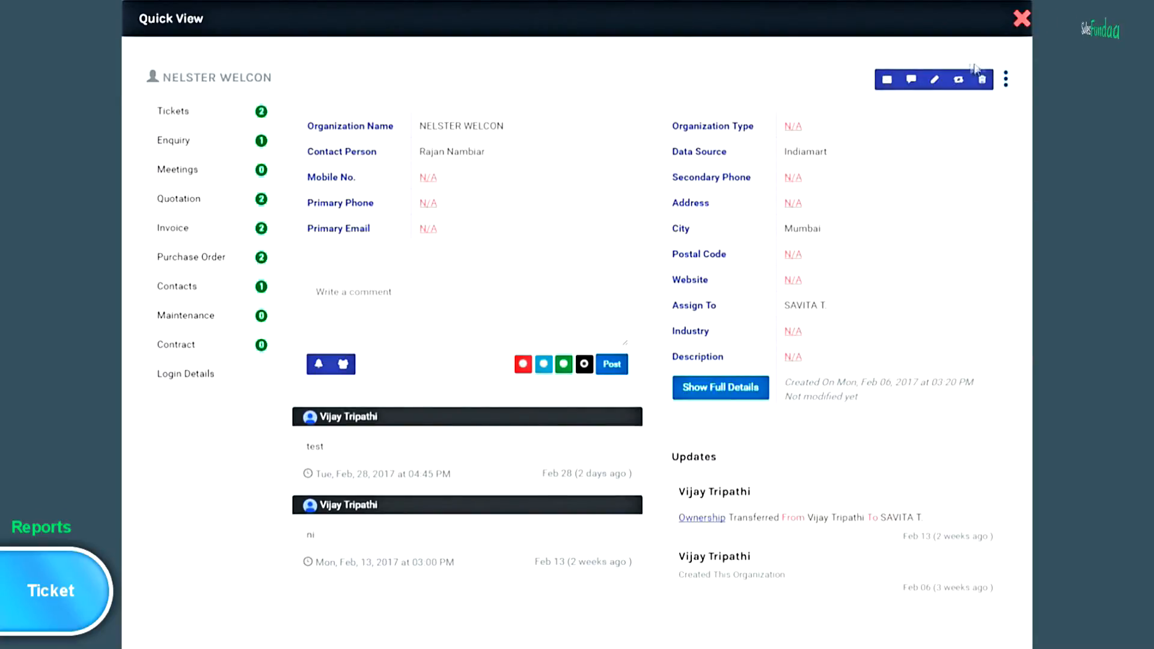
{"action": "left_click", "coordinate": [1006, 84]}
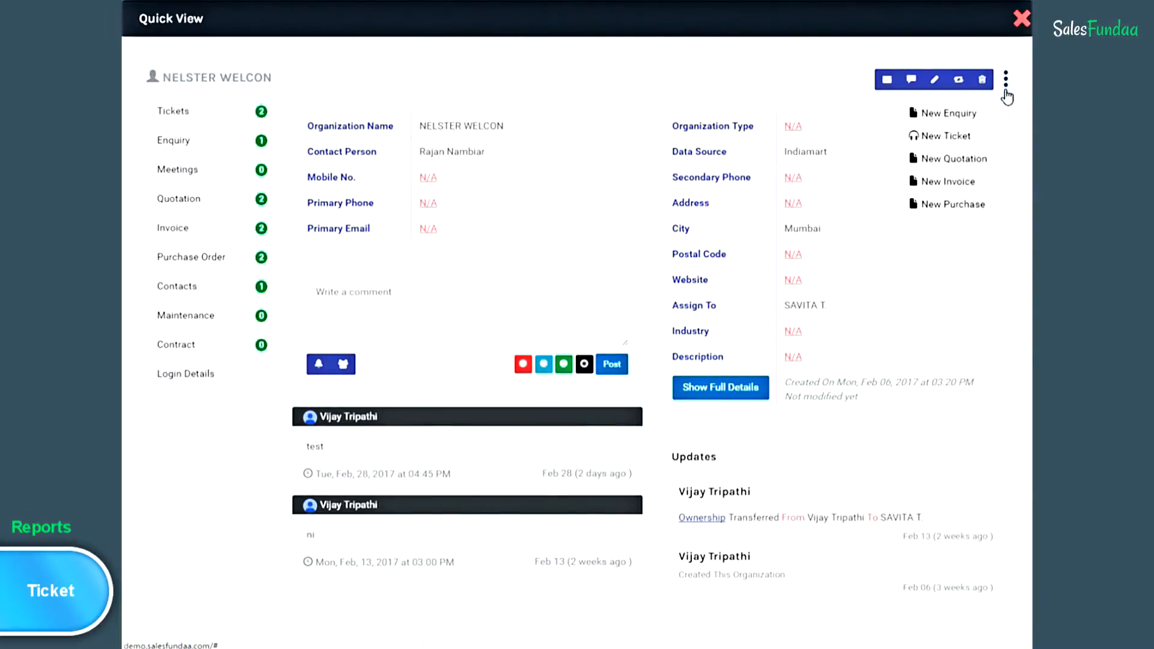
{"action": "left_click", "coordinate": [984, 137]}
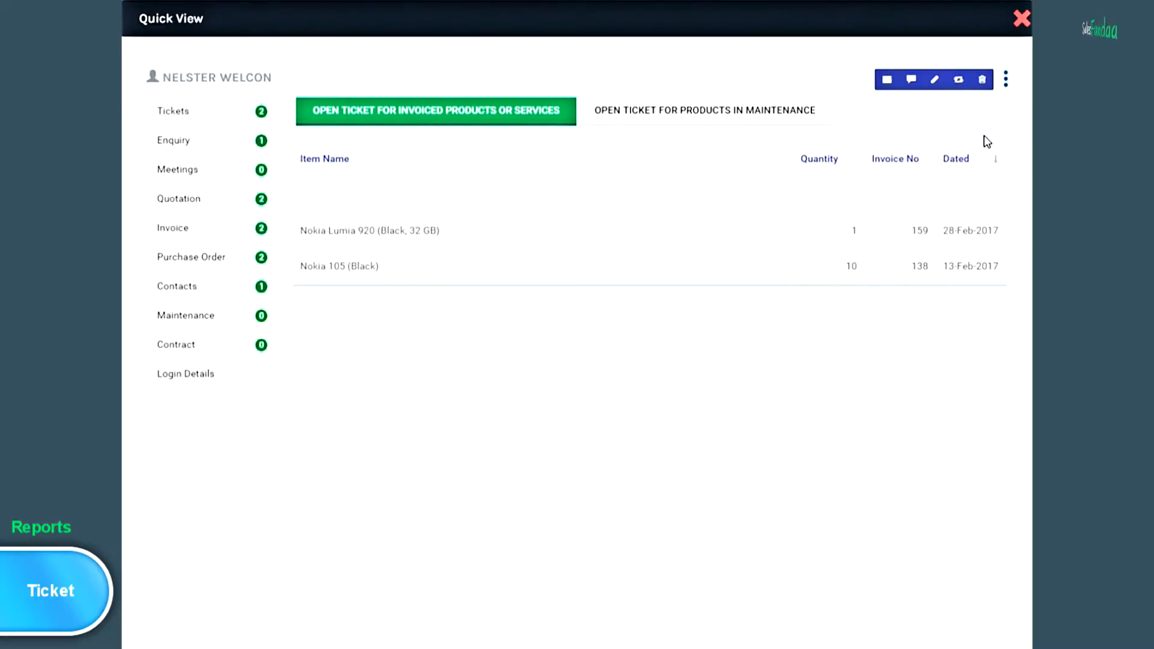
- Save a Support ticket on Nokia Lumia 920 titled 'Ram is very low', describing the 50-piece purchase
{"action": "left_click", "coordinate": [414, 236]}
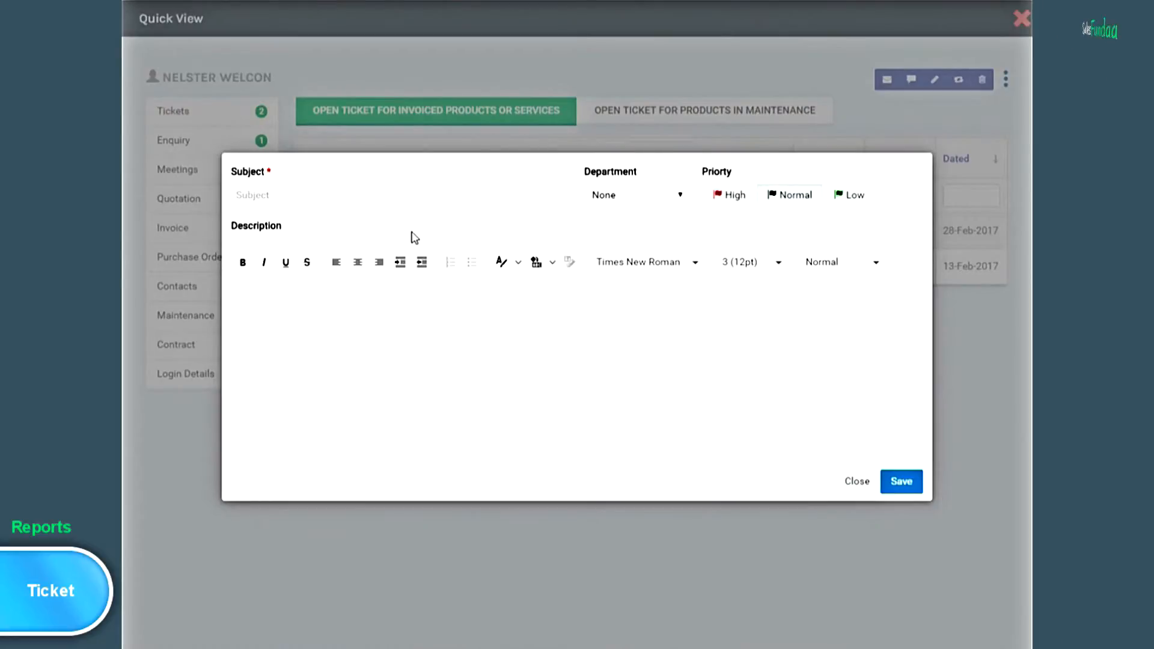
{"action": "left_click", "coordinate": [394, 198]}
{"action": "type", "text": "Ram is "}
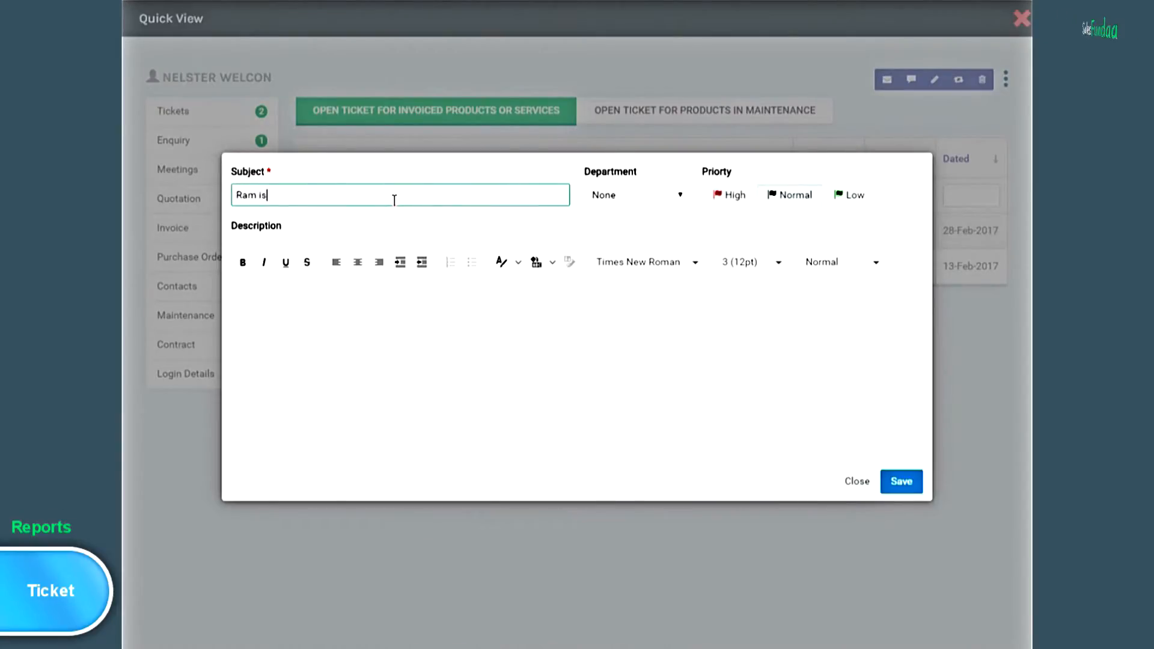
{"action": "type", "text": "very "}
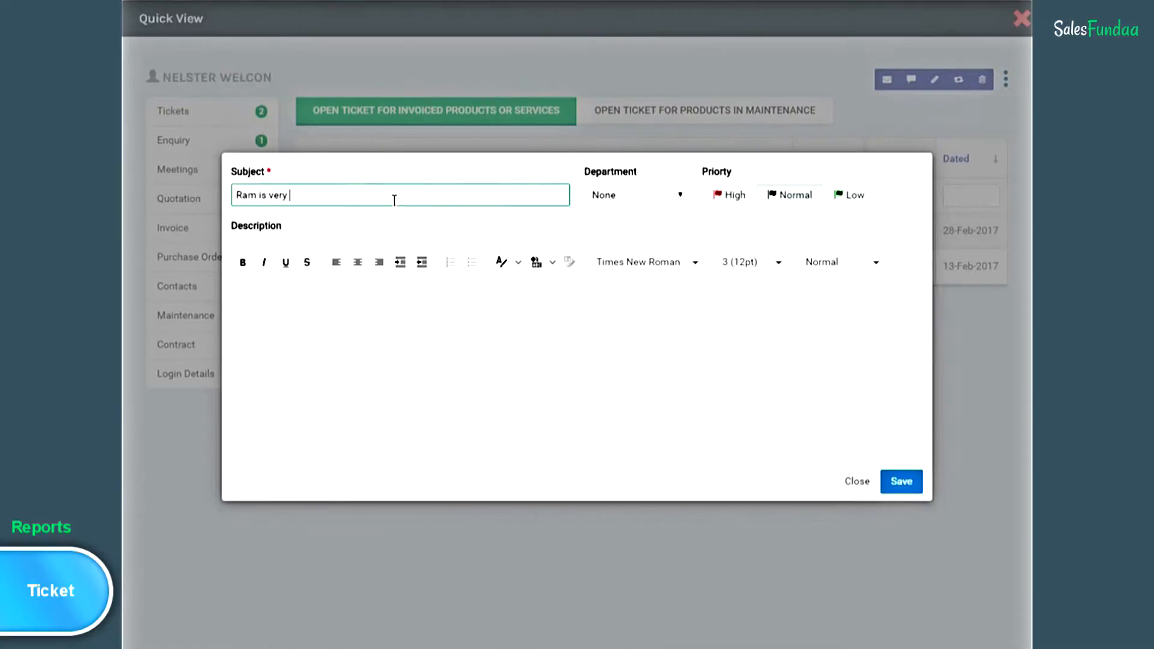
{"action": "type", "text": "lo"}
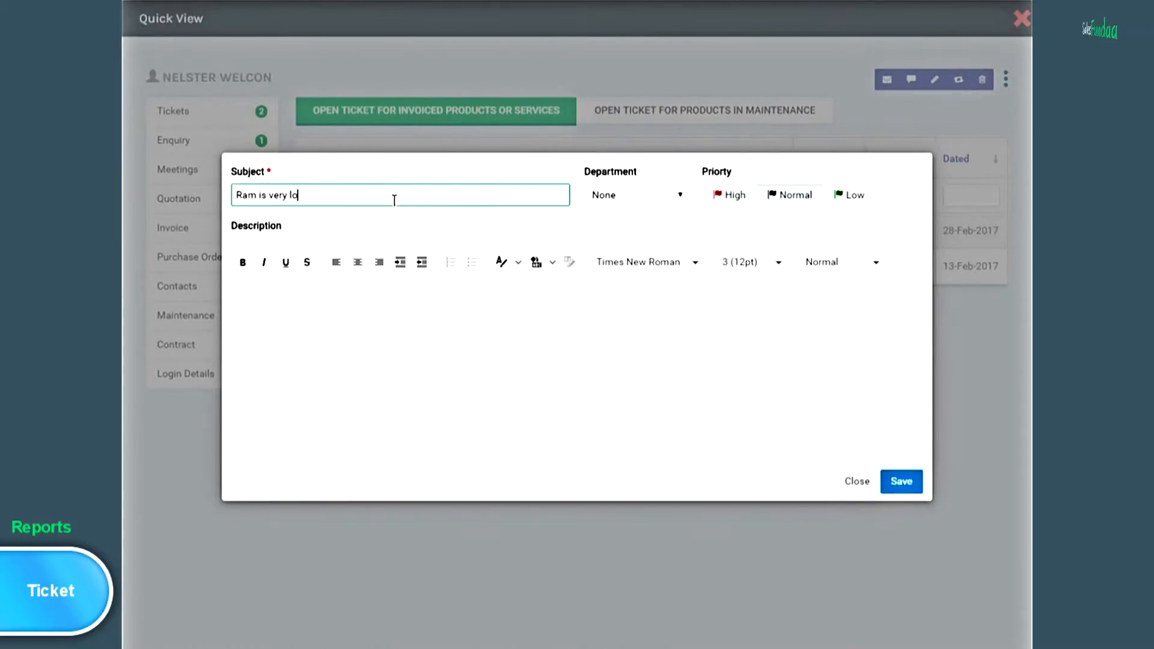
{"action": "type", "text": "w"}
{"action": "left_click", "coordinate": [682, 196]}
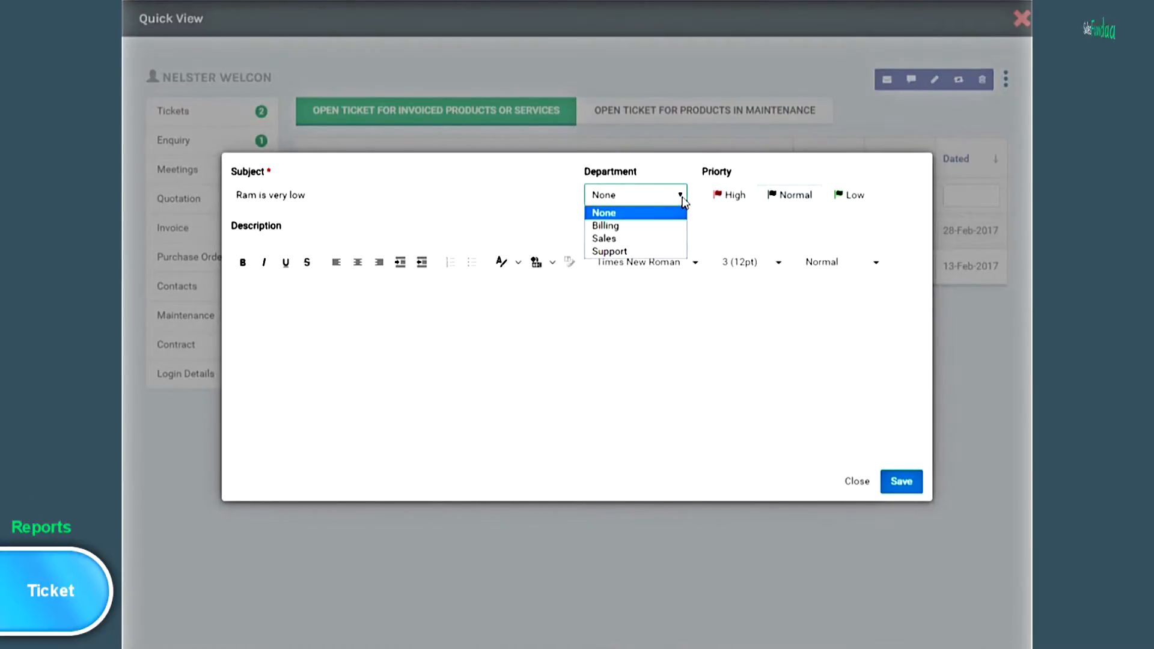
{"action": "left_click", "coordinate": [659, 252]}
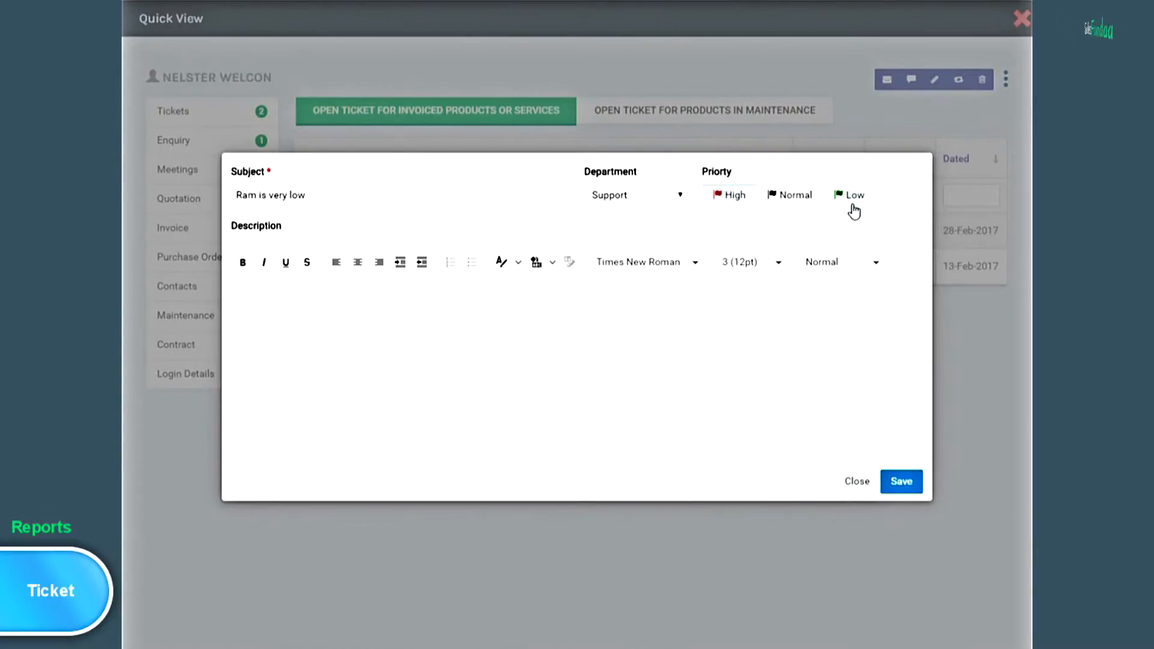
{"action": "left_click", "coordinate": [269, 304]}
{"action": "type", "text": "We have bought 50 pieces  of"}
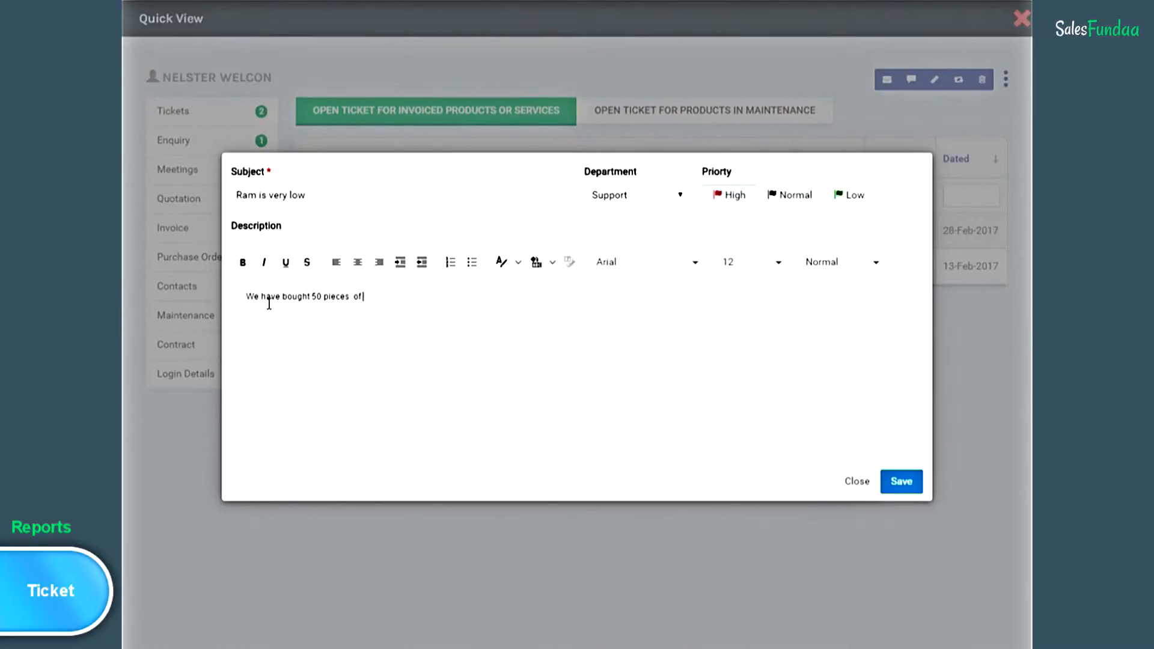
{"action": "type", "text": " this model. Kindly suggest a way out f"}
{"action": "key", "text": "BackSpace"}
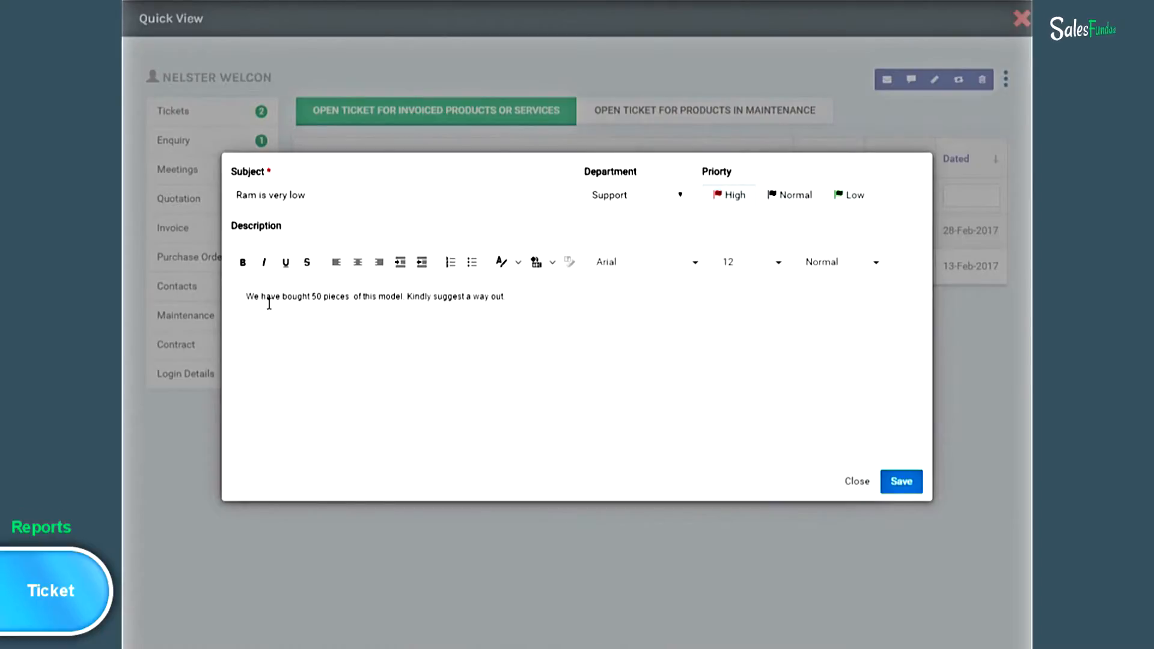
{"action": "left_click", "coordinate": [912, 488]}
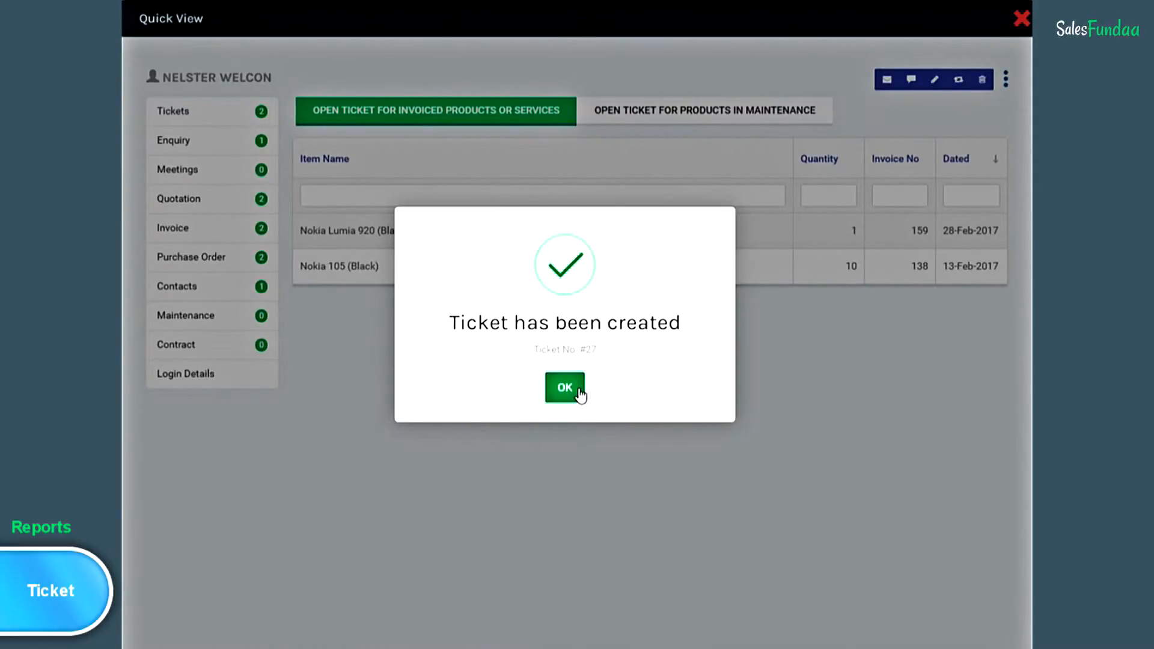
- Dismiss the ticket confirmation, close the Quick View, and open the Received Cheque report
{"action": "left_click", "coordinate": [566, 387]}
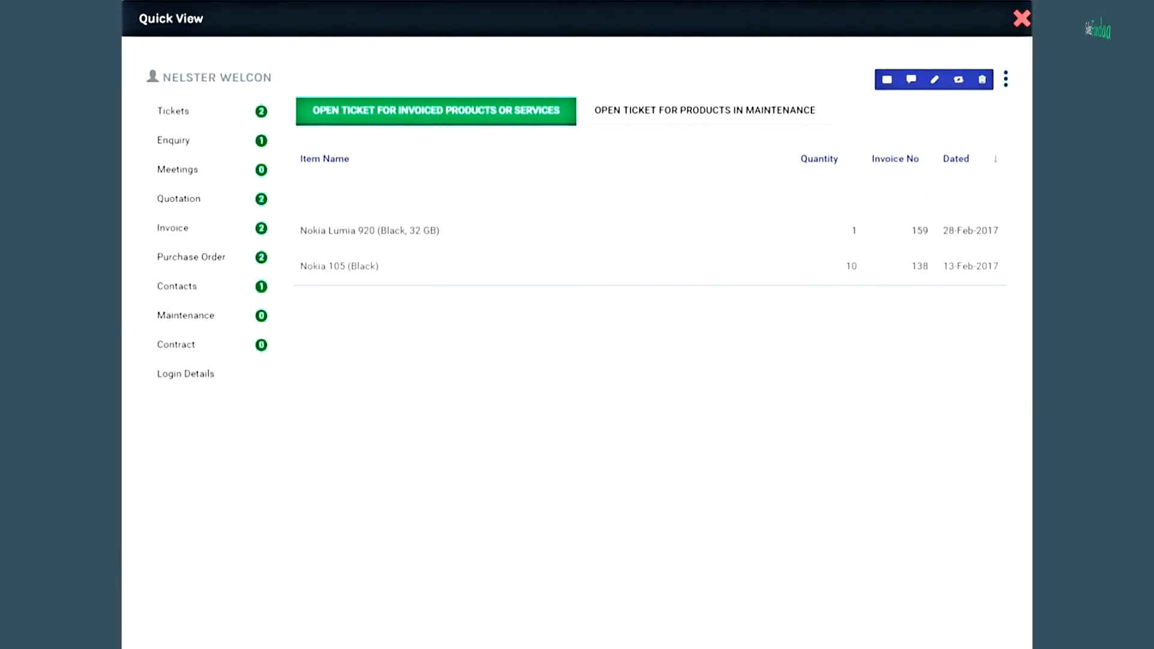
{"action": "left_click", "coordinate": [1021, 18]}
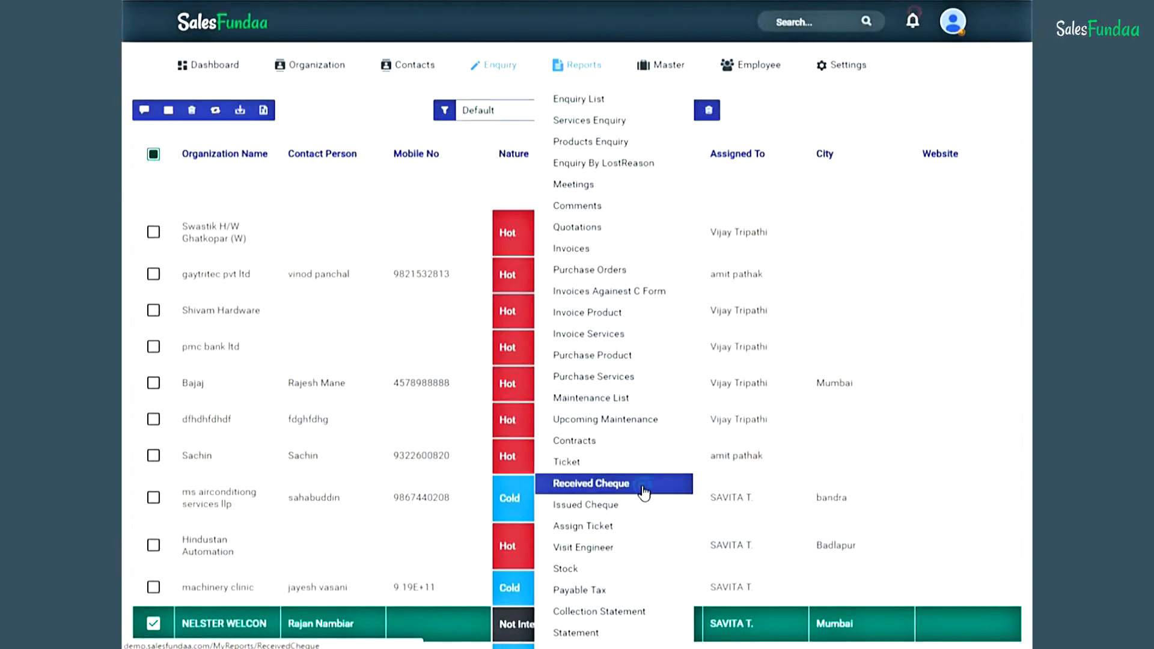
{"action": "left_click", "coordinate": [643, 490]}
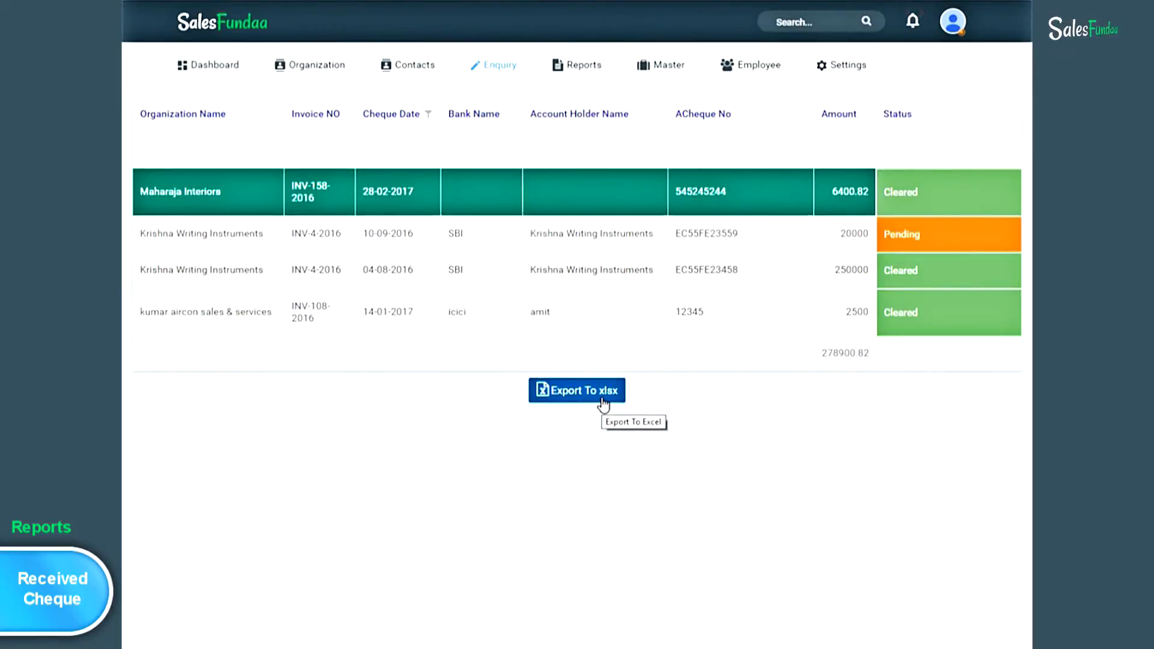
{"action": "mouse_move", "coordinate": [548, 56]}
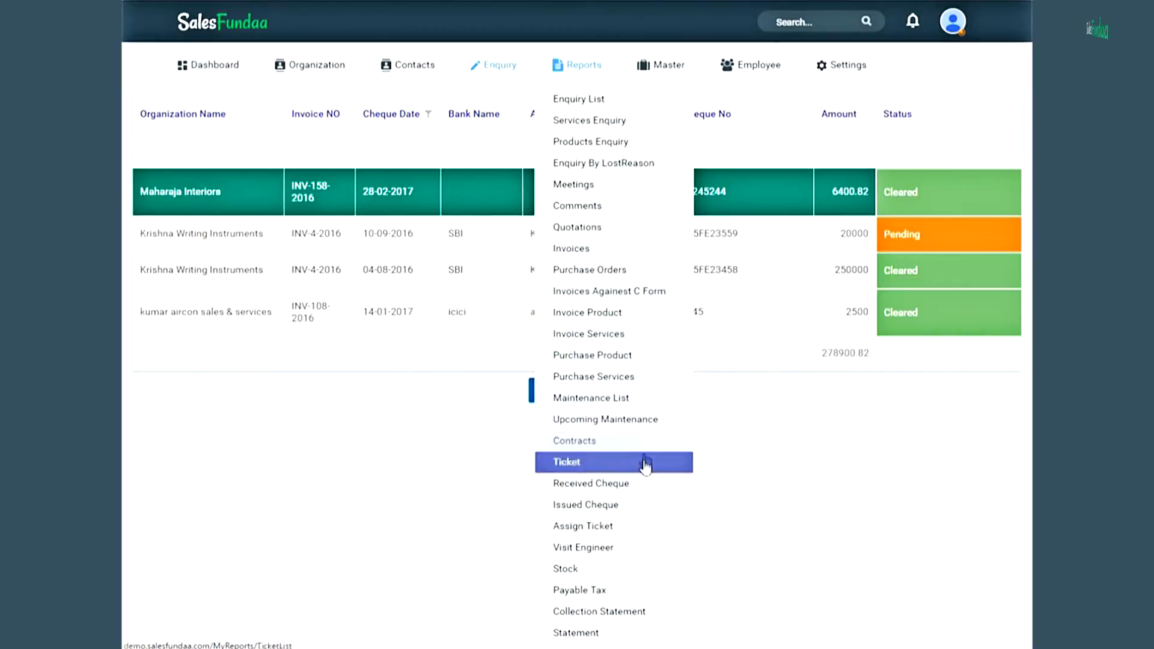
- Open the Issued Cheque report showing one Pending 500 cheque for PO-1-2016
{"action": "left_click", "coordinate": [642, 506]}
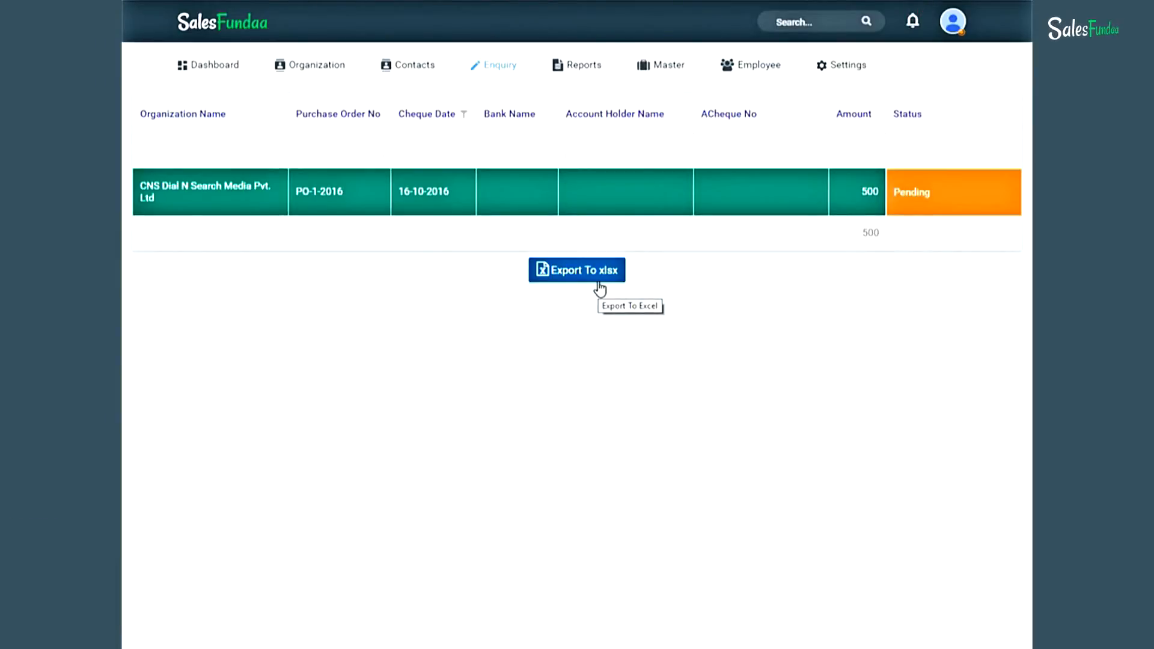
- Open the Visit Engineer report from Reports and select the second engineer visit record
{"action": "left_click", "coordinate": [597, 67]}
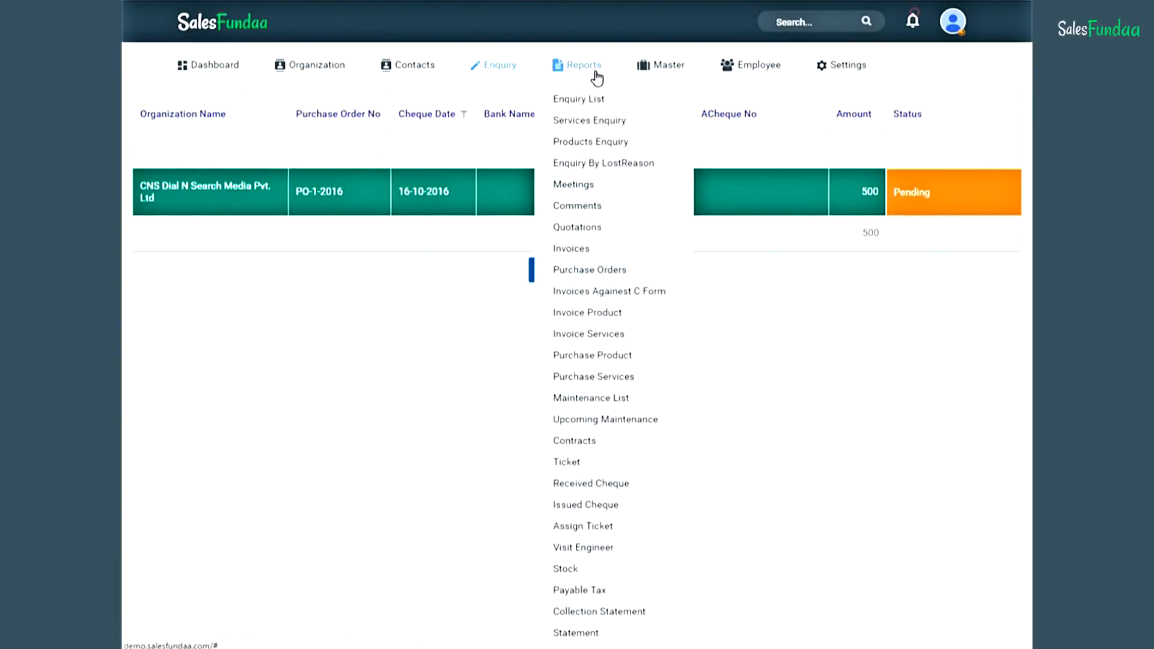
{"action": "left_click", "coordinate": [629, 549]}
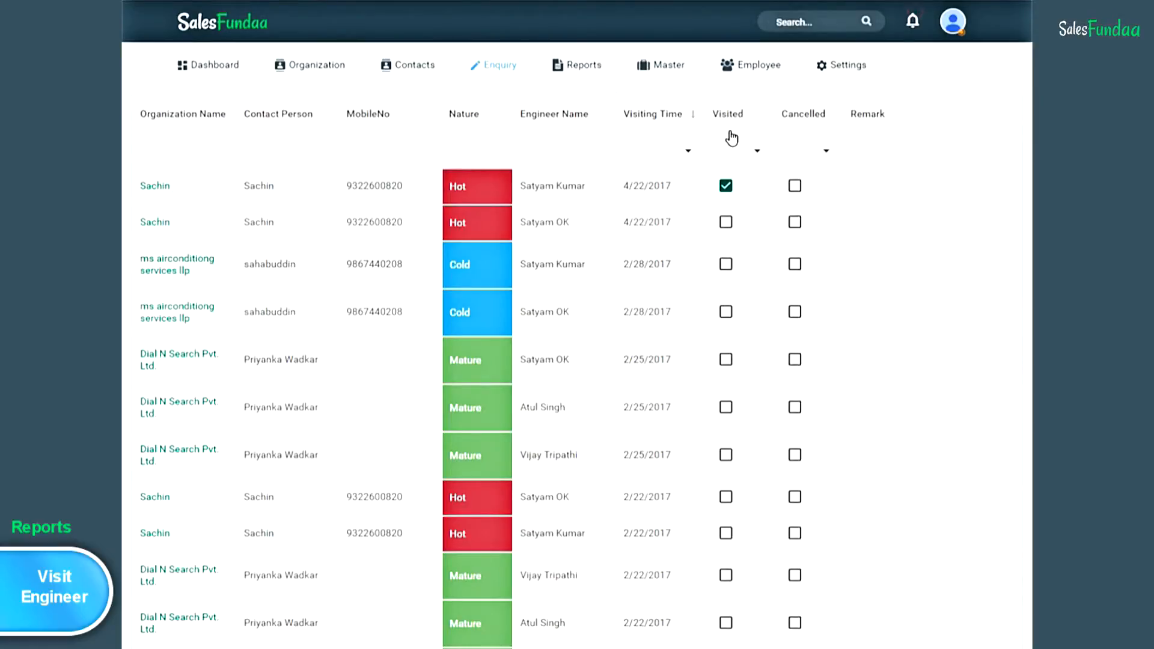
{"action": "left_click", "coordinate": [729, 227]}
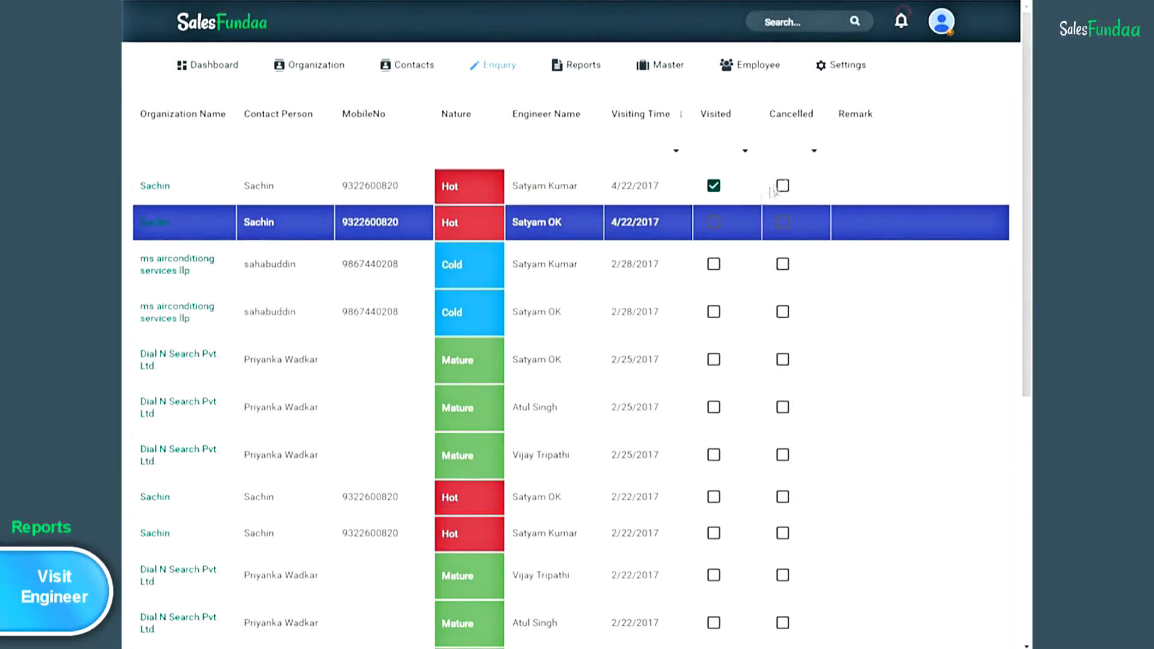
- Save the third visit's status as Visited with a travel allowance of 100 and confirm the success message
{"action": "left_click", "coordinate": [713, 266]}
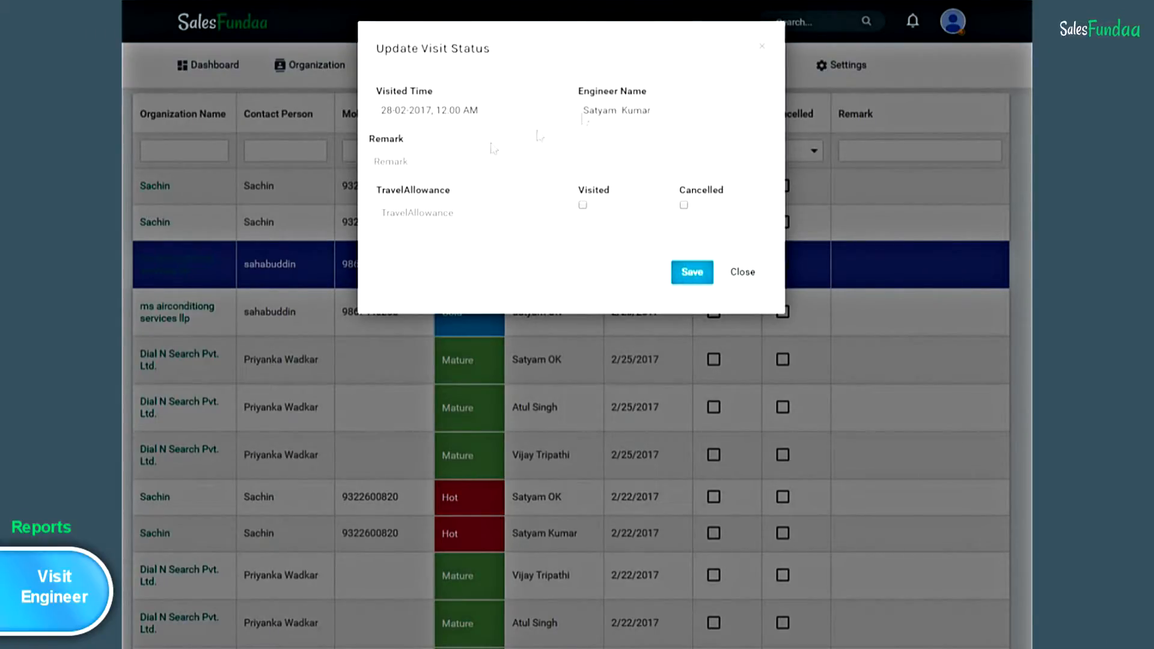
{"action": "left_click", "coordinate": [411, 217]}
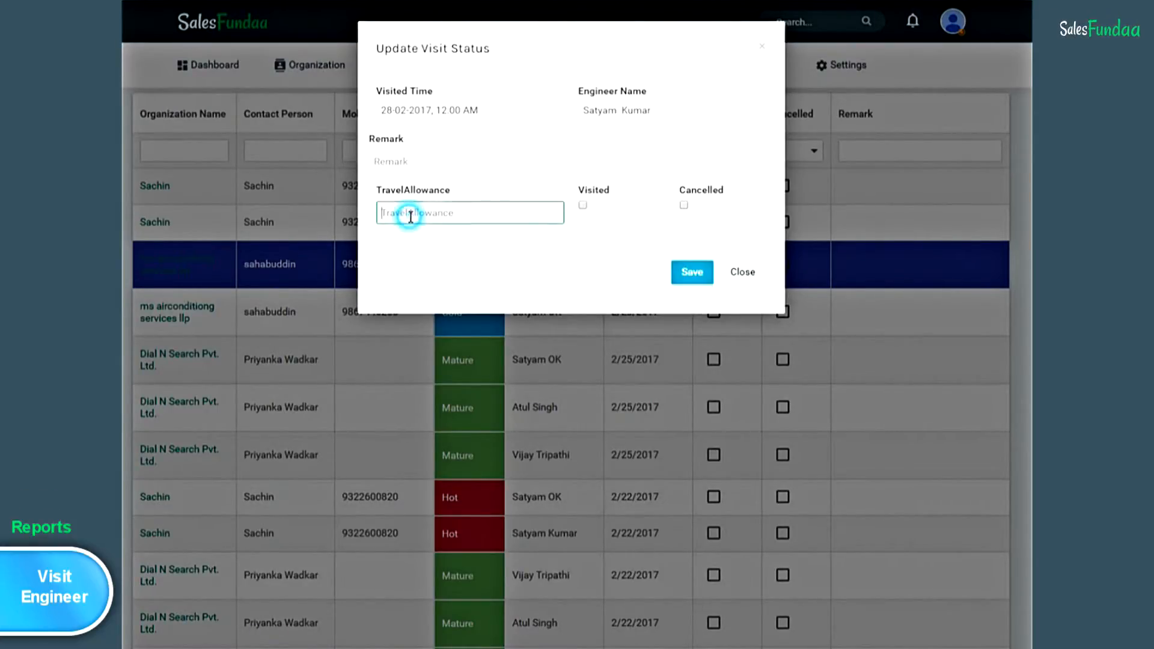
{"action": "type", "text": "1"}
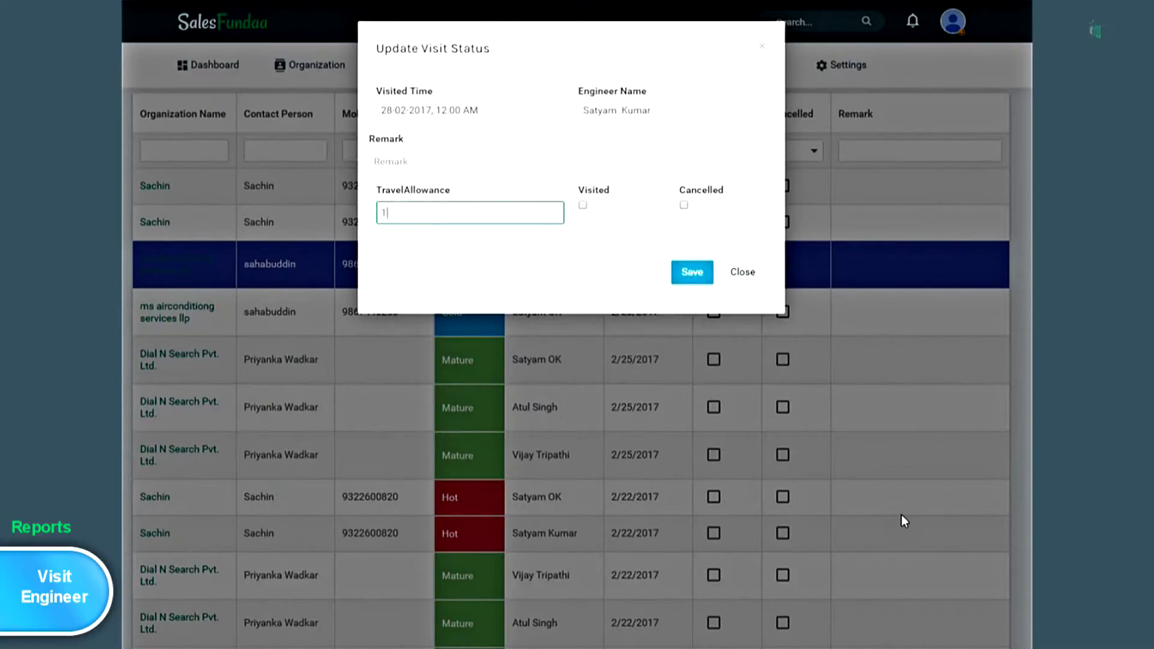
{"action": "type", "text": "00"}
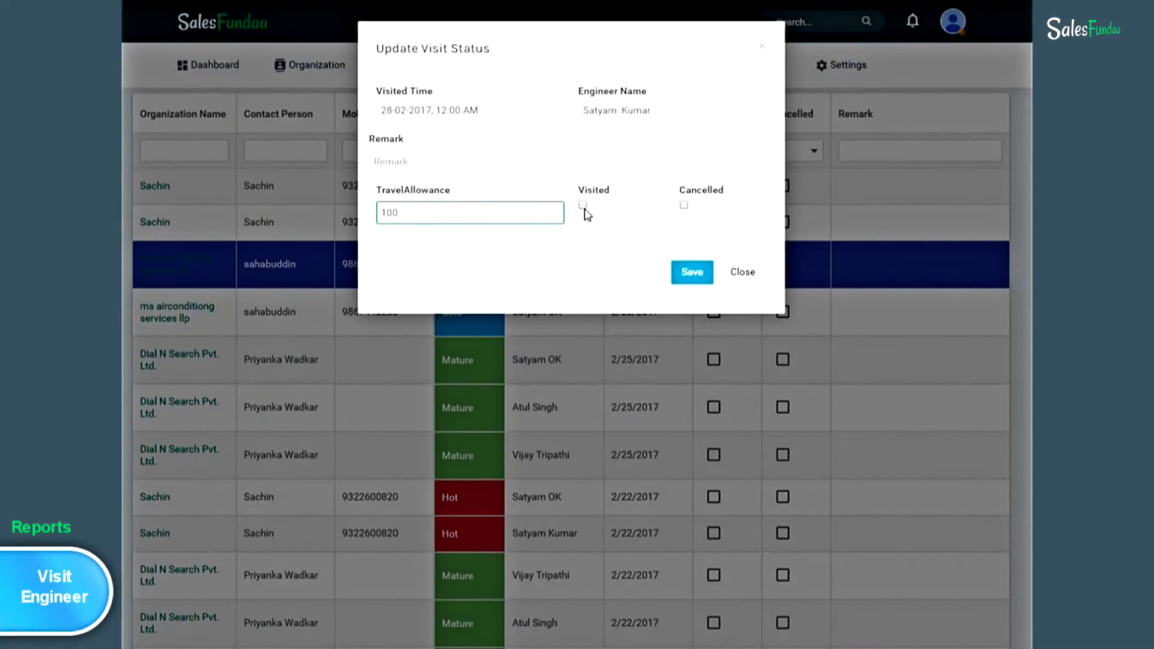
{"action": "left_click", "coordinate": [583, 207]}
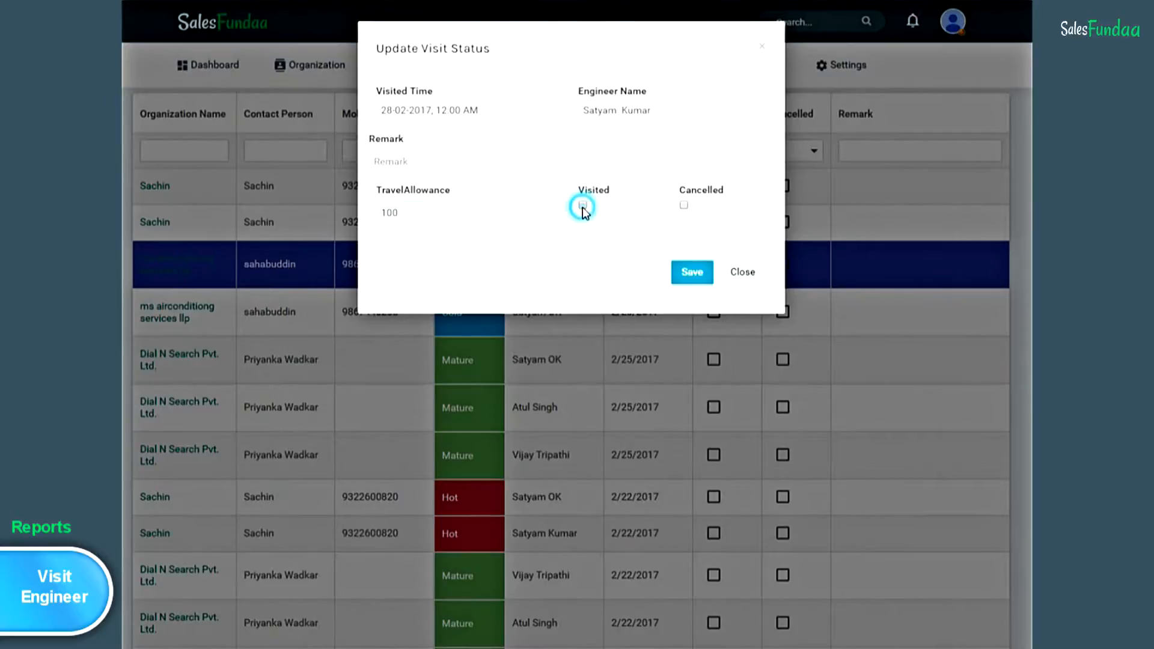
{"action": "left_click", "coordinate": [693, 271]}
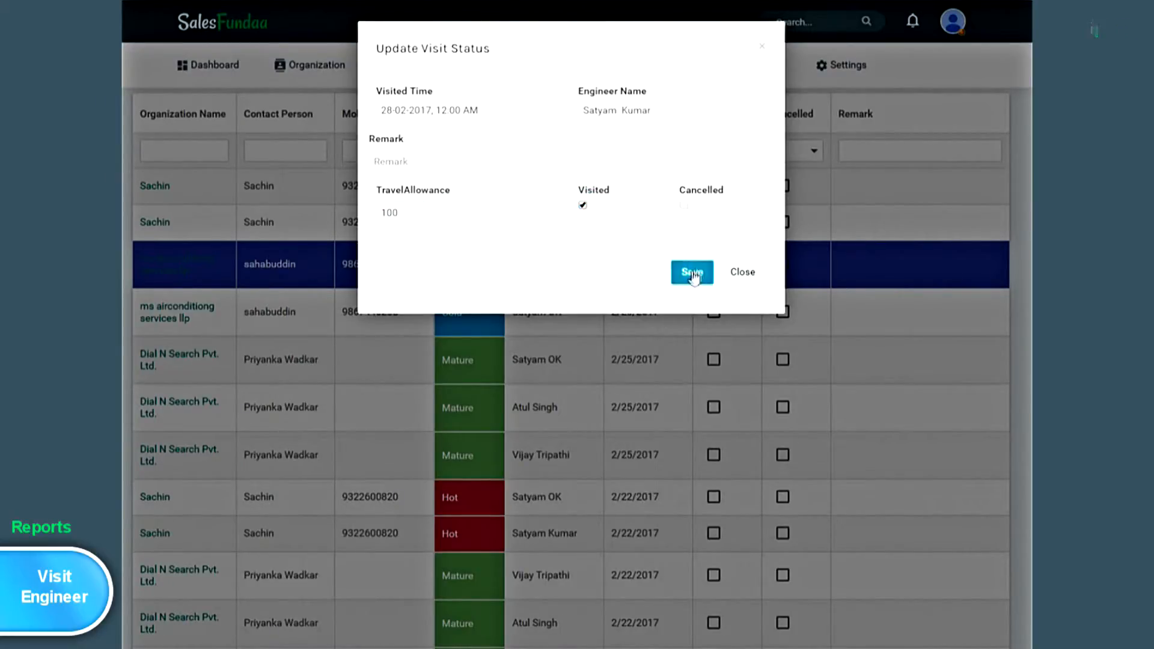
{"action": "left_click", "coordinate": [424, 166]}
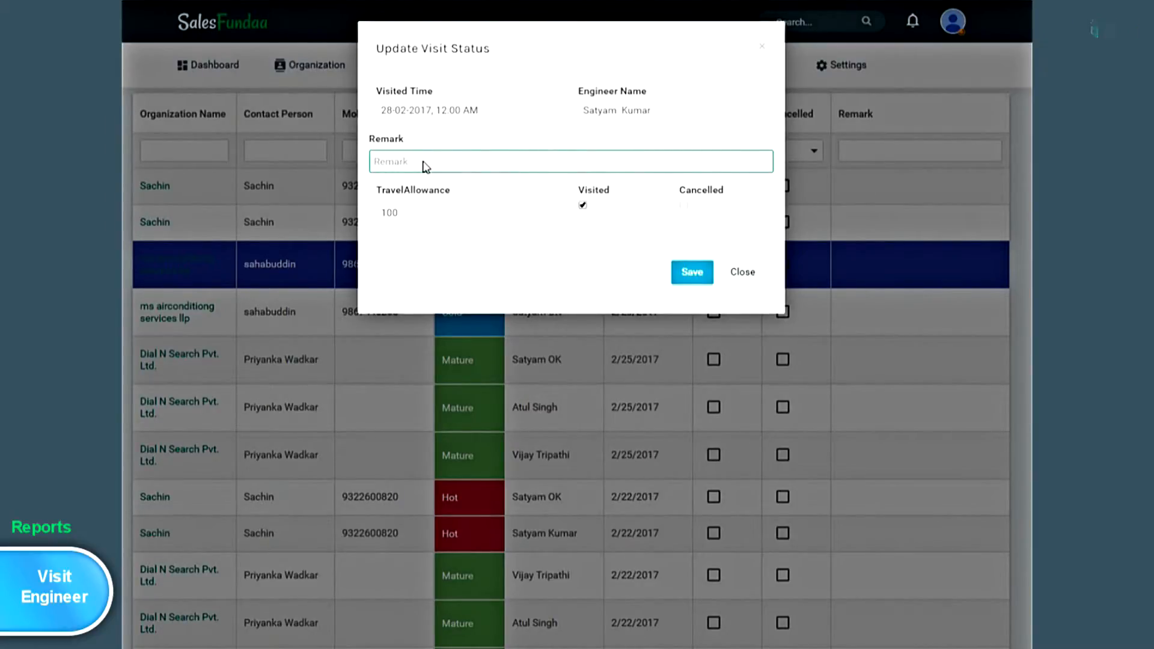
{"action": "left_click", "coordinate": [700, 276]}
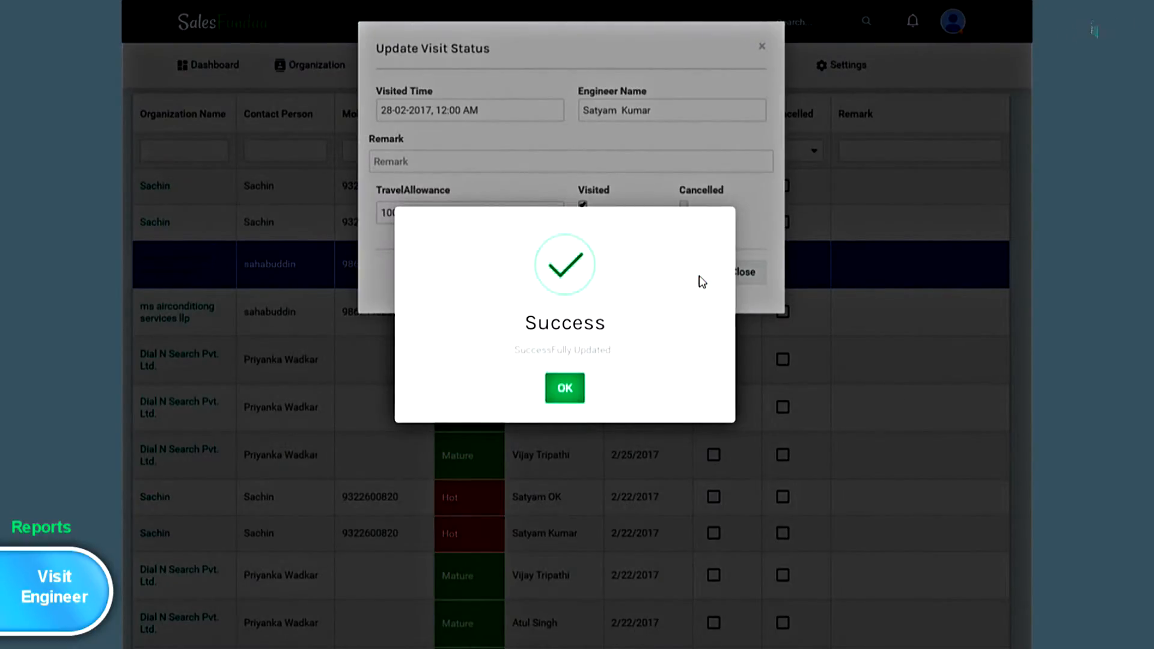
{"action": "left_click", "coordinate": [570, 388]}
{"action": "left_click", "coordinate": [593, 68]}
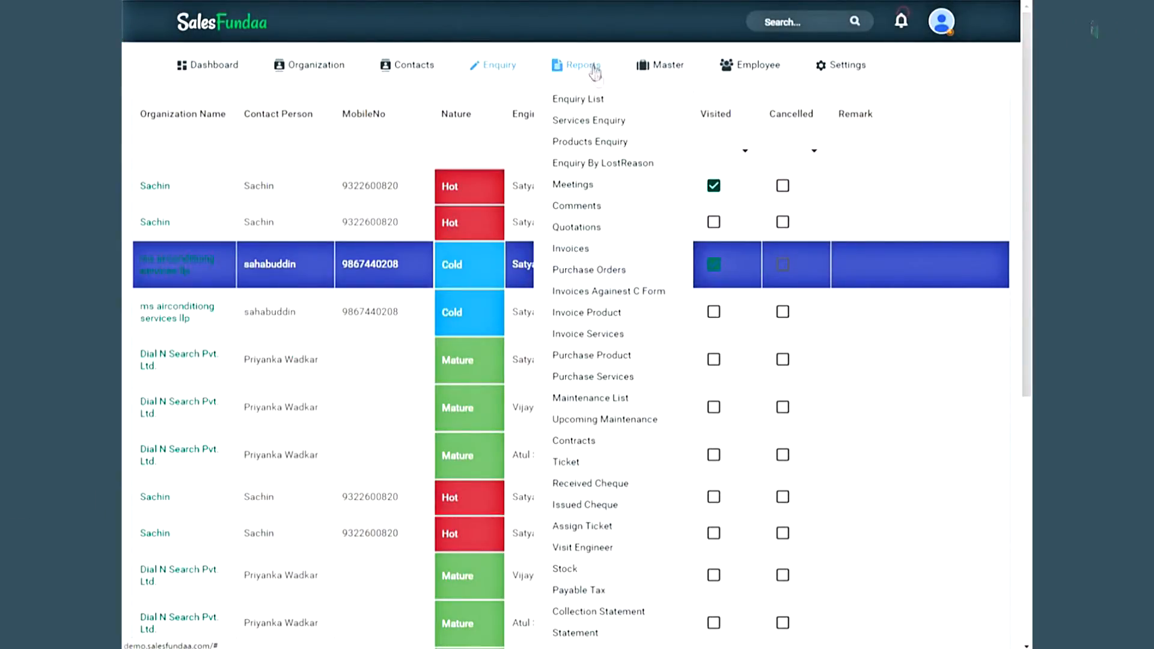
- Check Deep Fryer items under ac motor in the Stock report, then view the 0.0-total Collection Statement
{"action": "left_click", "coordinate": [625, 571]}
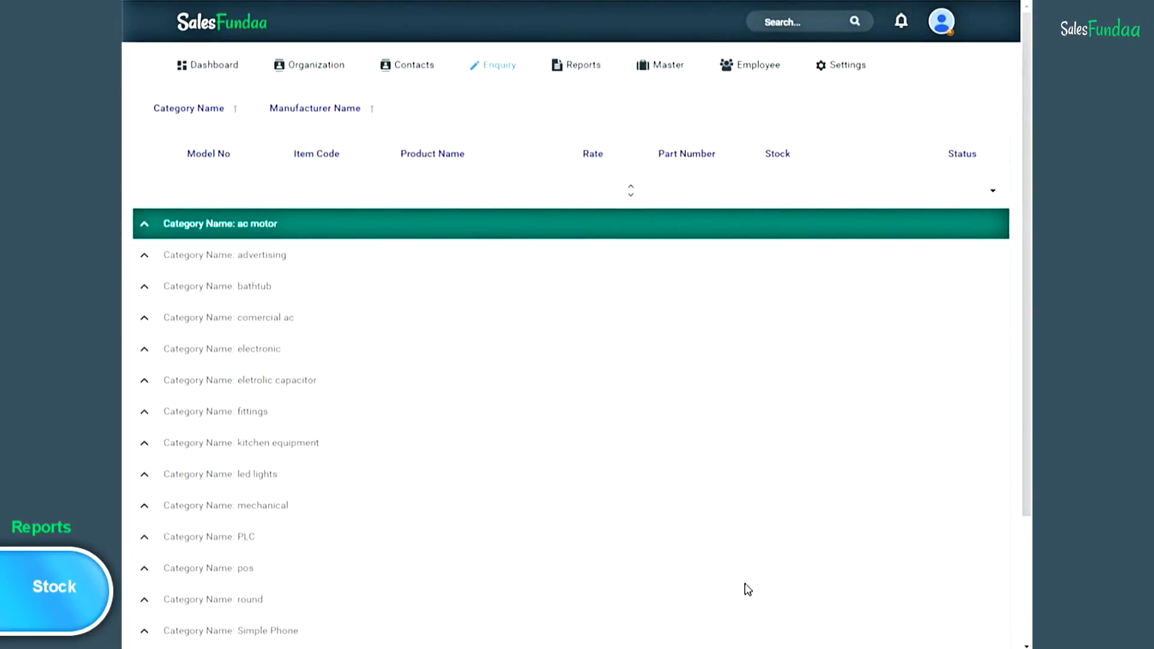
{"action": "left_click", "coordinate": [145, 225]}
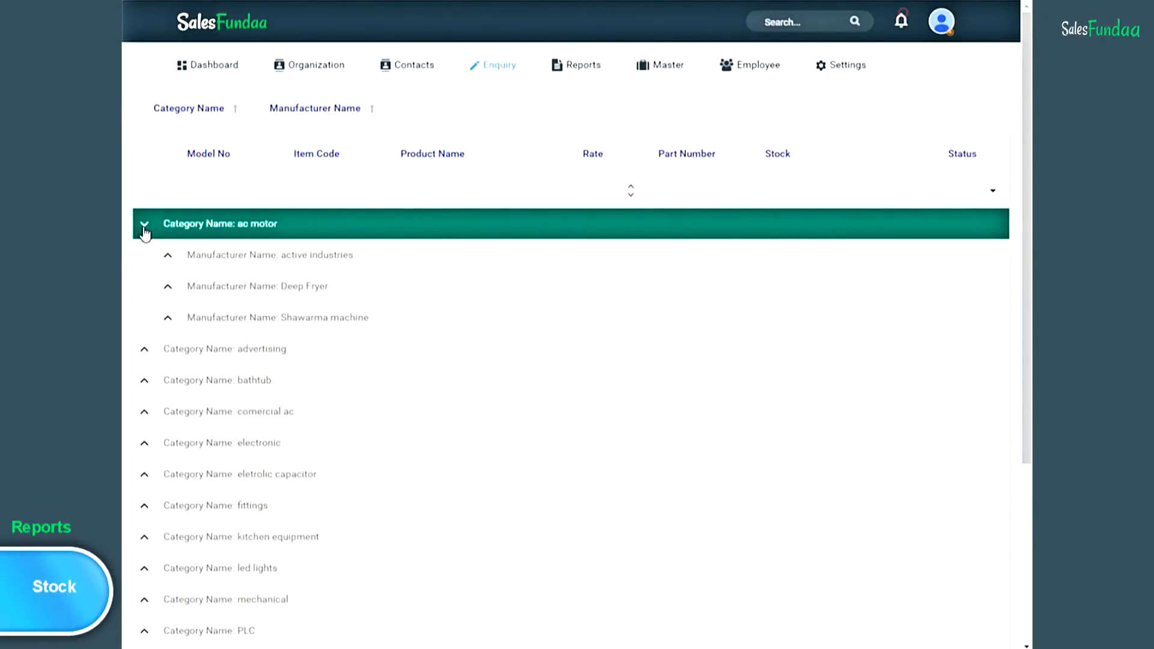
{"action": "left_click", "coordinate": [168, 287]}
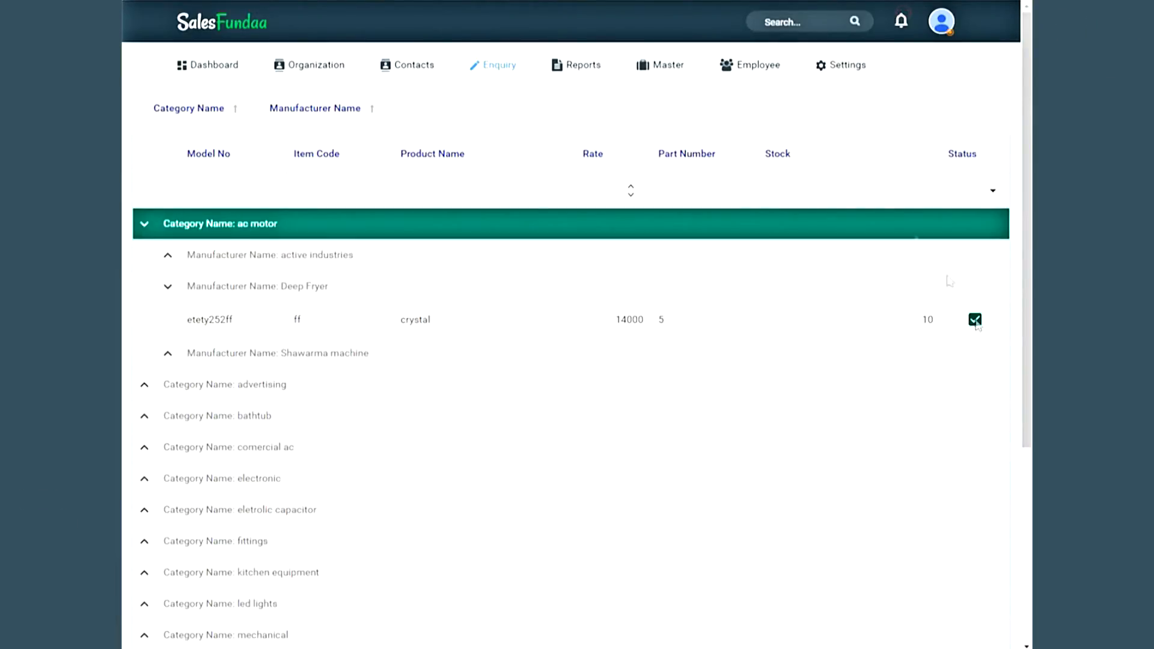
{"action": "mouse_move", "coordinate": [591, 65]}
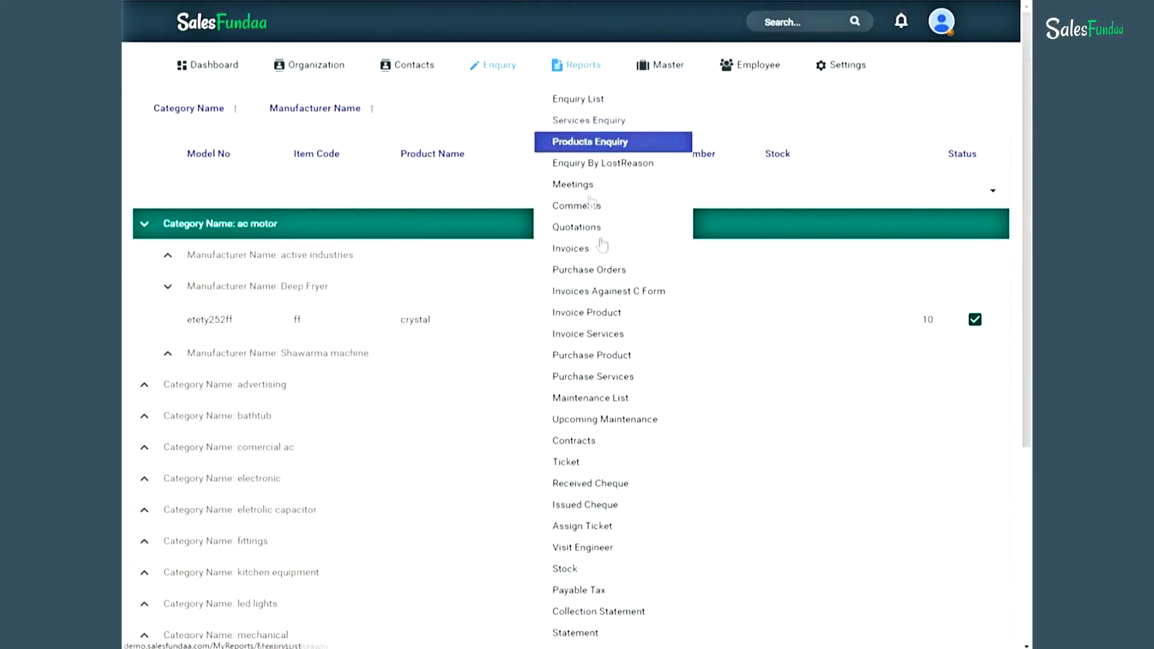
{"action": "left_click", "coordinate": [653, 616]}
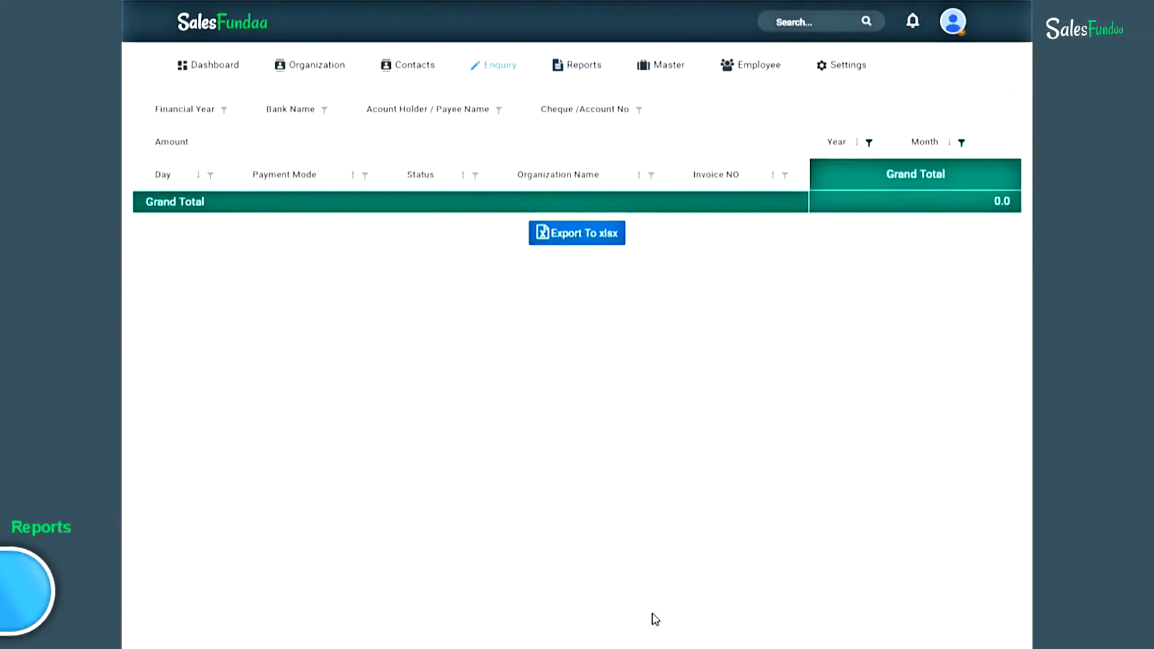
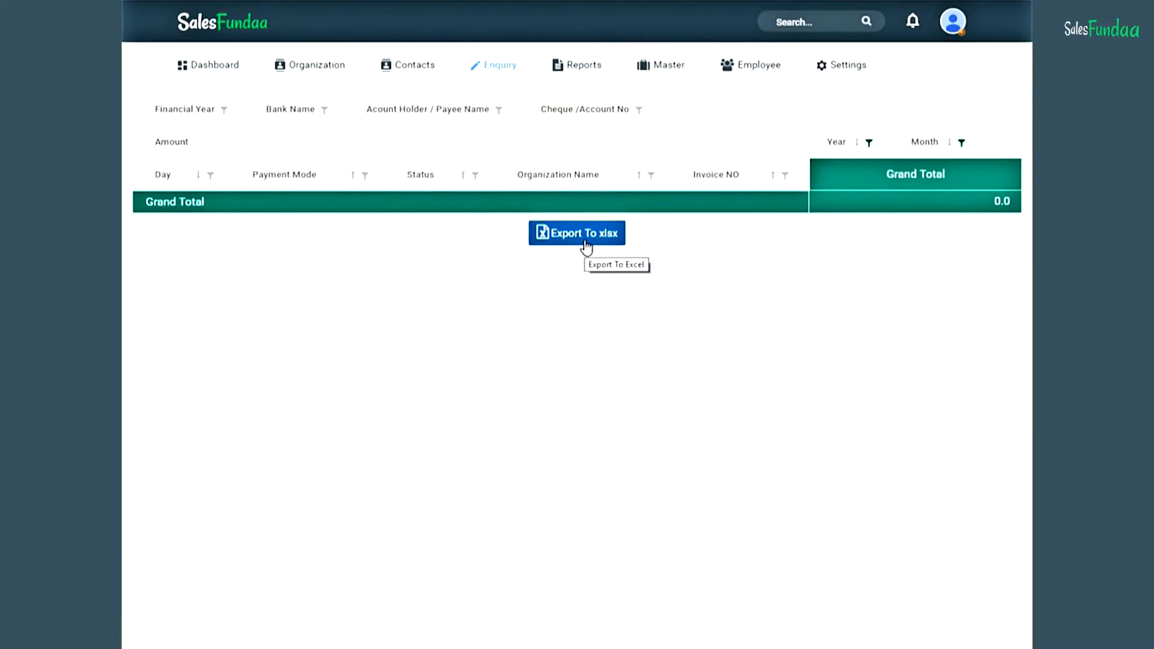
- Open the Statement report from Reports, which lists no entries and a 0.0 Grand Total
{"action": "mouse_move", "coordinate": [578, 66]}
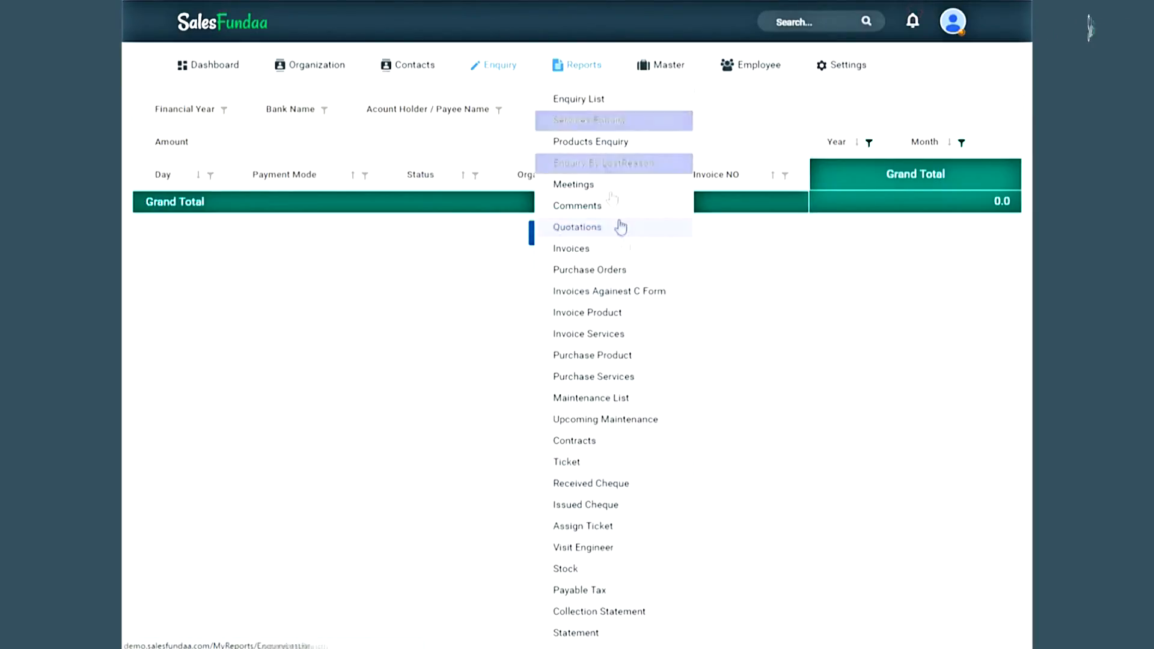
{"action": "left_click", "coordinate": [644, 634]}
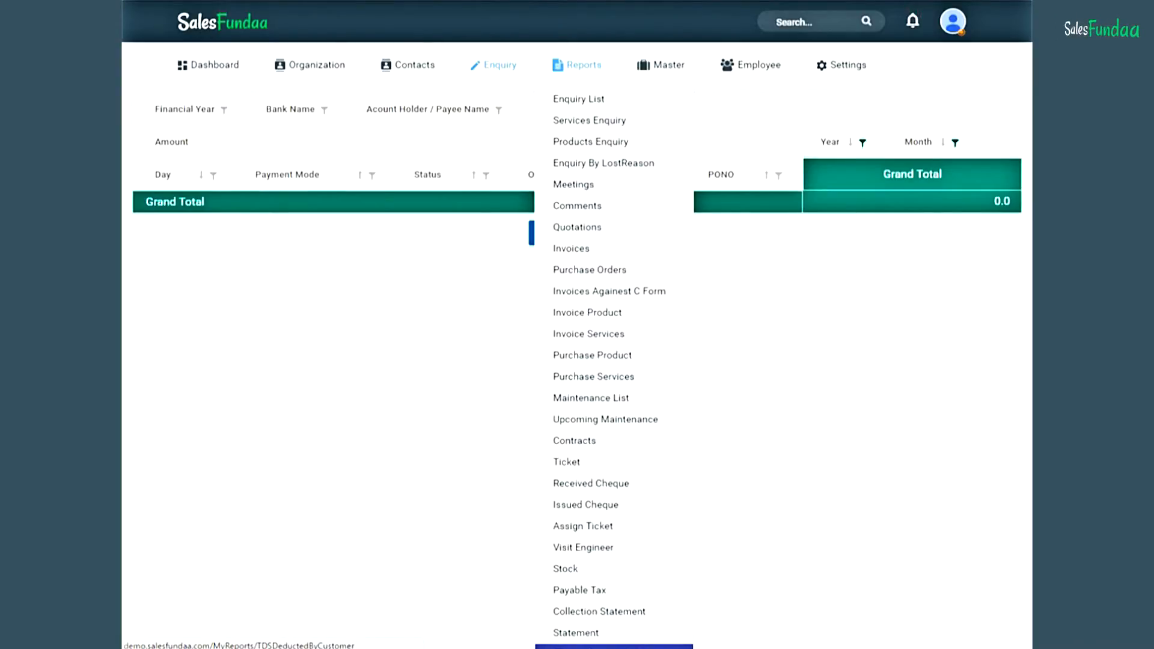
- Open the TDS Deducted by Customer month-by-year report, showing a 2016 Grand Total of 11258884.1
{"action": "left_click", "coordinate": [614, 647]}
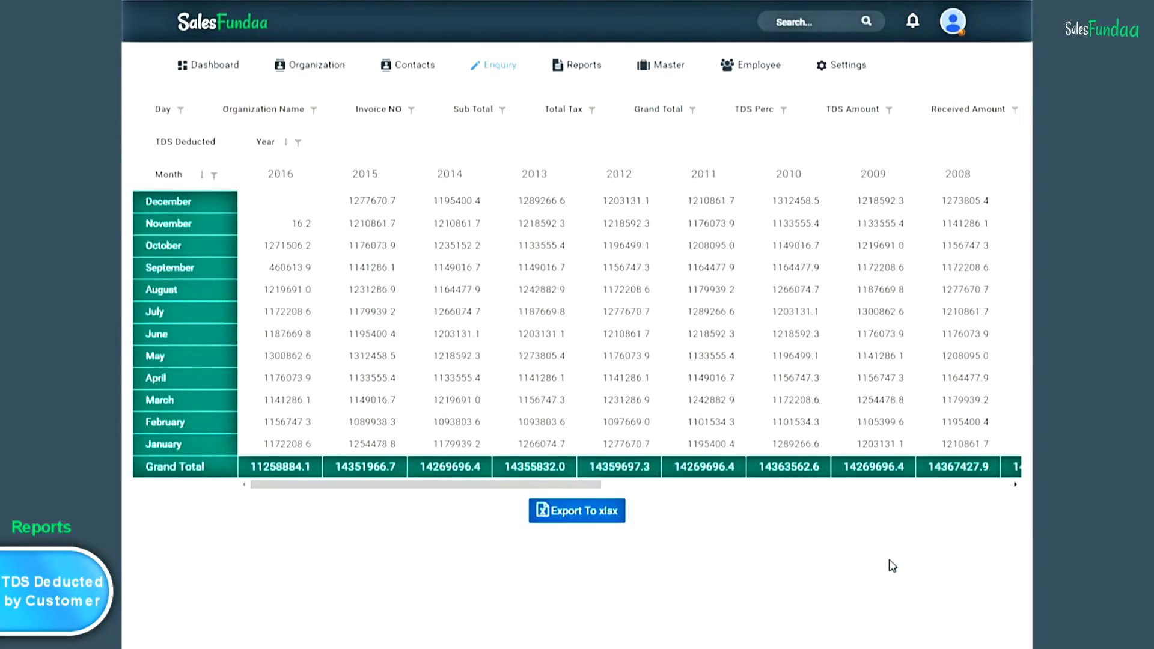
{"action": "mouse_move", "coordinate": [859, 63]}
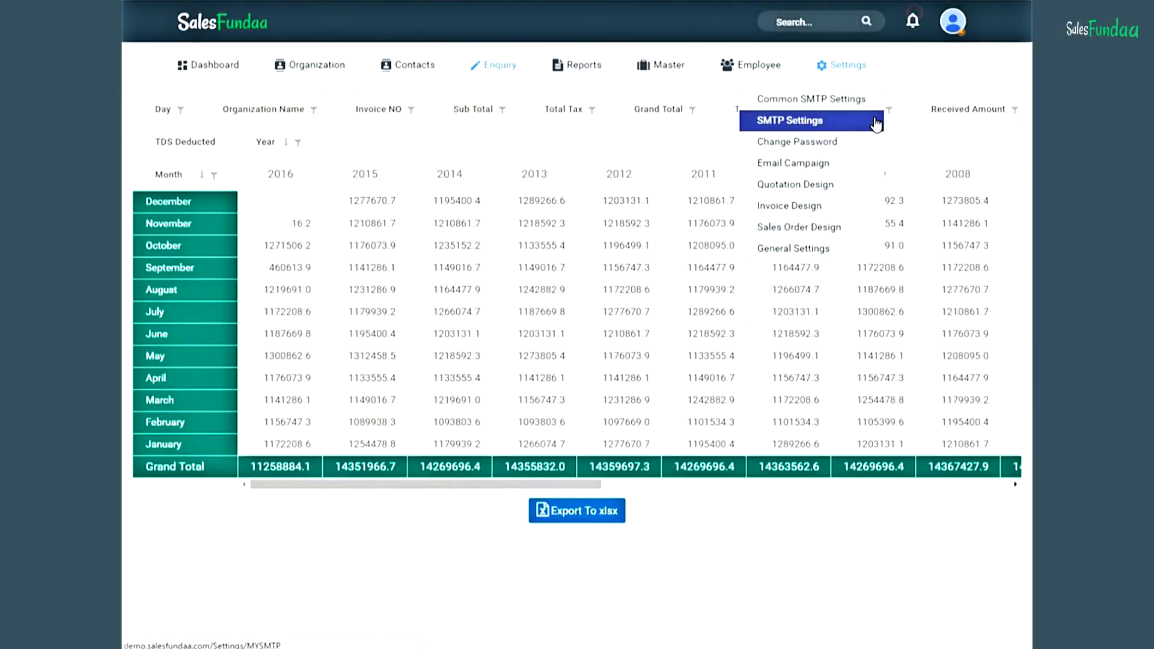
- Review Common SMTP Settings (smtp.gmail.com, port 587, SSL), checking the Display Name and Reply To fields
{"action": "left_click", "coordinate": [857, 96]}
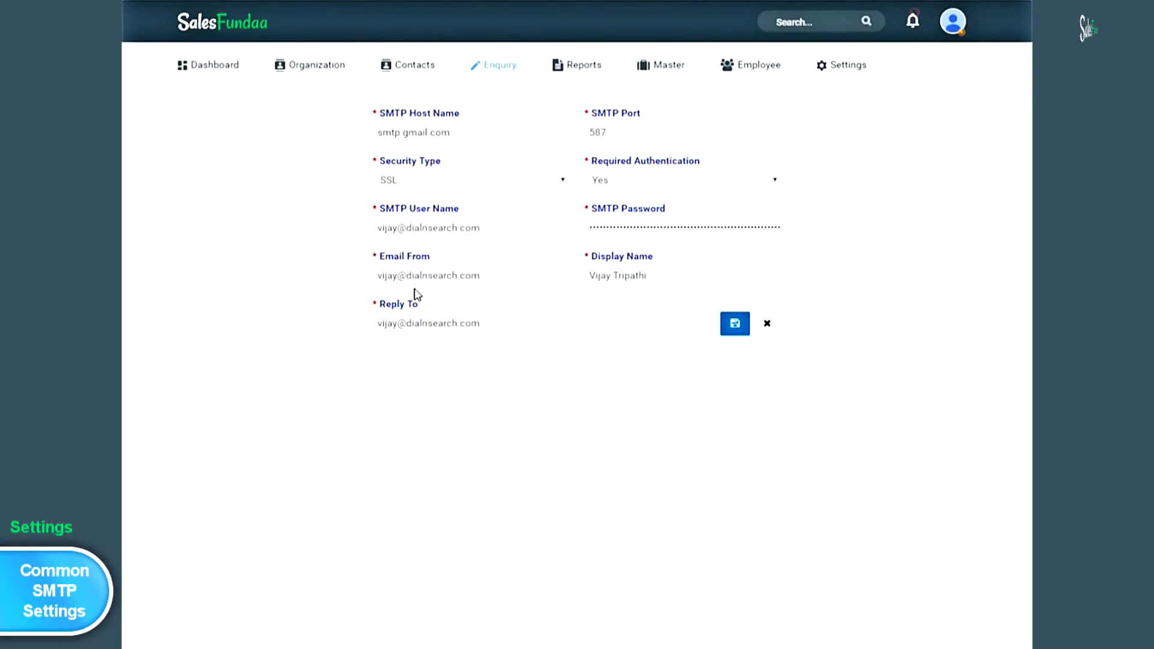
{"action": "left_click", "coordinate": [674, 277]}
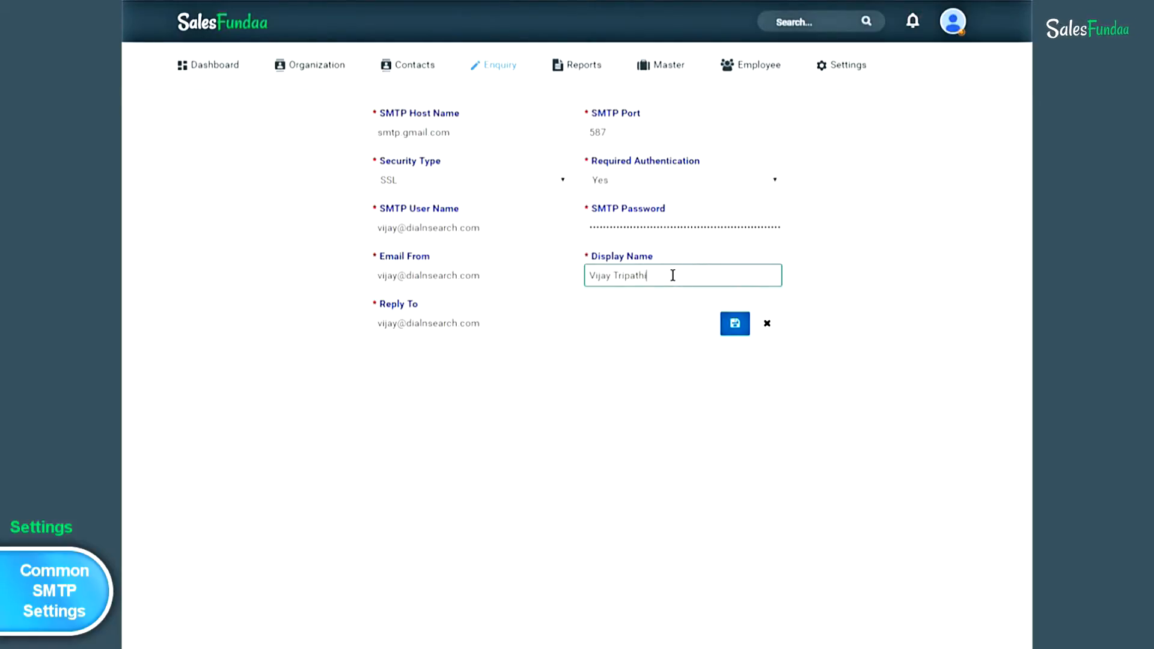
{"action": "left_click", "coordinate": [490, 323]}
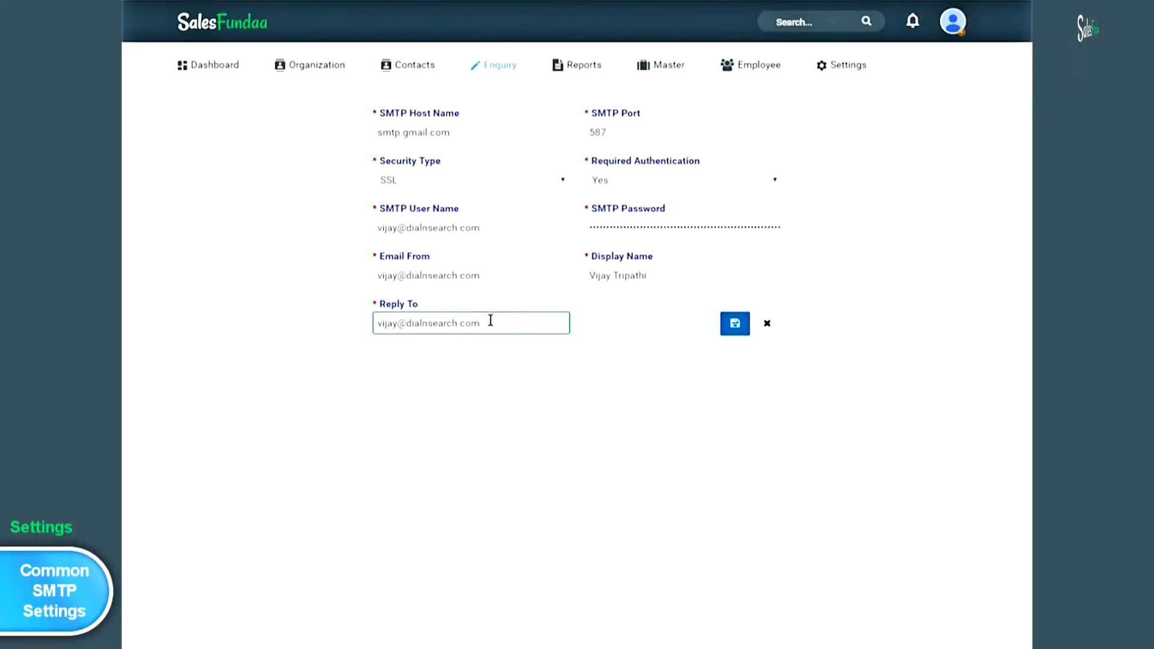
{"action": "left_click", "coordinate": [856, 71]}
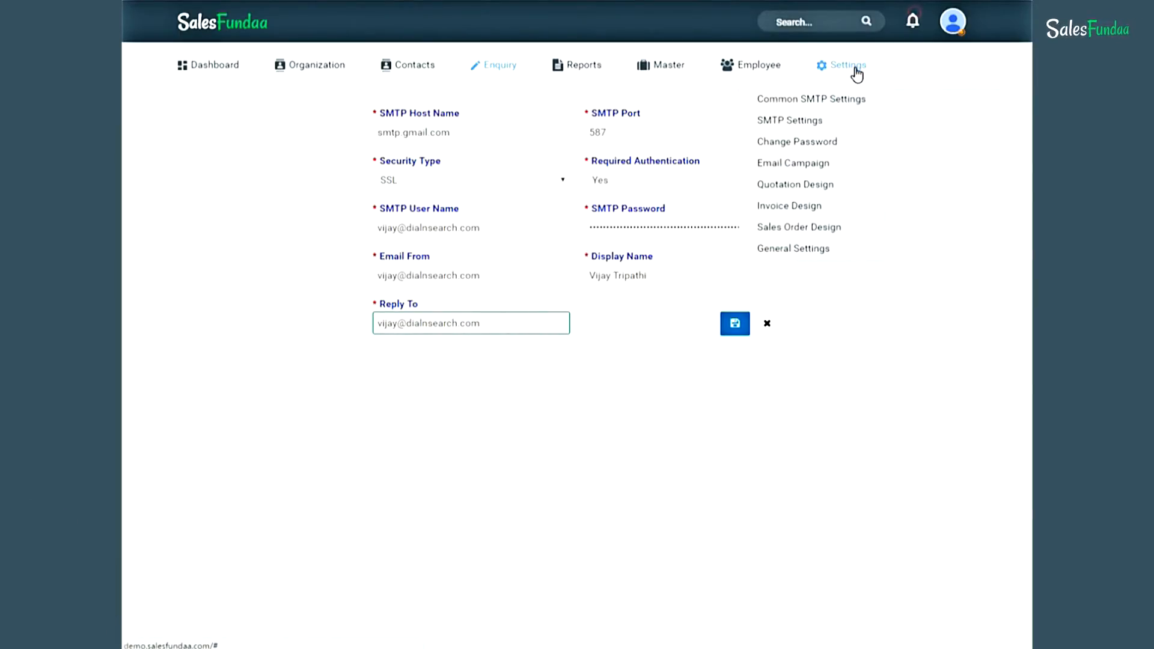
- Open the Change Password form from the Settings menu
{"action": "left_click", "coordinate": [855, 144]}
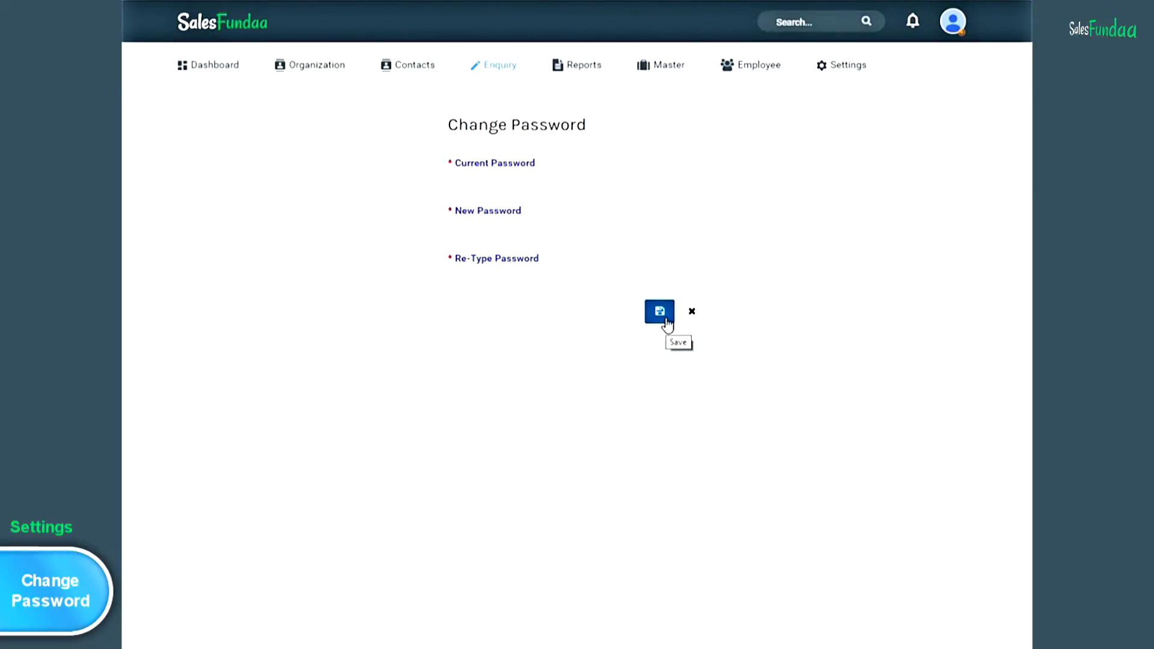
{"action": "mouse_move", "coordinate": [847, 75]}
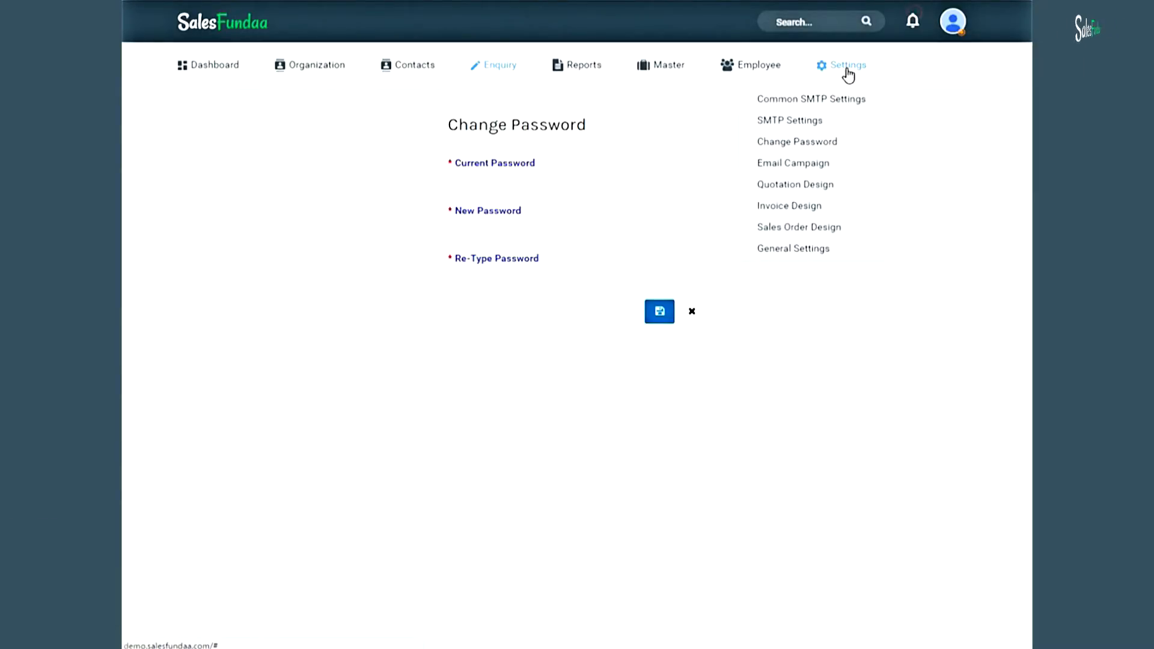
- Start a blank new entry from the 12-item Email Campaign list
{"action": "left_click", "coordinate": [842, 166]}
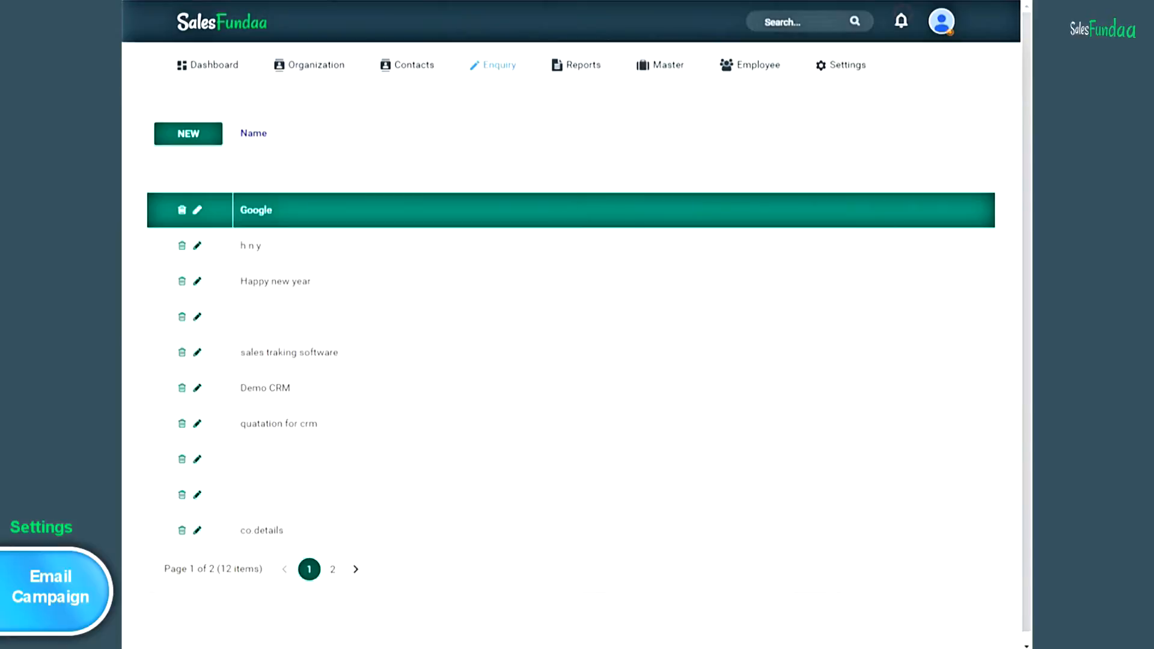
{"action": "left_click", "coordinate": [195, 145]}
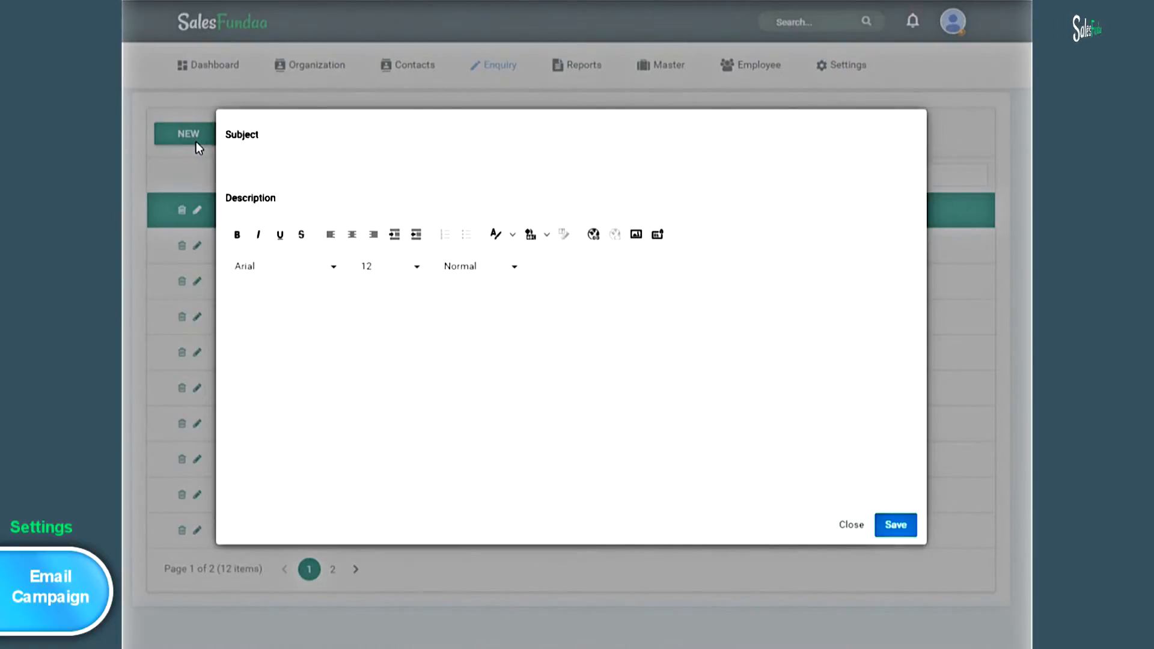
- Save a 'New Year Greetings' campaign described 'We Wish You a Very Happy New Year !'
{"action": "type", "text": "Greet"}
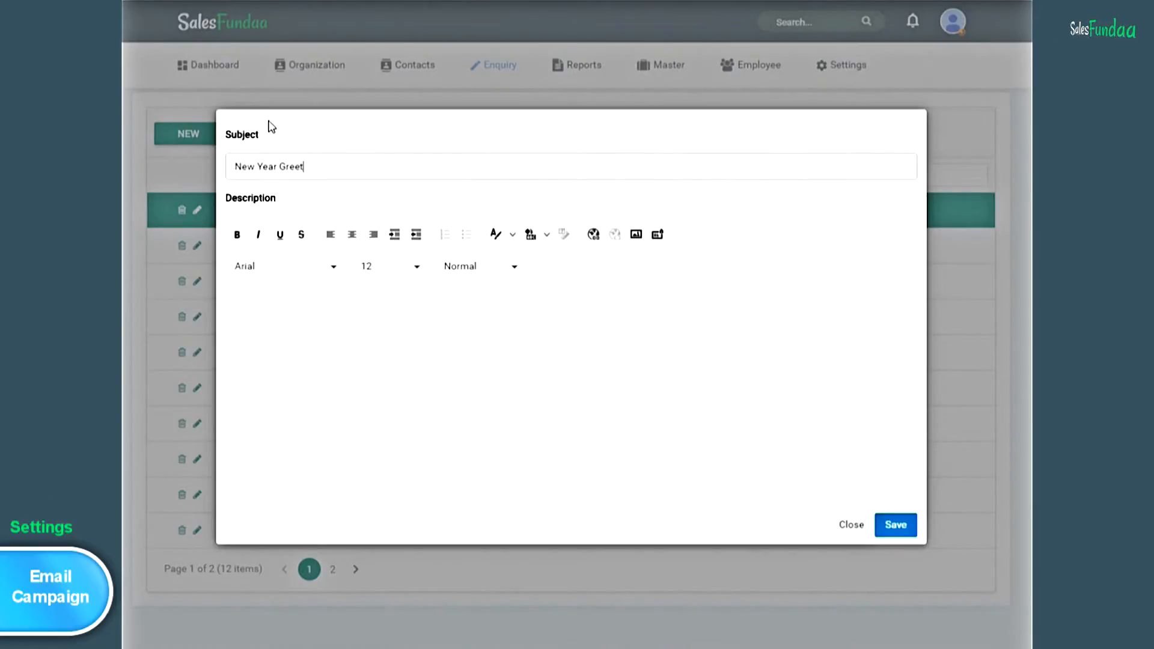
{"action": "type", "text": "ings"}
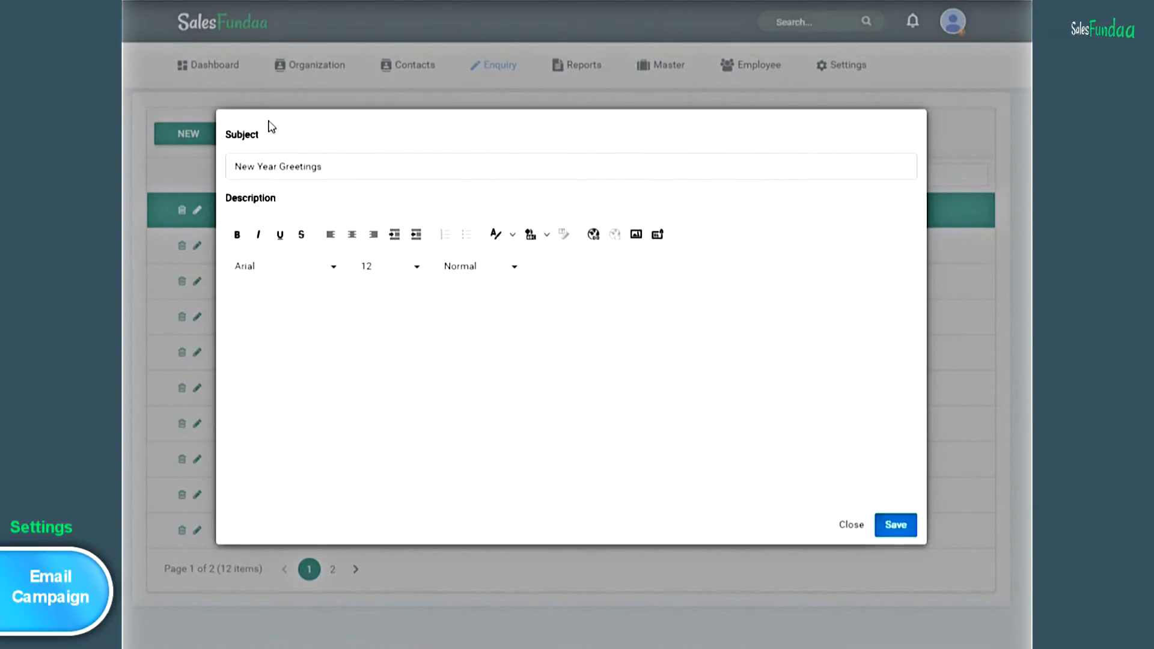
{"action": "left_click", "coordinate": [279, 317]}
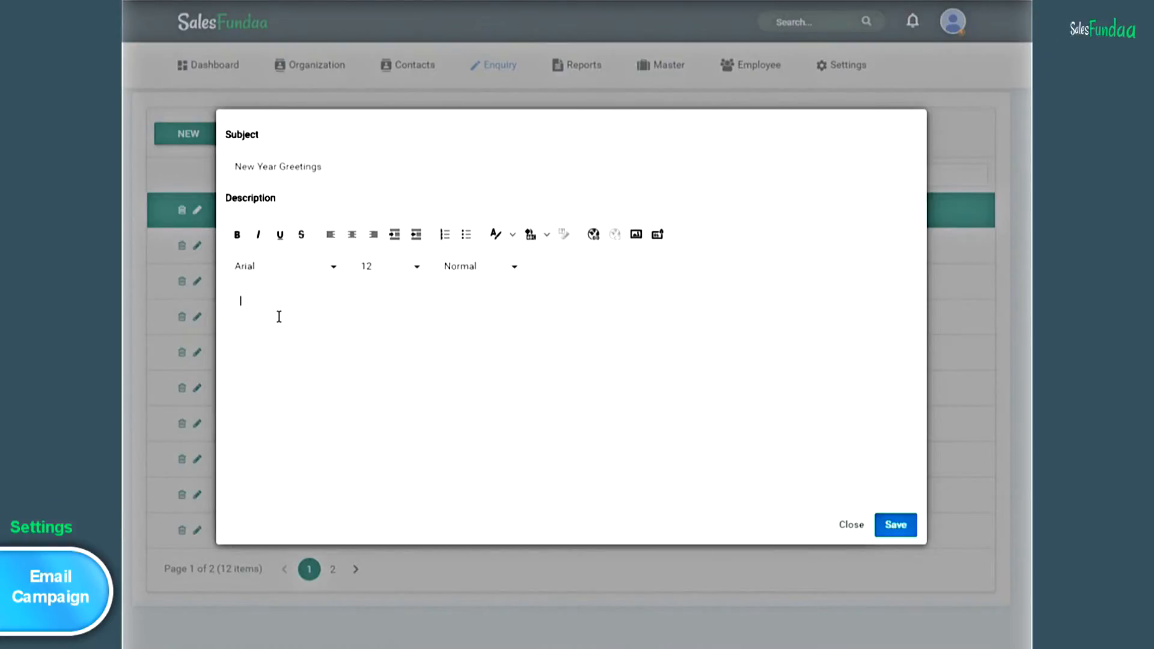
{"action": "type", "text": "We Wish You"}
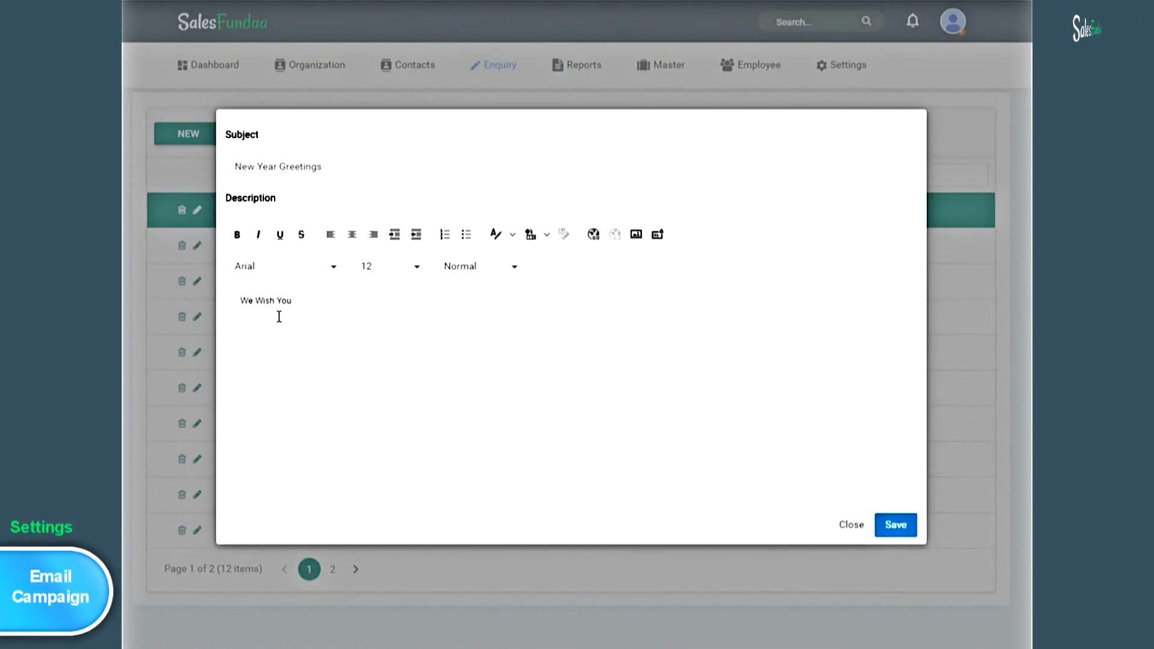
{"action": "type", "text": " a Very Happy New Ye"}
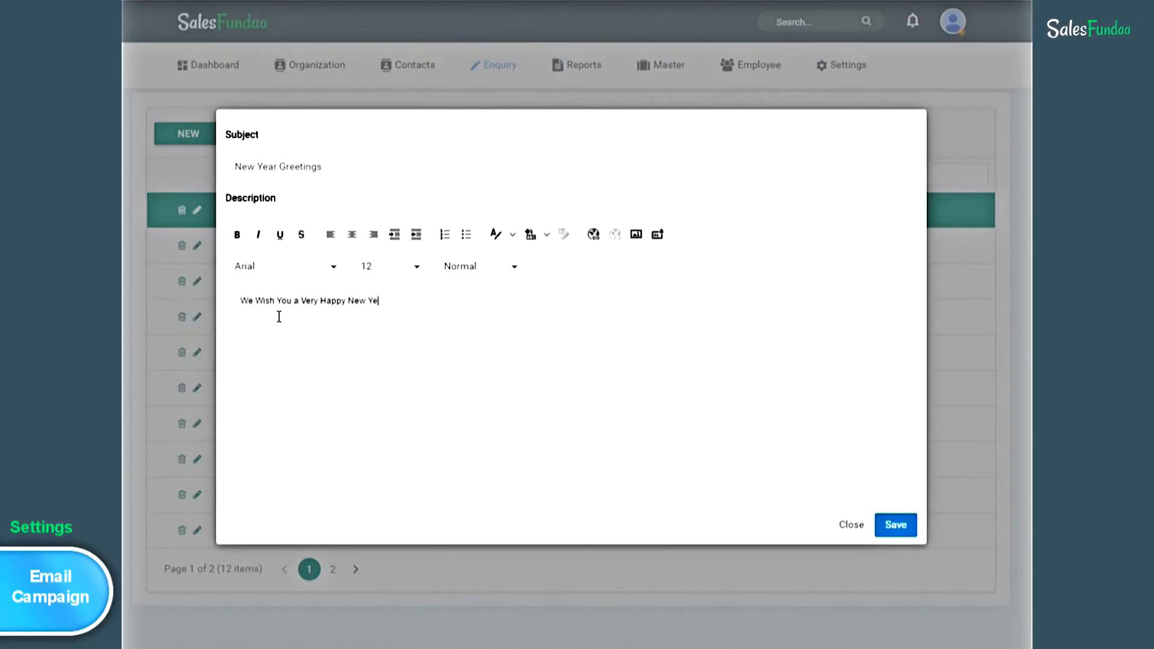
{"action": "type", "text": "ar !"}
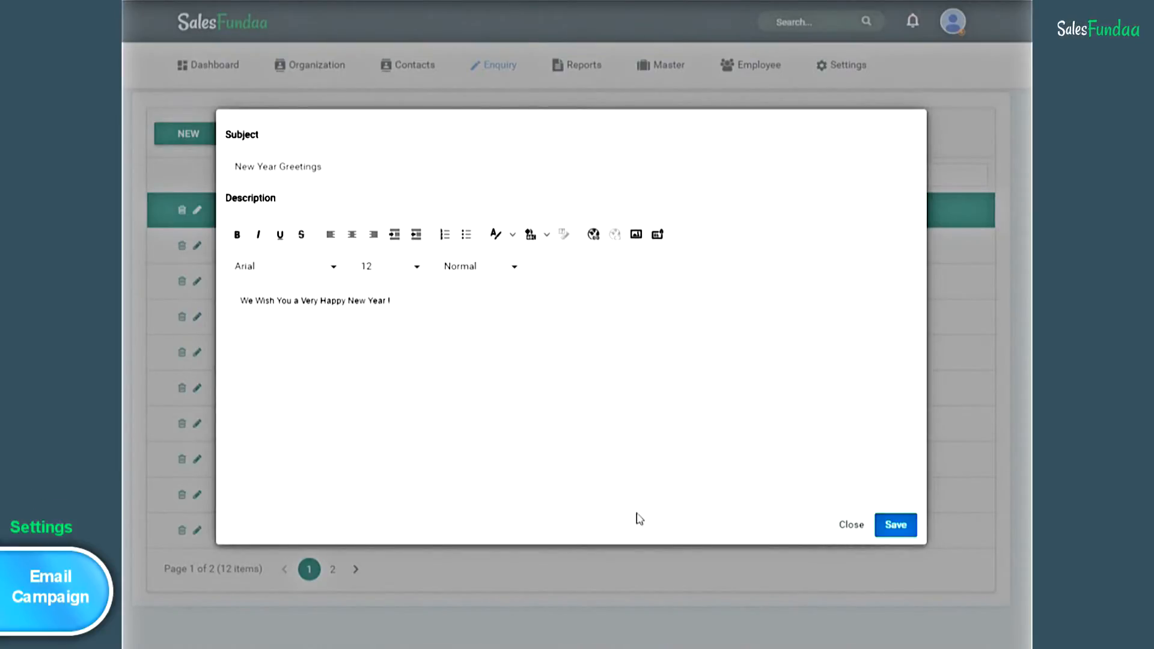
{"action": "left_click", "coordinate": [911, 528]}
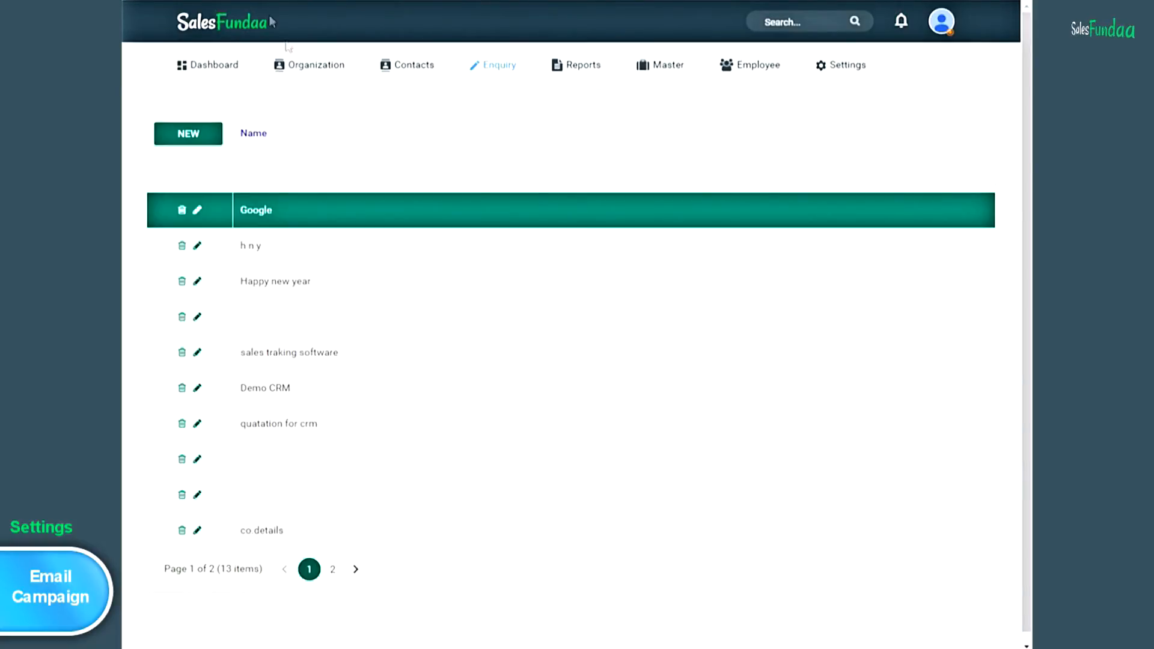
- Filter to active organizations and open gaytritec pvt ltd's Quick View (Engineering, Indiamart)
{"action": "mouse_move", "coordinate": [324, 70]}
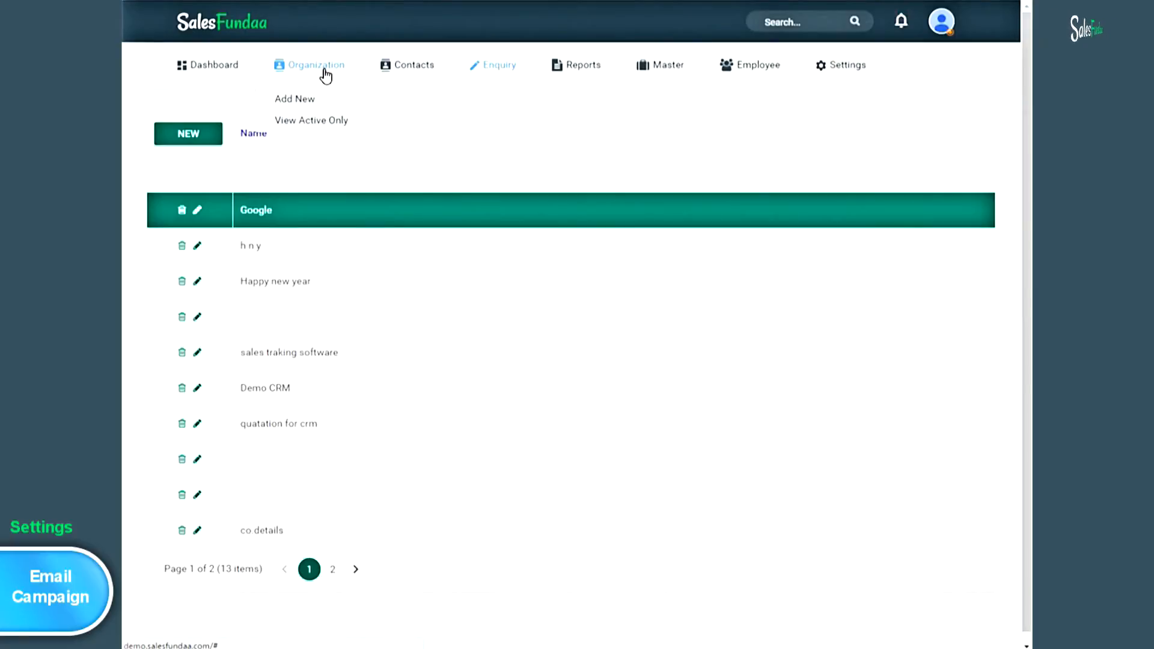
{"action": "left_click", "coordinate": [349, 126]}
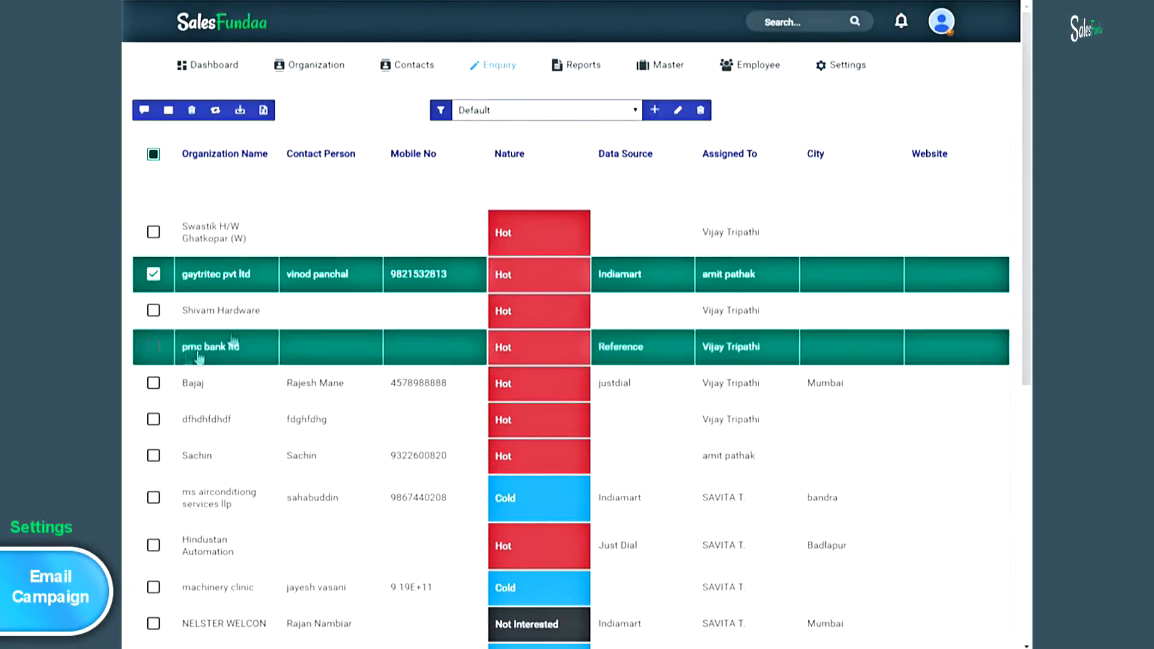
{"action": "left_click", "coordinate": [247, 276]}
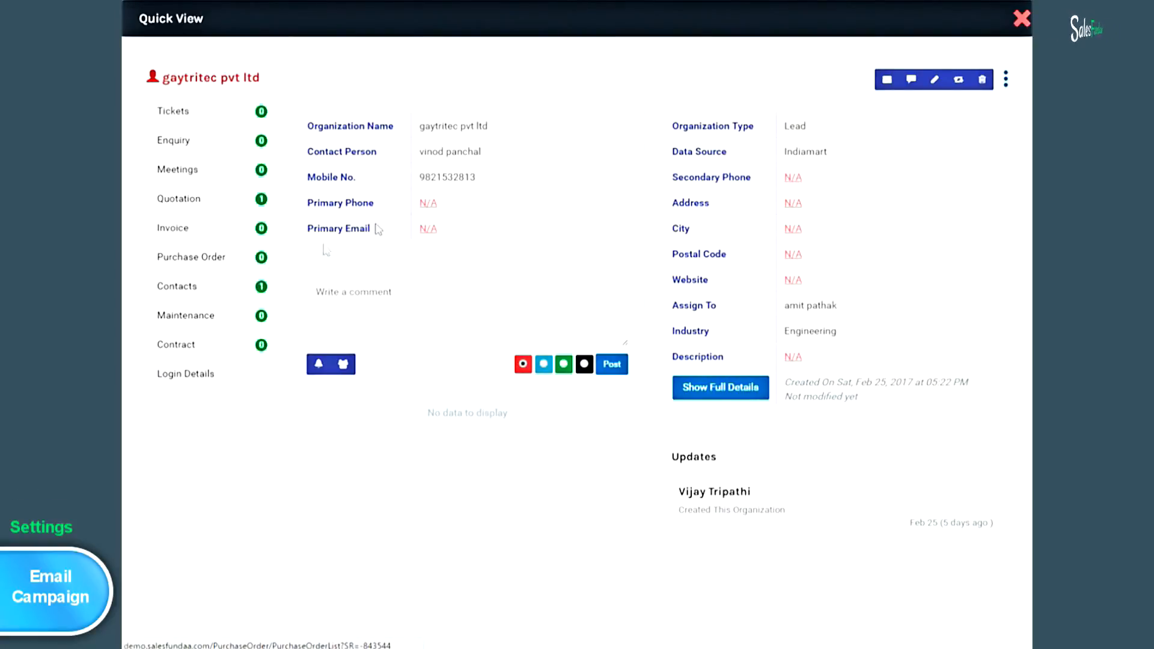
- Email gaytritec pvt ltd 'Happy New Year' with the New Year Greetings campaign, then close Quick View
{"action": "left_click", "coordinate": [886, 82]}
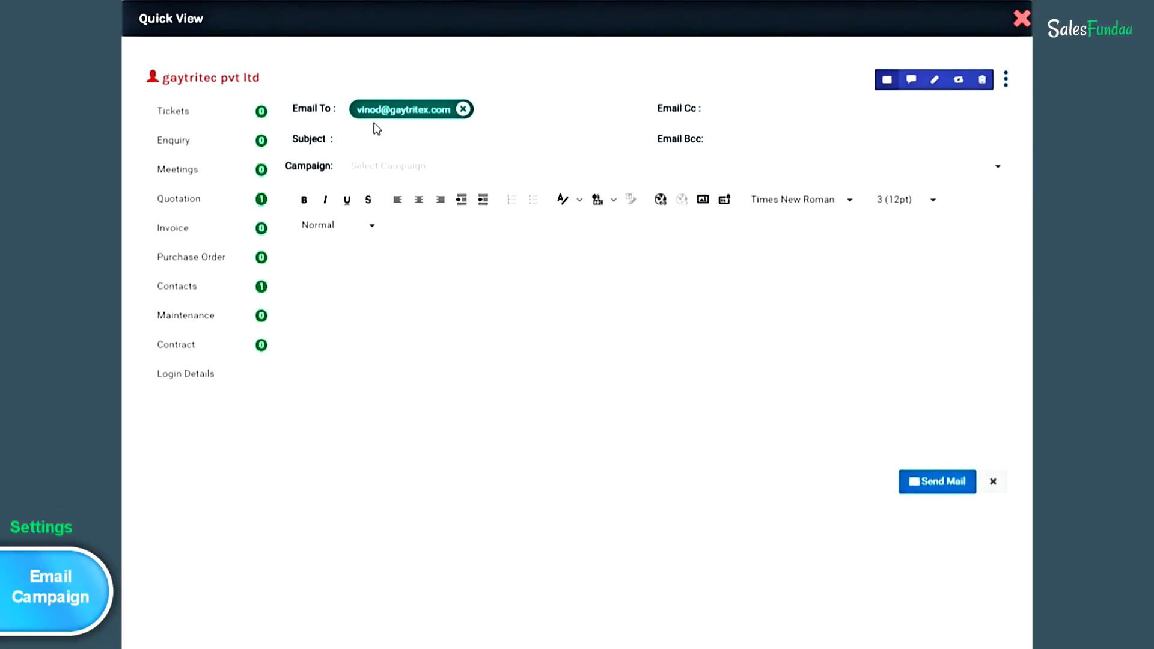
{"action": "left_click", "coordinate": [373, 143]}
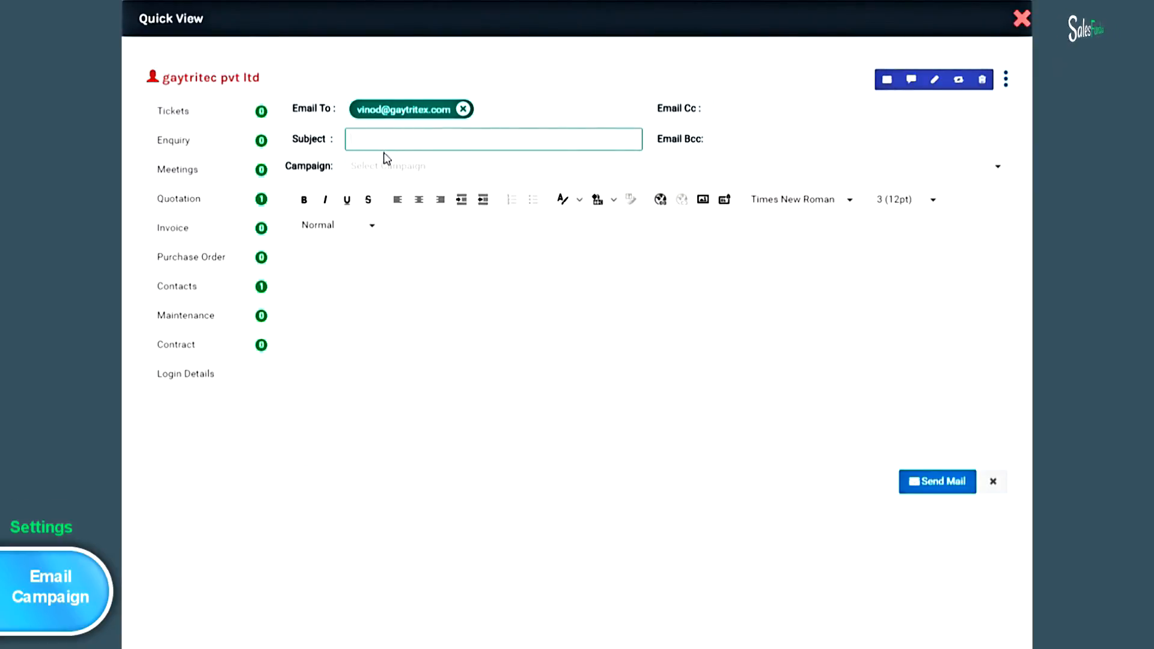
{"action": "type", "text": "Happy New Year"}
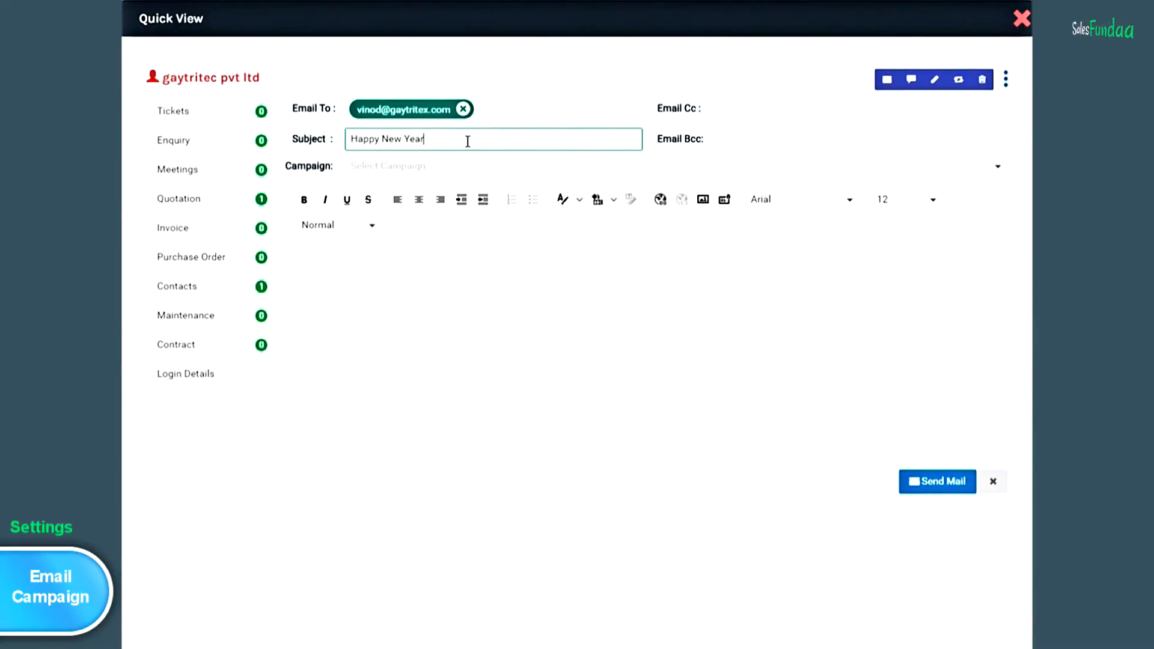
{"action": "left_click", "coordinate": [998, 168]}
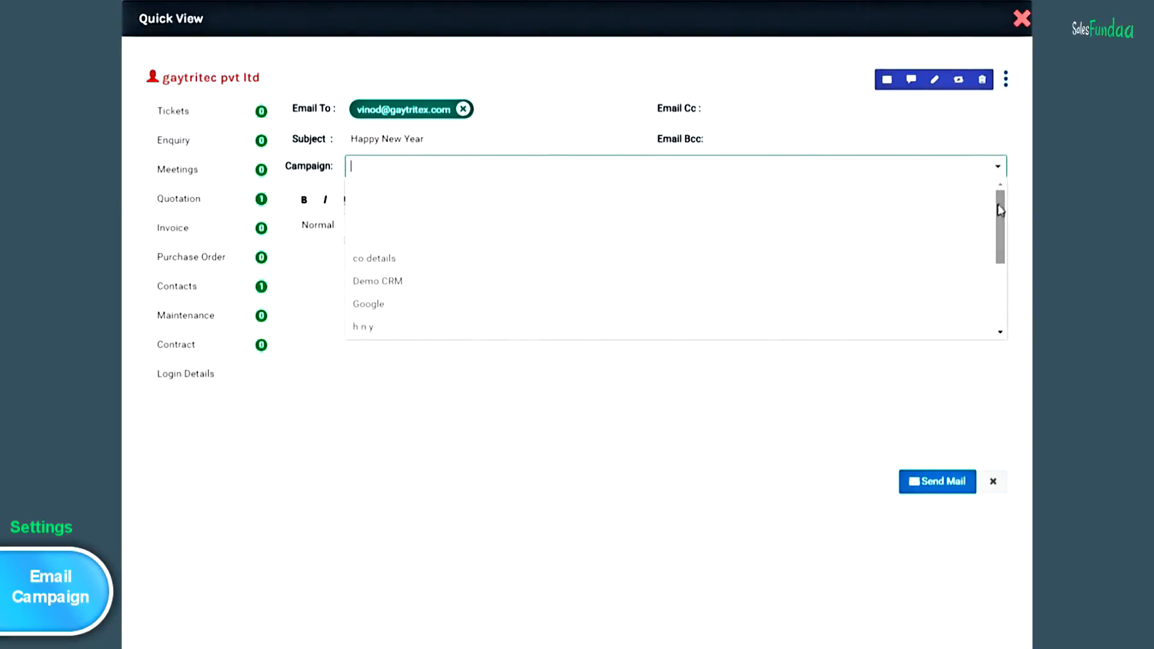
{"action": "left_click", "coordinate": [998, 204]}
{"action": "left_click_drag", "start_coordinate": [998, 204], "coordinate": [997, 287]}
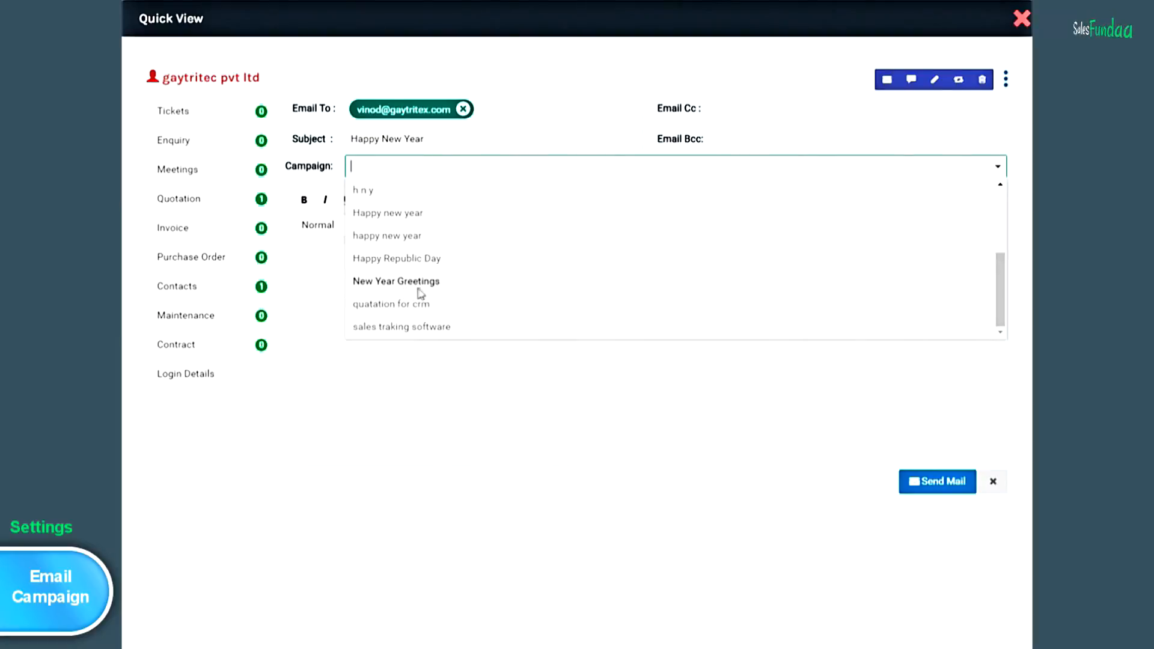
{"action": "left_click", "coordinate": [454, 287]}
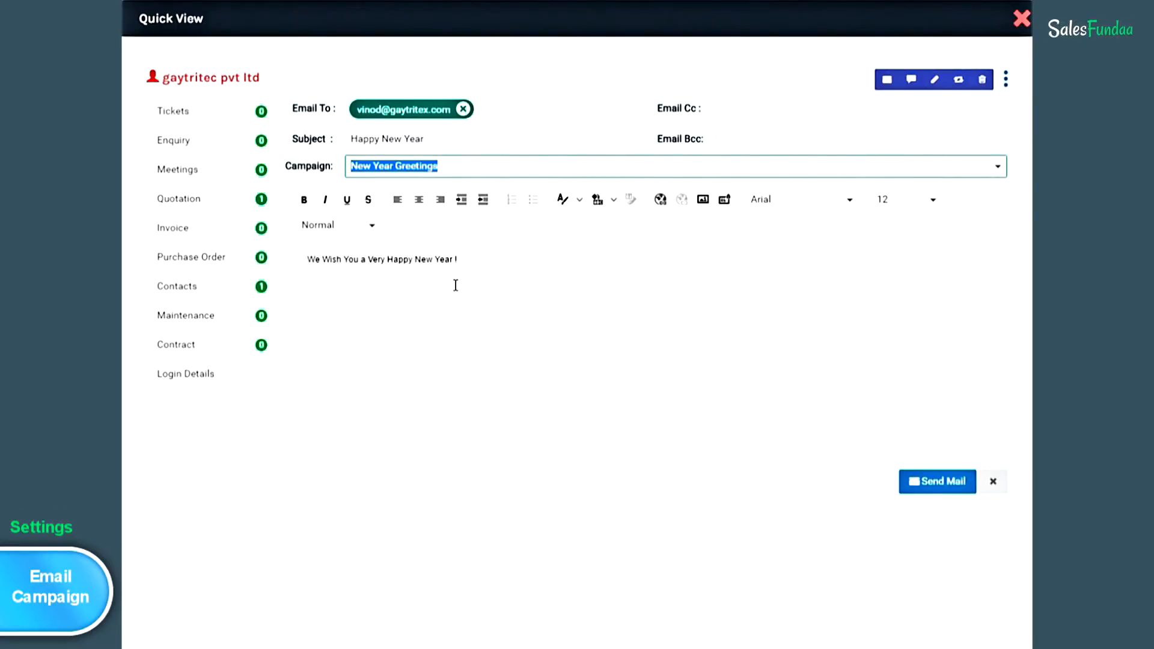
{"action": "left_click", "coordinate": [942, 489]}
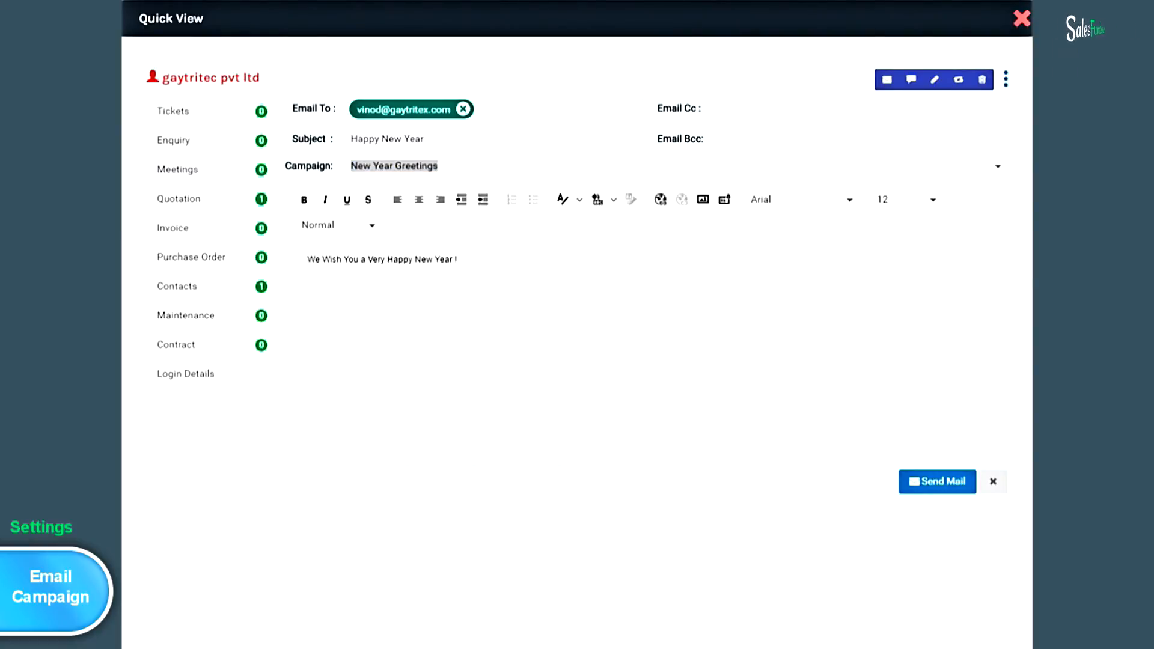
{"action": "left_click", "coordinate": [1021, 19]}
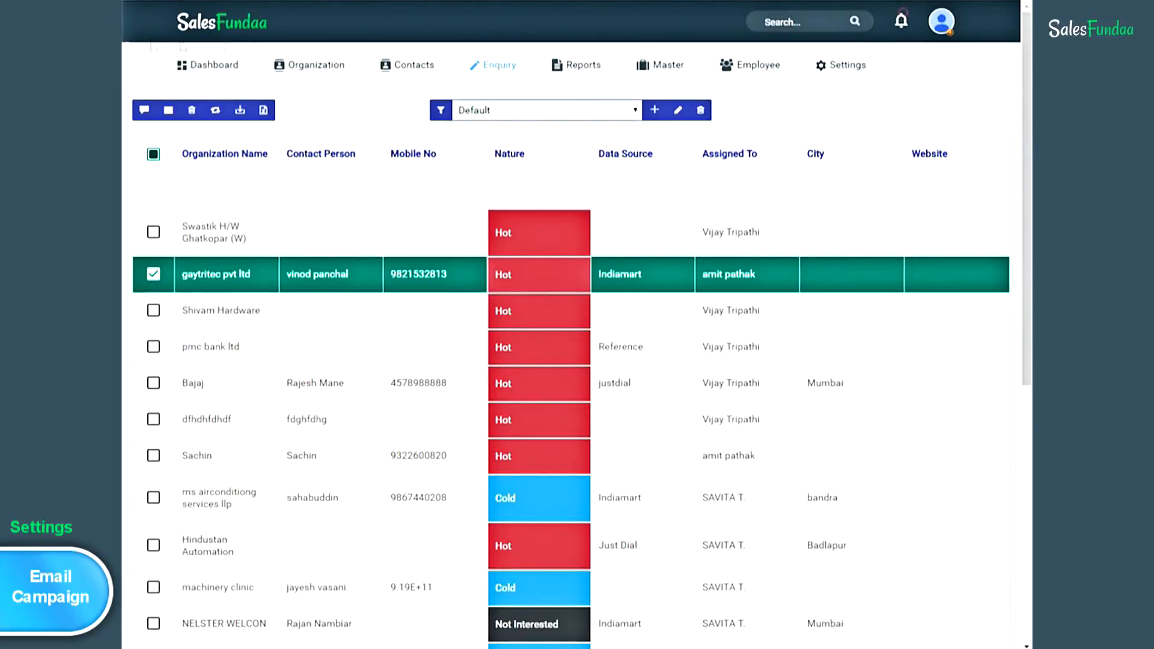
- Show only active organizations and tick the header checkbox to select them all
{"action": "left_click", "coordinate": [301, 71]}
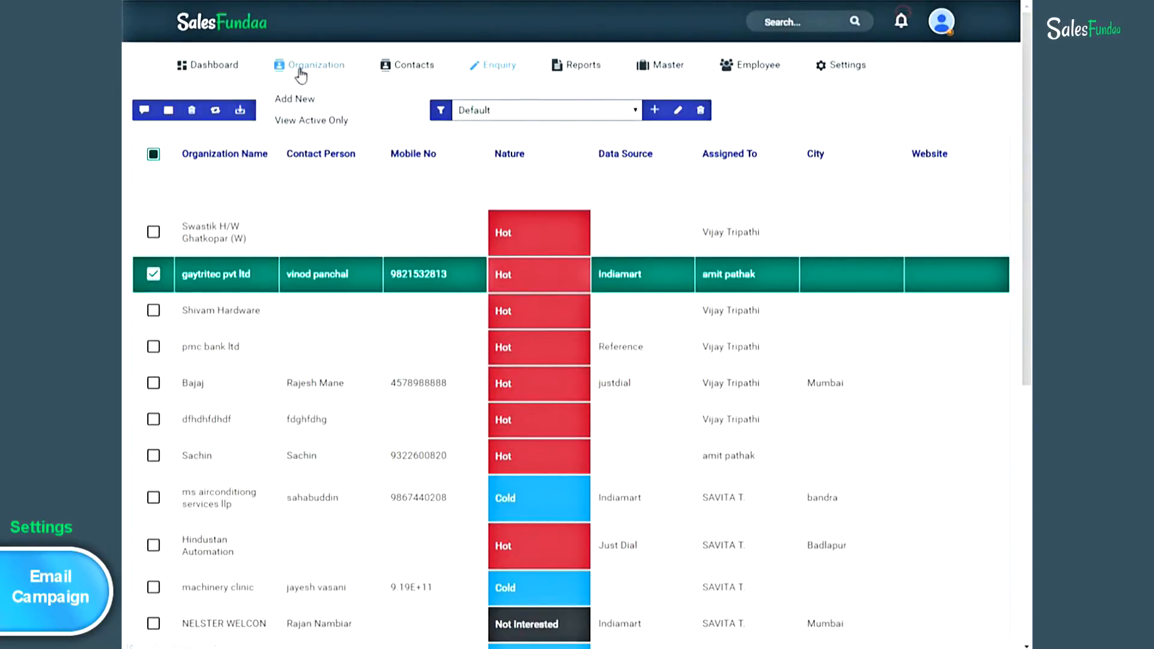
{"action": "left_click", "coordinate": [358, 124]}
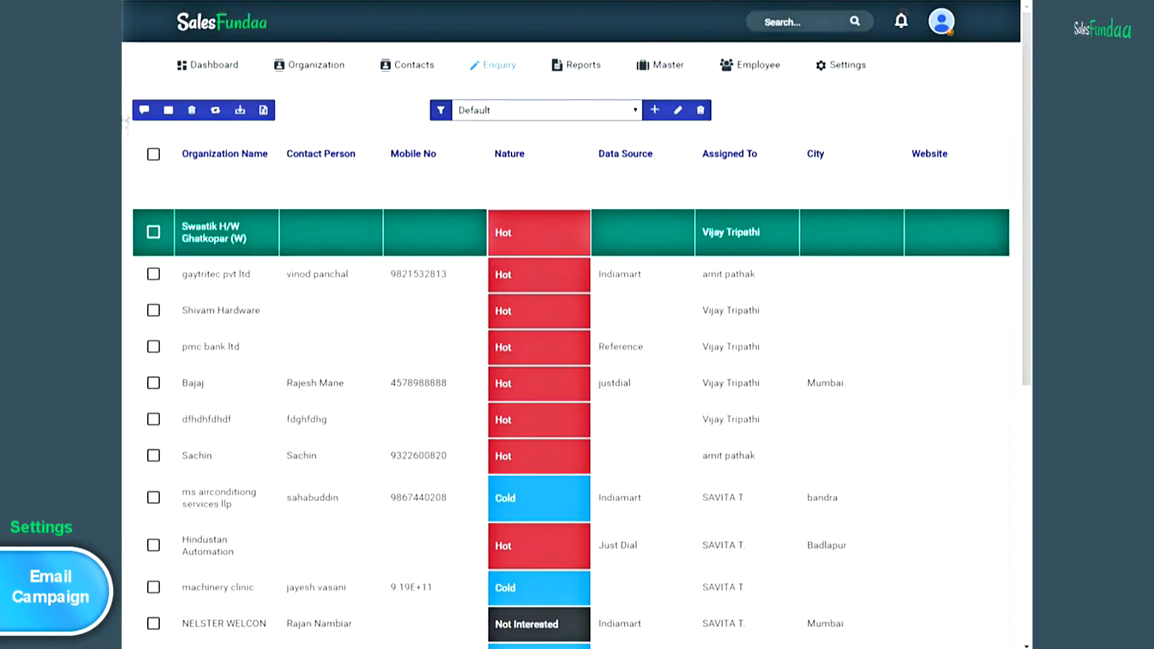
{"action": "left_click", "coordinate": [154, 155]}
{"action": "scroll", "coordinate": [157, 162], "scroll_direction": "down", "scroll_amount": 2}
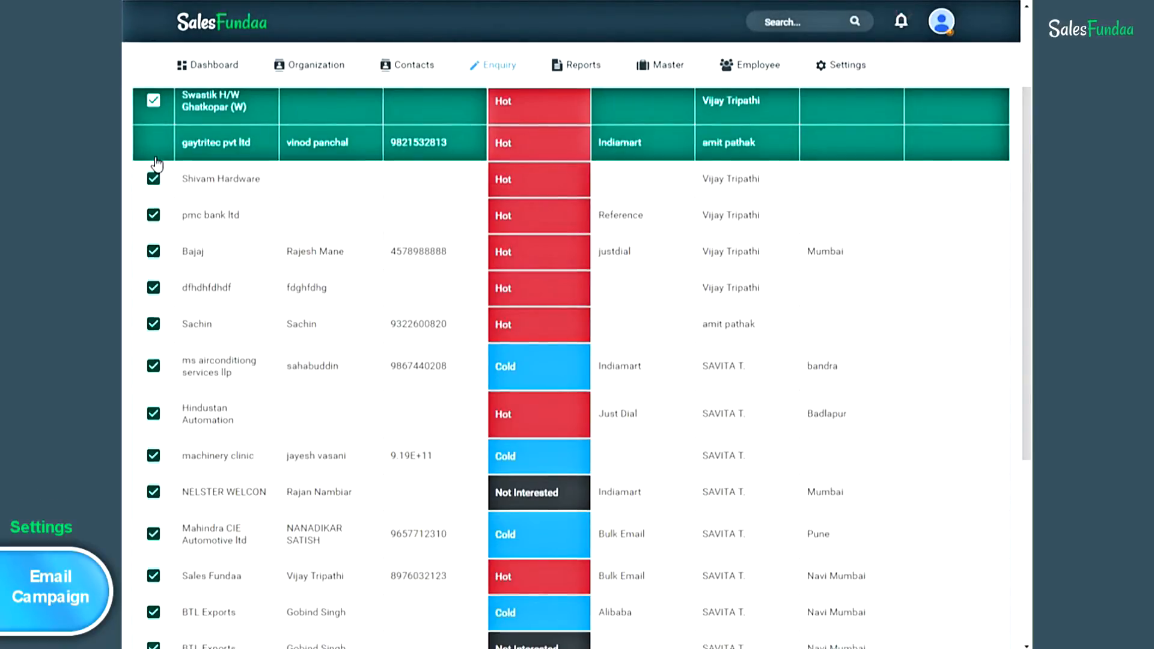
{"action": "scroll", "coordinate": [156, 164], "scroll_direction": "up", "scroll_amount": 2}
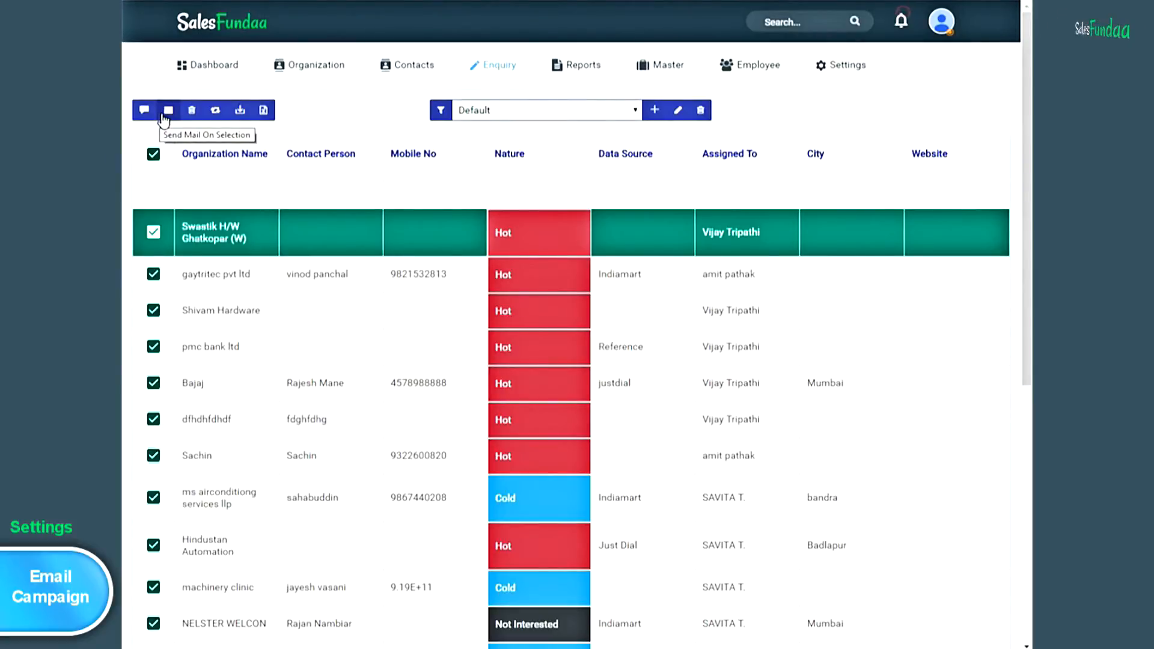
- Use Send Mail On Selection to send the New Year Greetings campaign to every selected organization
{"action": "left_click", "coordinate": [170, 116]}
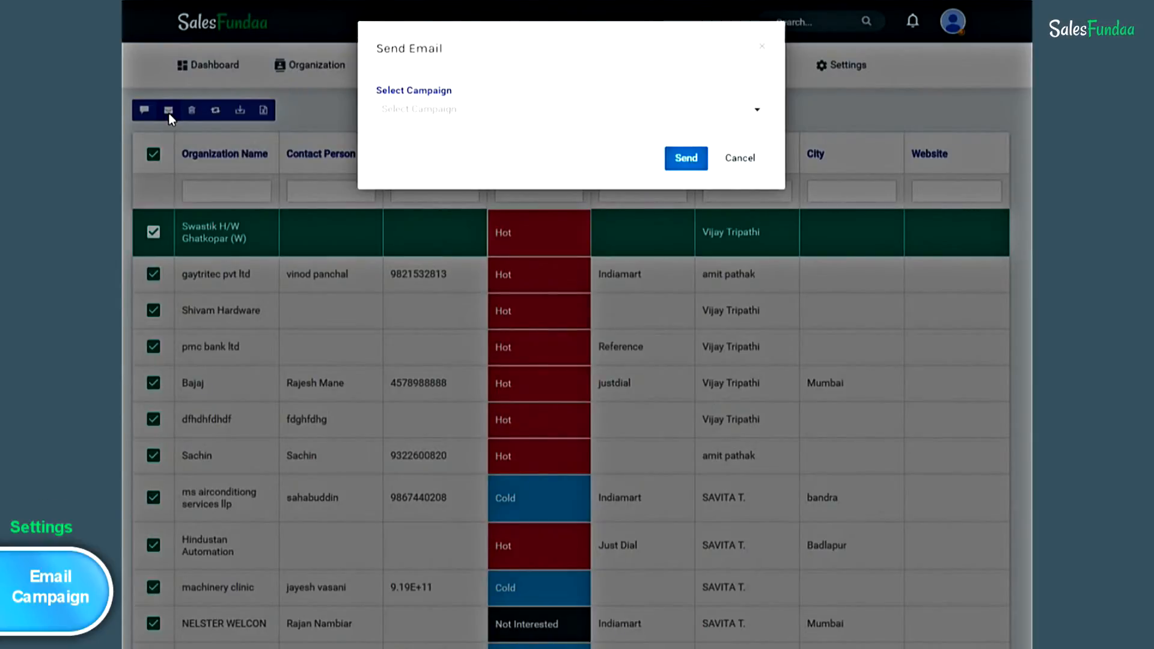
{"action": "left_click", "coordinate": [750, 108]}
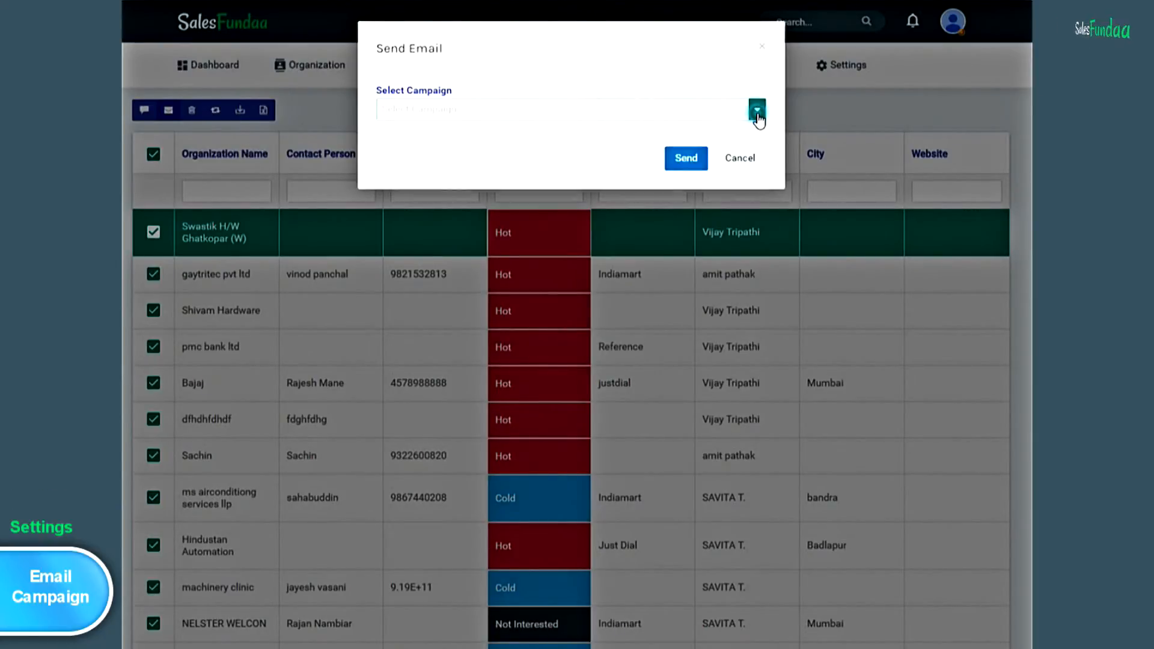
{"action": "left_click_drag", "start_coordinate": [758, 160], "coordinate": [767, 225]}
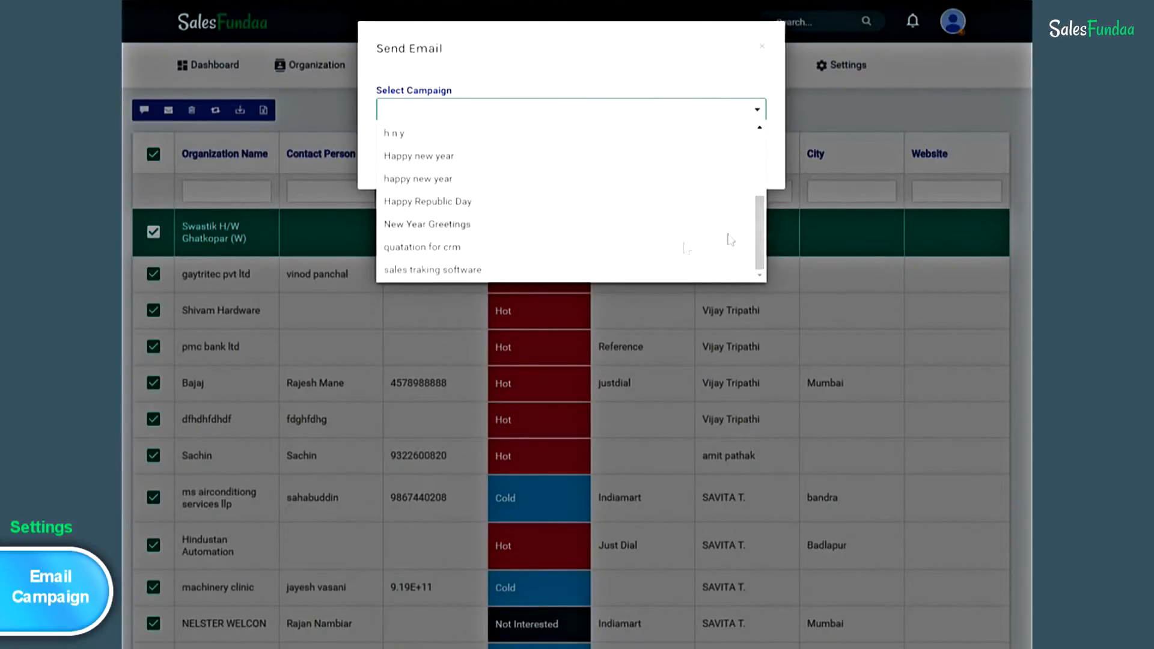
{"action": "left_click", "coordinate": [488, 225]}
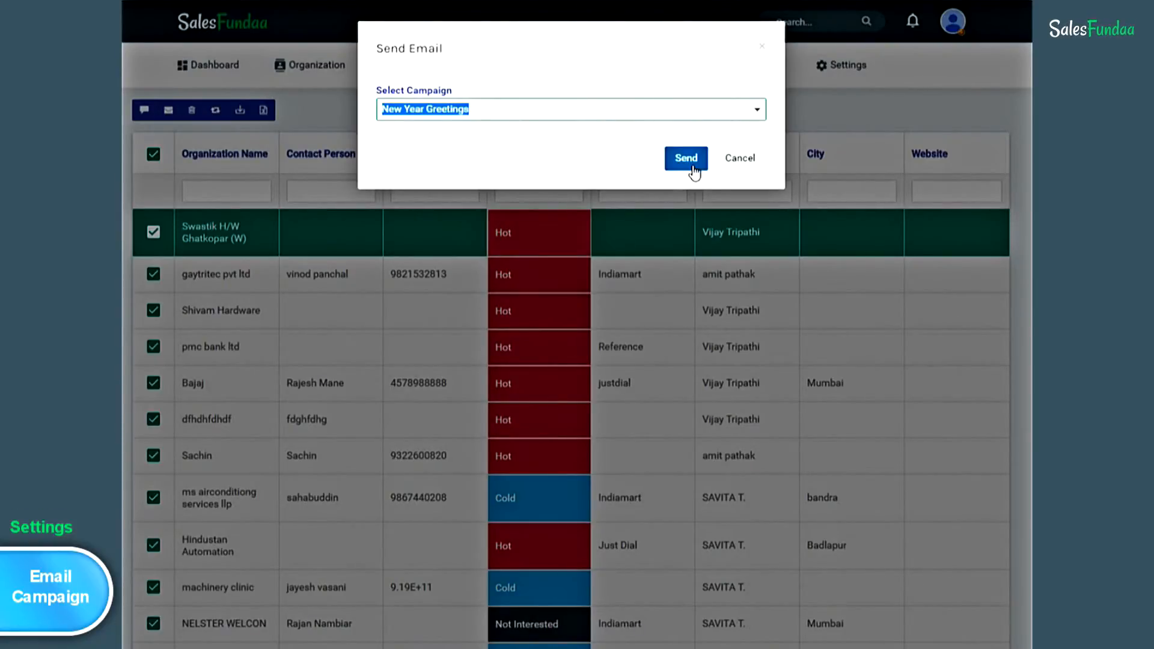
{"action": "left_click", "coordinate": [762, 51]}
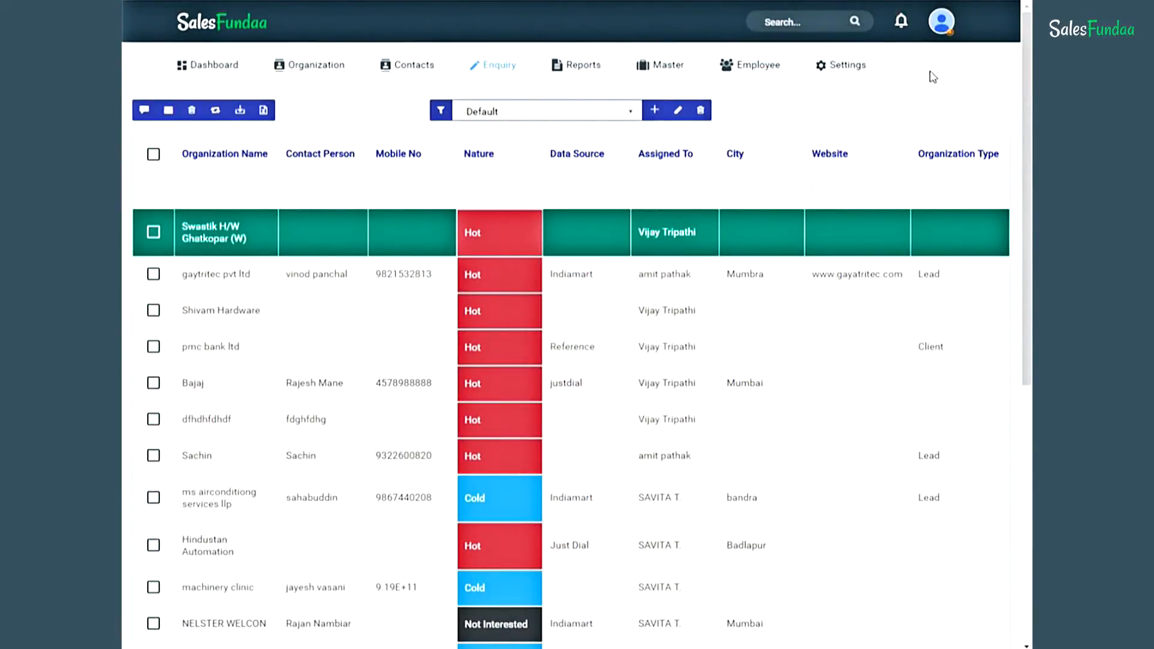
- Create a quotation design named 'Digital Recorder Bulk Order Quotation' under Settings > Quotation Design
{"action": "left_click", "coordinate": [847, 65]}
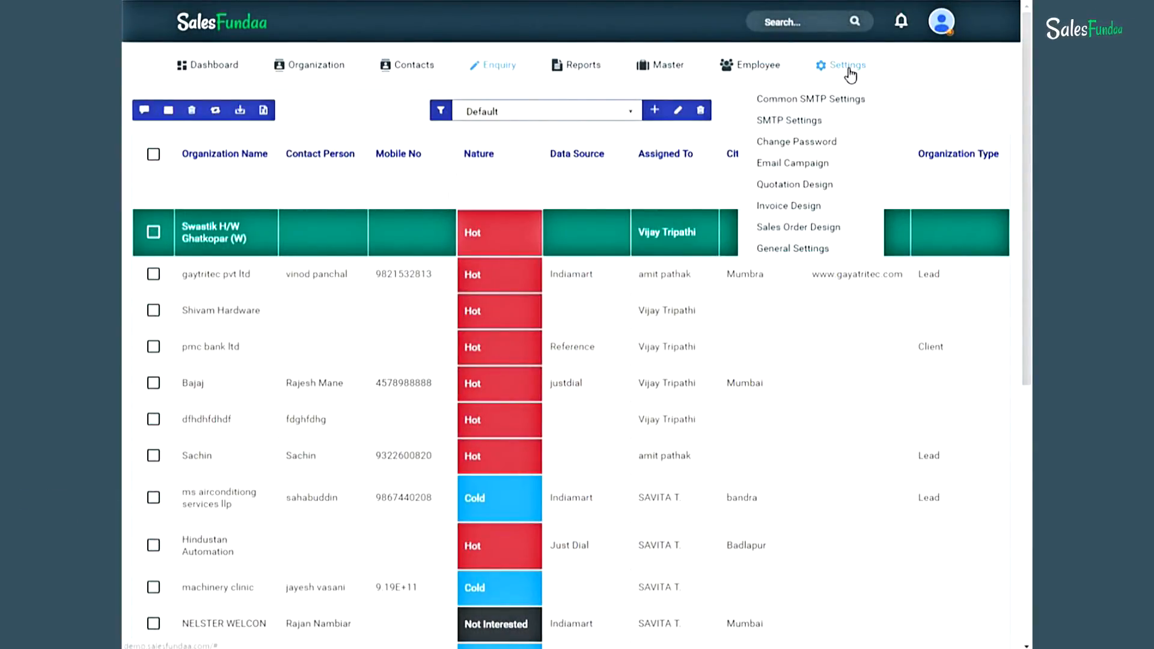
{"action": "left_click", "coordinate": [837, 186]}
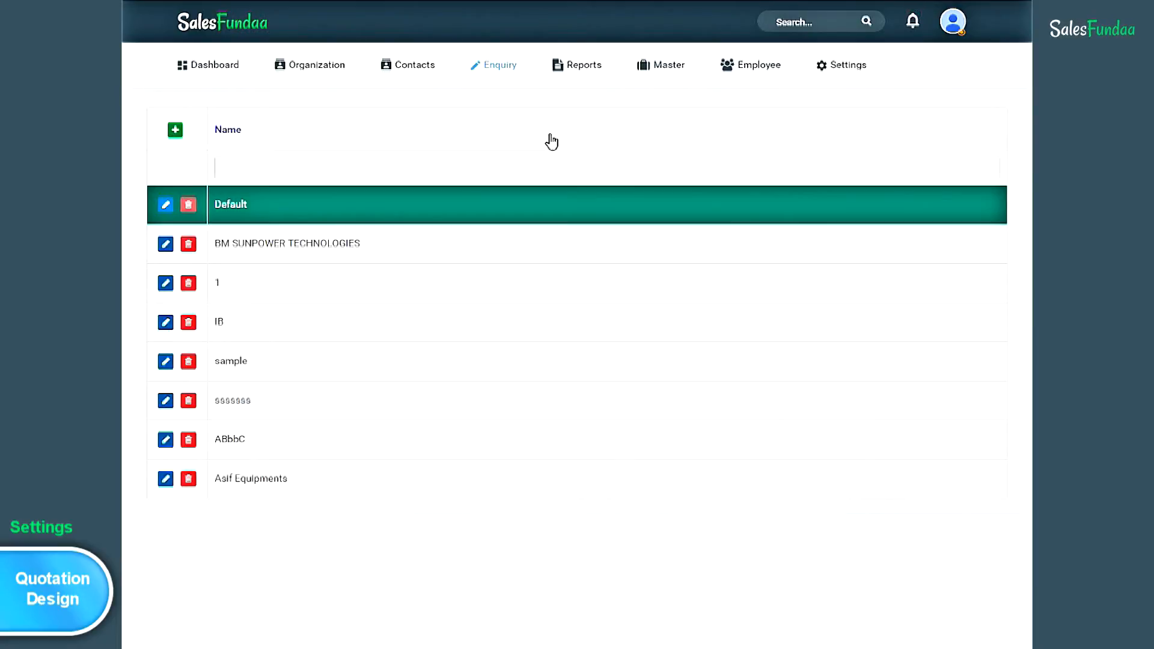
{"action": "left_click", "coordinate": [175, 130]}
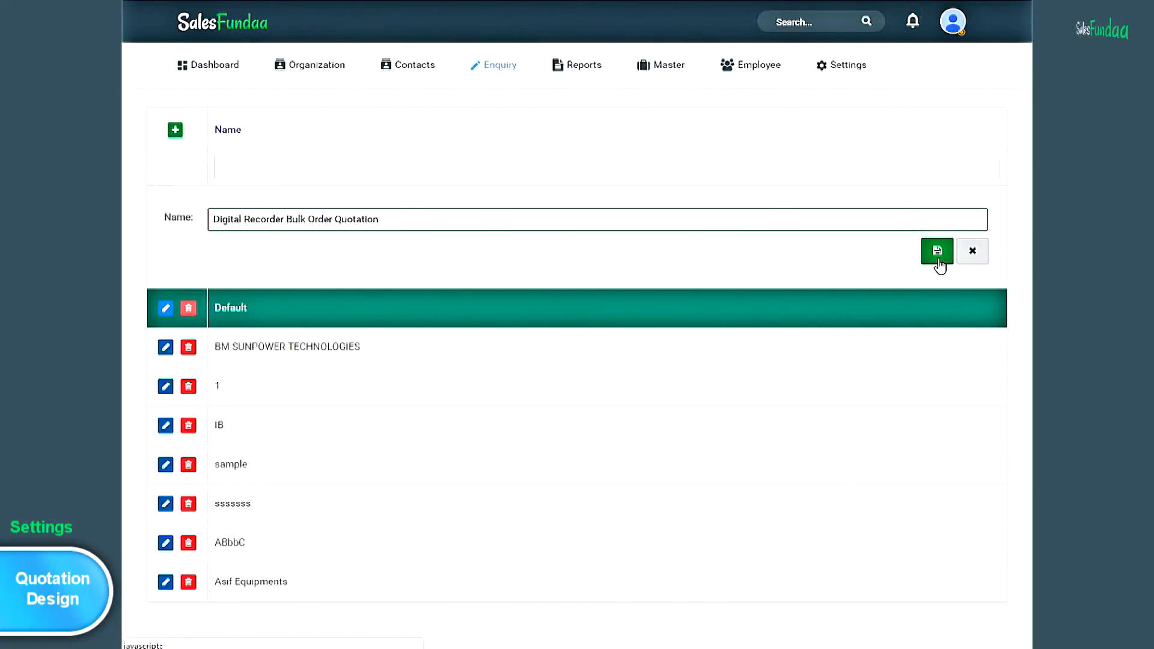
{"action": "left_click", "coordinate": [939, 260]}
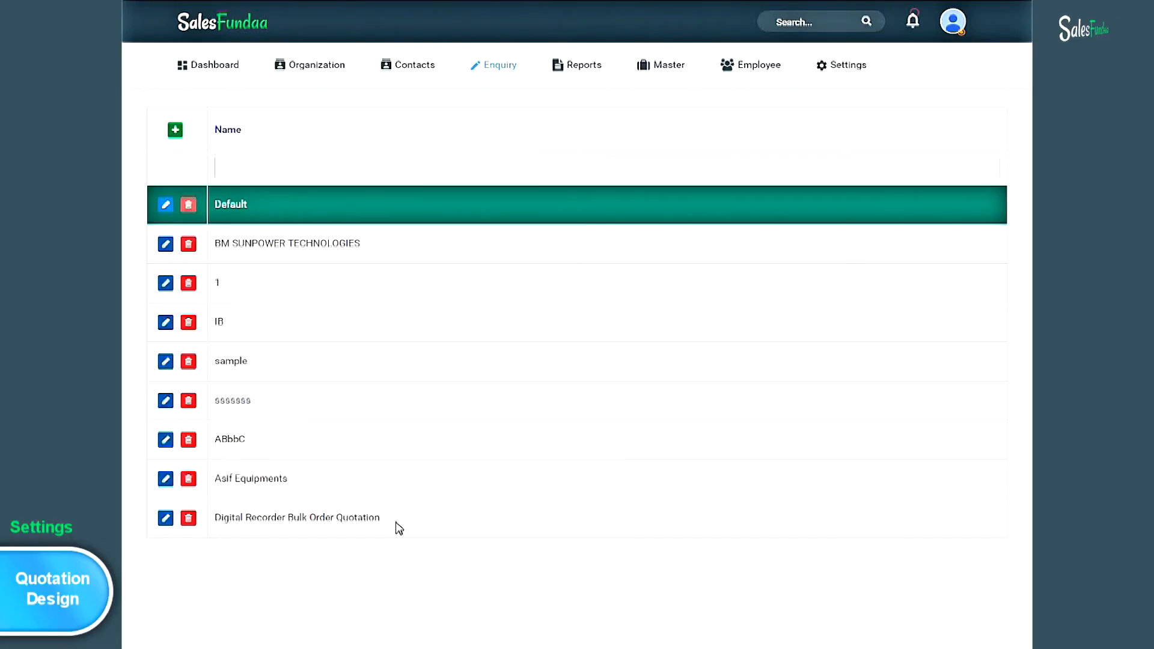
- Open the Digital Recorder Bulk Order Quotation layout in the quotation report designer
{"action": "left_click", "coordinate": [339, 519]}
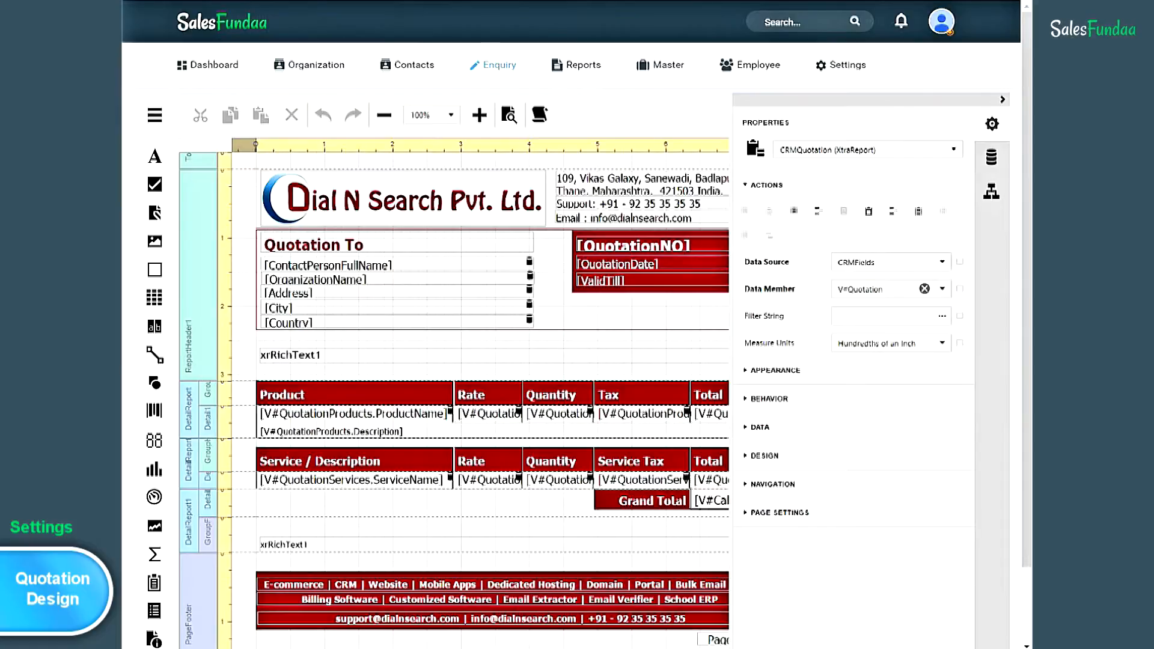
{"action": "mouse_move", "coordinate": [497, 73]}
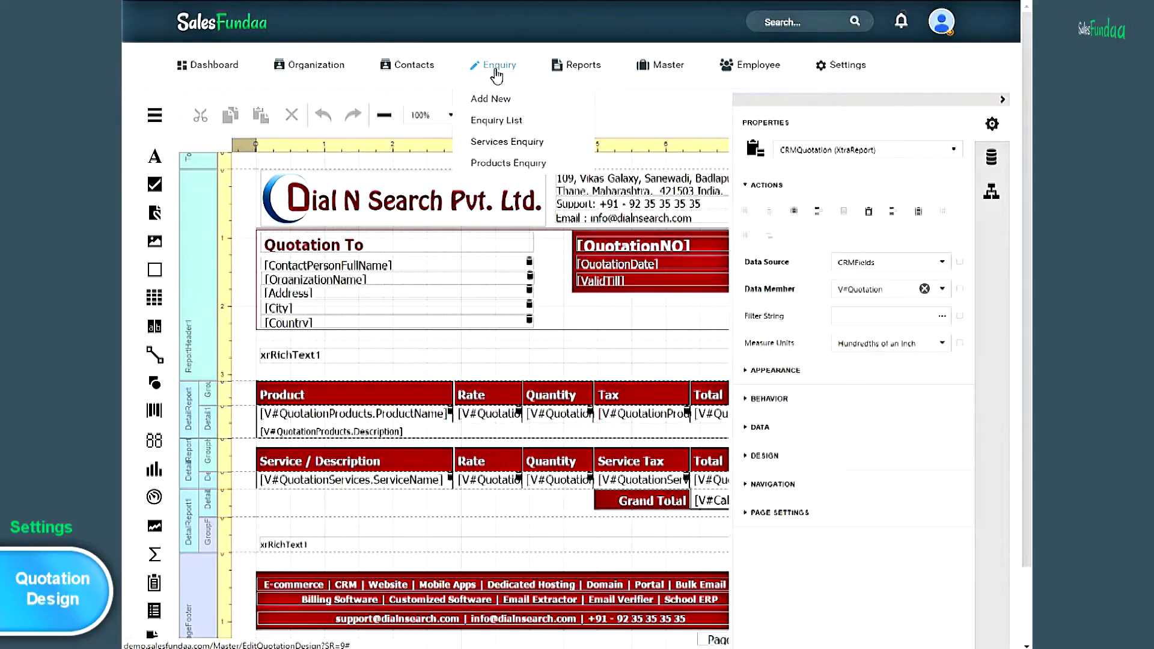
- Create a new quotation from the Anil Exports enquiry in the enquiry list
{"action": "left_click", "coordinate": [497, 121]}
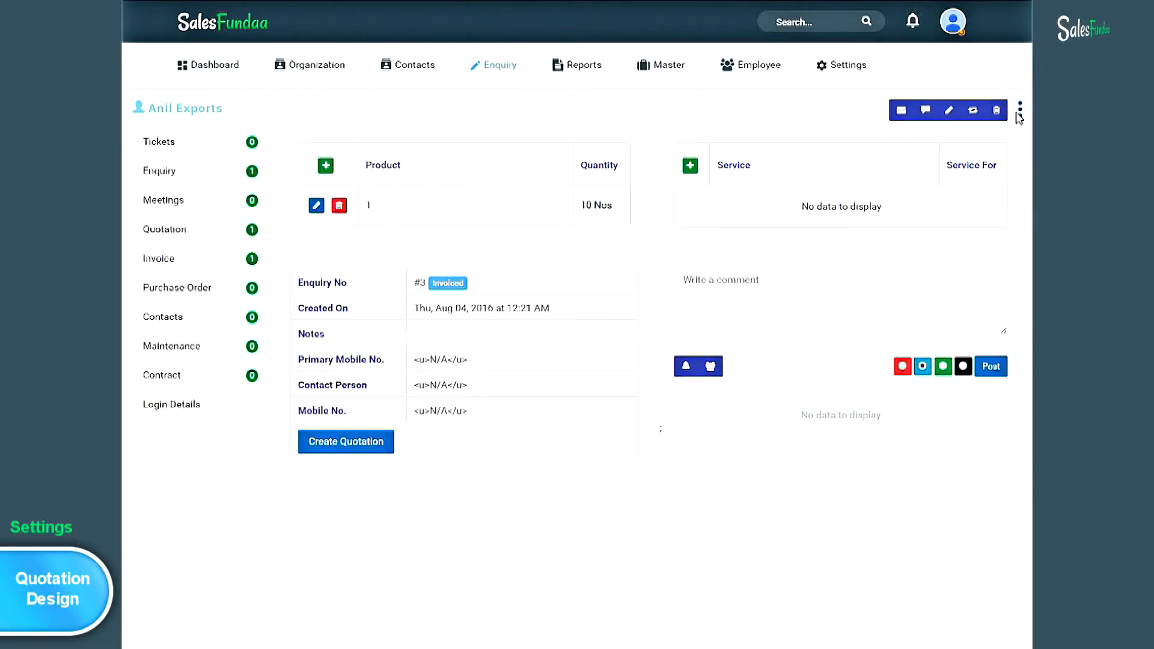
{"action": "left_click", "coordinate": [1021, 113]}
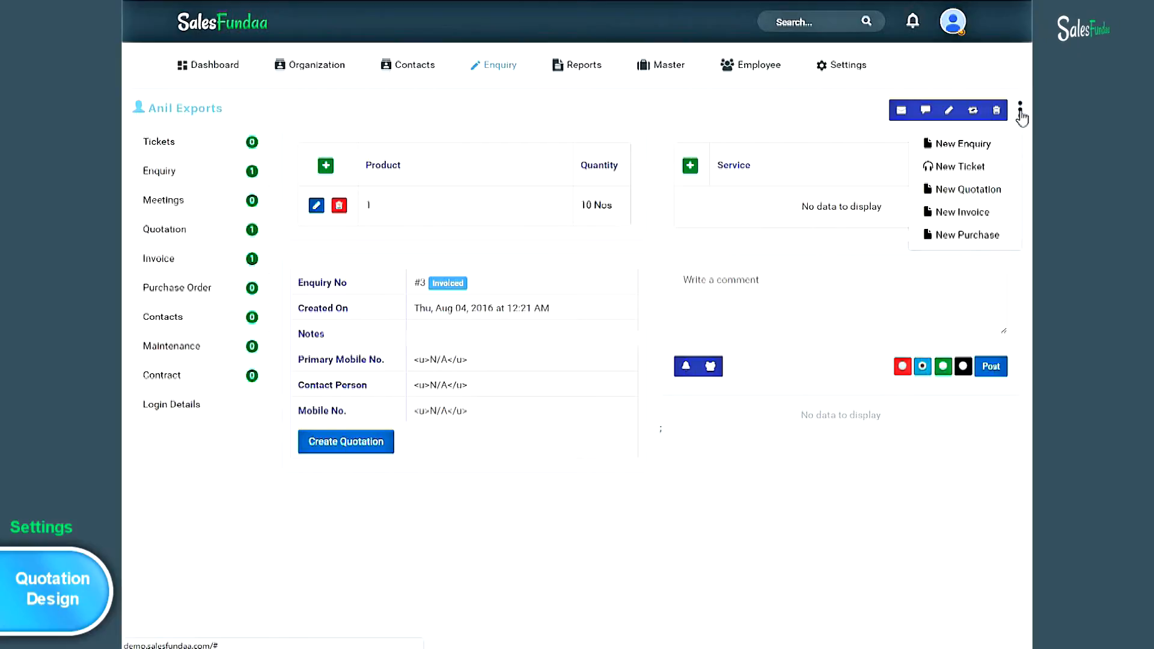
{"action": "left_click", "coordinate": [1004, 188]}
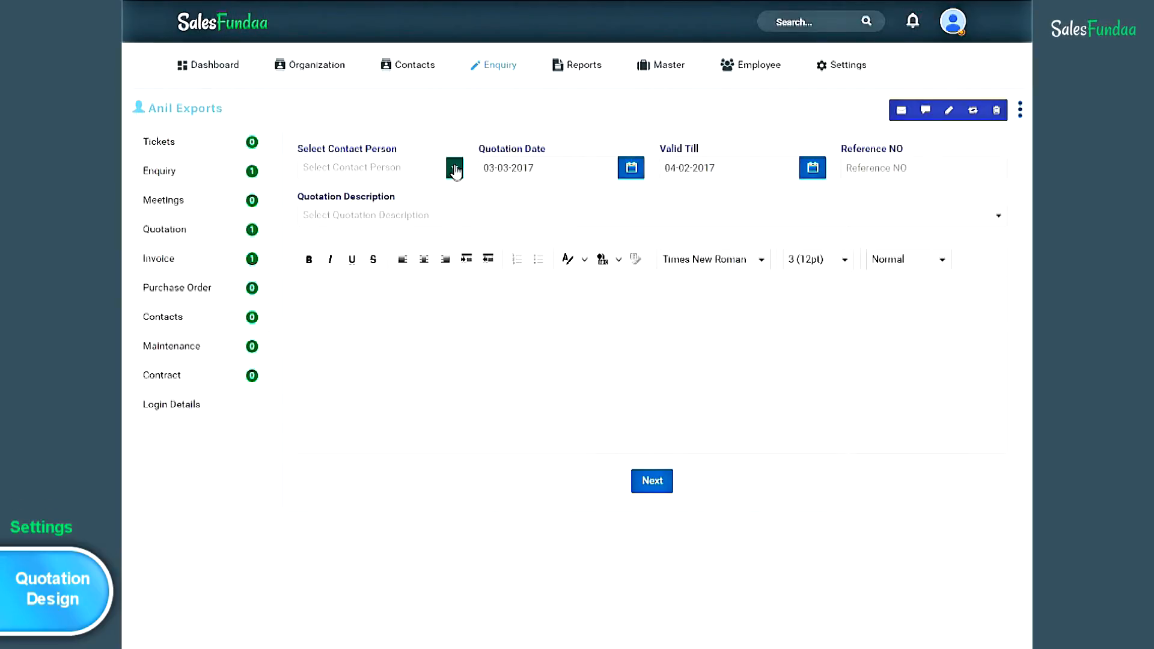
- Set the quotation's contact person to Anil, reference number 123, and pick a quotation description
{"action": "left_click", "coordinate": [455, 169]}
{"action": "left_click", "coordinate": [418, 184]}
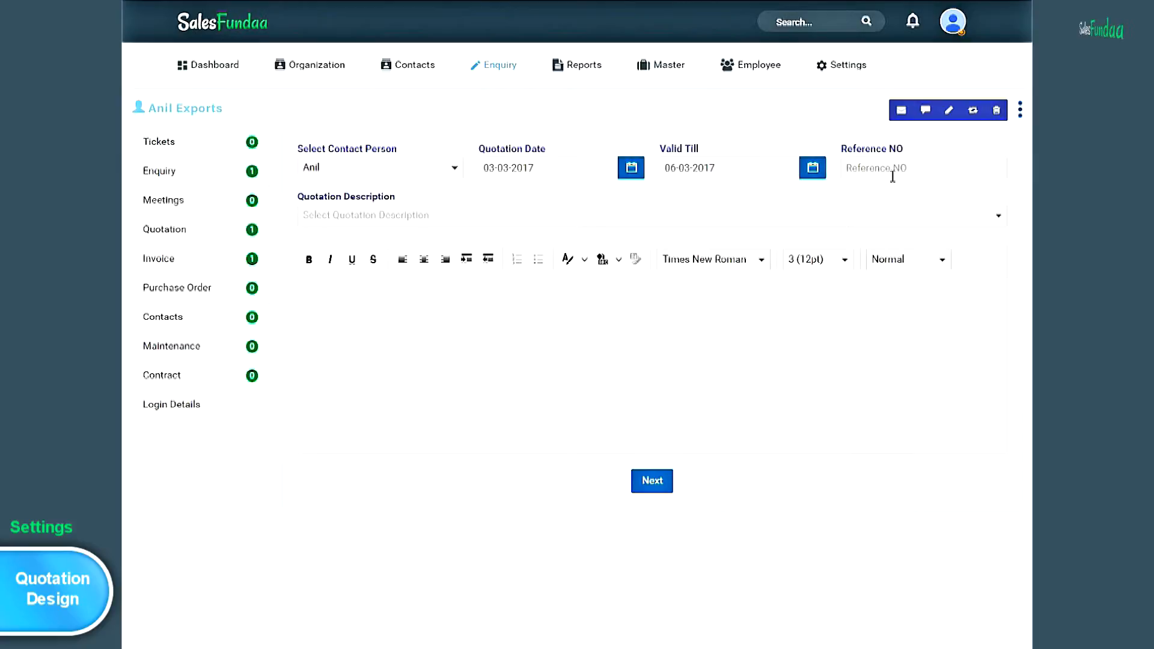
{"action": "left_click", "coordinate": [893, 176]}
{"action": "type", "text": "123"}
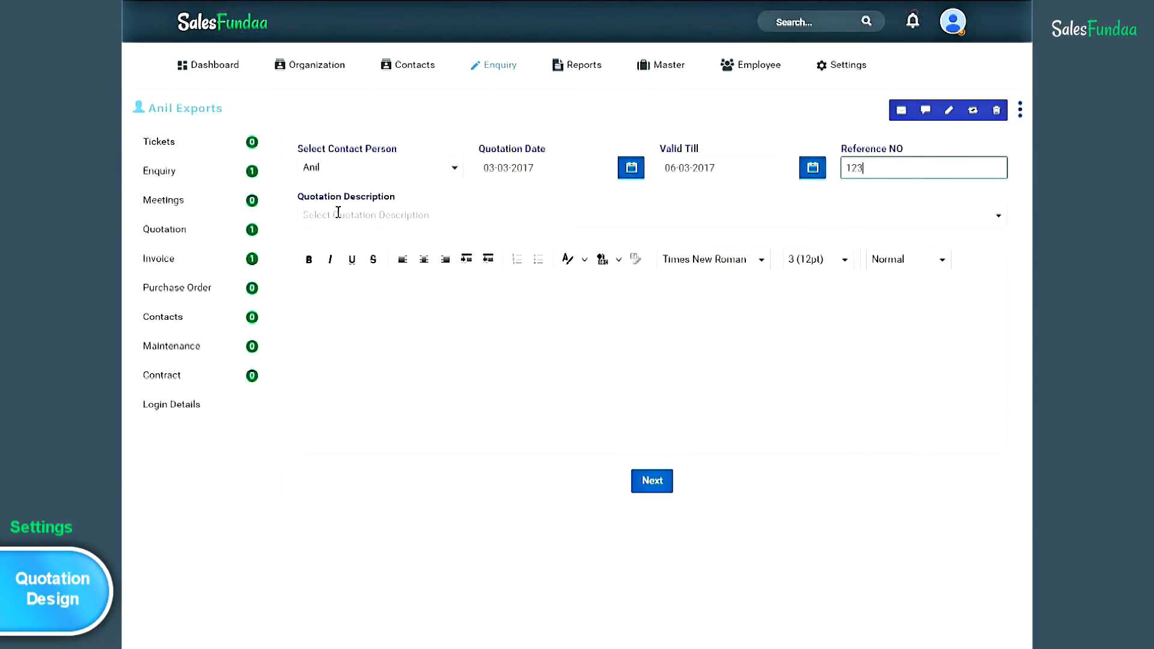
{"action": "left_click", "coordinate": [999, 215]}
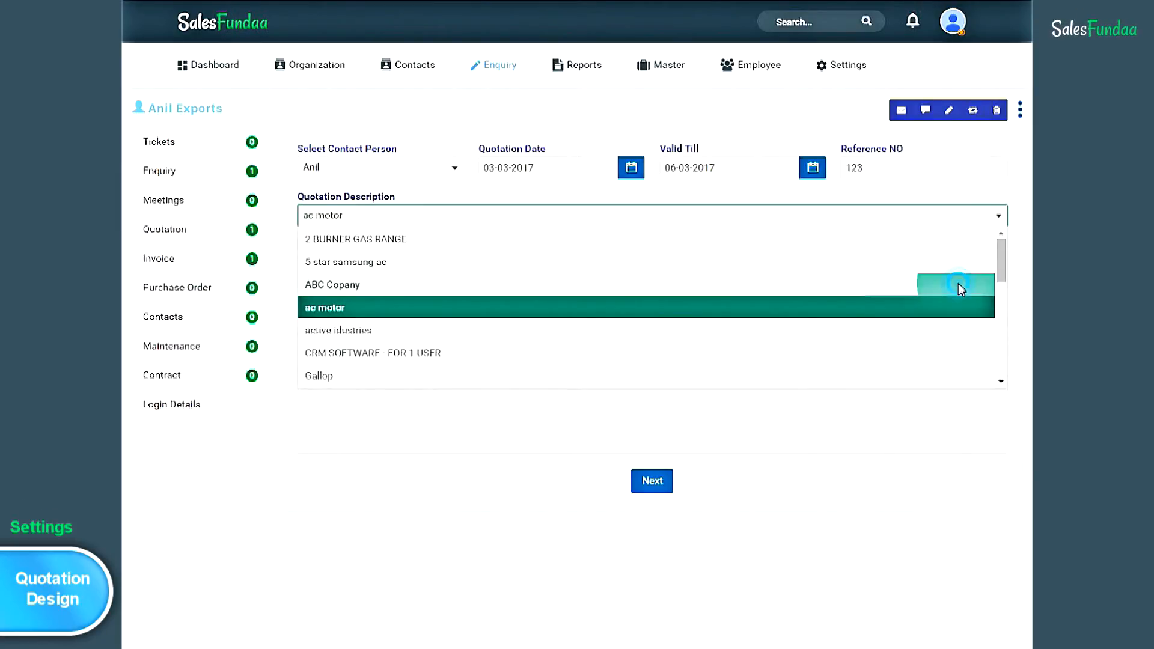
{"action": "left_click", "coordinate": [959, 284]}
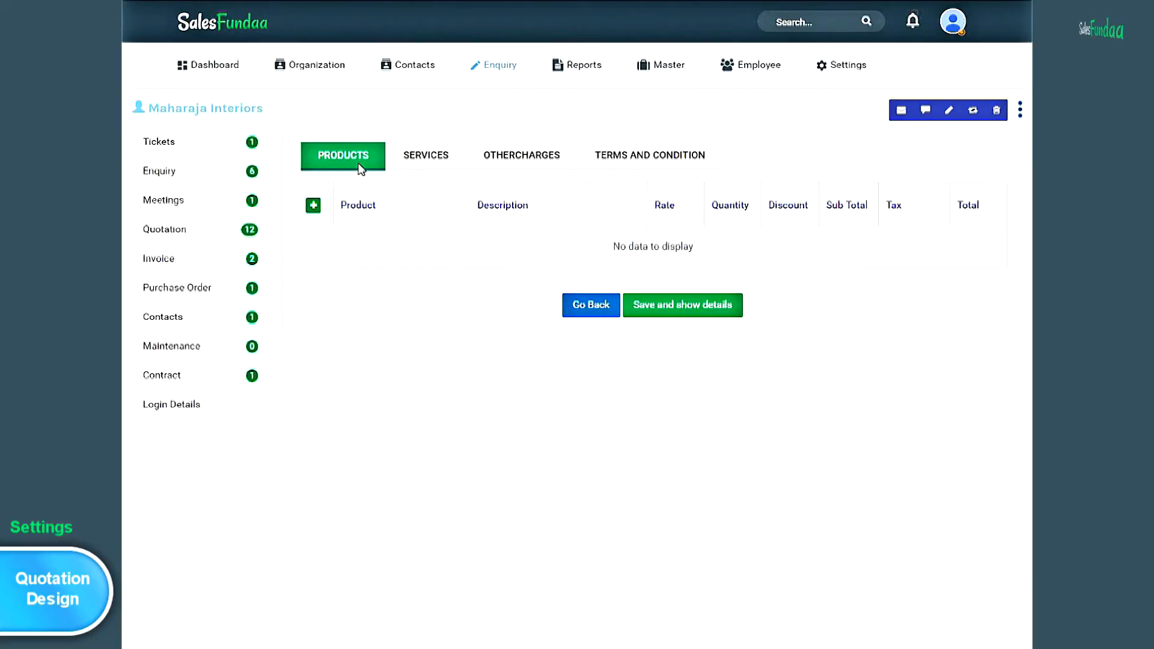
- Add a Nokia 230 Dual SIM (Dark Silver) product line with description 'cell' and quantity 5
{"action": "left_click", "coordinate": [314, 212]}
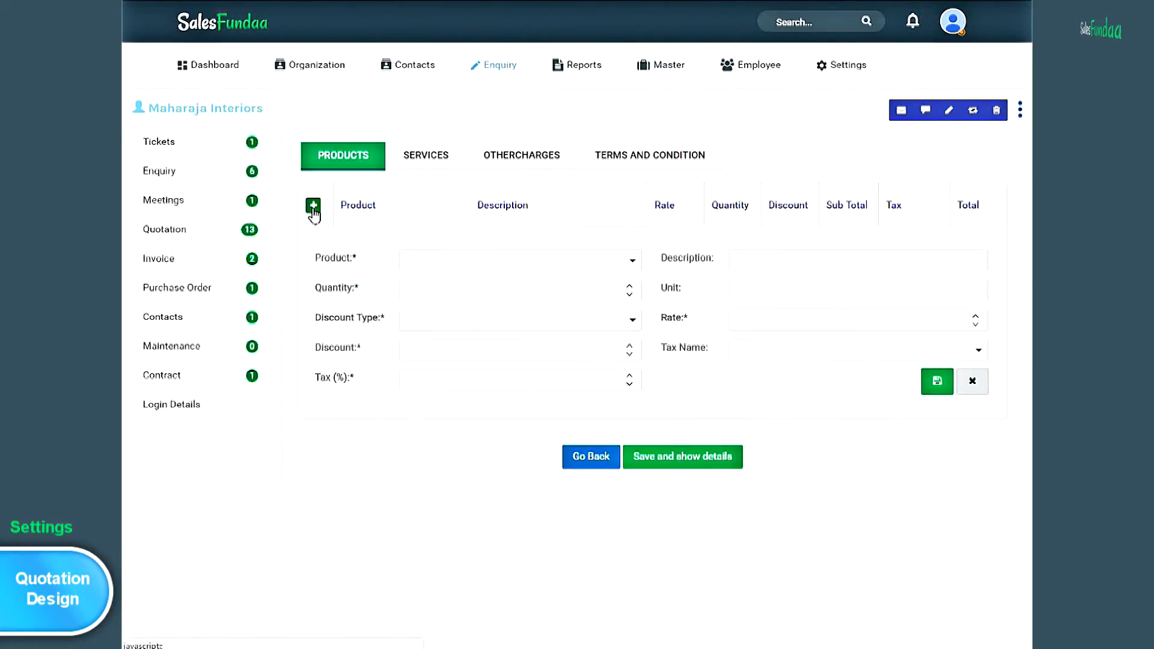
{"action": "left_click", "coordinate": [632, 262]}
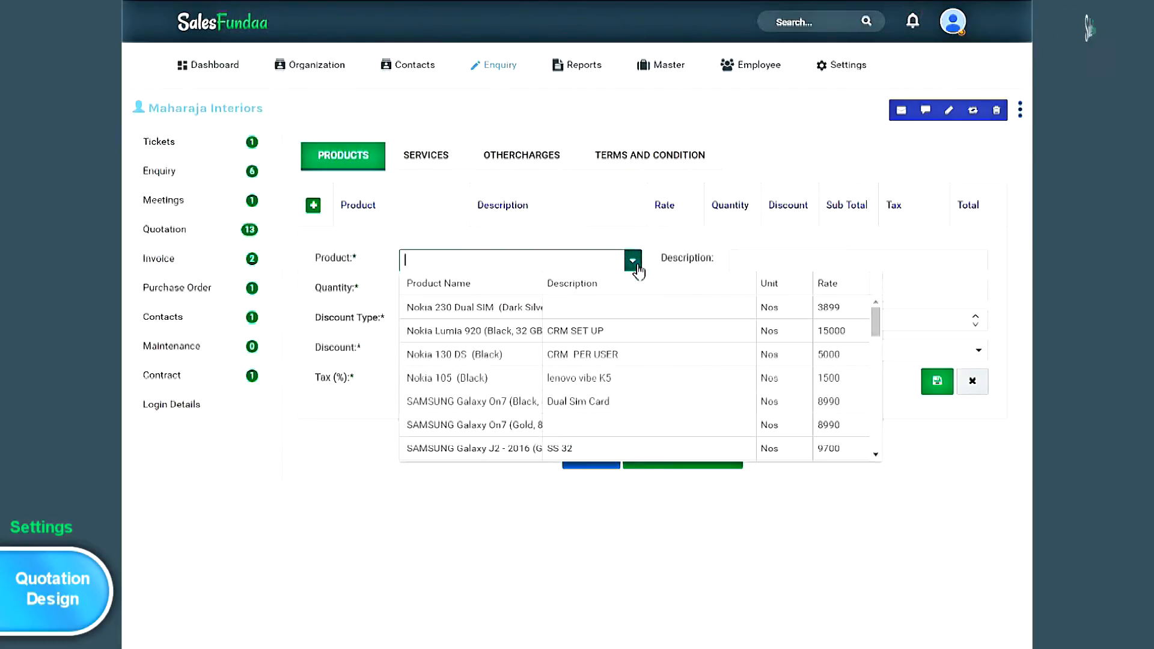
{"action": "left_click", "coordinate": [510, 309]}
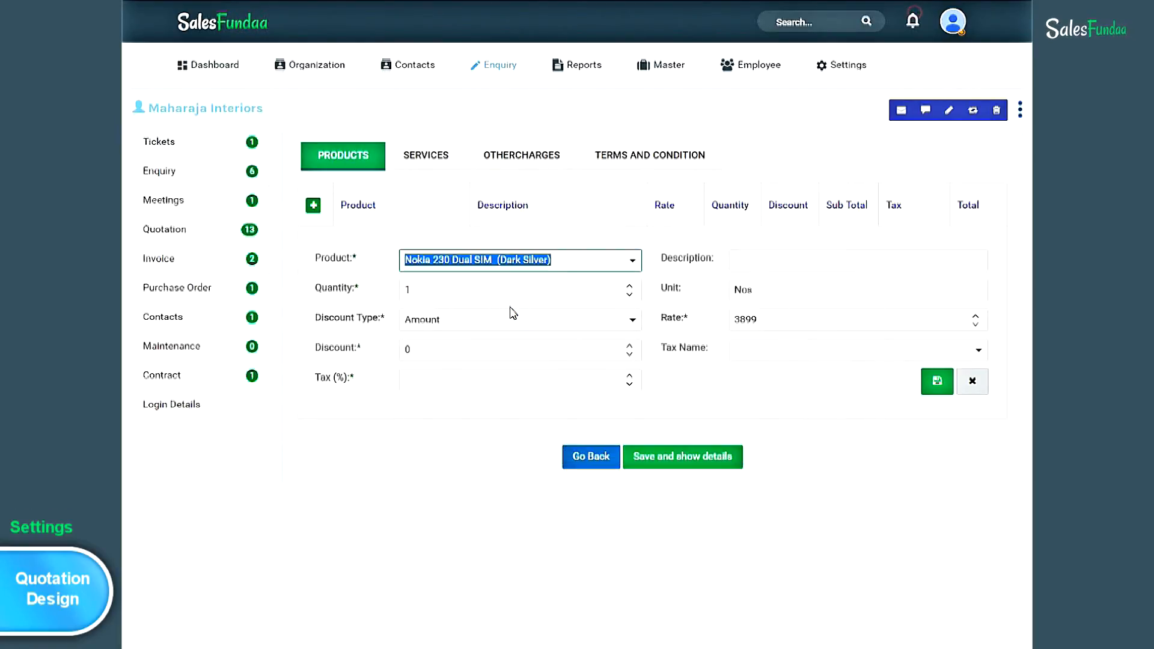
{"action": "left_click", "coordinate": [809, 266]}
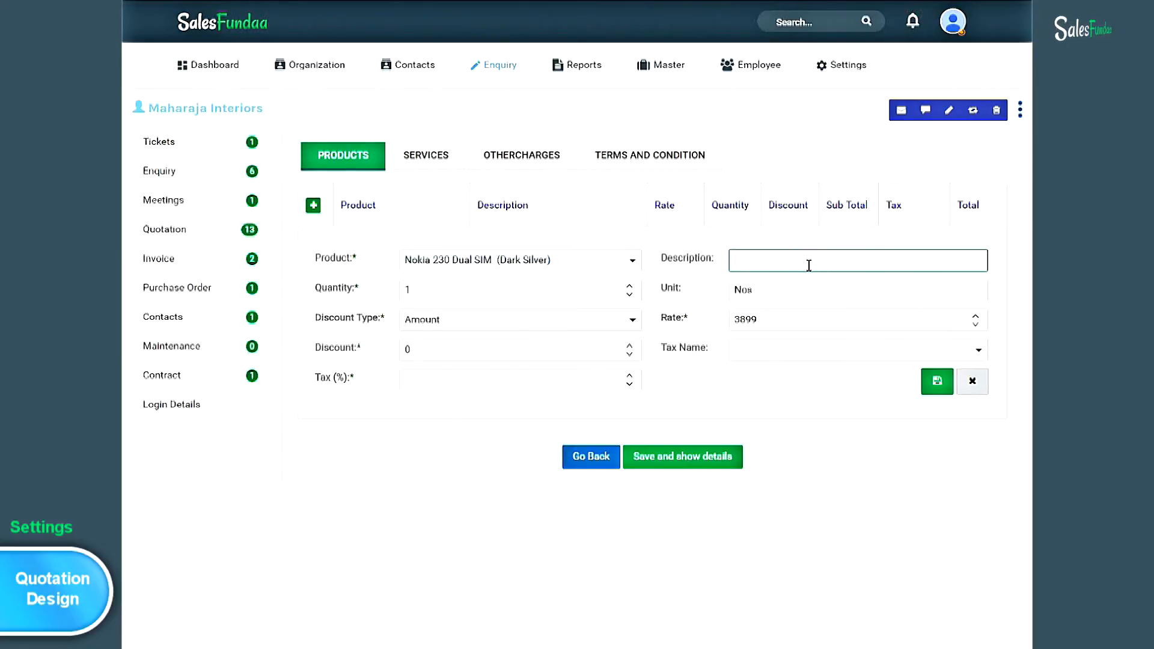
{"action": "type", "text": "cell"}
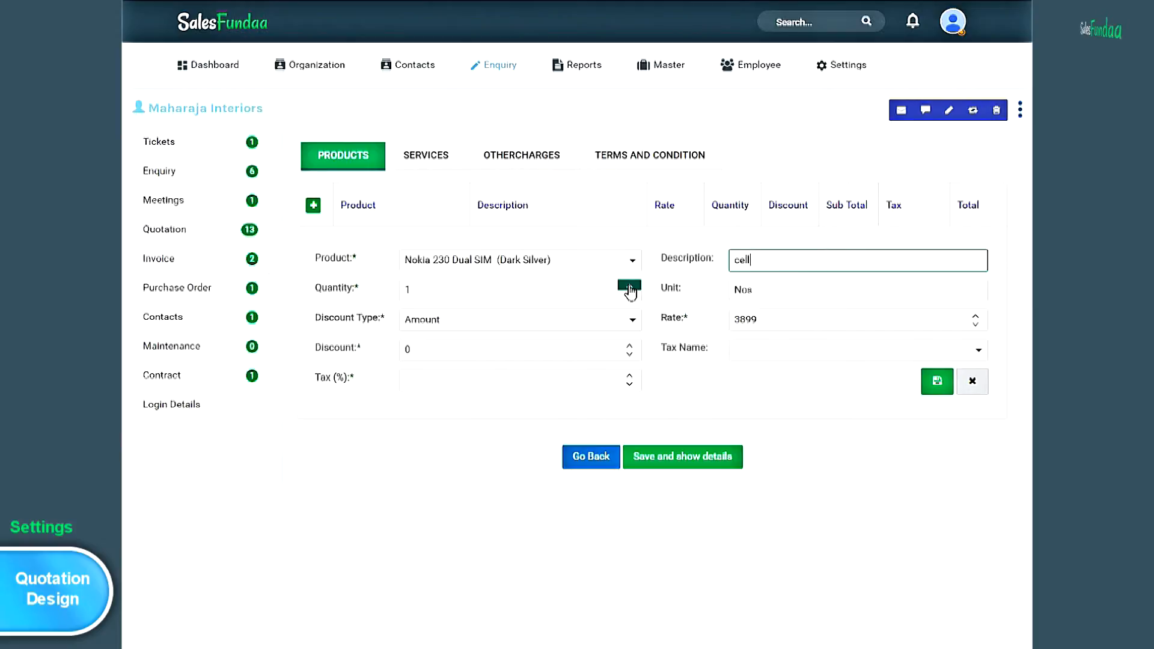
{"action": "left_click", "coordinate": [630, 286]}
{"action": "left_click", "coordinate": [629, 287]}
{"action": "left_click", "coordinate": [629, 287]}
{"action": "left_click", "coordinate": [630, 287]}
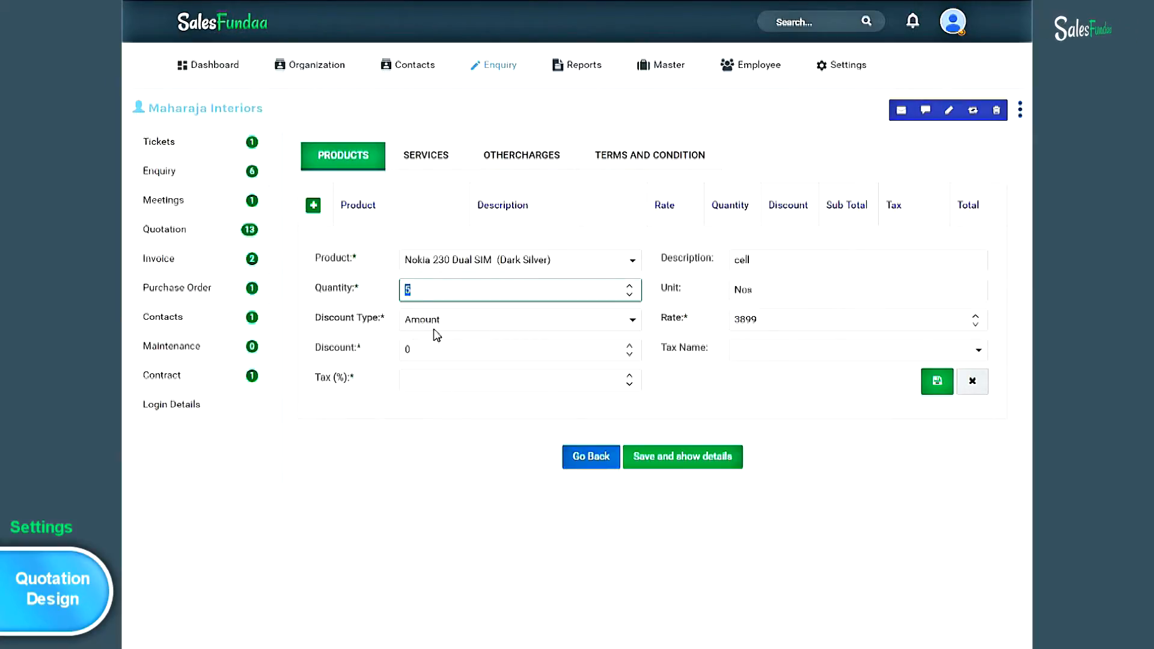
- Give the Nokia line rate 6000, a 2% discount and VAT1 at 6%, then save it
{"action": "left_click", "coordinate": [633, 320]}
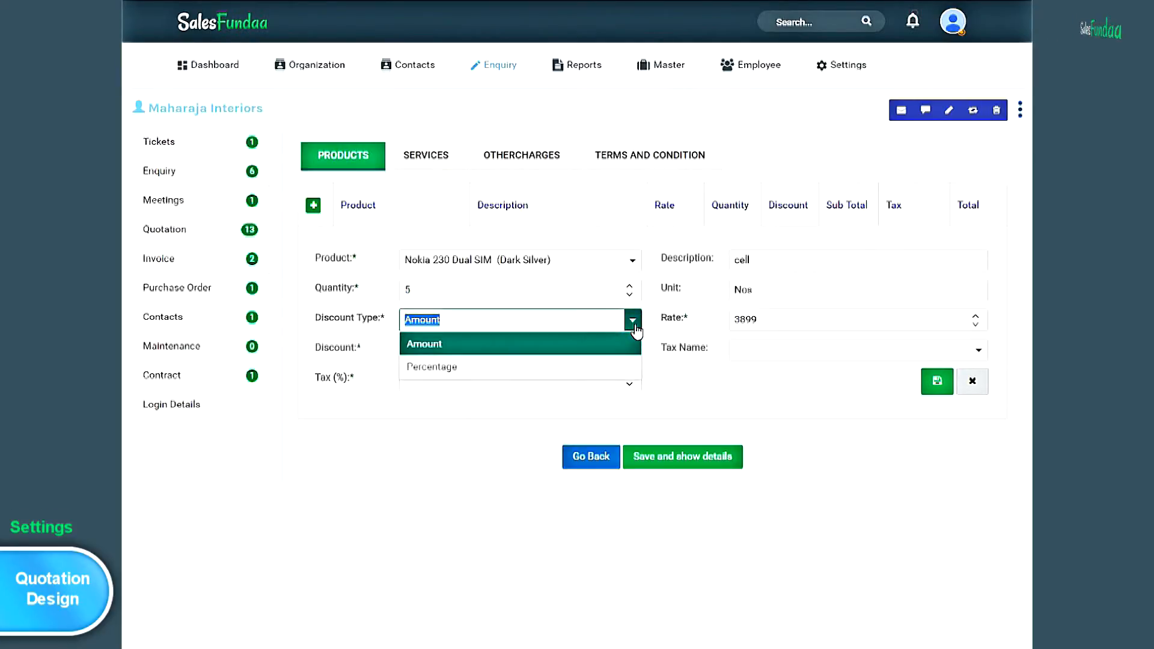
{"action": "left_click", "coordinate": [603, 367]}
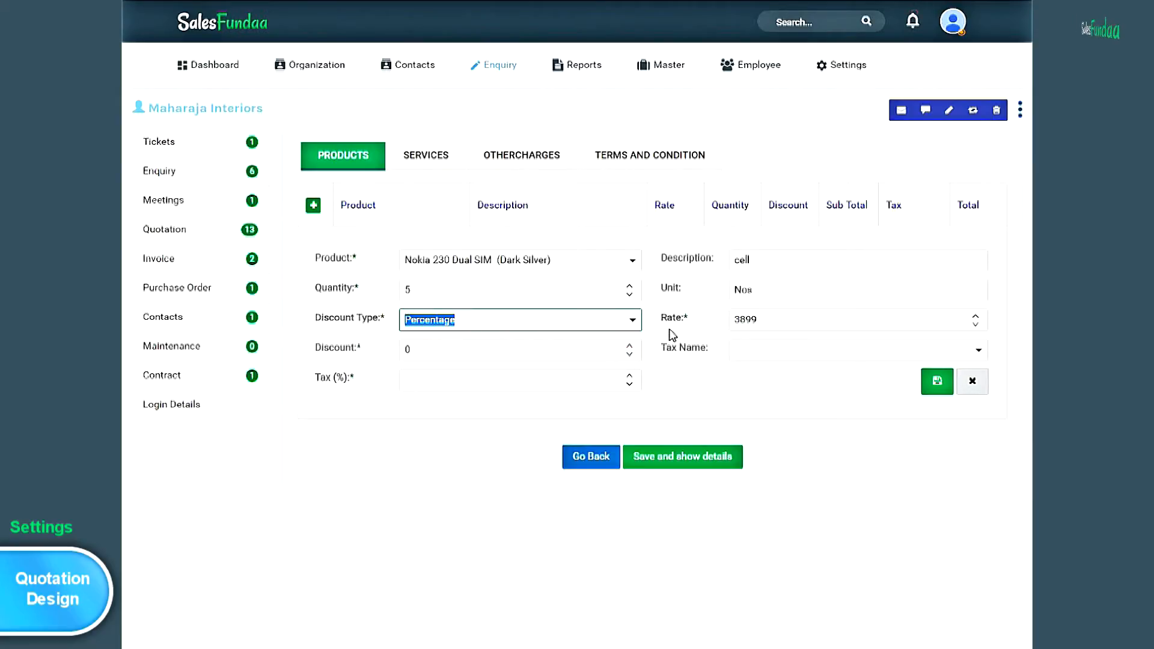
{"action": "left_click", "coordinate": [975, 315]}
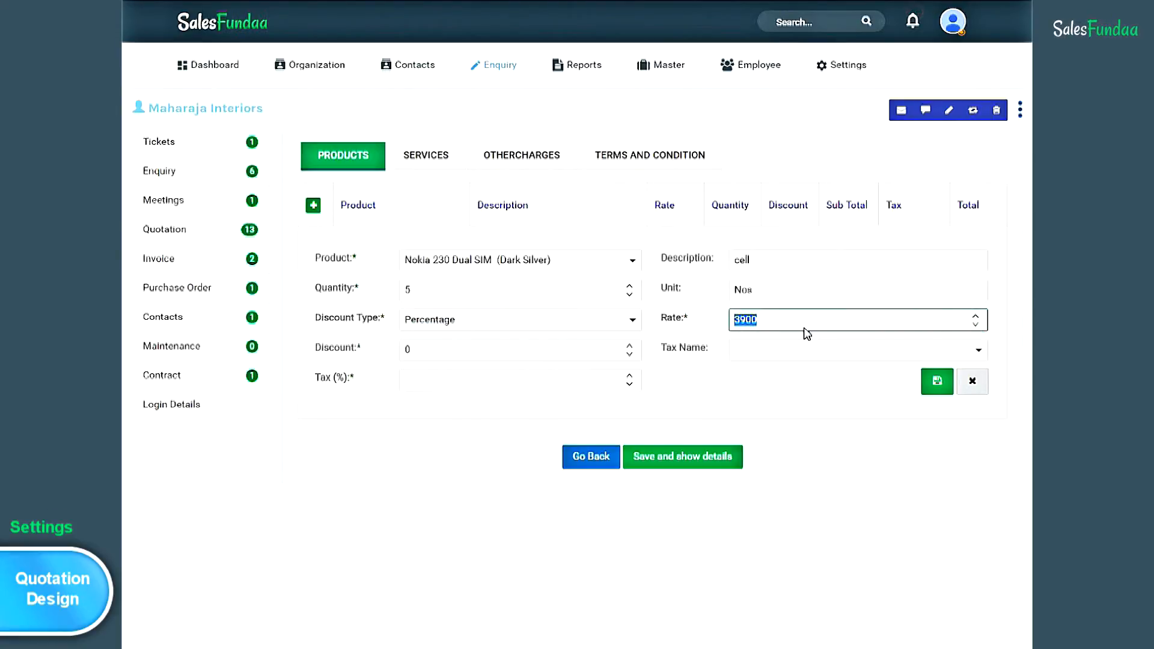
{"action": "type", "text": "6000"}
{"action": "left_click", "coordinate": [630, 349]}
{"action": "left_click", "coordinate": [630, 348]}
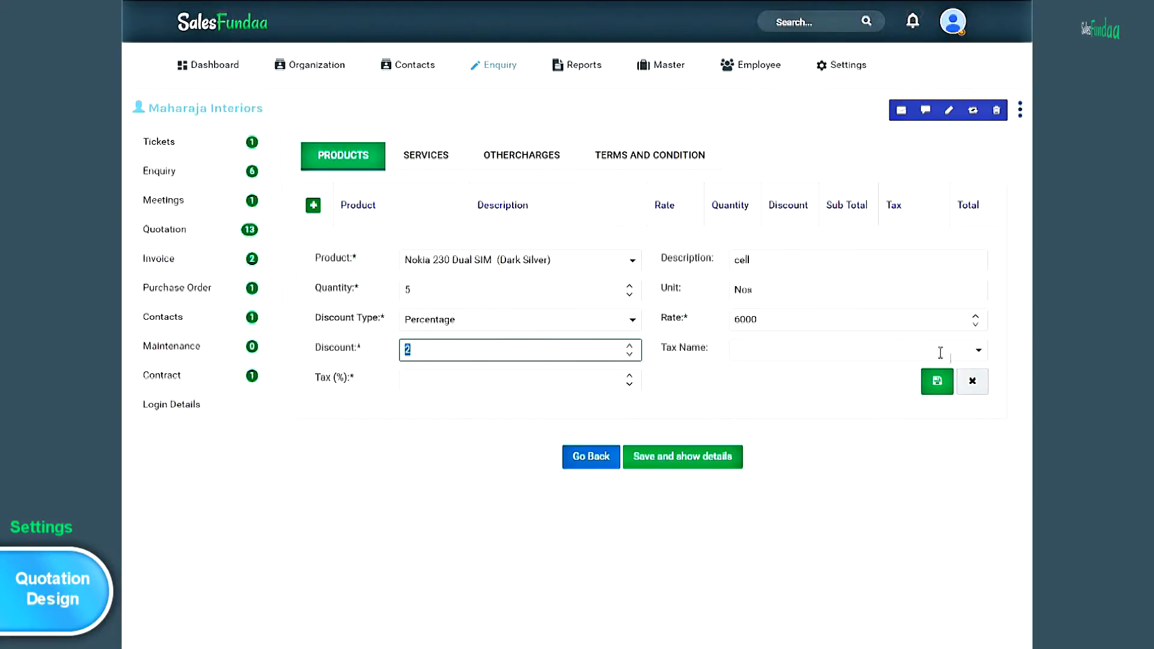
{"action": "left_click", "coordinate": [980, 352]}
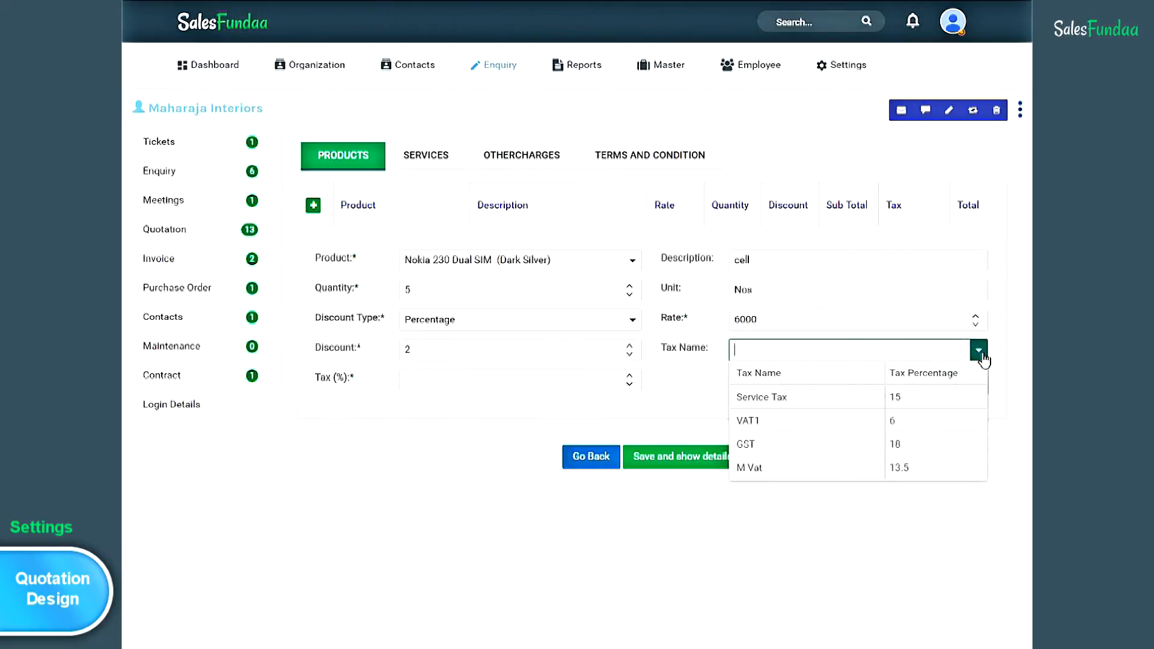
{"action": "left_click", "coordinate": [845, 432]}
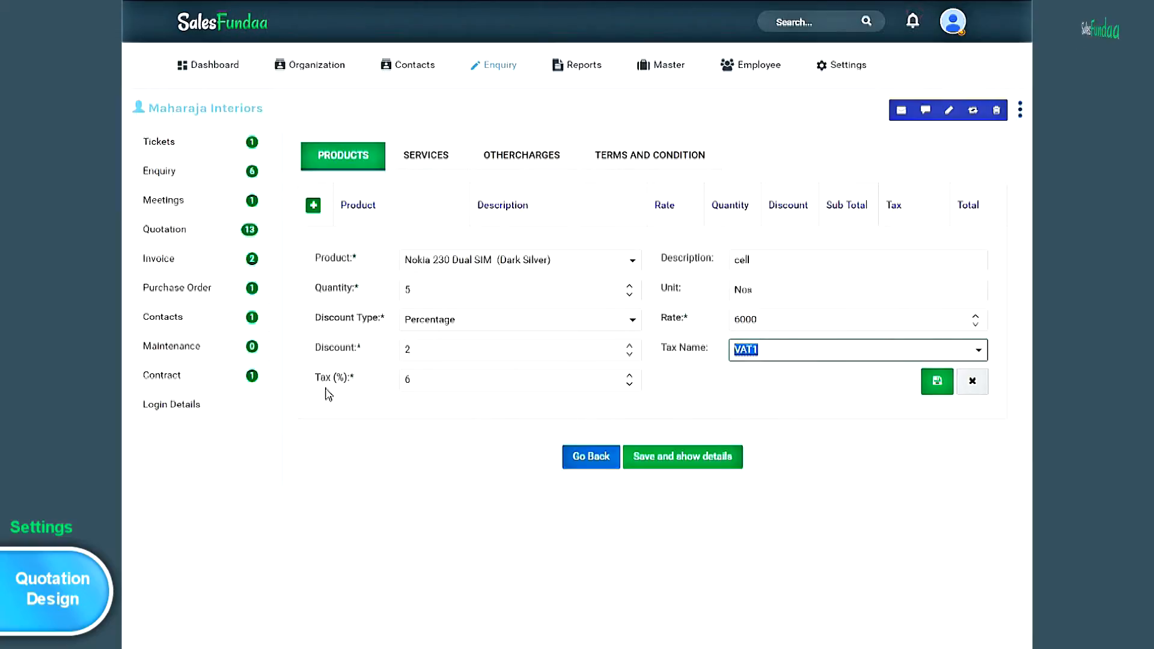
{"action": "left_click", "coordinate": [926, 387]}
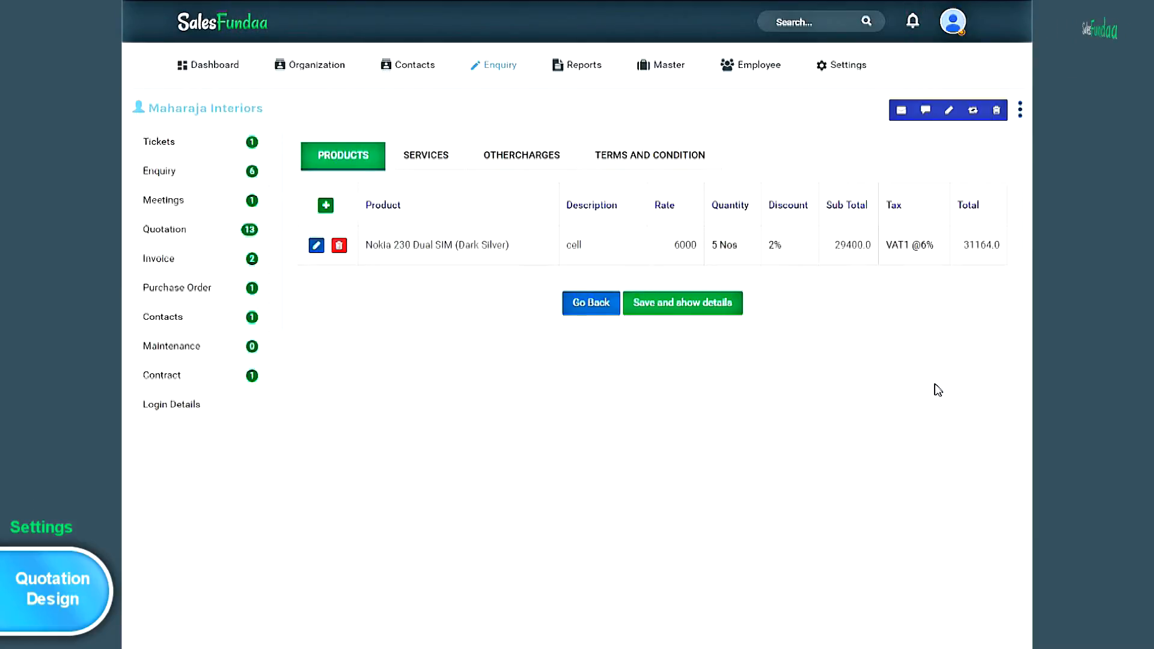
- Save quotation #247 and reopen it for editing at the product step
{"action": "left_click", "coordinate": [718, 317]}
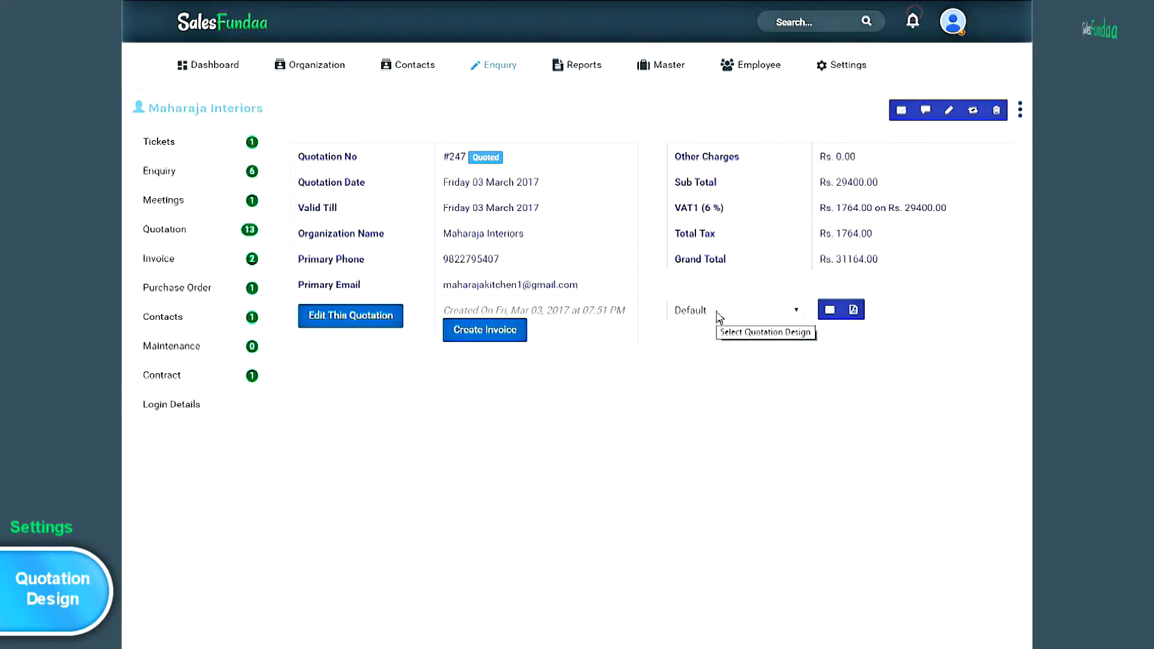
{"action": "left_click", "coordinate": [361, 327]}
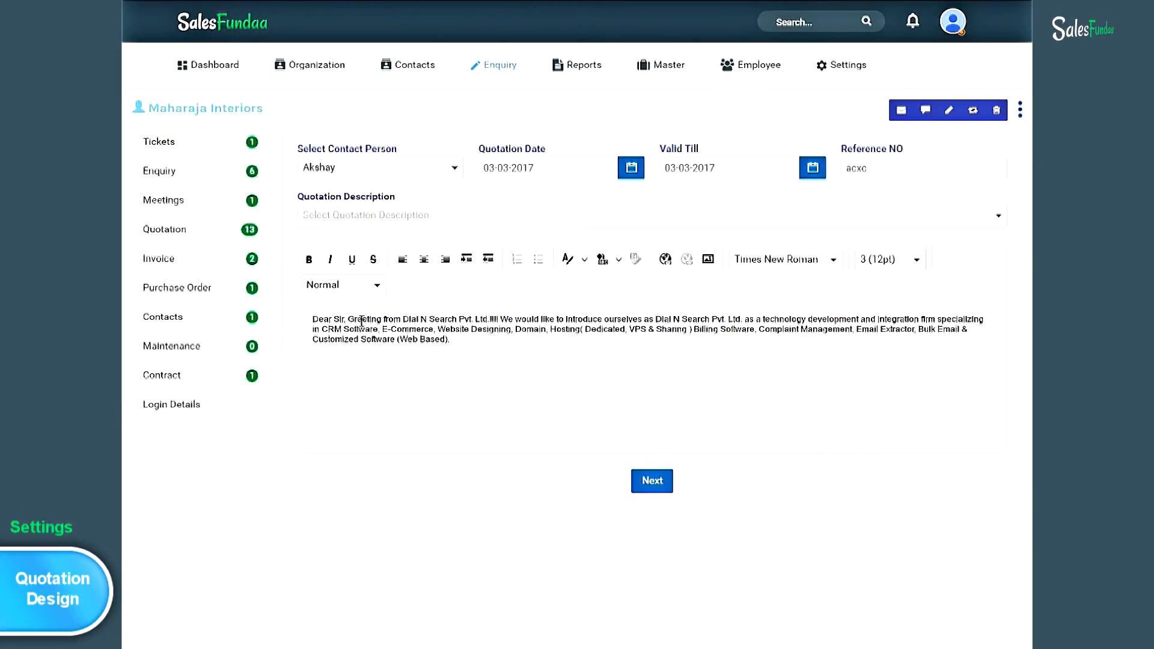
{"action": "left_click", "coordinate": [662, 486]}
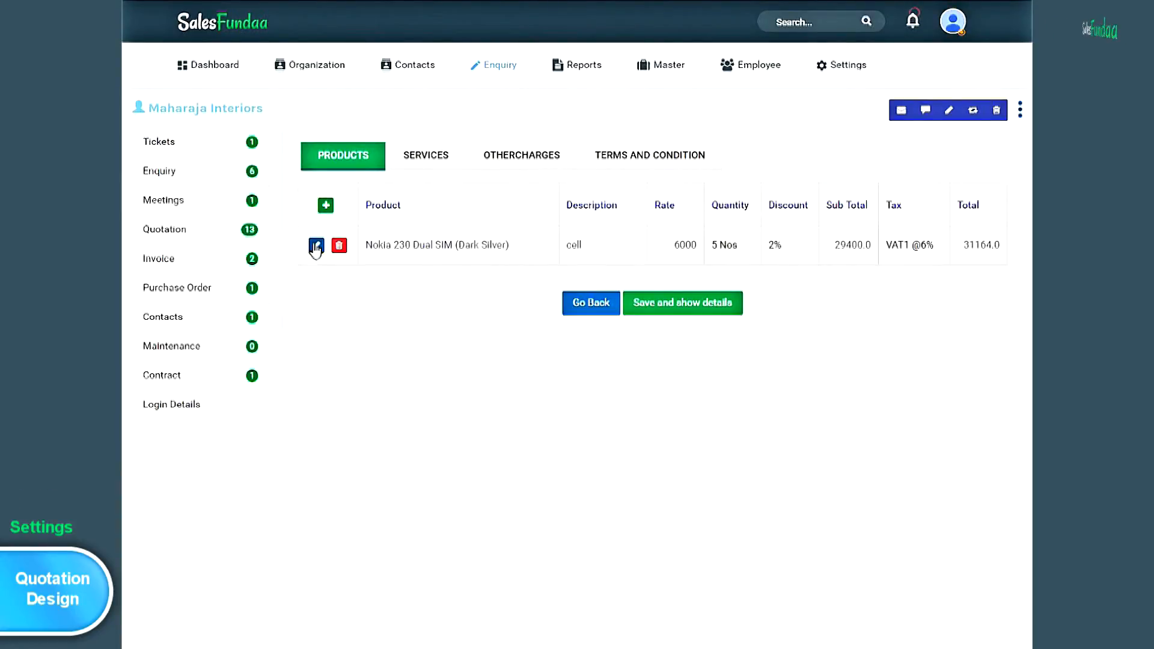
- Re-save the Nokia 230 product line unchanged and bring up the empty services list
{"action": "left_click", "coordinate": [315, 245]}
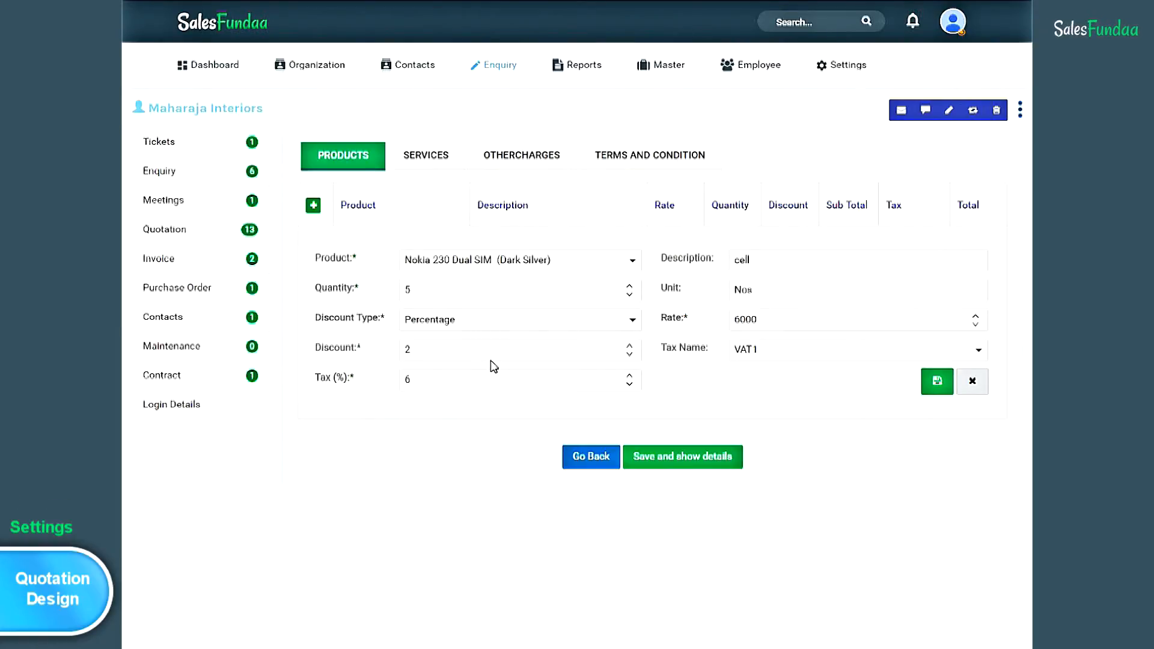
{"action": "left_click", "coordinate": [938, 391]}
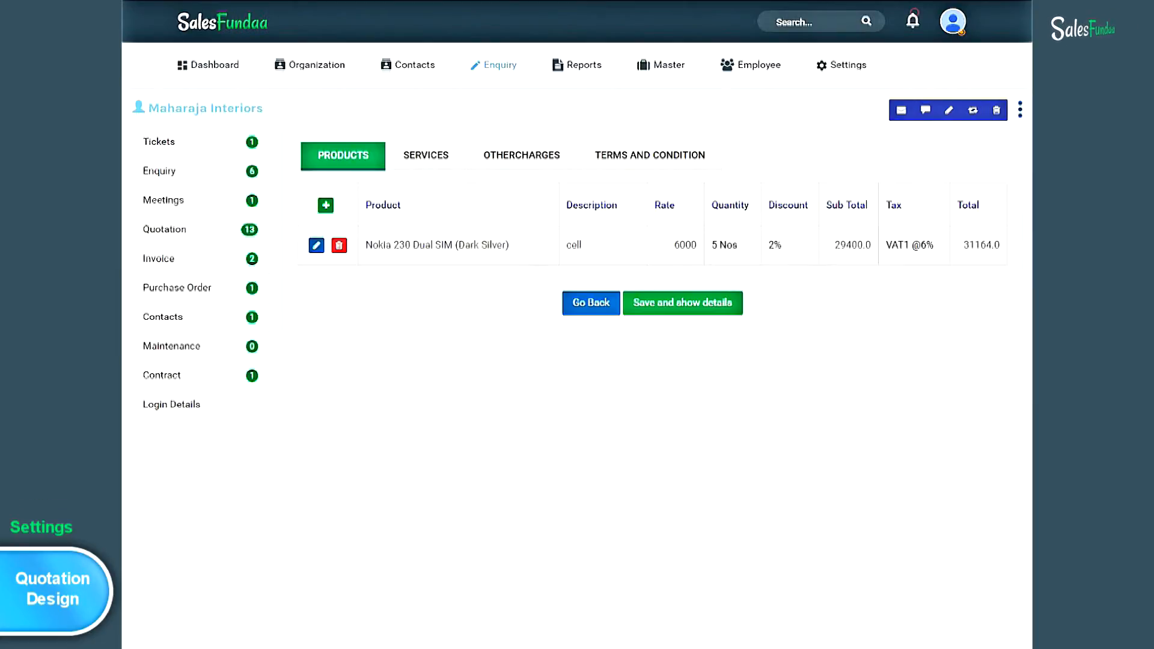
{"action": "left_click", "coordinate": [450, 165]}
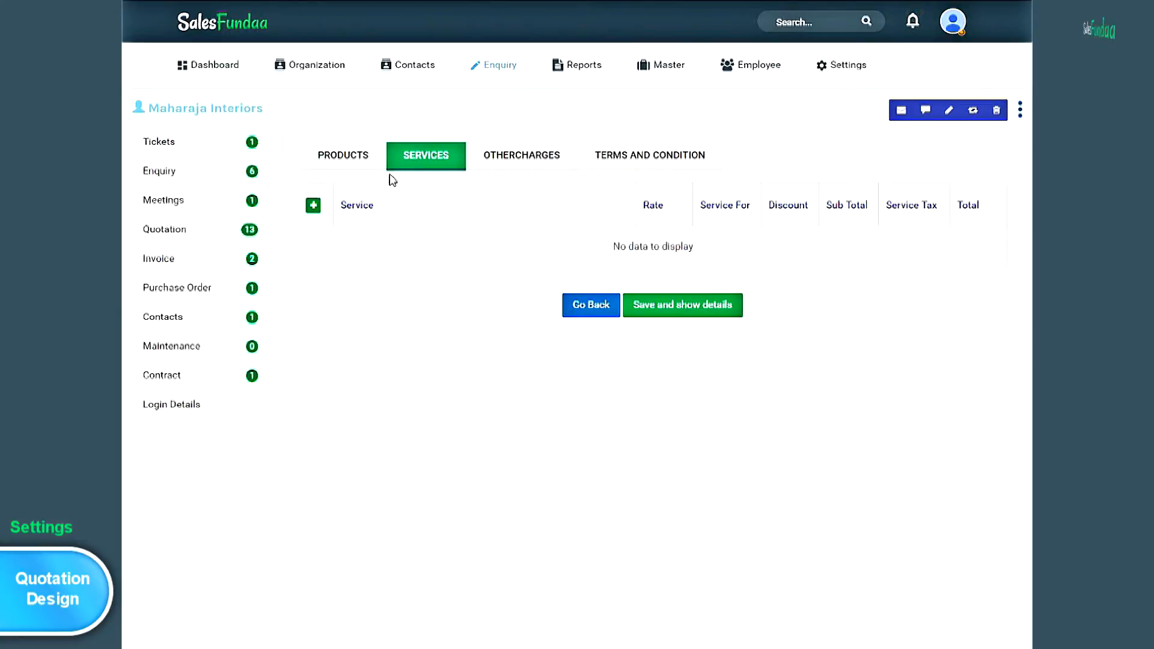
- Add a General Maintenance for Dryer service line at 2000 with a 200 discount and 15% tax
{"action": "left_click", "coordinate": [310, 207]}
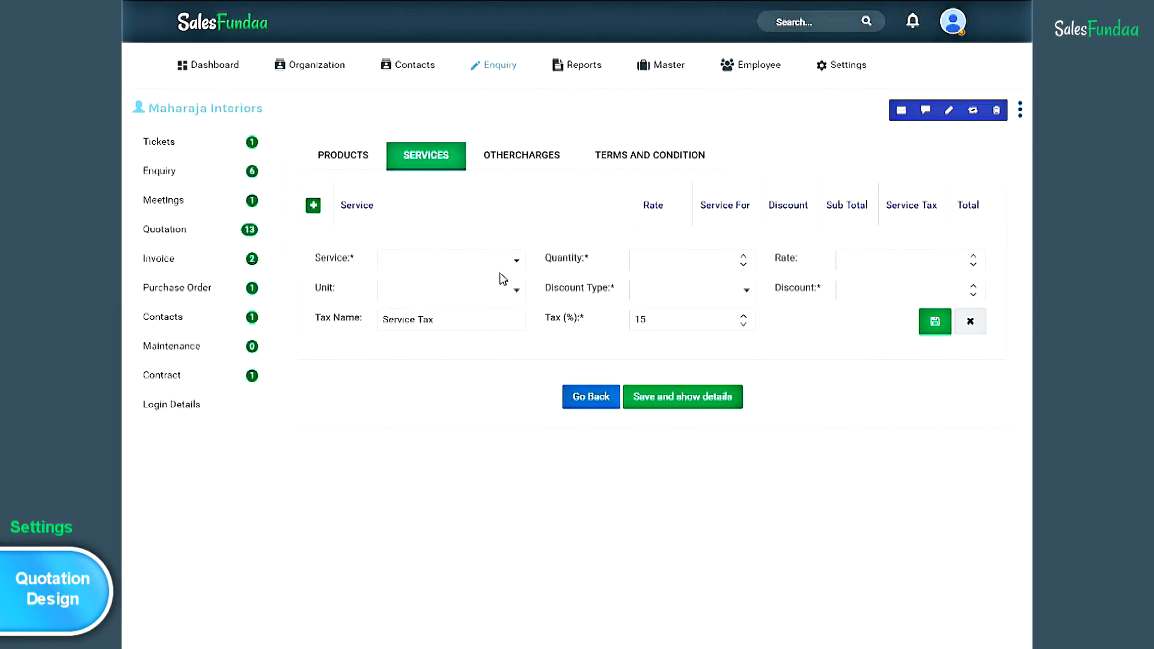
{"action": "left_click", "coordinate": [516, 262]}
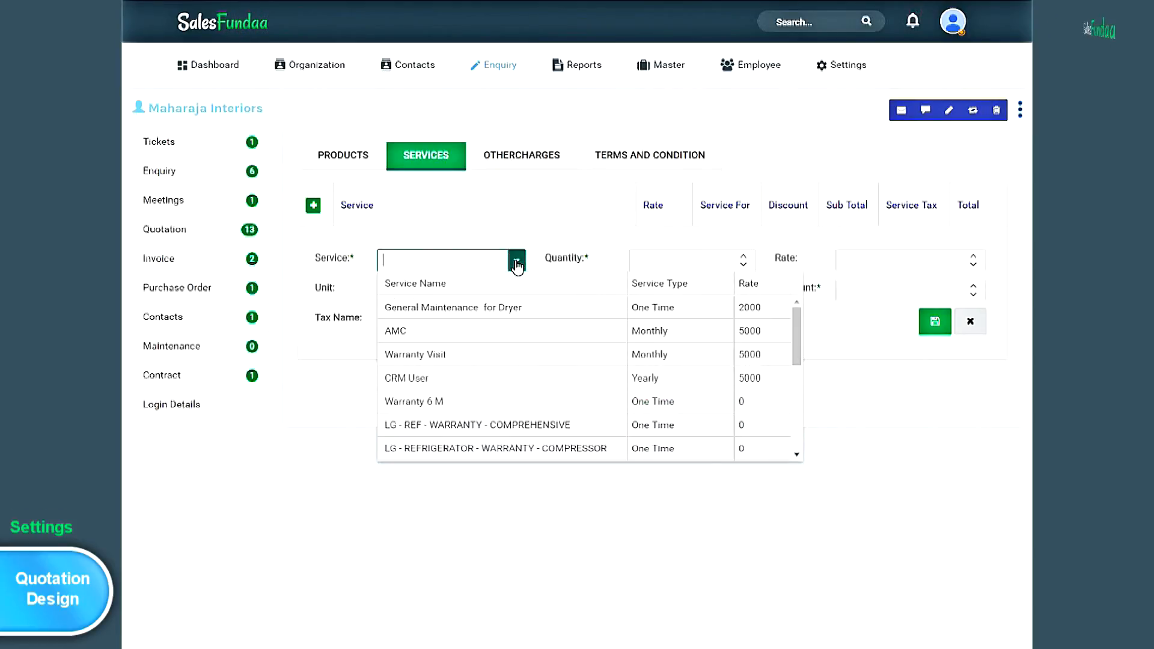
{"action": "left_click", "coordinate": [489, 309]}
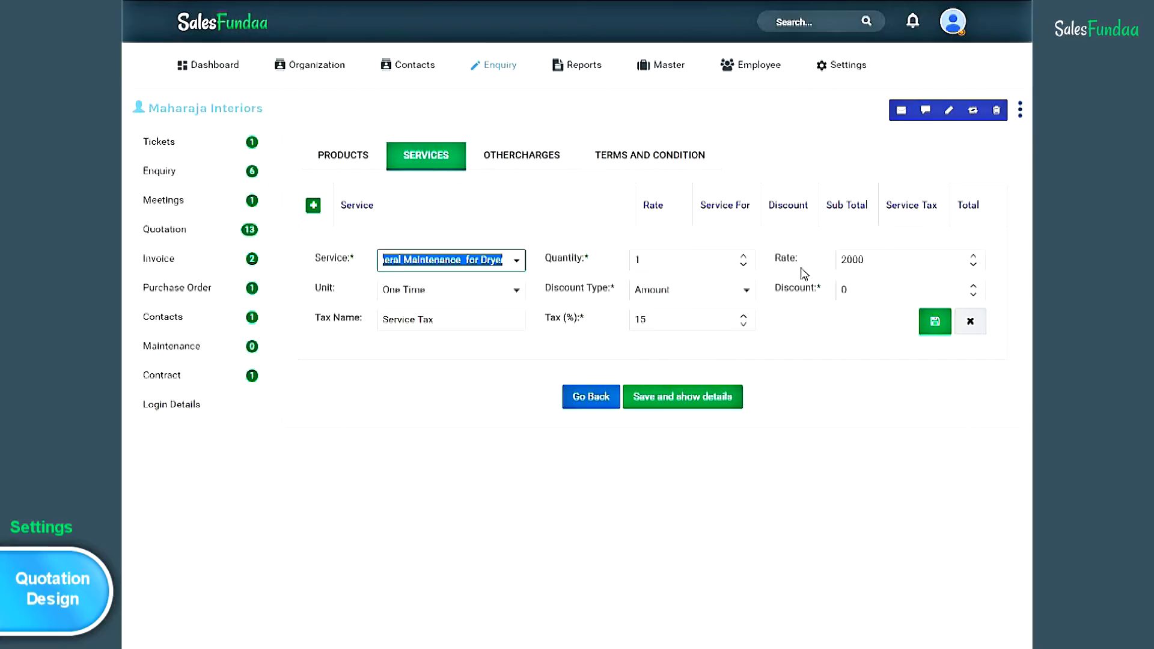
{"action": "left_click", "coordinate": [303, 294]}
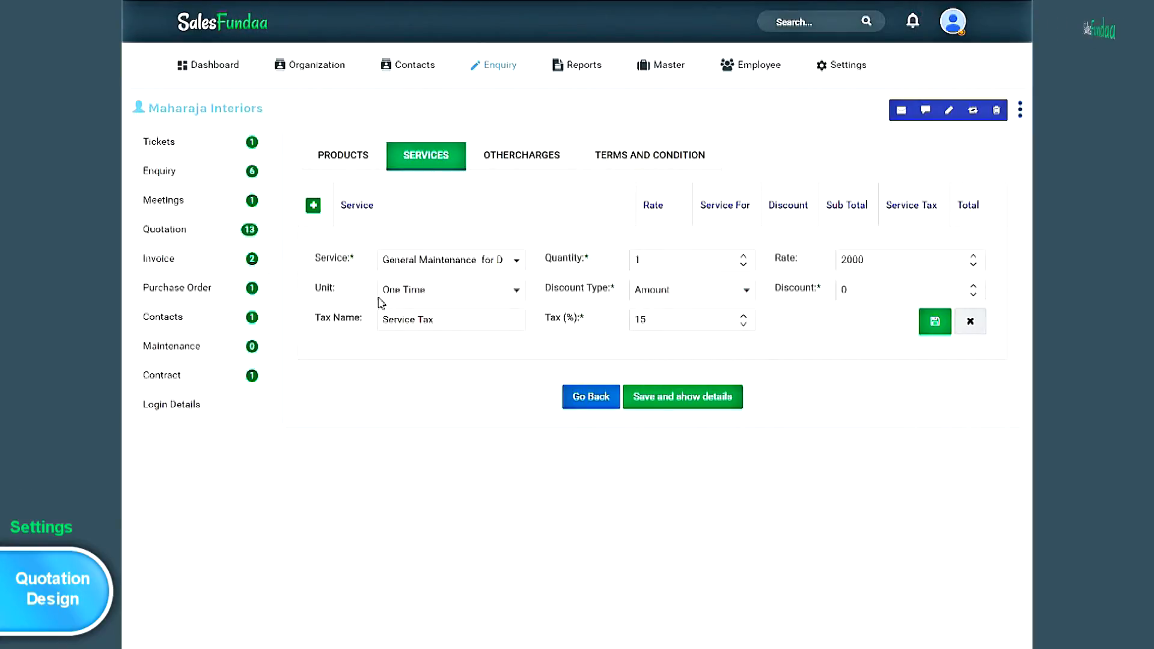
{"action": "left_click", "coordinate": [857, 289]}
{"action": "type", "text": "200"}
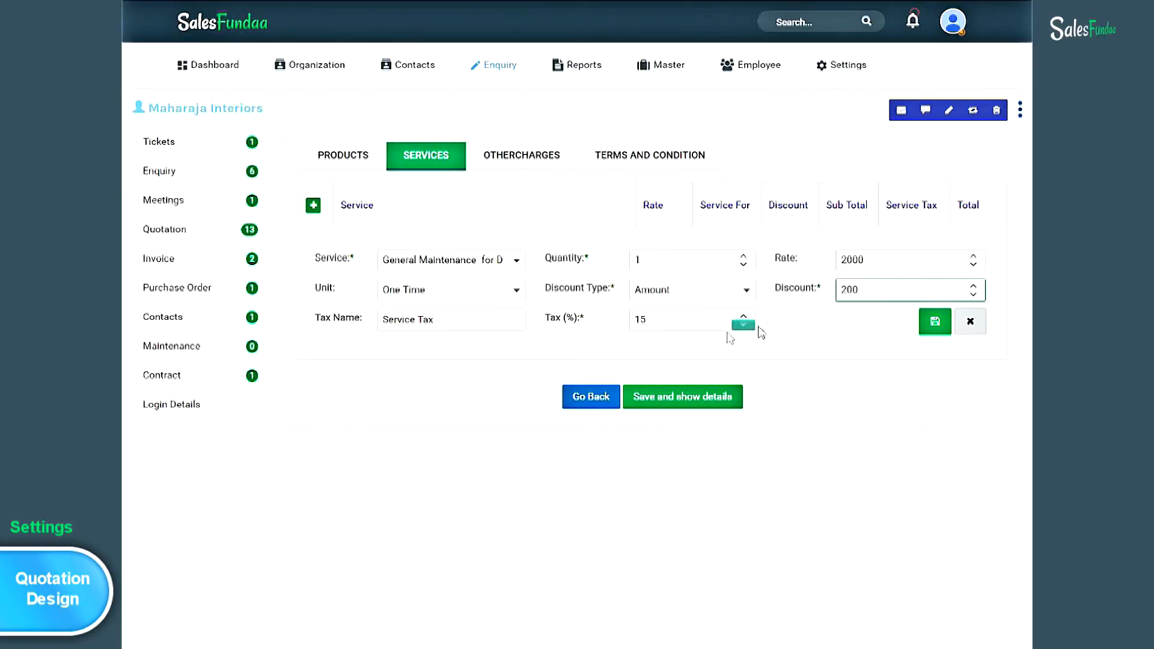
{"action": "left_click", "coordinate": [933, 324]}
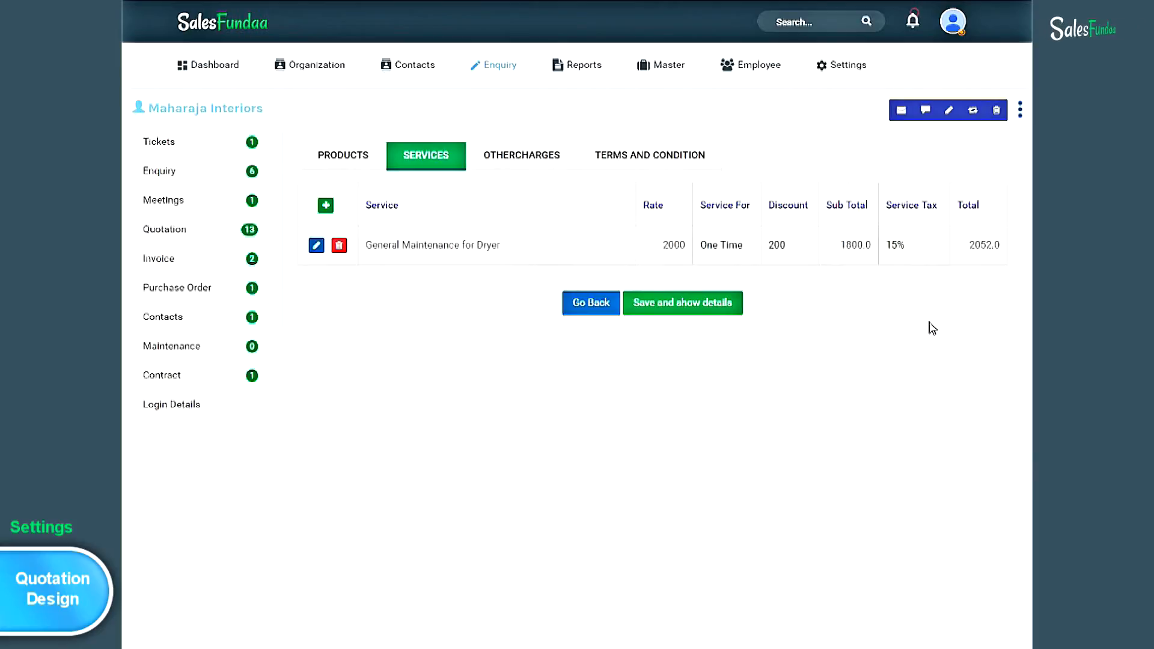
- Save quotation #247, now totalling Rs. 33234.00 including service taxes
{"action": "left_click", "coordinate": [718, 312]}
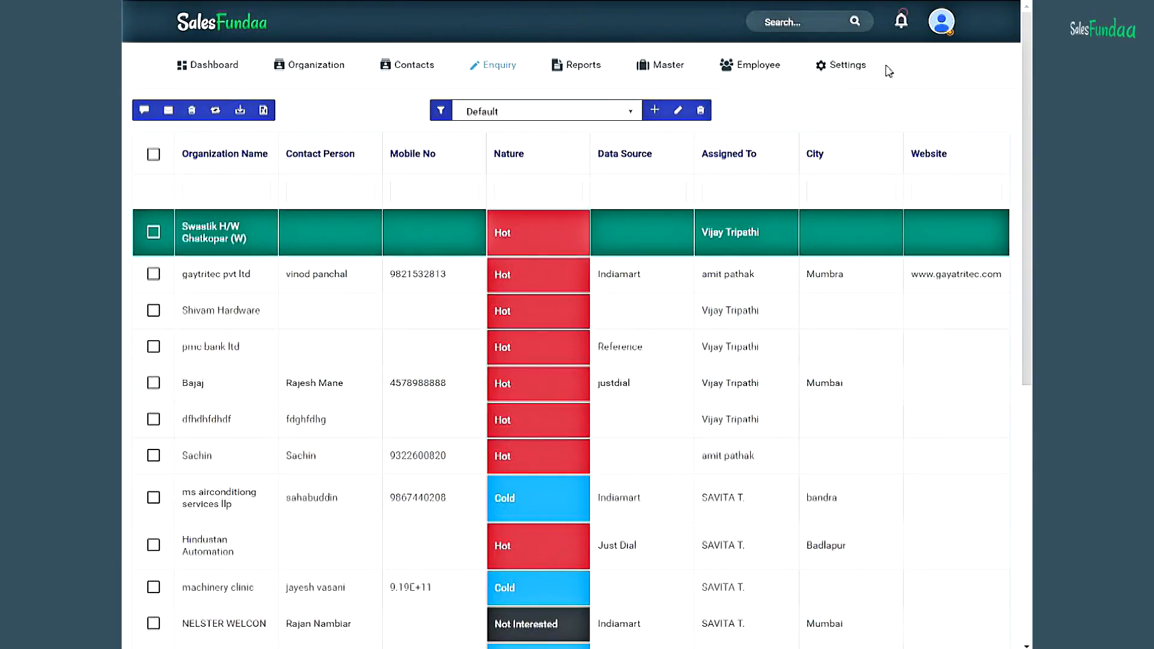
{"action": "left_click", "coordinate": [858, 69]}
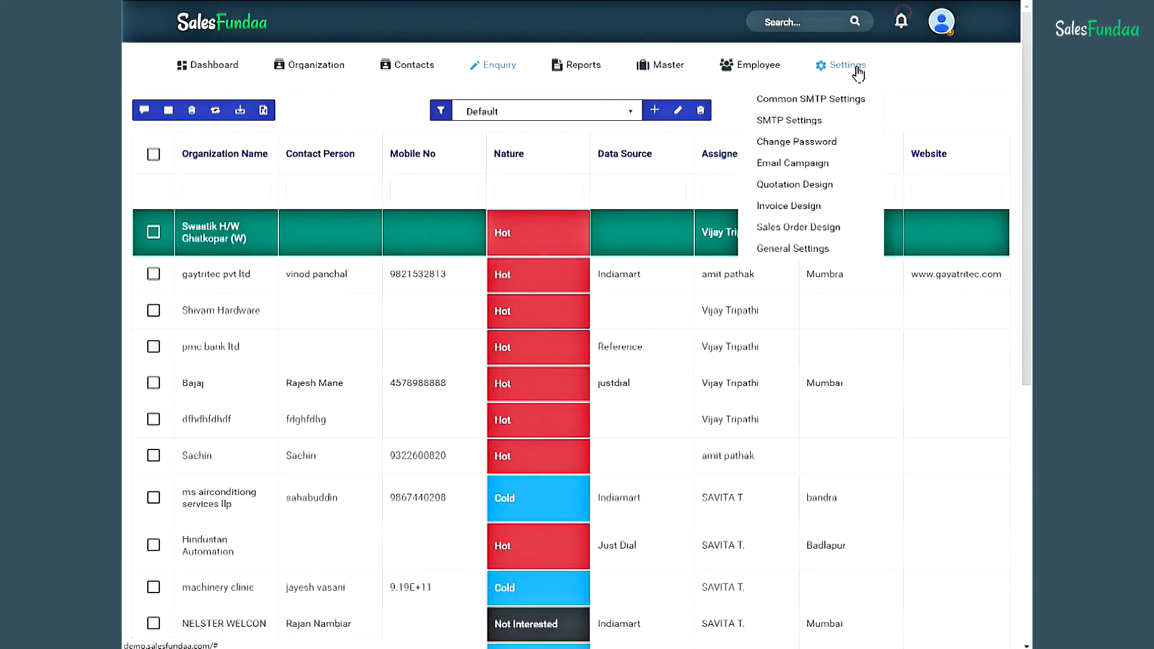
- Go to Settings > Invoice Design to view the Date and Creative Think Tanks designs
{"action": "left_click", "coordinate": [852, 210]}
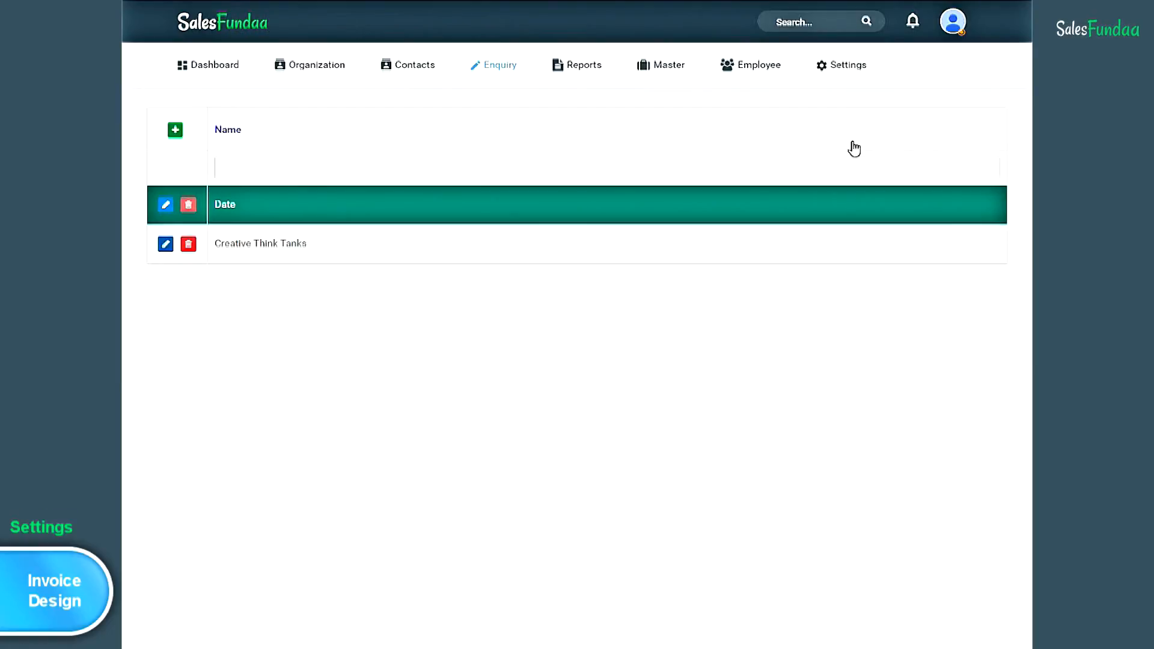
{"action": "mouse_move", "coordinate": [335, 80]}
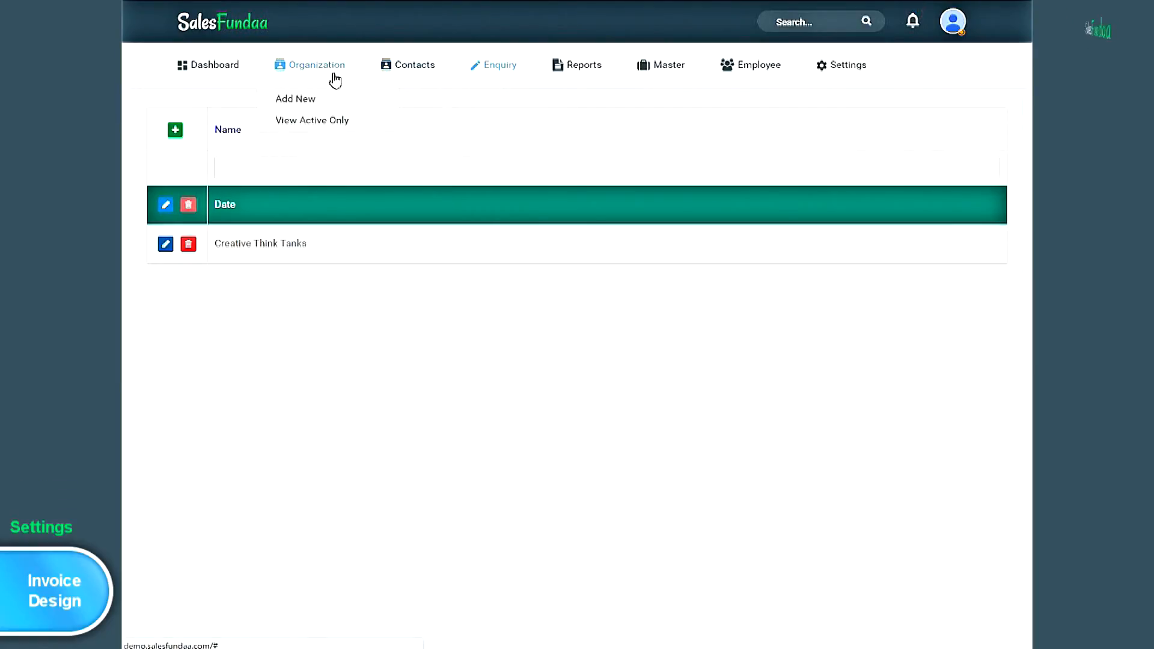
- List only active organizations and open the Quick View for gaytritec pvt ltd
{"action": "left_click", "coordinate": [363, 128]}
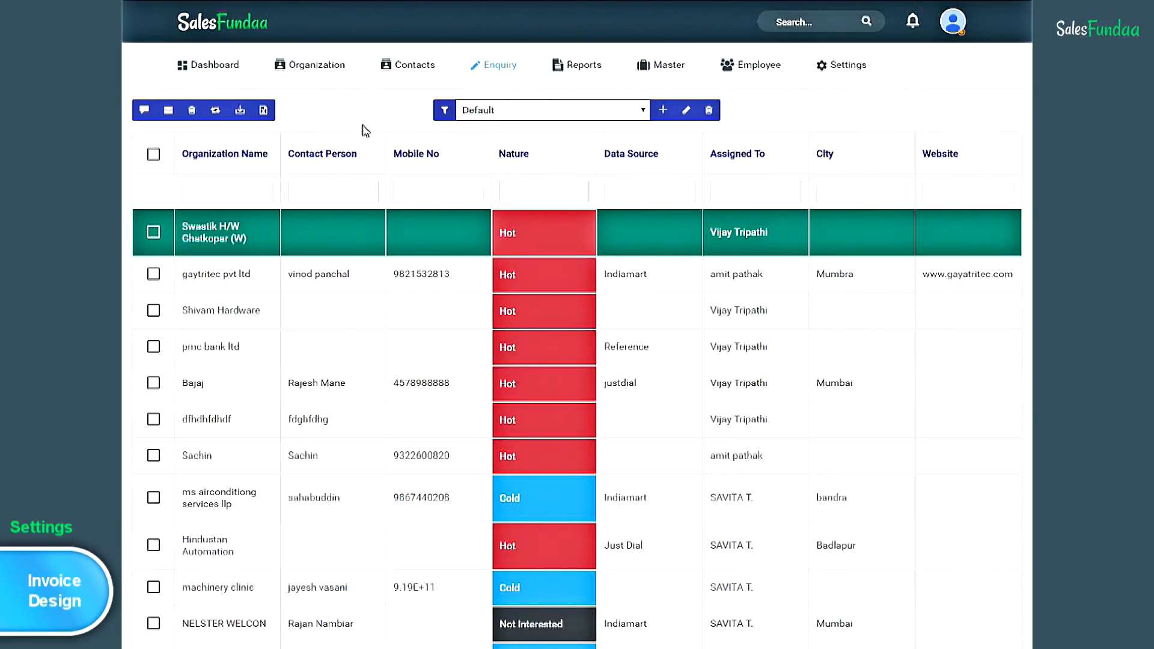
{"action": "left_click", "coordinate": [240, 281]}
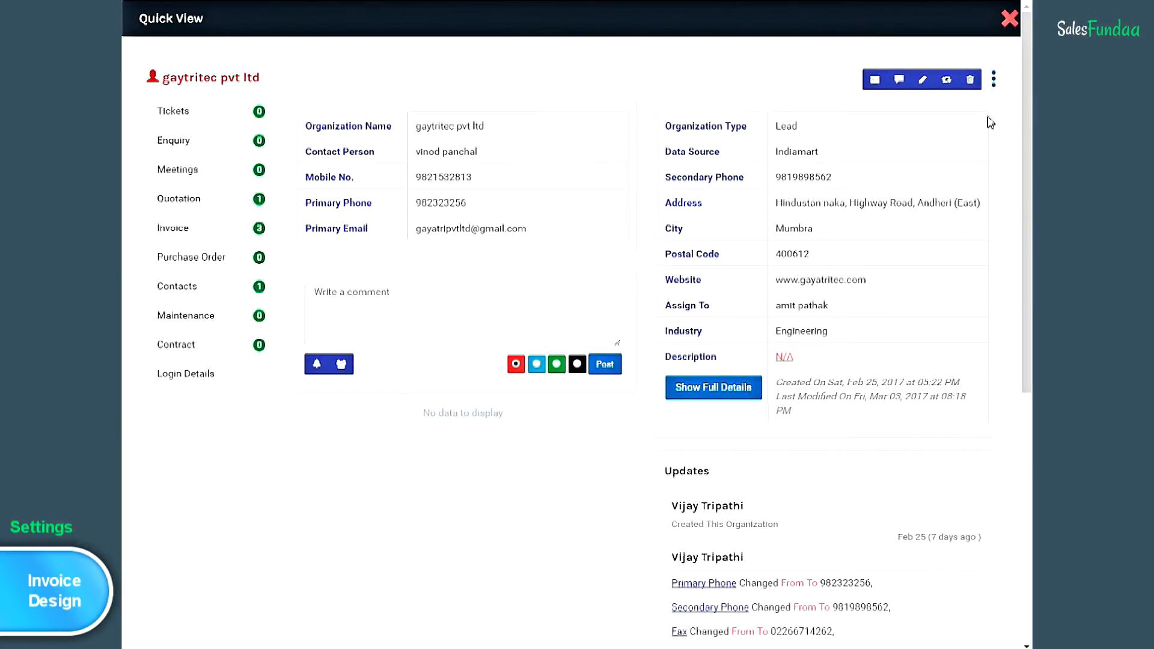
- Create a gaytritec pvt ltd invoice due 10 April 2017 with reference AVB12 and the ABC Copany description
{"action": "left_click", "coordinate": [994, 86]}
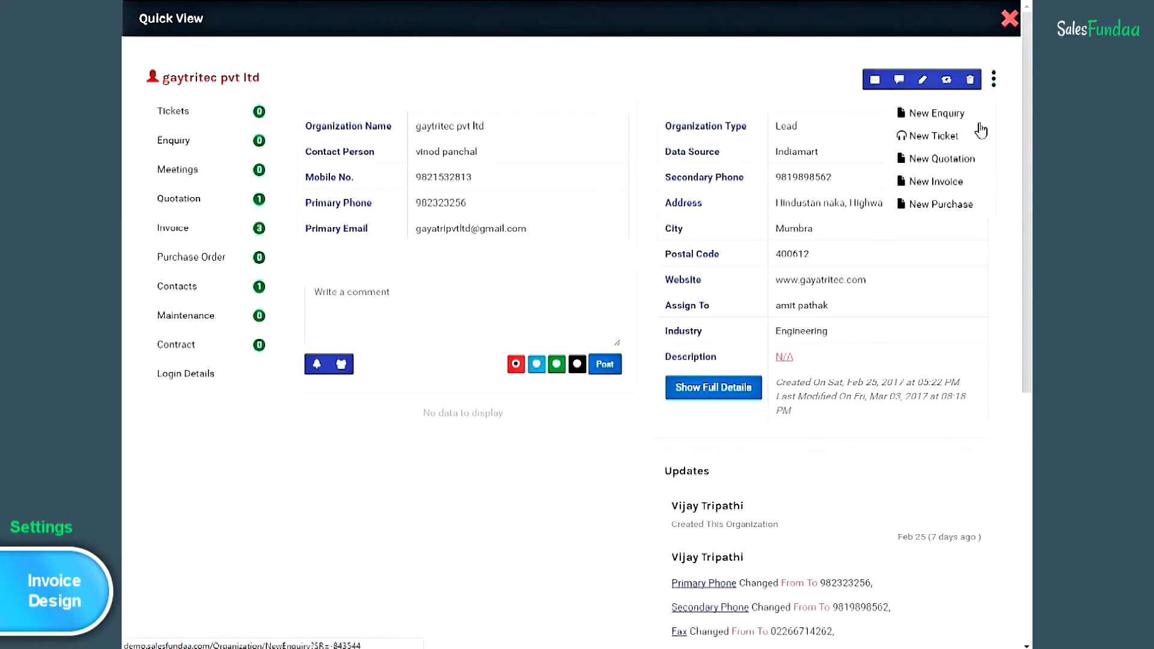
{"action": "left_click", "coordinate": [974, 181]}
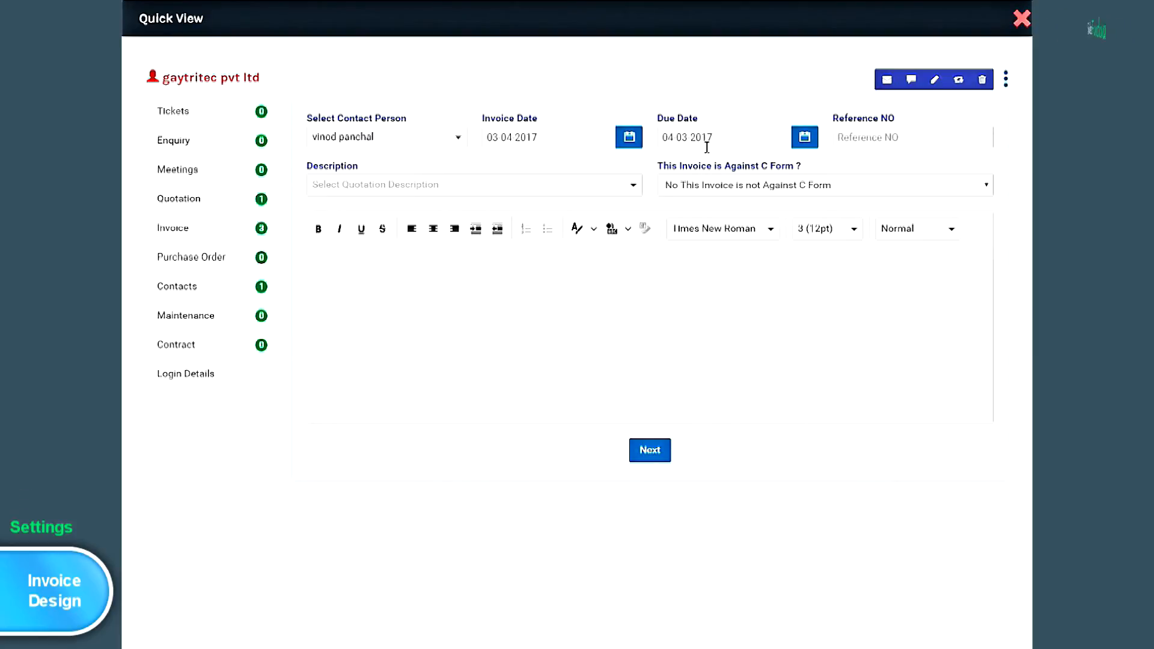
{"action": "left_click", "coordinate": [738, 141]}
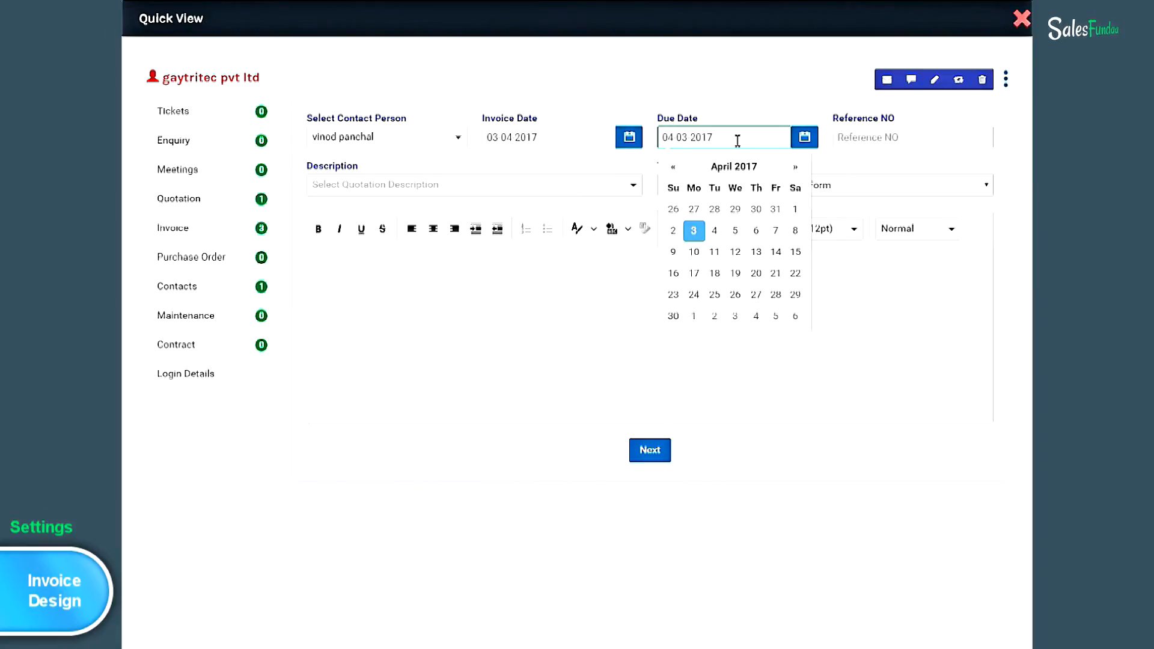
{"action": "left_click", "coordinate": [695, 253]}
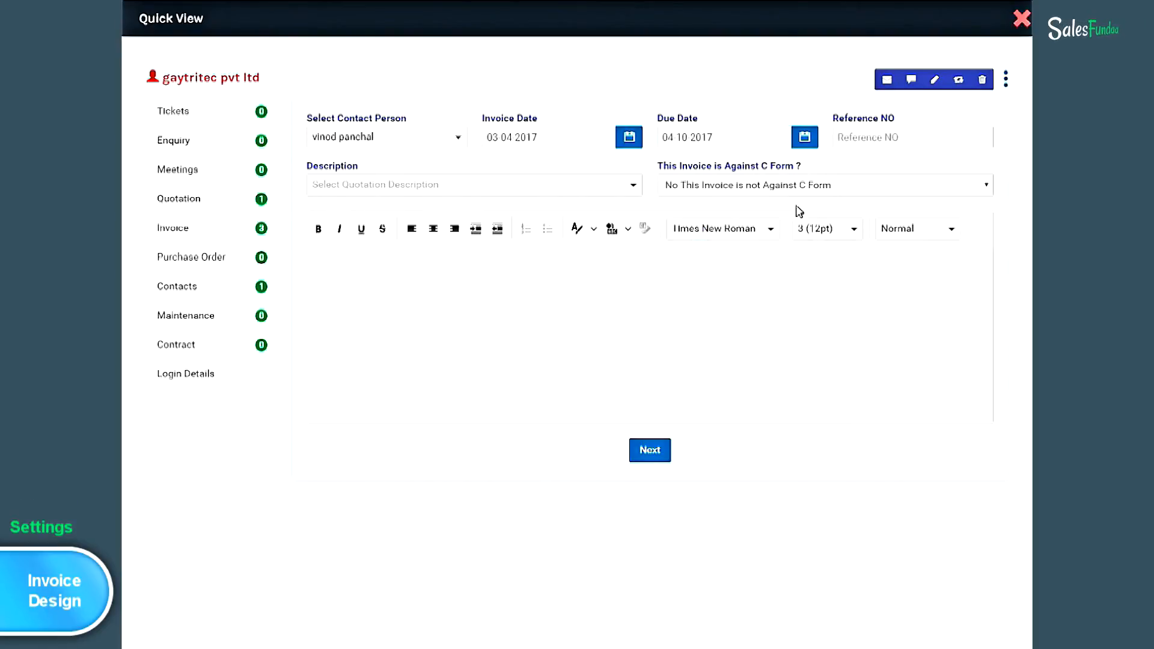
{"action": "left_click", "coordinate": [882, 138]}
{"action": "type", "text": "AVB12"}
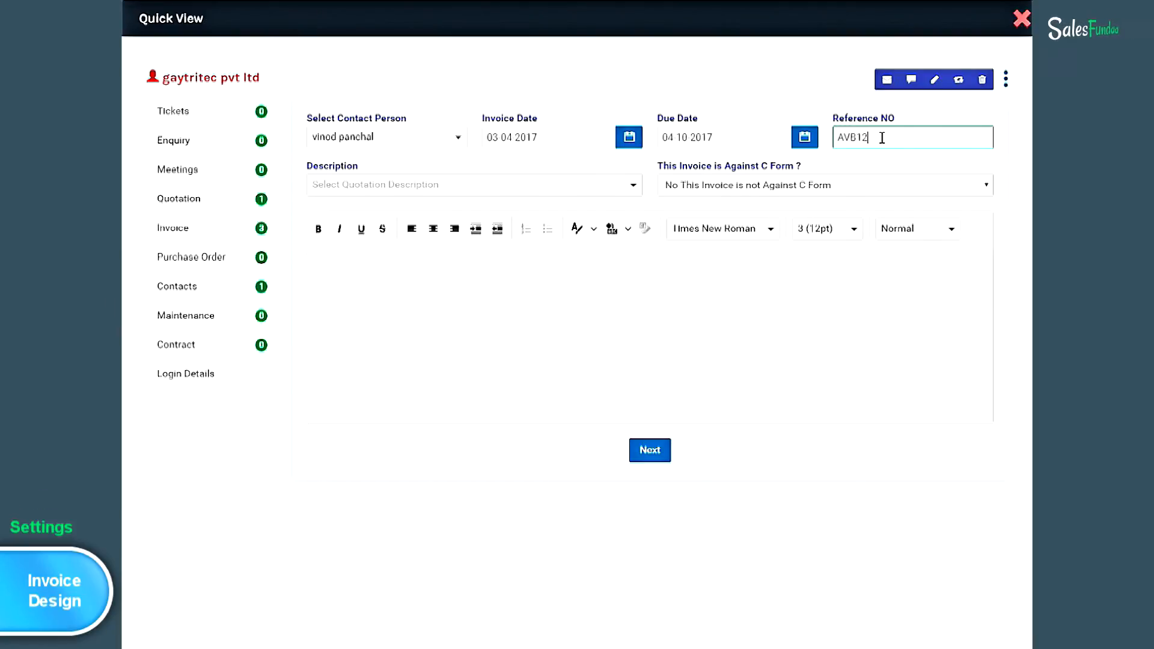
{"action": "left_click", "coordinate": [634, 186]}
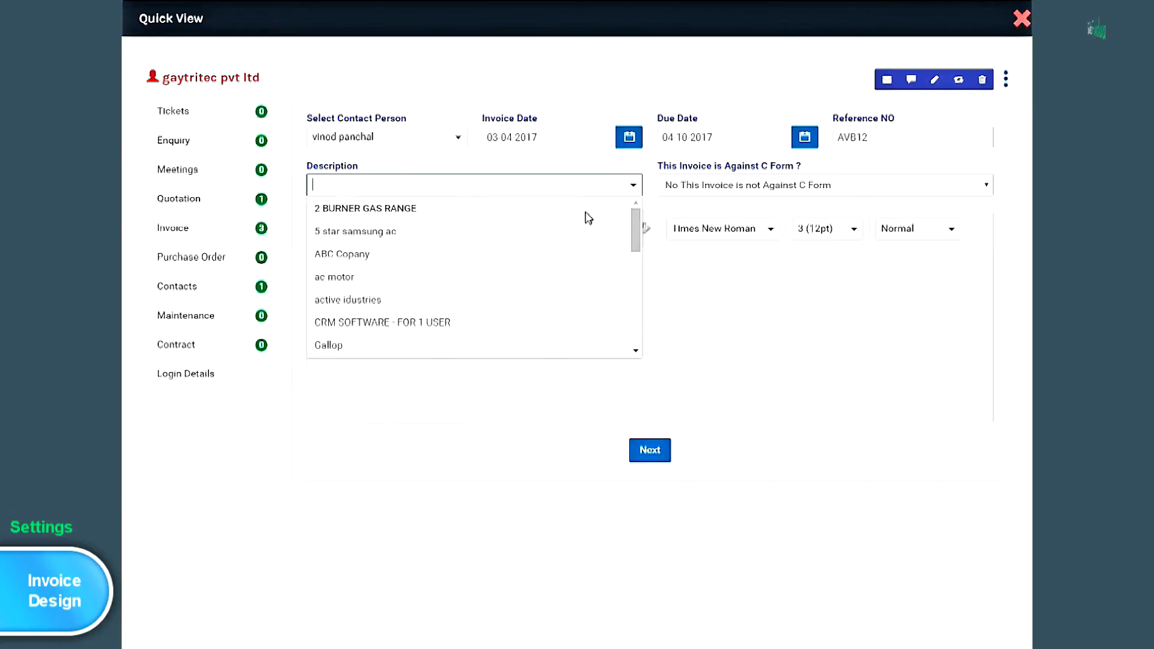
{"action": "left_click", "coordinate": [551, 257]}
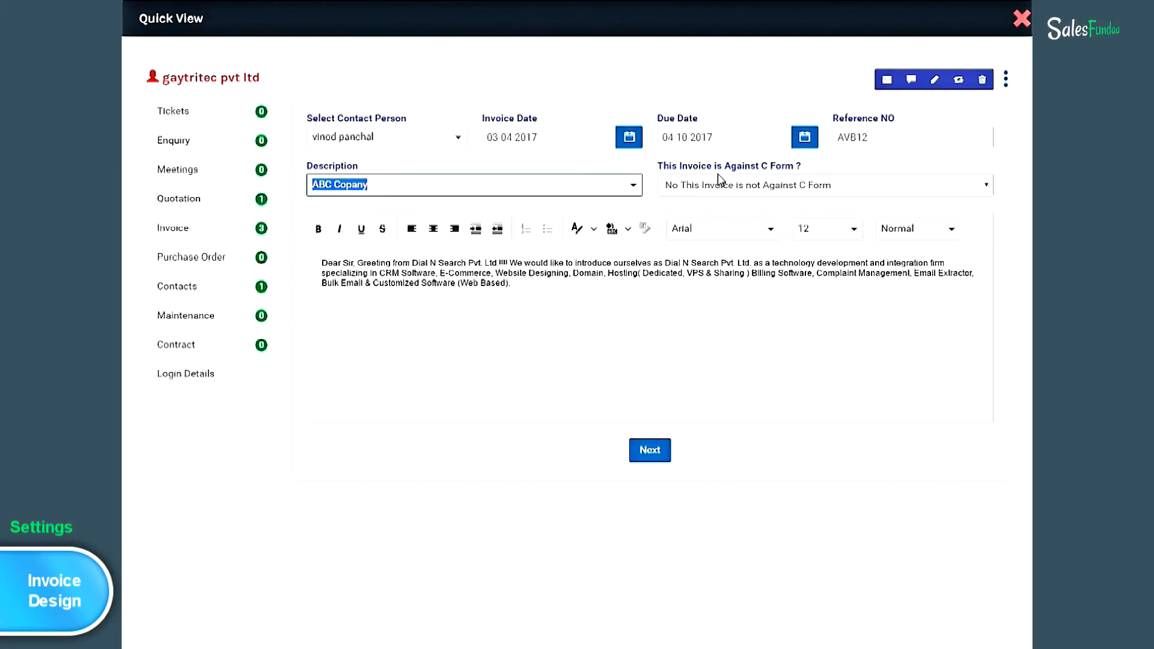
{"action": "left_click", "coordinate": [657, 459]}
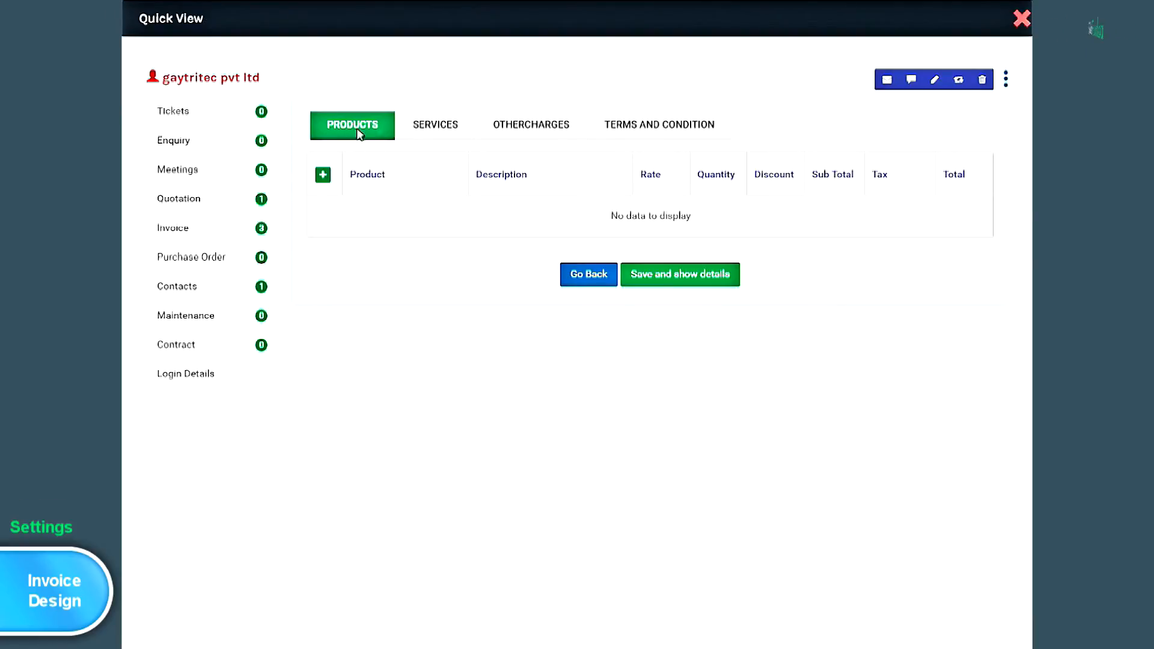
- Add a Nokia 230 Dual SIM (Dark Silver) product line described '2gb ram' with quantity 5
{"action": "left_click", "coordinate": [434, 137]}
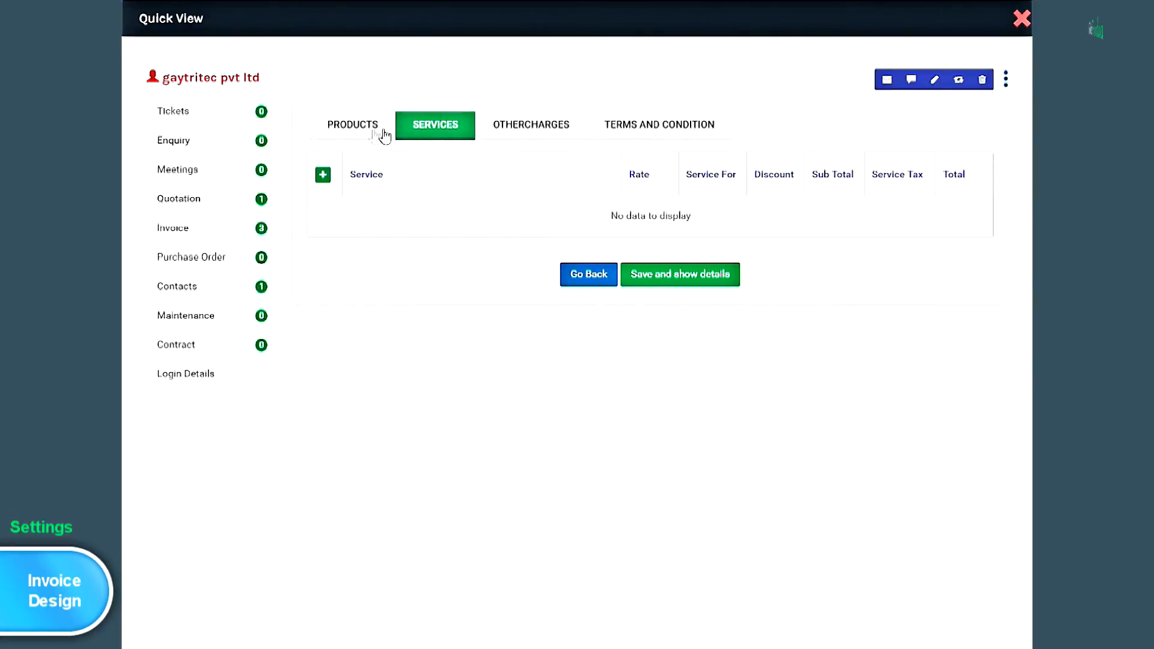
{"action": "left_click", "coordinate": [360, 128]}
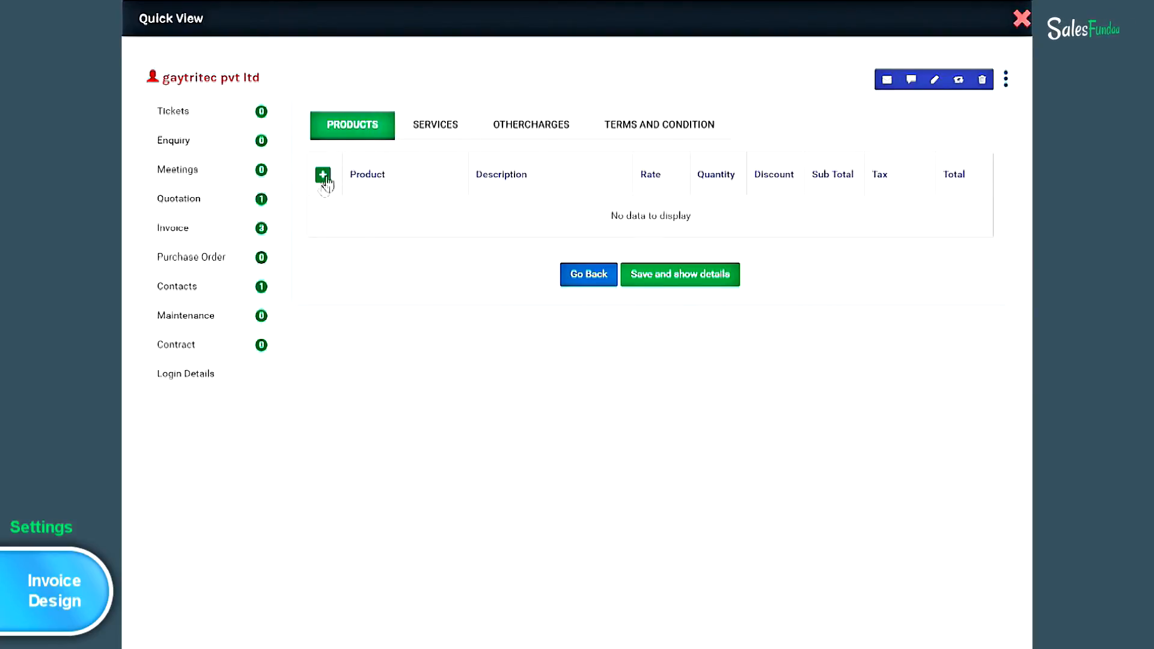
{"action": "left_click", "coordinate": [323, 175]}
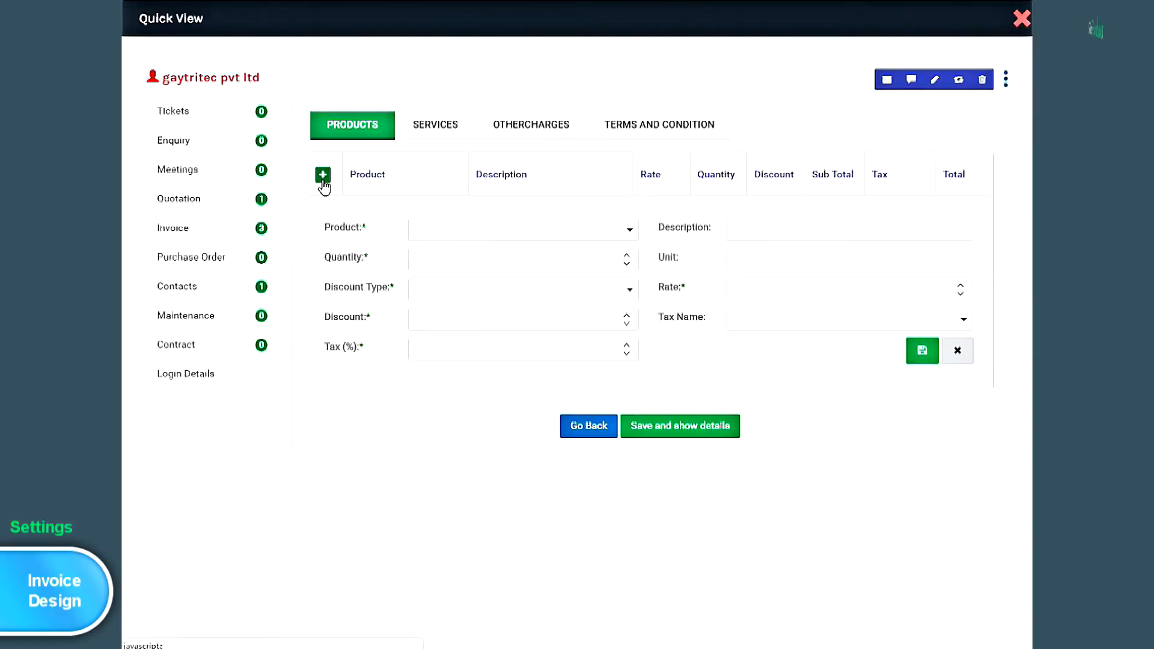
{"action": "left_click", "coordinate": [630, 230]}
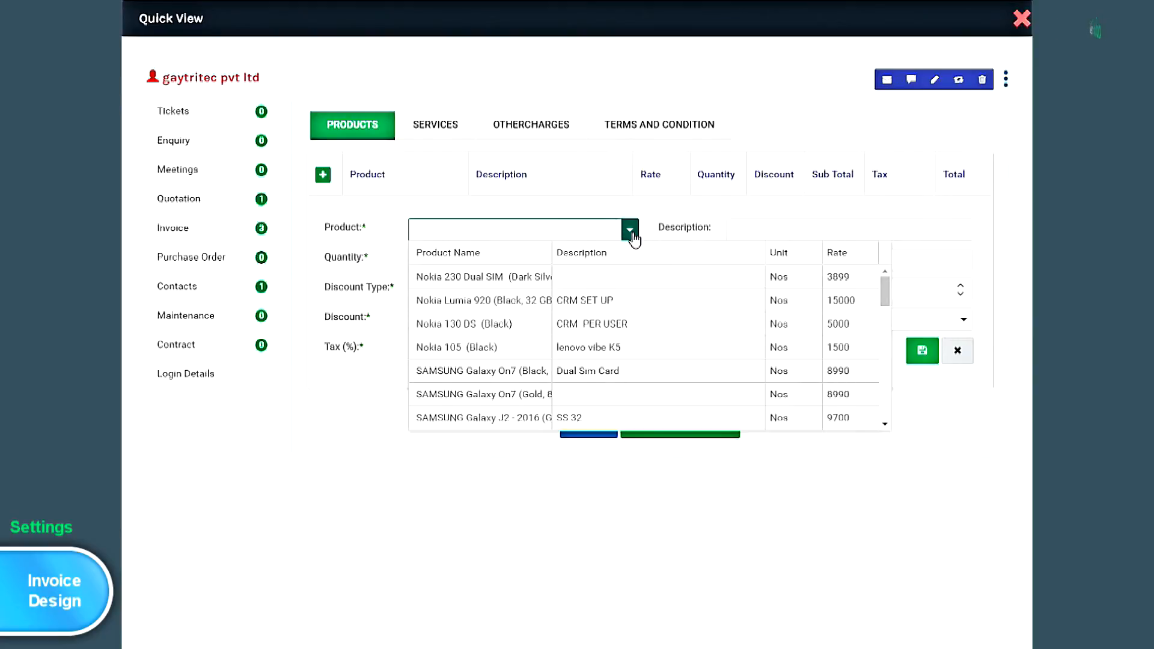
{"action": "left_click", "coordinate": [537, 283]}
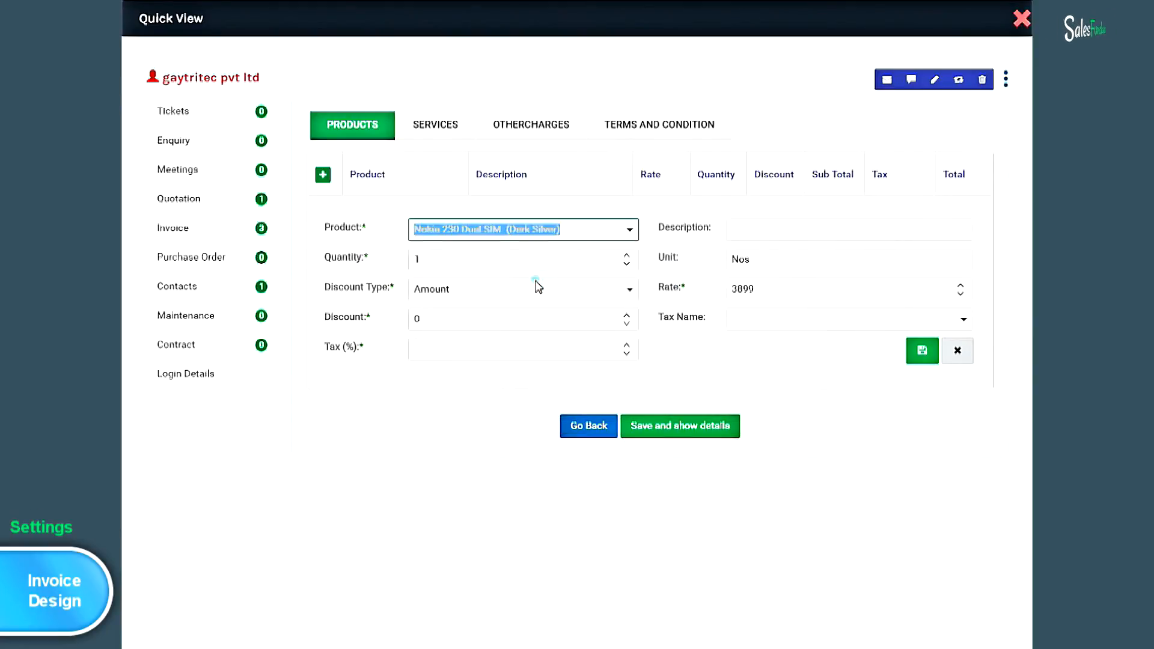
{"action": "left_click", "coordinate": [752, 232]}
{"action": "type", "text": "2gb ram"}
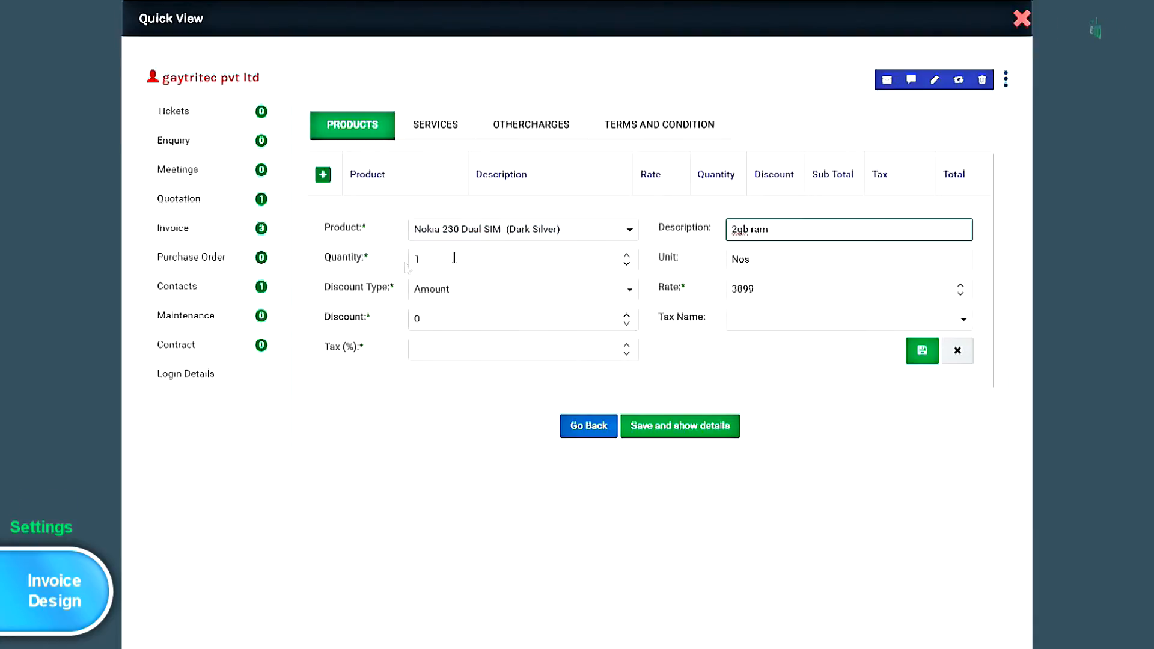
{"action": "left_click", "coordinate": [625, 255]}
{"action": "left_click", "coordinate": [626, 255]}
{"action": "left_click", "coordinate": [626, 255]}
{"action": "left_click", "coordinate": [626, 255]}
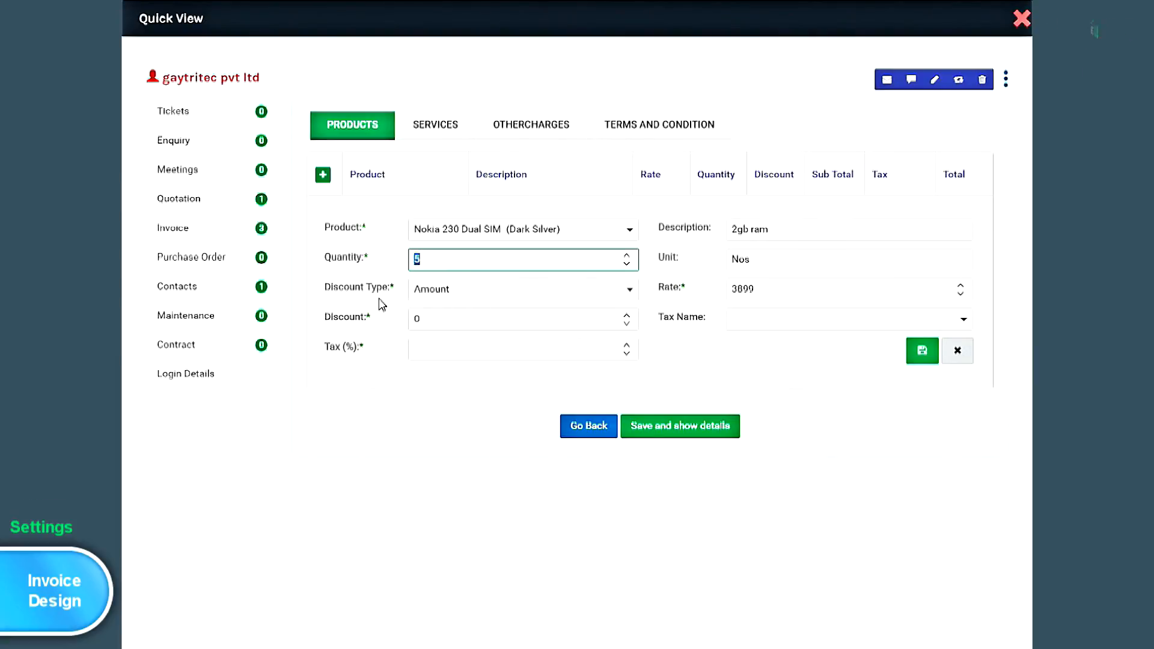
- Give the line a 2% percentage discount, rate 6000 and VAT1 tax, then save it
{"action": "left_click", "coordinate": [629, 290]}
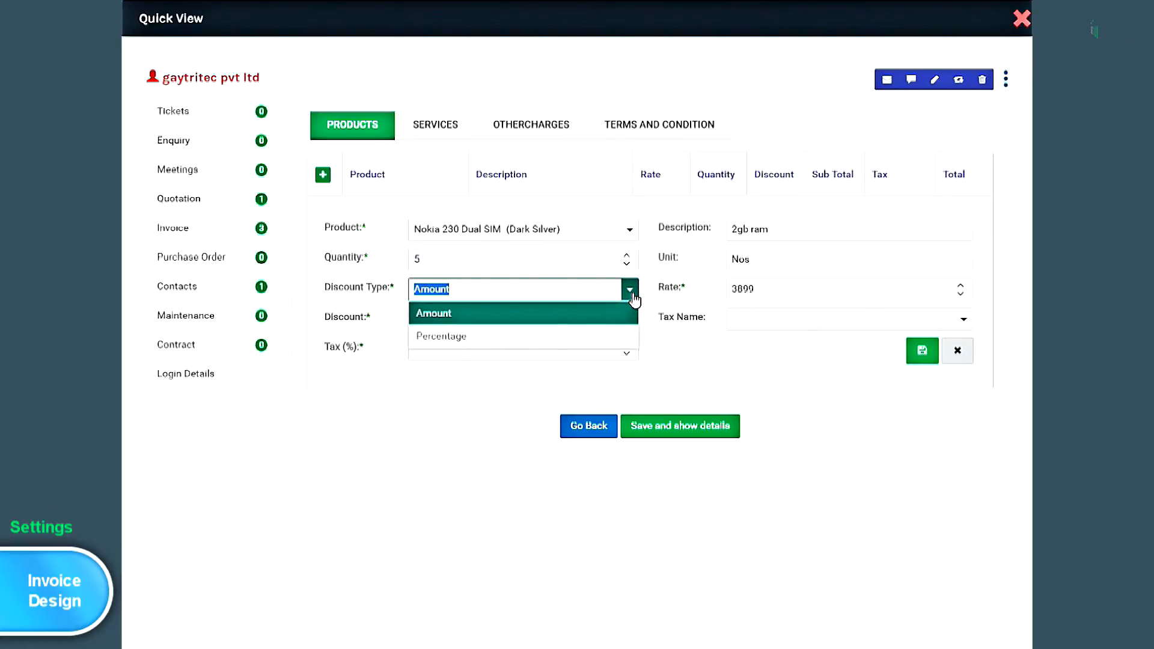
{"action": "left_click", "coordinate": [607, 345]}
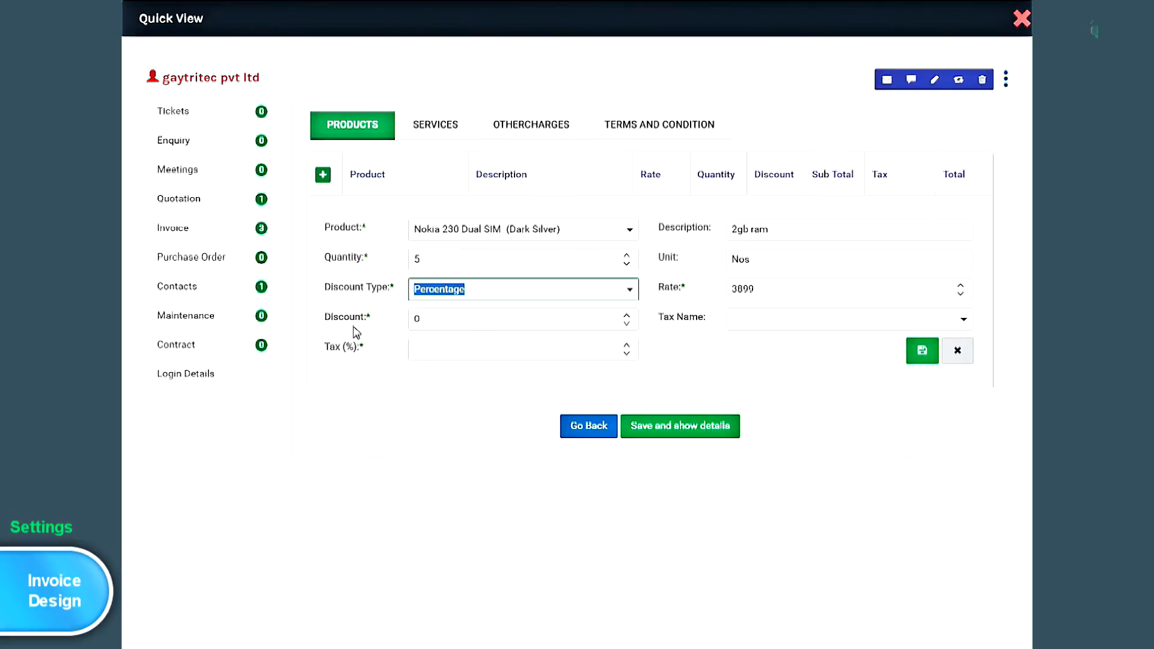
{"action": "left_click", "coordinate": [627, 315]}
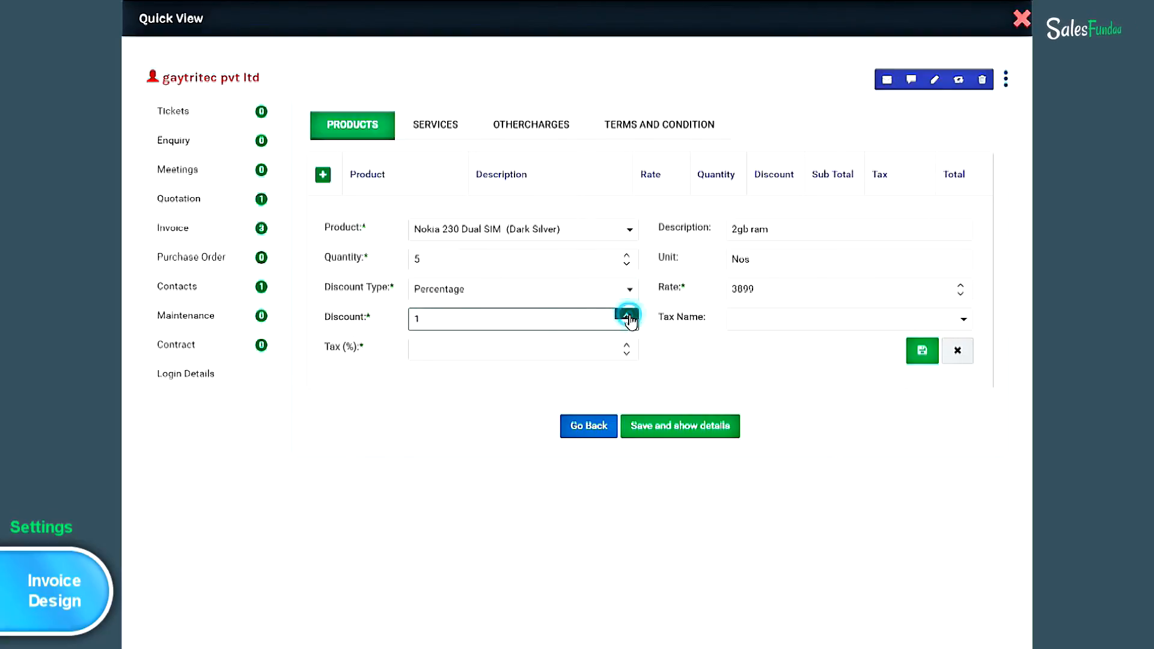
{"action": "left_click", "coordinate": [629, 315]}
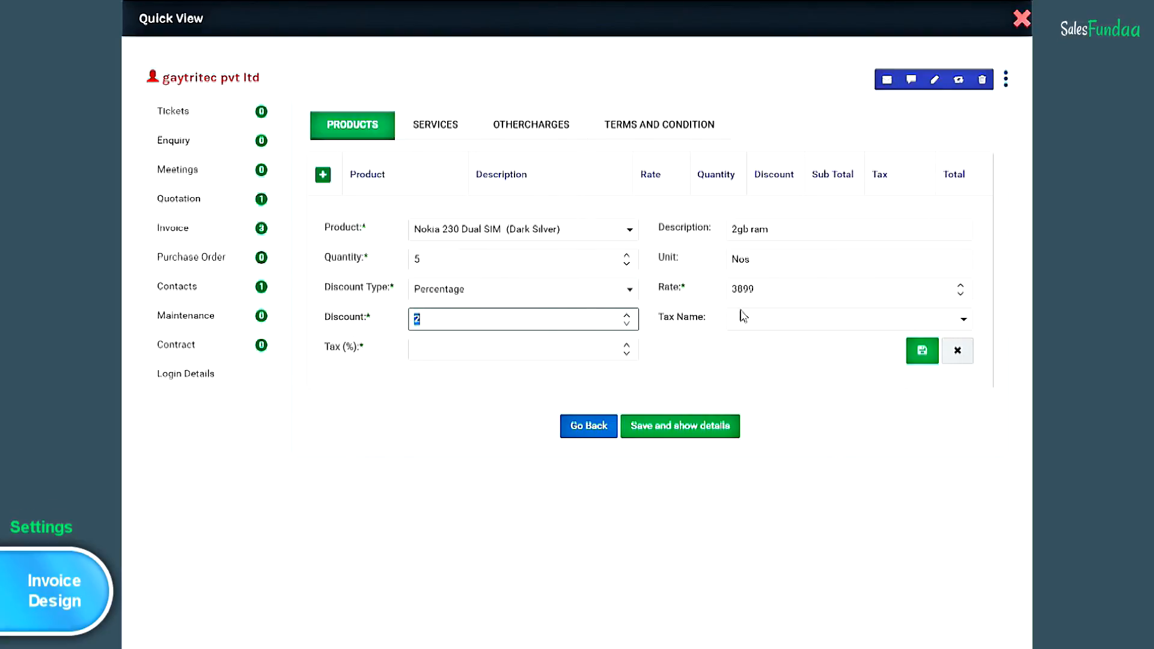
{"action": "double_click", "coordinate": [777, 290]}
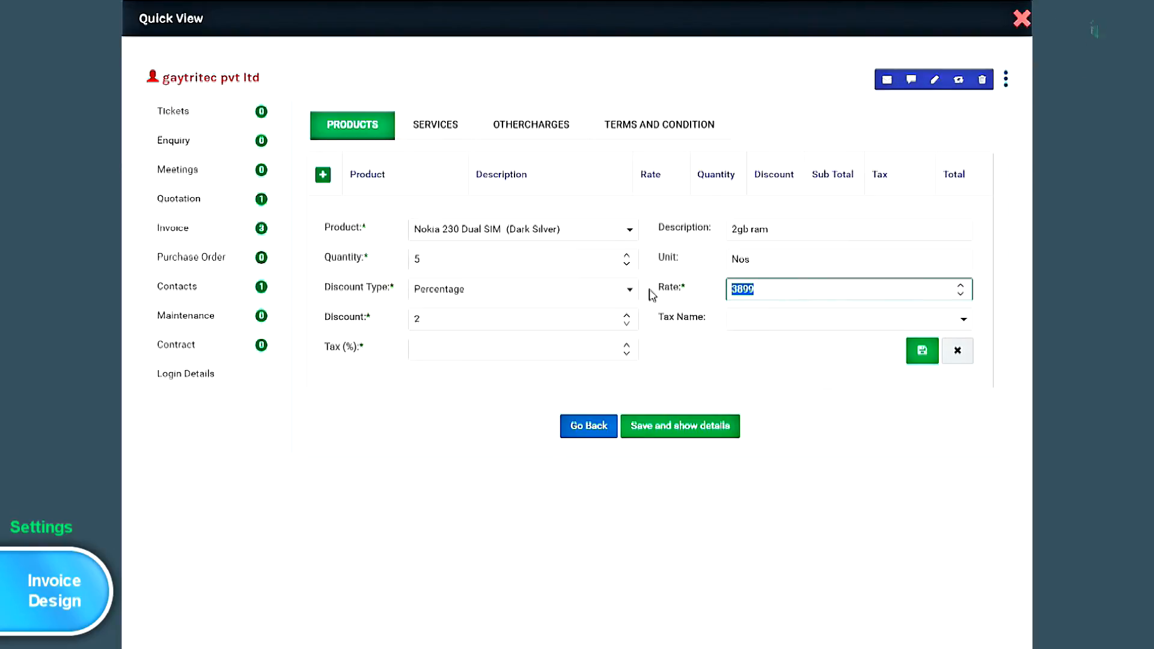
{"action": "type", "text": "6000"}
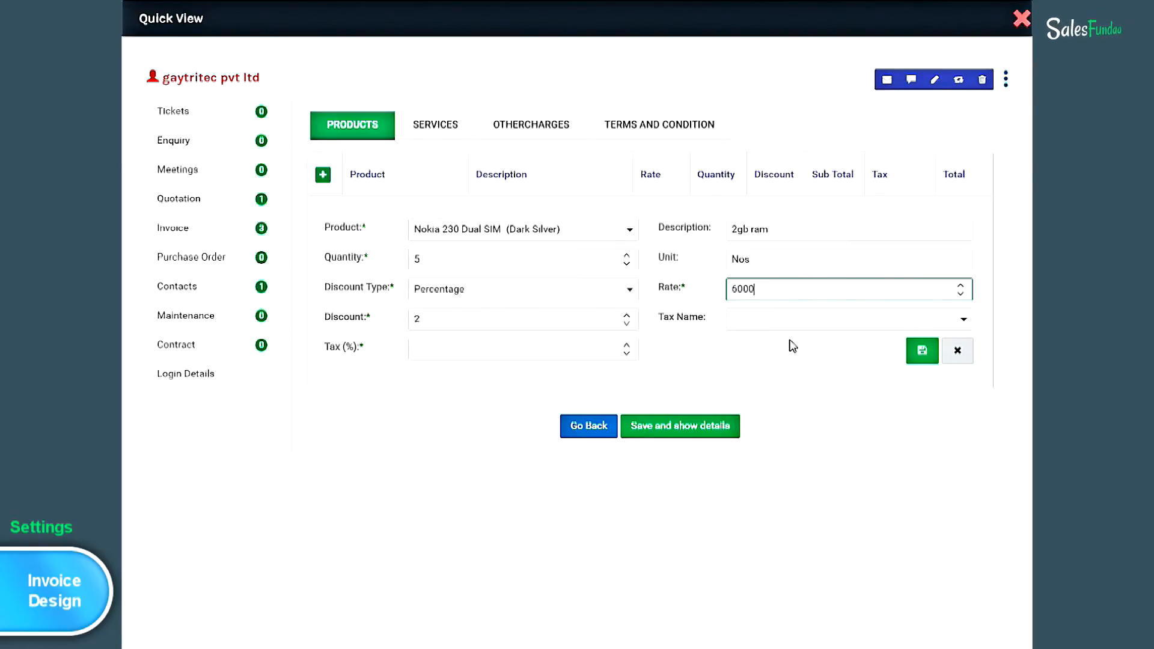
{"action": "left_click", "coordinate": [964, 322]}
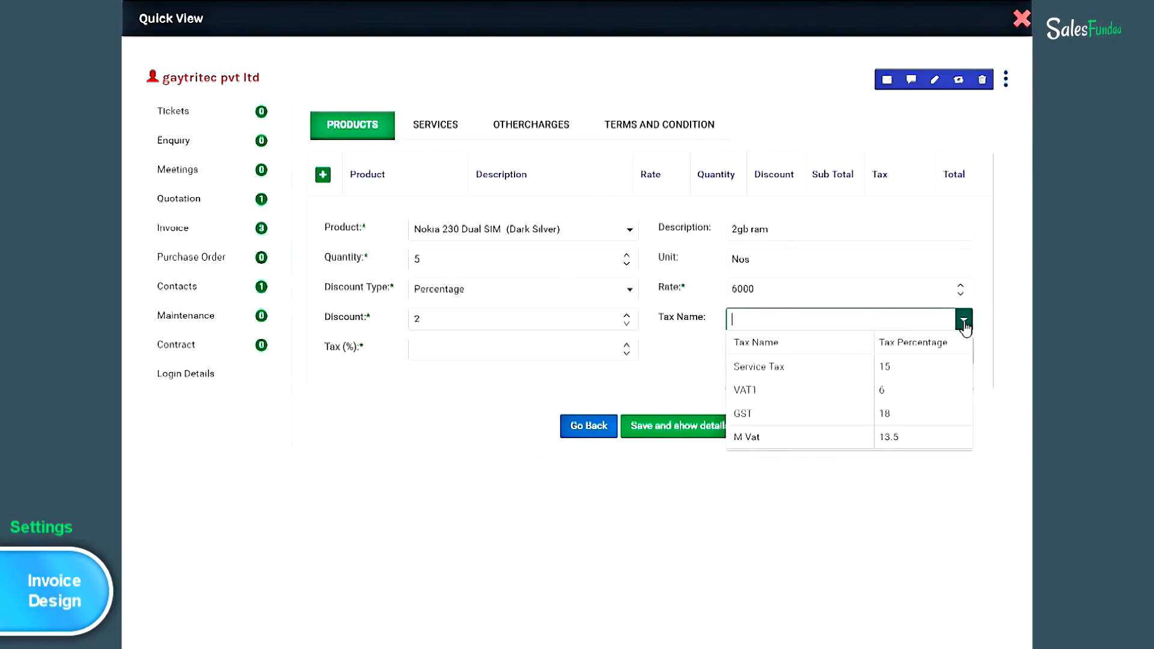
{"action": "left_click", "coordinate": [833, 392]}
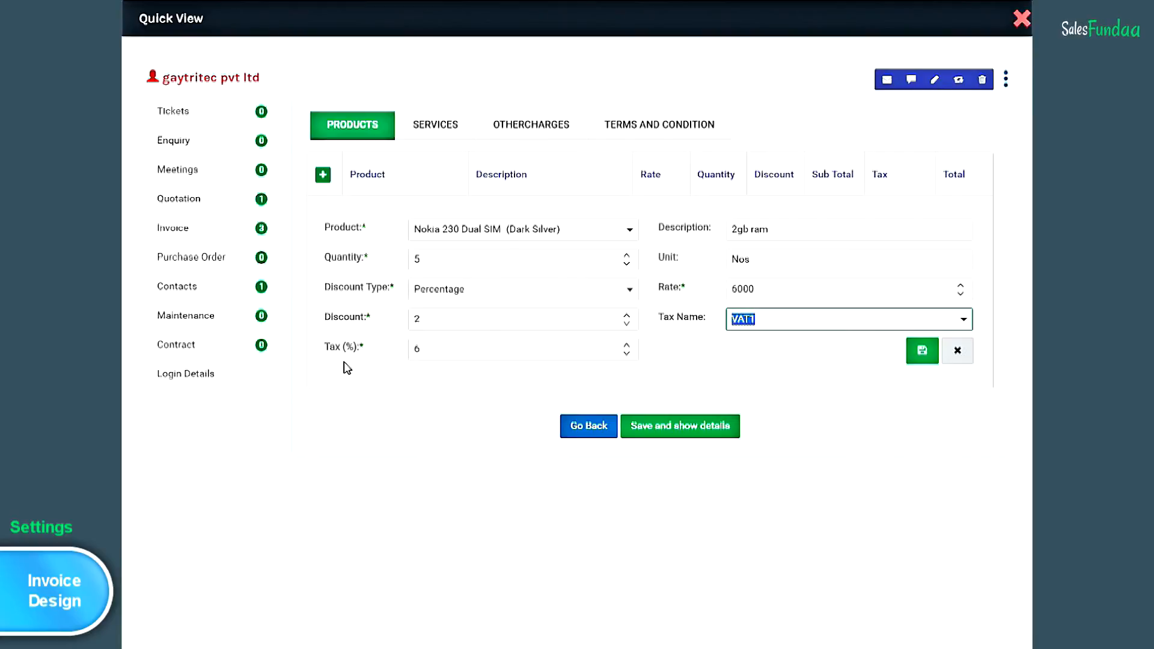
{"action": "left_click", "coordinate": [917, 359]}
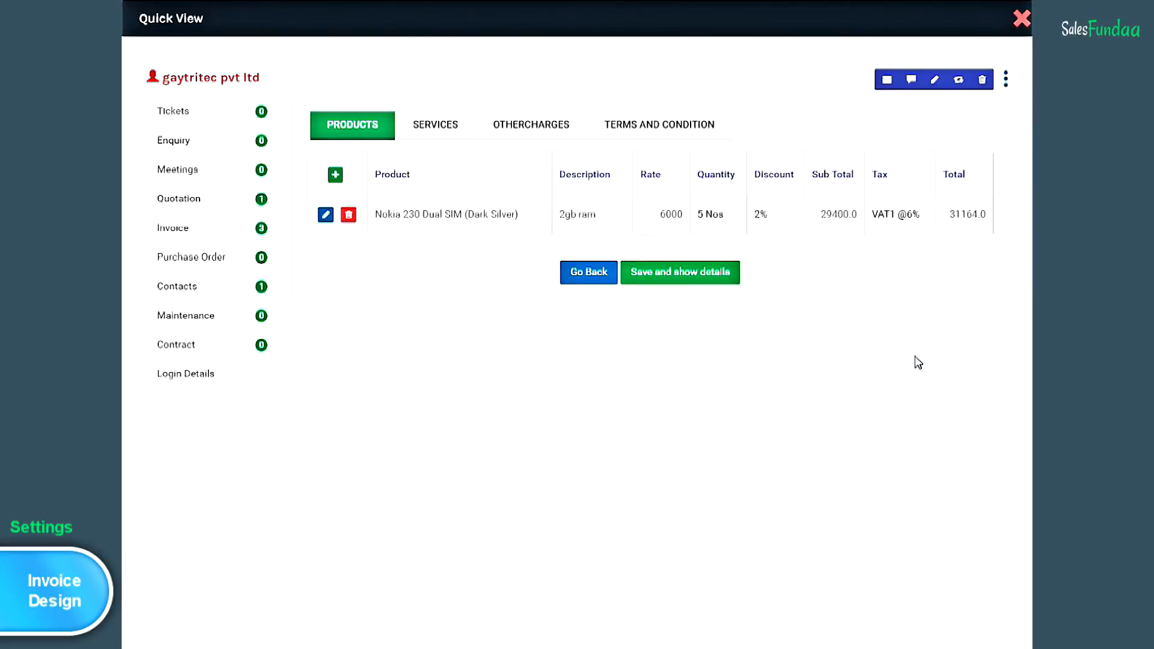
- Save the invoice after rechecking its line items, then show the empty Receive Payment by NEFT list
{"action": "left_click", "coordinate": [703, 287]}
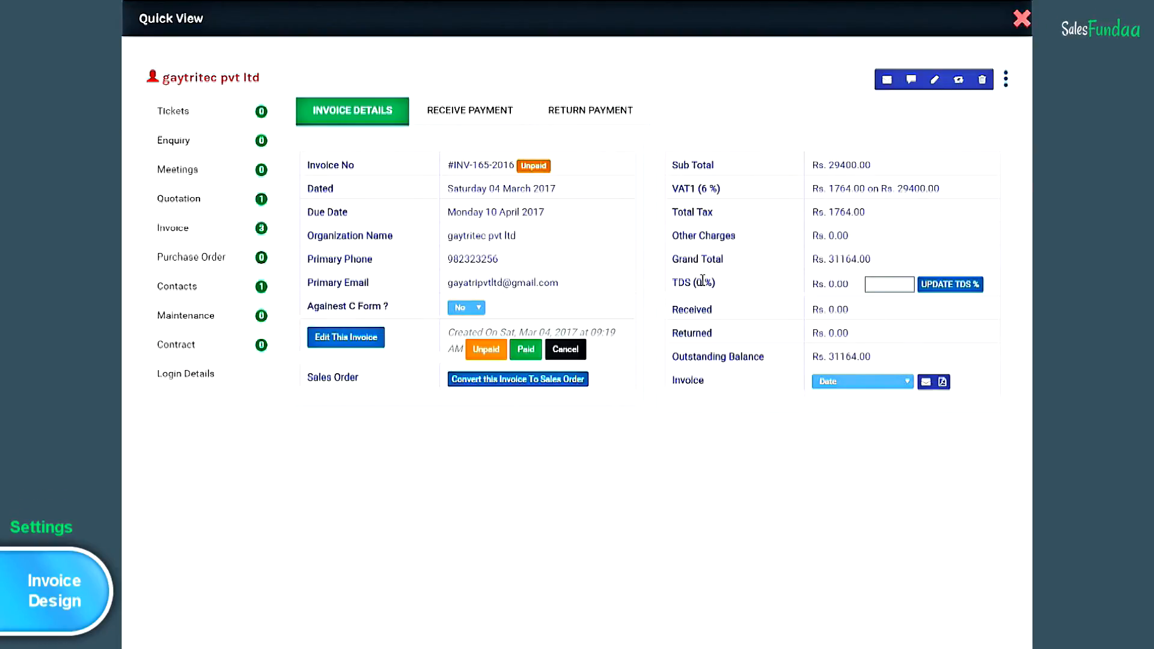
{"action": "left_click", "coordinate": [361, 348]}
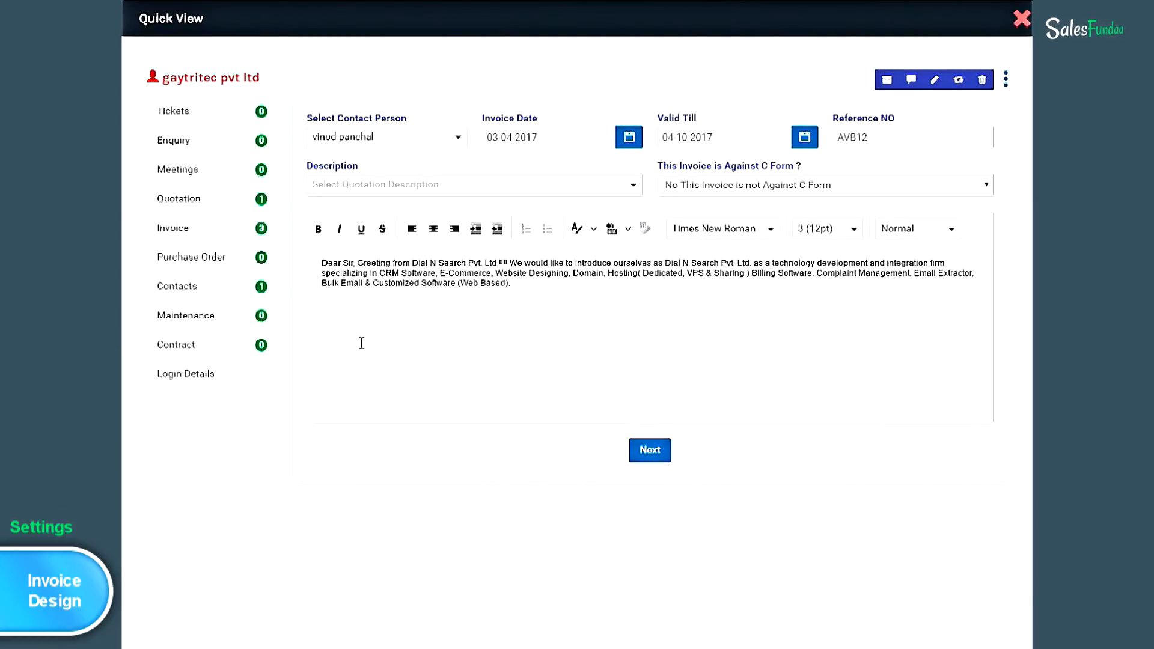
{"action": "left_click", "coordinate": [660, 455]}
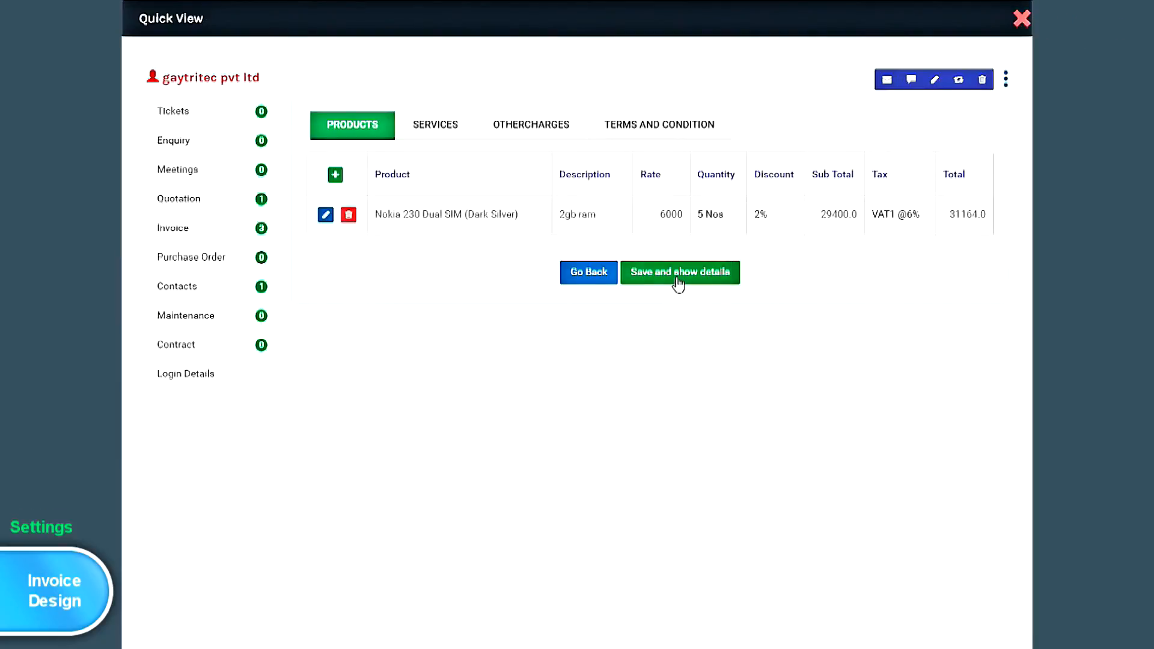
{"action": "left_click", "coordinate": [678, 278]}
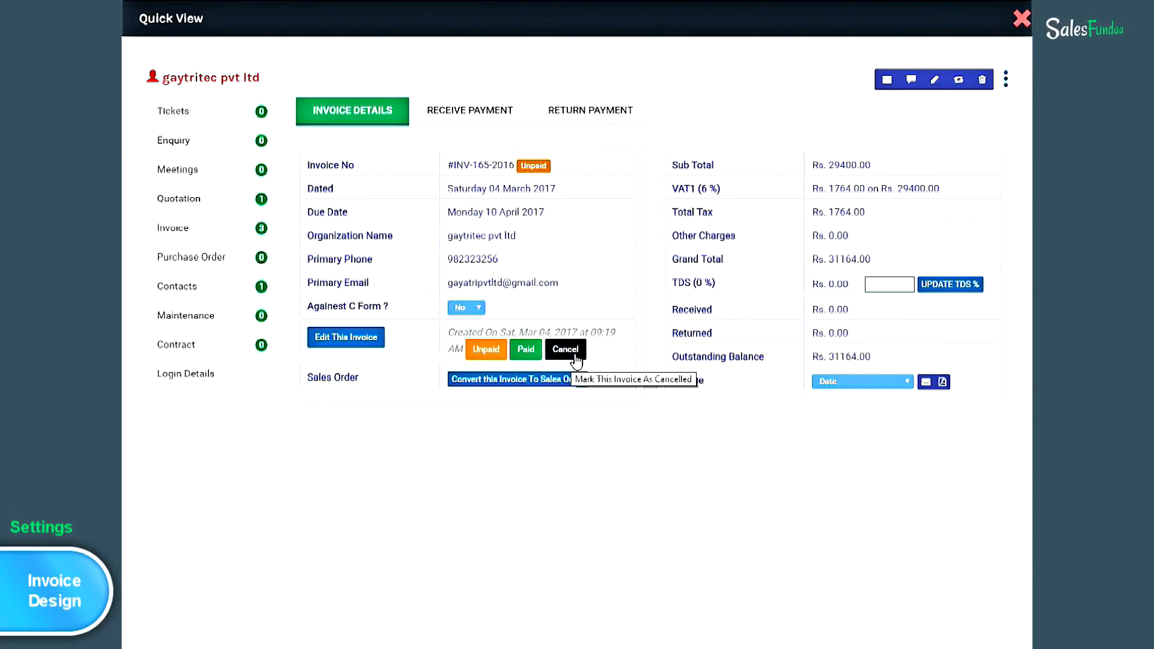
{"action": "left_click", "coordinate": [497, 125]}
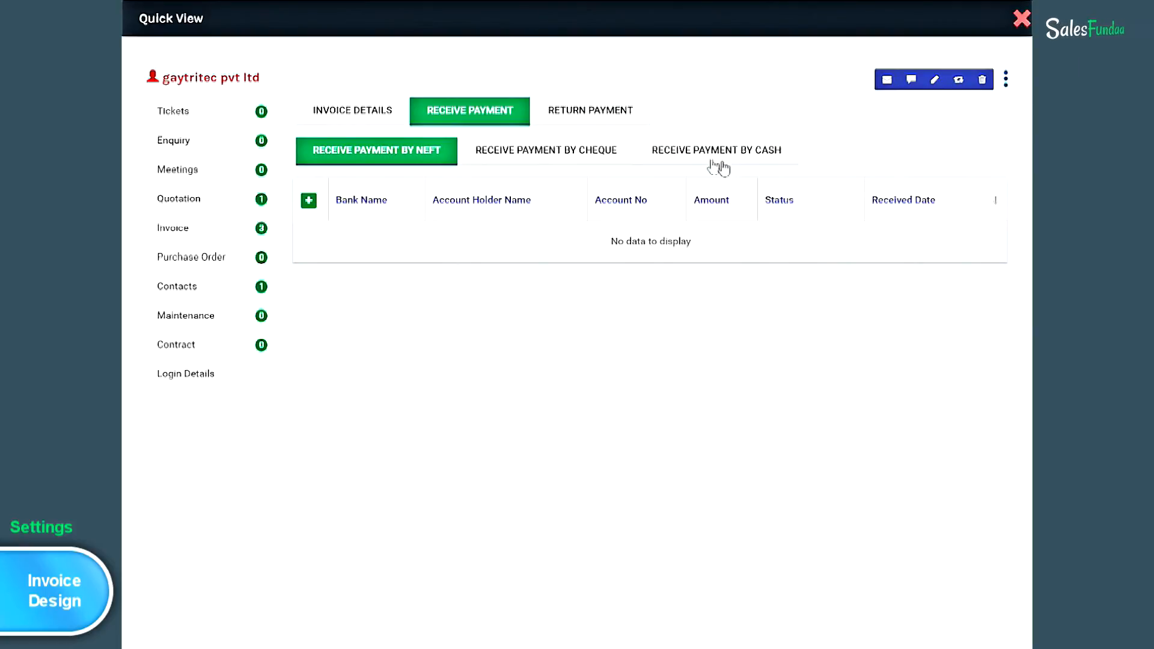
- Add a received cheque from icici bank with the holder's name, cheque number and amount 10000
{"action": "left_click", "coordinate": [572, 160]}
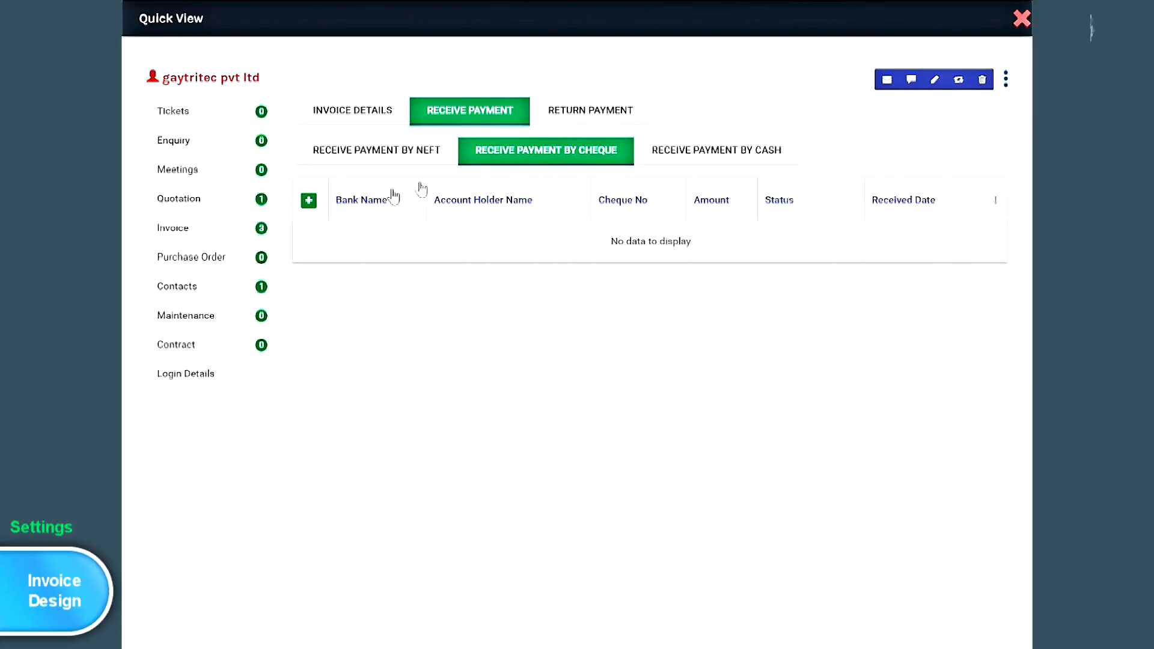
{"action": "left_click", "coordinate": [308, 201]}
{"action": "left_click", "coordinate": [431, 260]}
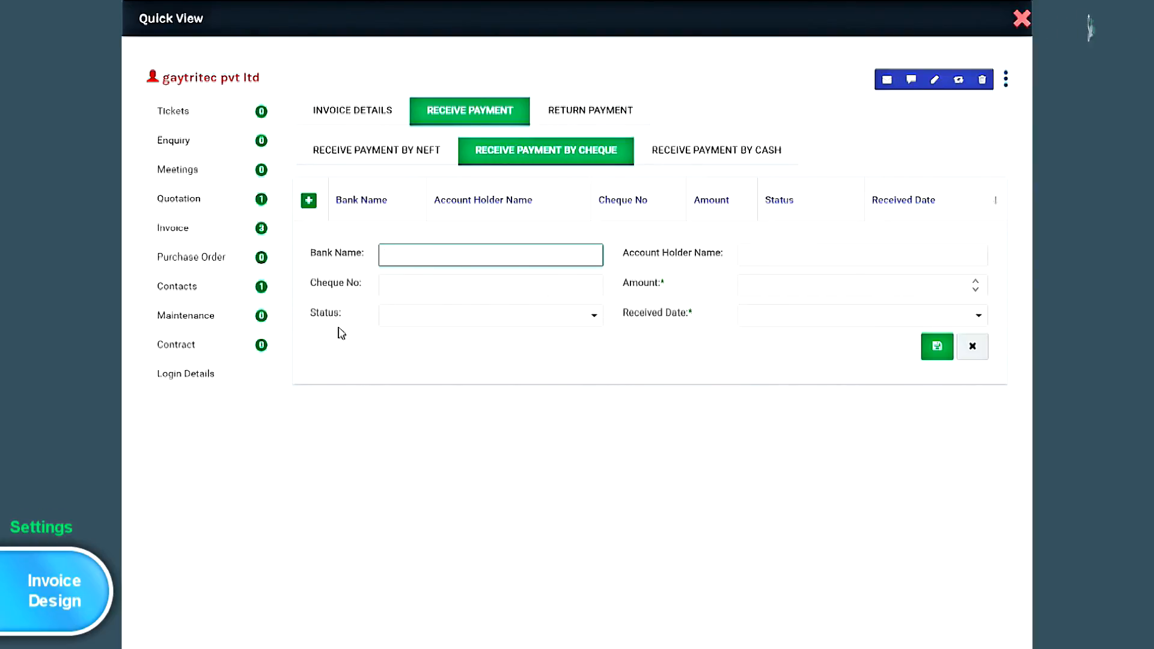
{"action": "left_click", "coordinate": [594, 316]}
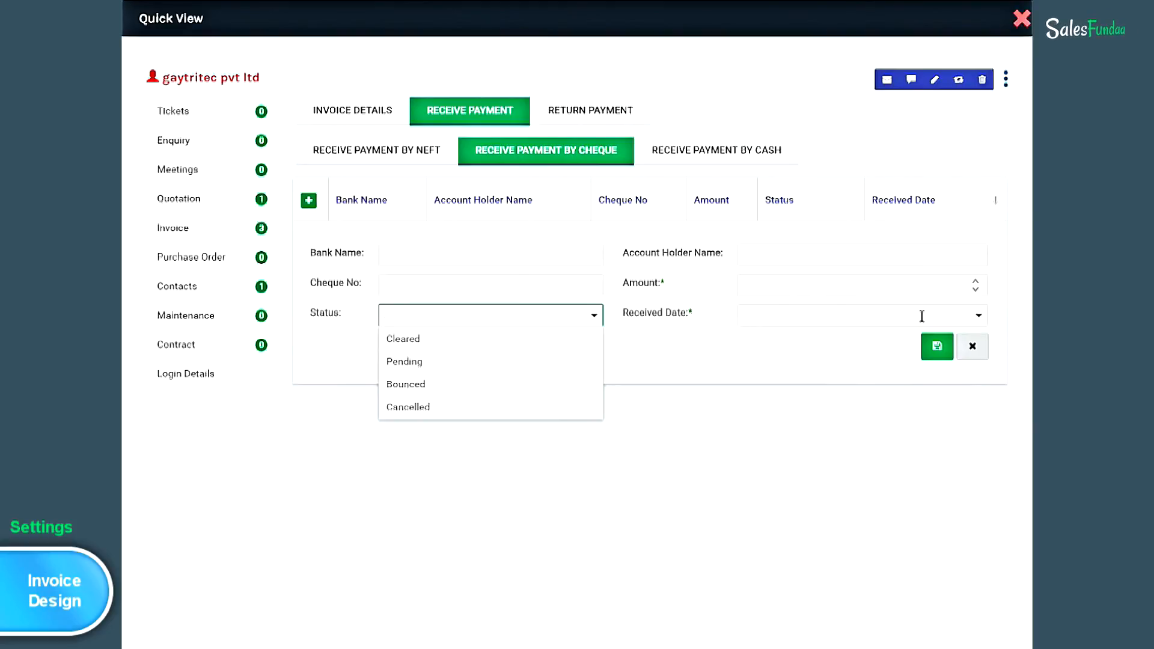
{"action": "left_click", "coordinate": [979, 315]}
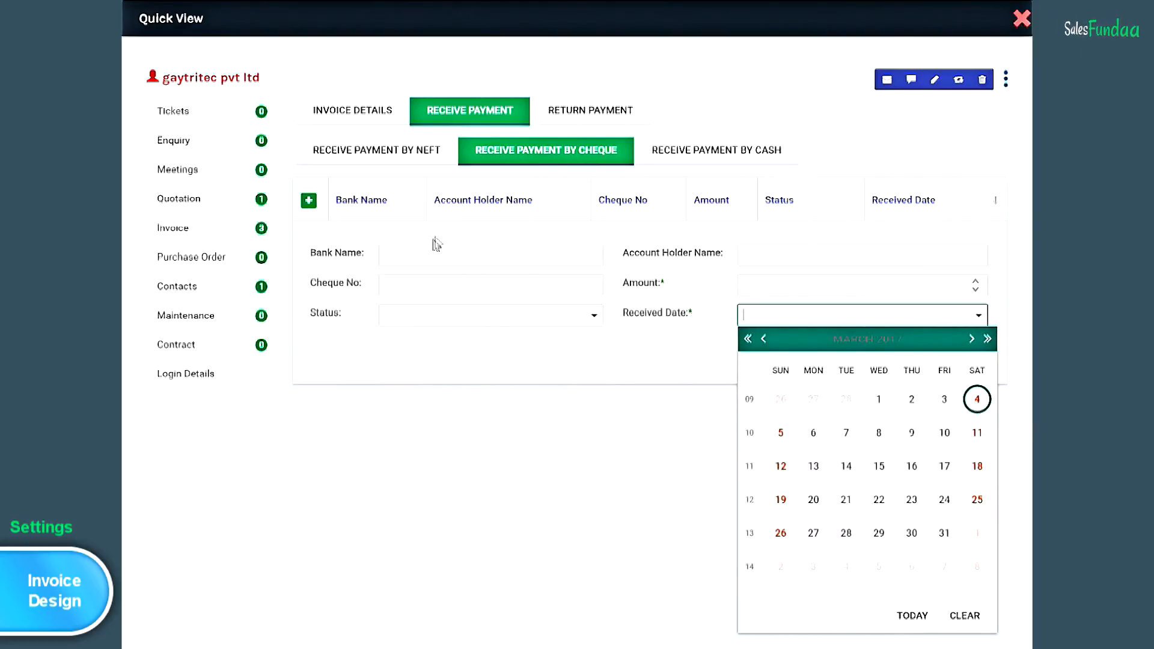
{"action": "left_click", "coordinate": [430, 256]}
{"action": "type", "text": "icici bank"}
{"action": "left_click", "coordinate": [740, 262]}
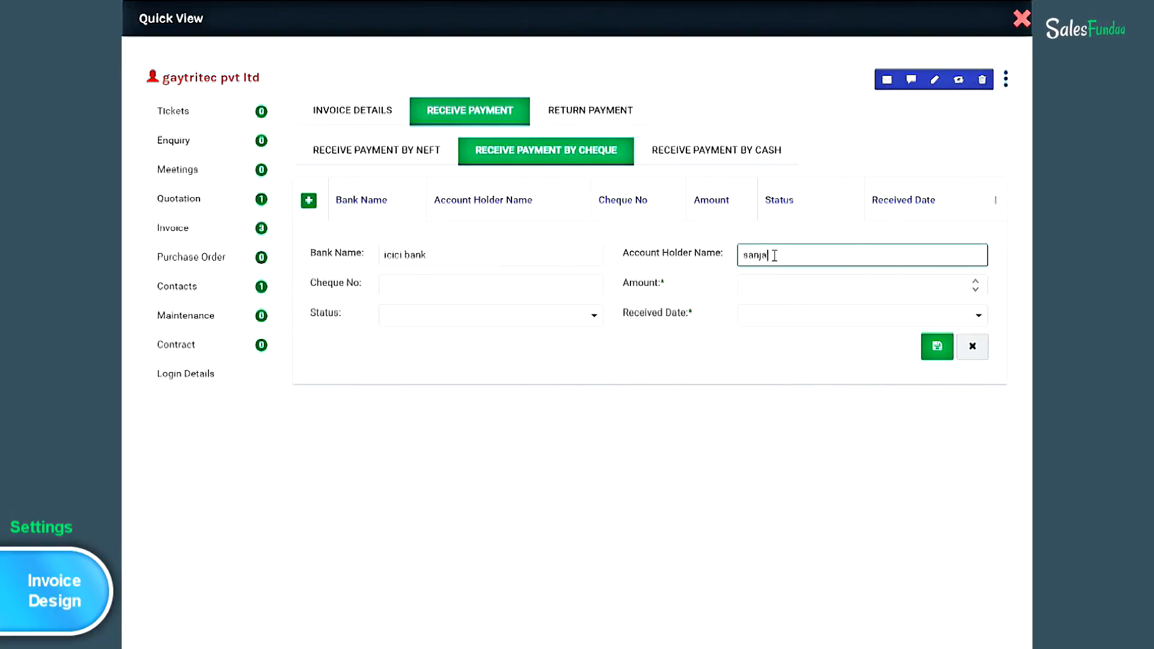
{"action": "left_click", "coordinate": [402, 291]}
{"action": "type", "text": "123656"}
{"action": "left_click", "coordinate": [806, 285]}
{"action": "type", "text": "10000"}
- Mark the cheque Pending, set its received date to 6 March 2017, and save it
{"action": "left_click", "coordinate": [577, 316]}
{"action": "left_click", "coordinate": [523, 363]}
{"action": "left_click", "coordinate": [769, 316]}
{"action": "left_click", "coordinate": [979, 316]}
{"action": "left_click", "coordinate": [814, 433]}
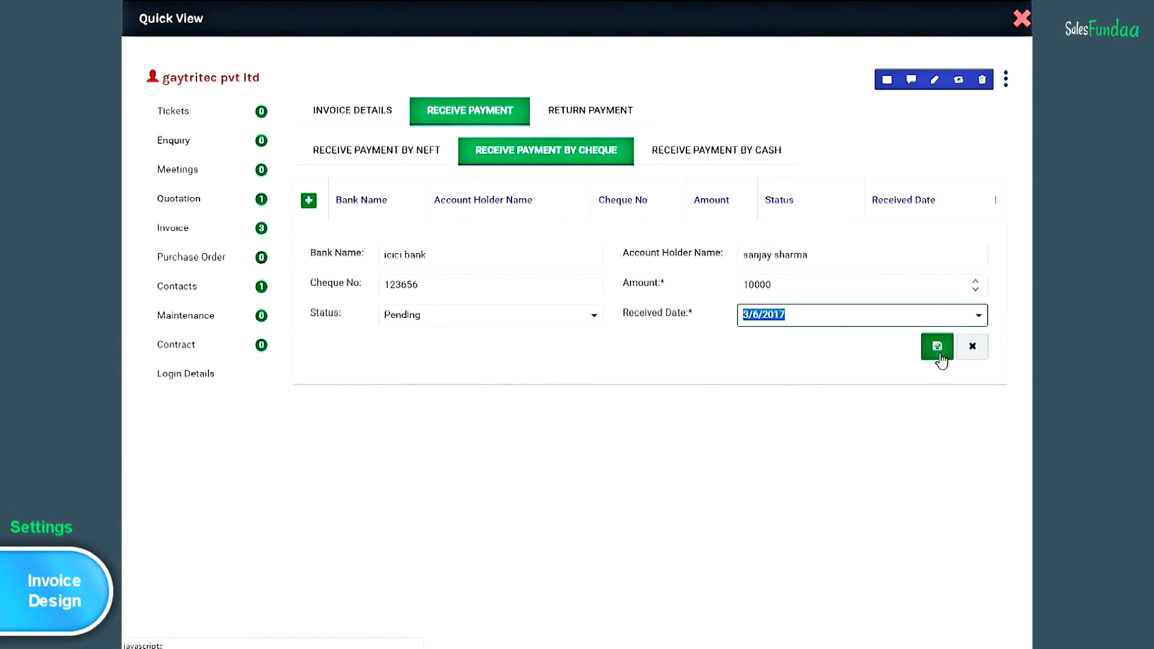
{"action": "left_click", "coordinate": [940, 354]}
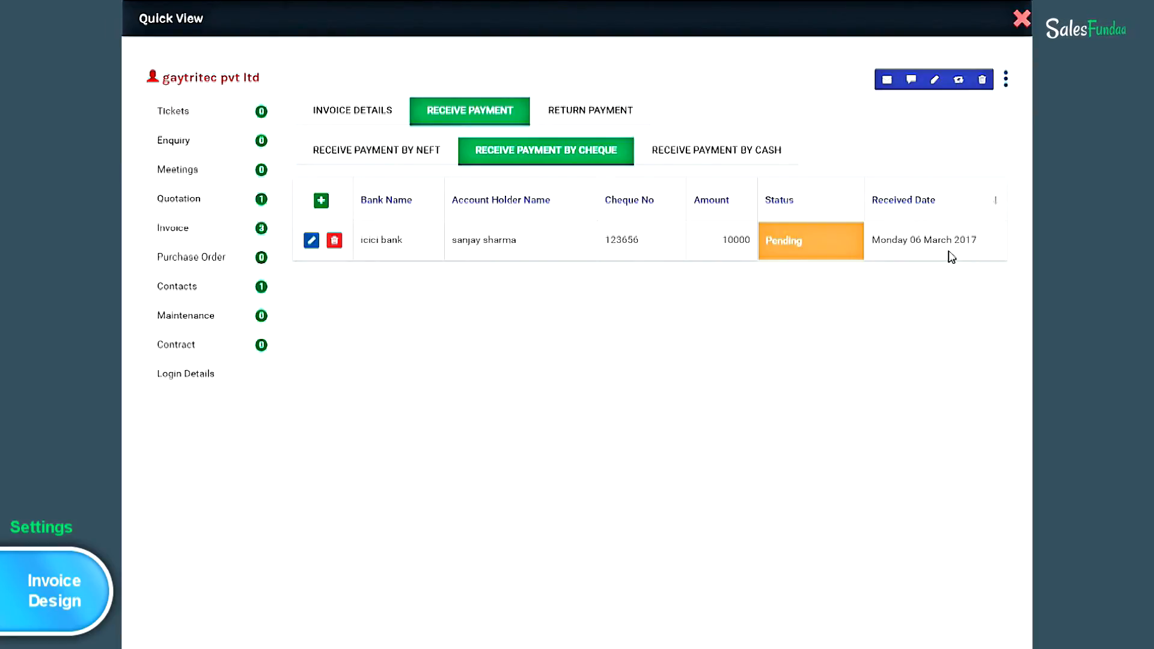
- Save a 2000 cash receipt from the payee dated 7 March 2017, then begin a new NEFT entry
{"action": "left_click", "coordinate": [761, 158]}
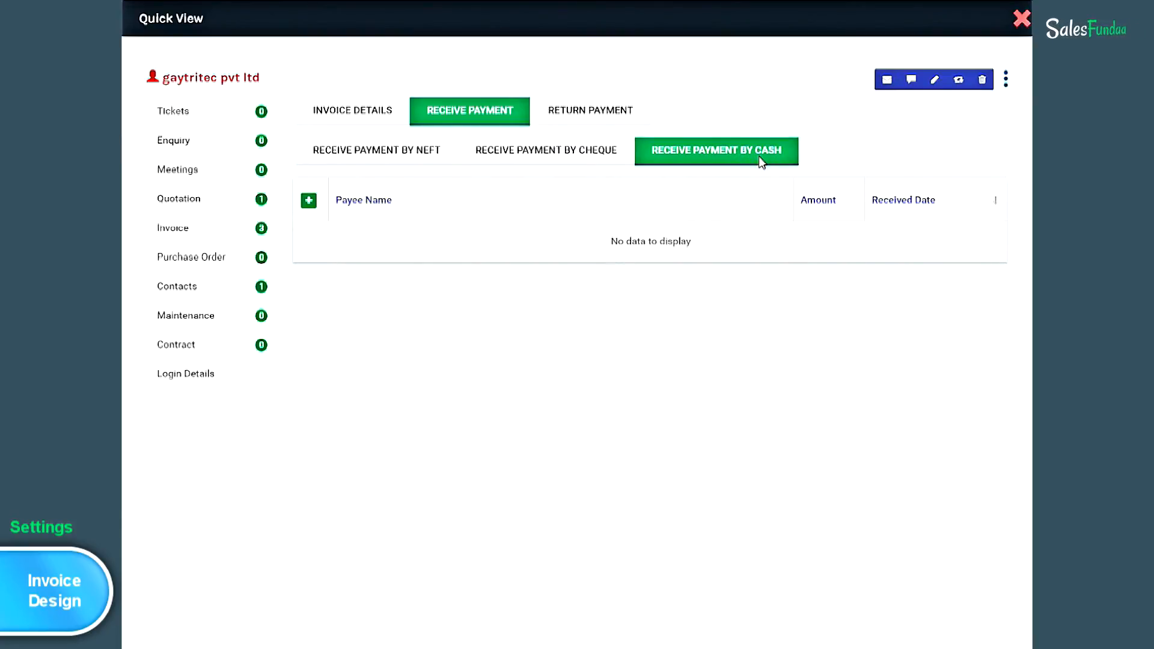
{"action": "left_click", "coordinate": [309, 204]}
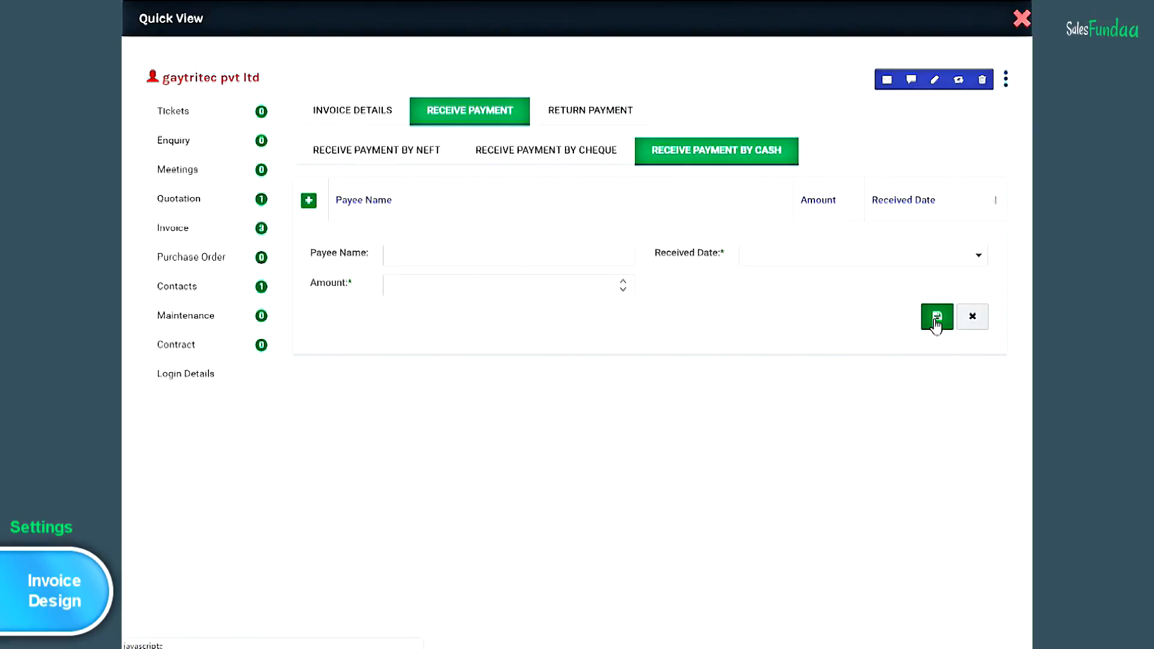
{"action": "left_click", "coordinate": [428, 258]}
{"action": "left_click", "coordinate": [979, 255]}
{"action": "left_click", "coordinate": [856, 378]}
{"action": "left_click", "coordinate": [420, 284]}
{"action": "type", "text": "2000"}
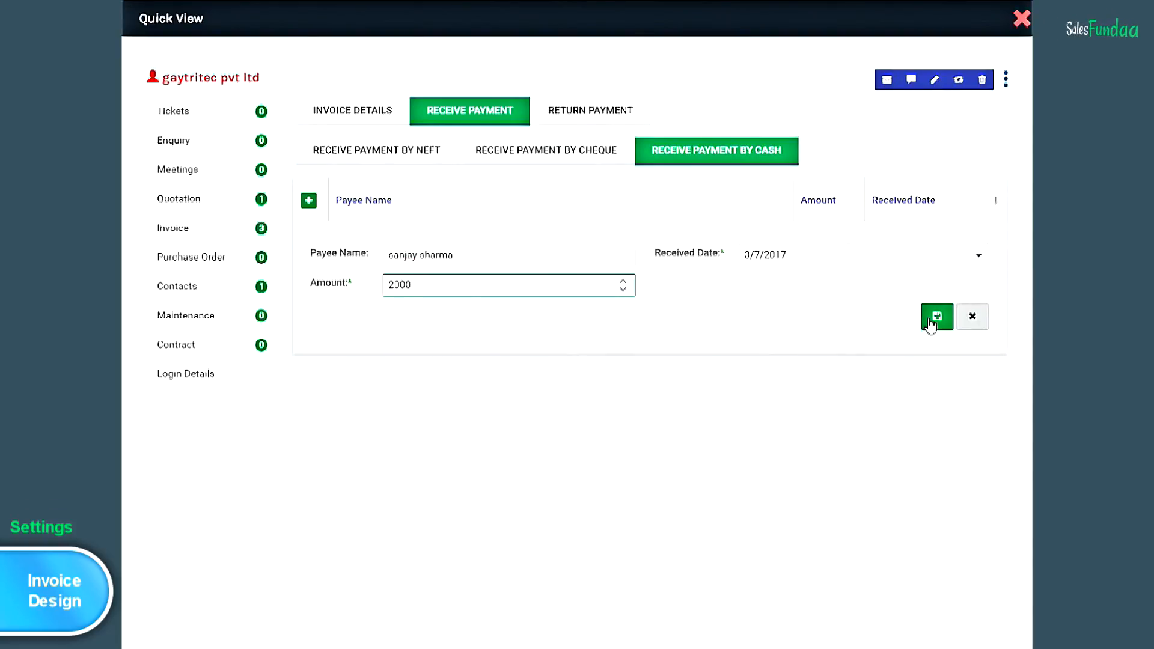
{"action": "left_click", "coordinate": [938, 323]}
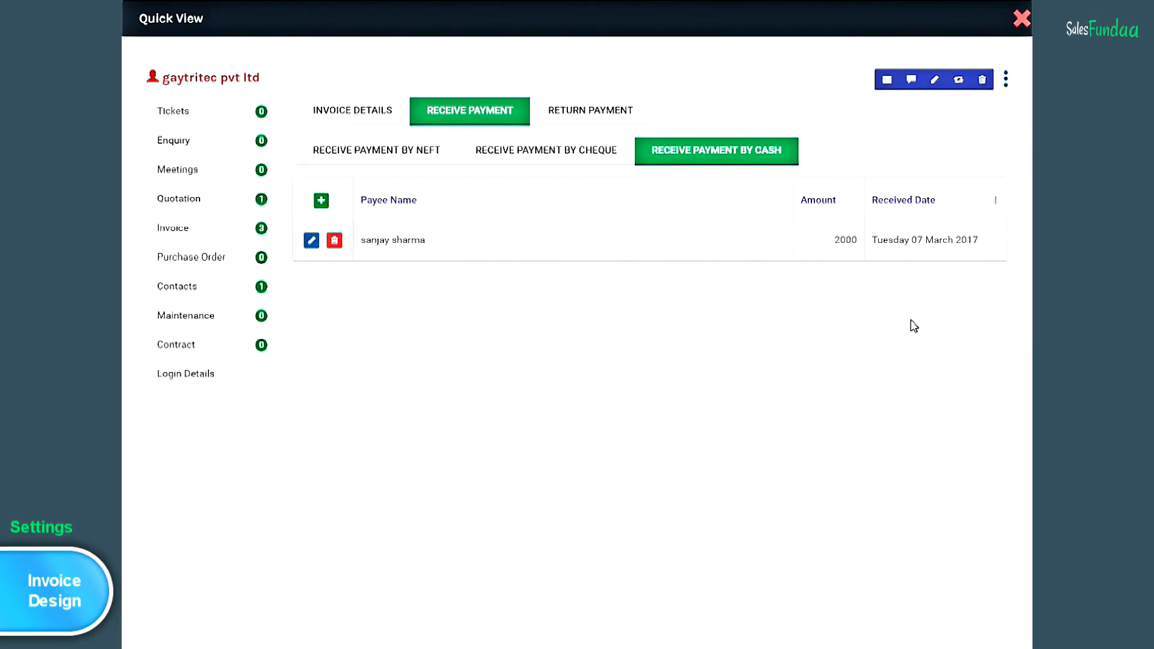
{"action": "left_click", "coordinate": [437, 154]}
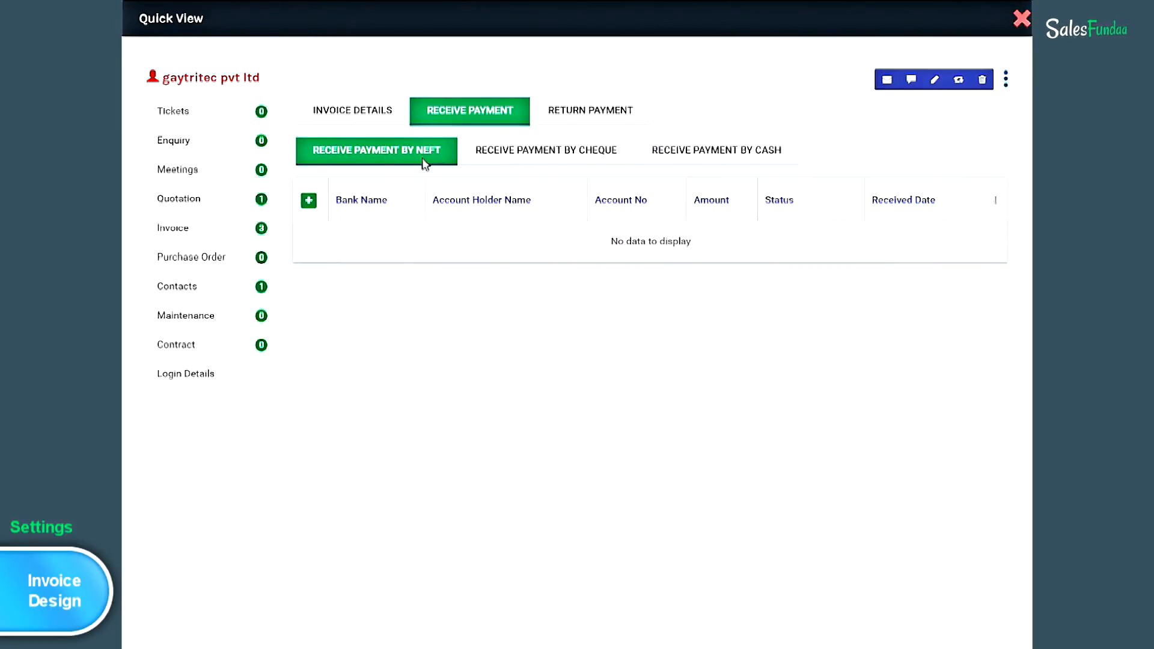
{"action": "left_click", "coordinate": [309, 203]}
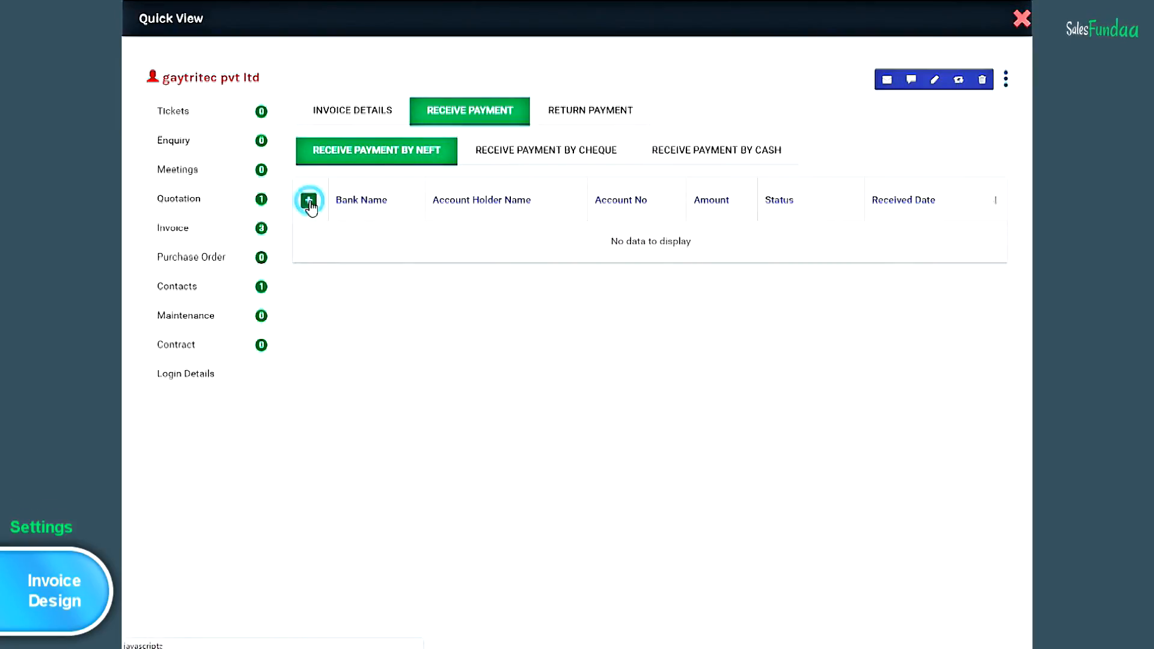
- Fill the NEFT entry with hdfc bank, the holder's name, the account number and amount 30000
{"action": "left_click", "coordinate": [425, 257]}
{"action": "type", "text": "hdfc bank"}
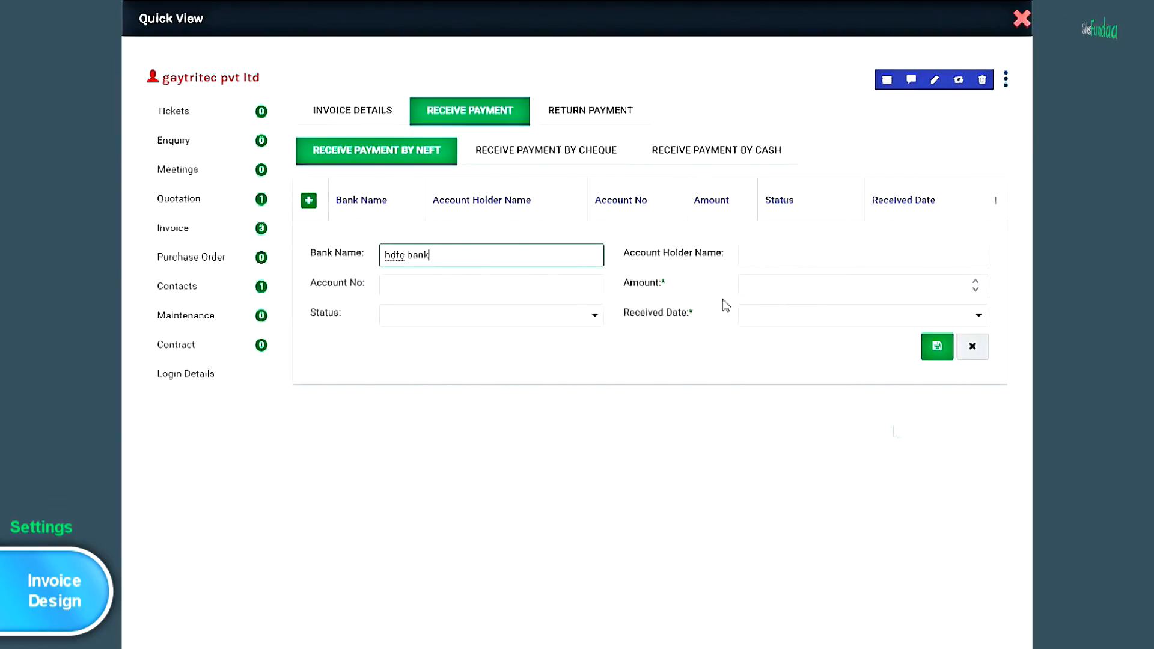
{"action": "left_click", "coordinate": [760, 253]}
{"action": "left_click", "coordinate": [429, 284]}
{"action": "left_click", "coordinate": [788, 285]}
{"action": "type", "text": "30000"}
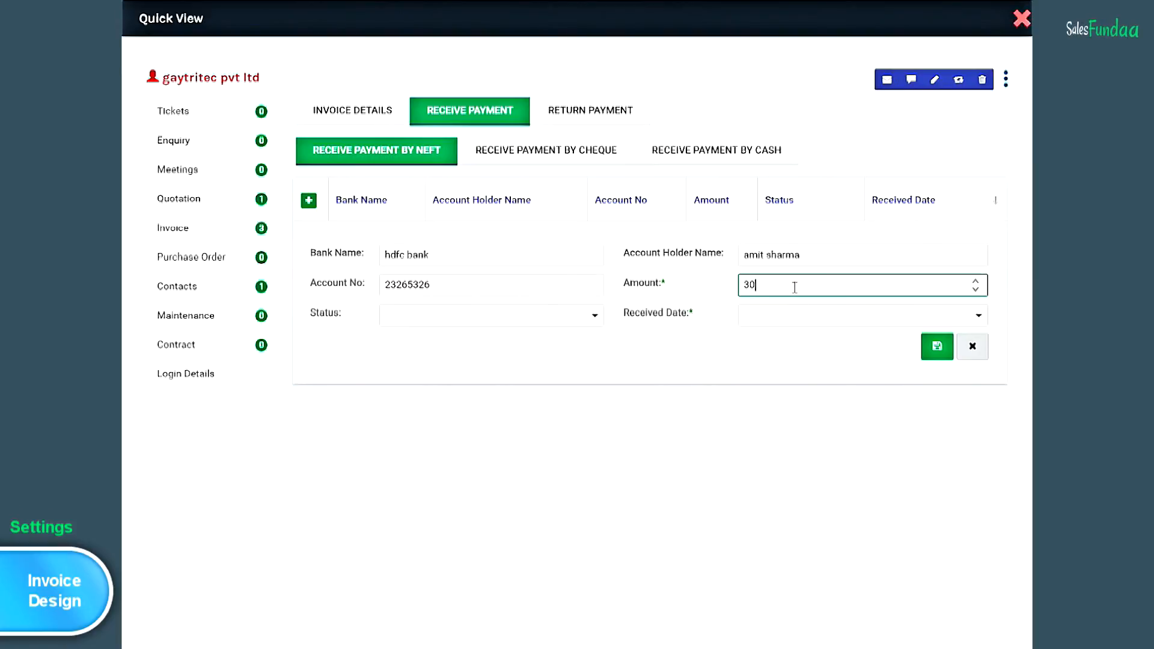
- Set the NEFT payment status to Cleared, received date 4 March 2017, and save it
{"action": "left_click", "coordinate": [595, 318]}
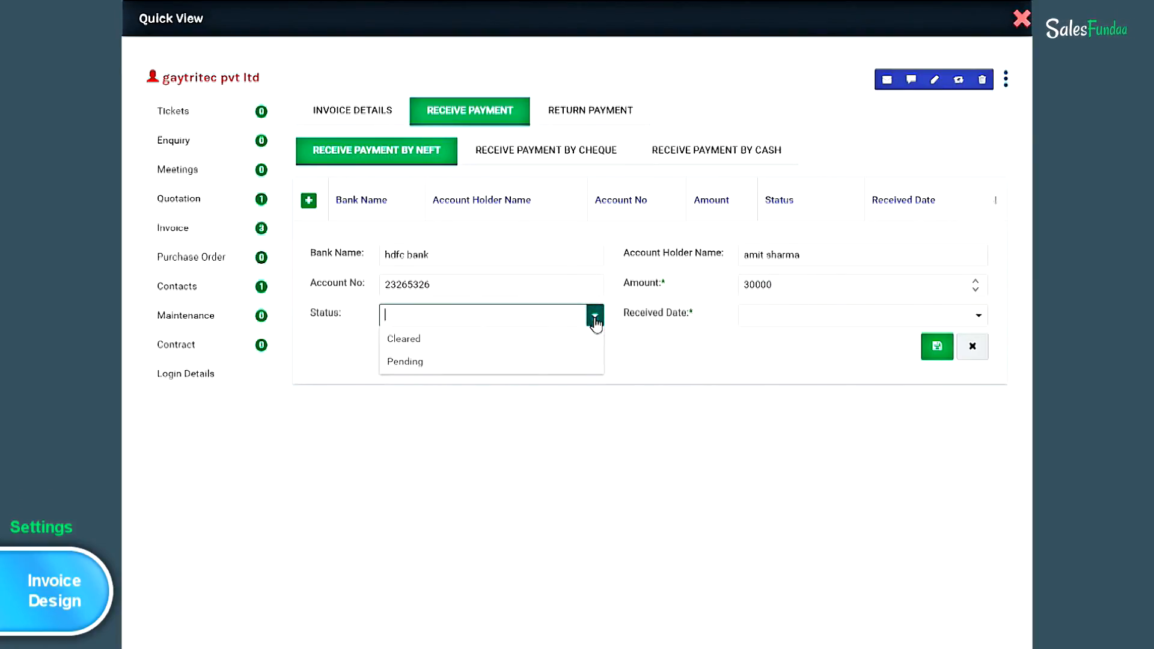
{"action": "left_click", "coordinate": [549, 343]}
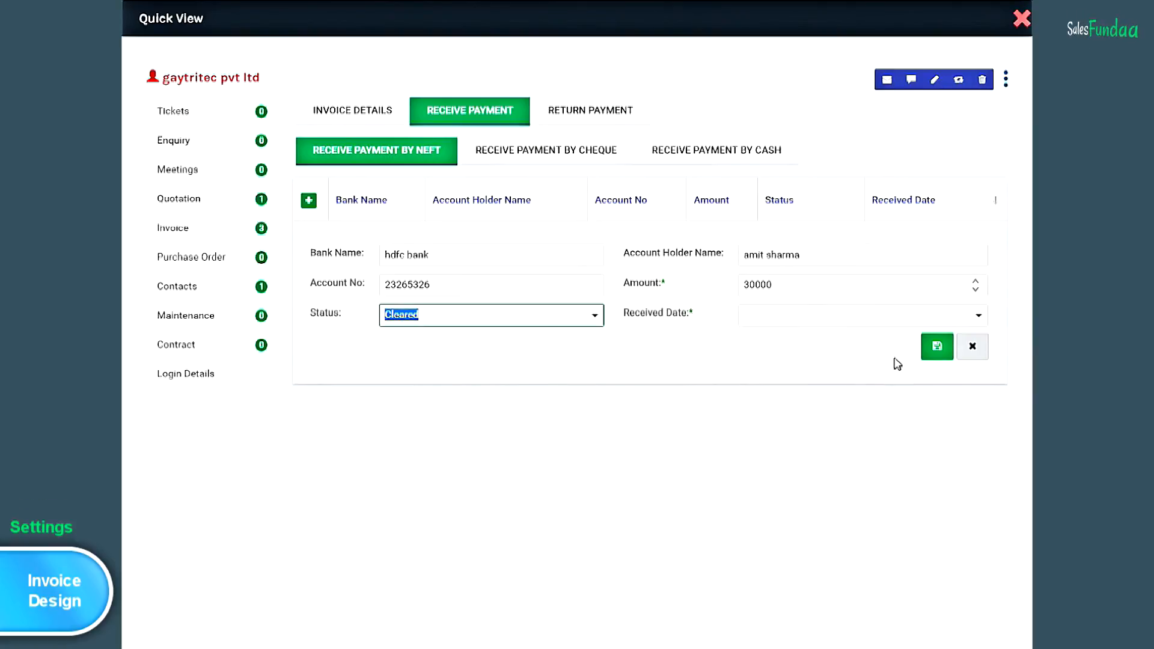
{"action": "left_click", "coordinate": [979, 315]}
{"action": "left_click", "coordinate": [979, 400]}
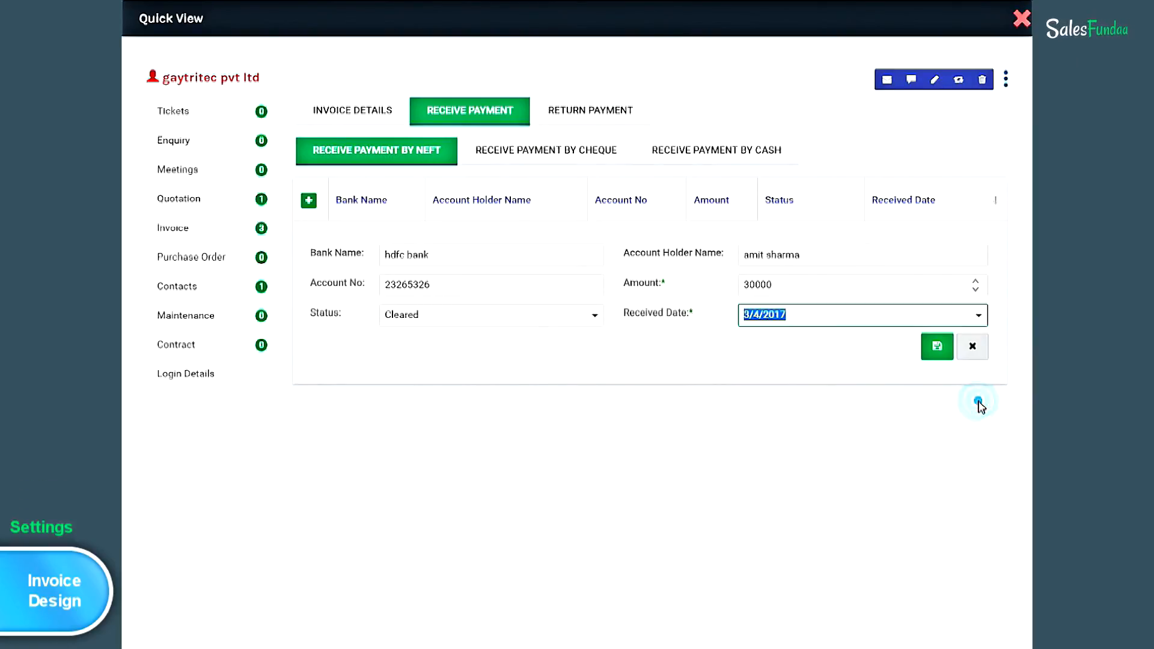
{"action": "left_click", "coordinate": [940, 353]}
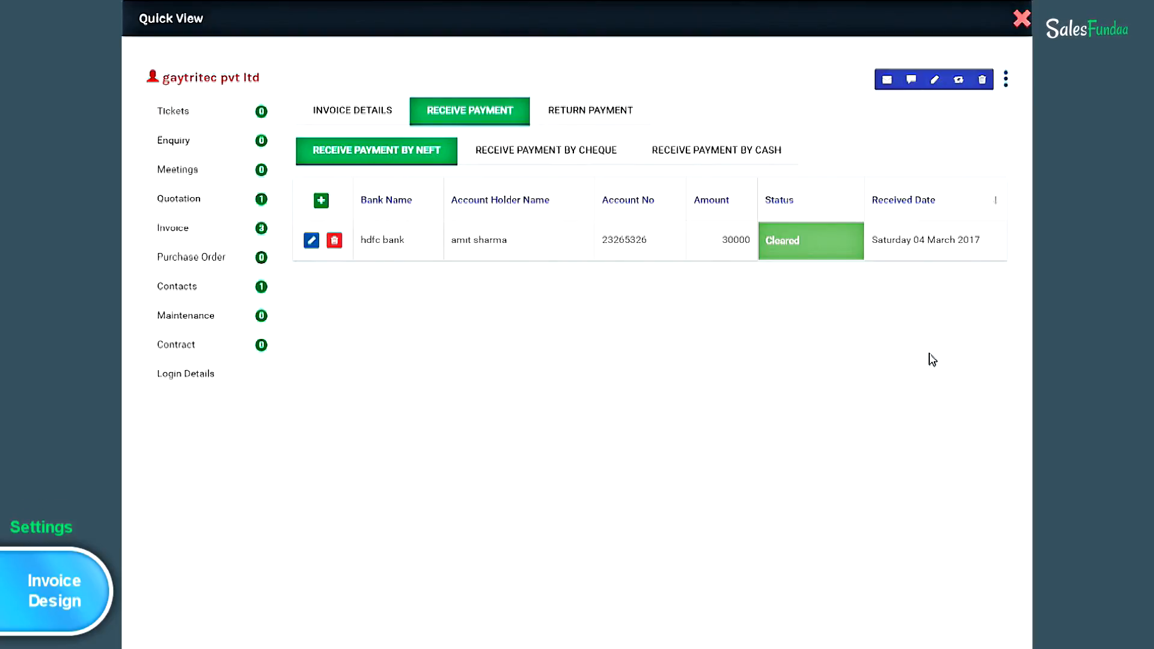
- Start a returned NEFT payment from icici bankj with the holder's name, account number and amount 30000
{"action": "left_click", "coordinate": [639, 121]}
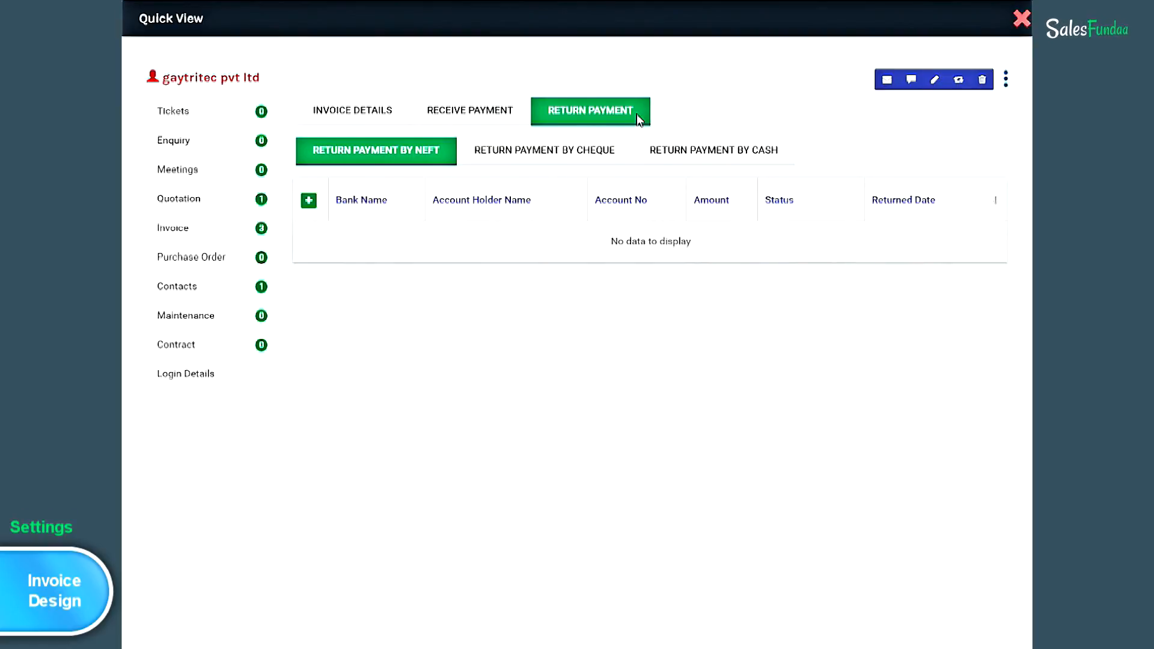
{"action": "left_click", "coordinate": [309, 204]}
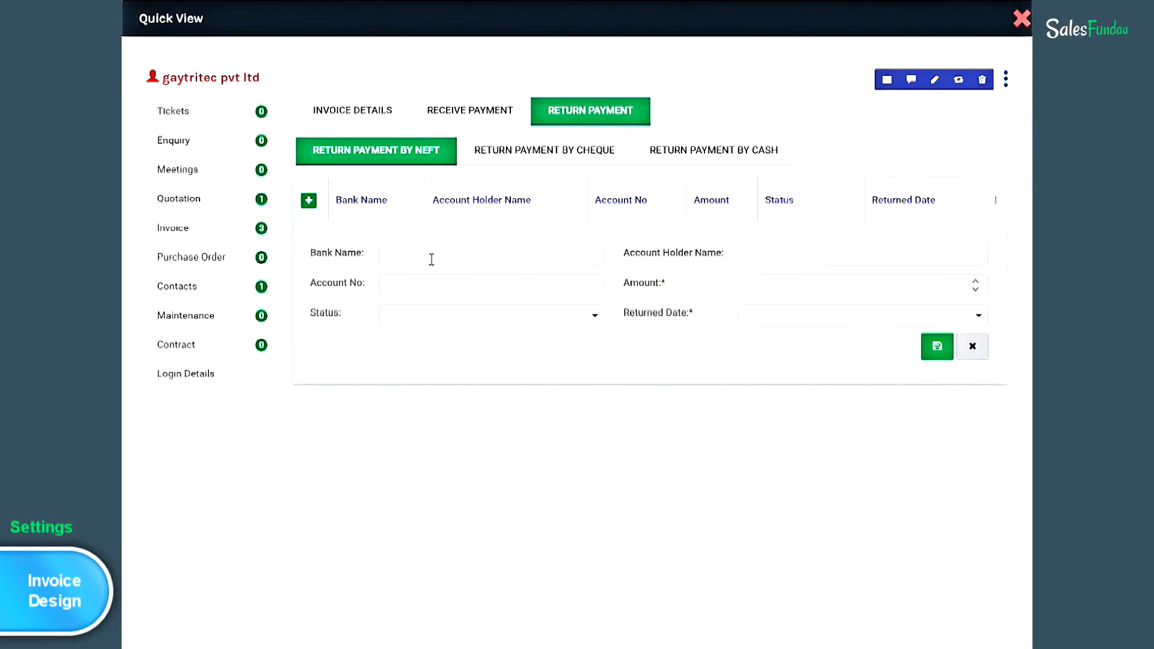
{"action": "left_click", "coordinate": [392, 258]}
{"action": "type", "text": "icici bankj"}
{"action": "left_click", "coordinate": [821, 252]}
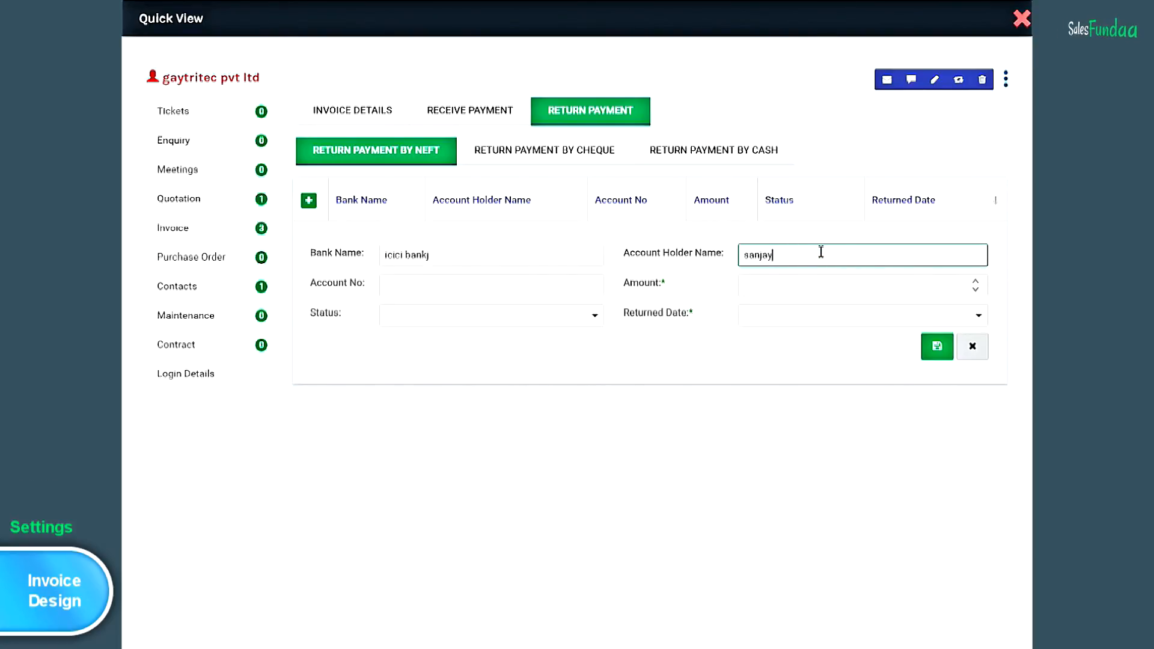
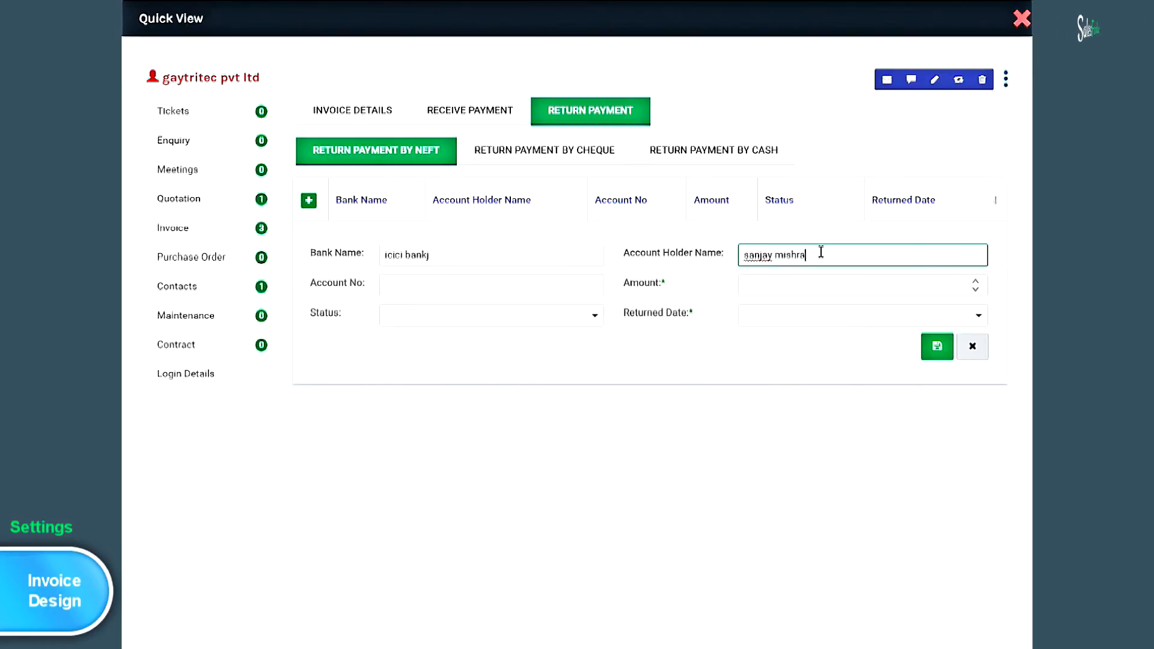
{"action": "left_click", "coordinate": [464, 284]}
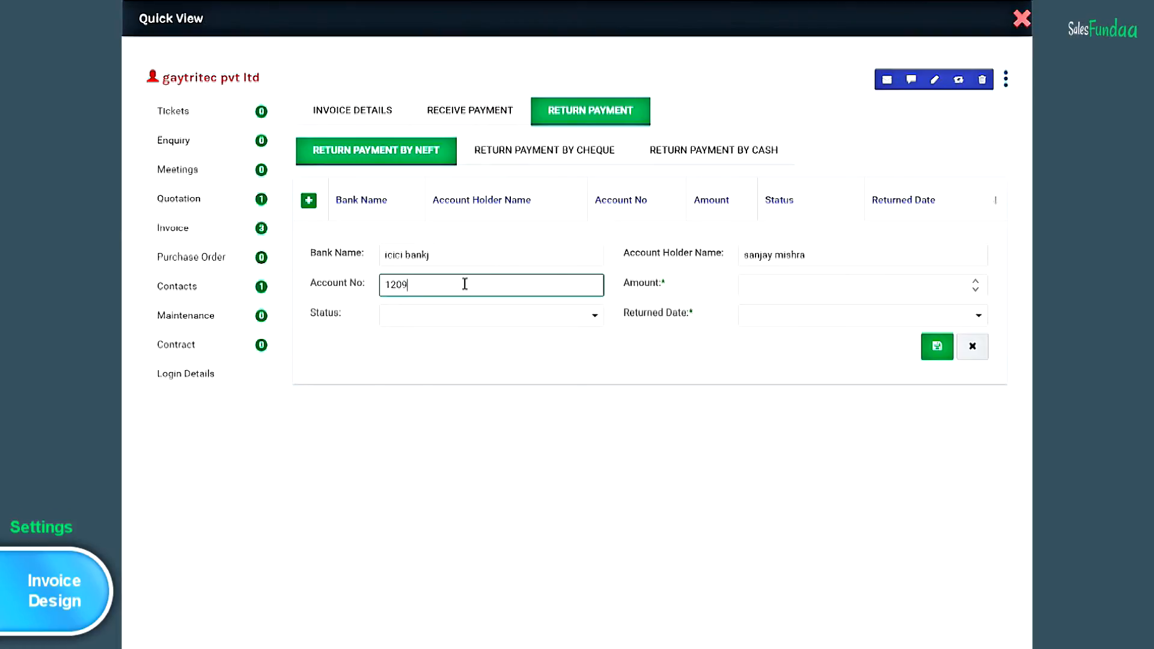
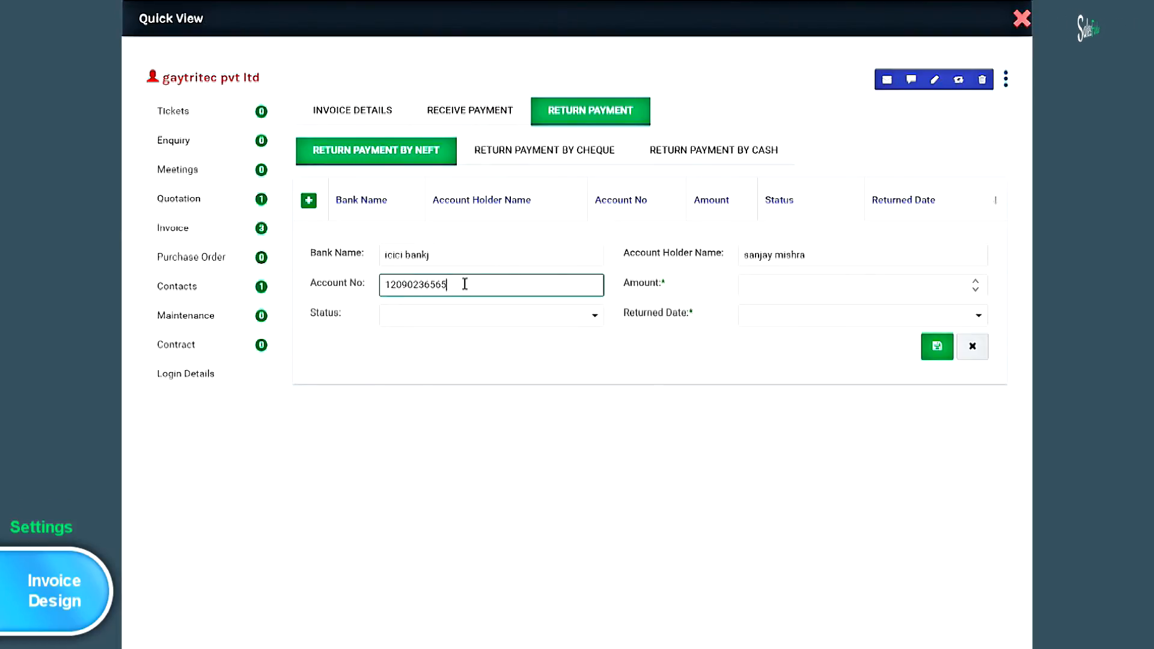
{"action": "left_click", "coordinate": [783, 284]}
{"action": "type", "text": "30"}
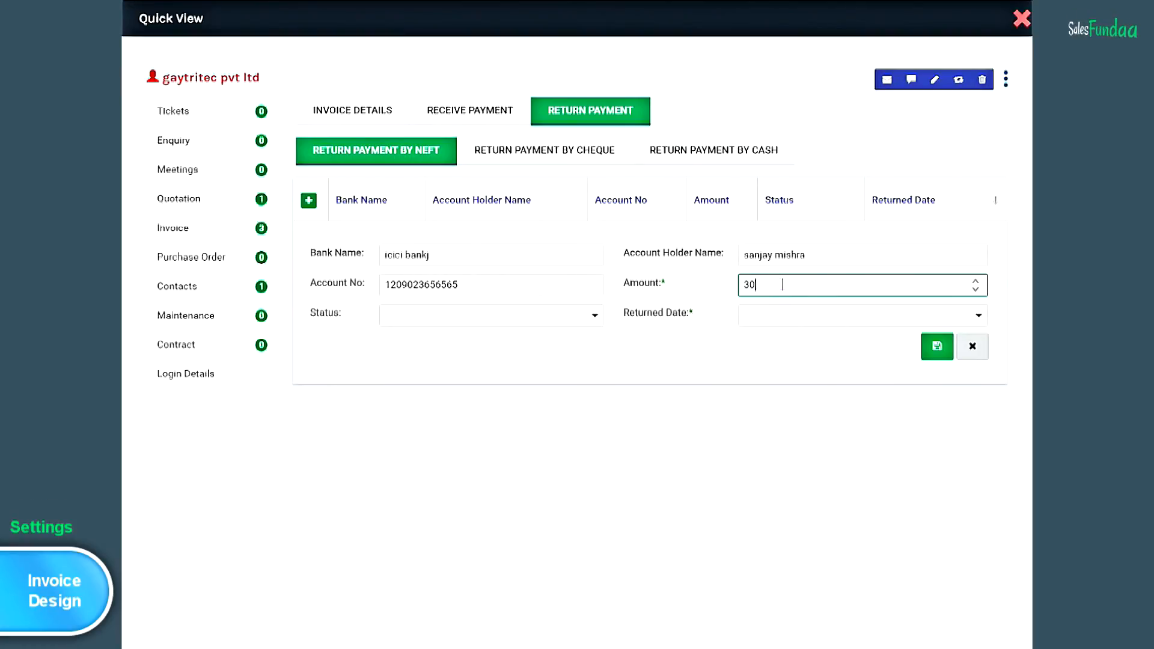
{"action": "type", "text": "000"}
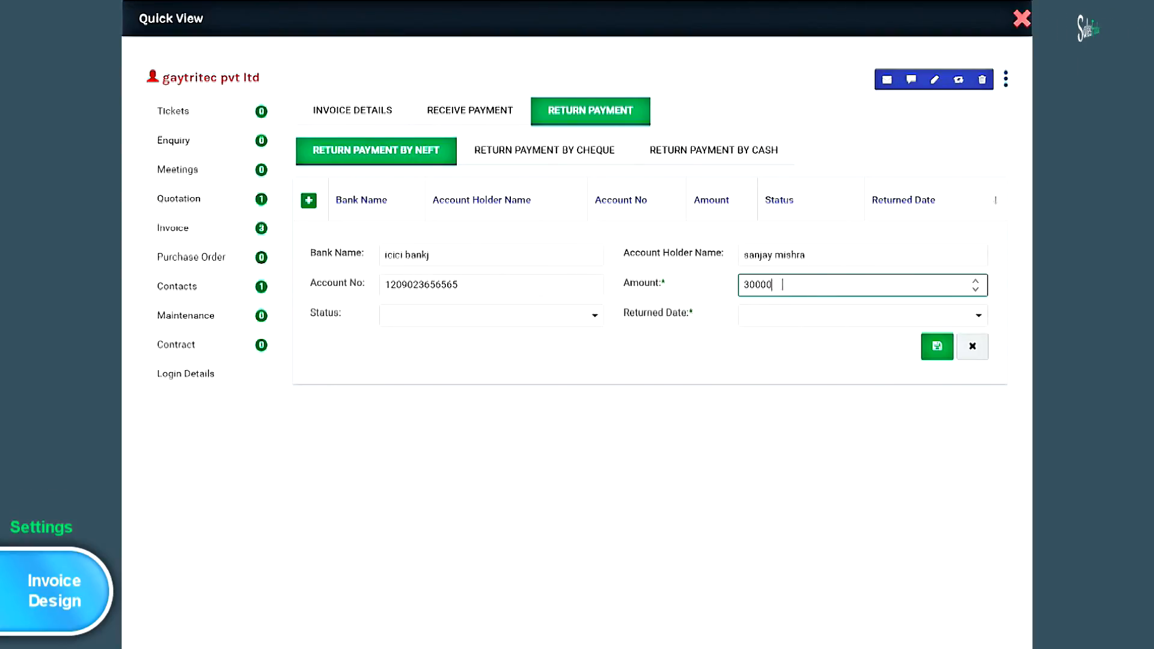
- Mark the returned payment Cleared, set the returned date to 4 March 2017, and save it
{"action": "left_click", "coordinate": [595, 321]}
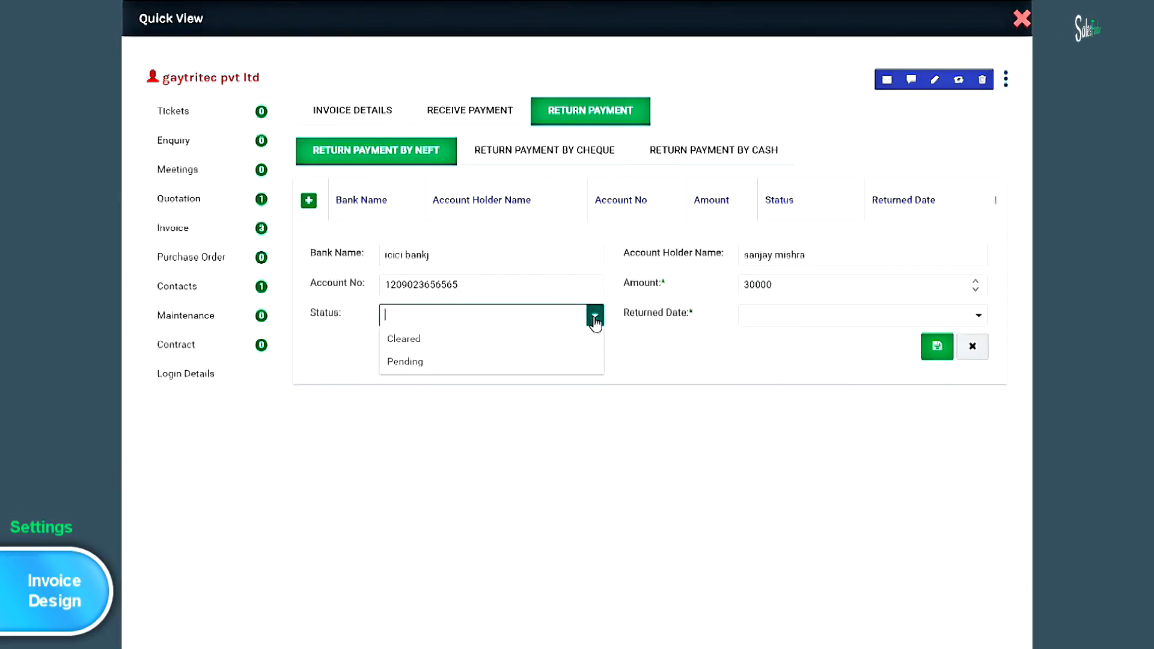
{"action": "left_click", "coordinate": [564, 340]}
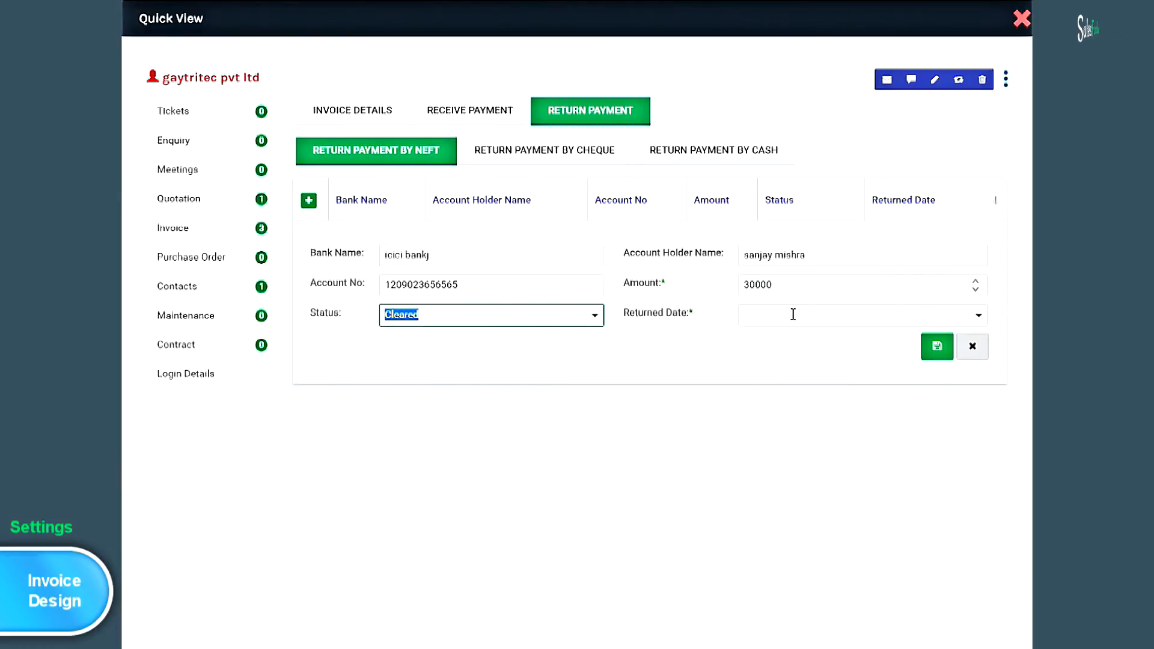
{"action": "left_click", "coordinate": [979, 315]}
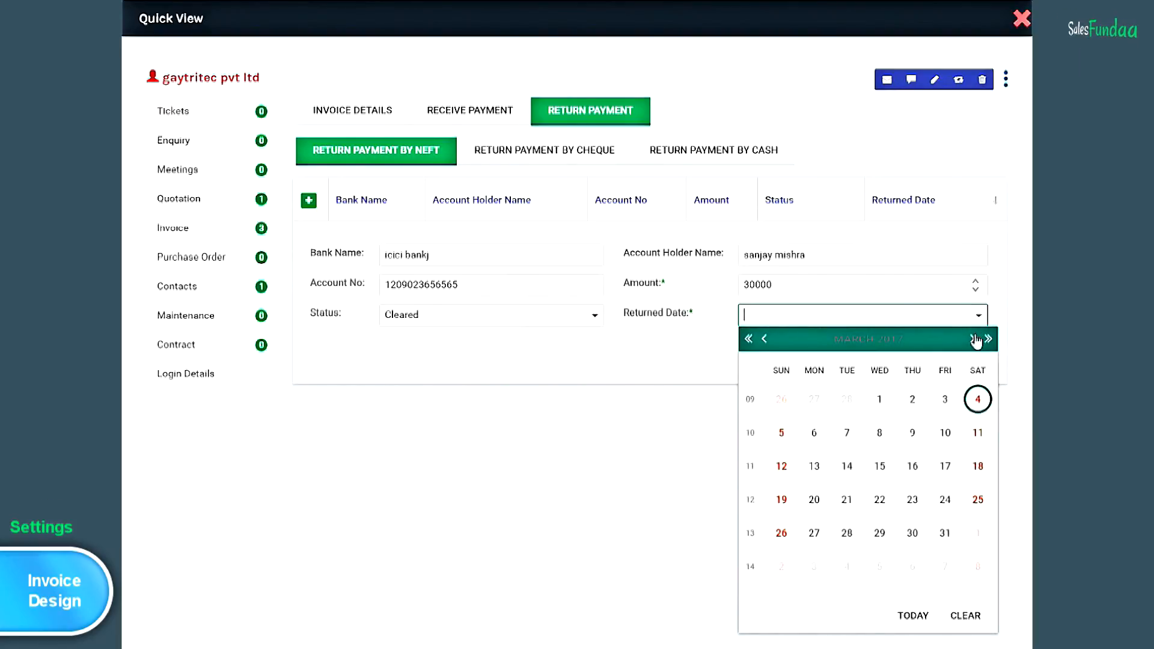
{"action": "left_click", "coordinate": [979, 400]}
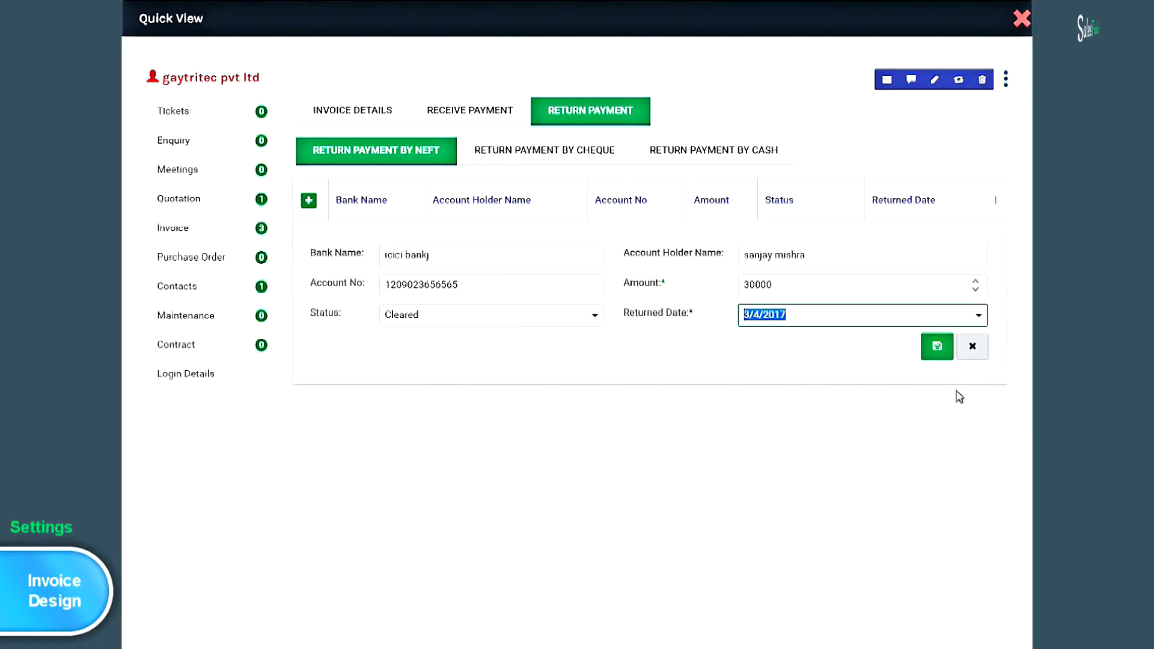
{"action": "left_click", "coordinate": [938, 350]}
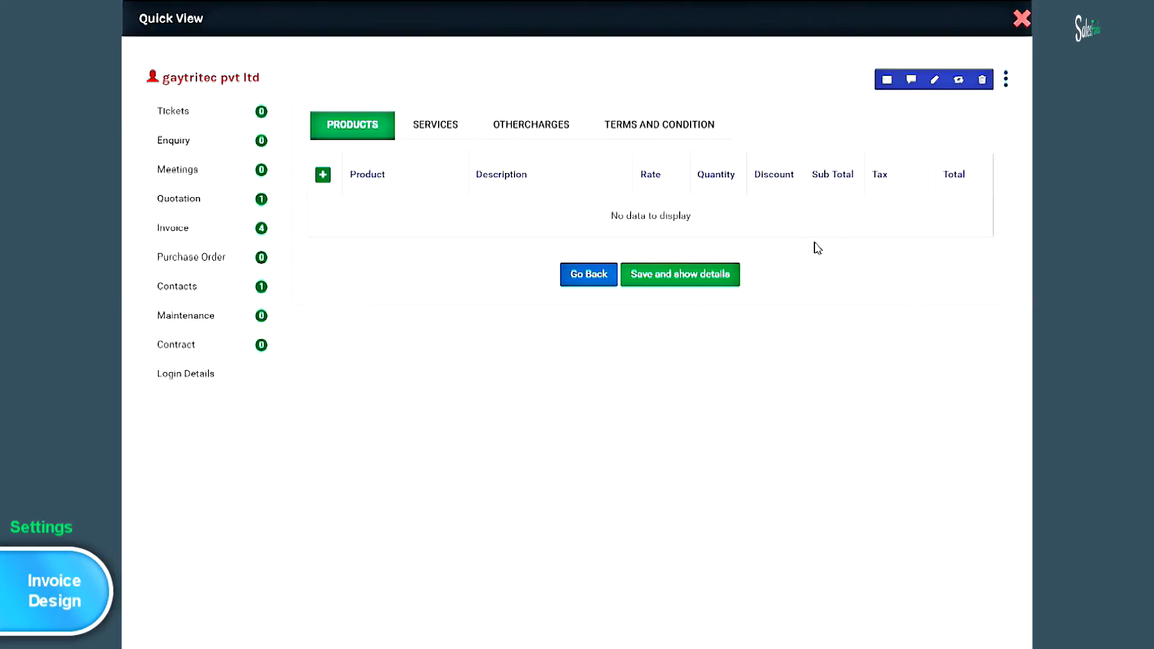
- Open Settings › Sales Order Design to view its Date, Tax Invoice No, Party's Name and Pending AMT fields
{"action": "left_click", "coordinate": [437, 126]}
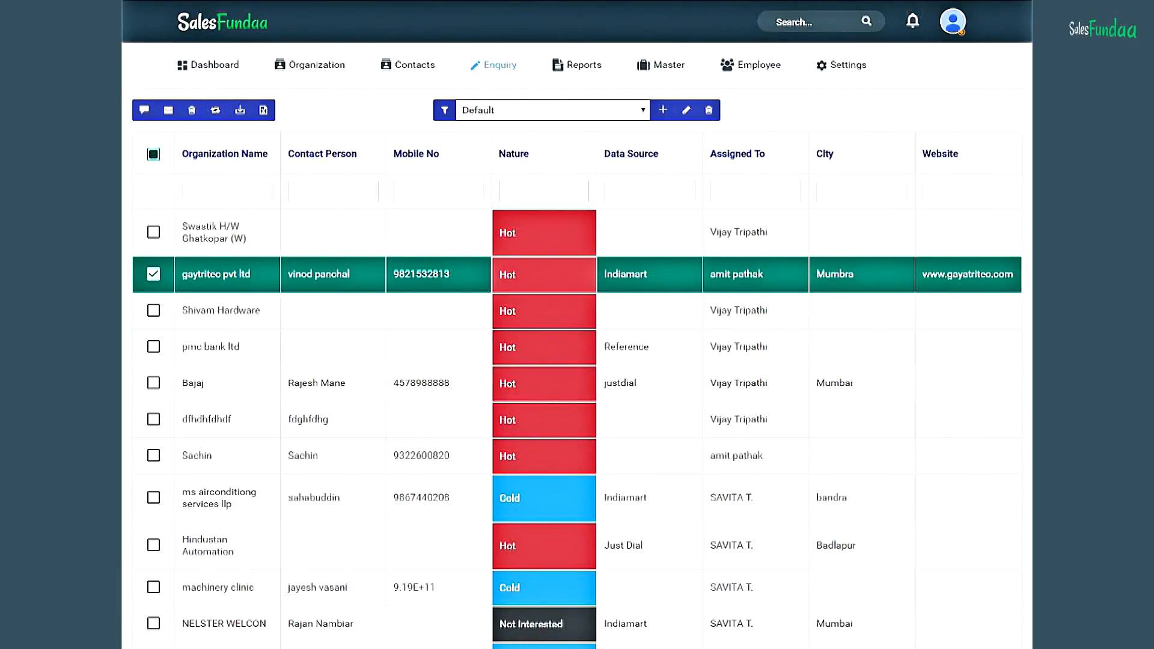
{"action": "left_click", "coordinate": [852, 67]}
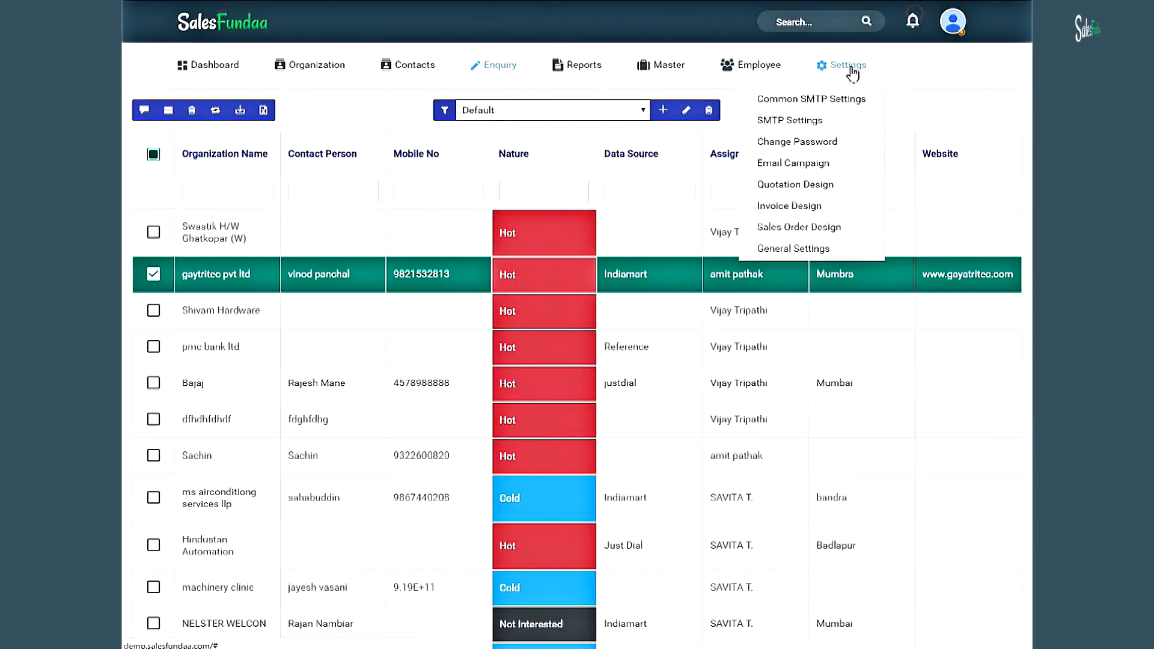
{"action": "left_click", "coordinate": [855, 228]}
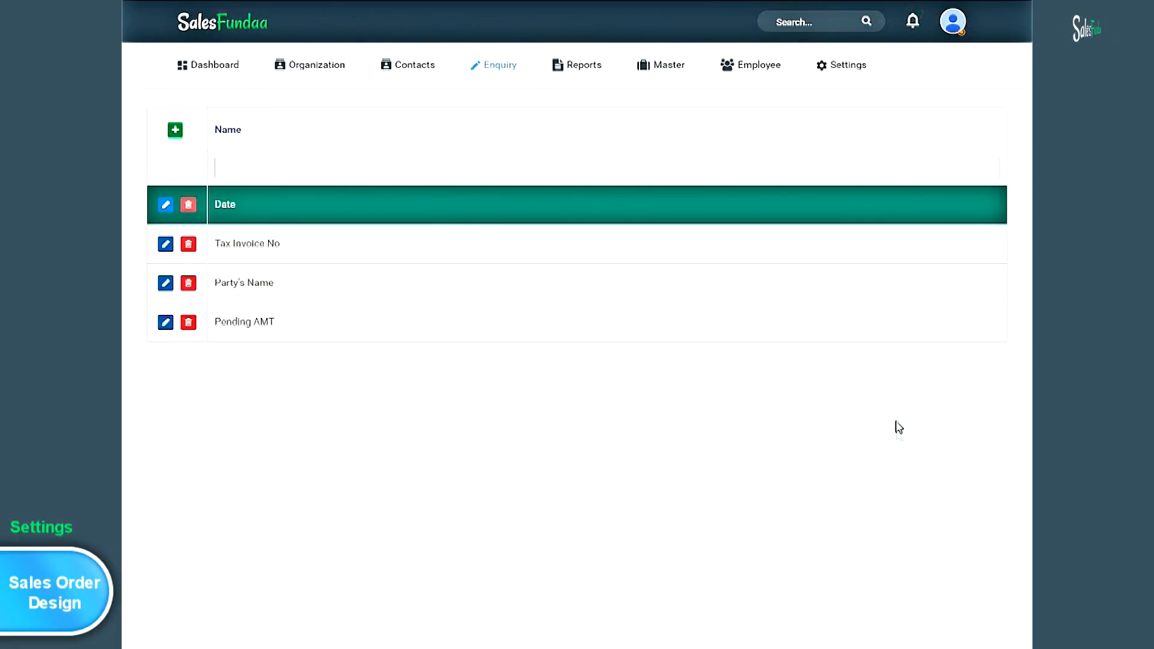
{"action": "left_click", "coordinate": [857, 67]}
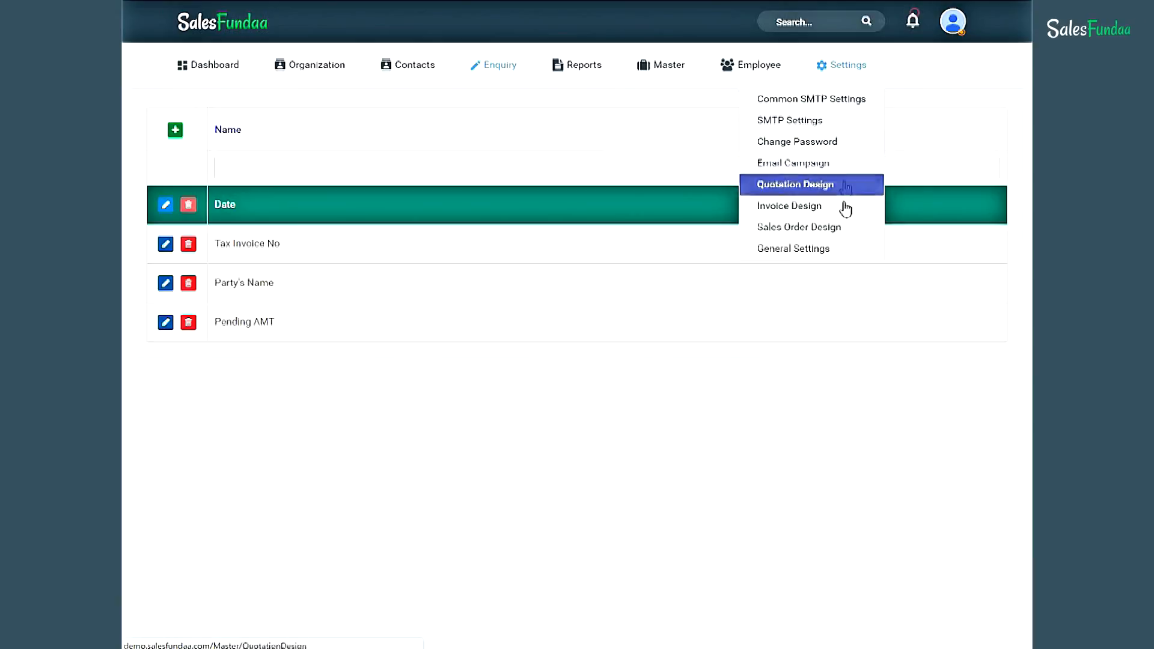
- In General Settings, replace the Minimum Ticket Reply hours value 24 with 12 and save
{"action": "left_click", "coordinate": [845, 253]}
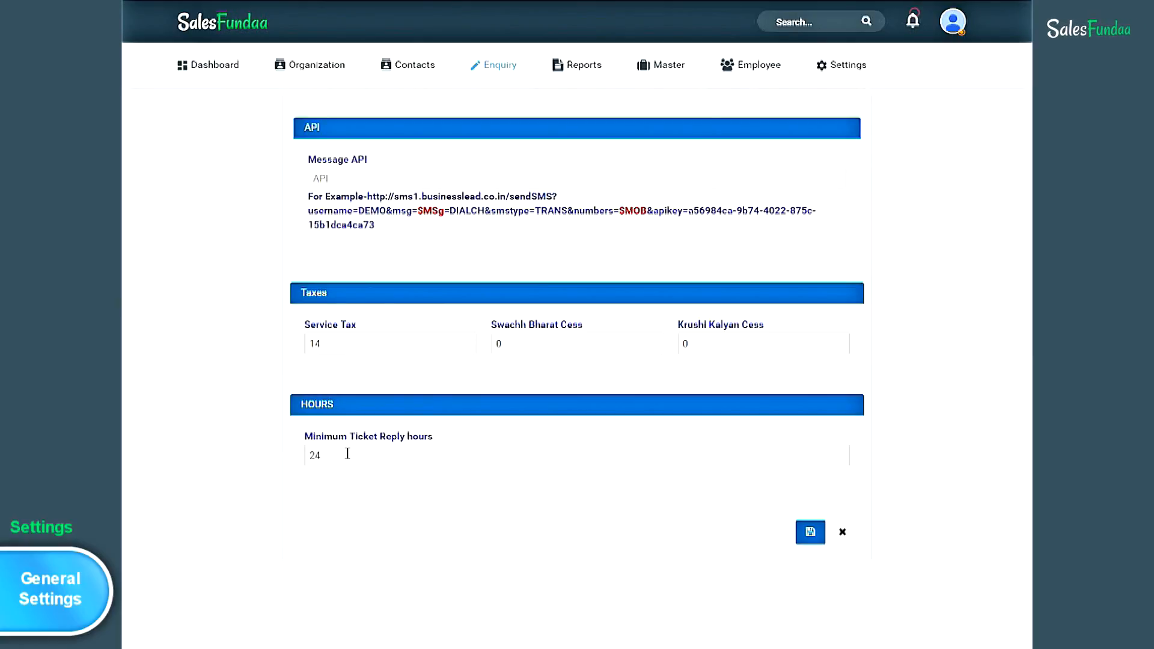
{"action": "left_click", "coordinate": [347, 454]}
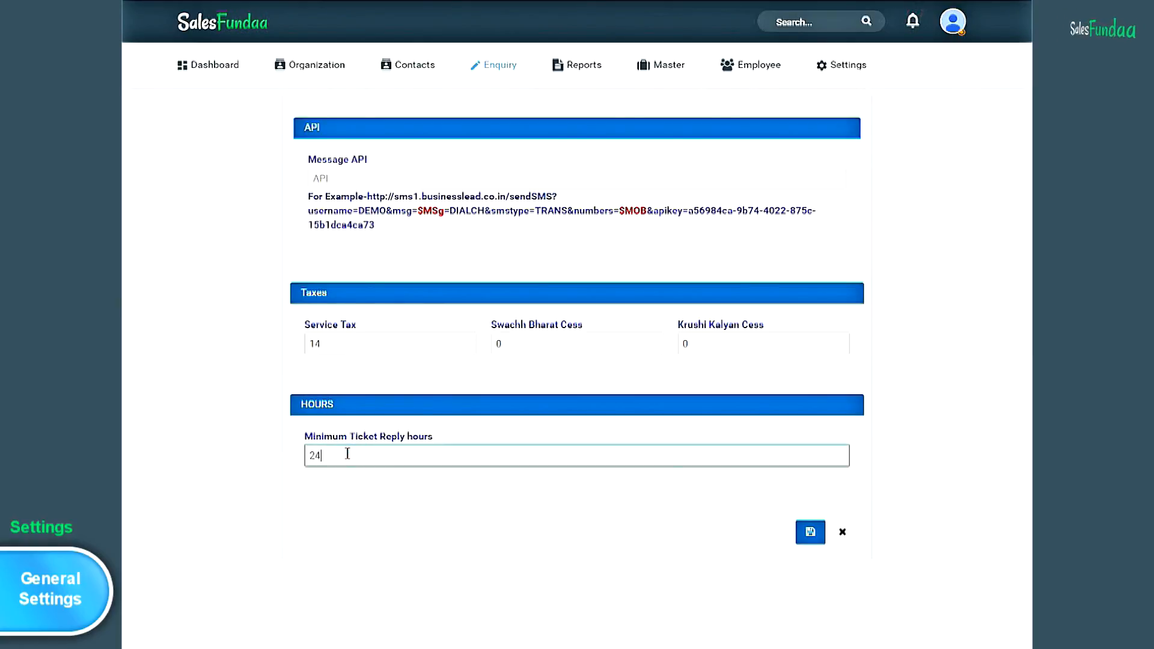
{"action": "left_click_drag", "start_coordinate": [338, 454], "coordinate": [265, 454]}
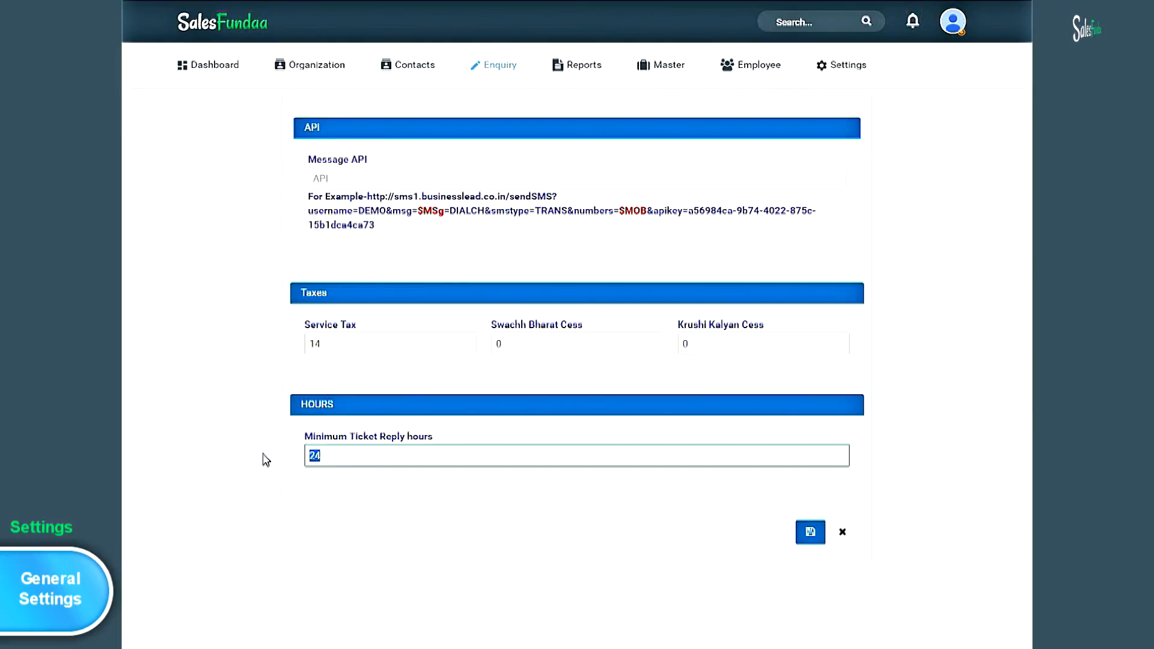
{"action": "type", "text": "12"}
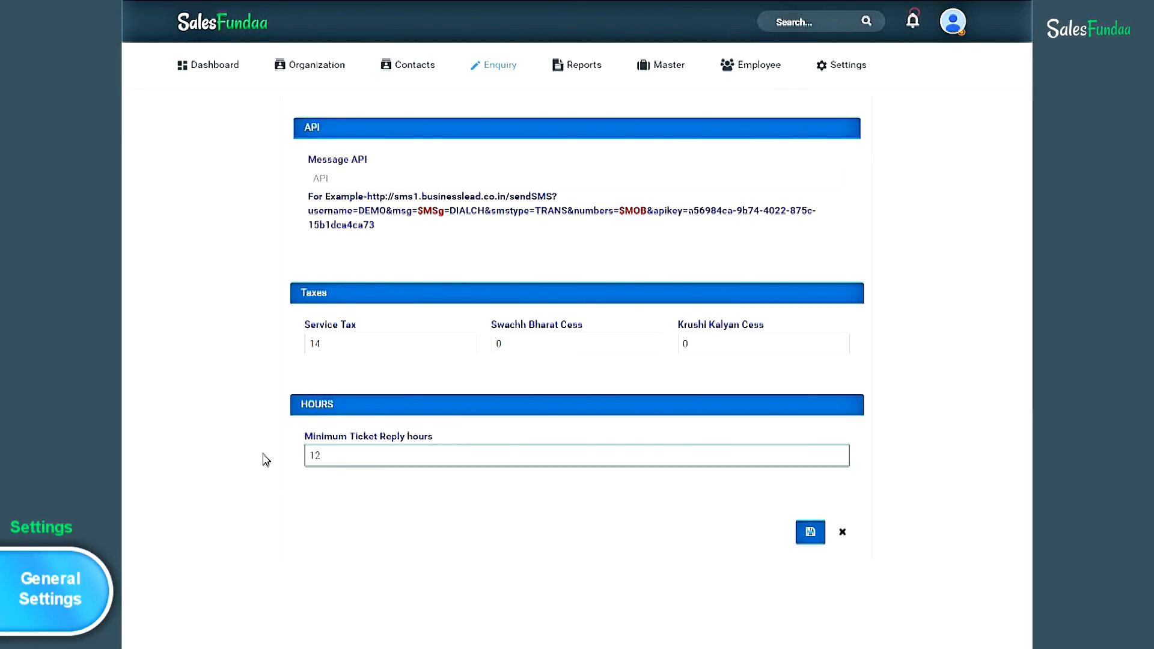
{"action": "left_click", "coordinate": [266, 460]}
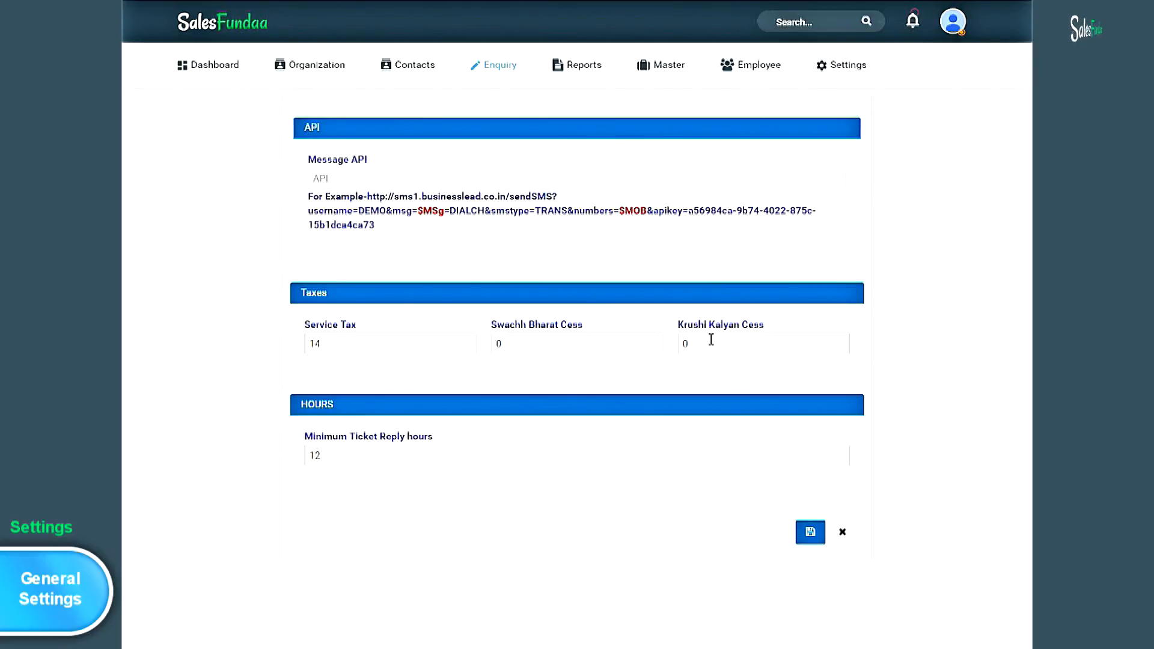
{"action": "left_click", "coordinate": [812, 533]}
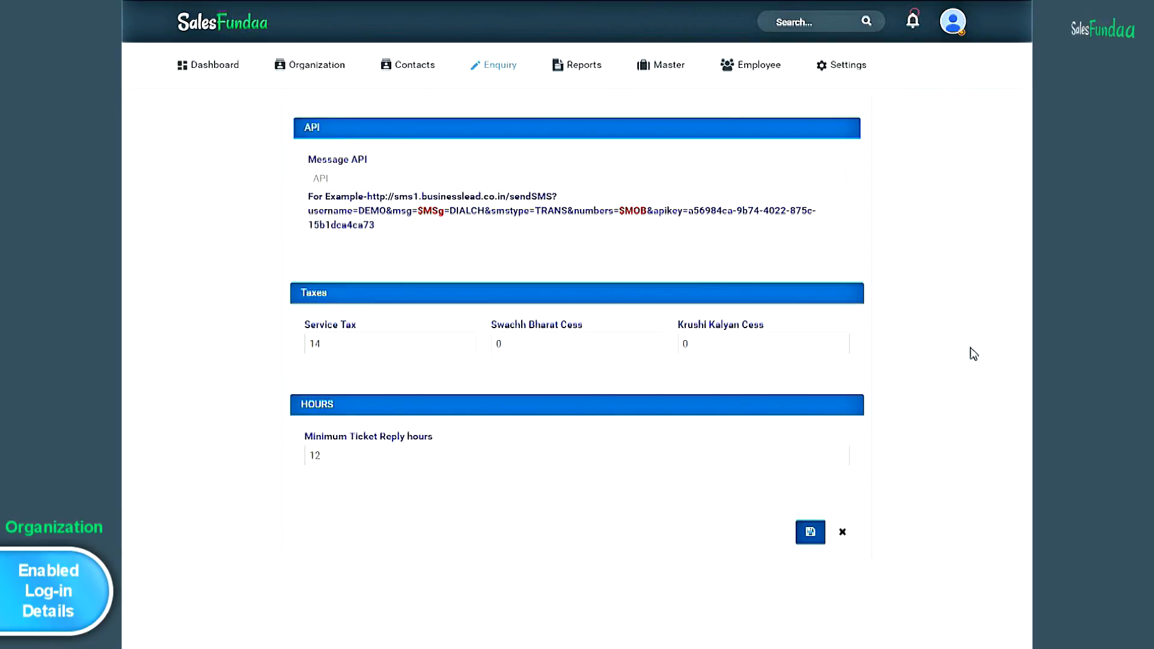
- List active organizations, open gaytritec pvt ltd and enable its login, confirming the details-sent notice
{"action": "mouse_move", "coordinate": [321, 70]}
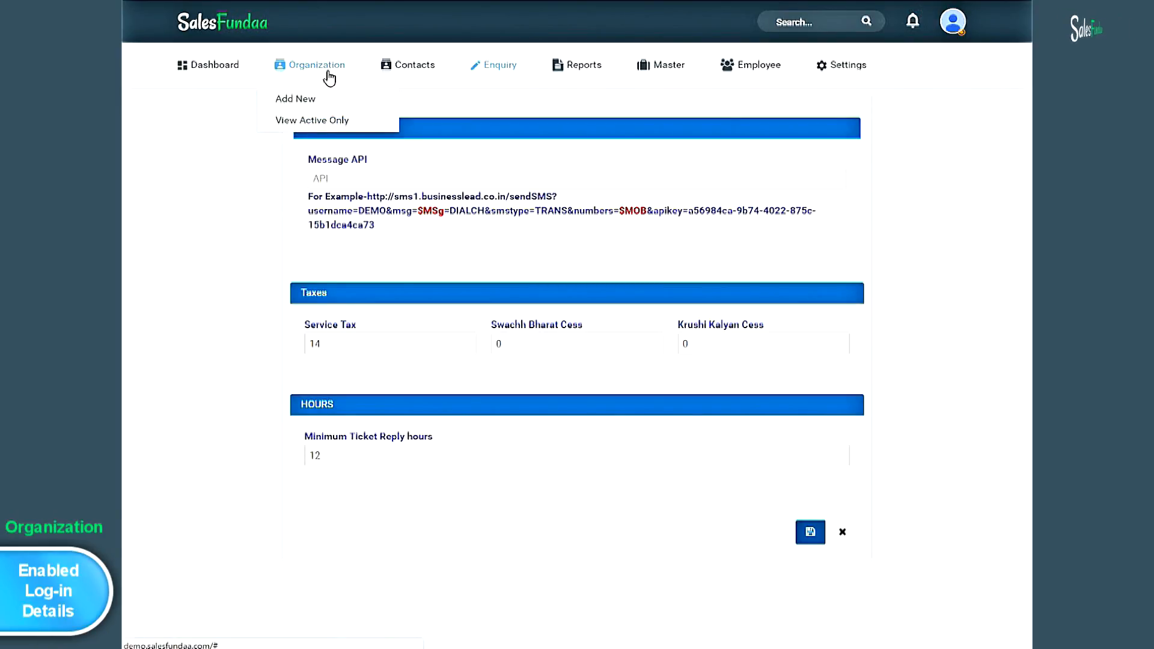
{"action": "left_click", "coordinate": [355, 124]}
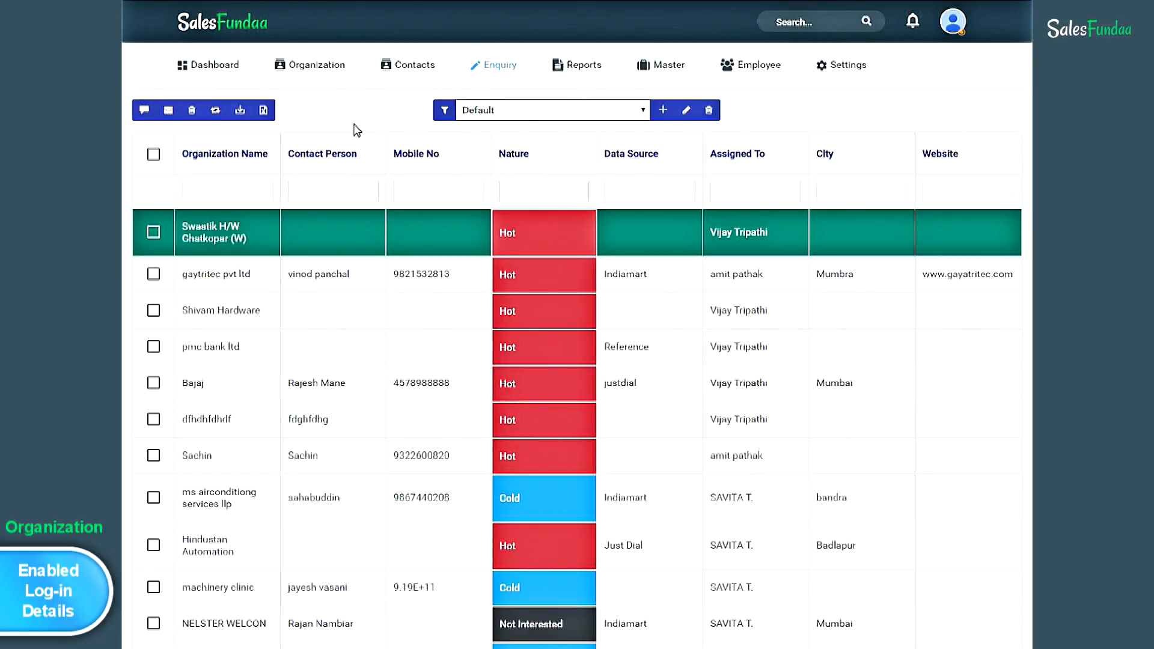
{"action": "left_click", "coordinate": [362, 280]}
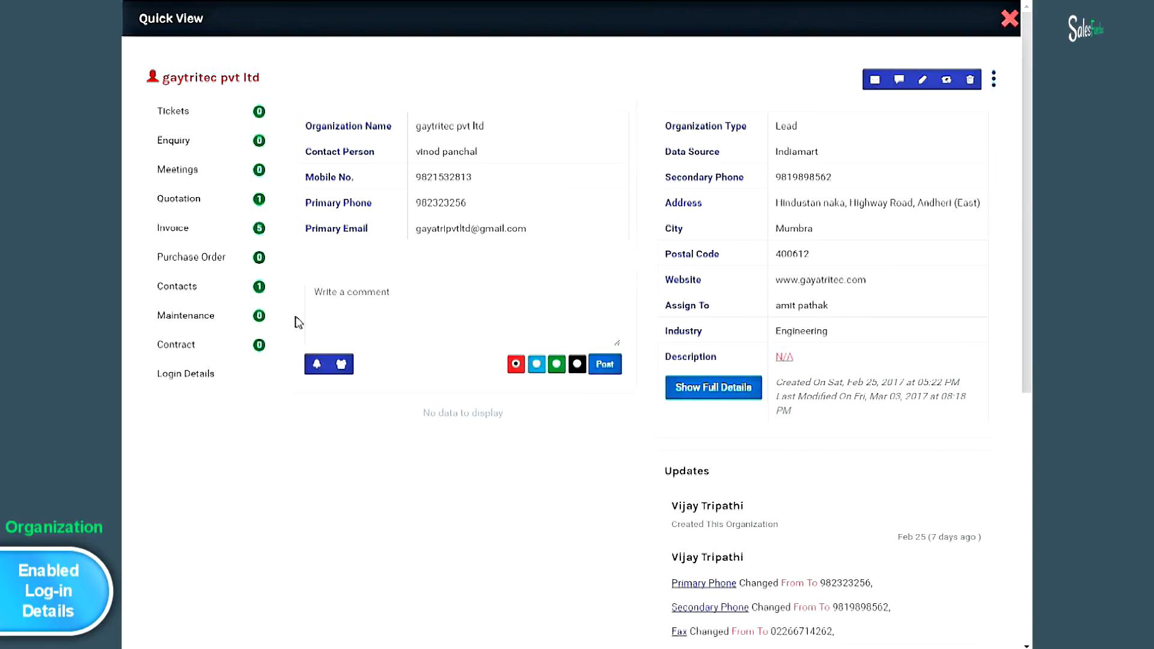
{"action": "left_click", "coordinate": [221, 379]}
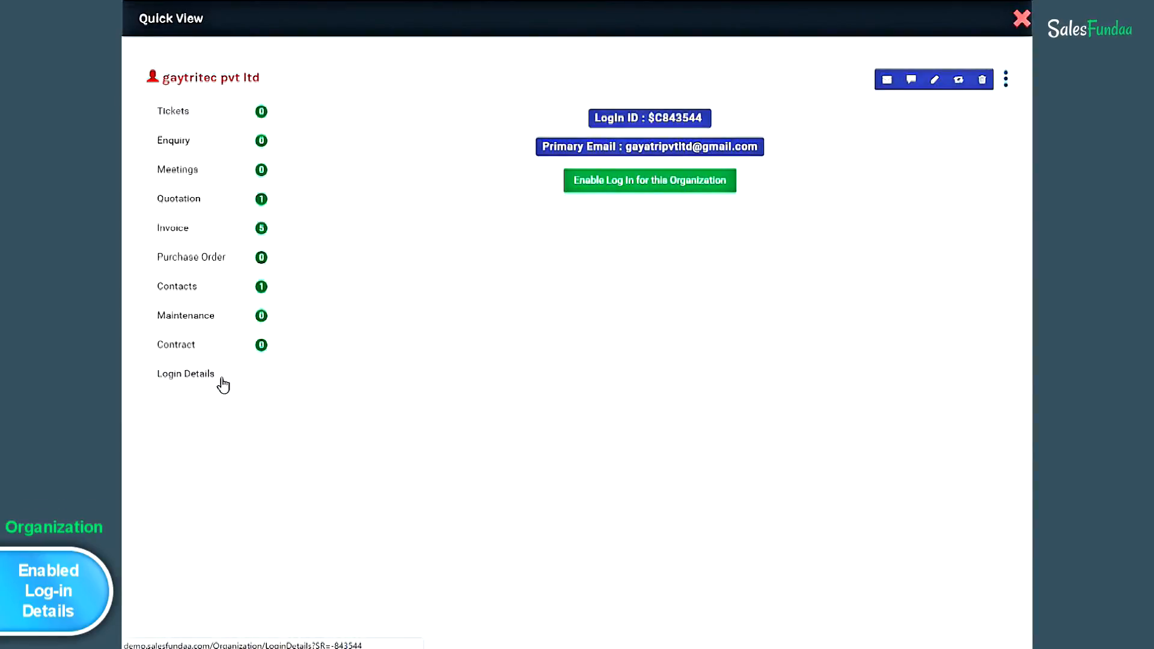
{"action": "left_click", "coordinate": [604, 189]}
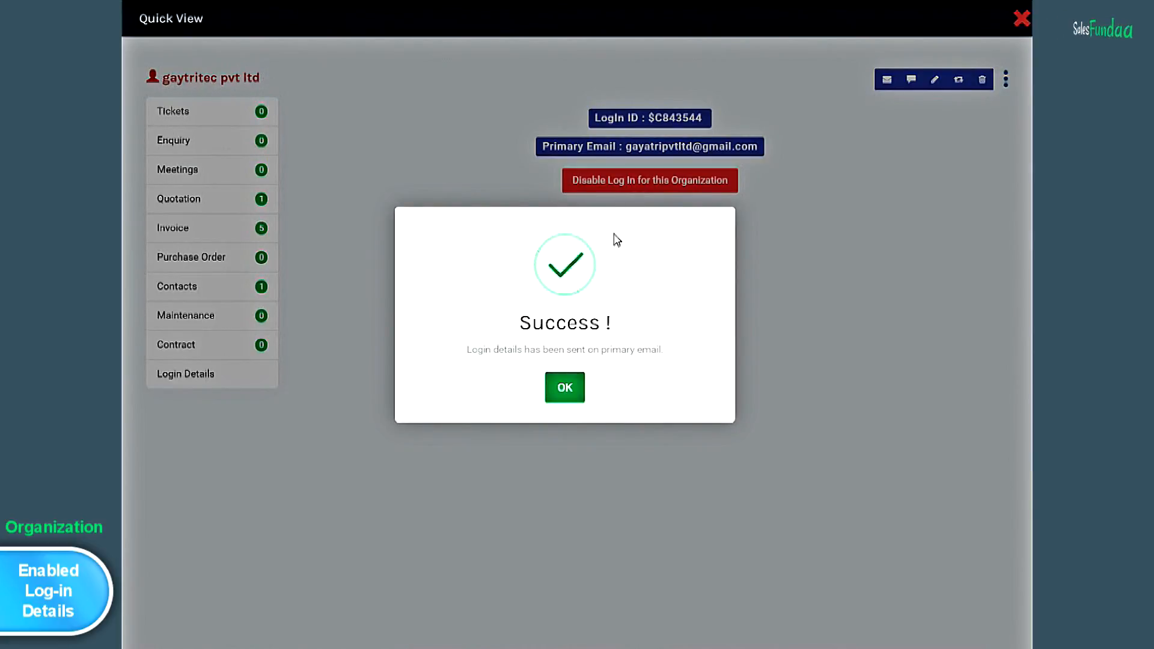
{"action": "left_click", "coordinate": [576, 395]}
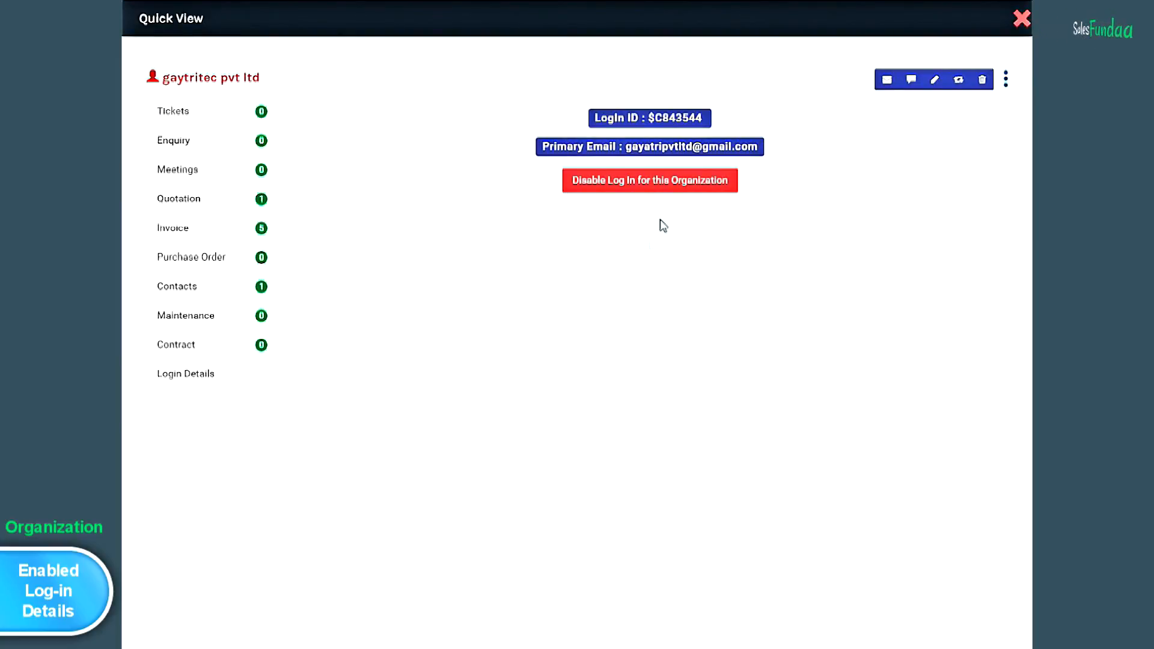
{"action": "left_click", "coordinate": [688, 191]}
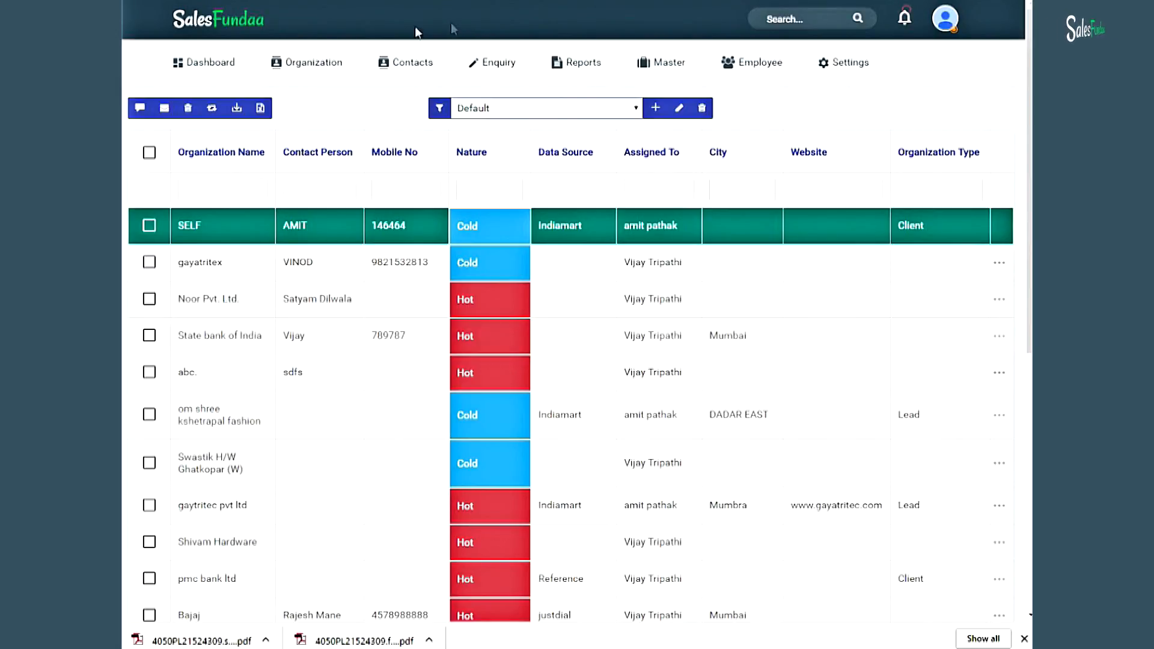
- Go to the Dashboard to see 45 overdue, 23 unpaid, 83 paid and 8 cancelled invoices
{"action": "mouse_move", "coordinate": [225, 78]}
{"action": "left_click", "coordinate": [226, 69]}
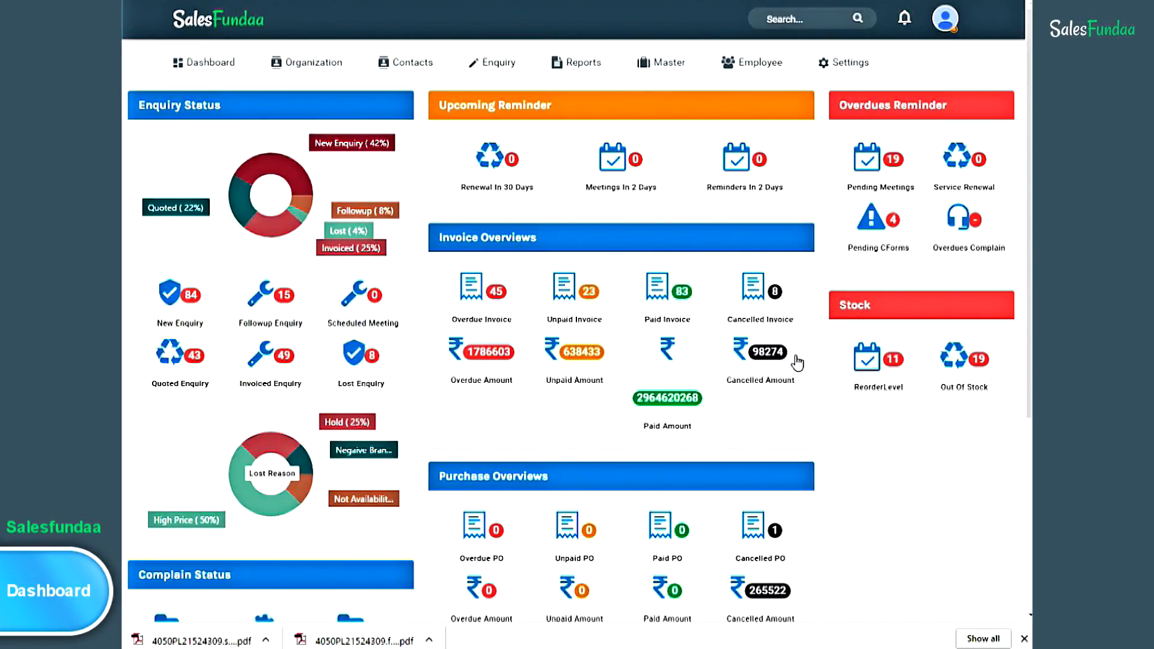
{"action": "scroll", "coordinate": [577, 259], "scroll_direction": "down", "scroll_amount": 3}
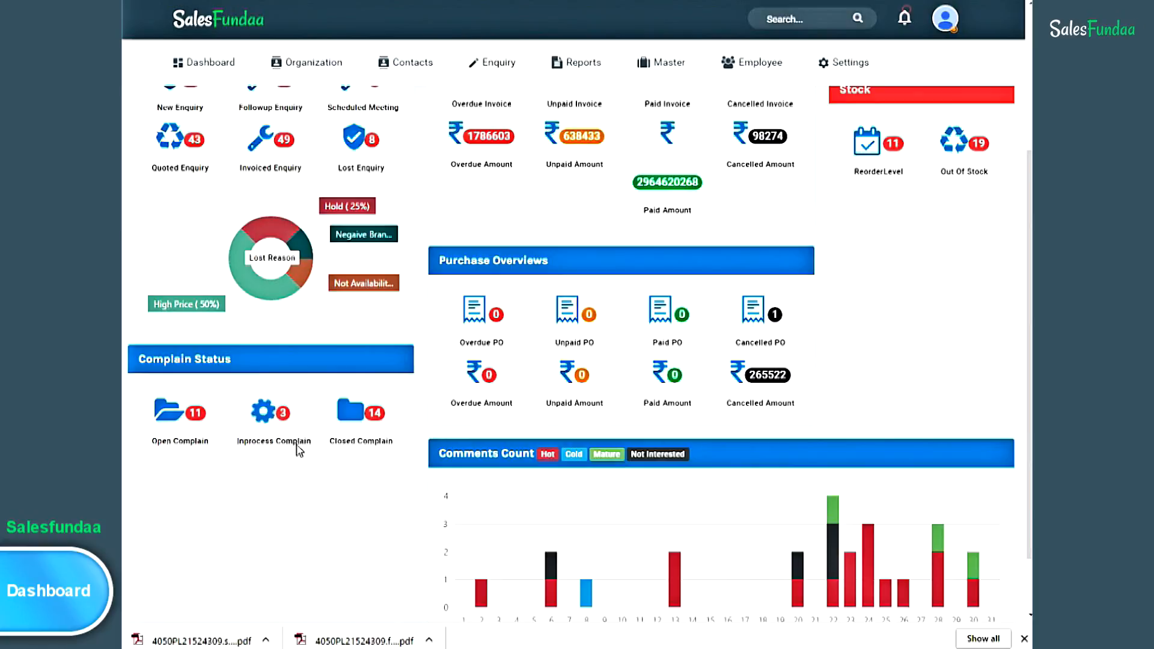
{"action": "scroll", "coordinate": [949, 309], "scroll_direction": "down", "scroll_amount": 1}
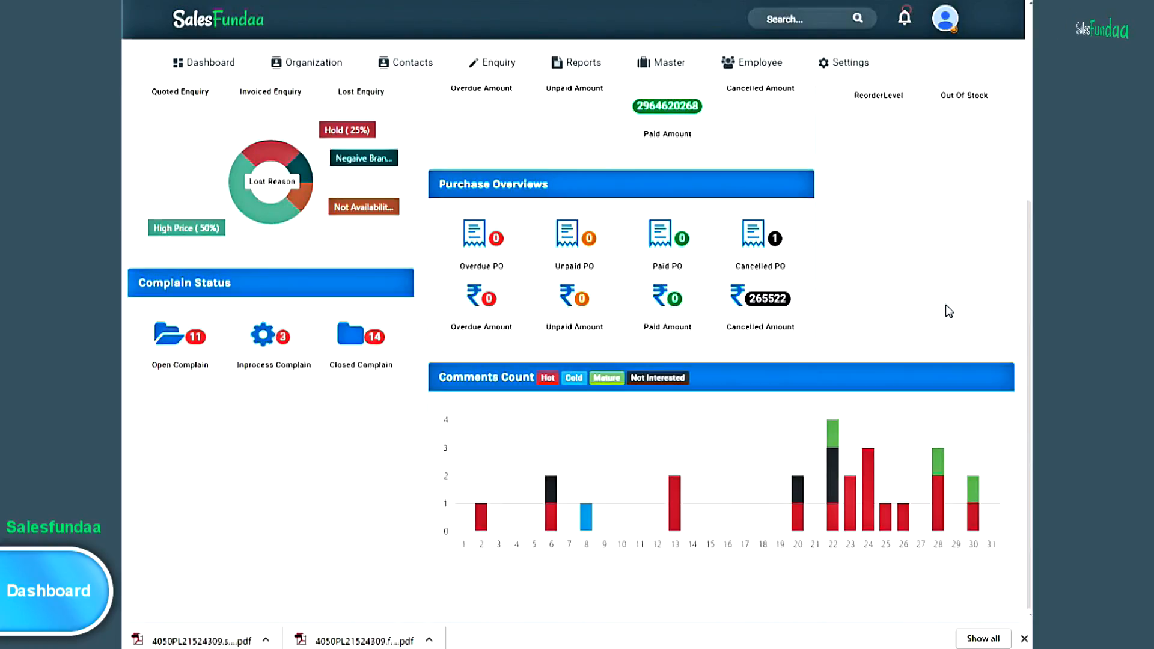